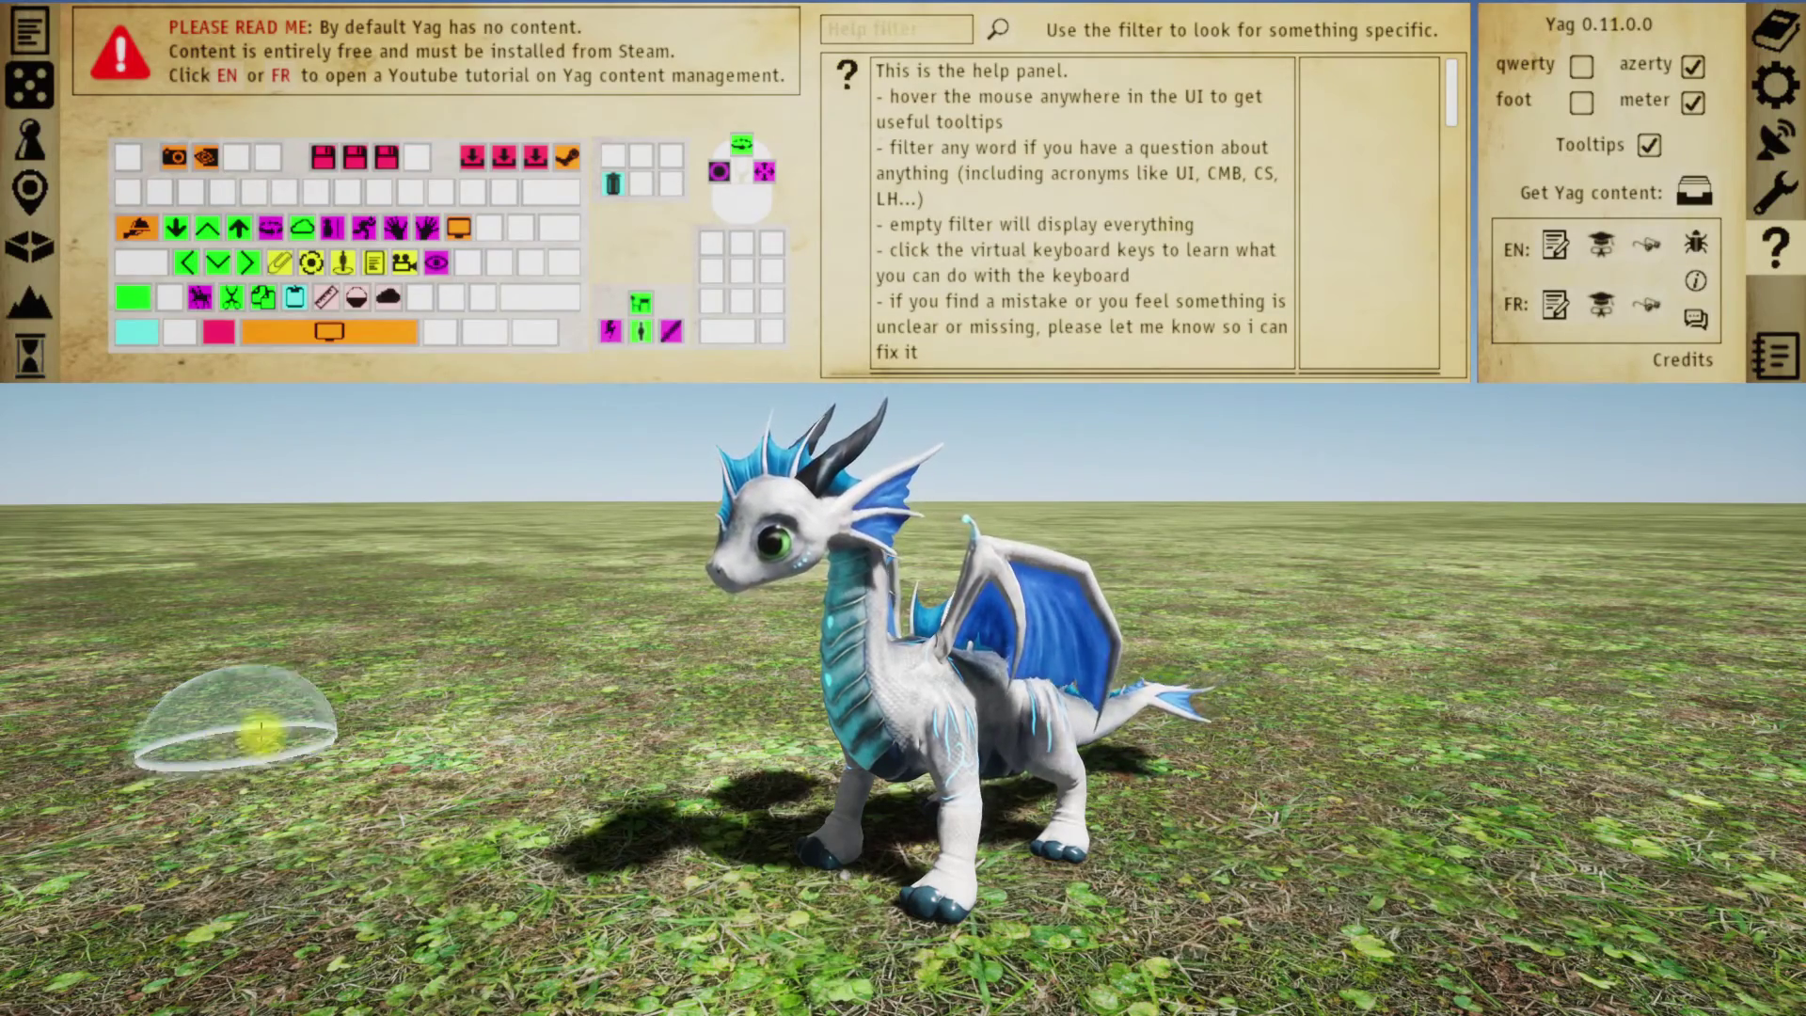
# - Hide the interface and fly the dragon to several different spots across the grass plain, landing it near the camera
pyautogui.moveTo(329, 686); pyautogui.dragTo(334, 724, button='middle')
pyautogui.press('e')
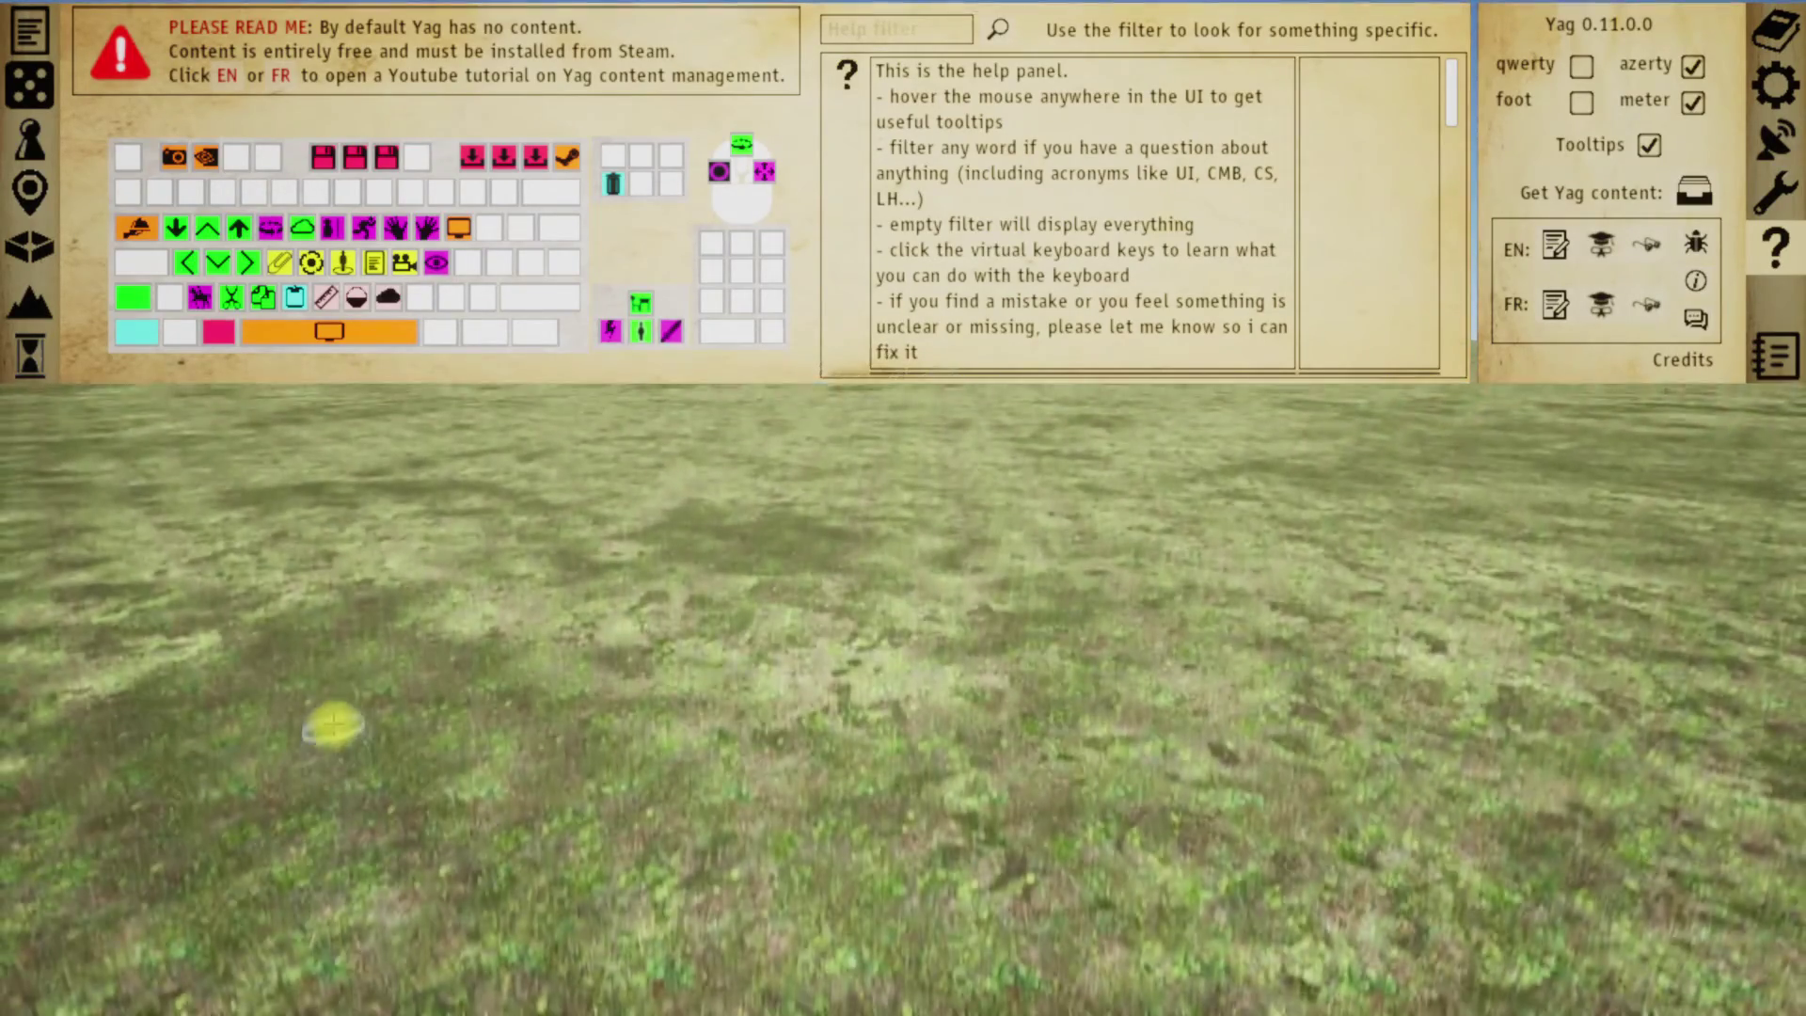
pyautogui.press('s')
pyautogui.press('space')
pyautogui.moveTo(721, 873); pyautogui.dragTo(1095, 879)
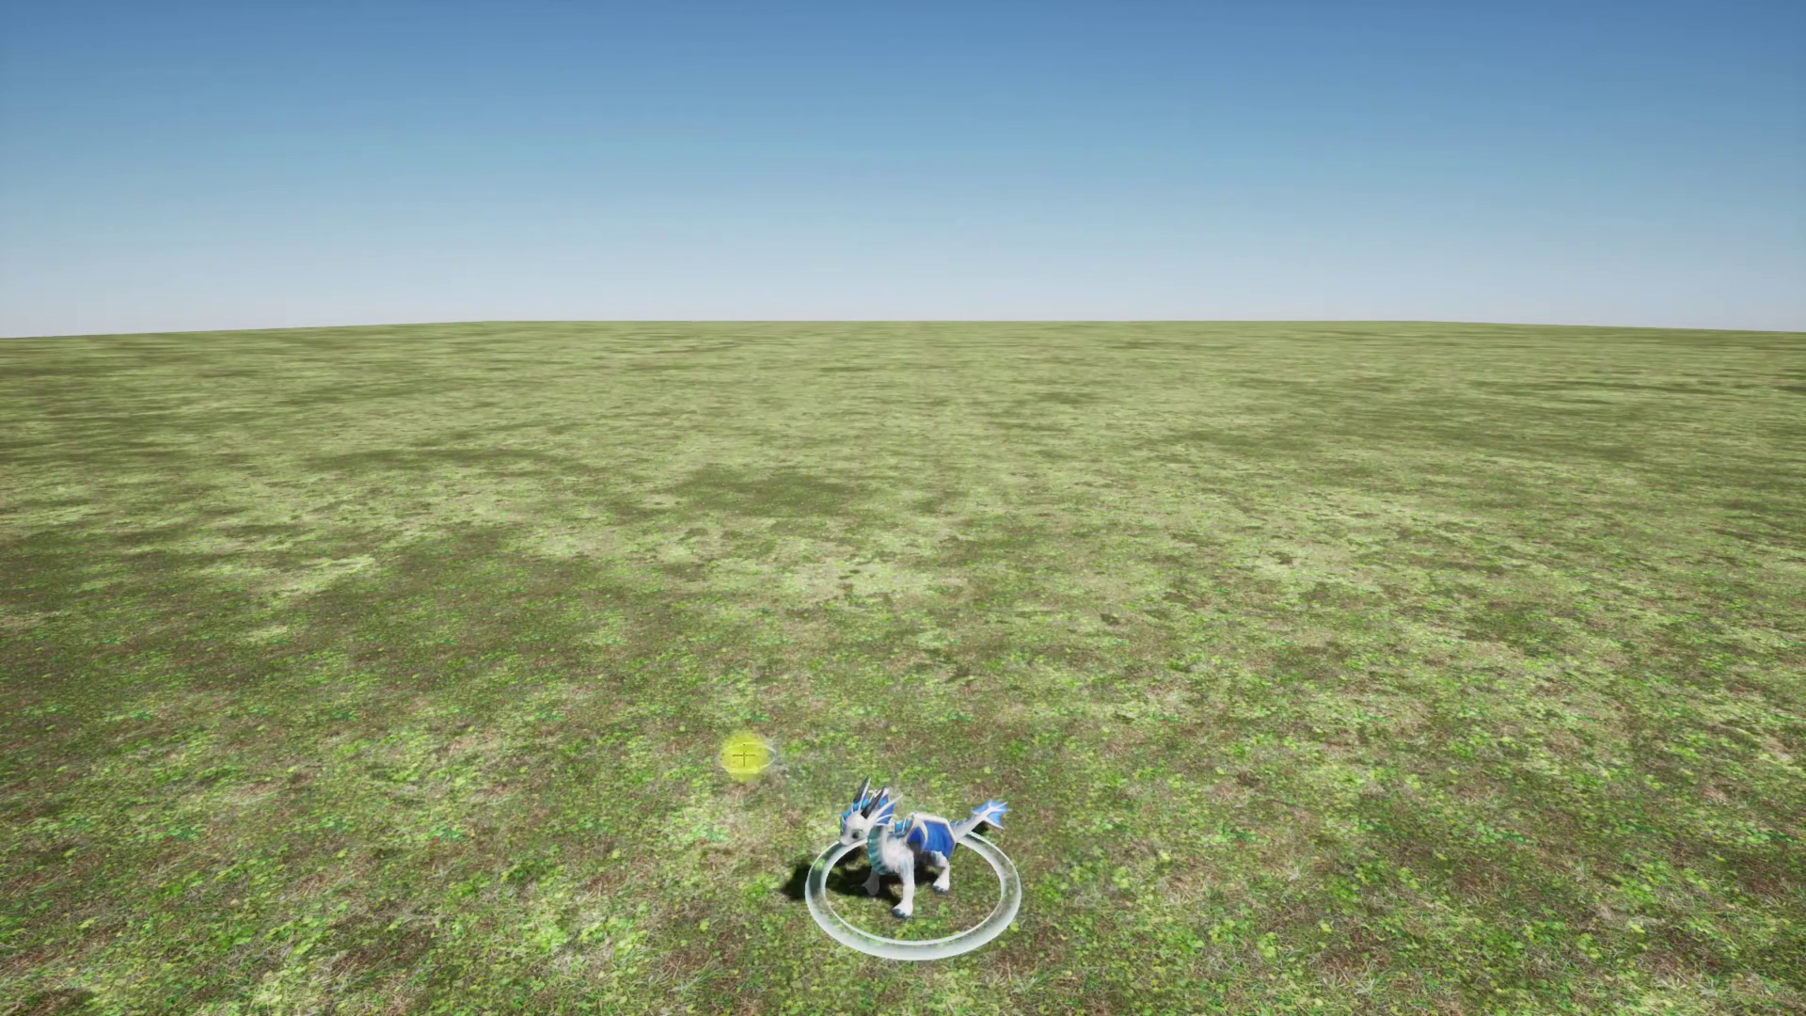
pyautogui.click(680, 469)
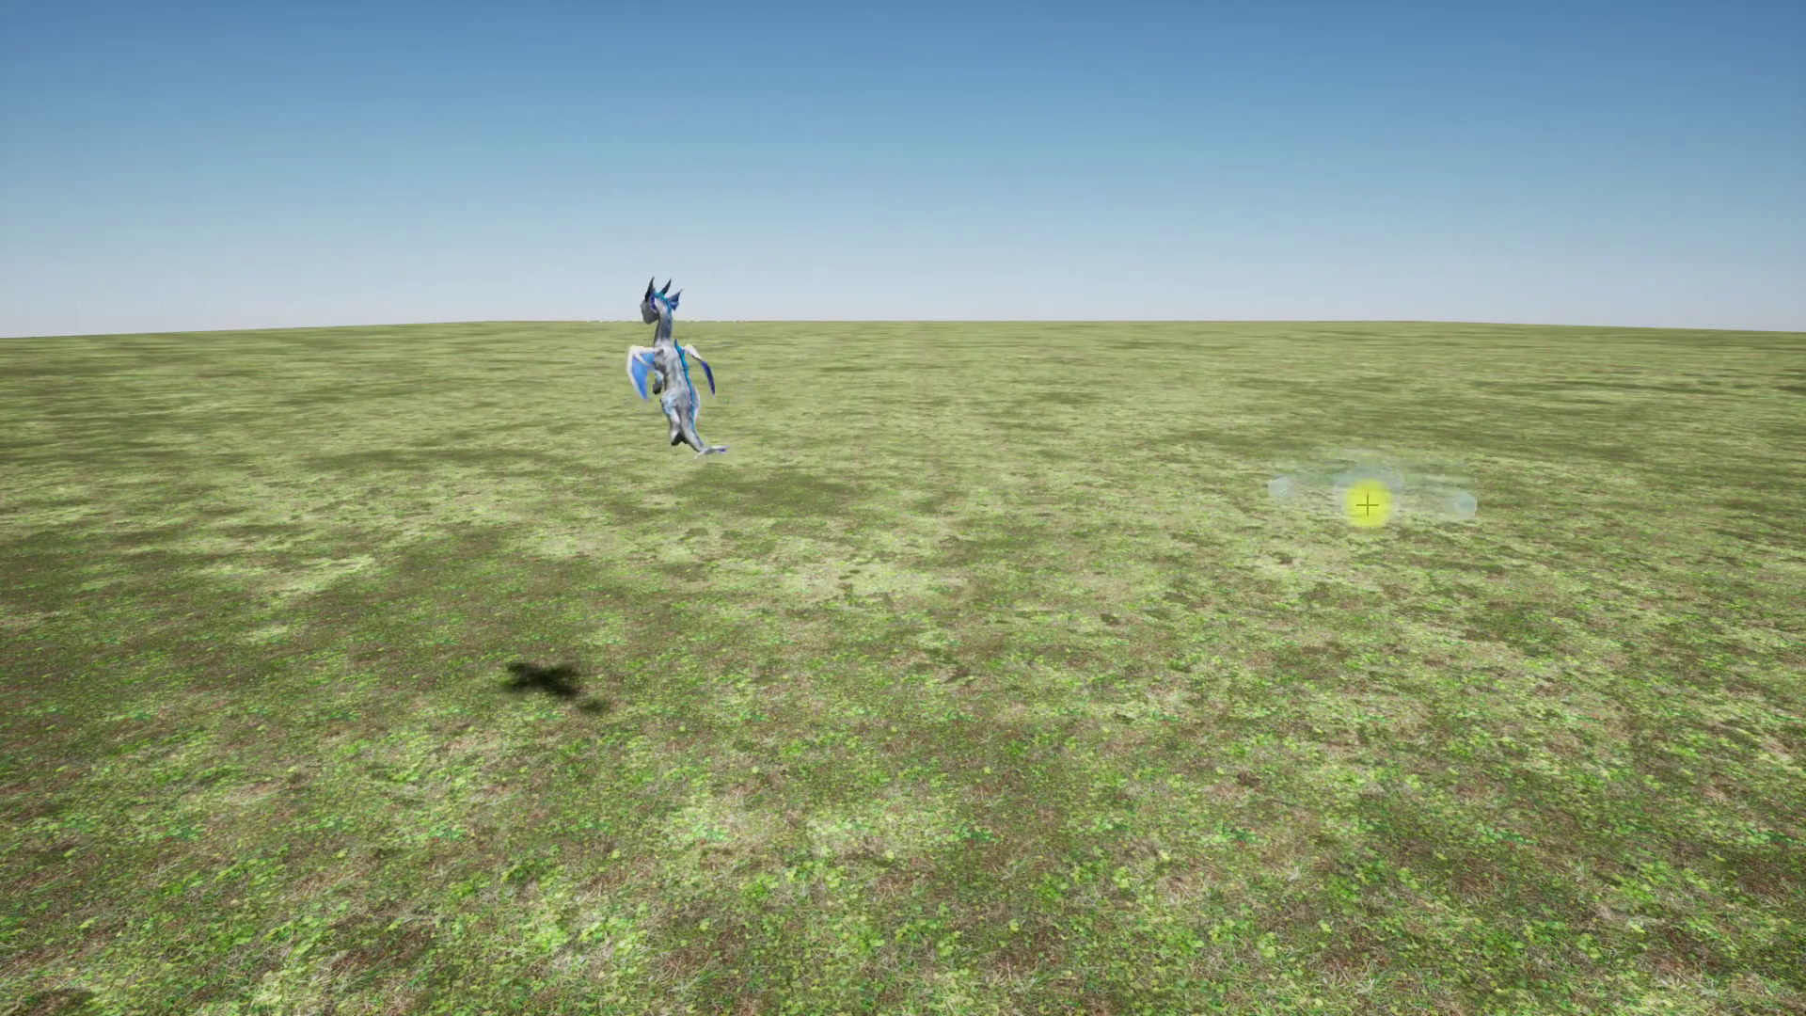
pyautogui.click(1367, 569)
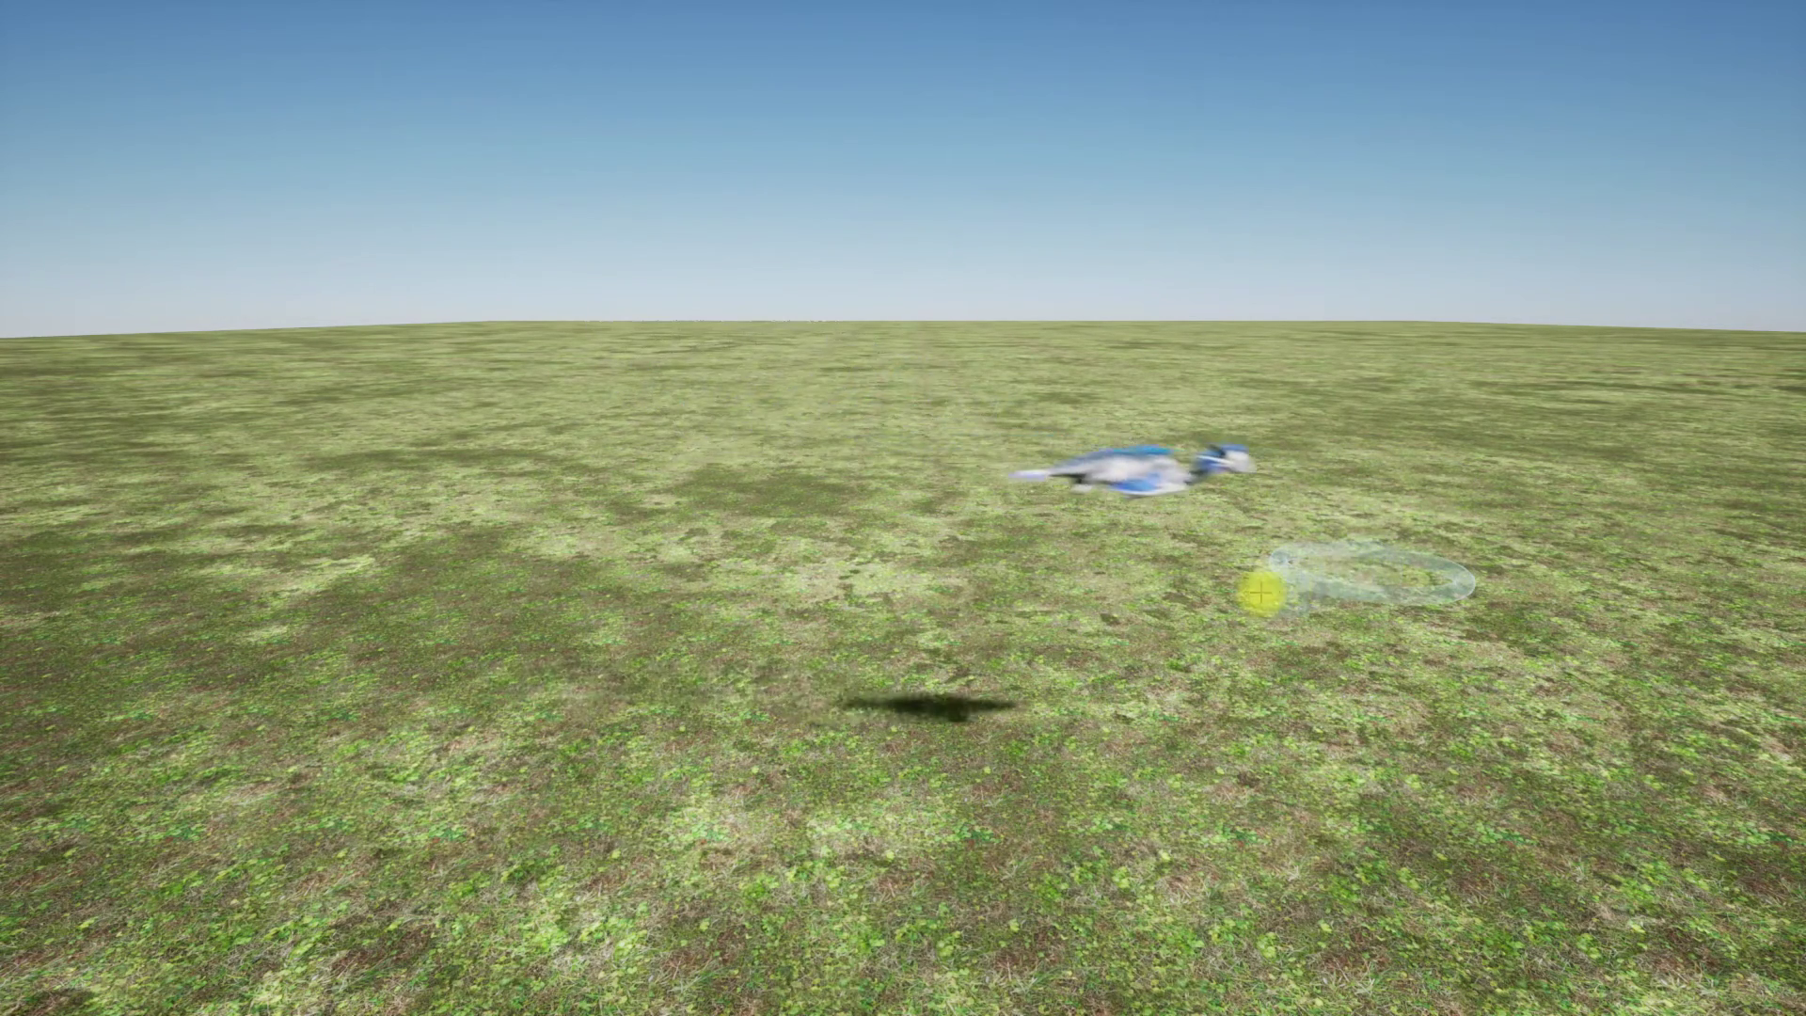
pyautogui.click(384, 518)
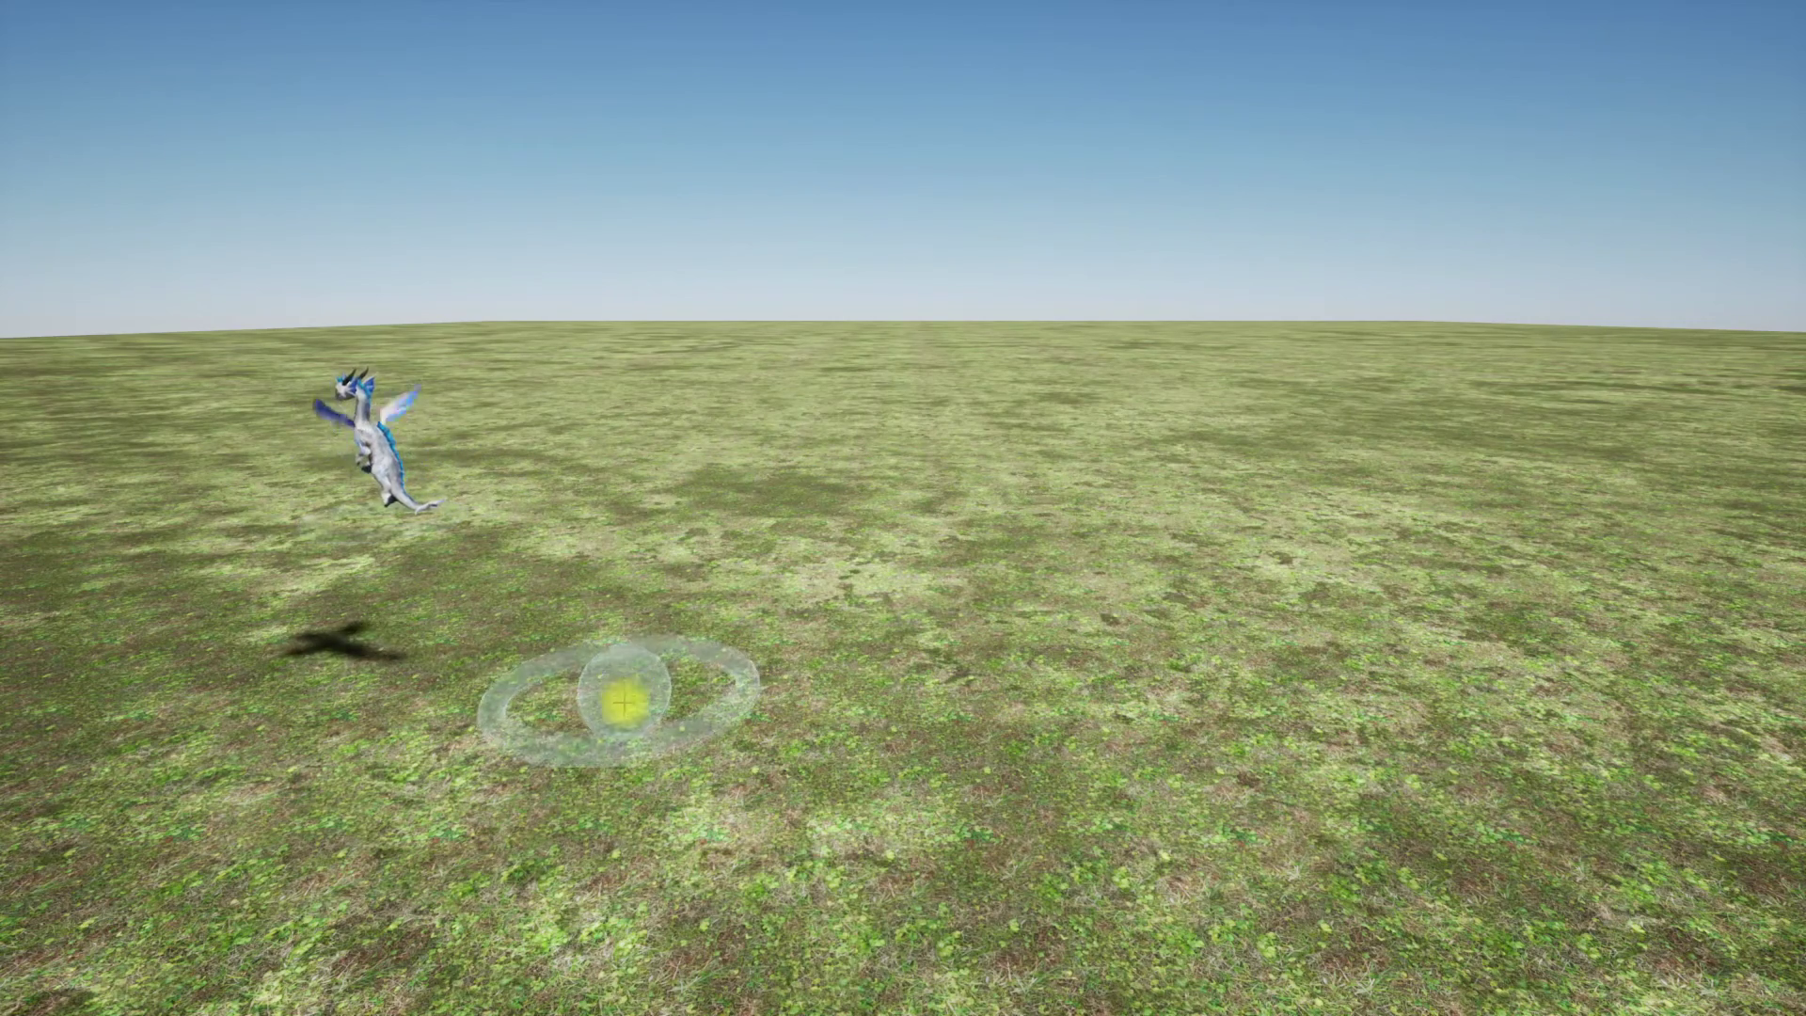
pyautogui.click(1247, 796)
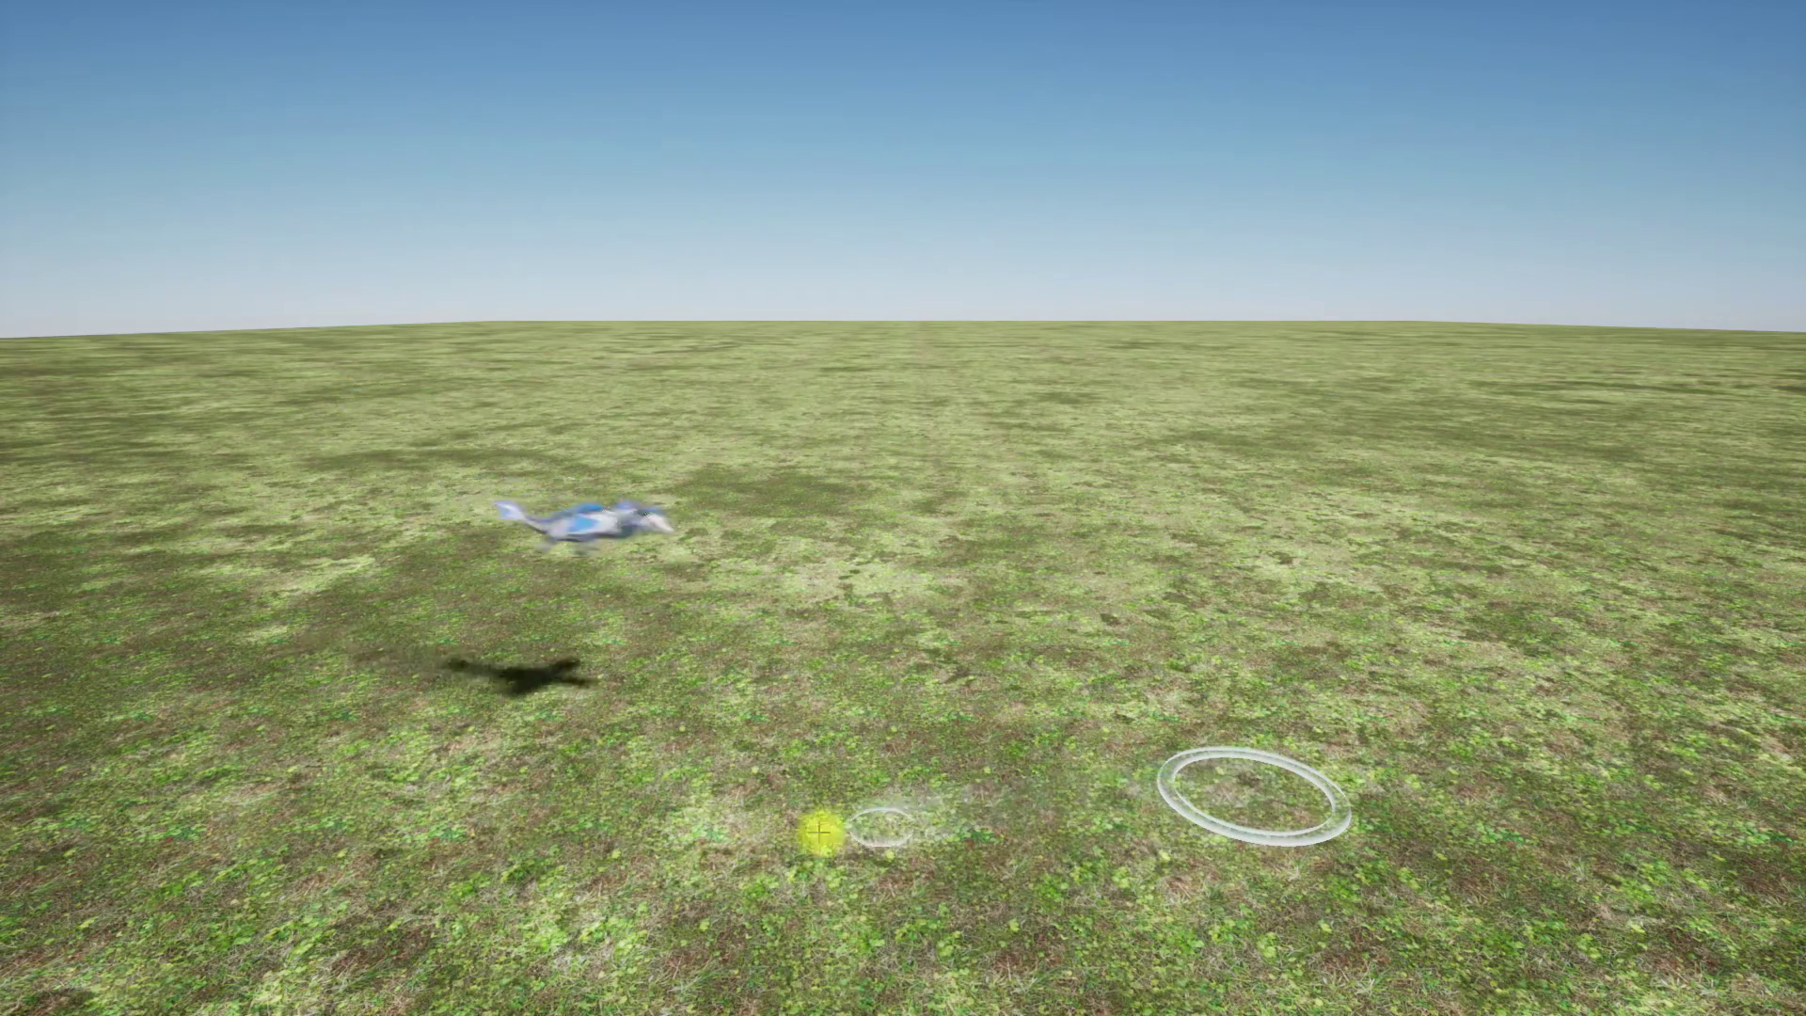
pyautogui.click(528, 814)
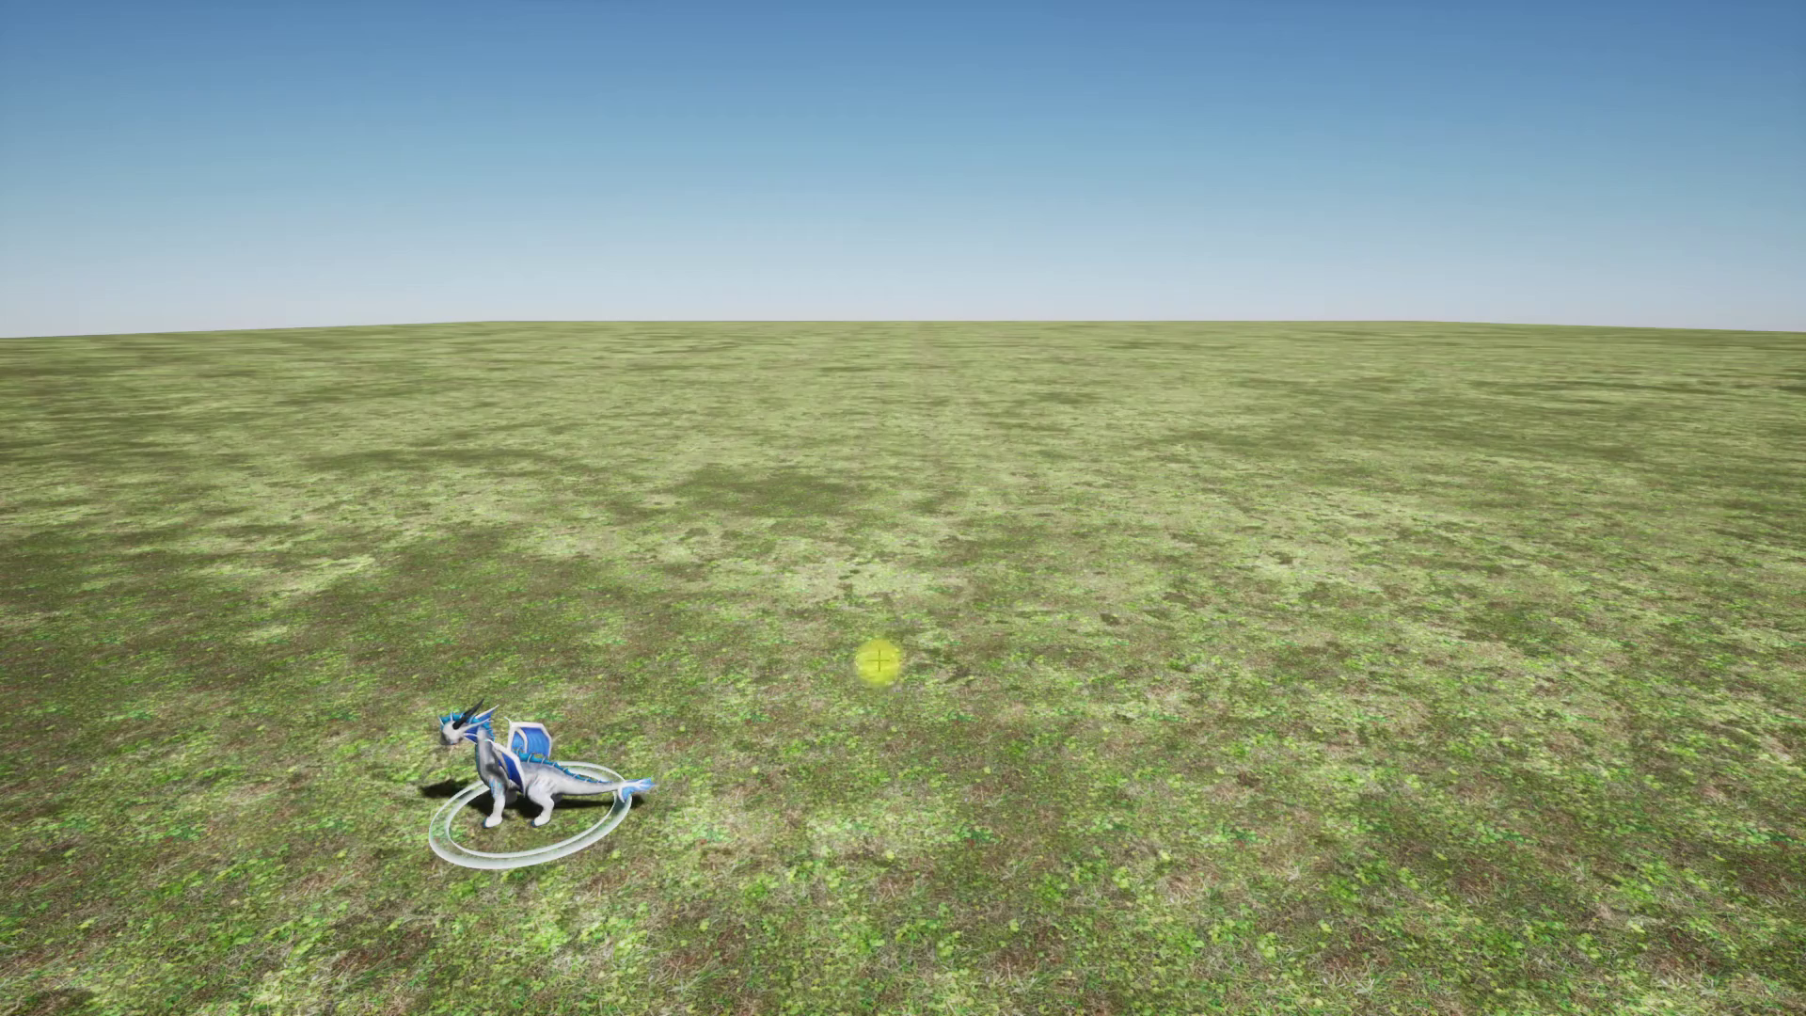
# - Show the interface again and reload the initial state to clear the scene
pyautogui.press('space')
pyautogui.press('e')
pyautogui.press('s')
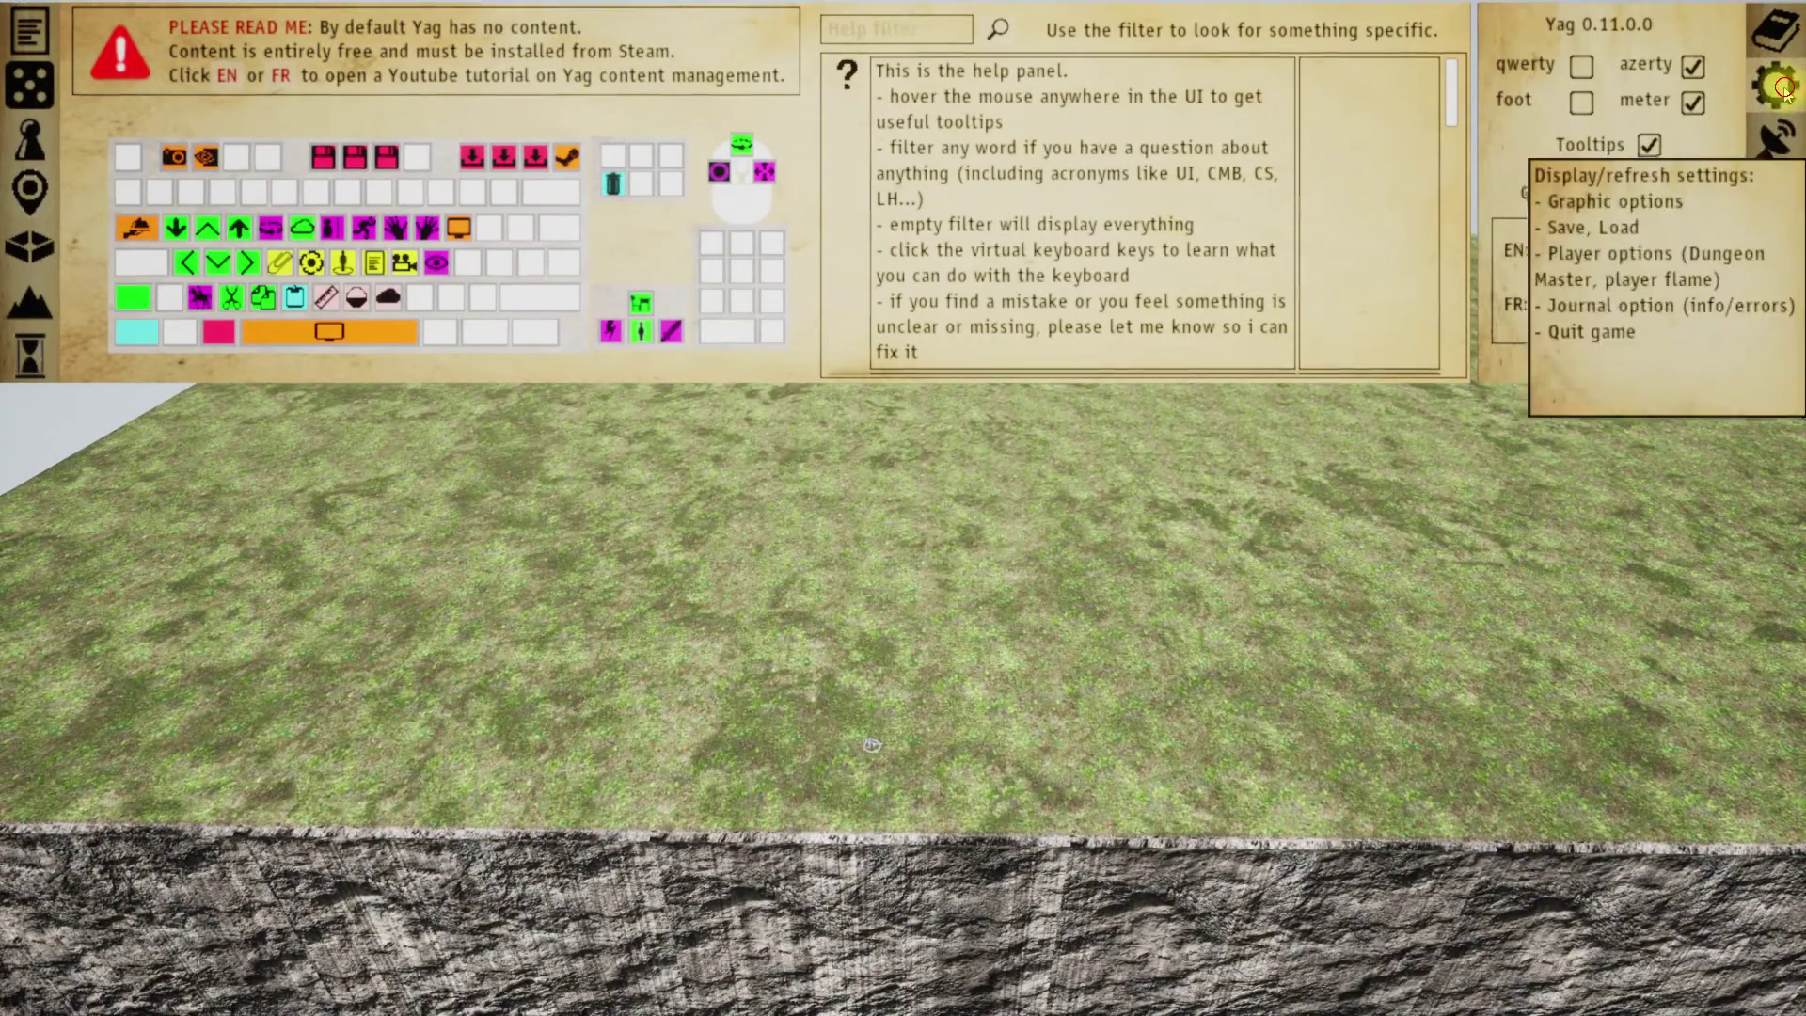
pyautogui.click(1785, 87)
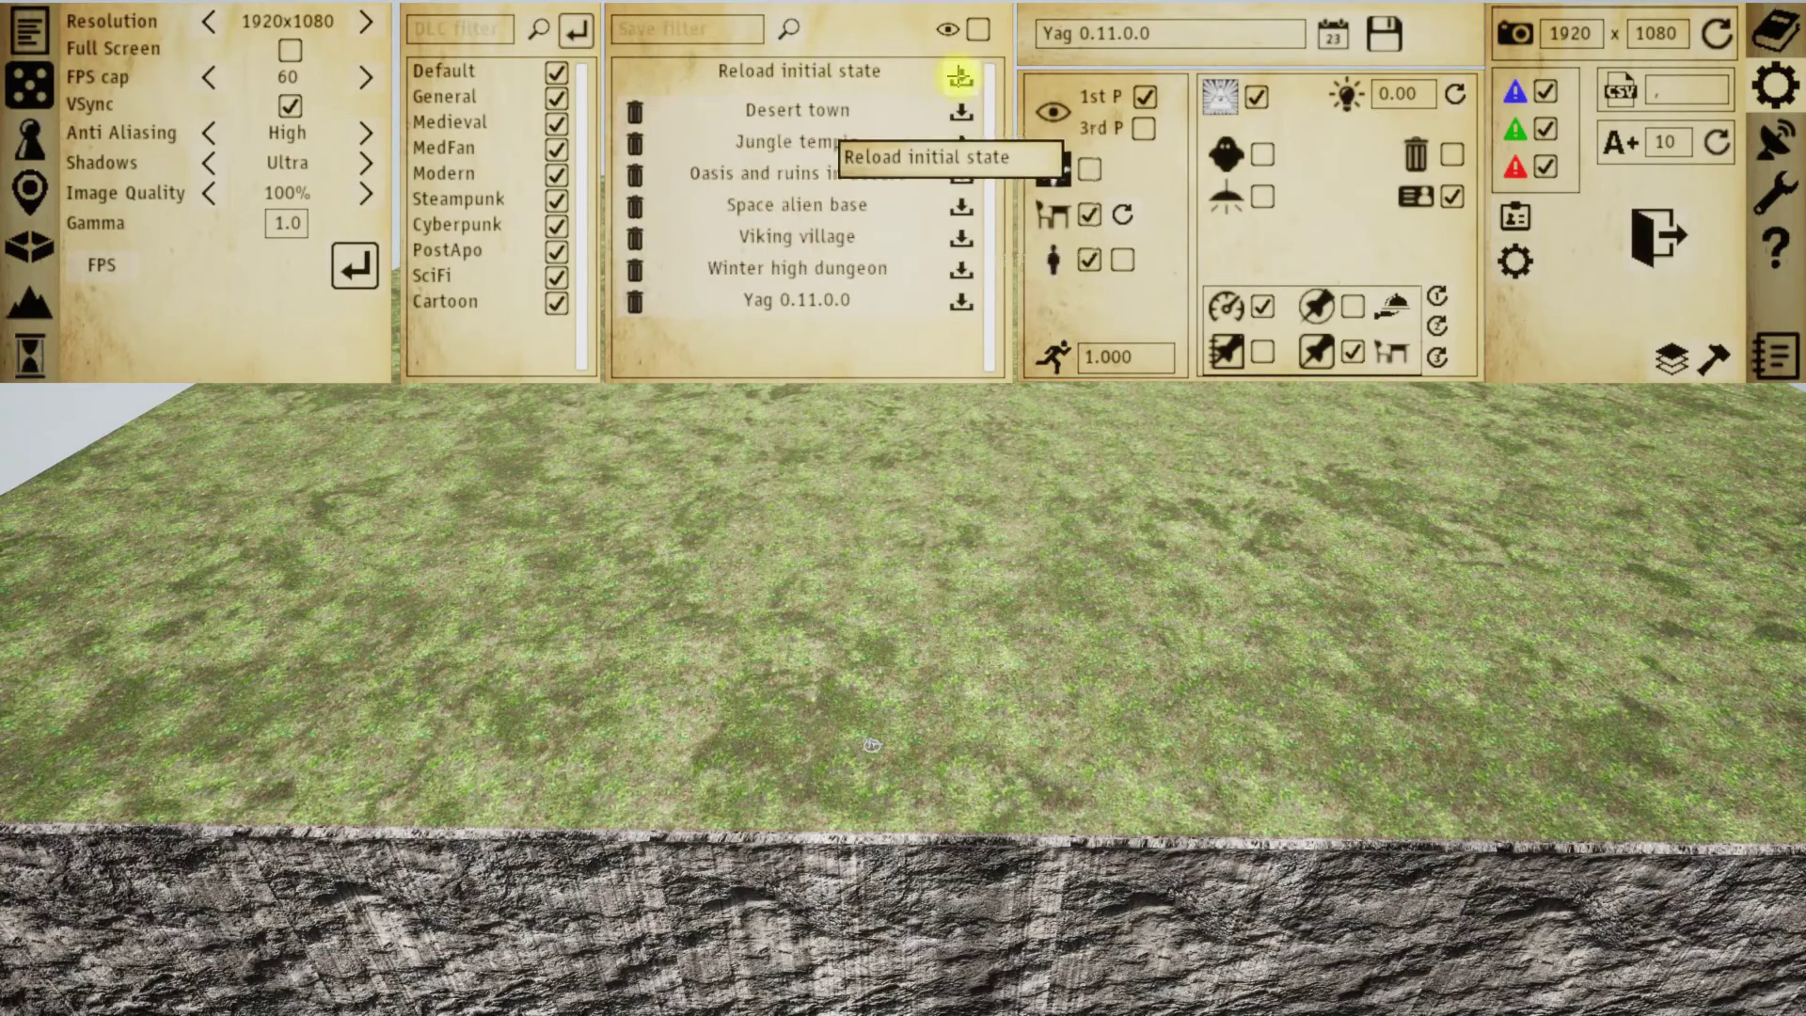
pyautogui.click(959, 75)
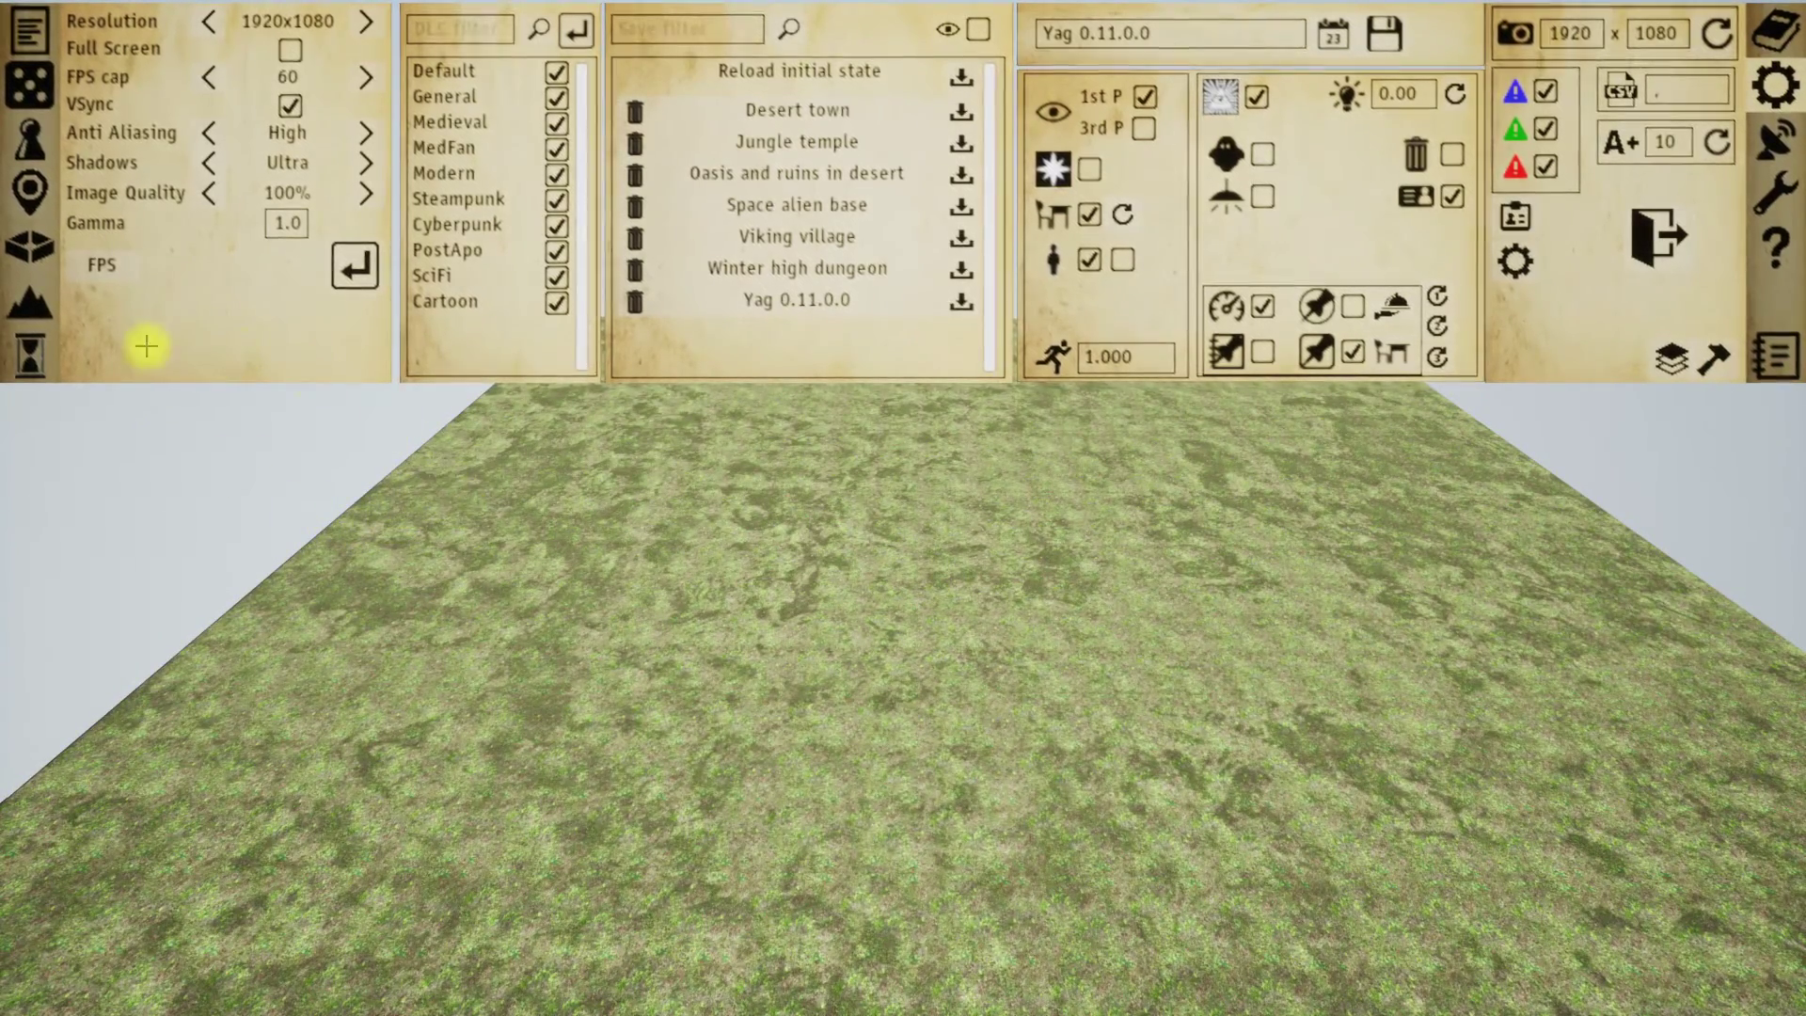
# - Open the terrain settings and generate the terrain from the 2D Quilez noise function with a 2D height of 30
pyautogui.click(30, 303)
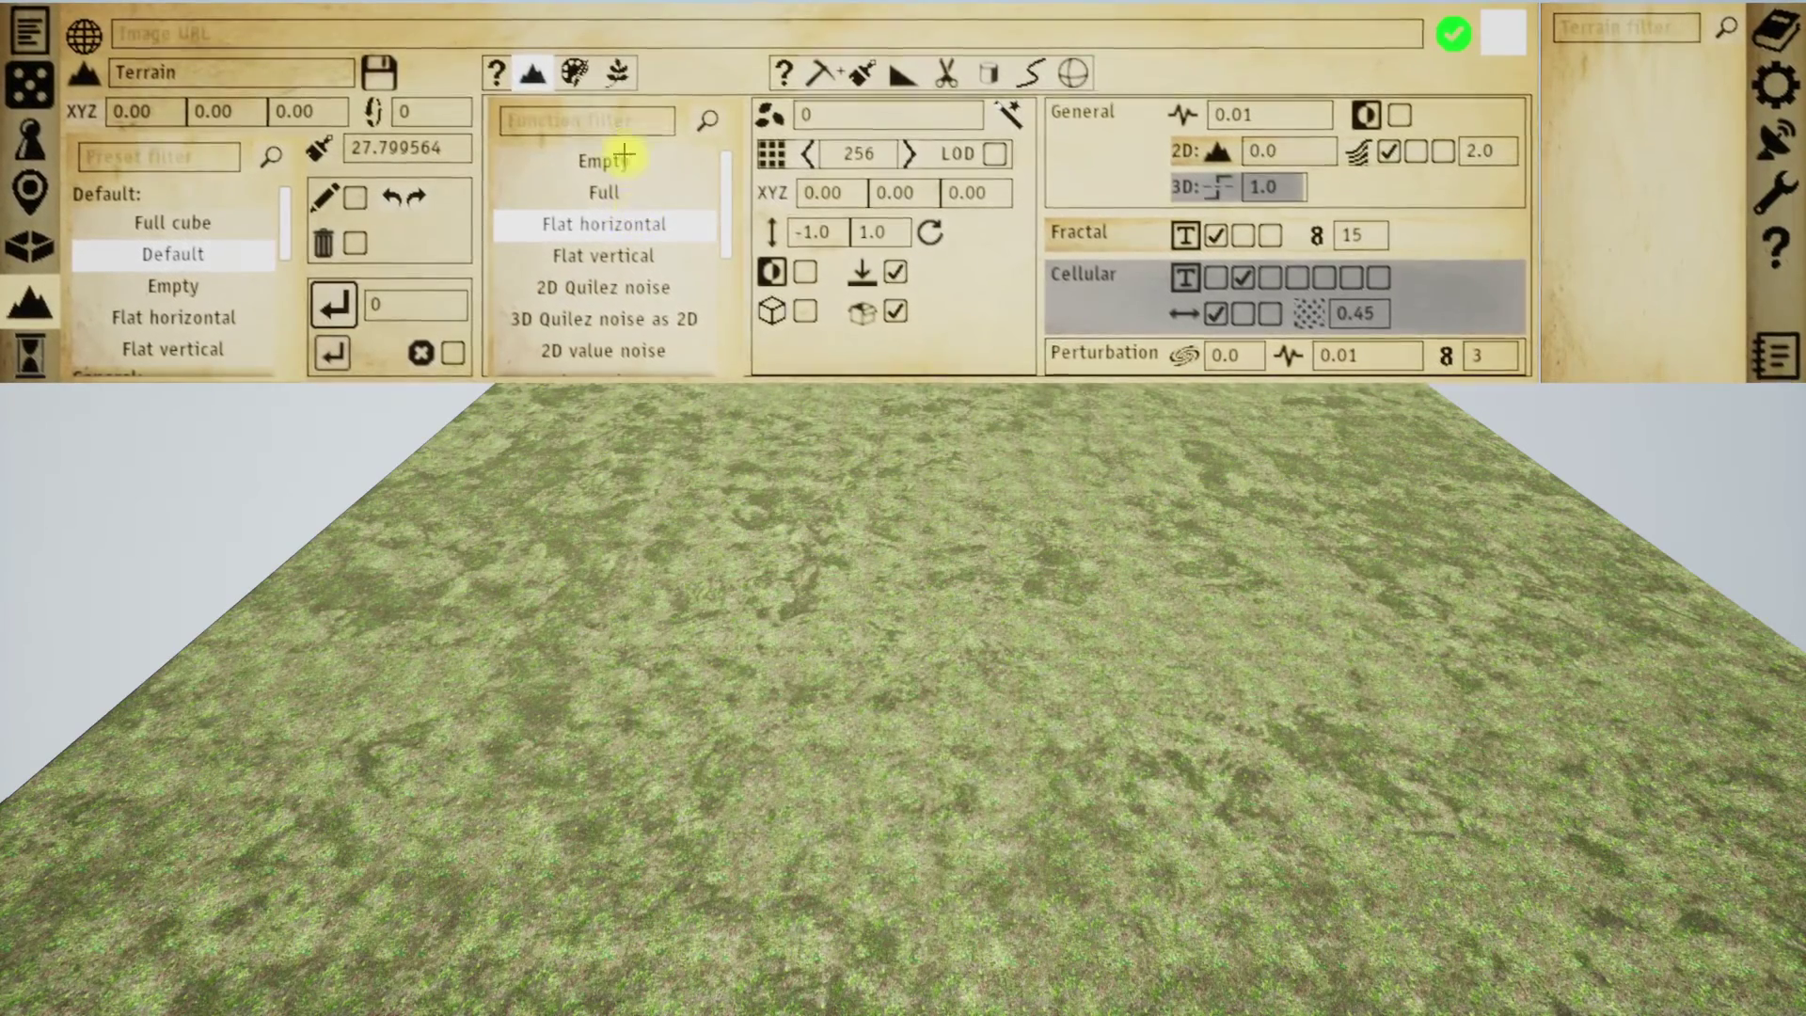
pyautogui.click(577, 73)
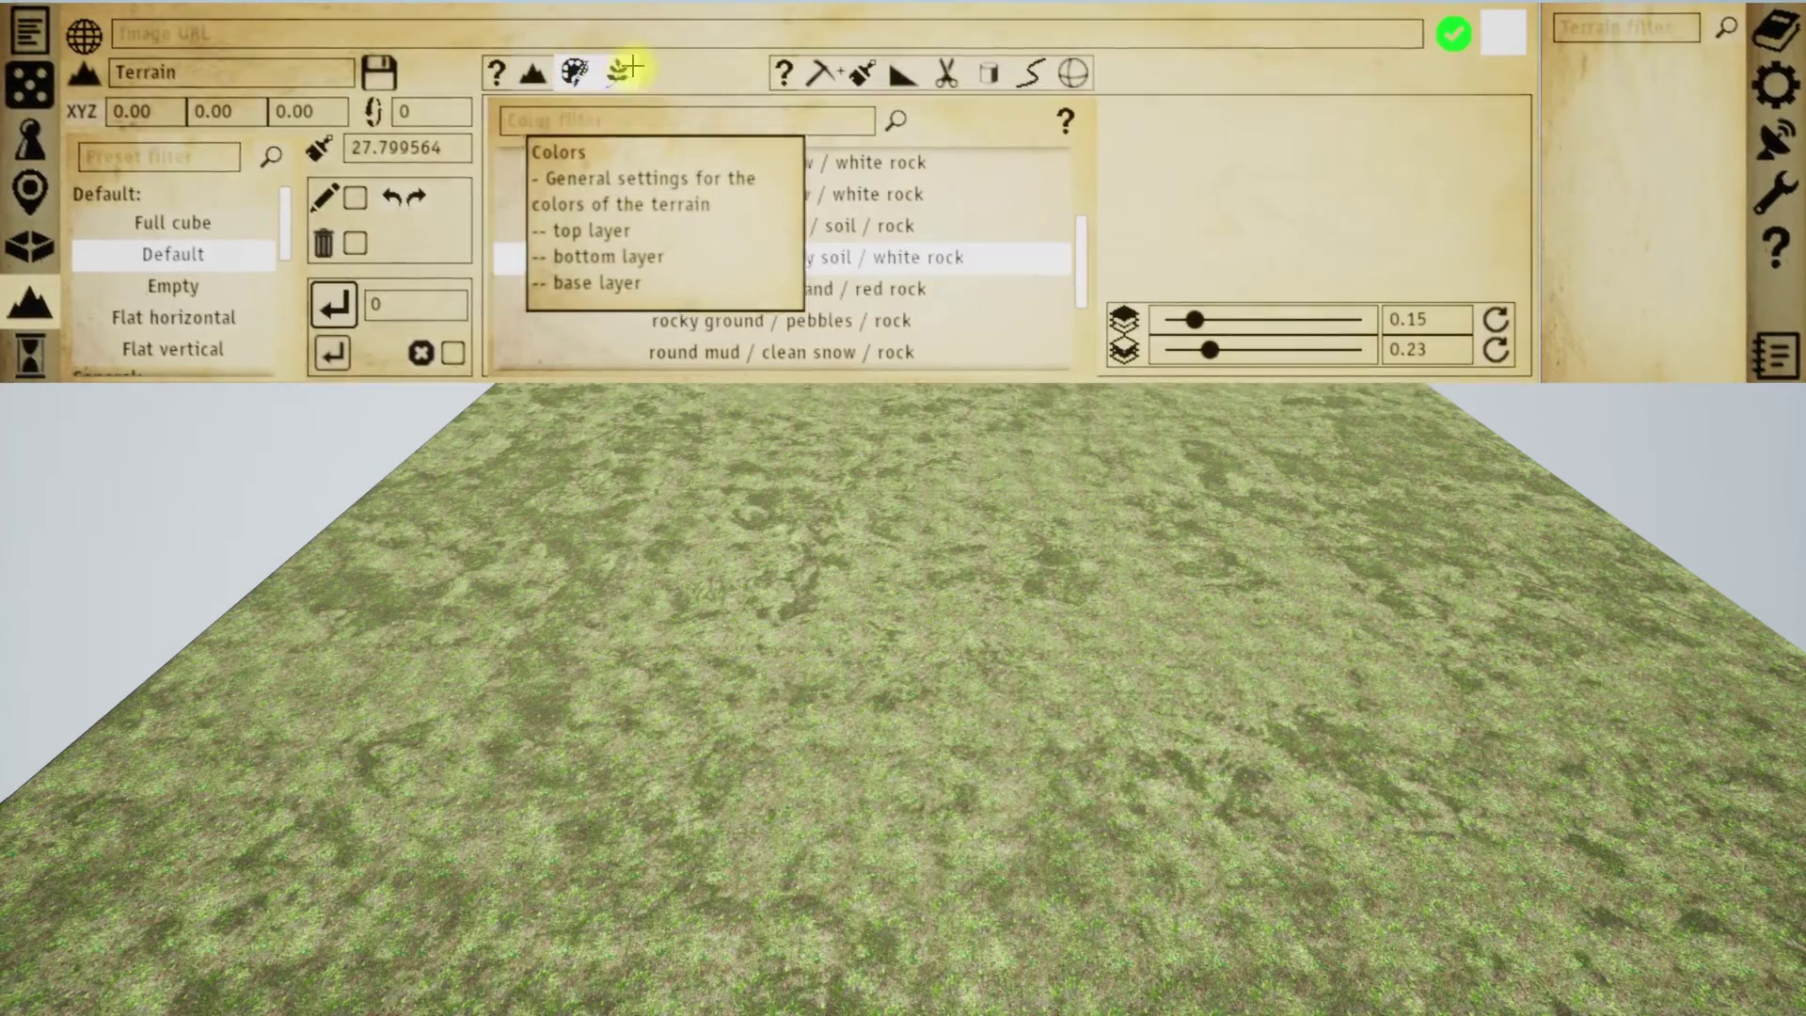
pyautogui.click(620, 72)
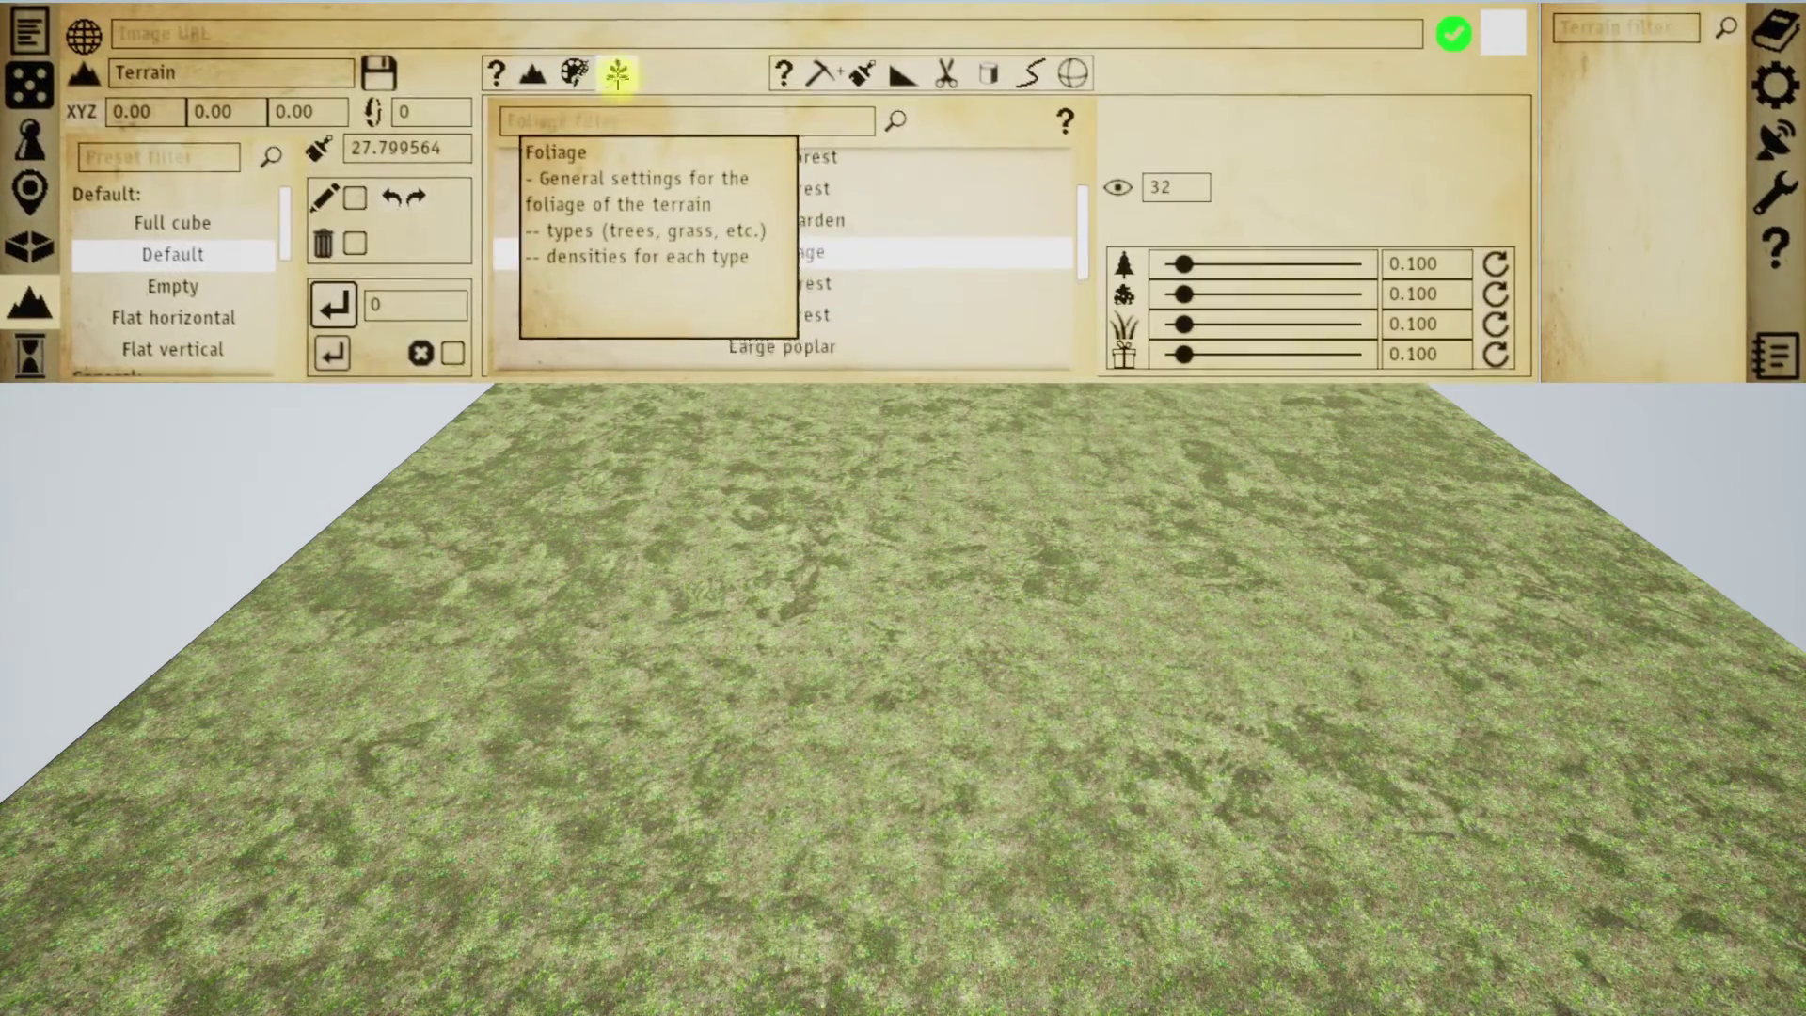
pyautogui.click(535, 75)
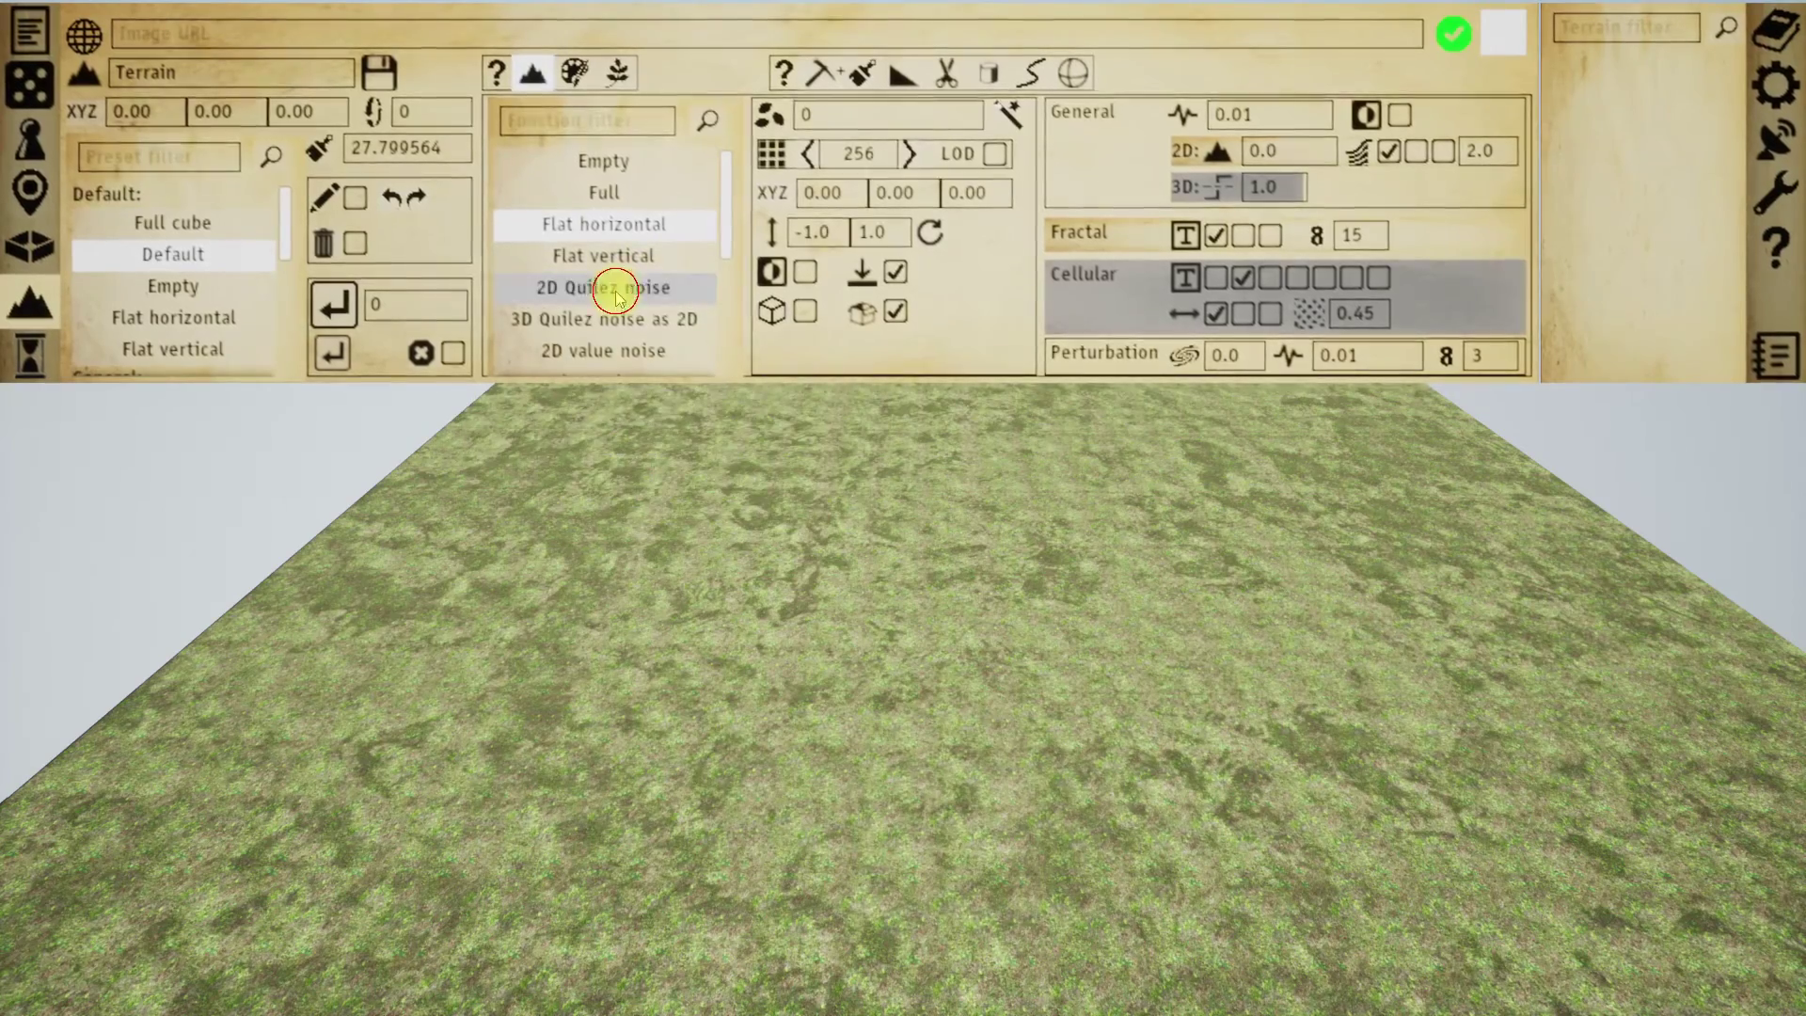
pyautogui.scroll(-1, 624, 287)
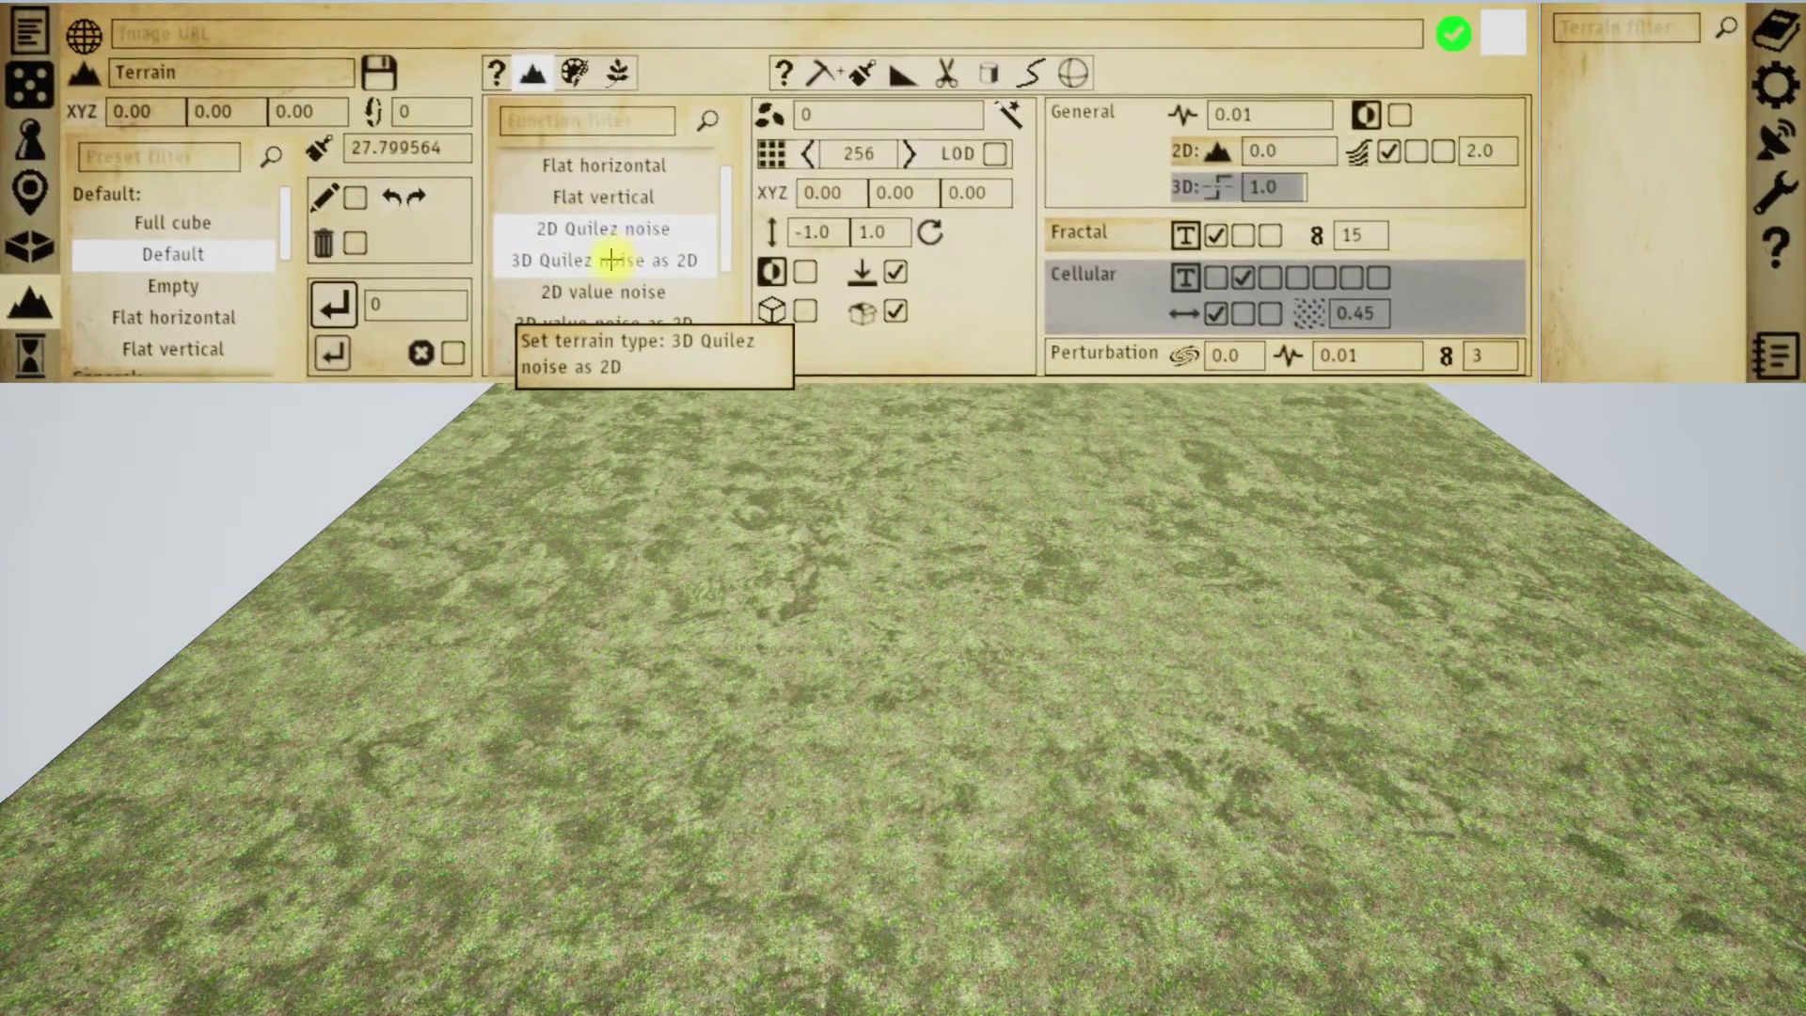
pyautogui.click(1299, 158)
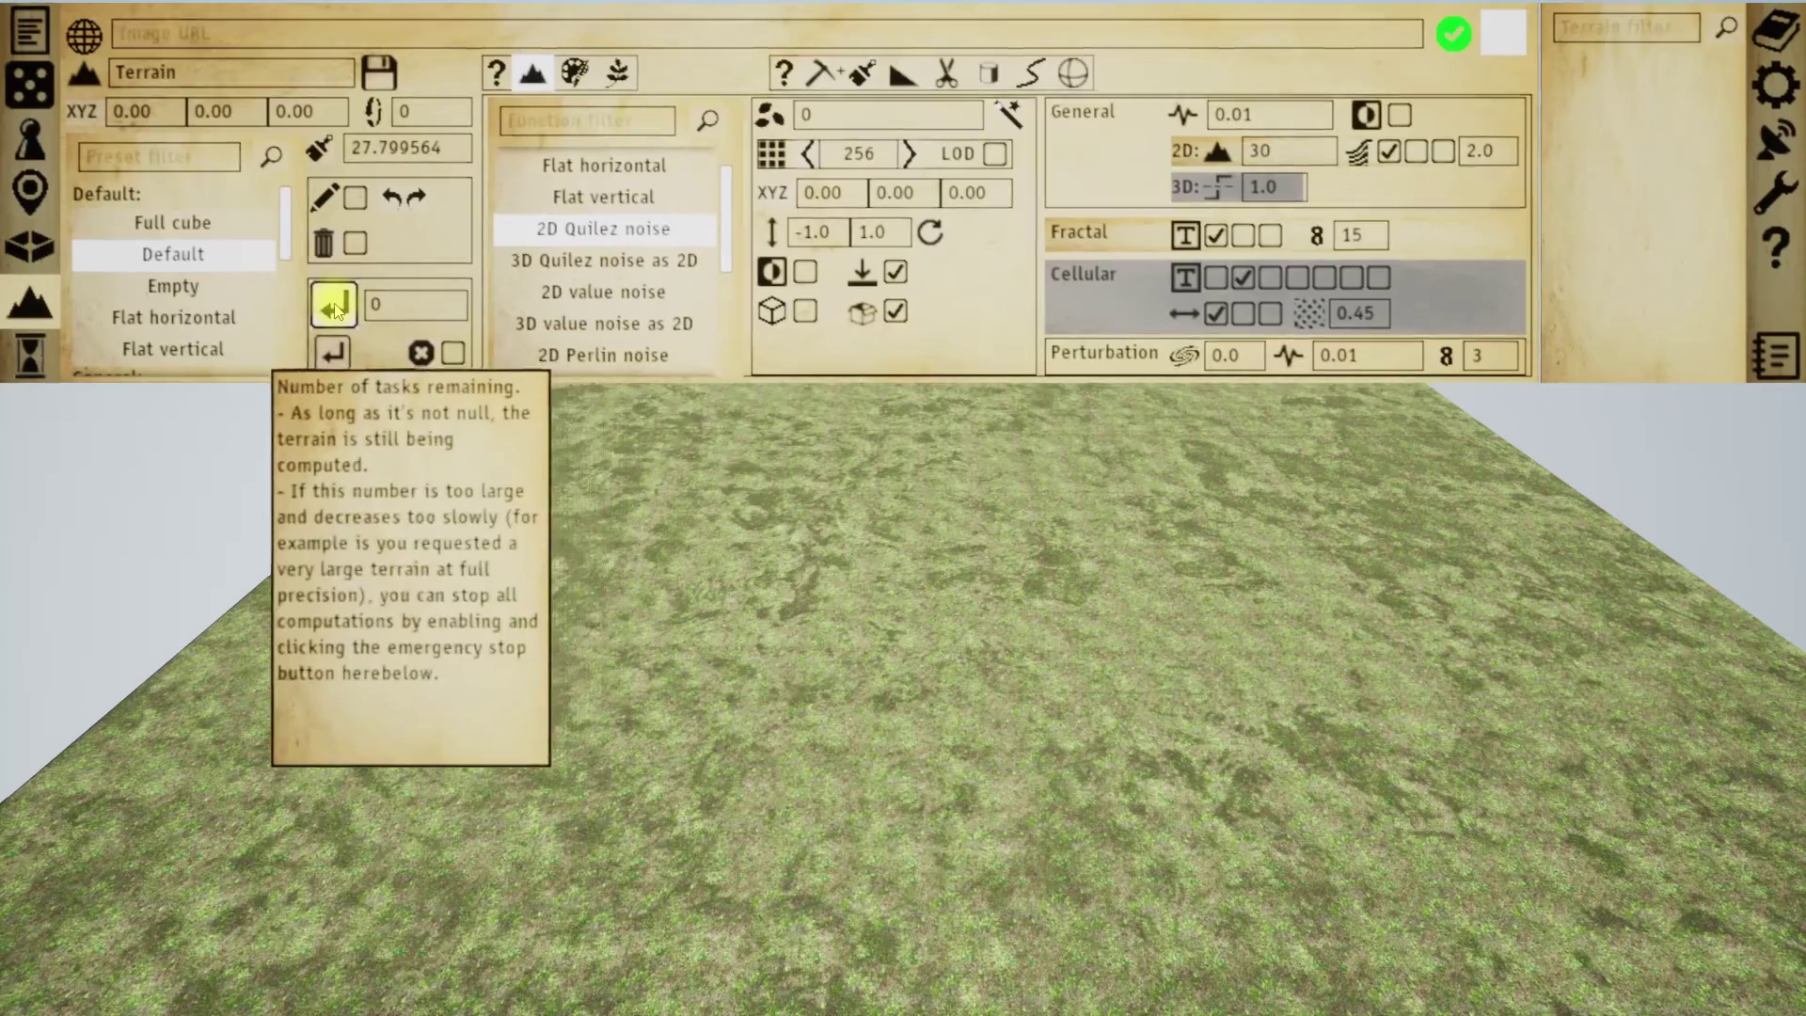
pyautogui.click(334, 307)
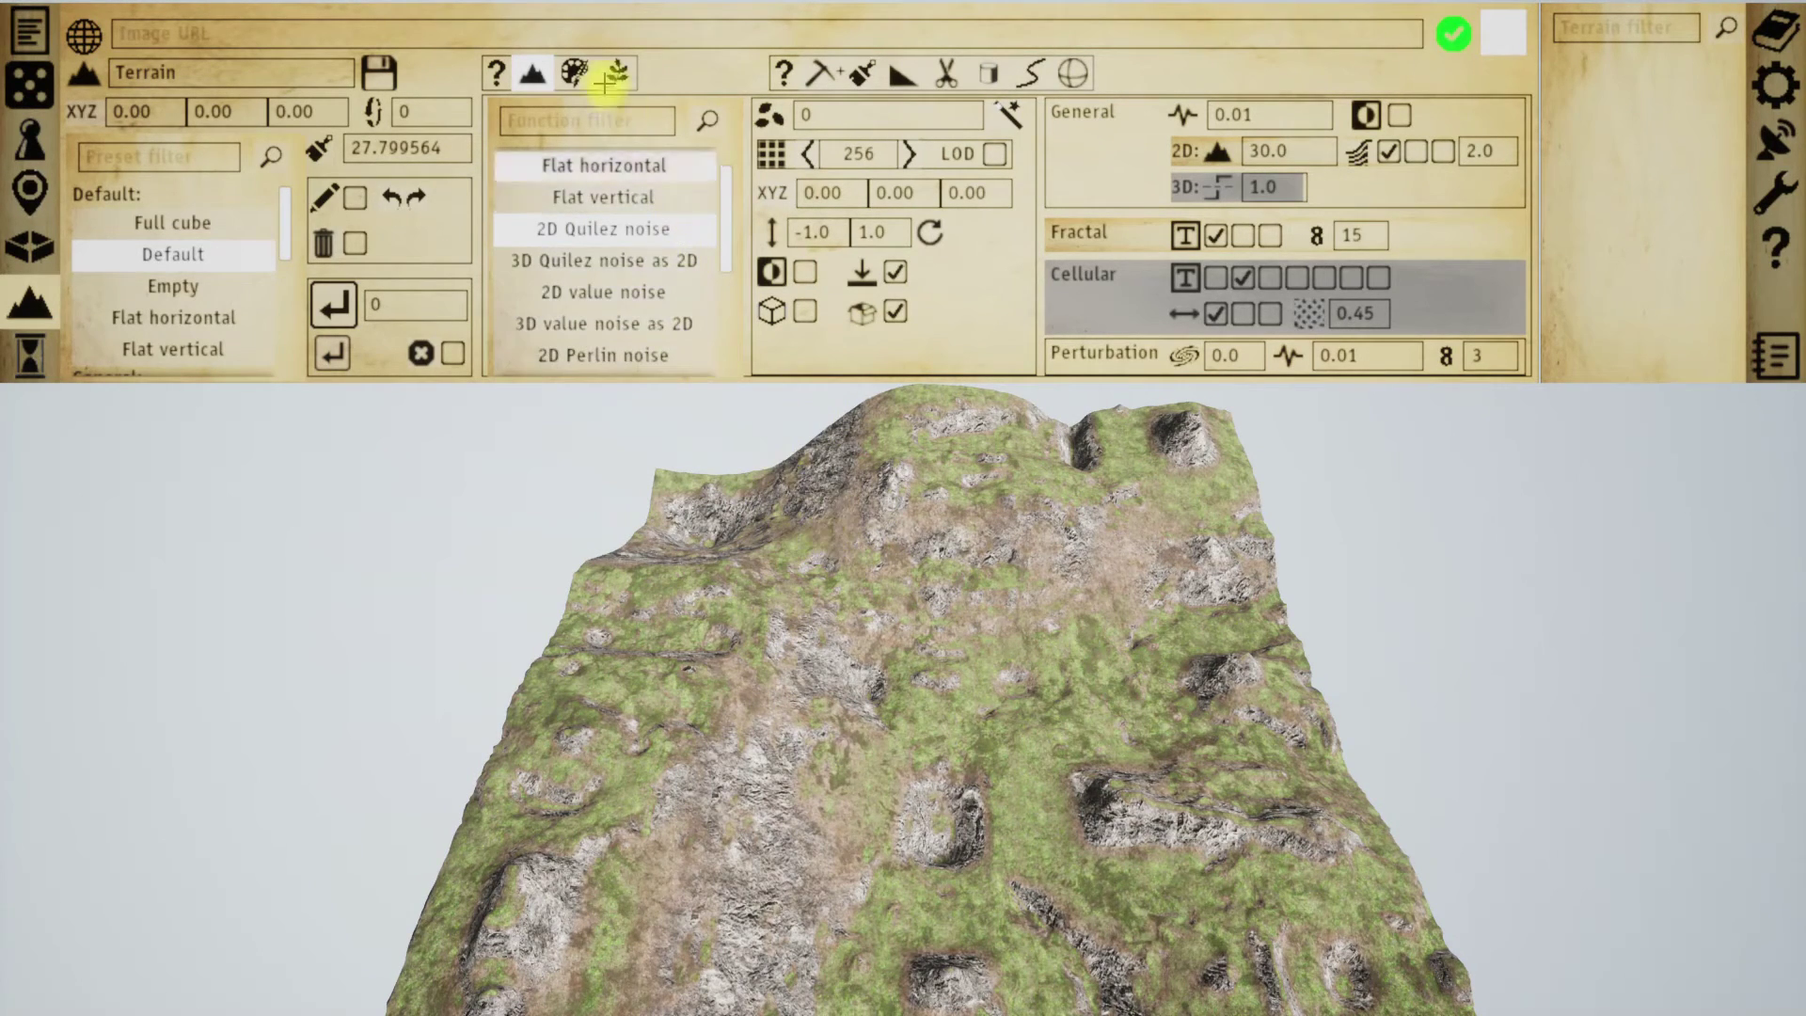
# - Apply the rocky ground / pebbles / rock color set to the terrain
pyautogui.click(573, 73)
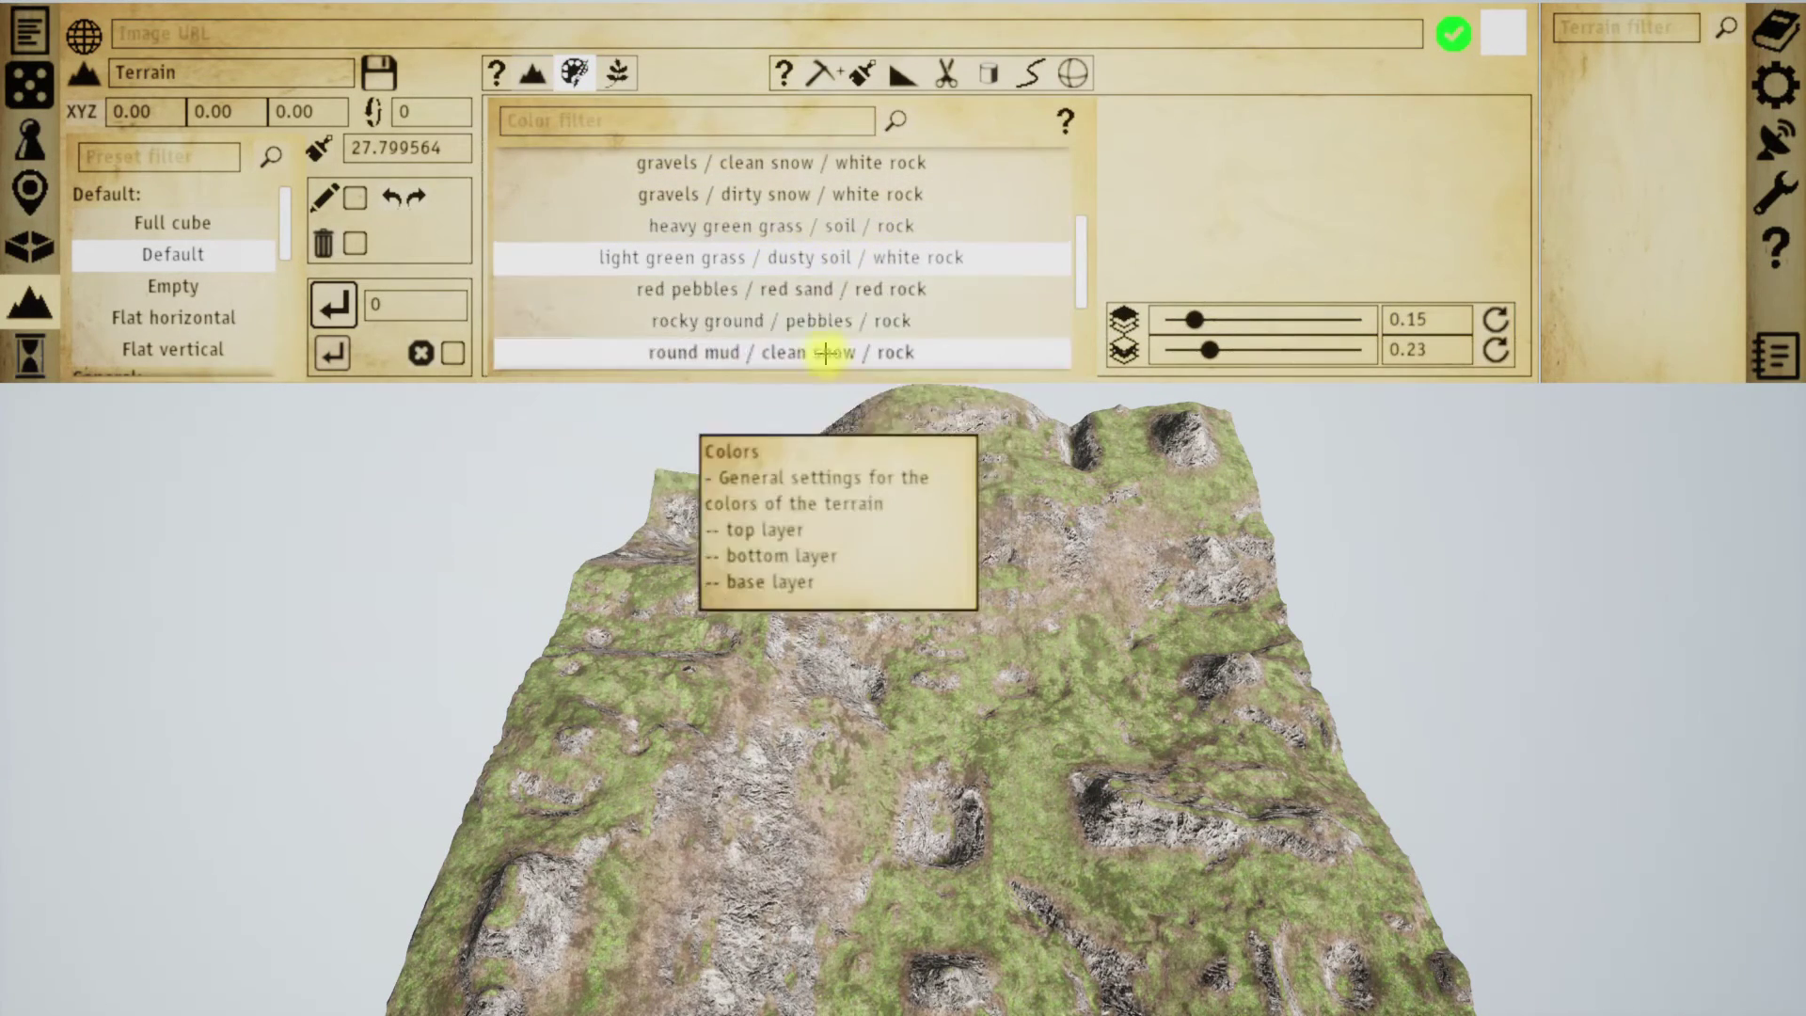
pyautogui.click(769, 321)
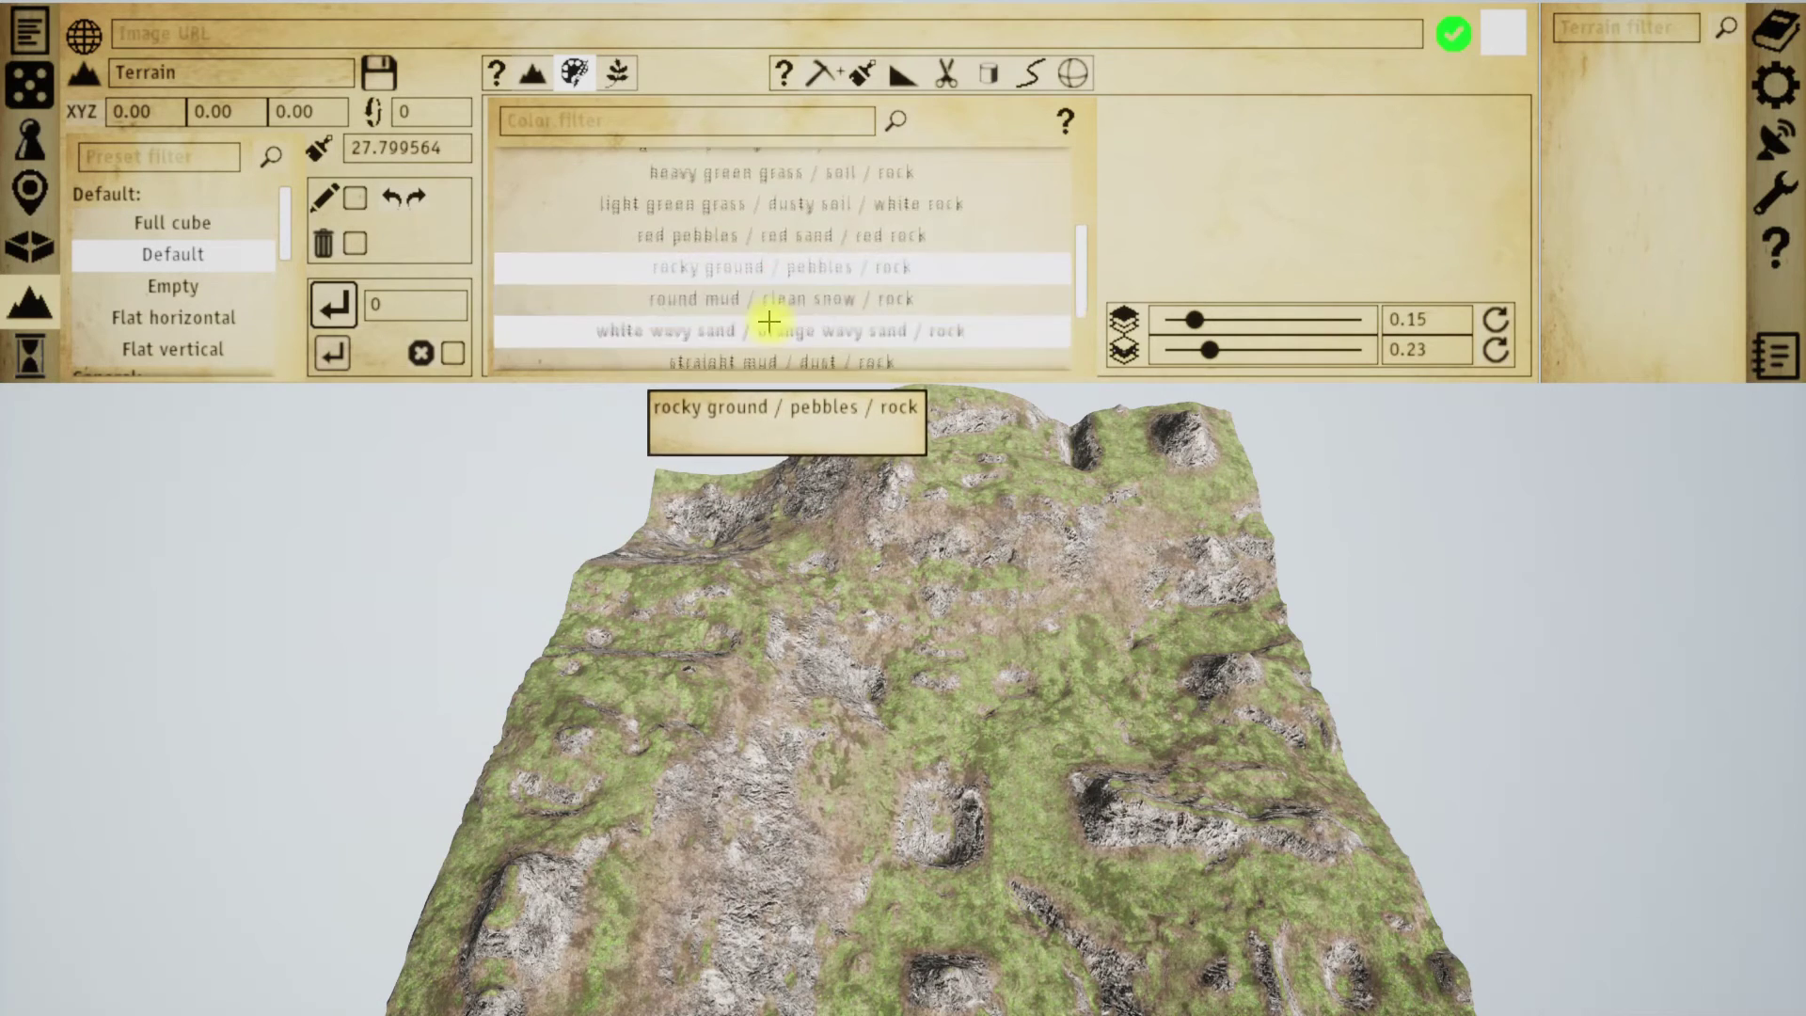
pyautogui.click(334, 358)
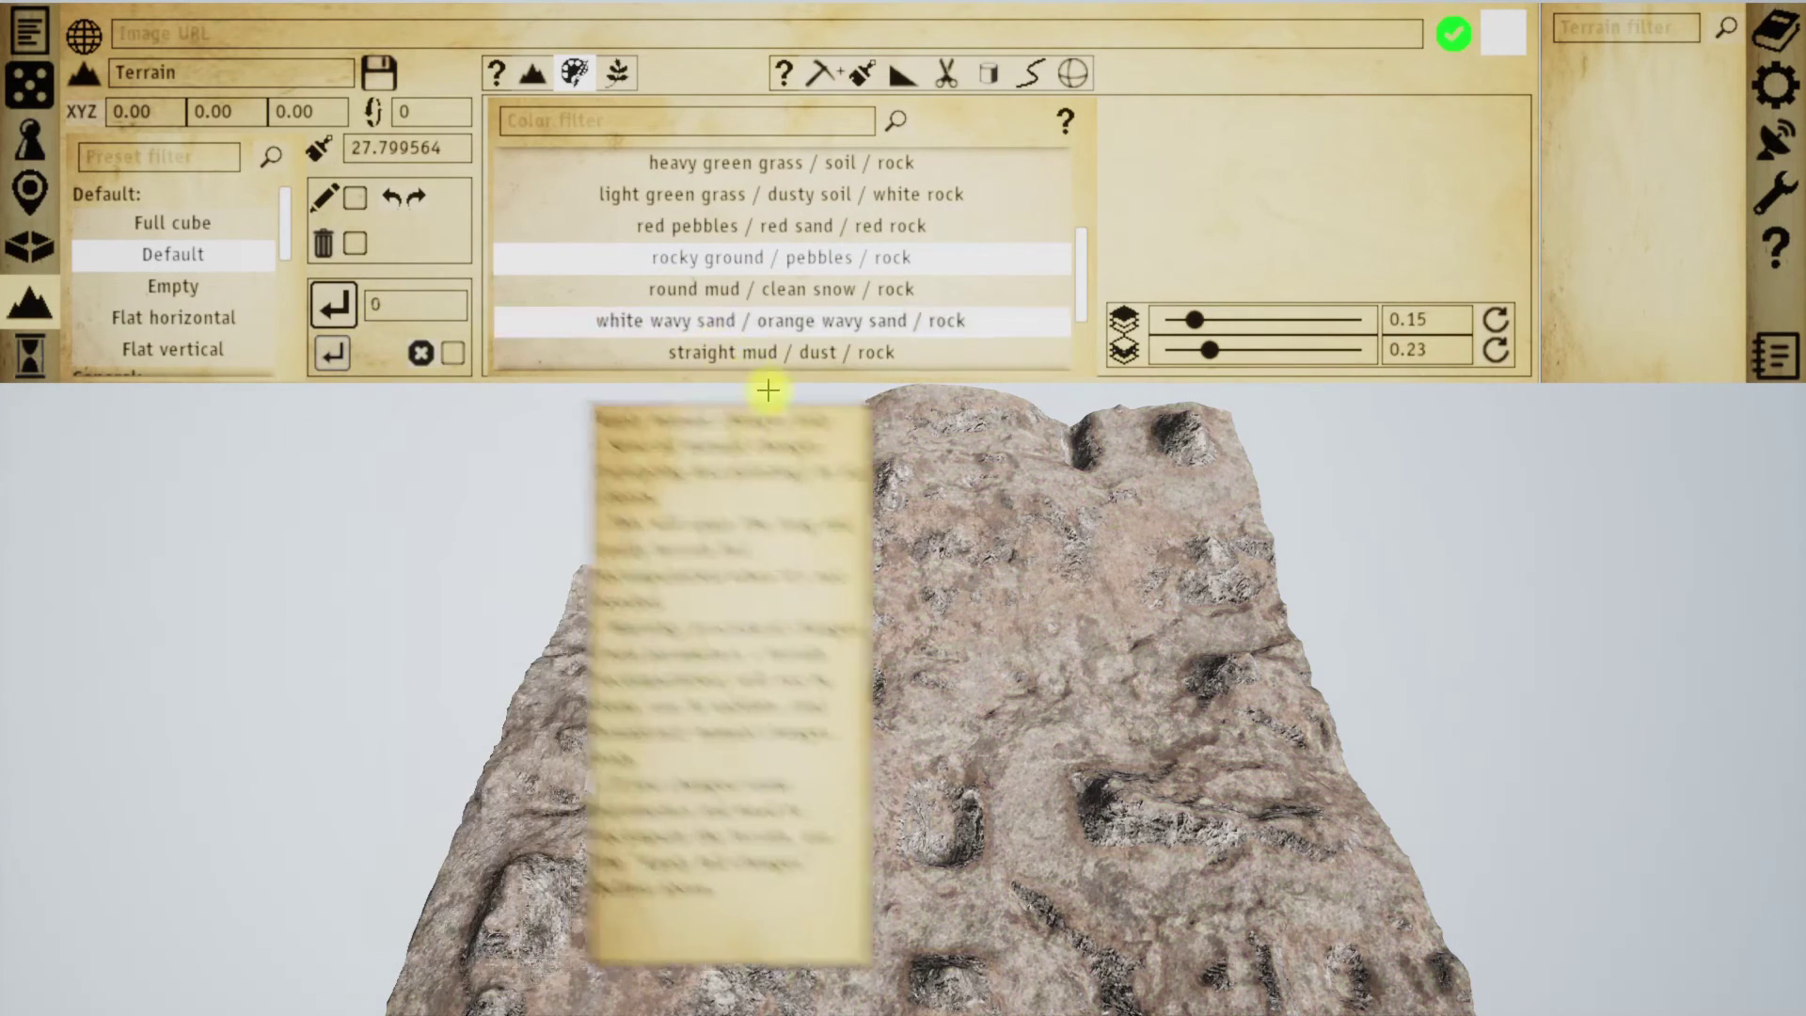
# - Try the white wavy sand / orange wavy sand / rock colors and return to light green grass / dusty soil / white rock
pyautogui.click(818, 322)
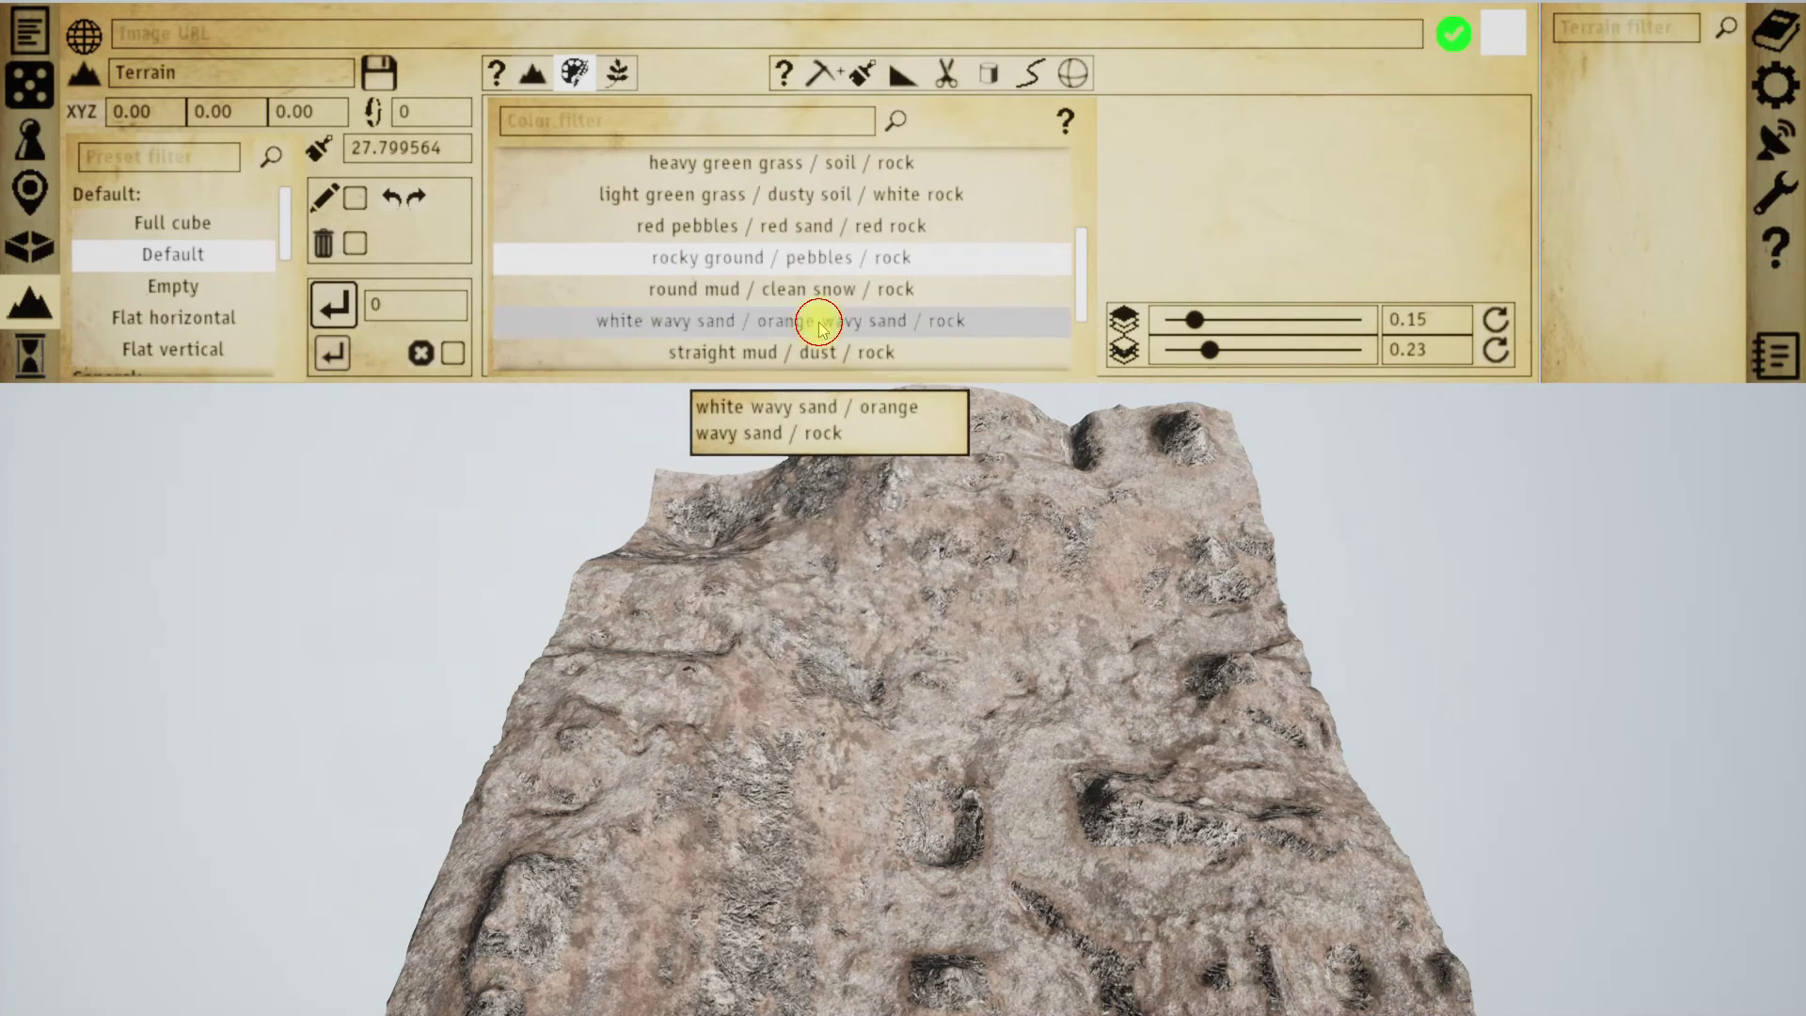
pyautogui.click(337, 351)
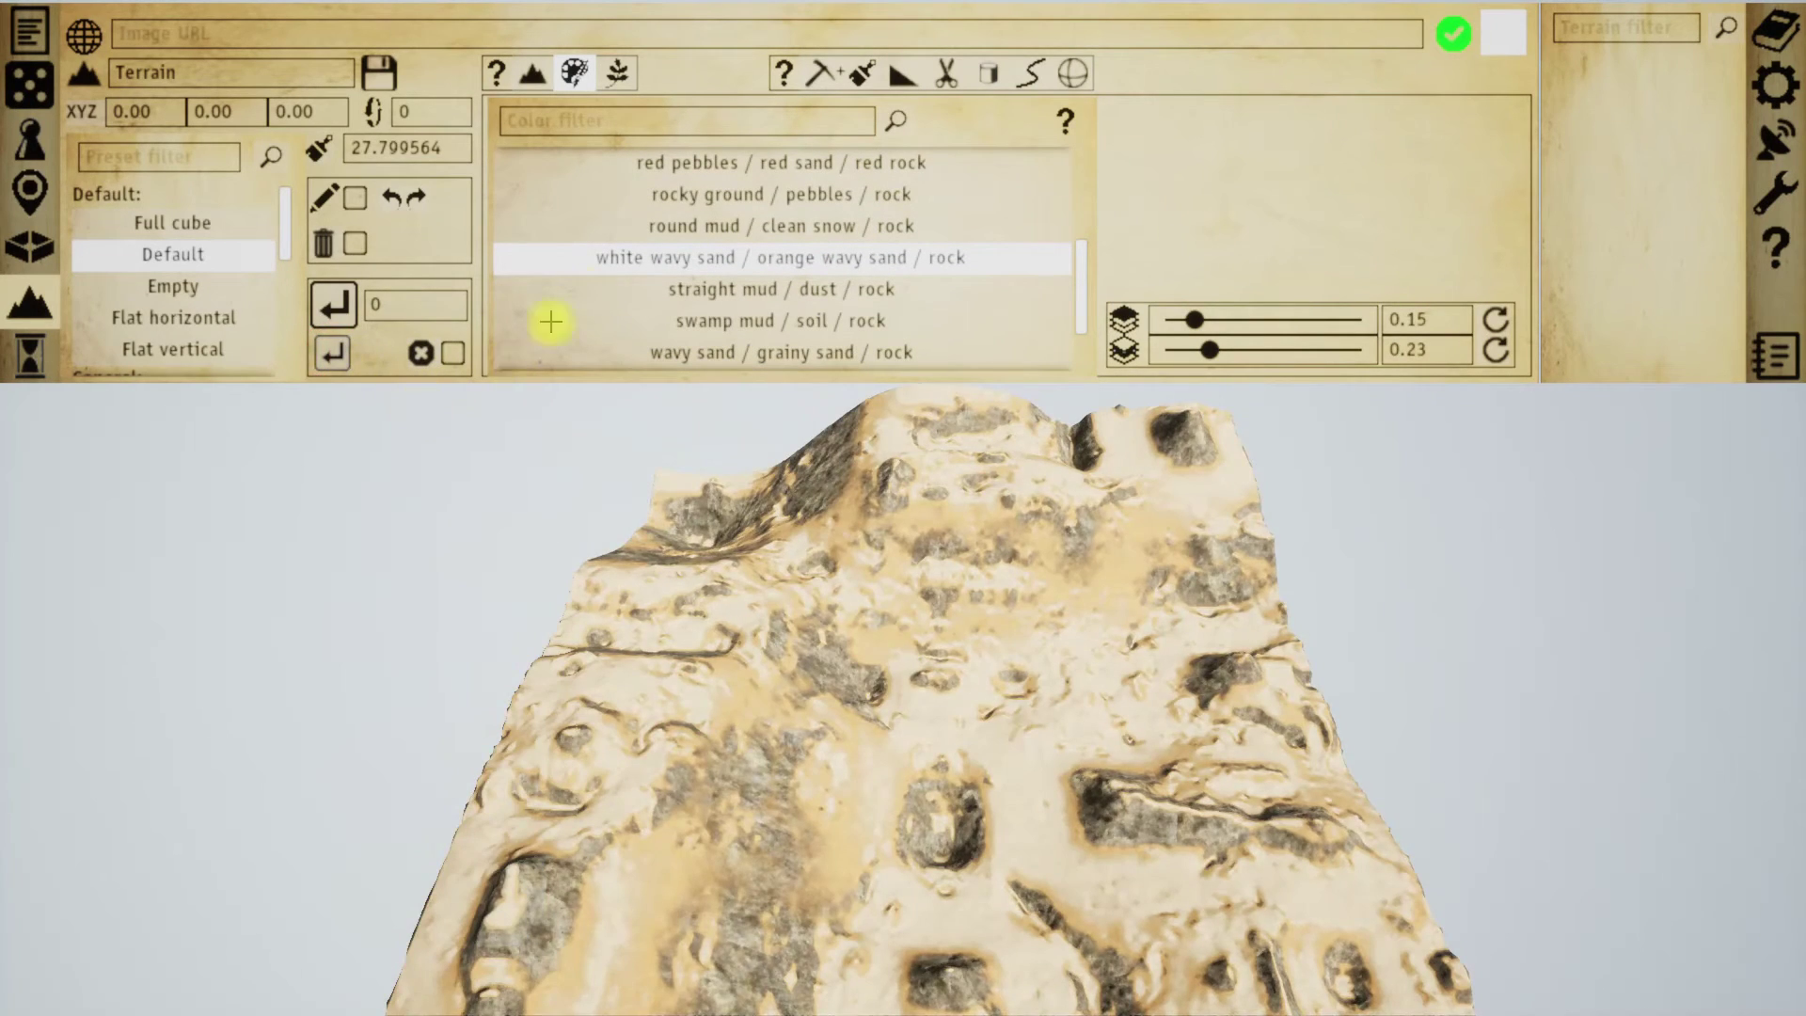
pyautogui.scroll(3, 690, 271)
pyautogui.click(726, 230)
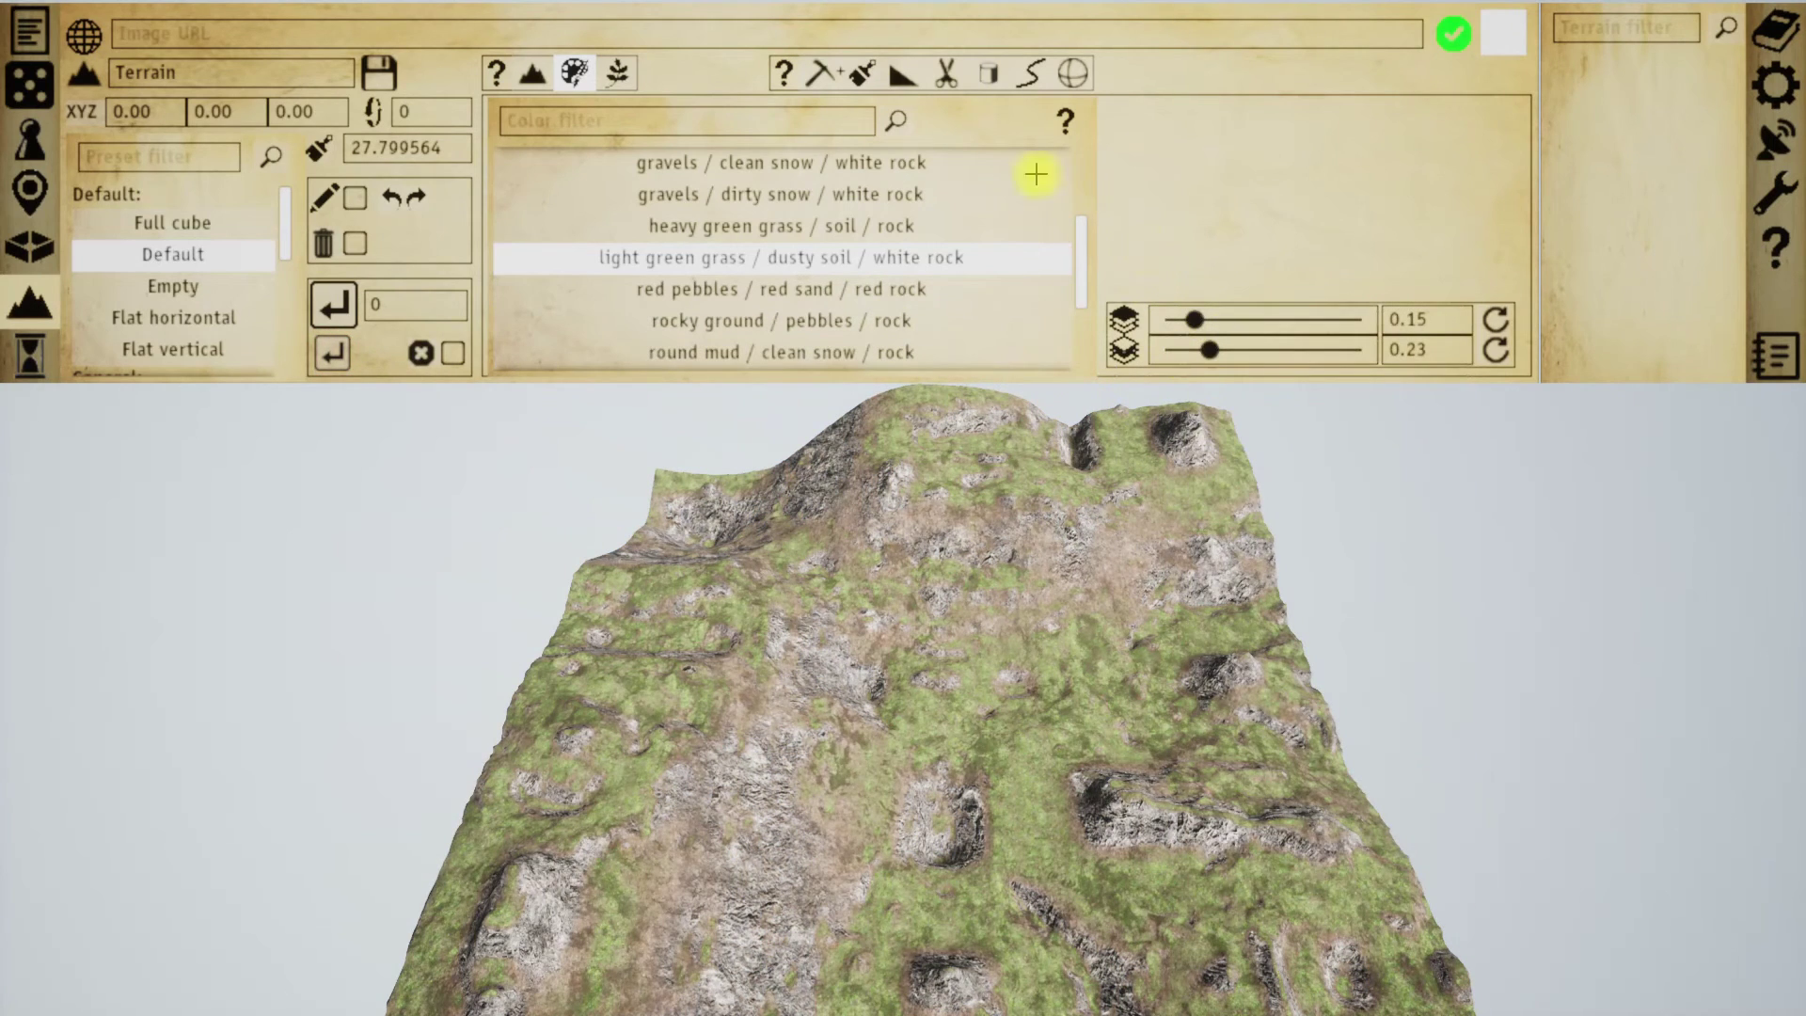
# - Cover the terrain with the Pine forest foliage and inspect the trees up close
pyautogui.click(618, 73)
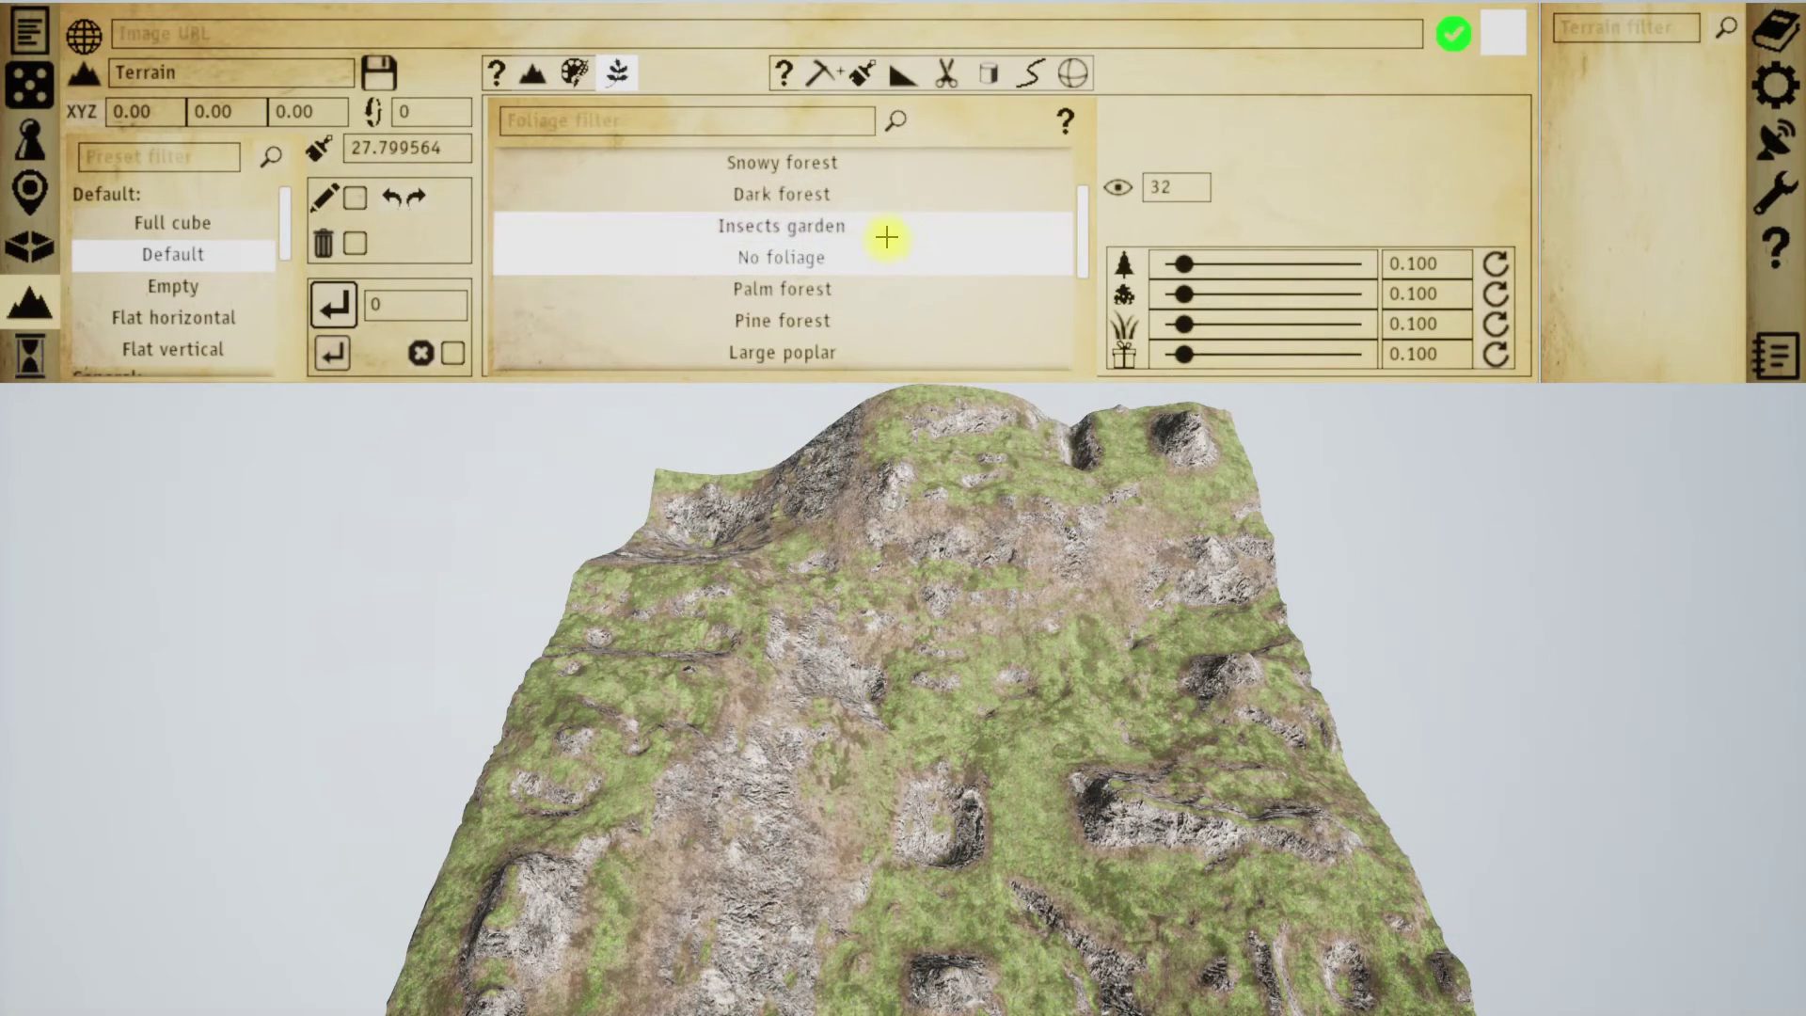
pyautogui.scroll(-2, 856, 247)
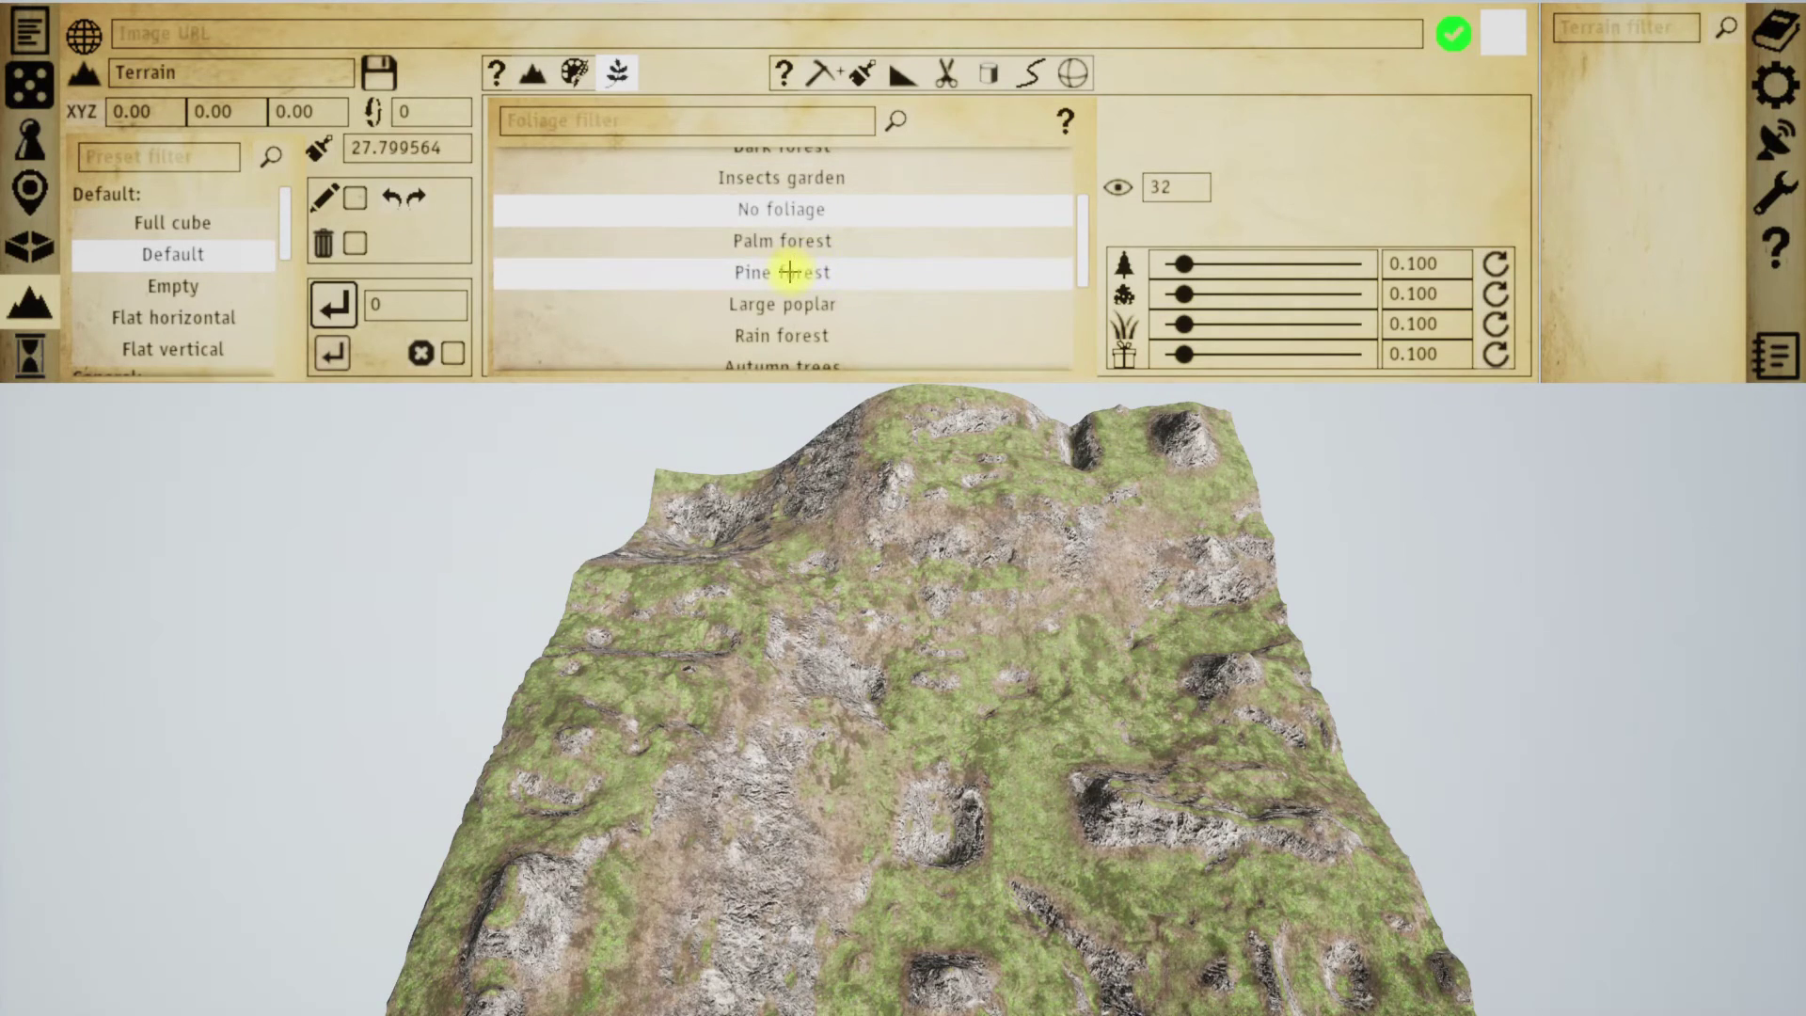
pyautogui.click(335, 351)
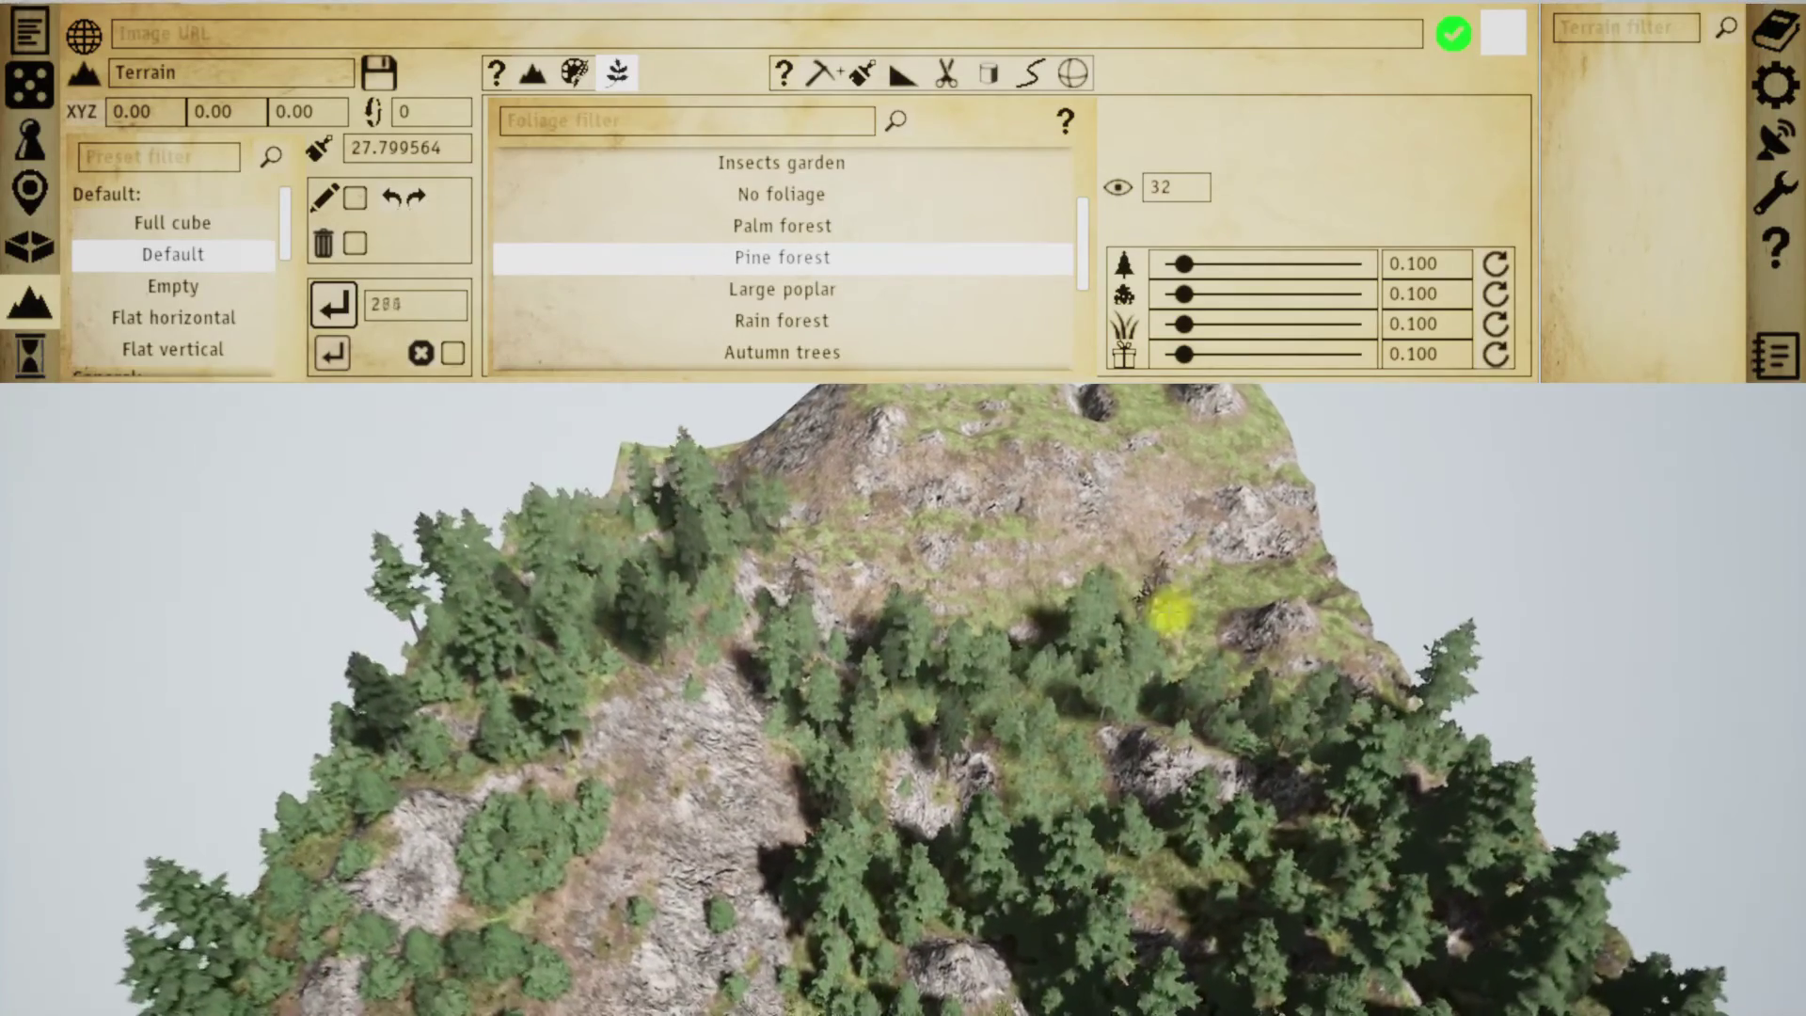
pyautogui.moveTo(1169, 610); pyautogui.dragTo(1161, 528, button='middle')
pyautogui.scroll(3, 1162, 557)
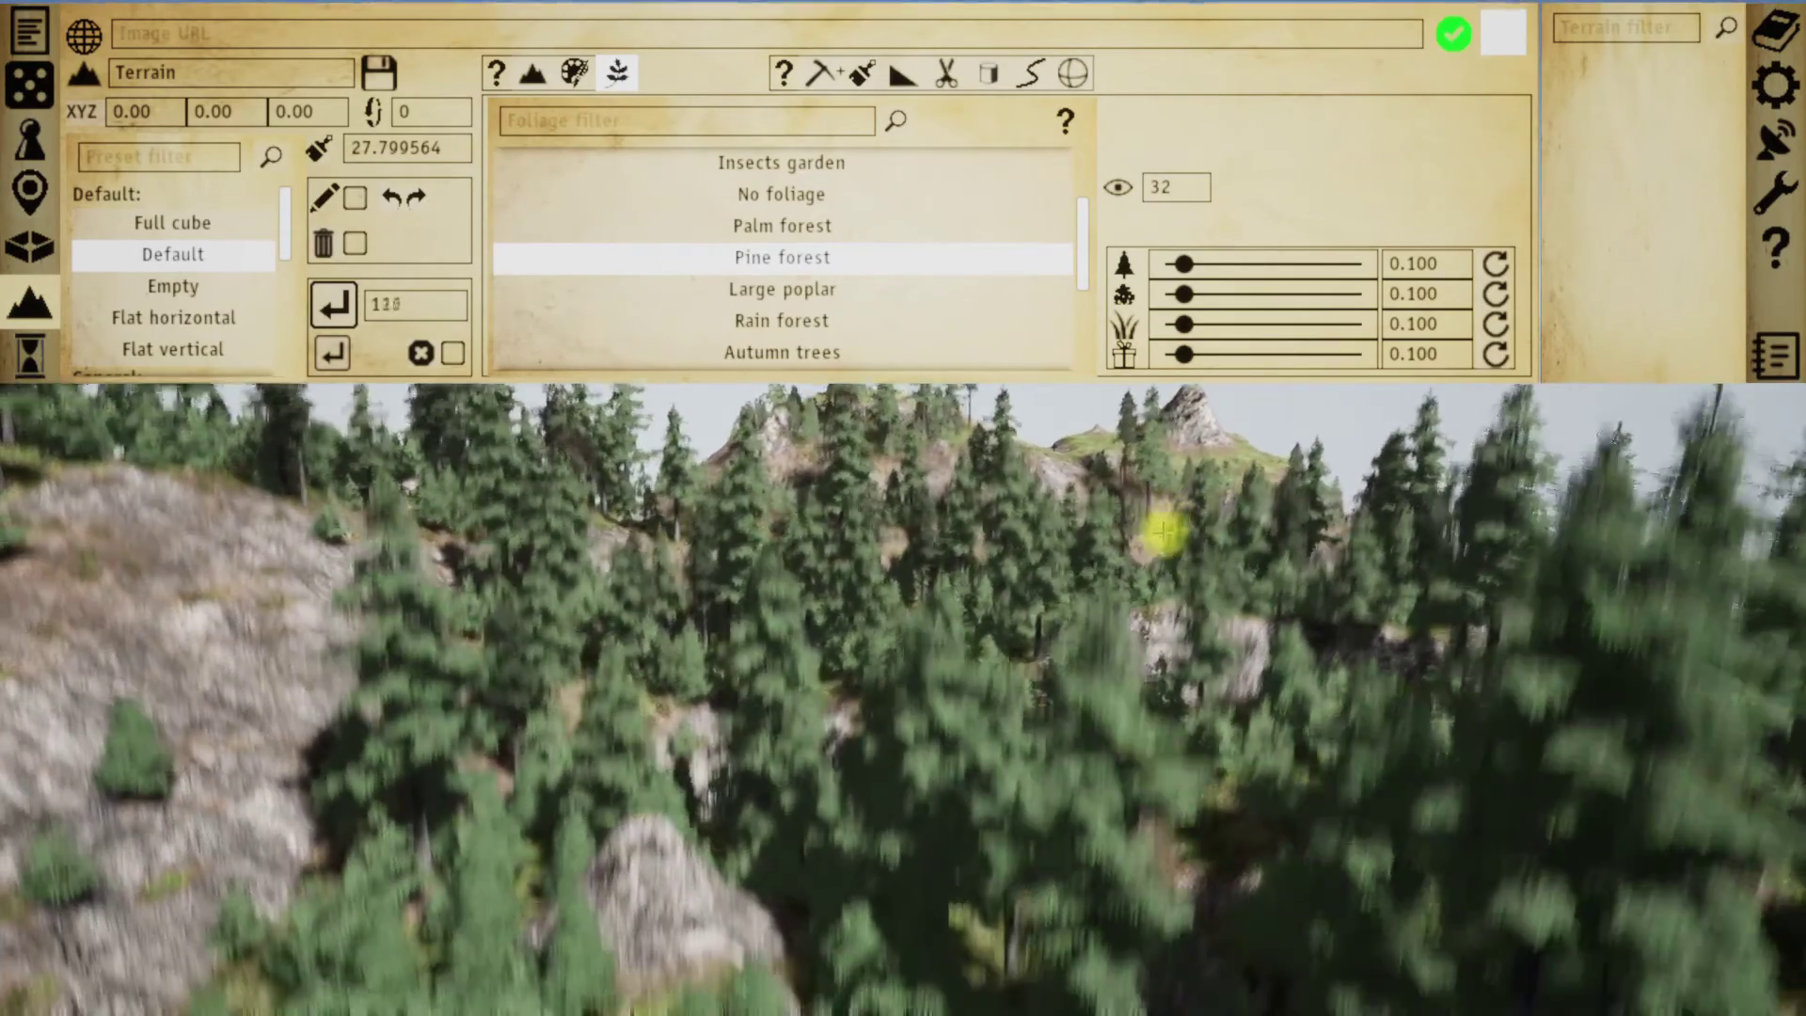
pyautogui.scroll(-3, 1161, 530)
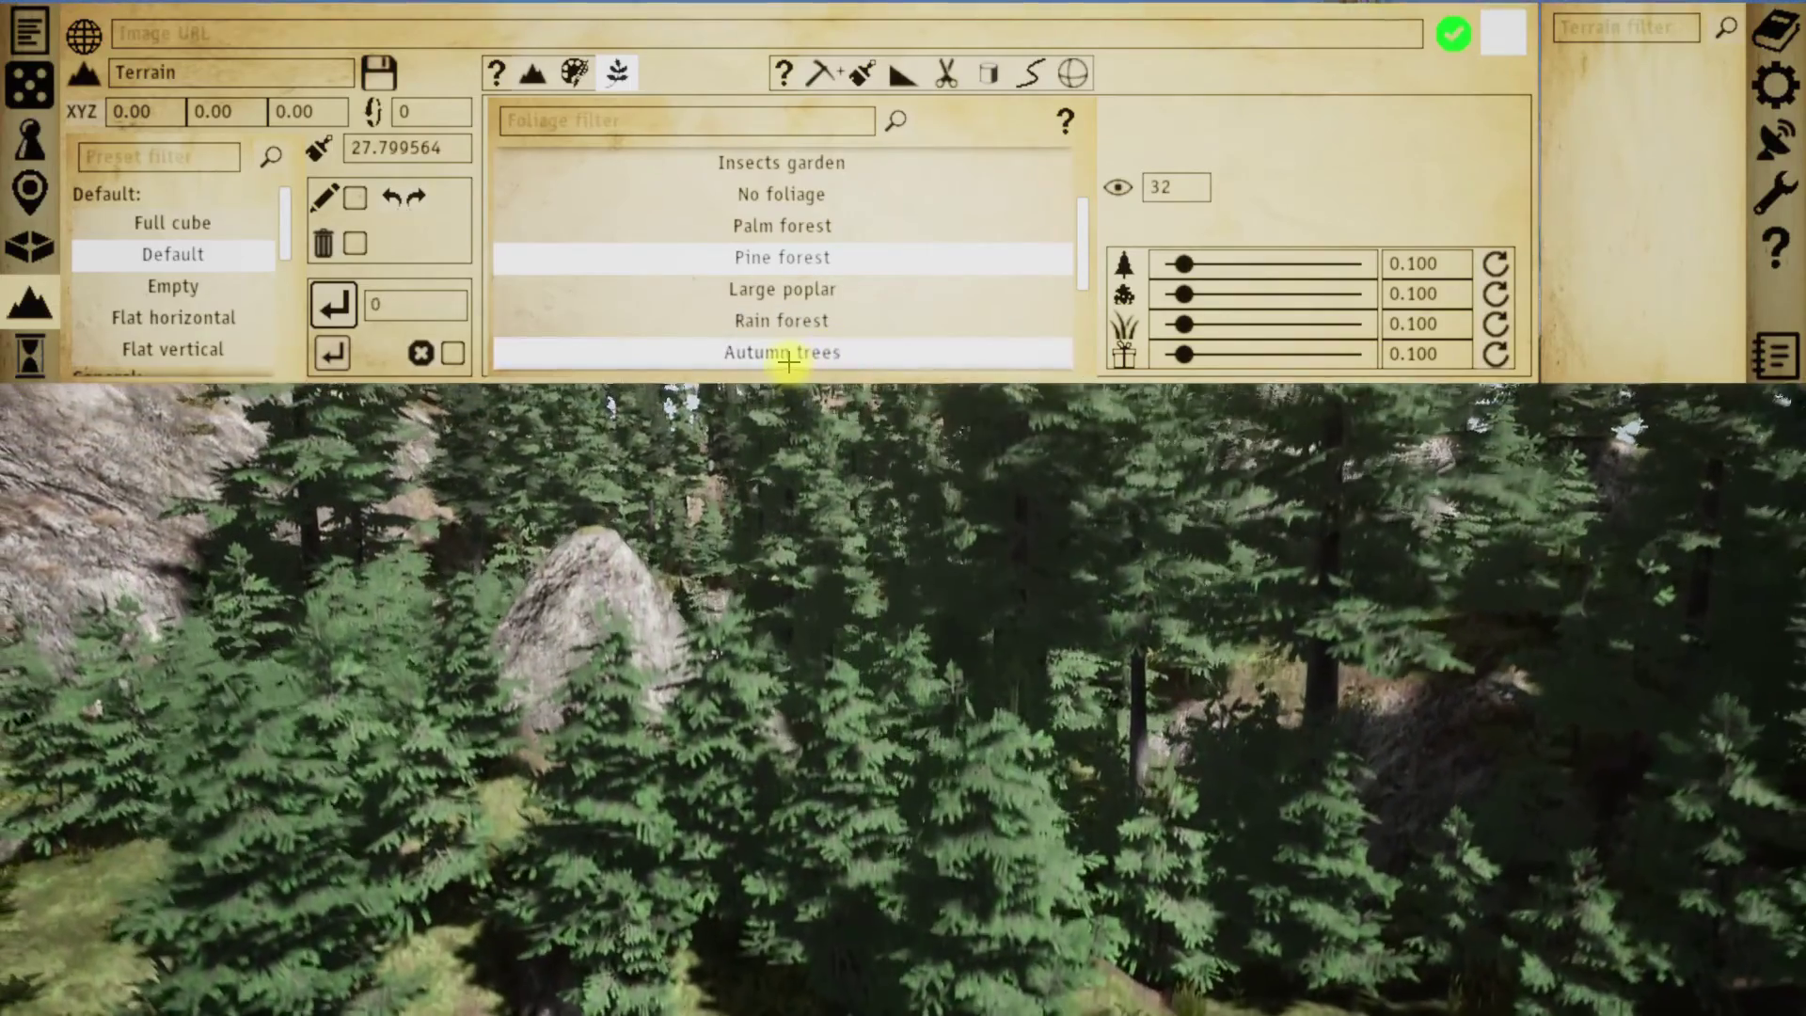
# - Replace the terrain's foliage with Autumn trees and view the whole hill from afar
pyautogui.click(790, 352)
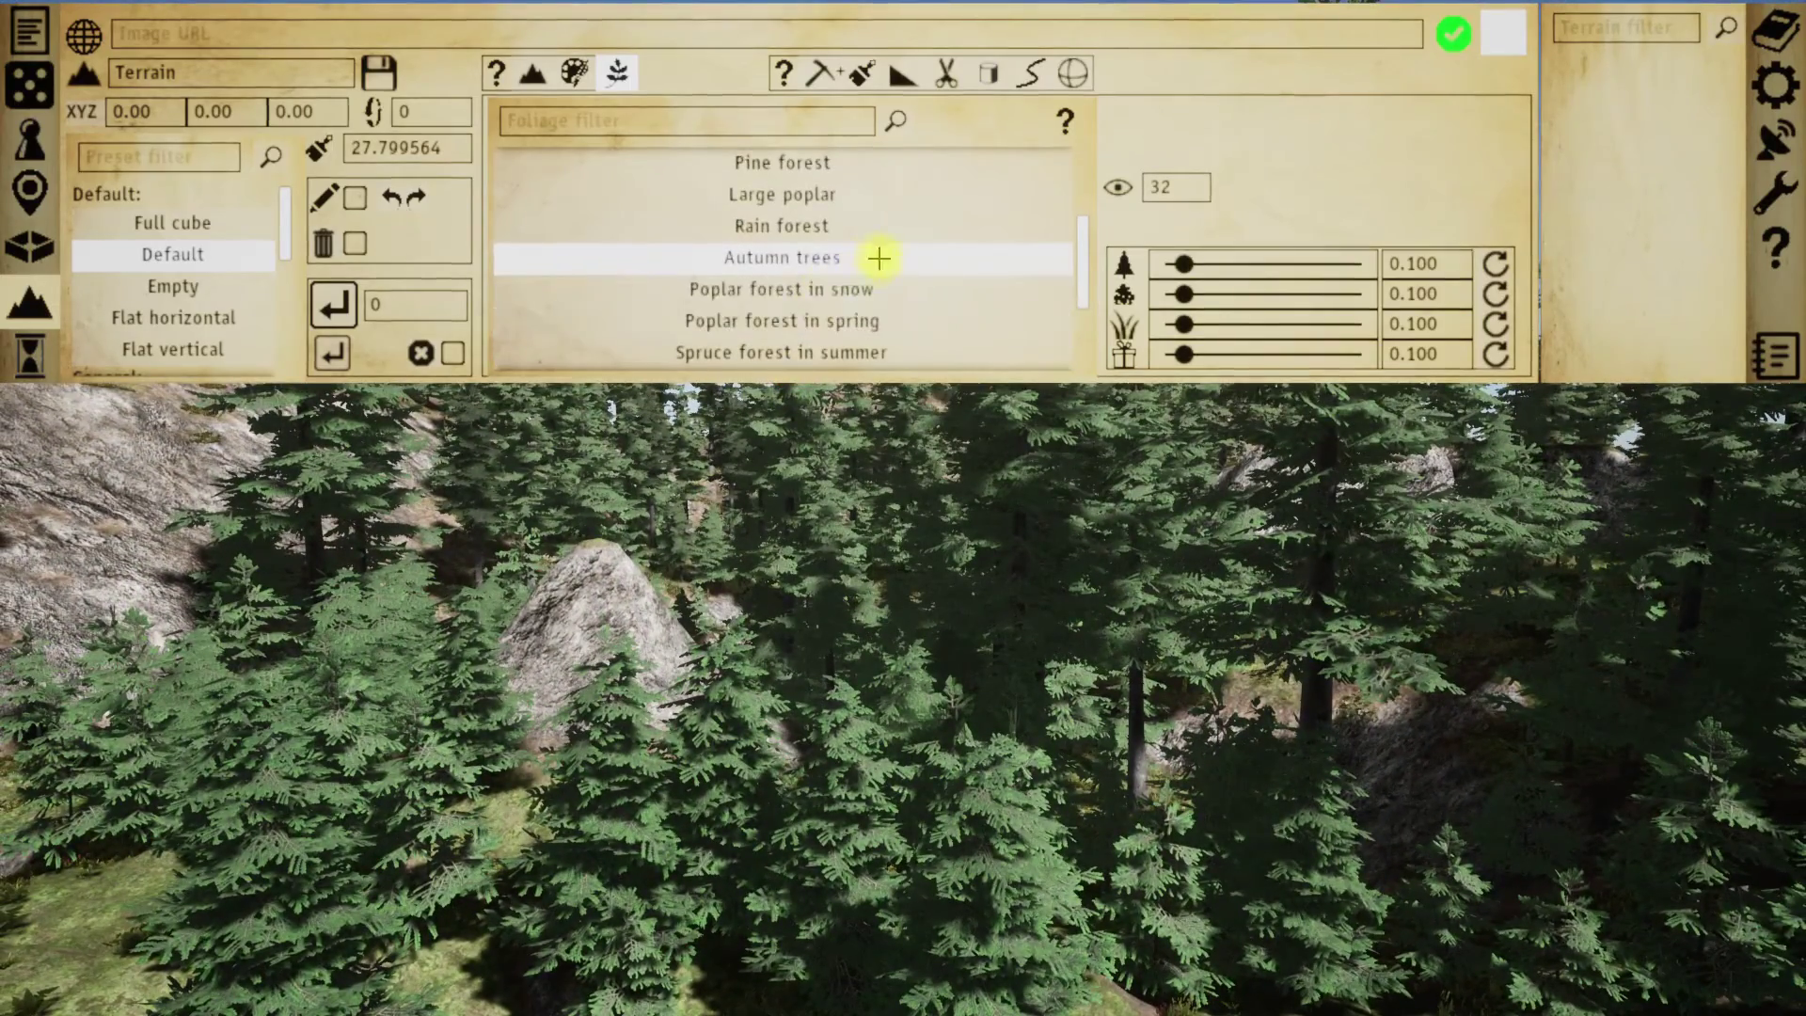
pyautogui.click(334, 353)
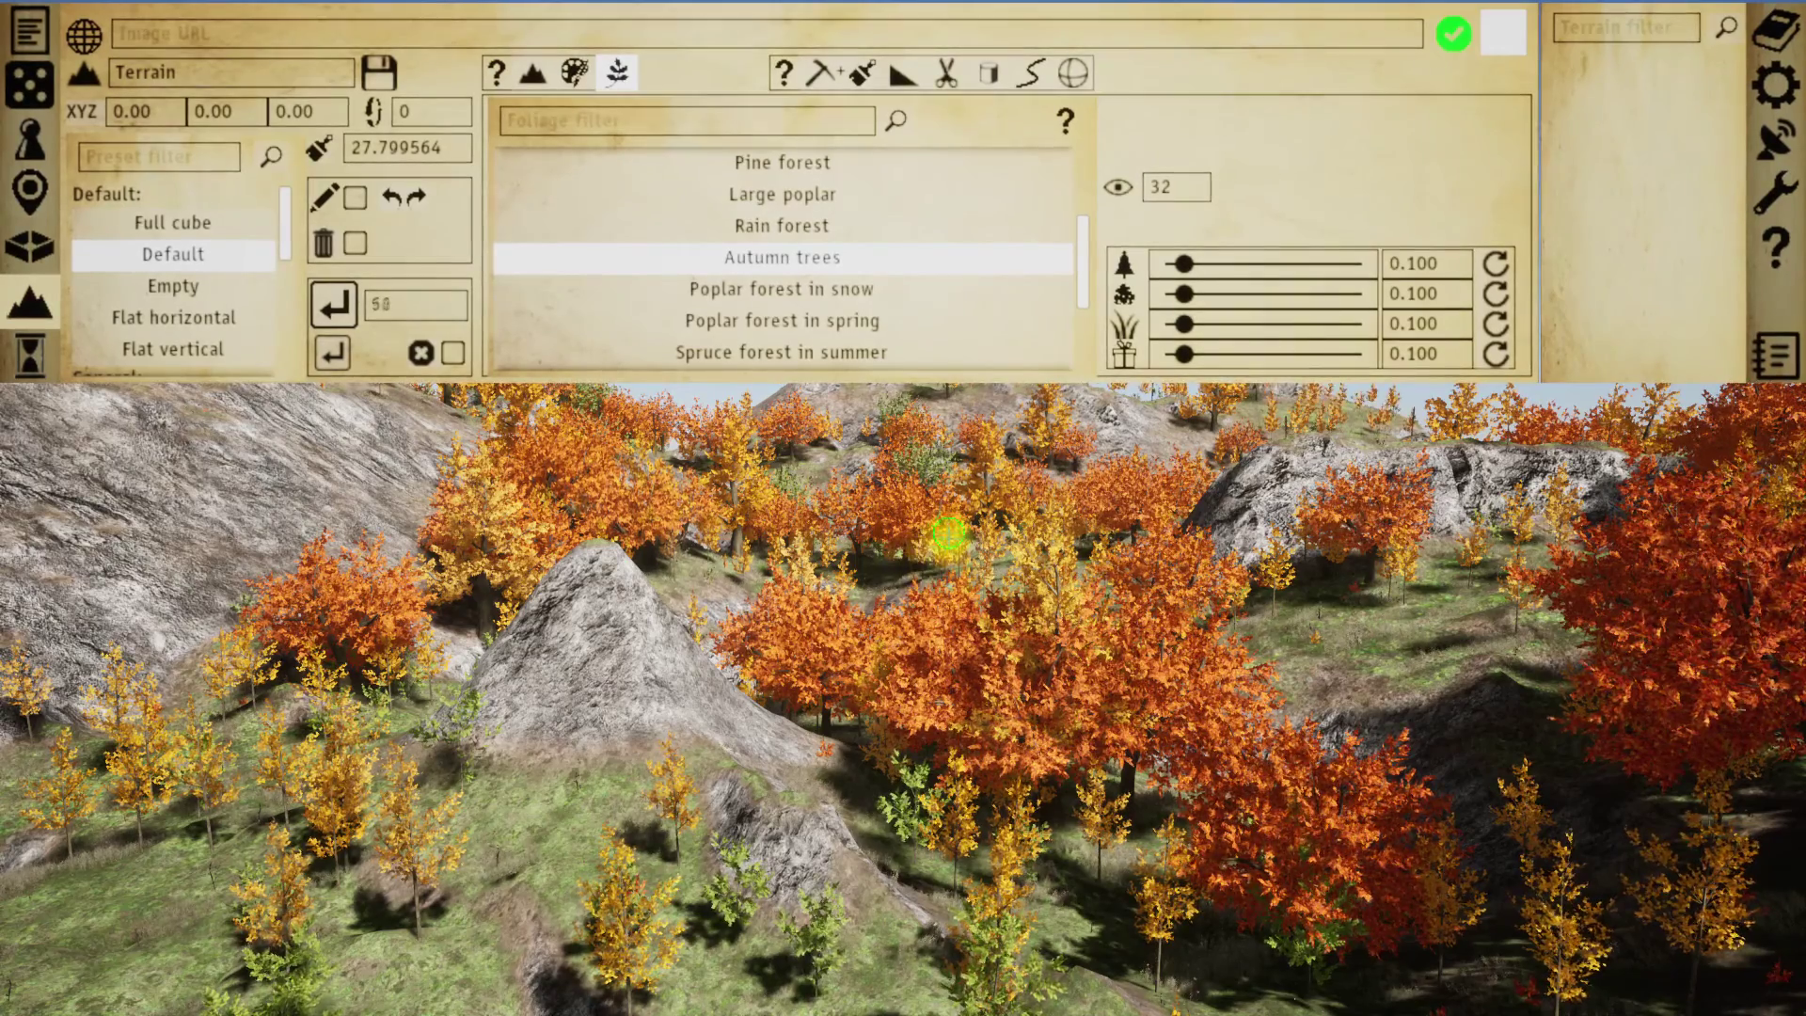
pyautogui.scroll(-6, 959, 616)
pyautogui.scroll(-3, 958, 615)
pyautogui.scroll(2, 958, 615)
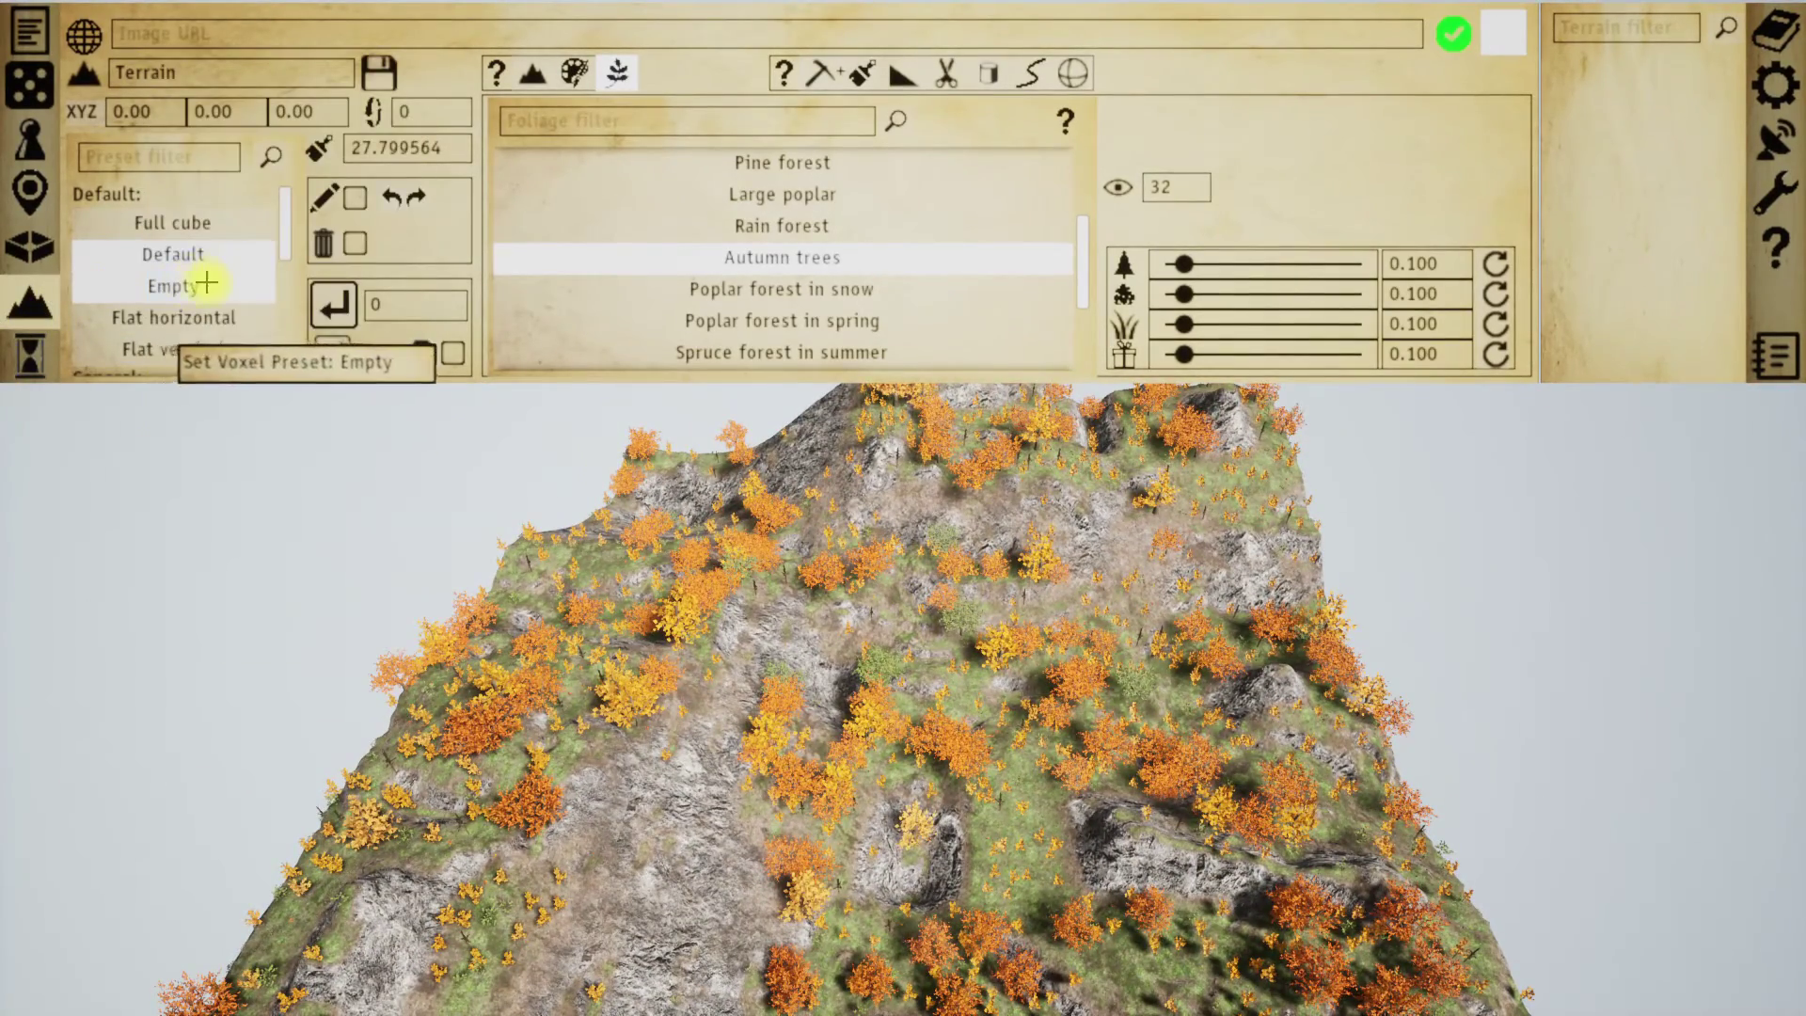
# - Choose the Arid desert preset and recompute the whole terrain with it
pyautogui.scroll(-3, 188, 287)
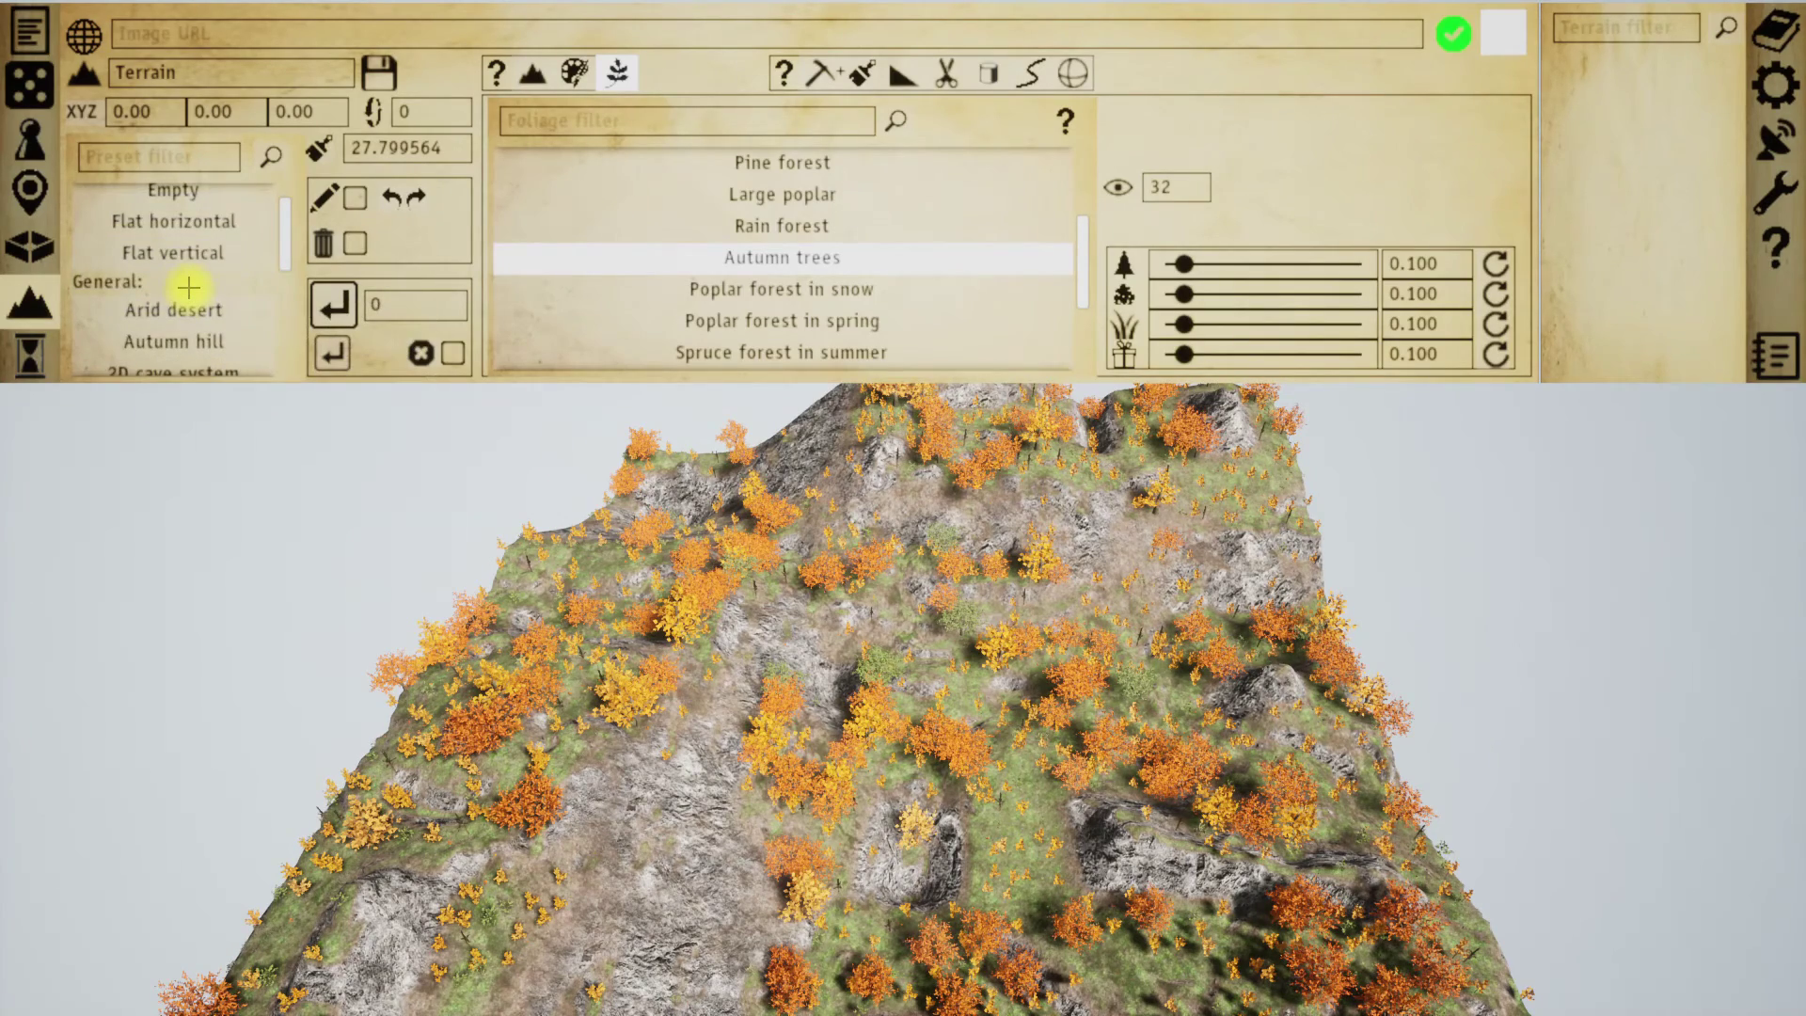
pyautogui.scroll(-2, 188, 289)
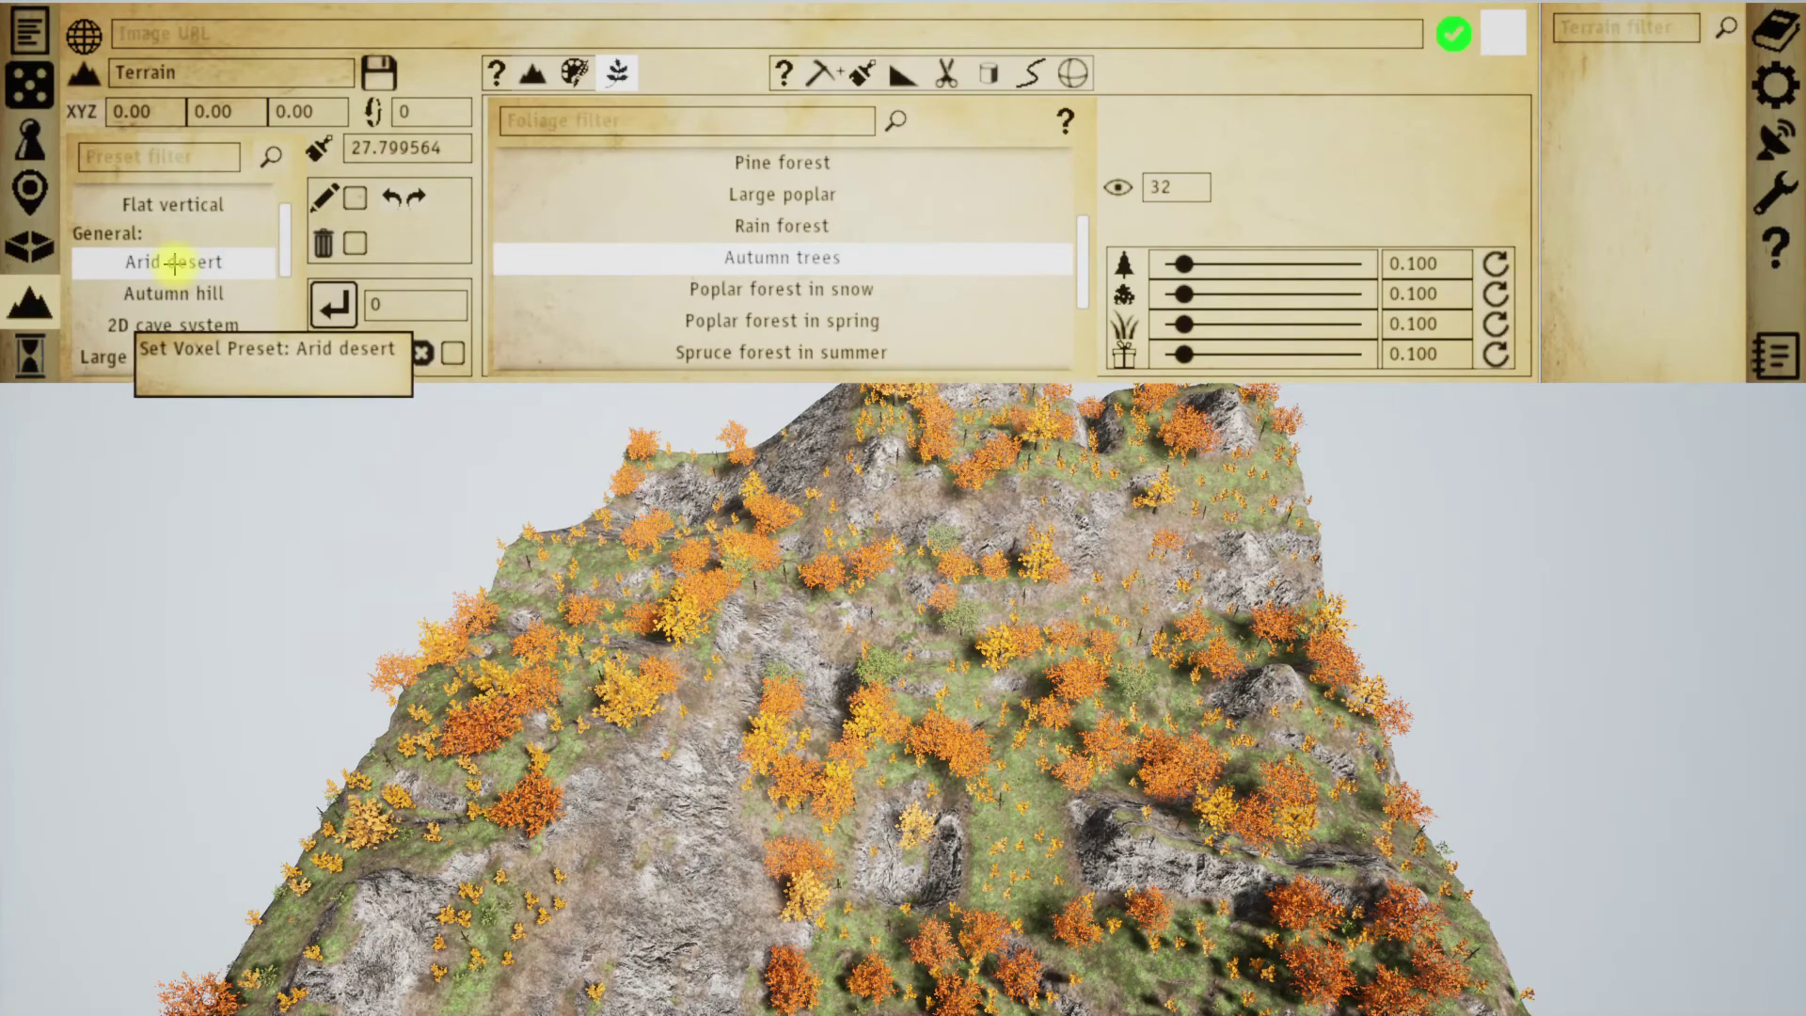
pyautogui.click(177, 261)
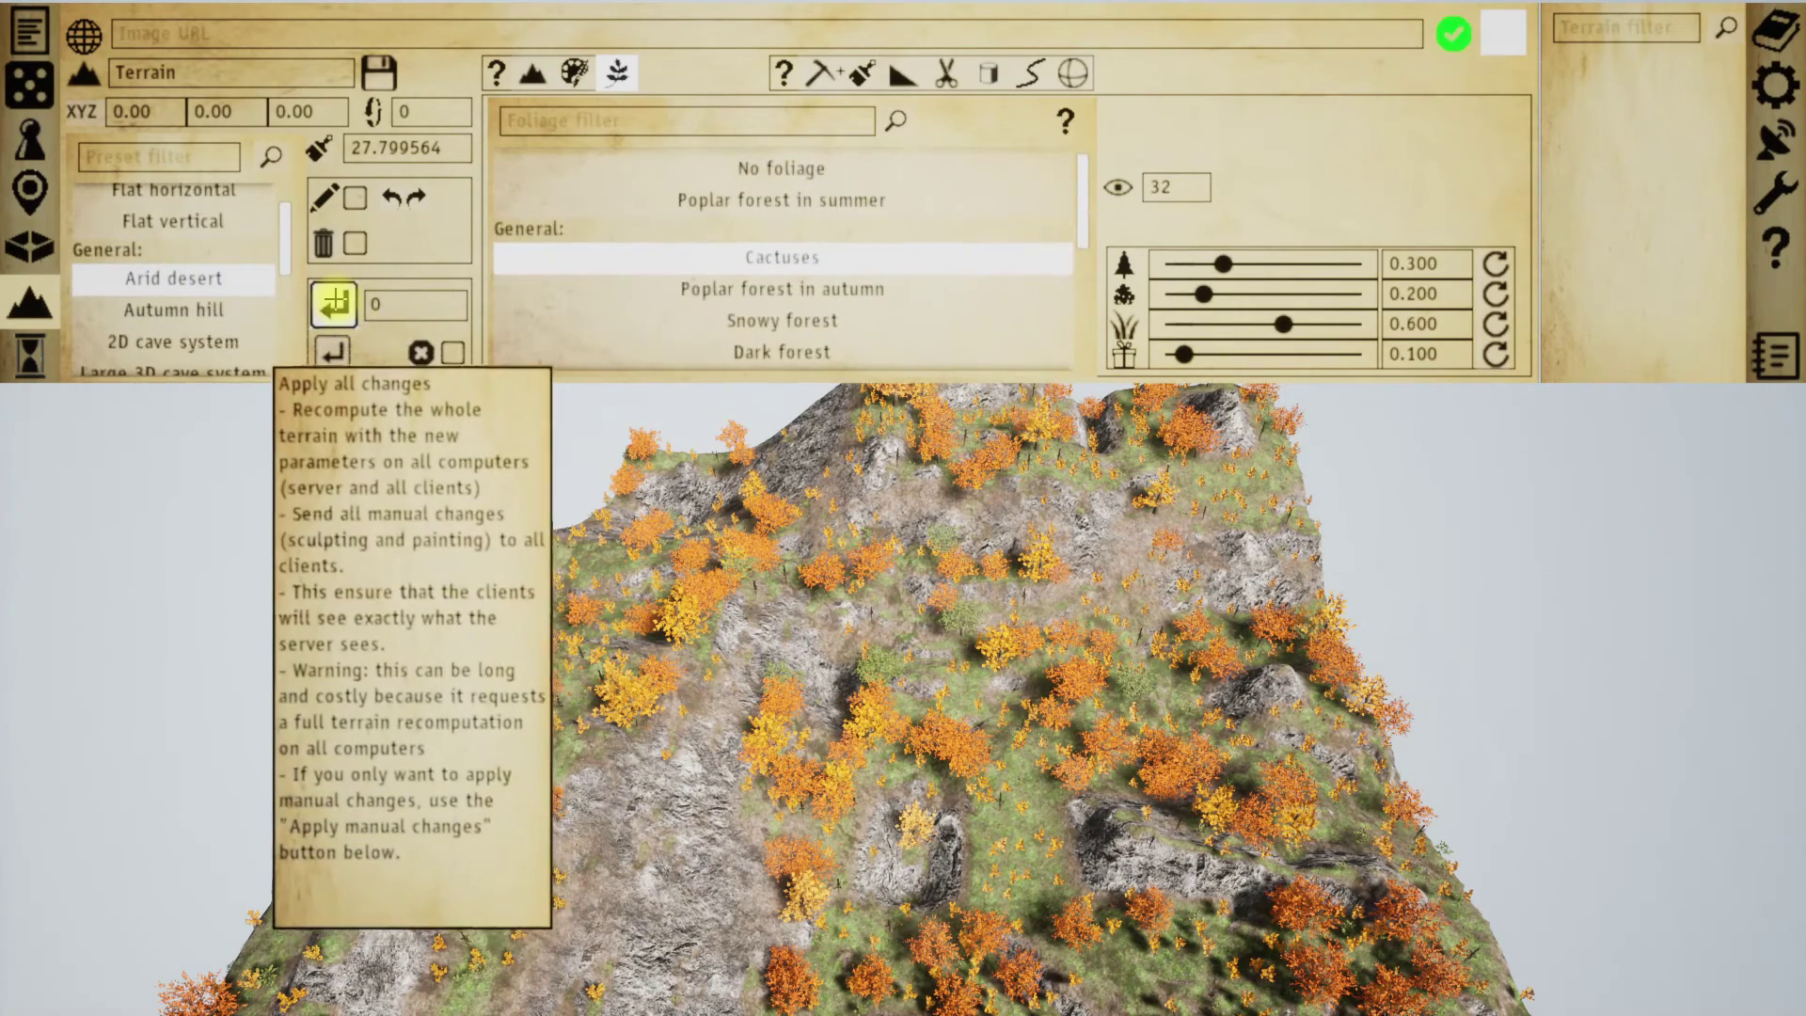
pyautogui.click(334, 301)
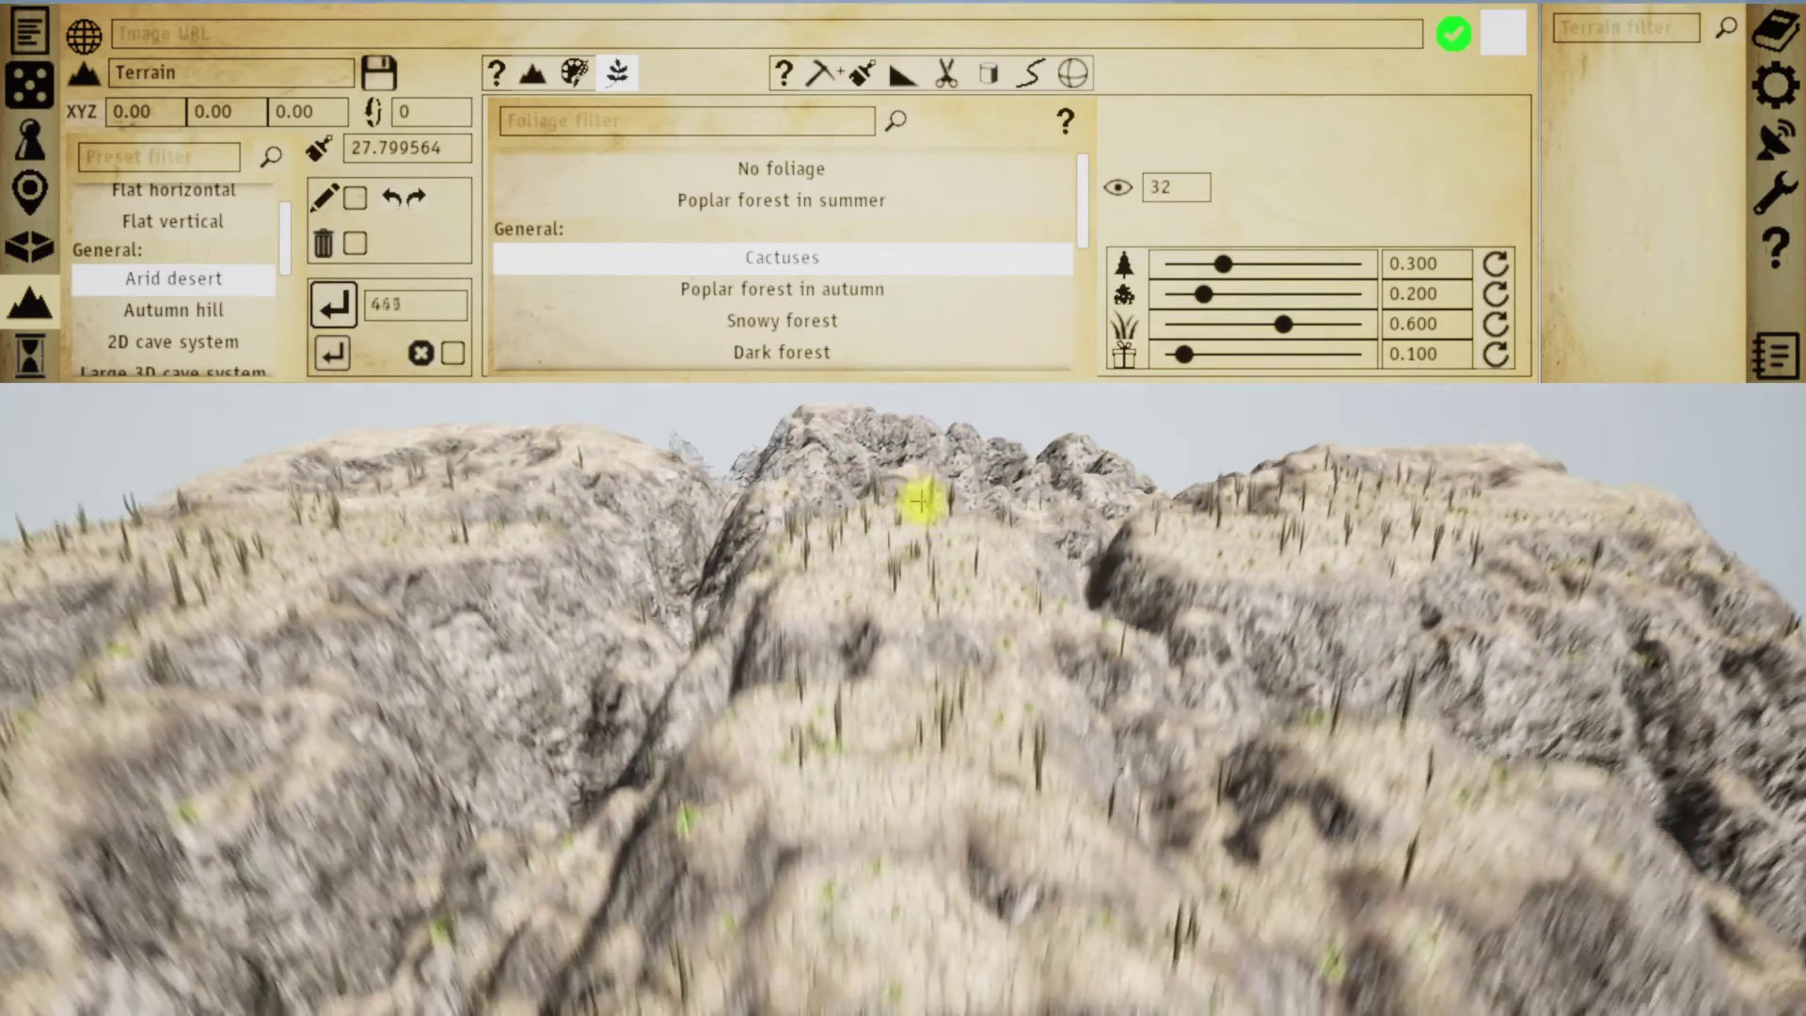
# - Inspect the arid desert's cactuses up close and view the whole terrain from afar
pyautogui.press('w')
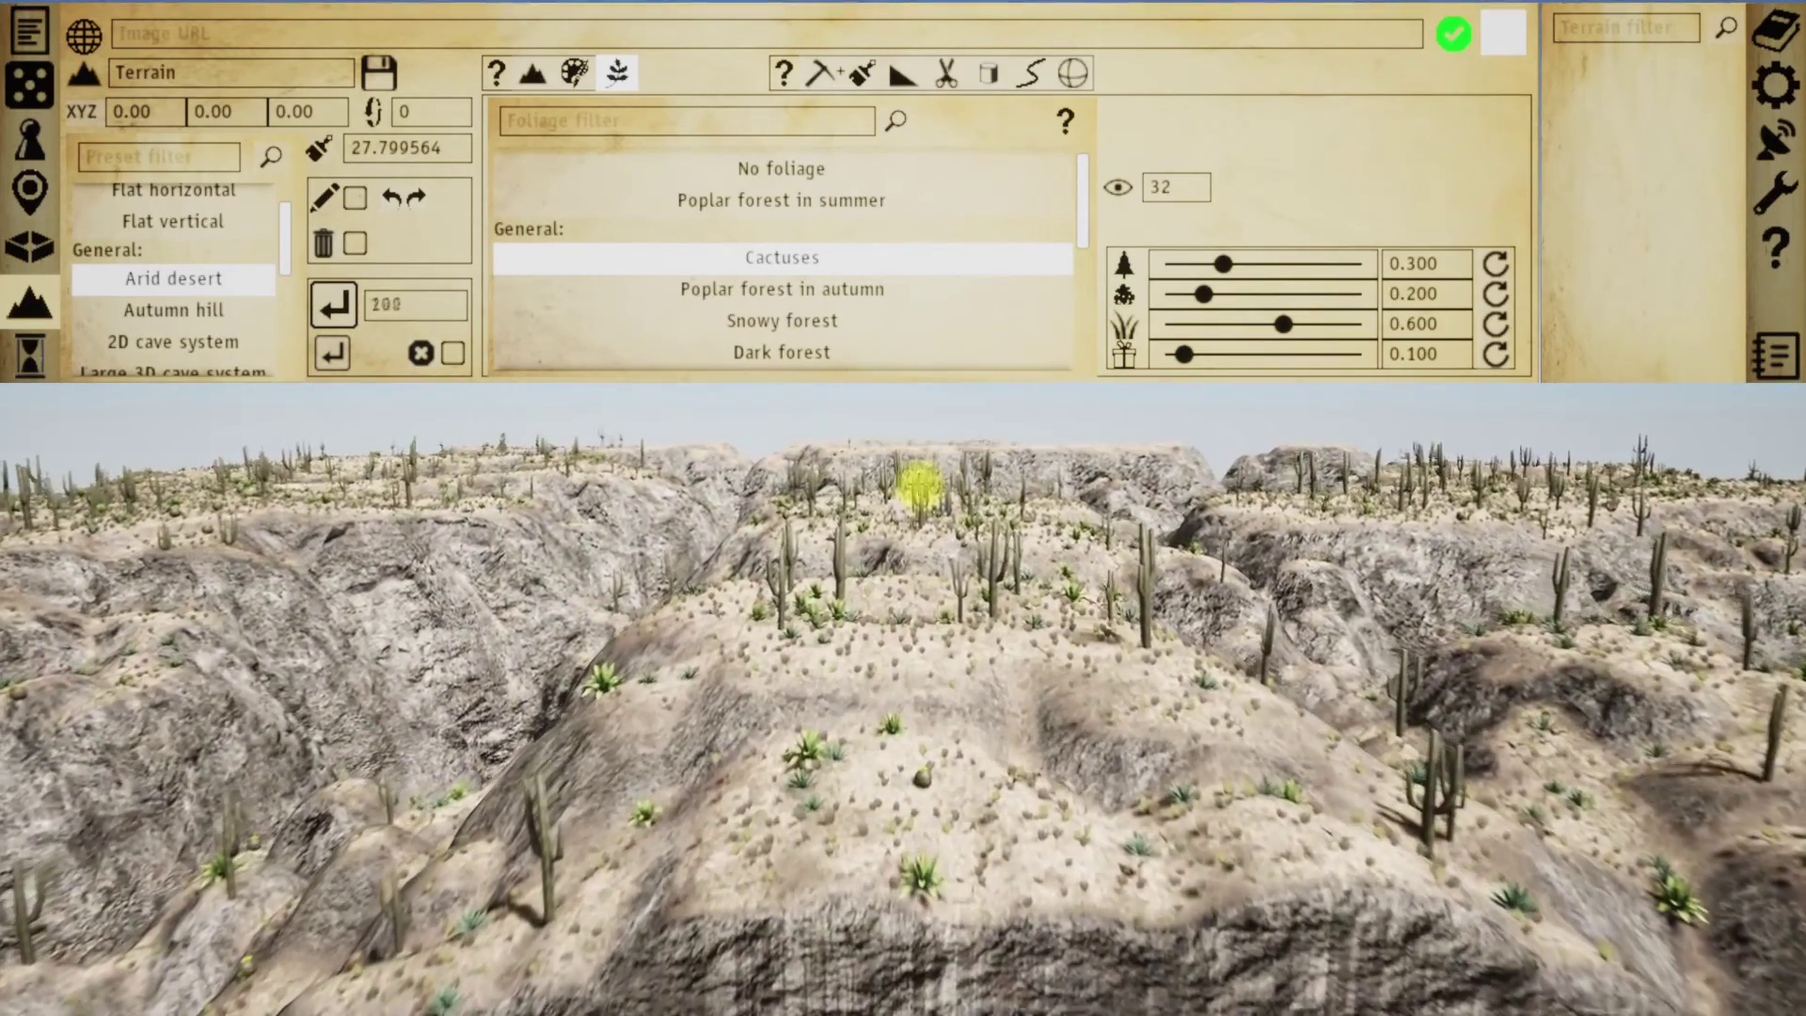
pyautogui.moveTo(919, 483); pyautogui.dragTo(911, 560, button='right')
pyautogui.press('w')
pyautogui.press('s')
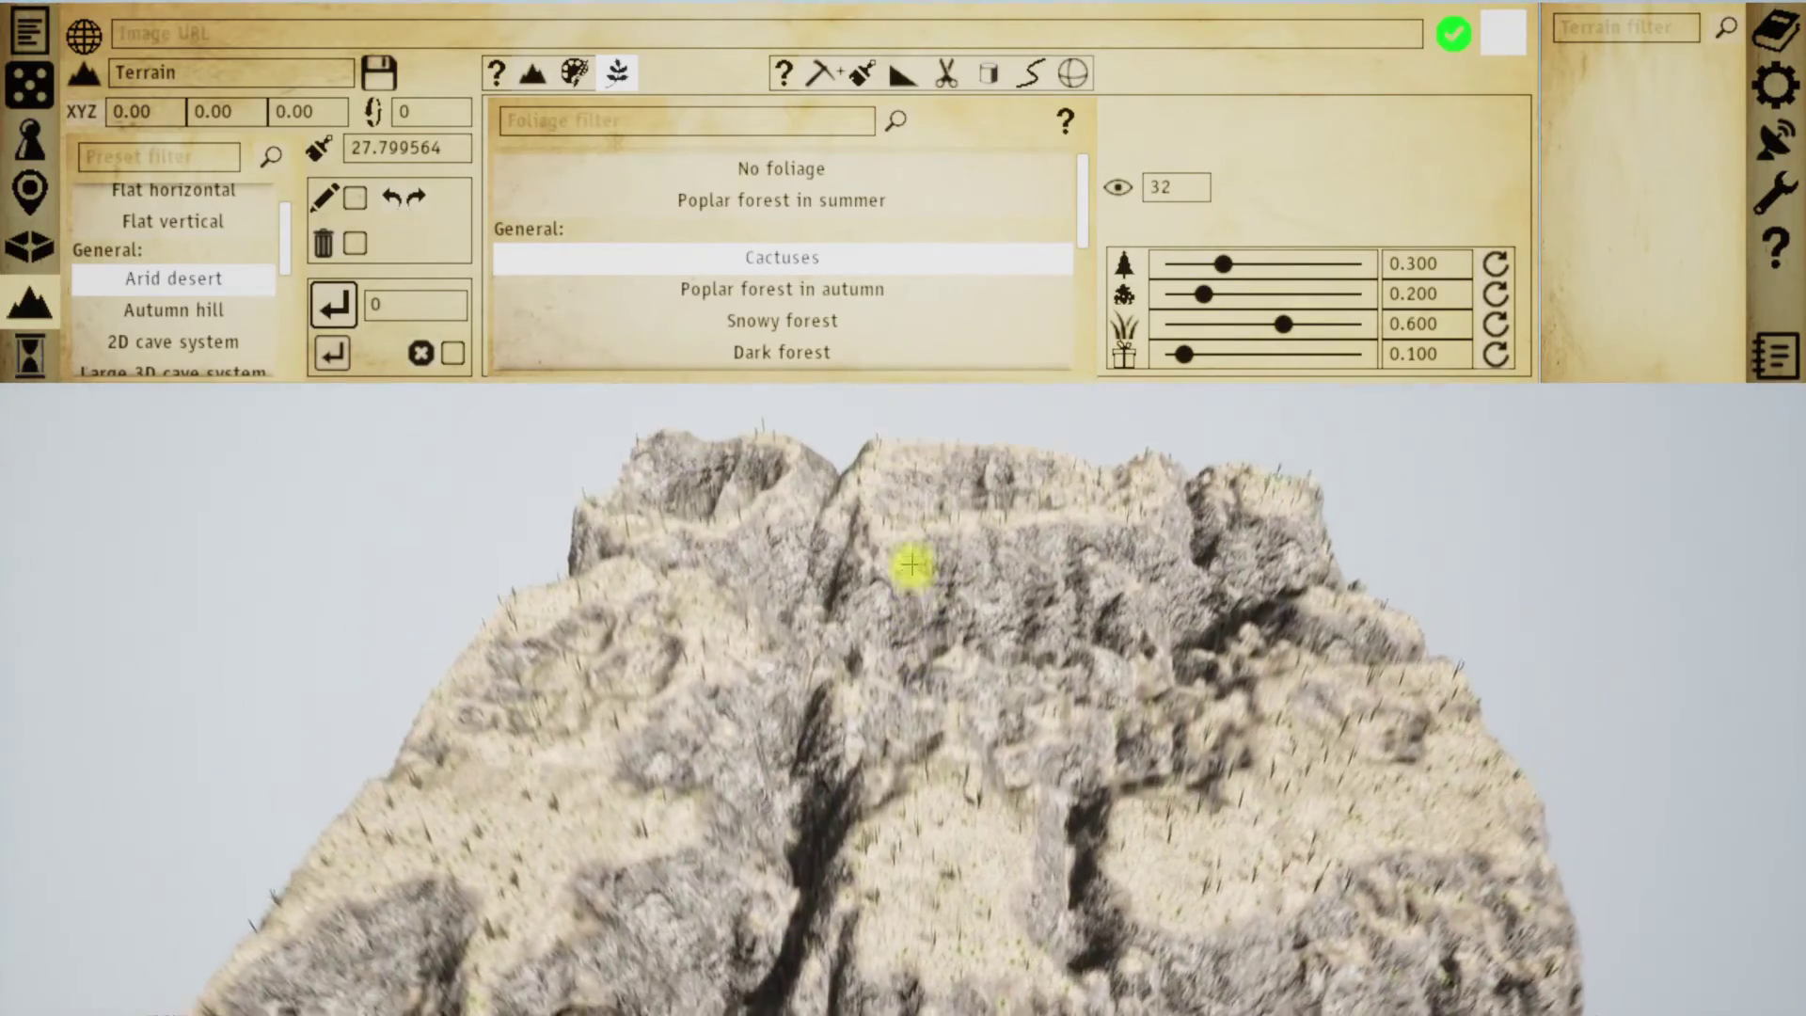
# - Choose the 2D cave system preset and recompute the whole terrain with it
pyautogui.scroll(-2, 195, 325)
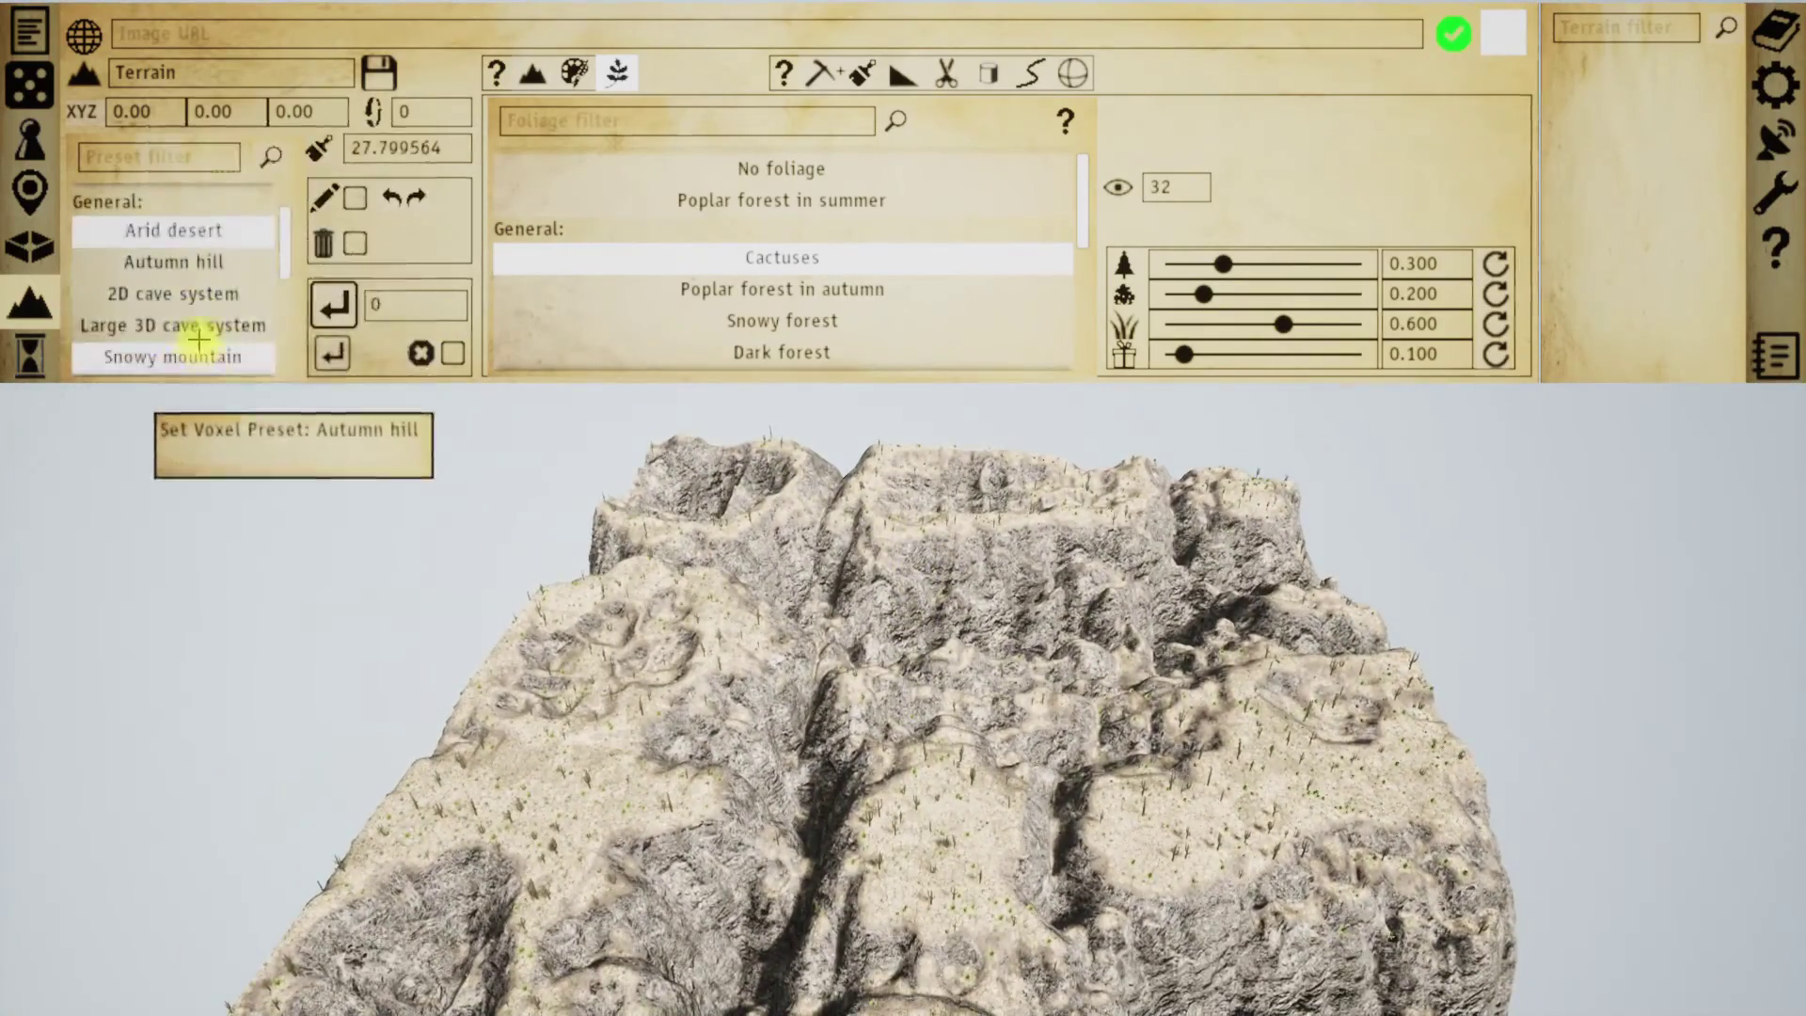
pyautogui.click(192, 291)
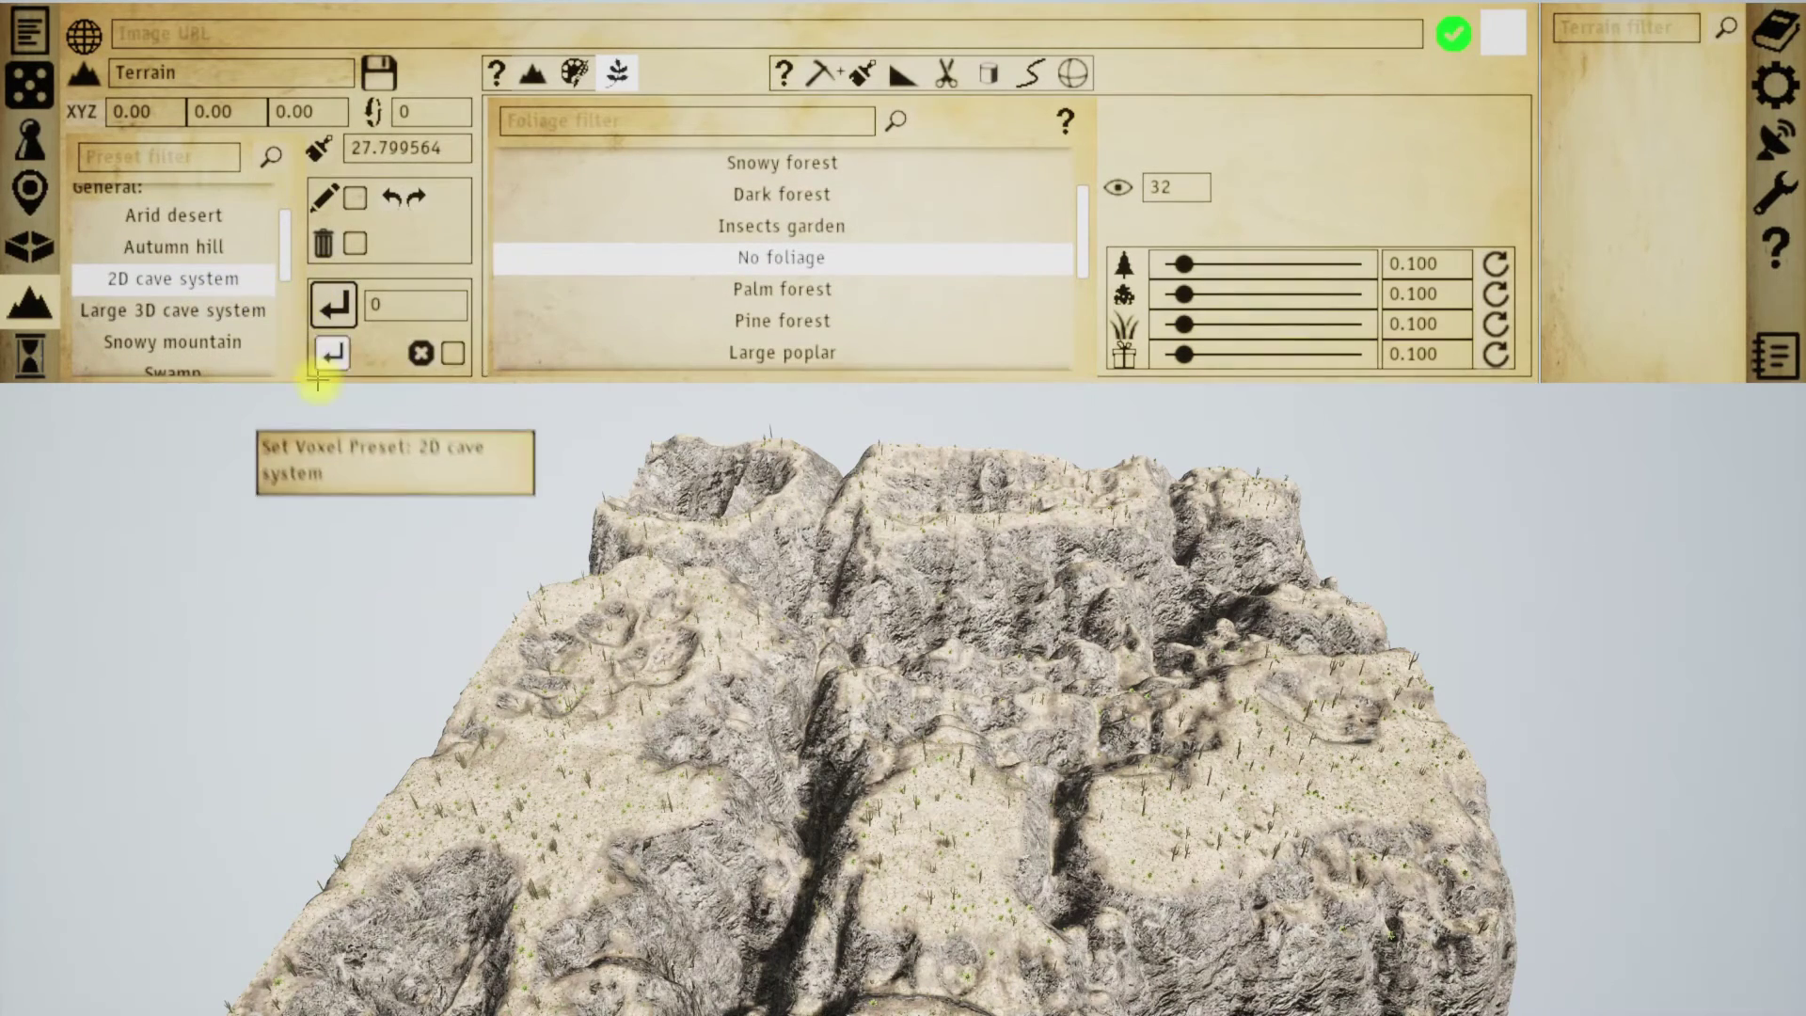
pyautogui.click(334, 303)
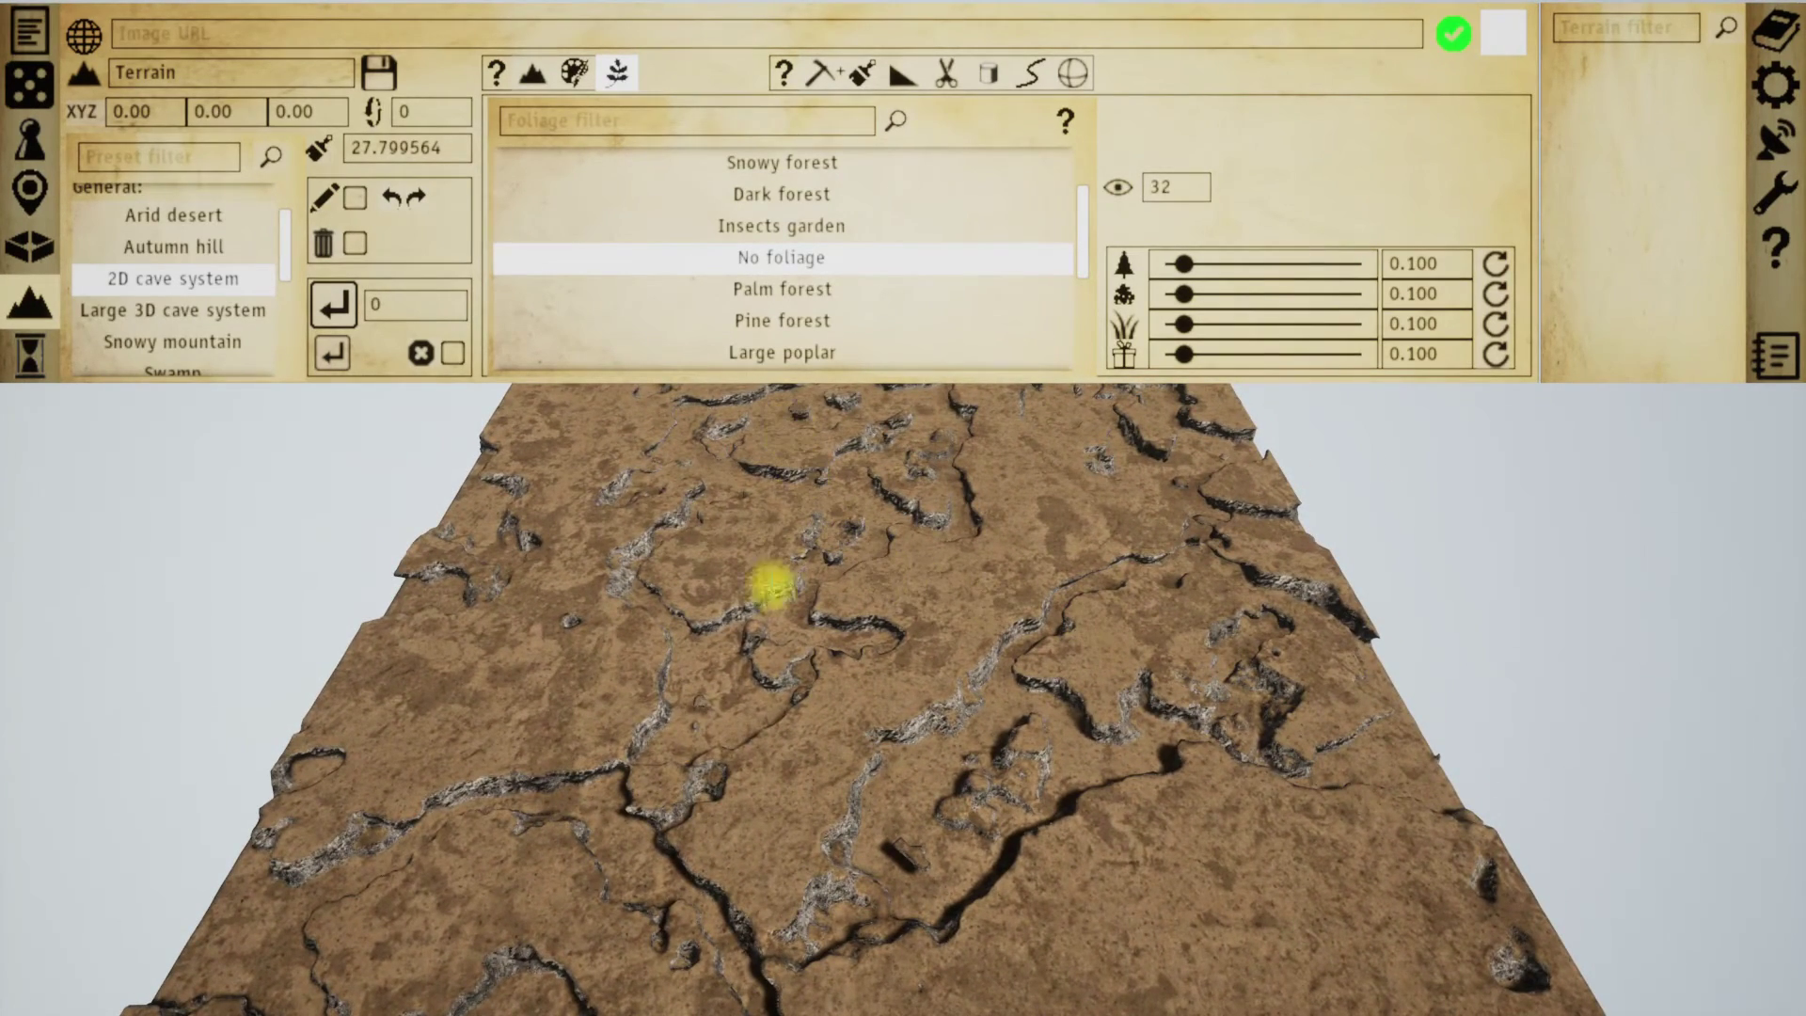
# - Replace the terrain with the Large 3D cave system preset and look over its cliffs and caves
pyautogui.click(210, 313)
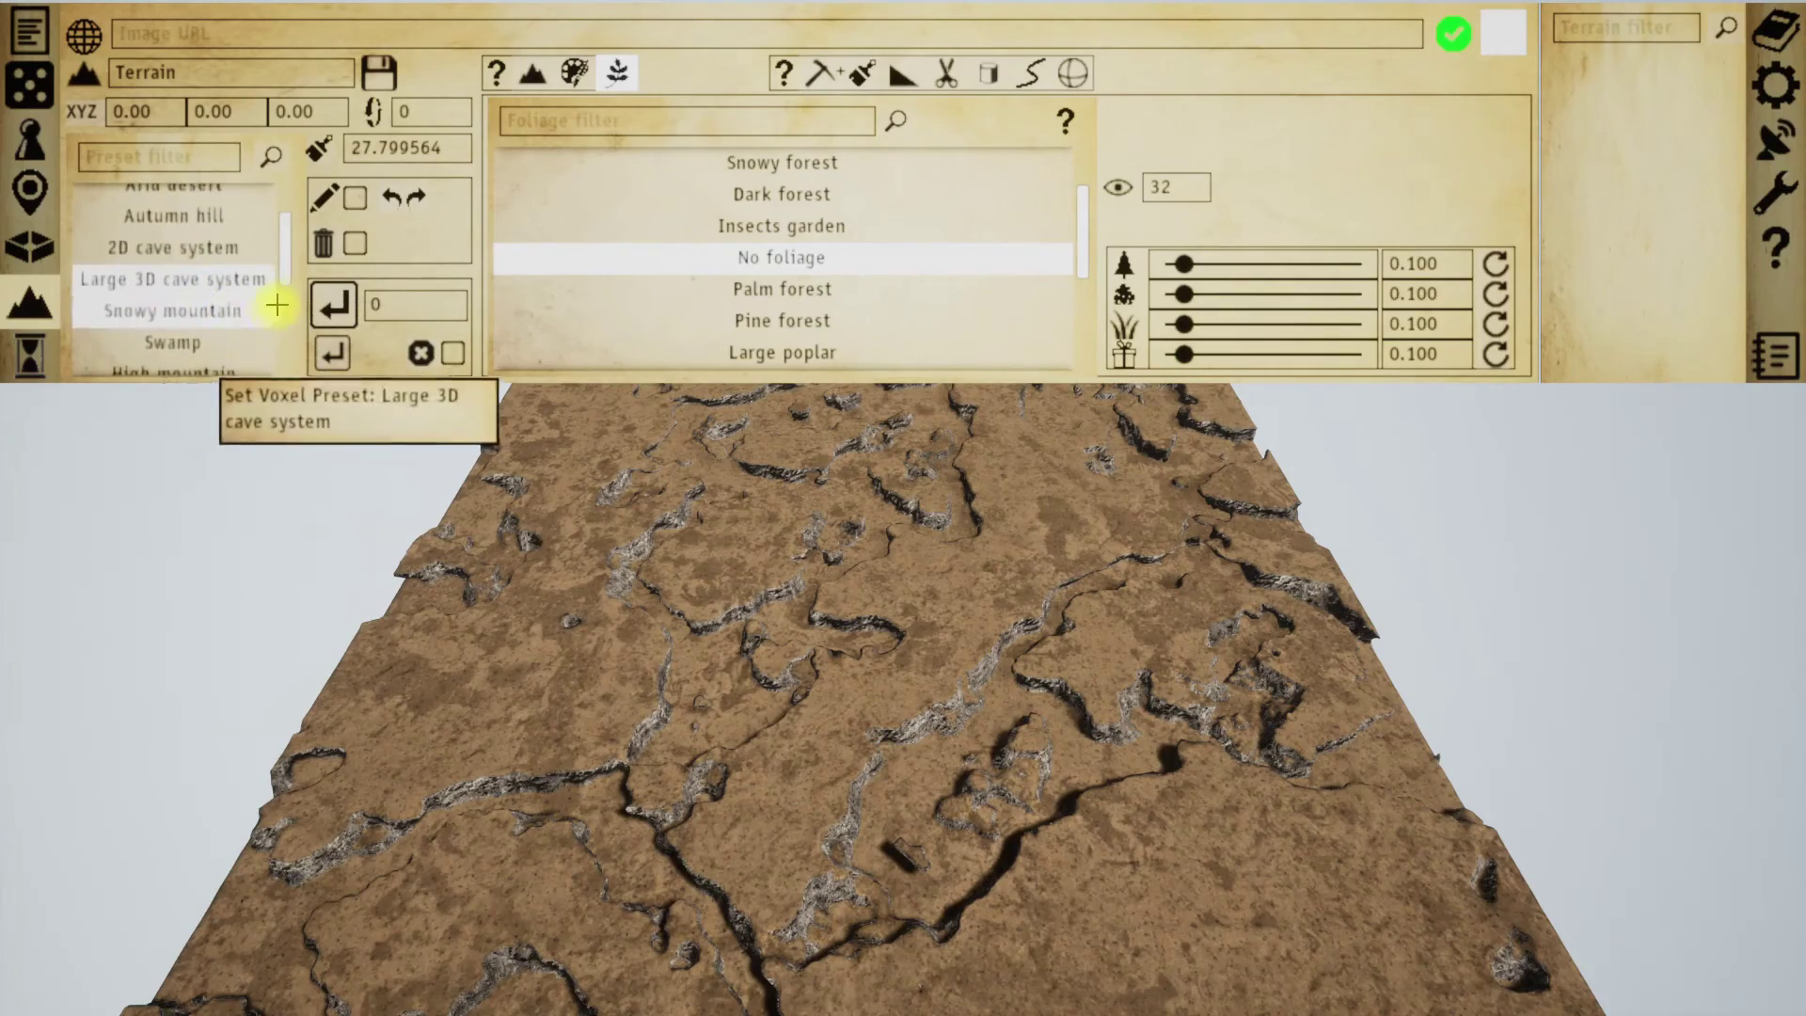
pyautogui.click(333, 304)
pyautogui.moveTo(967, 624); pyautogui.dragTo(851, 603, button='middle')
pyautogui.moveTo(850, 584); pyautogui.dragTo(859, 544, button='middle')
# - Regenerate the terrain with the Poplar summer preset and fly around its forested mountains
pyautogui.scroll(-2, 189, 262)
pyautogui.scroll(-4, 189, 262)
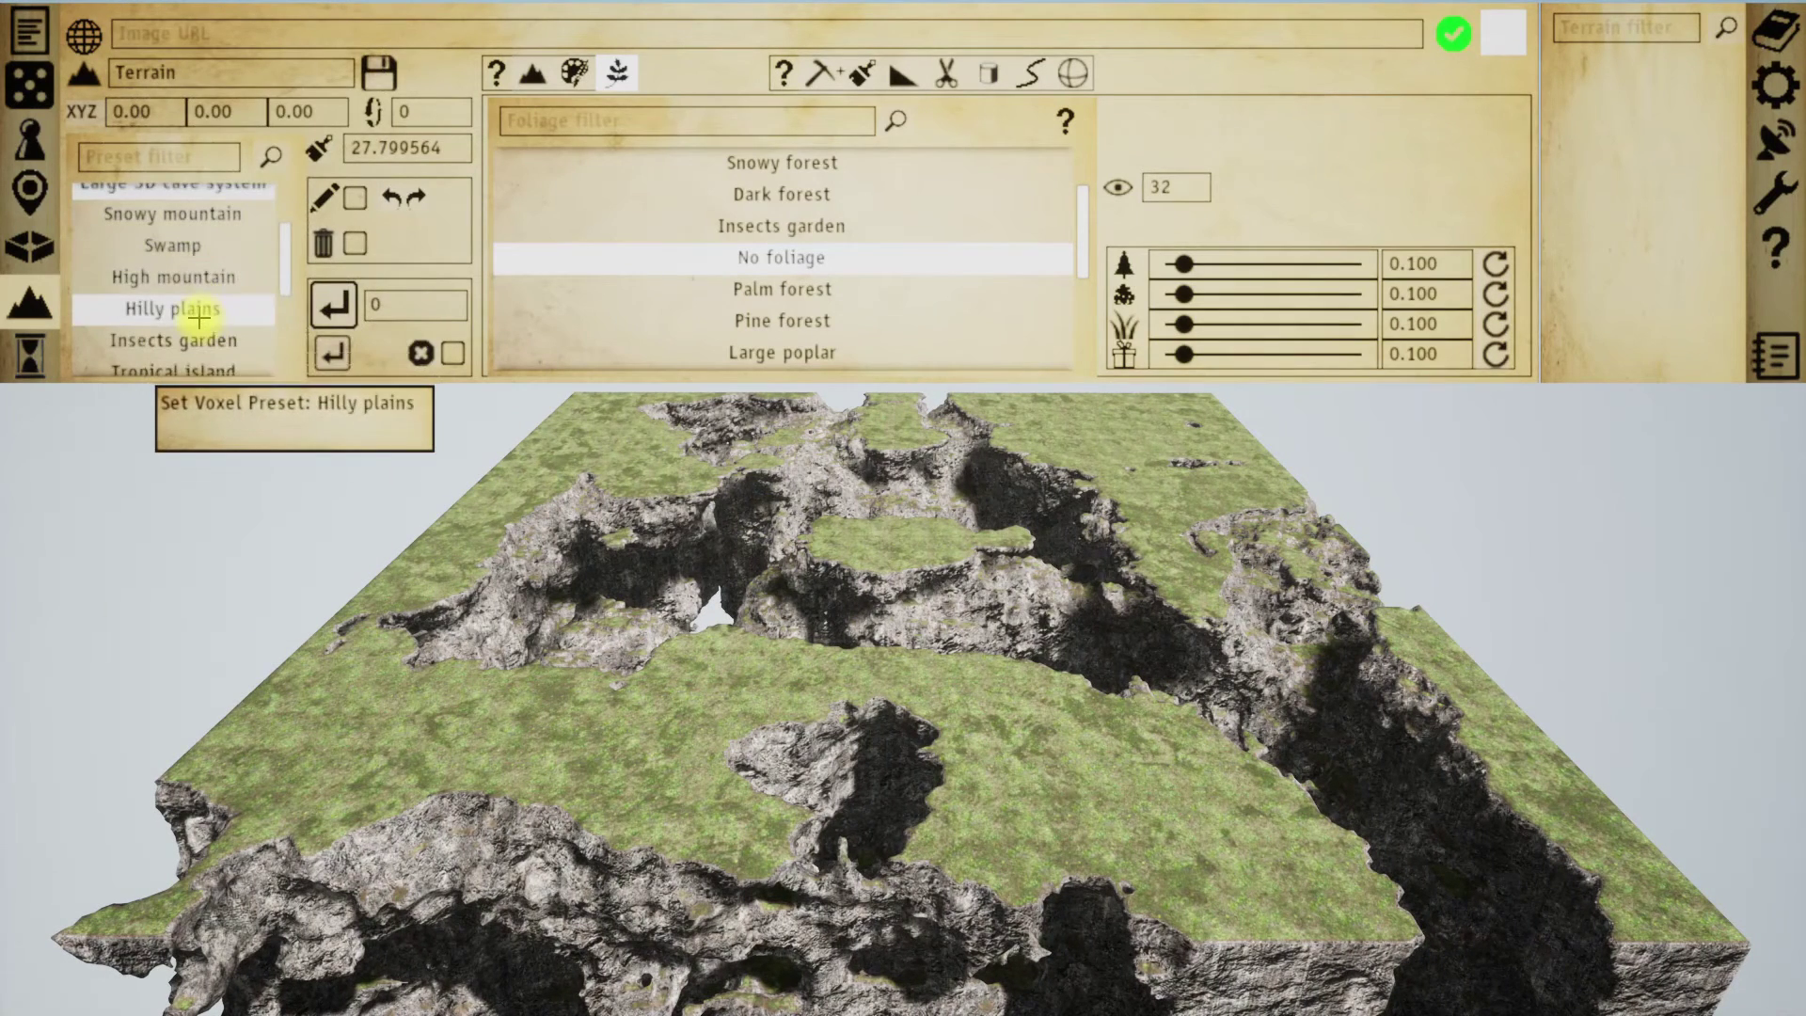
pyautogui.scroll(-3, 209, 299)
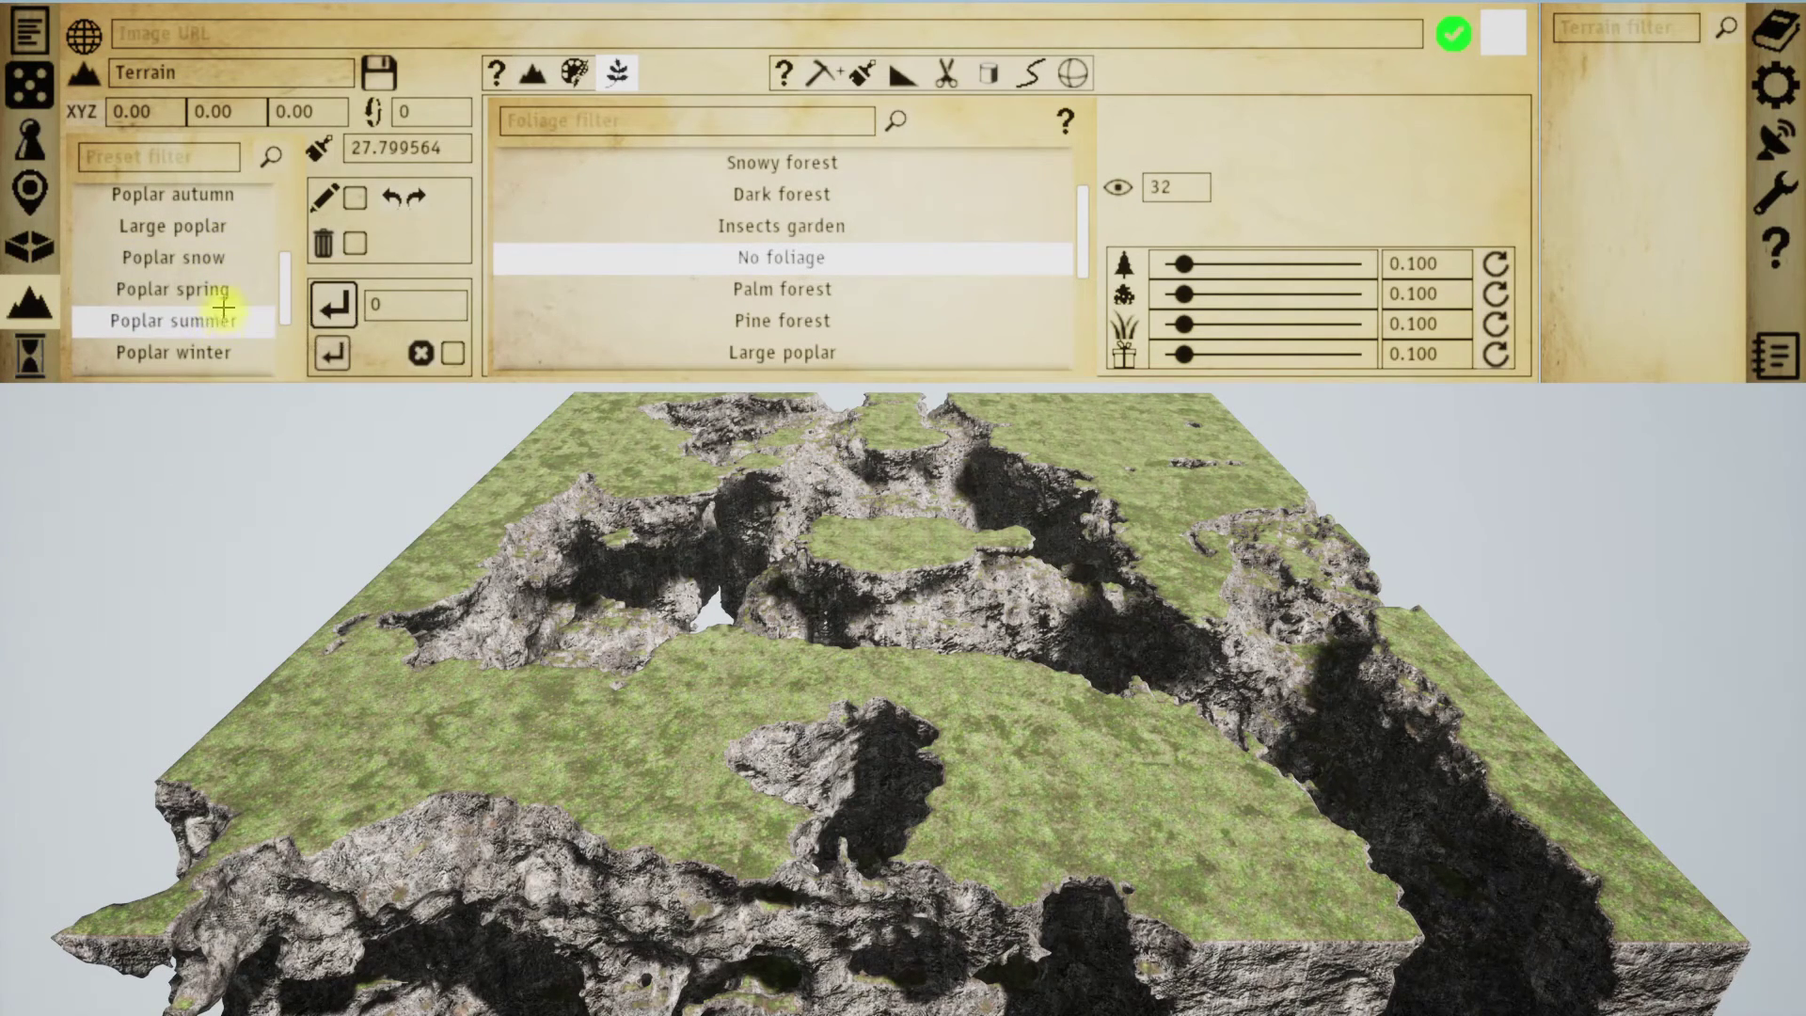
pyautogui.click(210, 320)
pyautogui.scroll(-1, 201, 306)
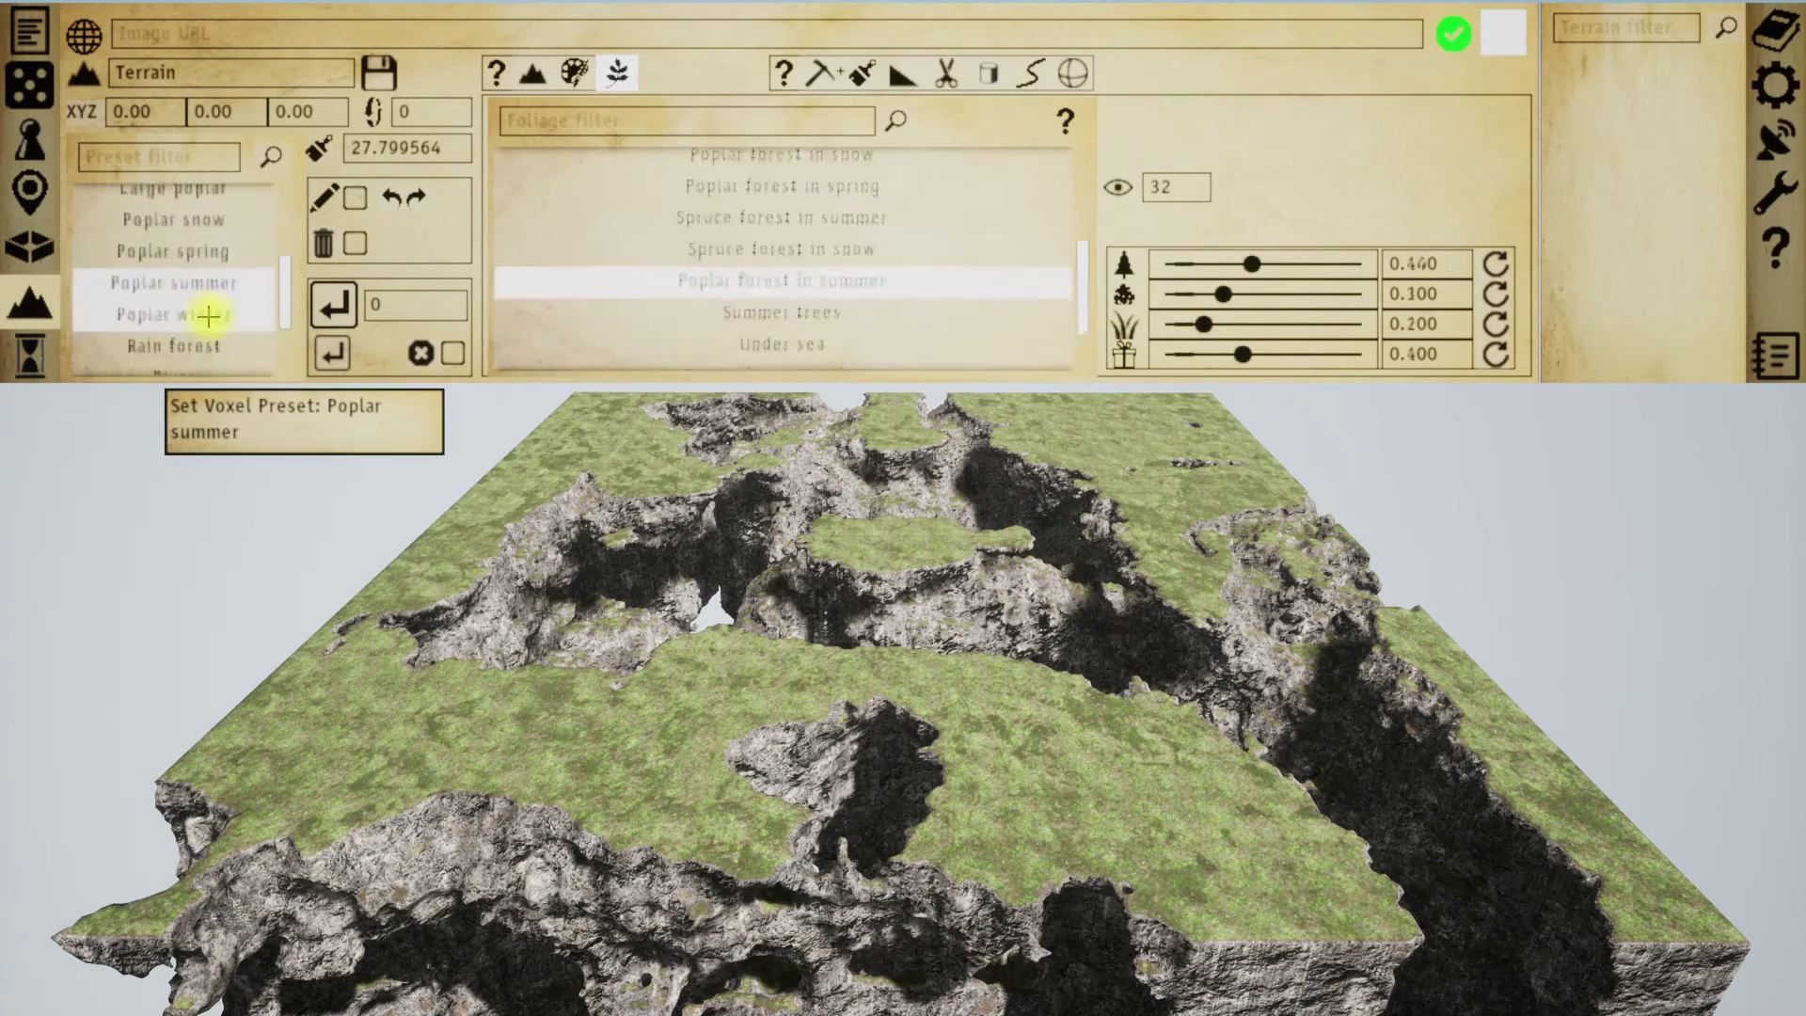
pyautogui.click(331, 303)
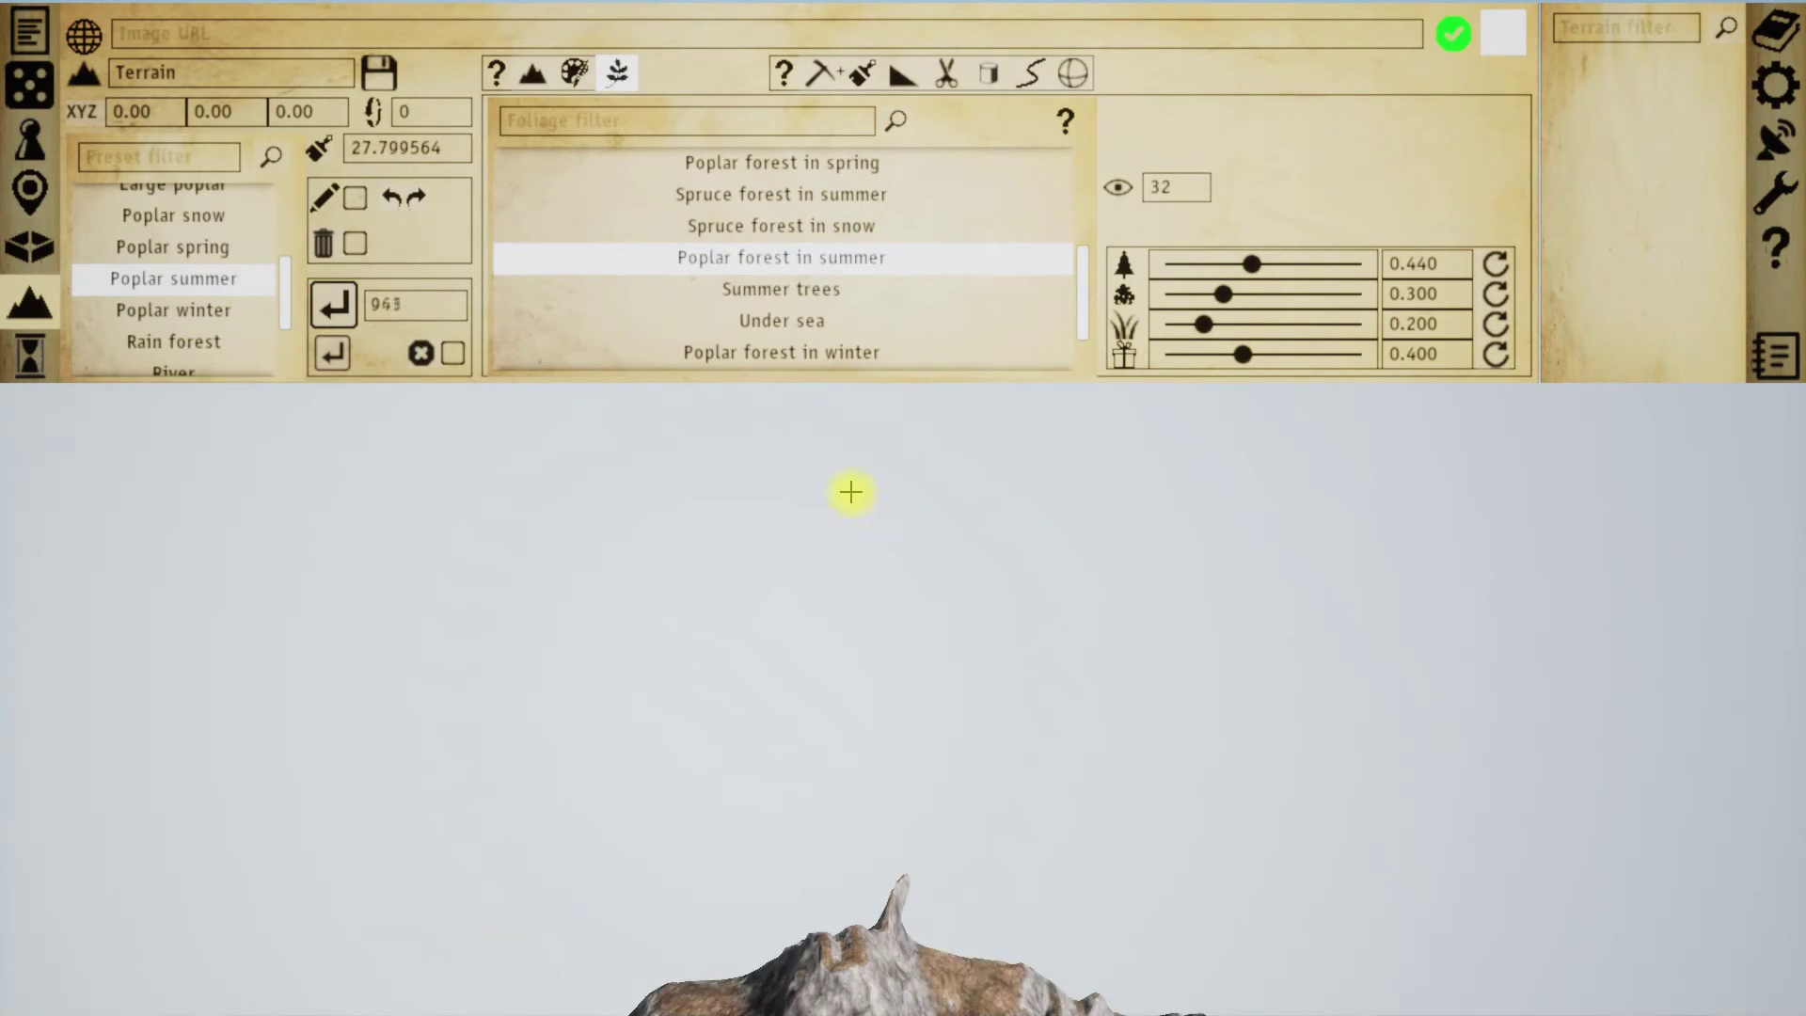
pyautogui.press('a')
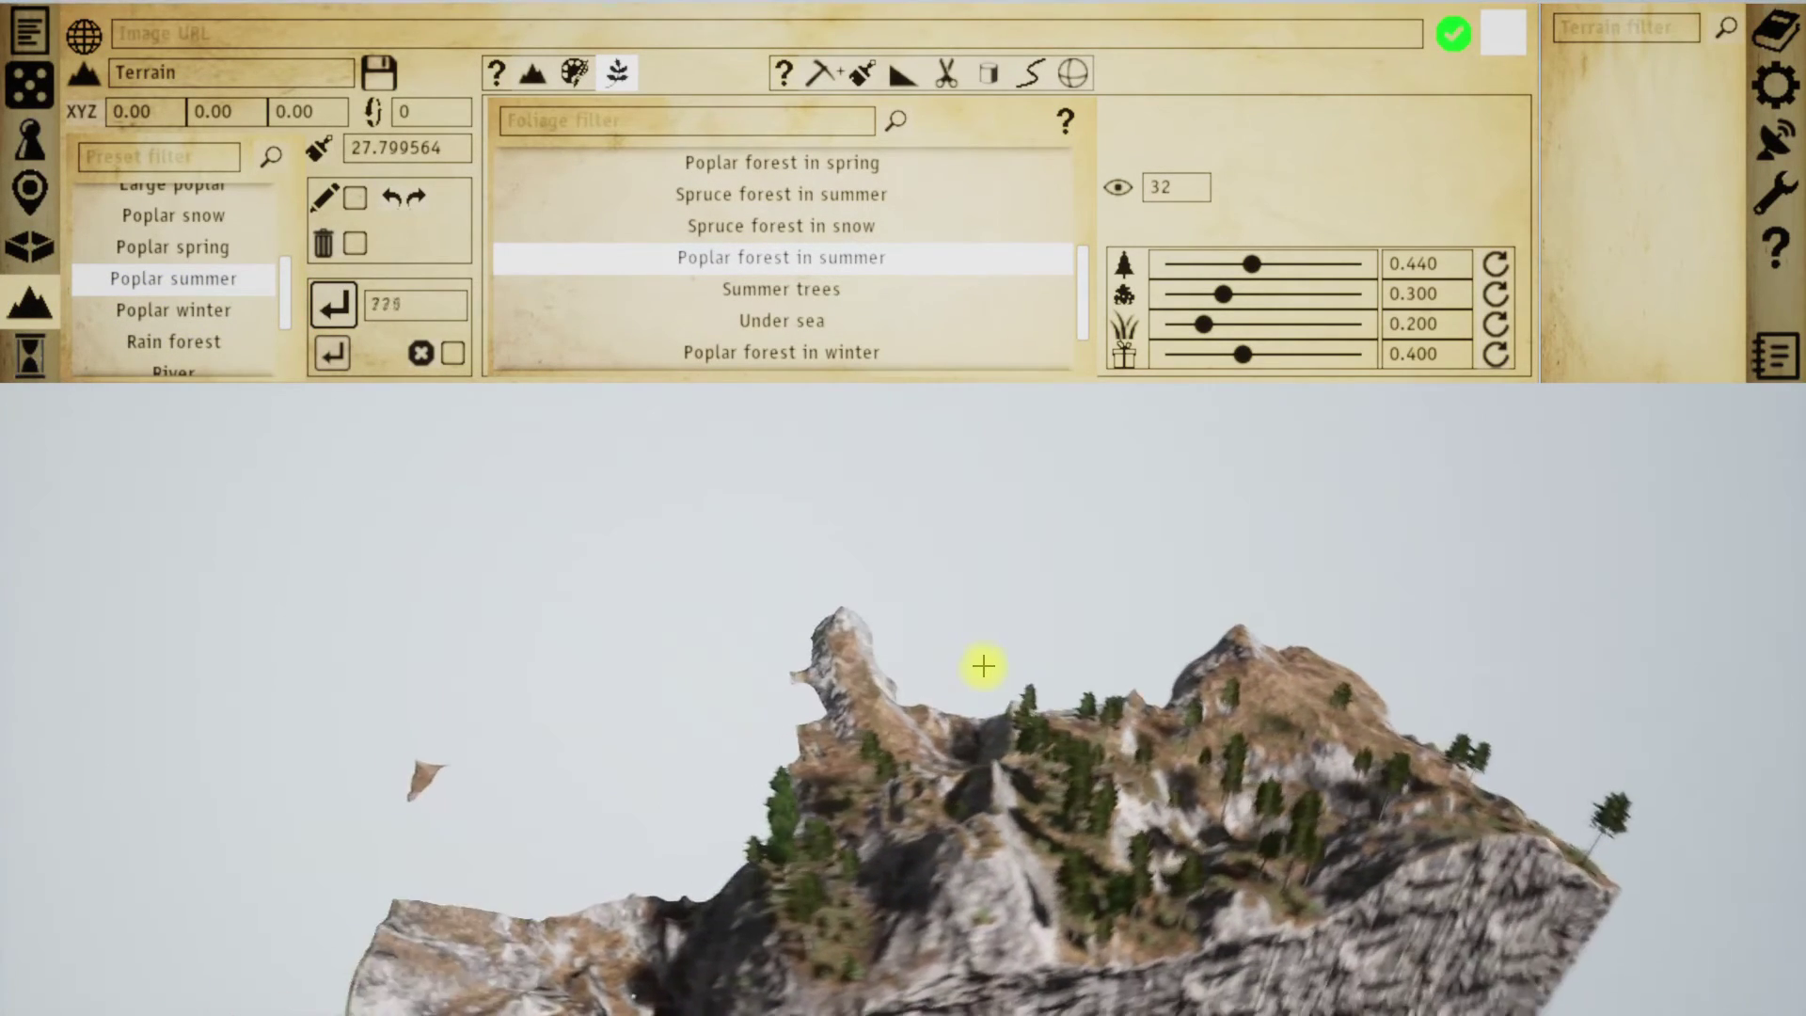
pyautogui.press('Tab')
pyautogui.press('w')
pyautogui.moveTo(992, 649); pyautogui.dragTo(1364, 658, button='right')
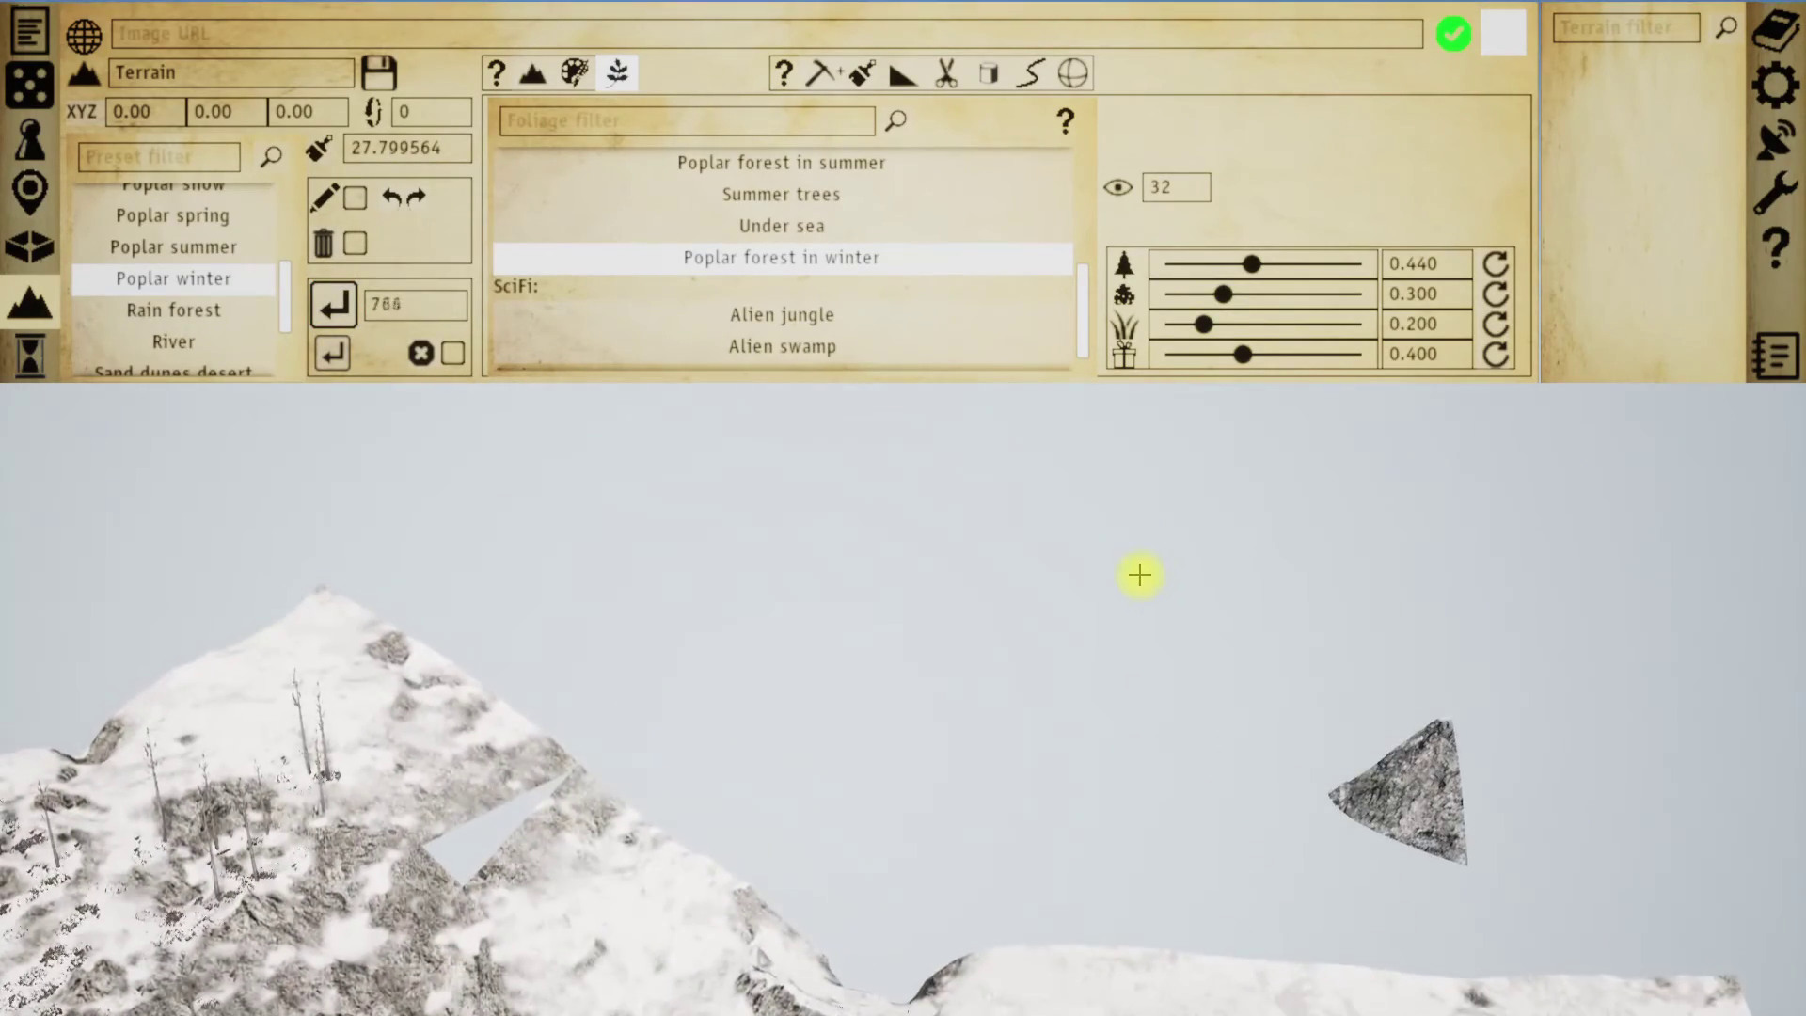
# - Look around the snowy Poplar winter terrain and its leafless trees
pyautogui.moveTo(1117, 610); pyautogui.dragTo(1158, 632, button='right')
pyautogui.press('Tab')
pyautogui.press('Tab')
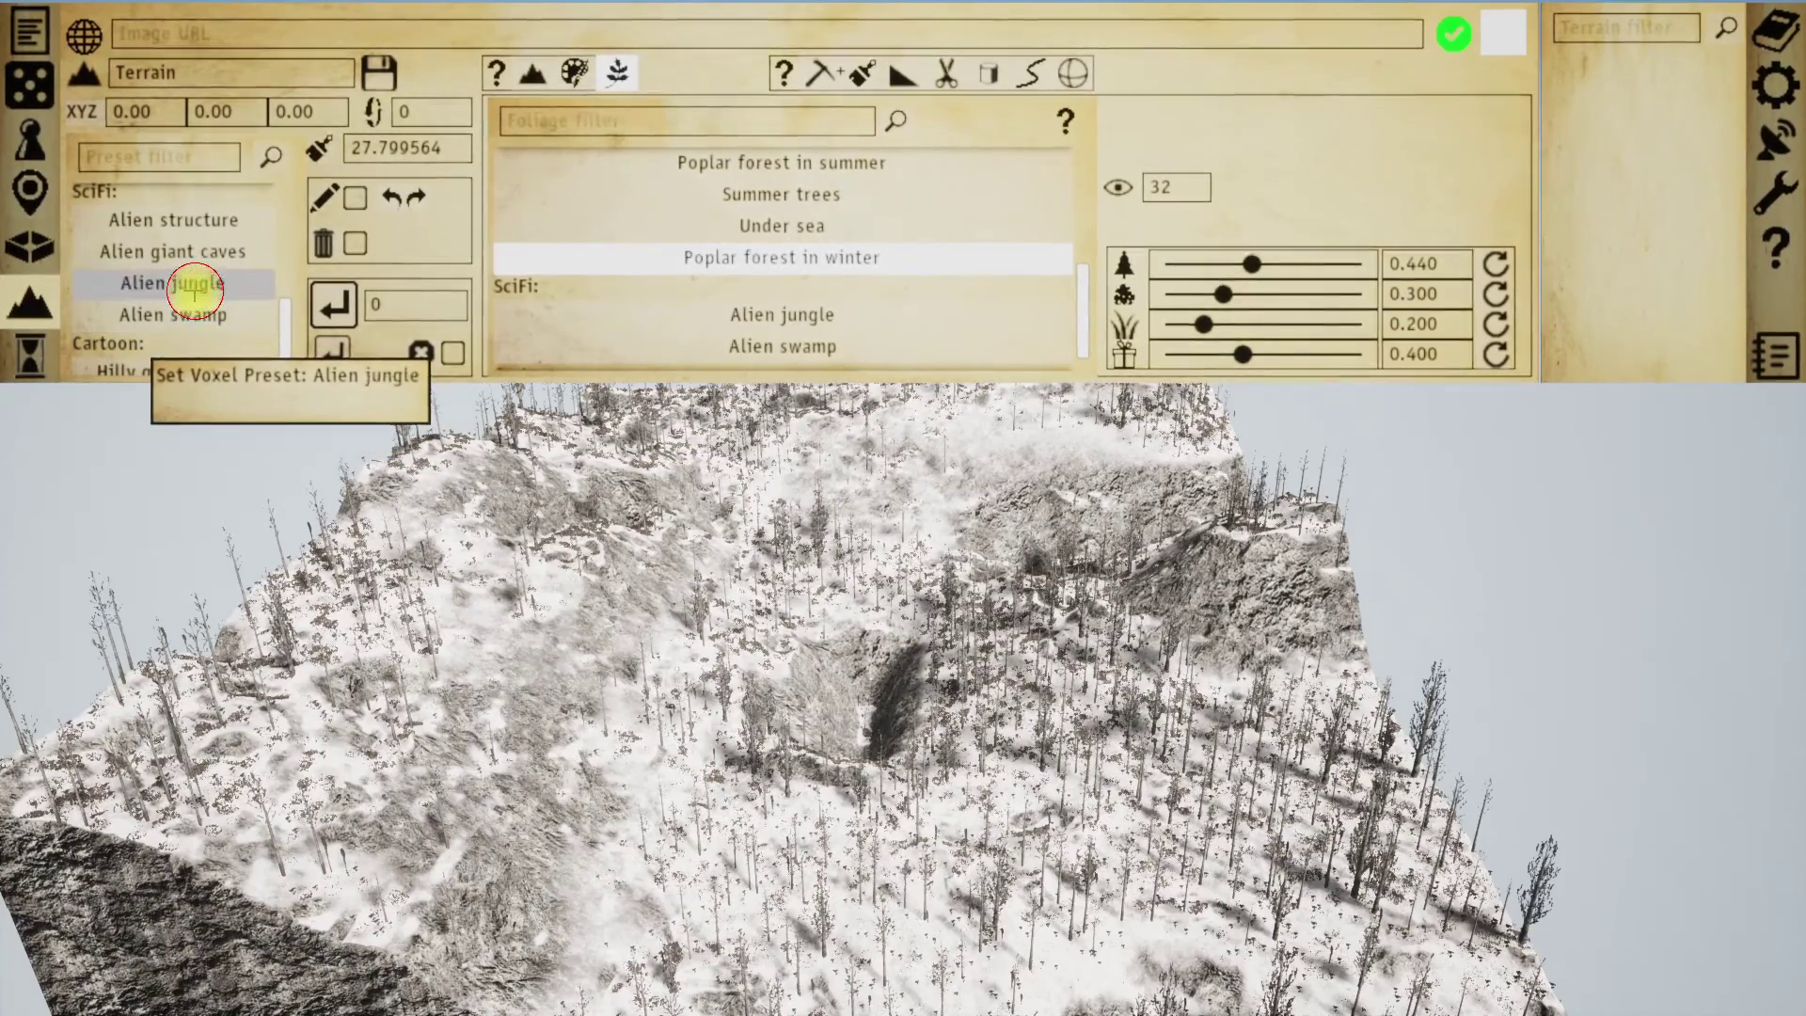
# - Recompute the terrain with the Alien jungle preset under a red nebula sky and explore its vegetation
pyautogui.click(339, 299)
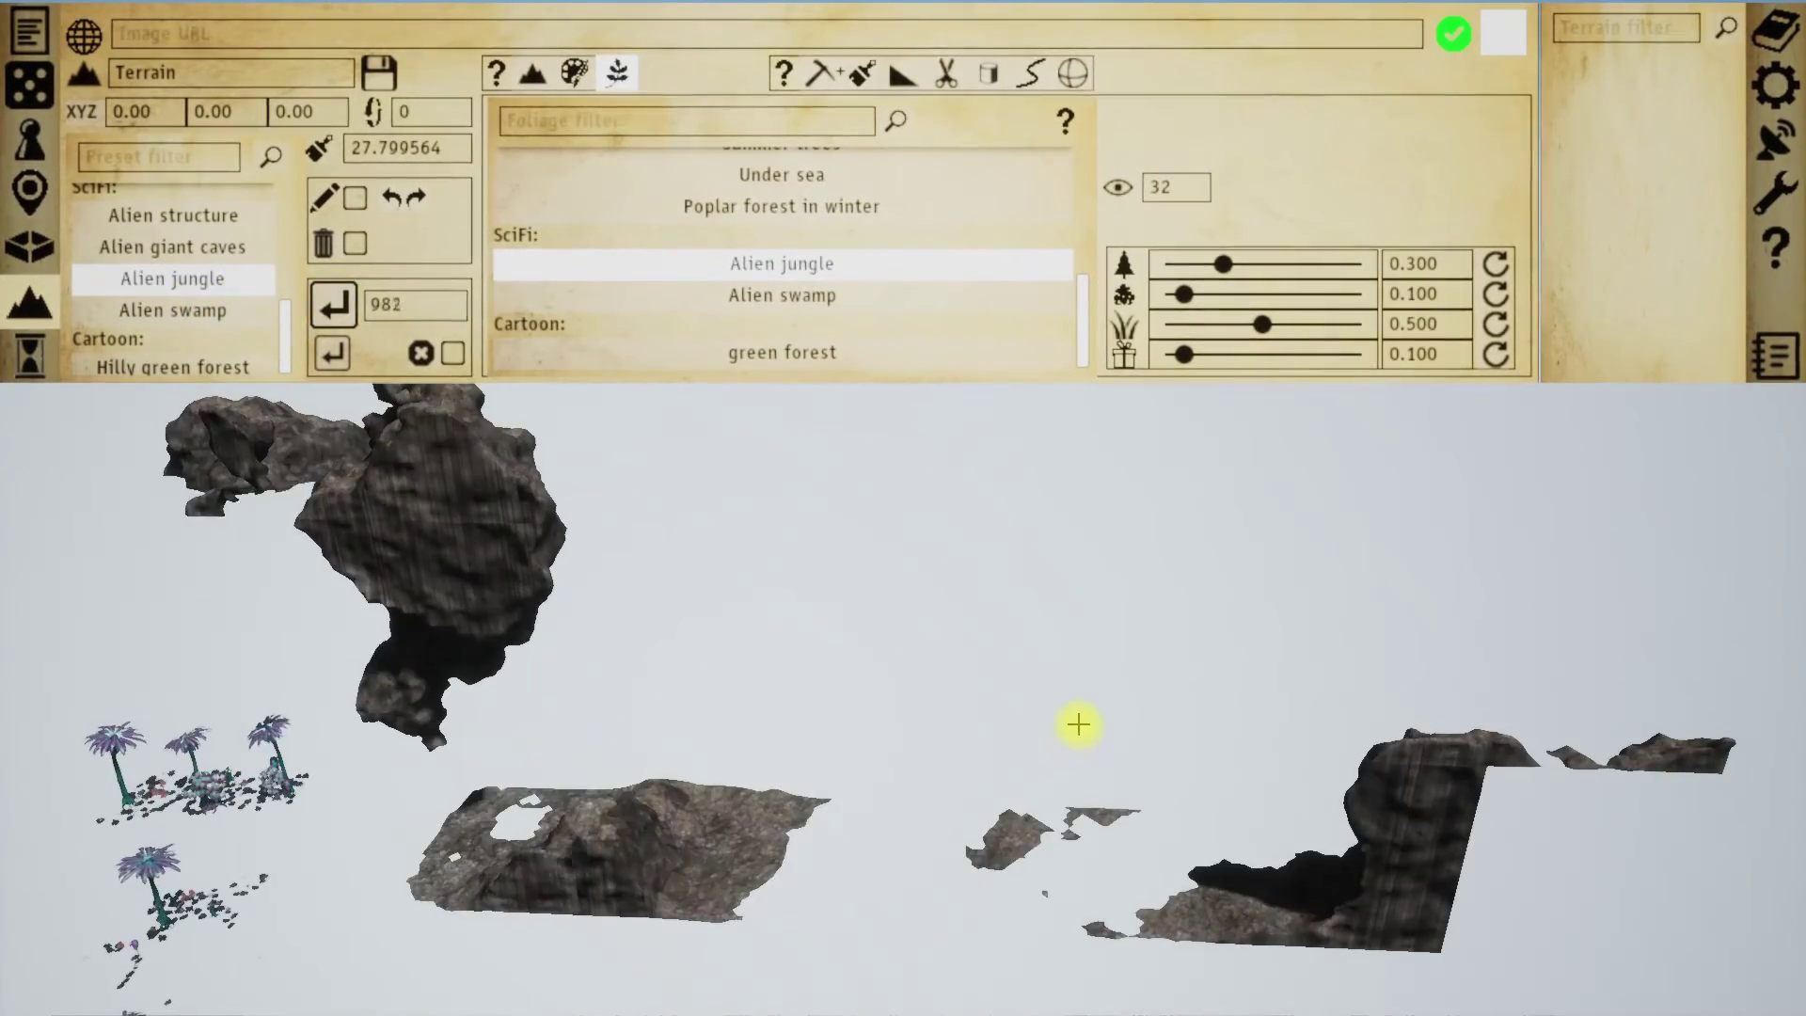
pyautogui.click(1781, 188)
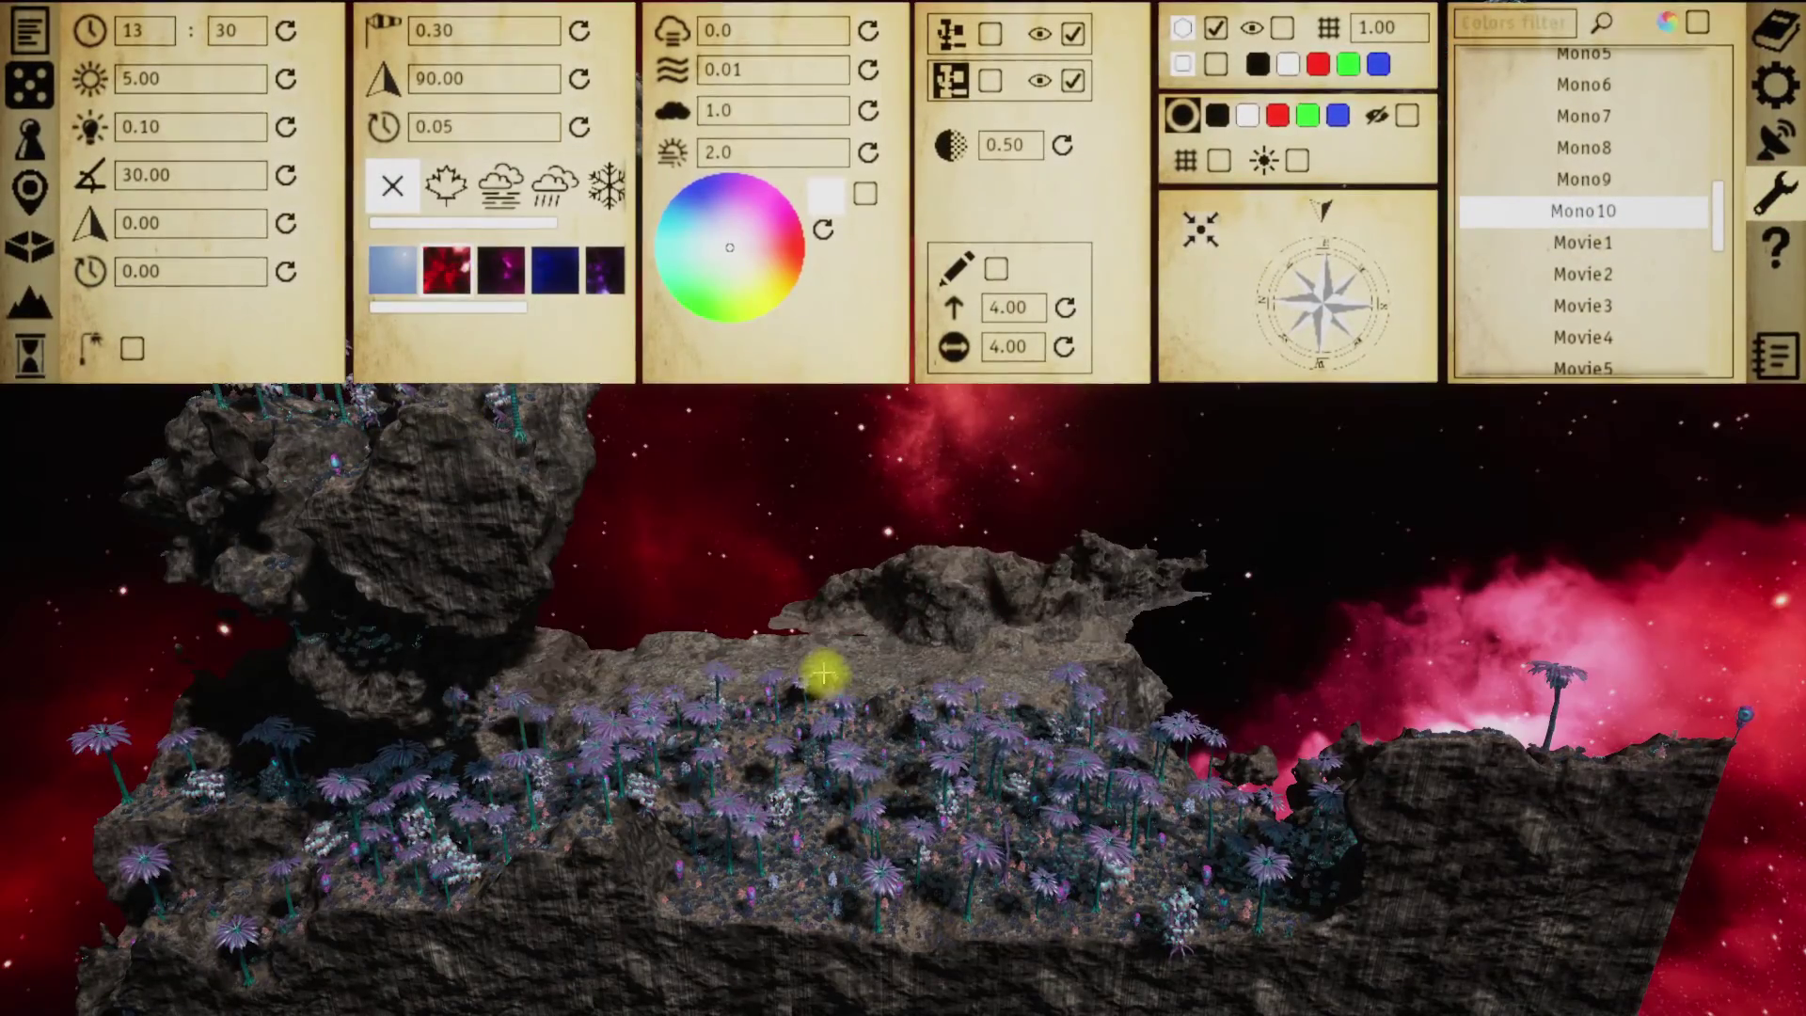
pyautogui.moveTo(963, 639); pyautogui.dragTo(874, 671, button='right')
pyautogui.press('w')
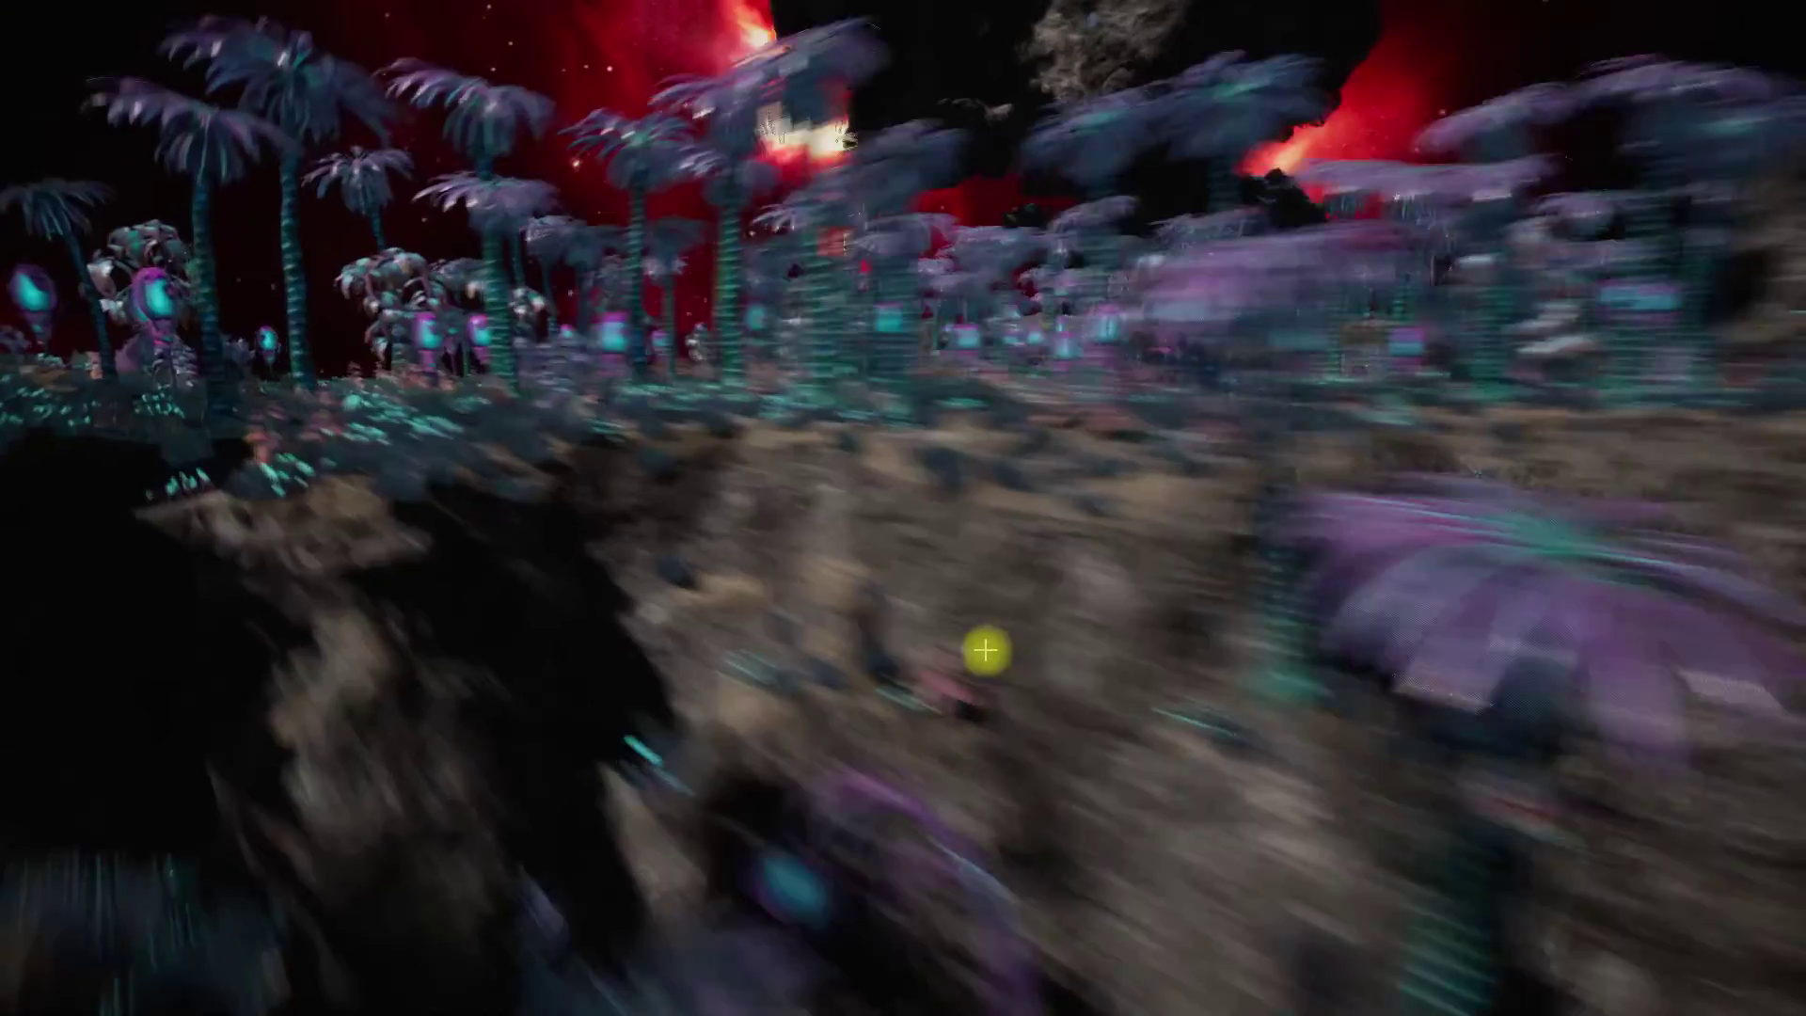
pyautogui.moveTo(985, 651); pyautogui.dragTo(1193, 658, button='right')
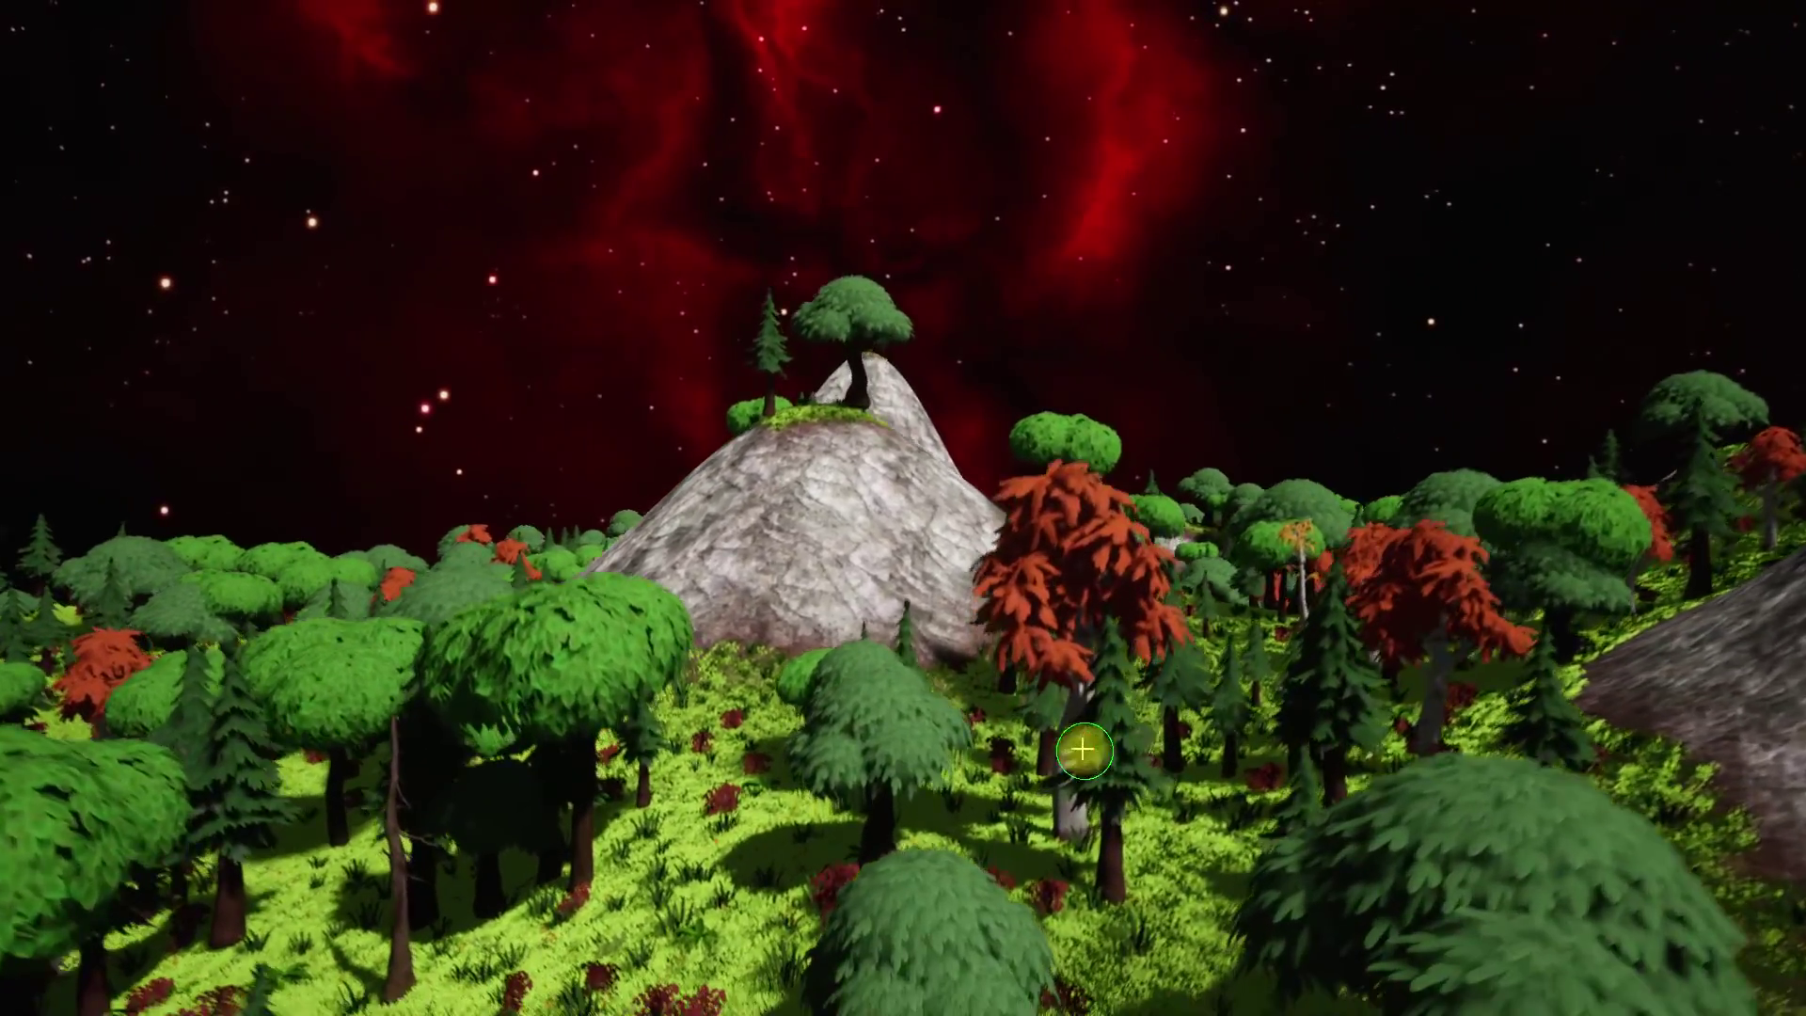
# - Explore the Hilly green forest terrain, viewing its cartoon trees and rocky peaks from several angles
pyautogui.press('w')
pyautogui.moveTo(1082, 749)
pyautogui.mouseDown(button='right')
pyautogui.moveTo(937, 771)
pyautogui.moveTo(1102, 732)
pyautogui.mouseUp(button='right')
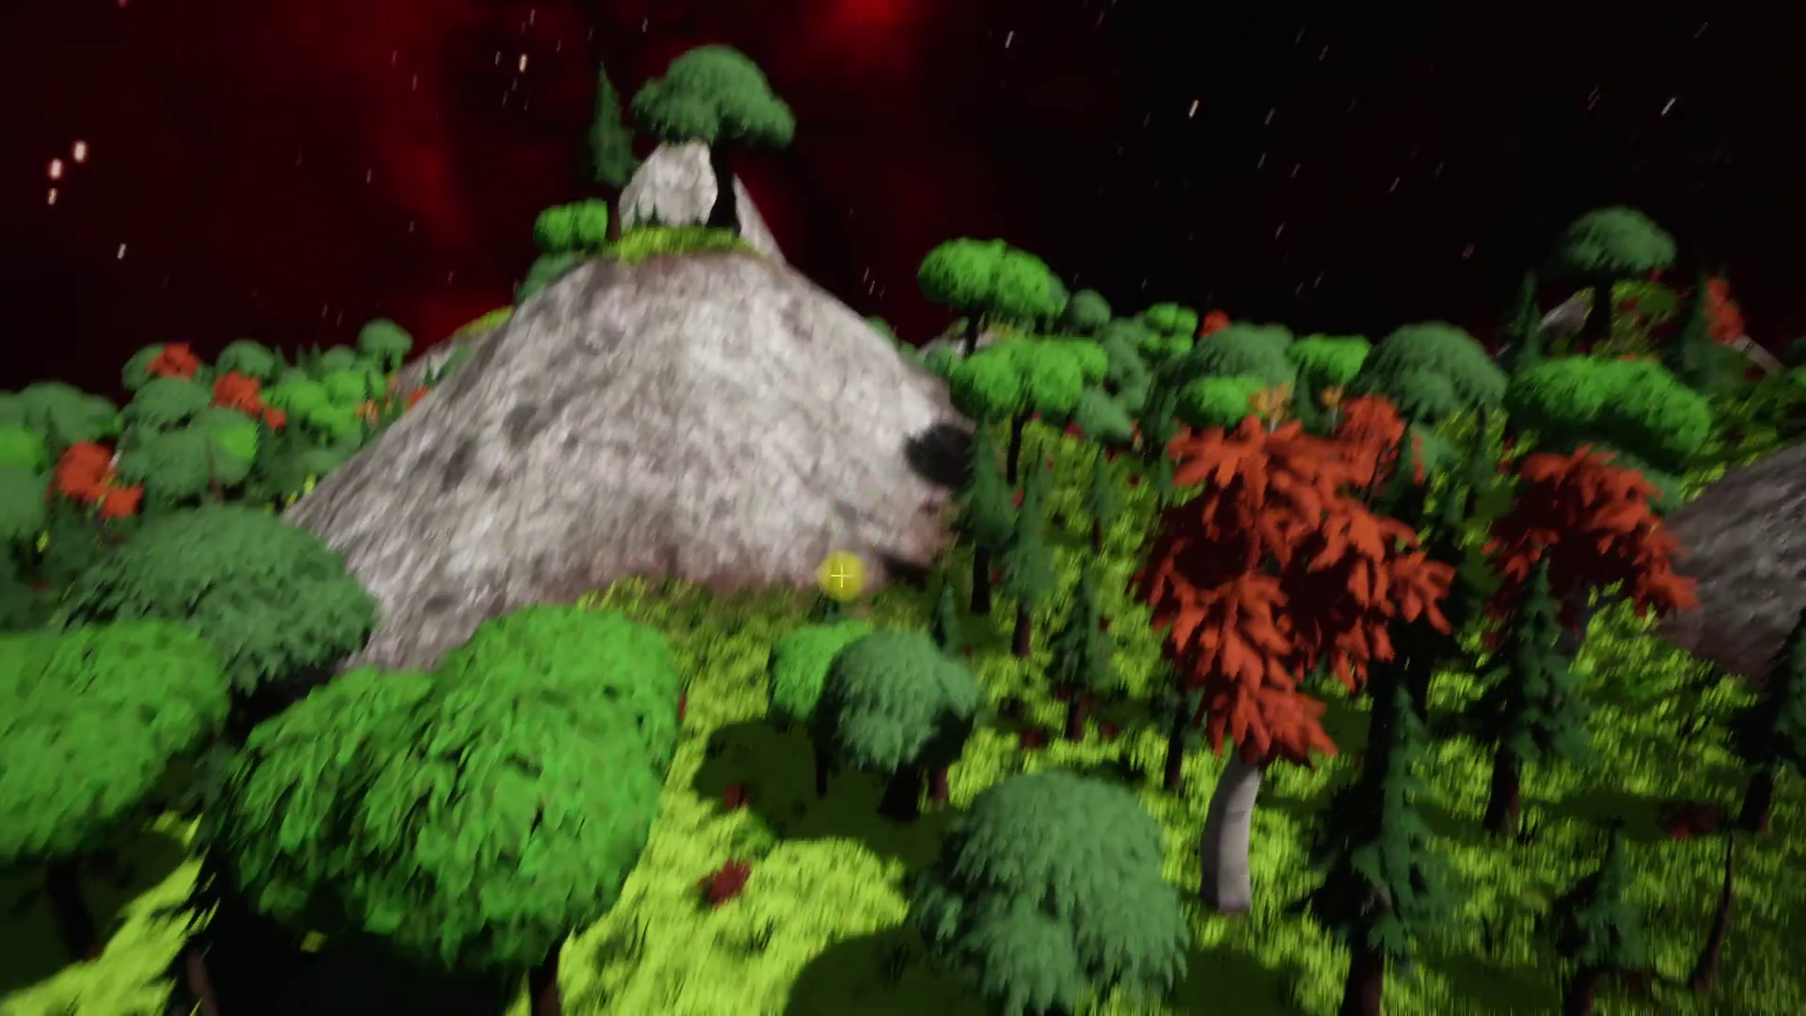
pyautogui.moveTo(842, 576); pyautogui.dragTo(794, 245, button='right')
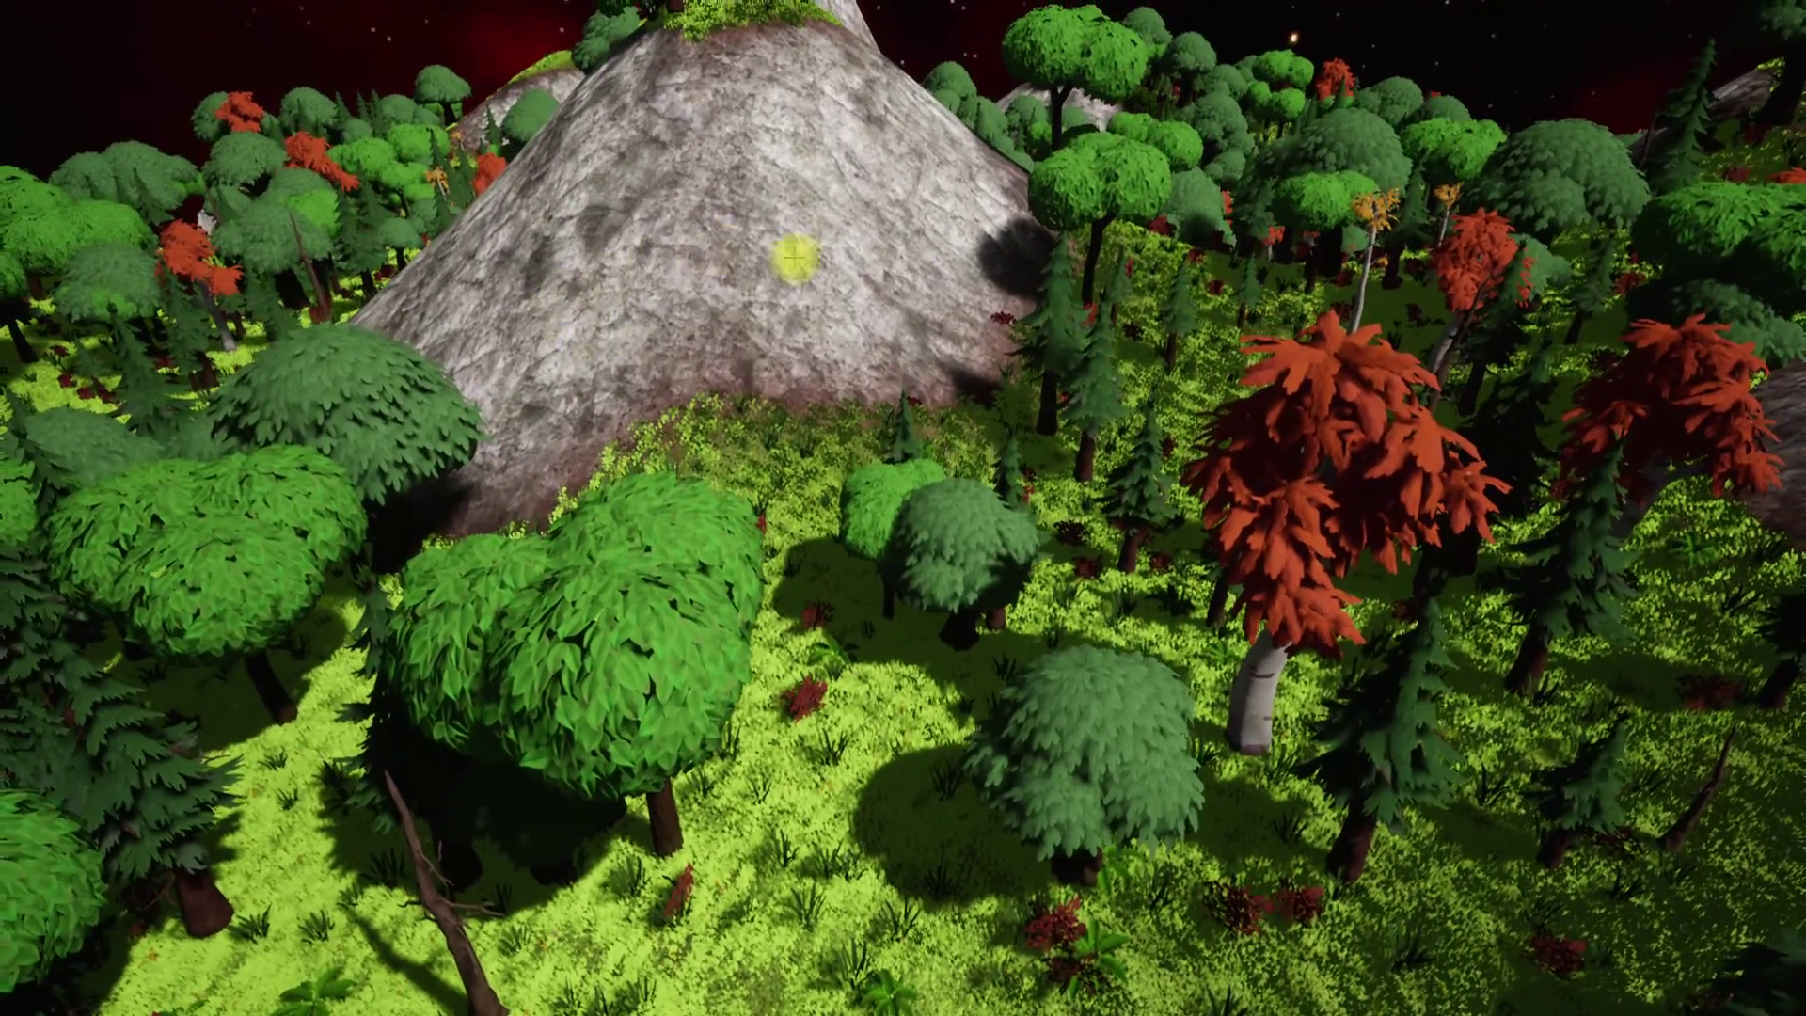
pyautogui.moveTo(897, 331)
pyautogui.mouseDown(button='right')
pyautogui.moveTo(972, 322)
pyautogui.moveTo(960, 282)
pyautogui.moveTo(889, 307)
pyautogui.mouseUp(button='right')
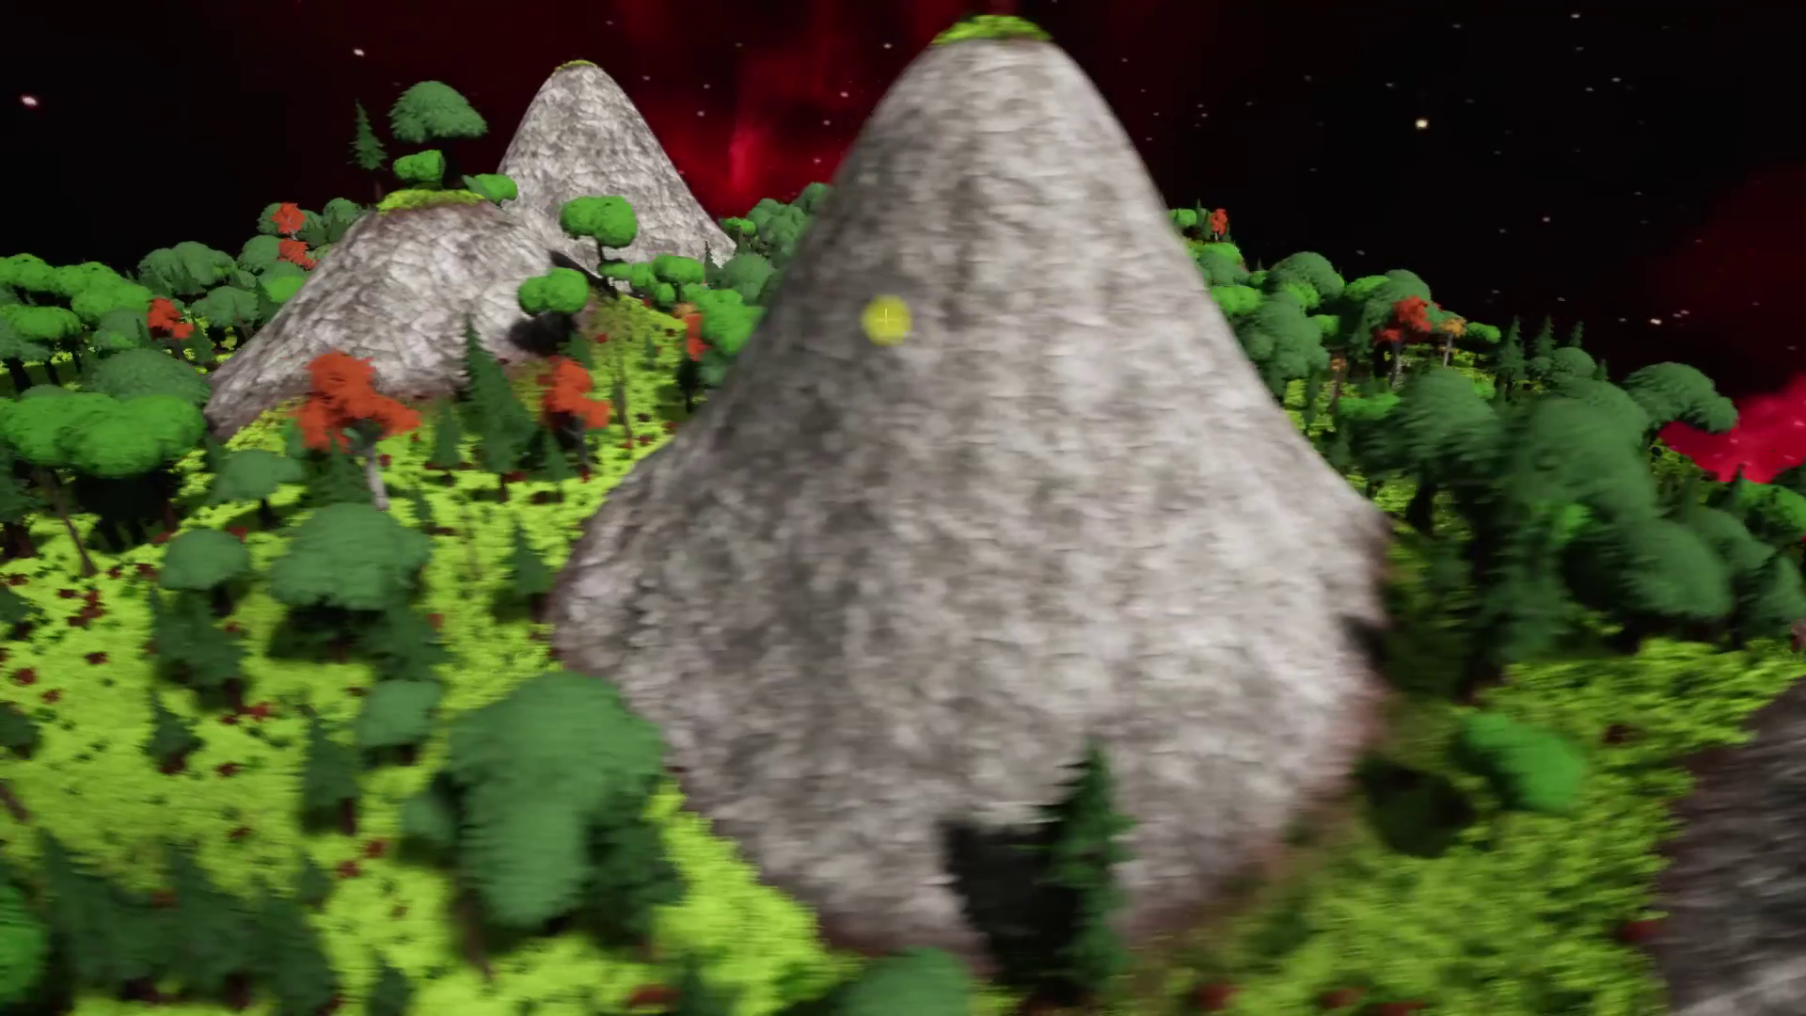
pyautogui.moveTo(886, 320); pyautogui.dragTo(849, 299, button='right')
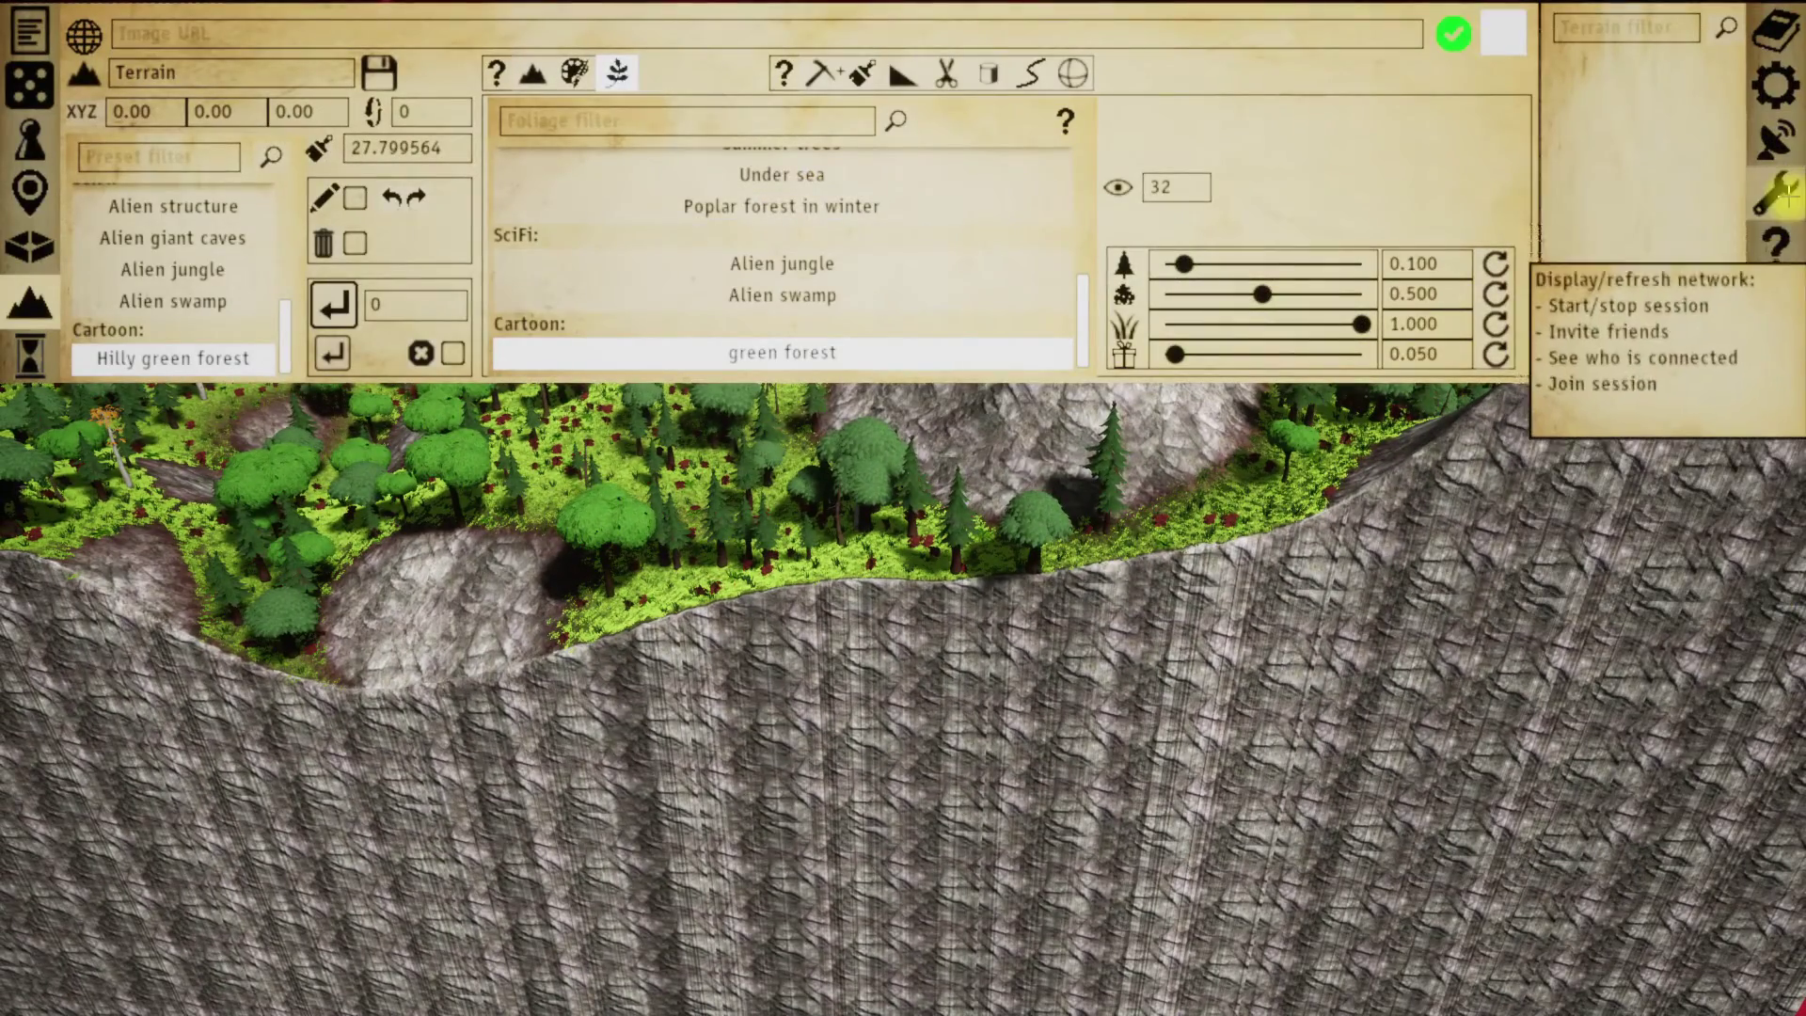
# - Switch the sky back to the light blue background and view the whole Hilly green forest terrain
pyautogui.click(1774, 195)
pyautogui.click(401, 273)
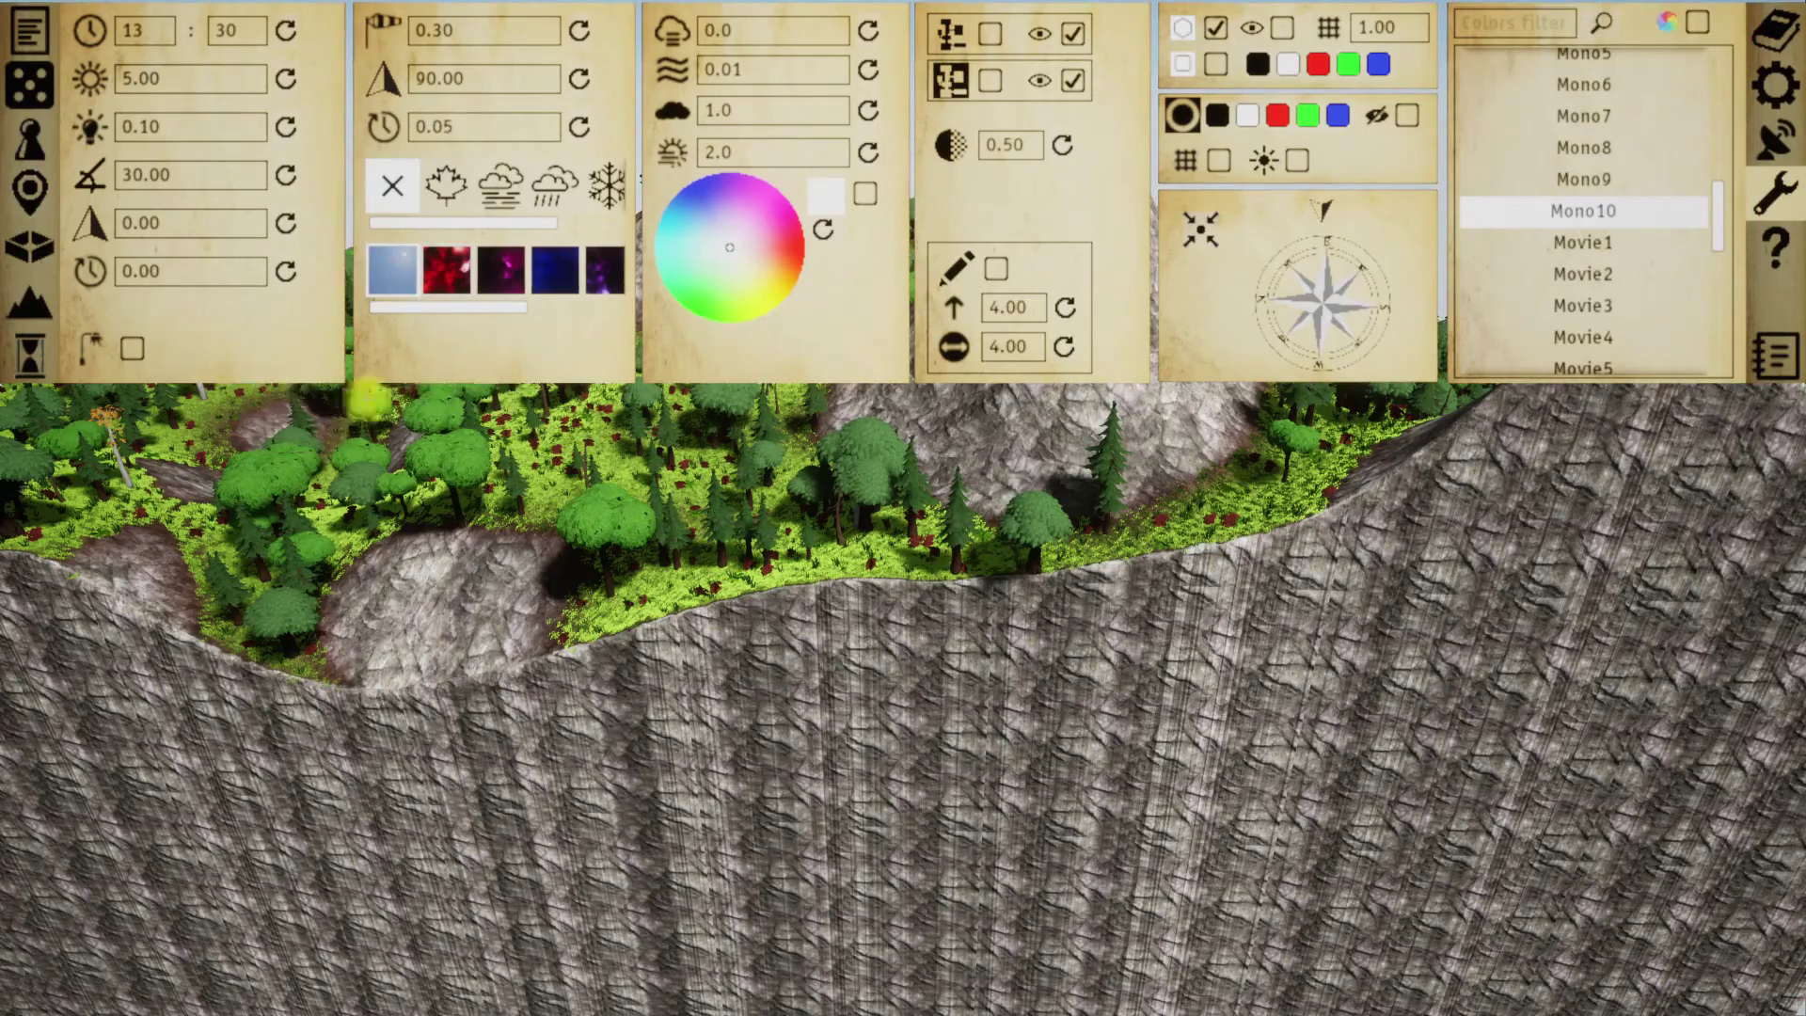
pyautogui.rightClick(583, 464)
pyautogui.press('w')
pyautogui.moveTo(858, 488); pyautogui.dragTo(887, 526, button='right')
pyautogui.press('space')
pyautogui.press('s')
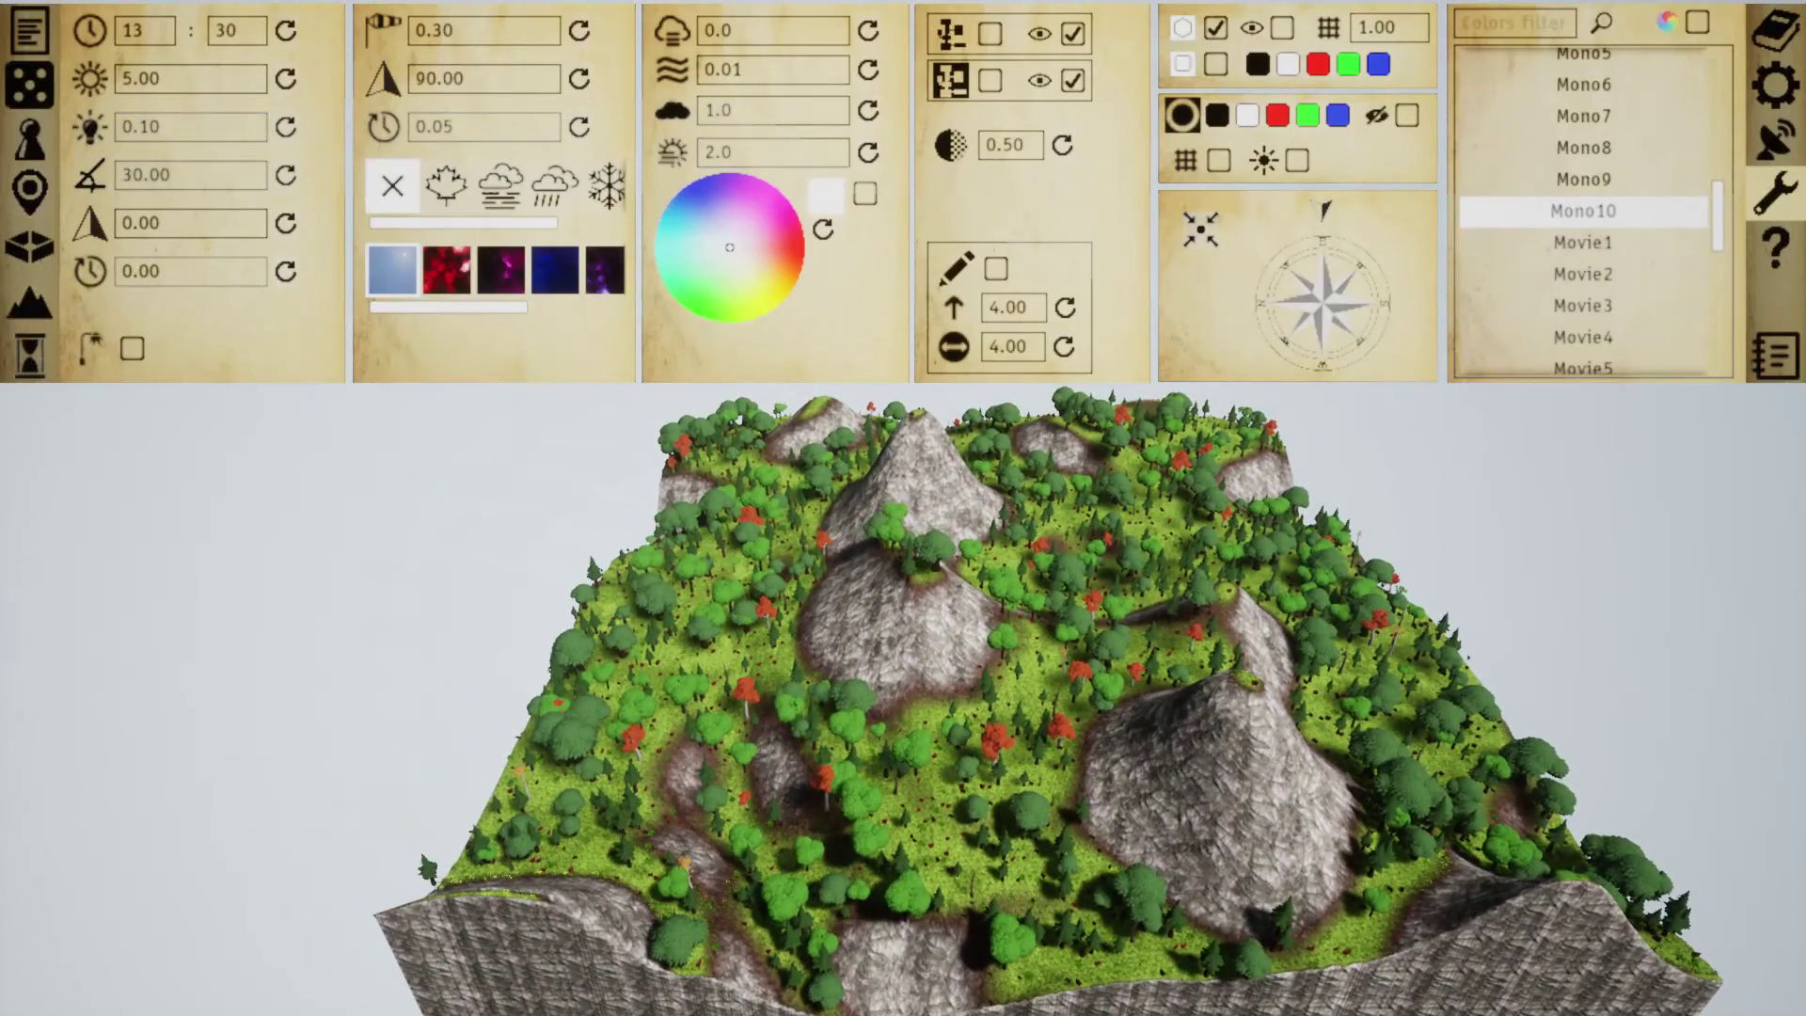
# - Reload the scene's initial state and reopen the terrain settings
pyautogui.click(45, 306)
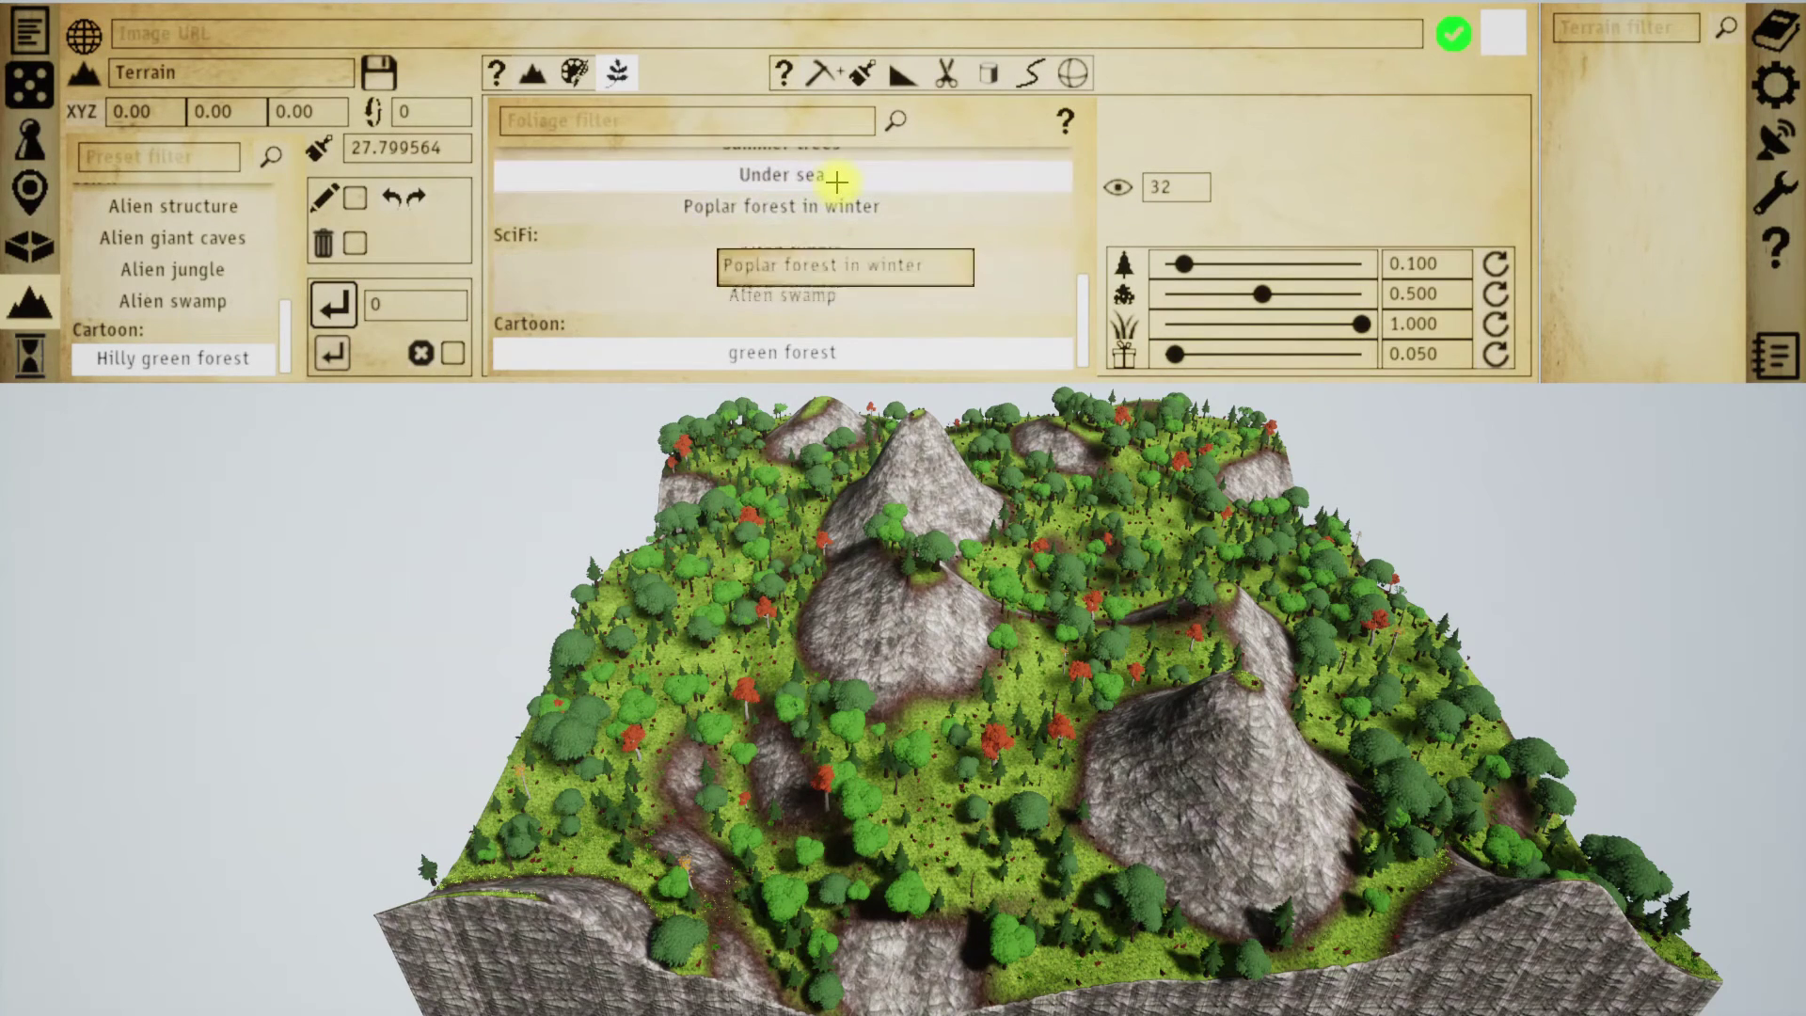
pyautogui.click(1779, 86)
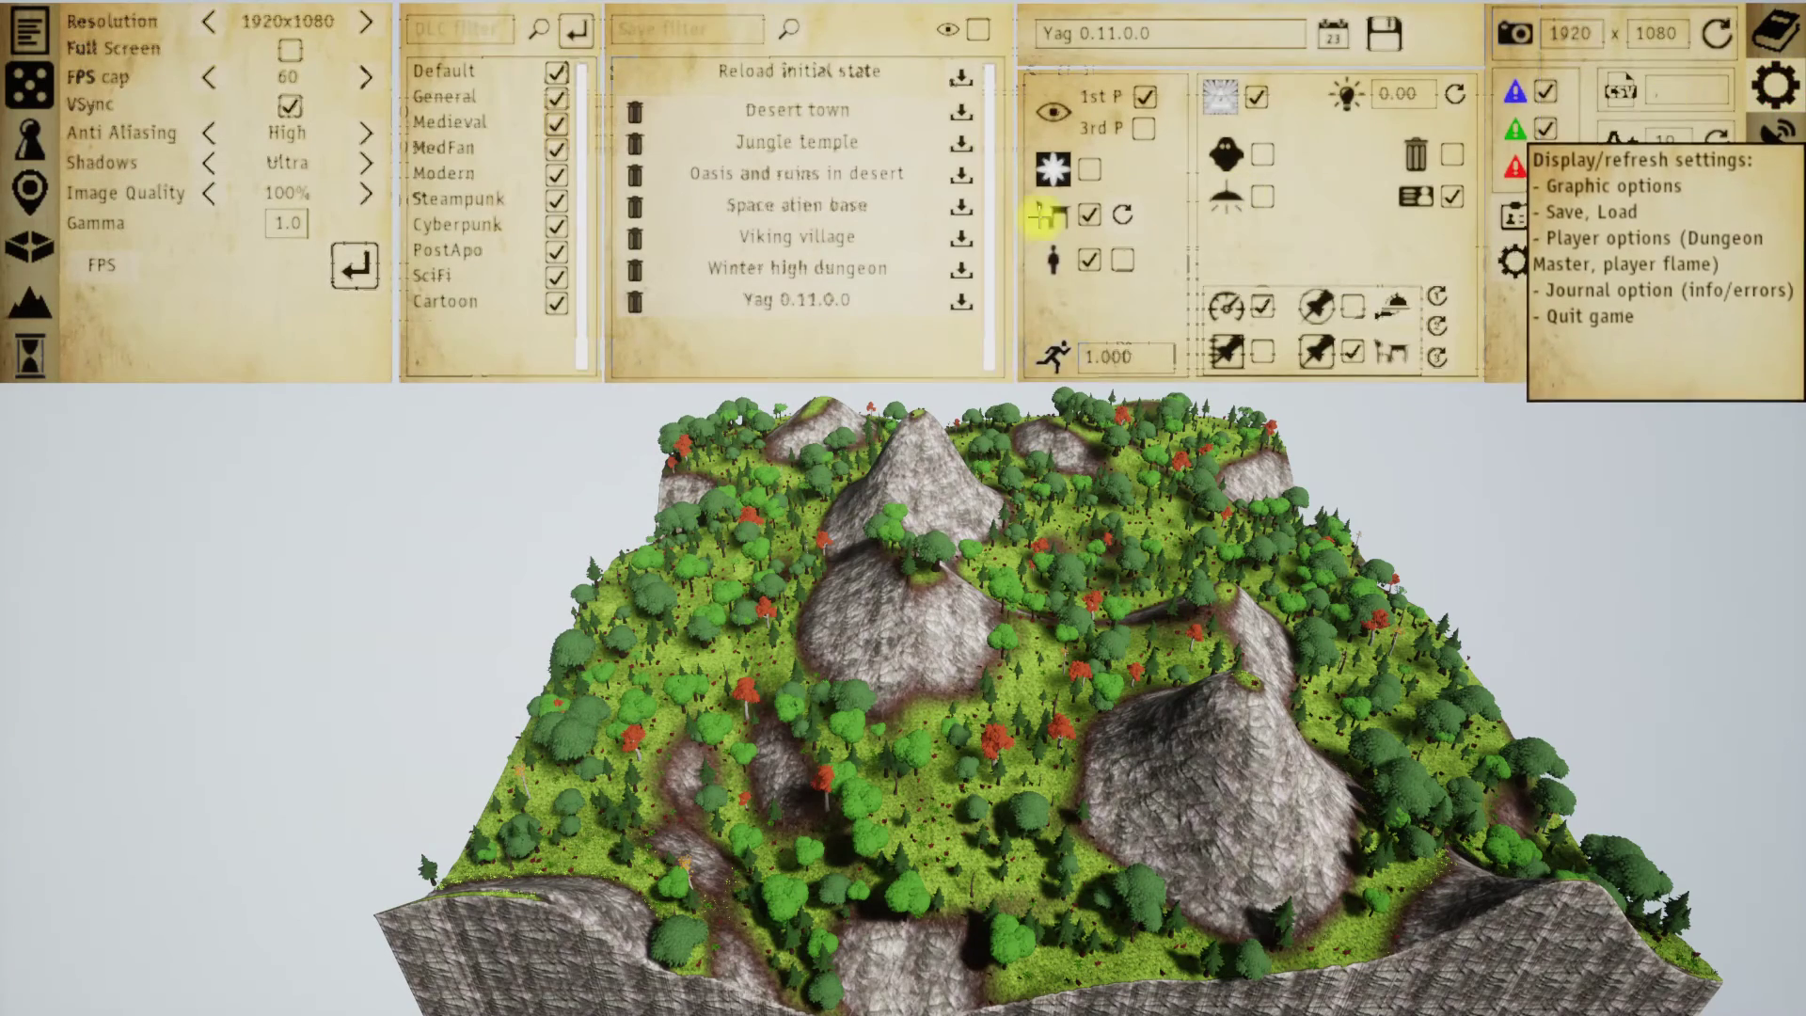
pyautogui.click(959, 85)
pyautogui.click(30, 303)
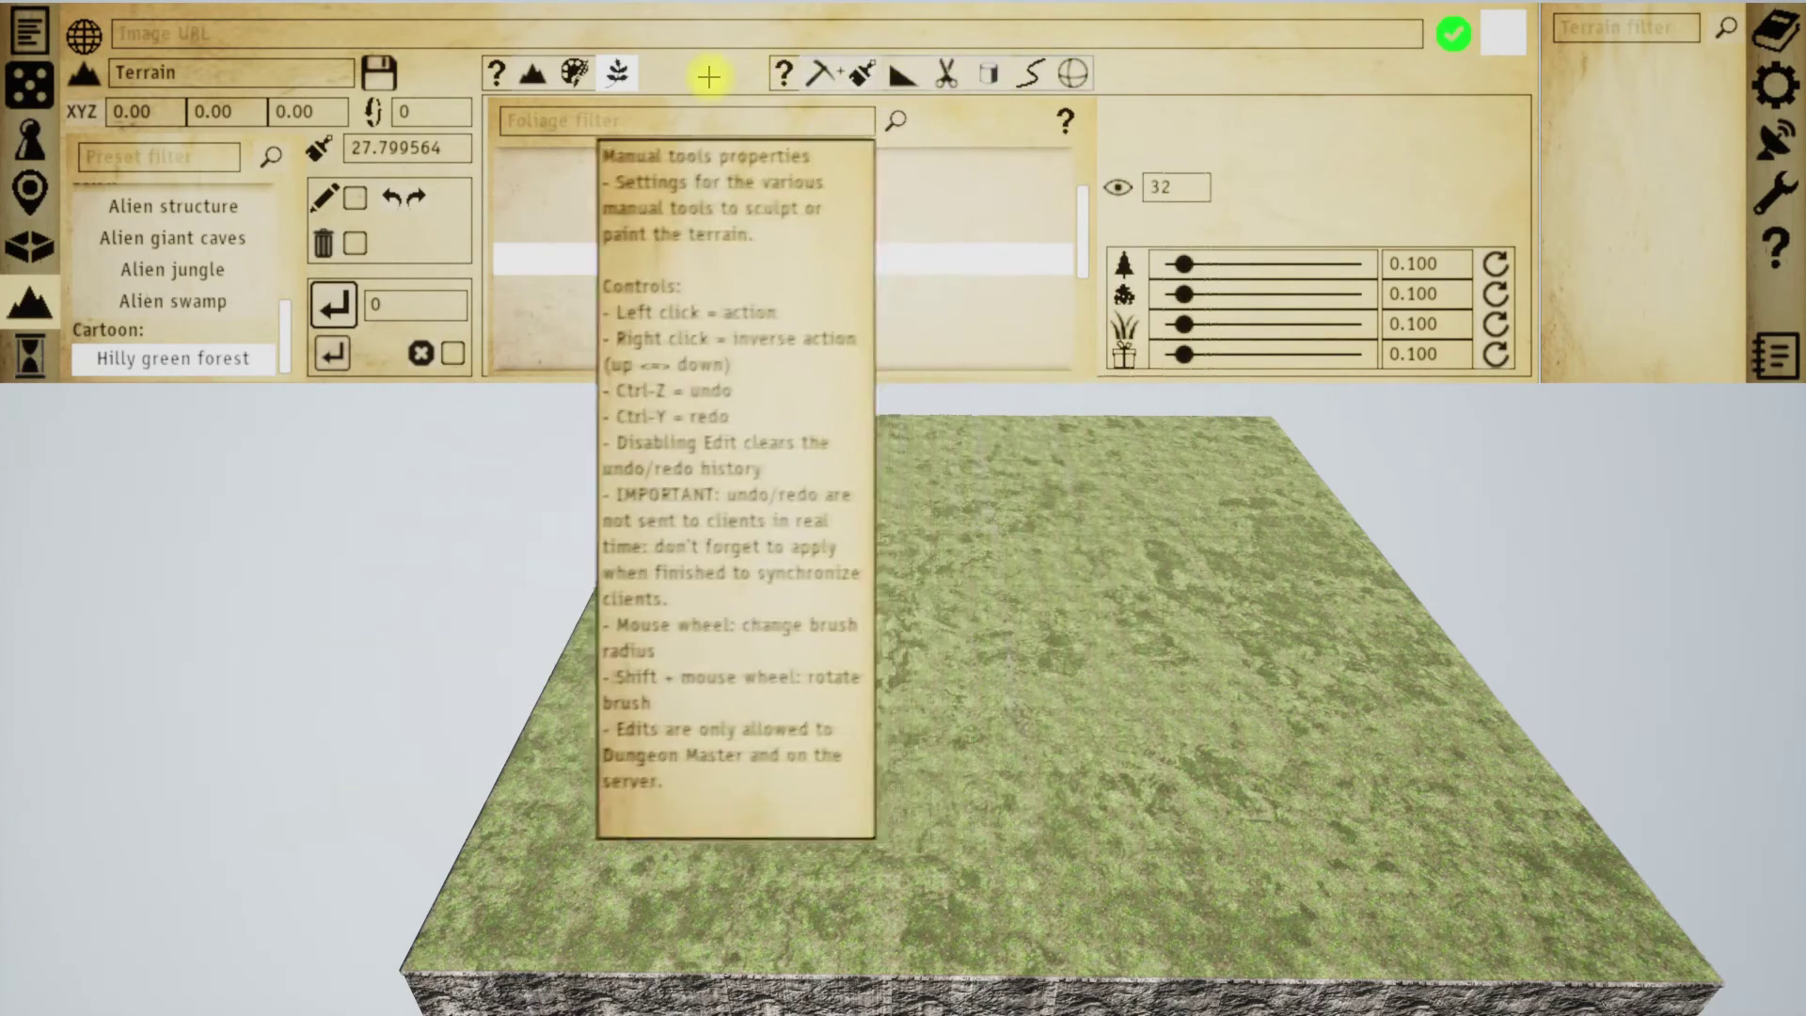
# - Switch to the Surface tool with sculpting active, terrain editing enabled and the mask disabled
pyautogui.click(830, 66)
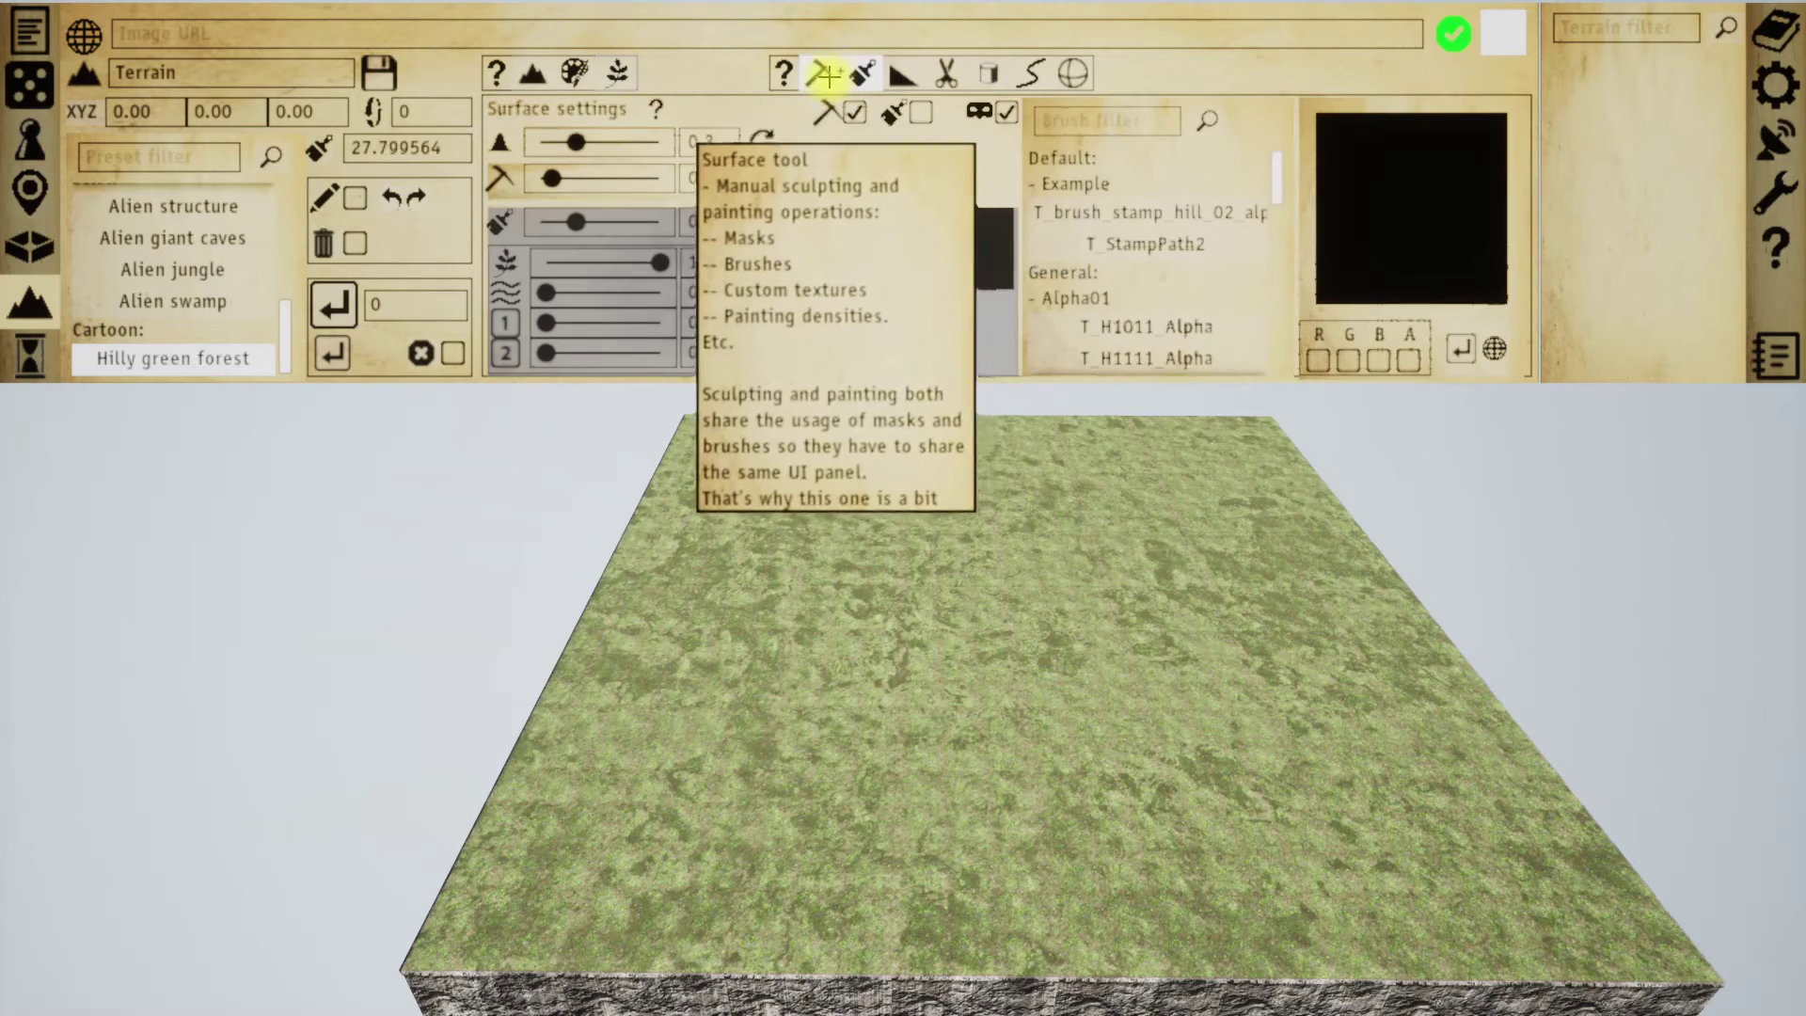
pyautogui.moveTo(914, 563); pyautogui.dragTo(914, 565, button='middle')
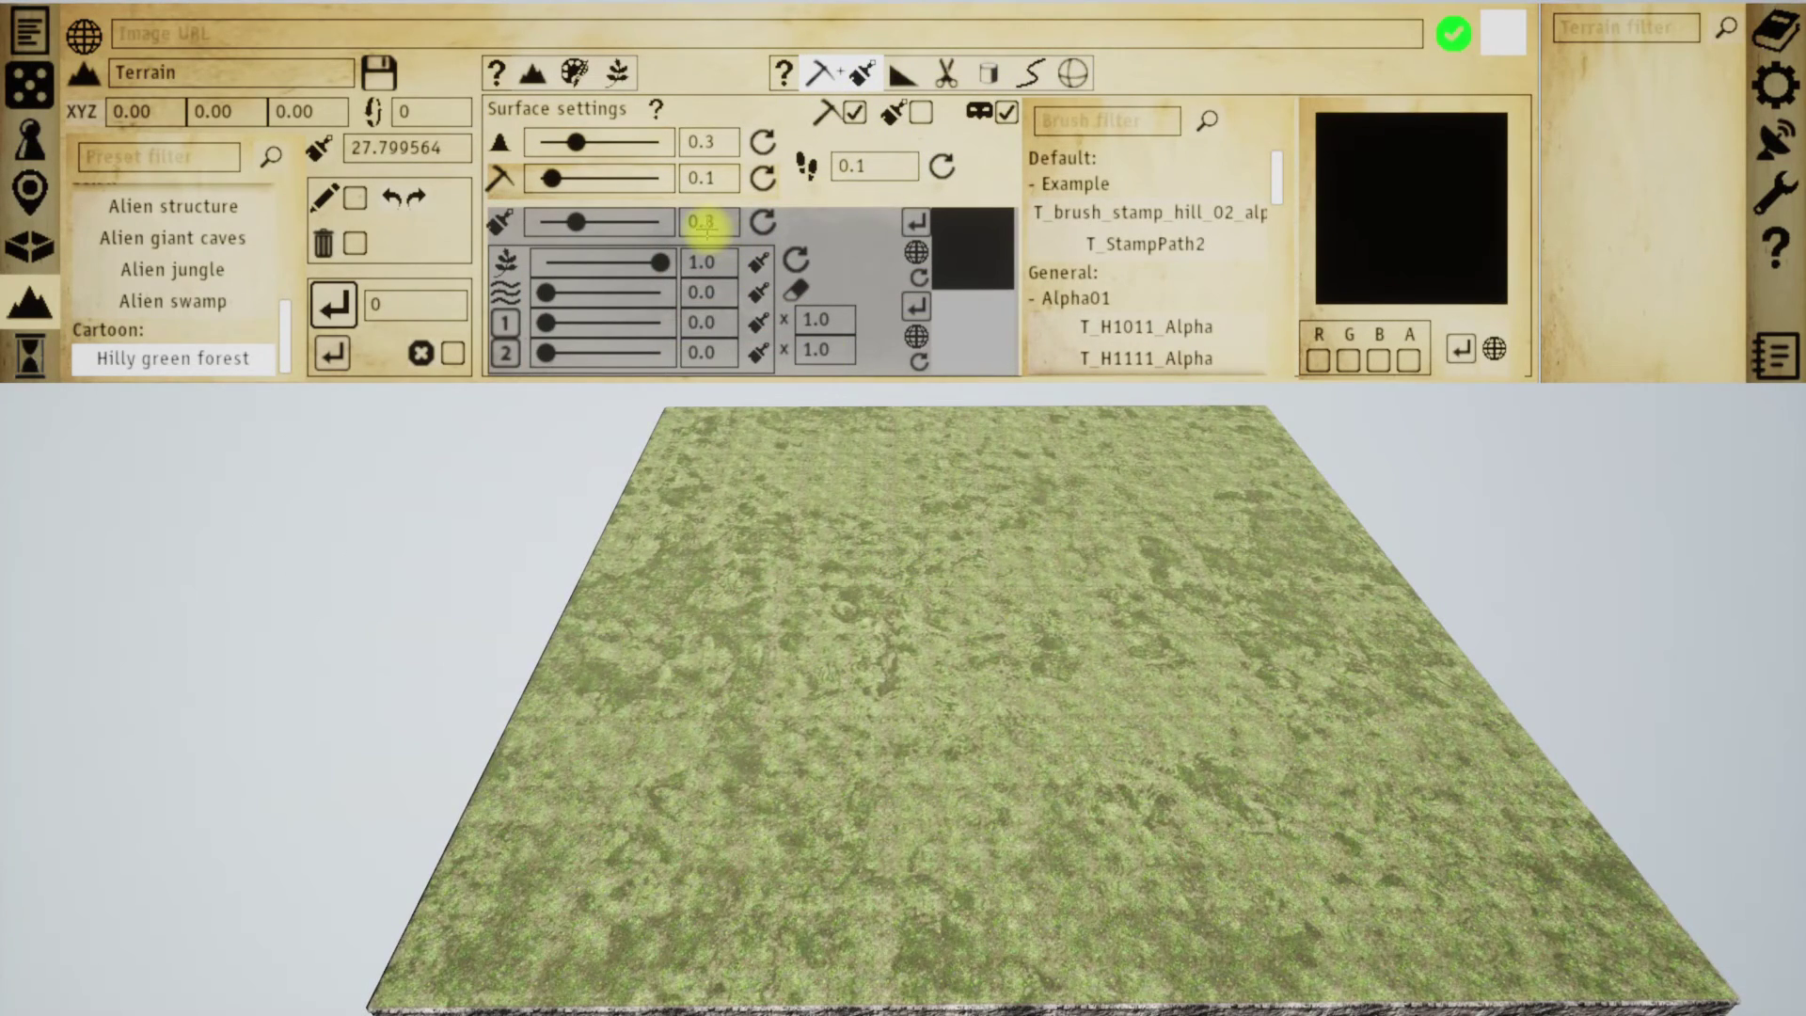
pyautogui.moveTo(868, 439); pyautogui.dragTo(856, 411, button='middle')
pyautogui.press('w')
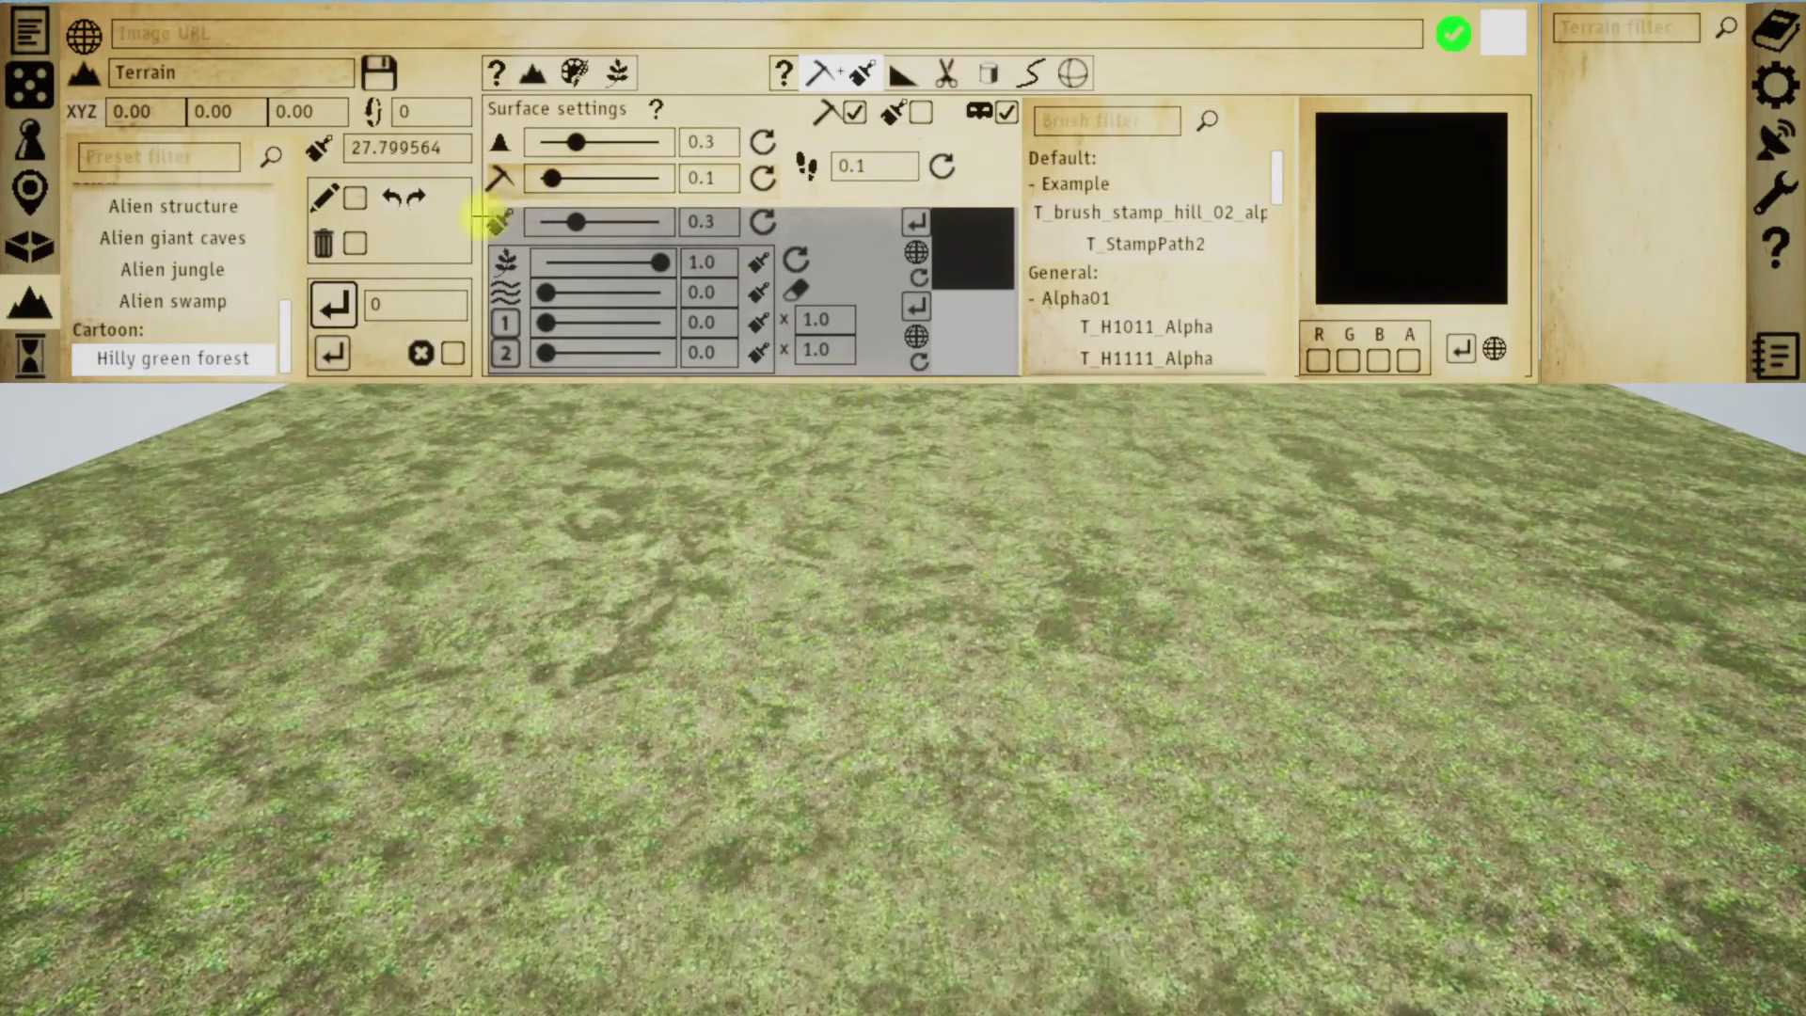
pyautogui.click(355, 197)
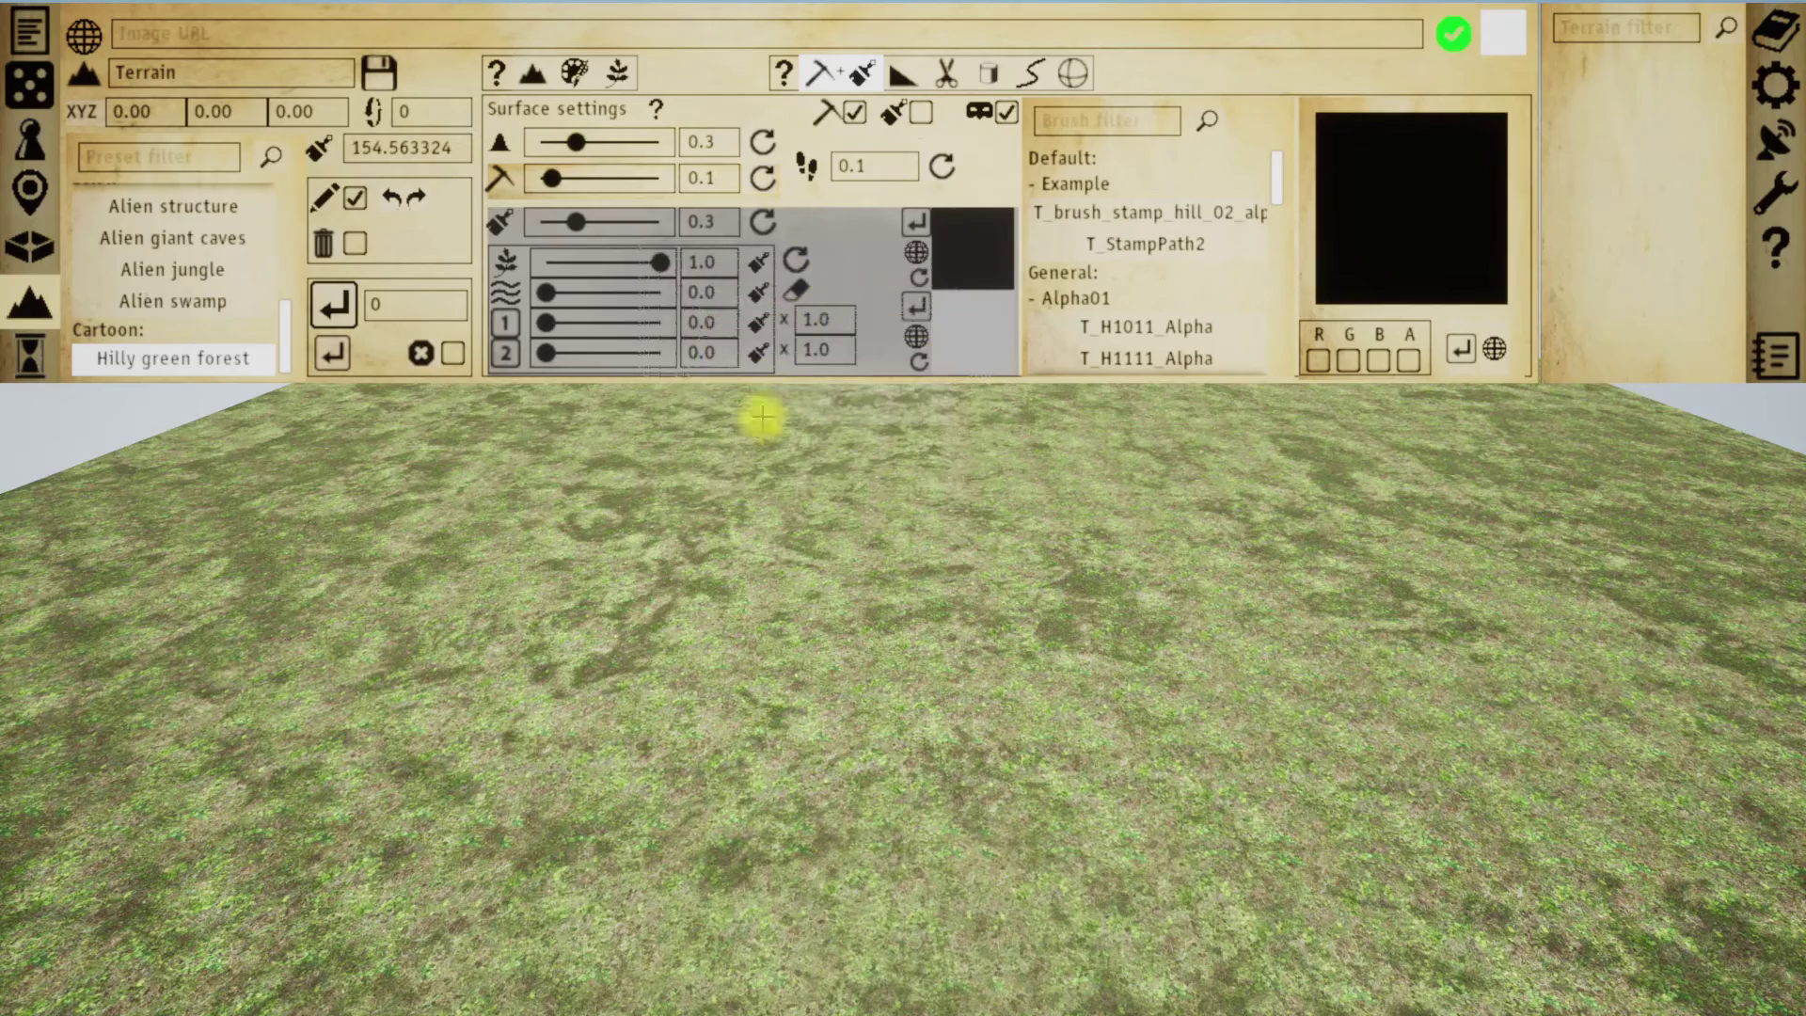
pyautogui.click(1007, 113)
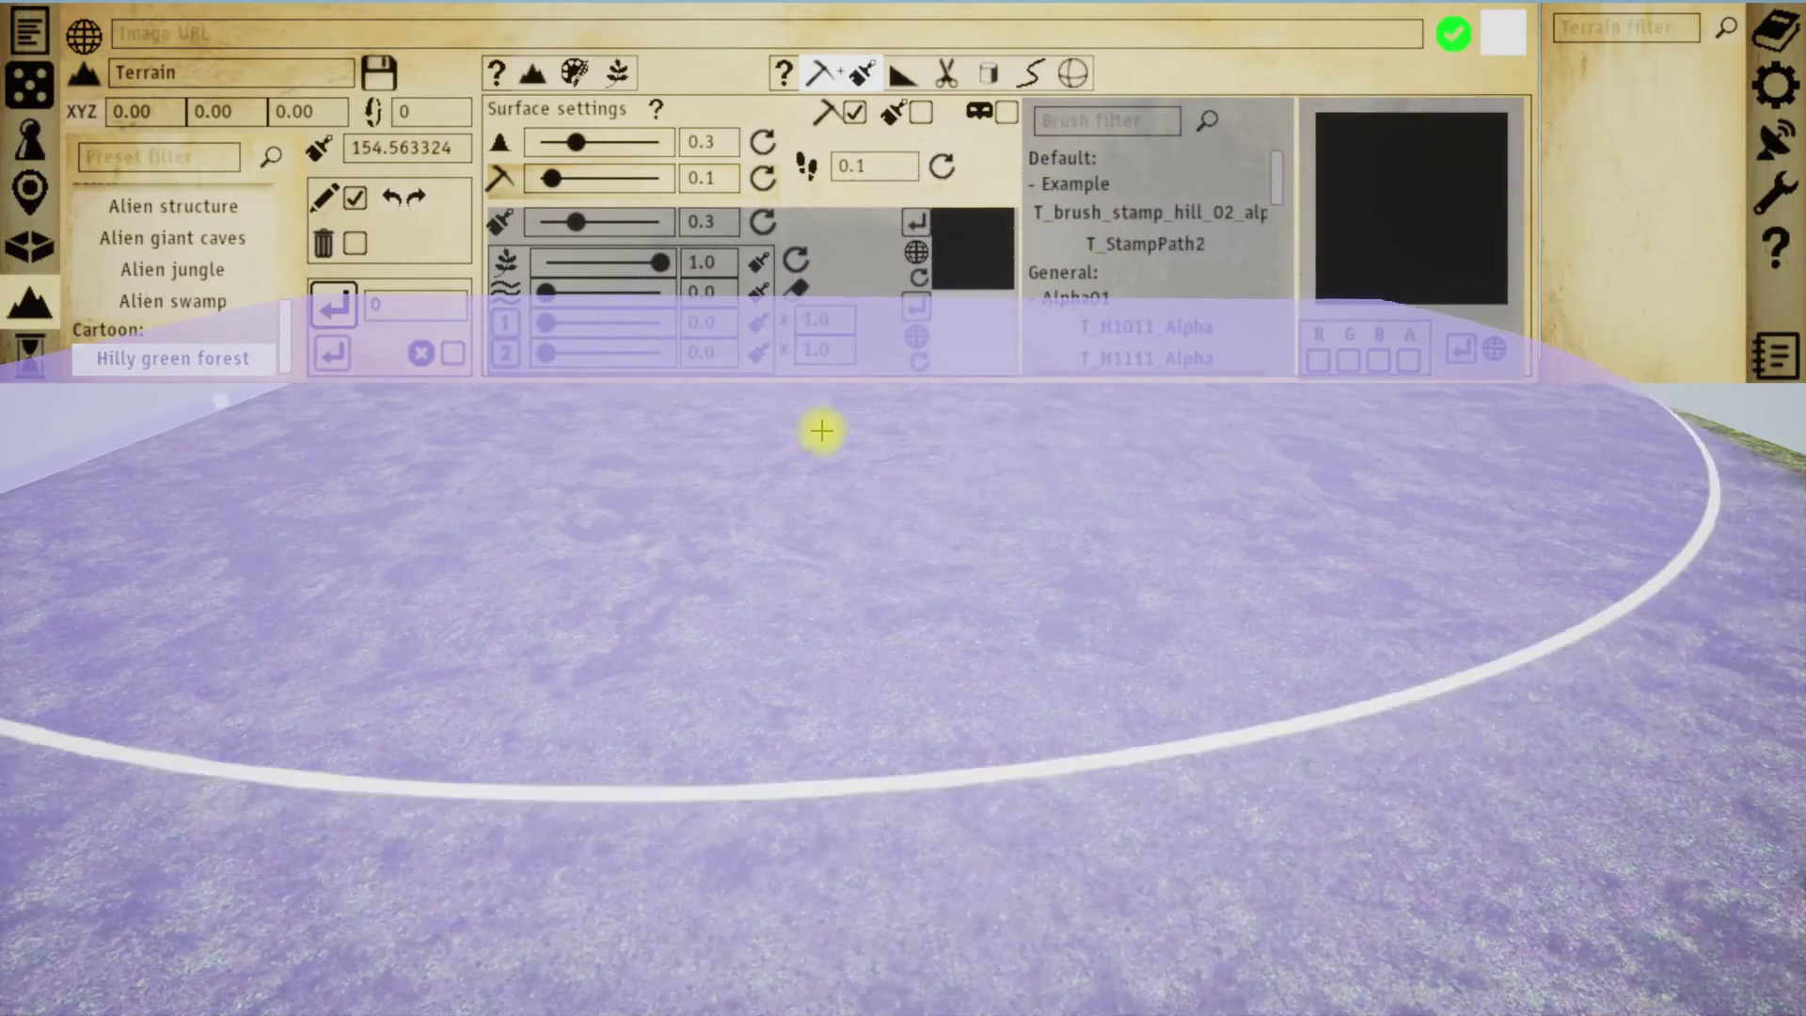
# - Reduce the brush radius to about 19 and sculpt raised rocky mounds and ridges in the middle of the flat terrain
pyautogui.scroll(-5, 814, 576)
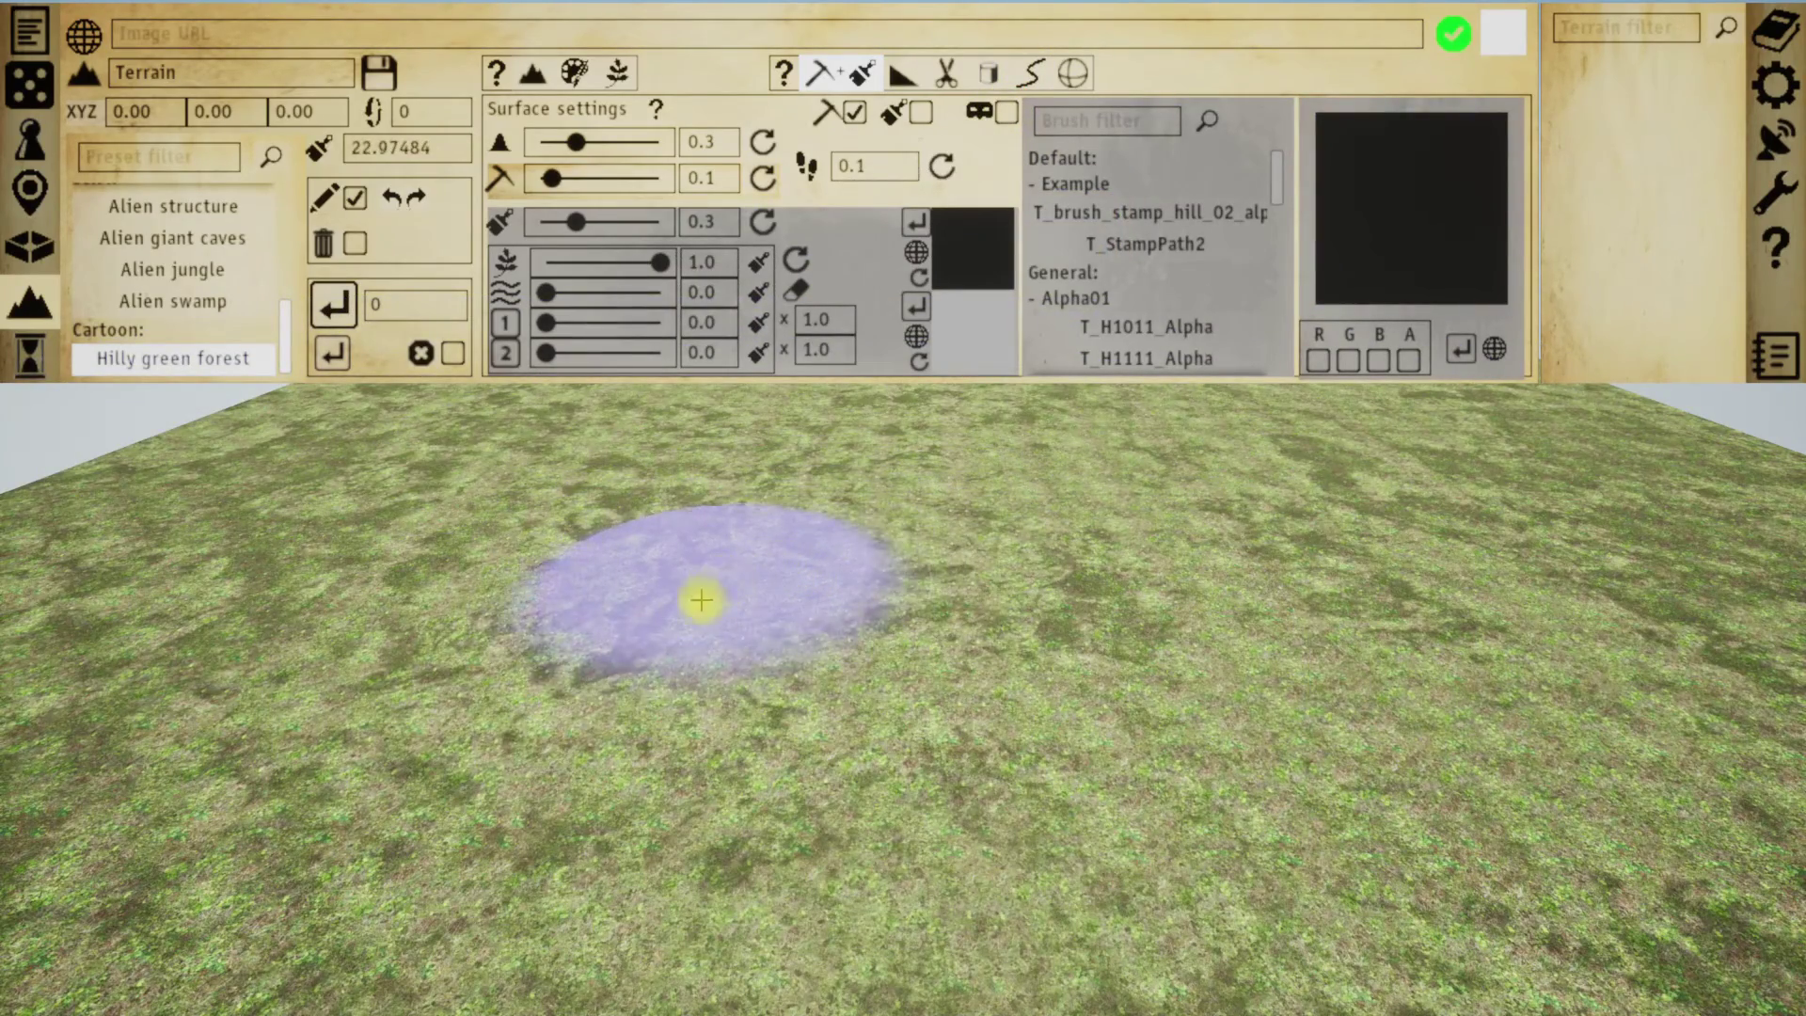
pyautogui.scroll(-1, 499, 644)
pyautogui.moveTo(463, 659)
pyautogui.mouseDown()
pyautogui.moveTo(423, 665)
pyautogui.moveTo(766, 536)
pyautogui.moveTo(1145, 528)
pyautogui.moveTo(1509, 570)
pyautogui.moveTo(1081, 754)
pyautogui.moveTo(548, 702)
pyautogui.moveTo(516, 532)
pyautogui.moveTo(1484, 807)
pyautogui.moveTo(637, 645)
pyautogui.mouseUp()
pyautogui.press('s')
pyautogui.moveTo(761, 637); pyautogui.dragTo(759, 634, button='right')
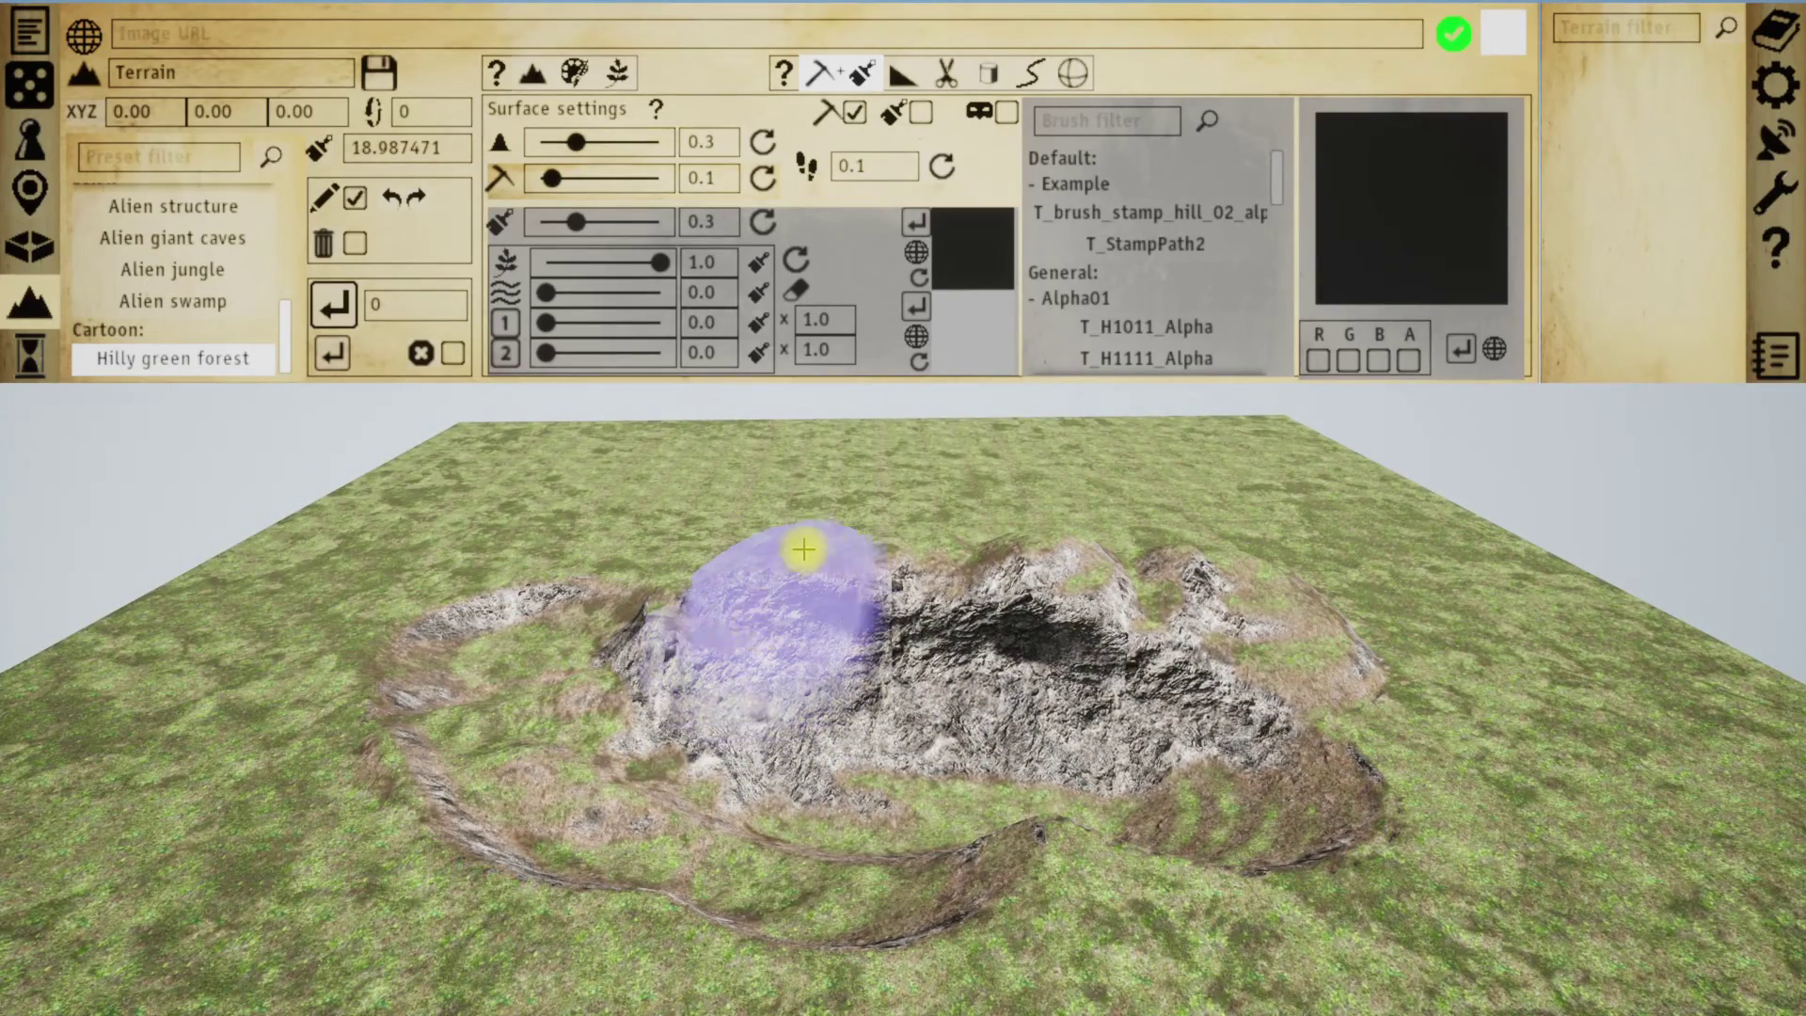
pyautogui.moveTo(798, 553); pyautogui.dragTo(910, 468)
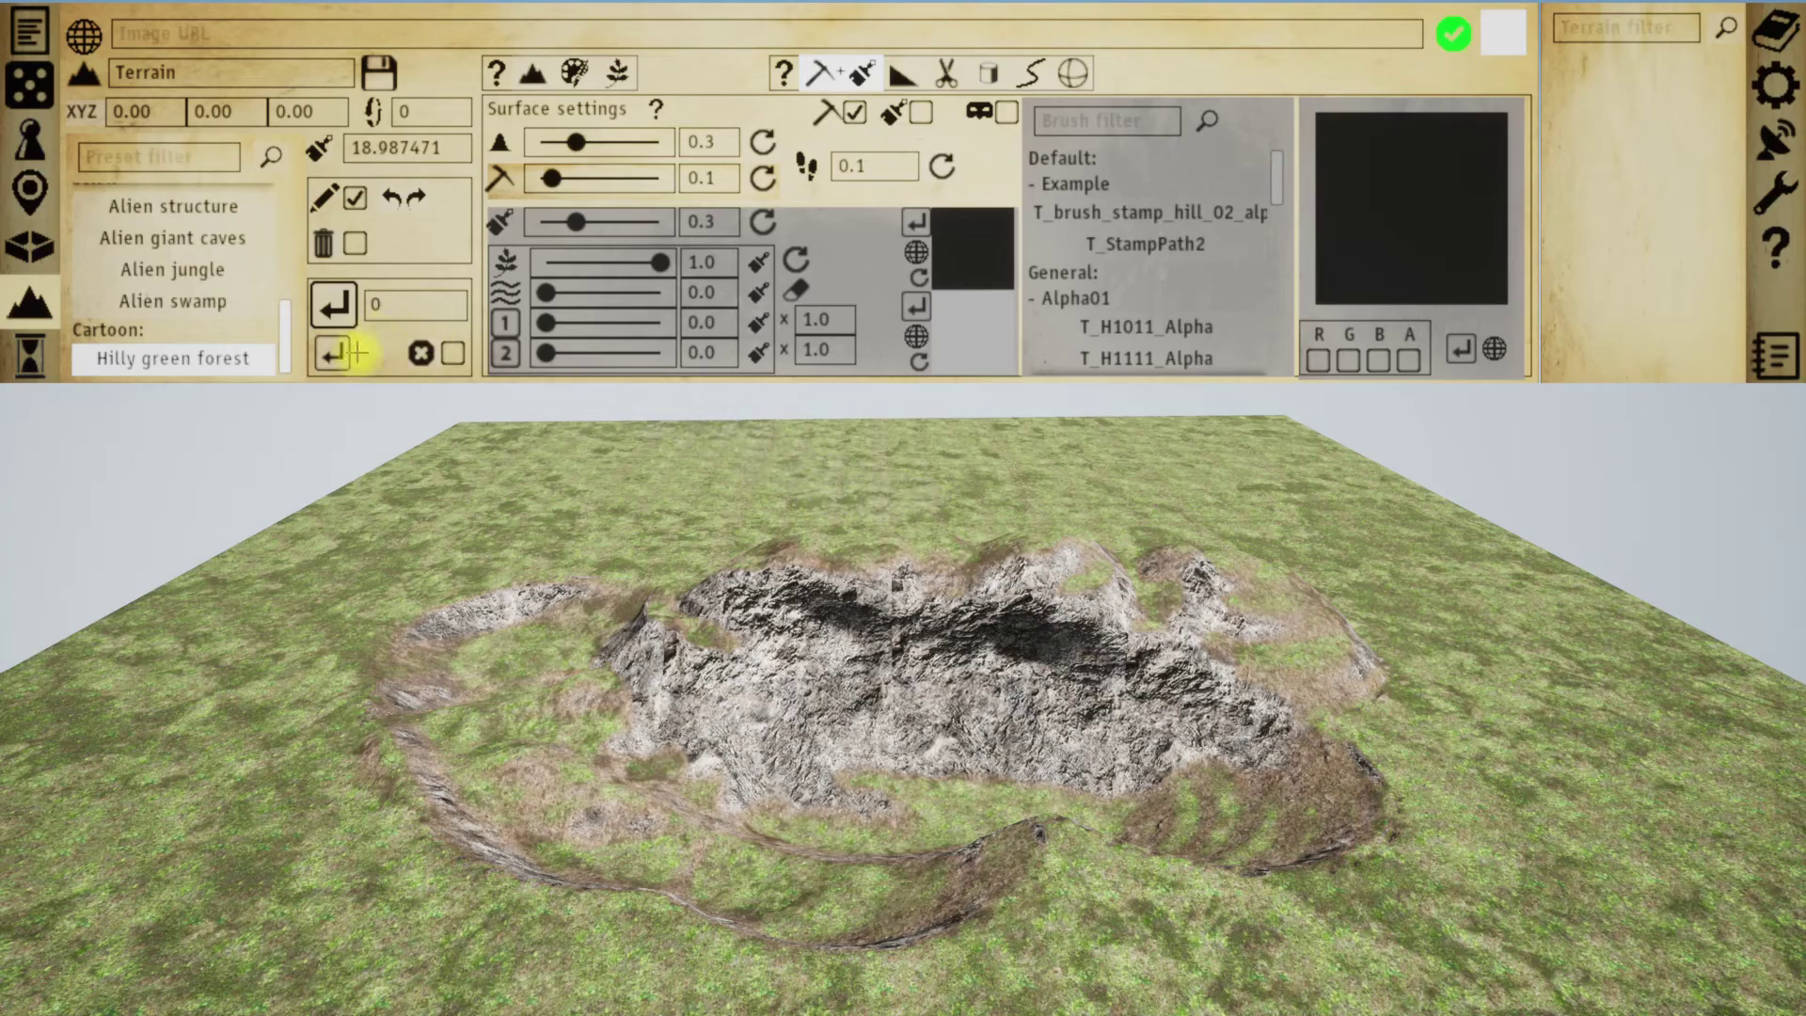
# - Erase the manual sculpting and recompute the flat terrain
pyautogui.click(358, 241)
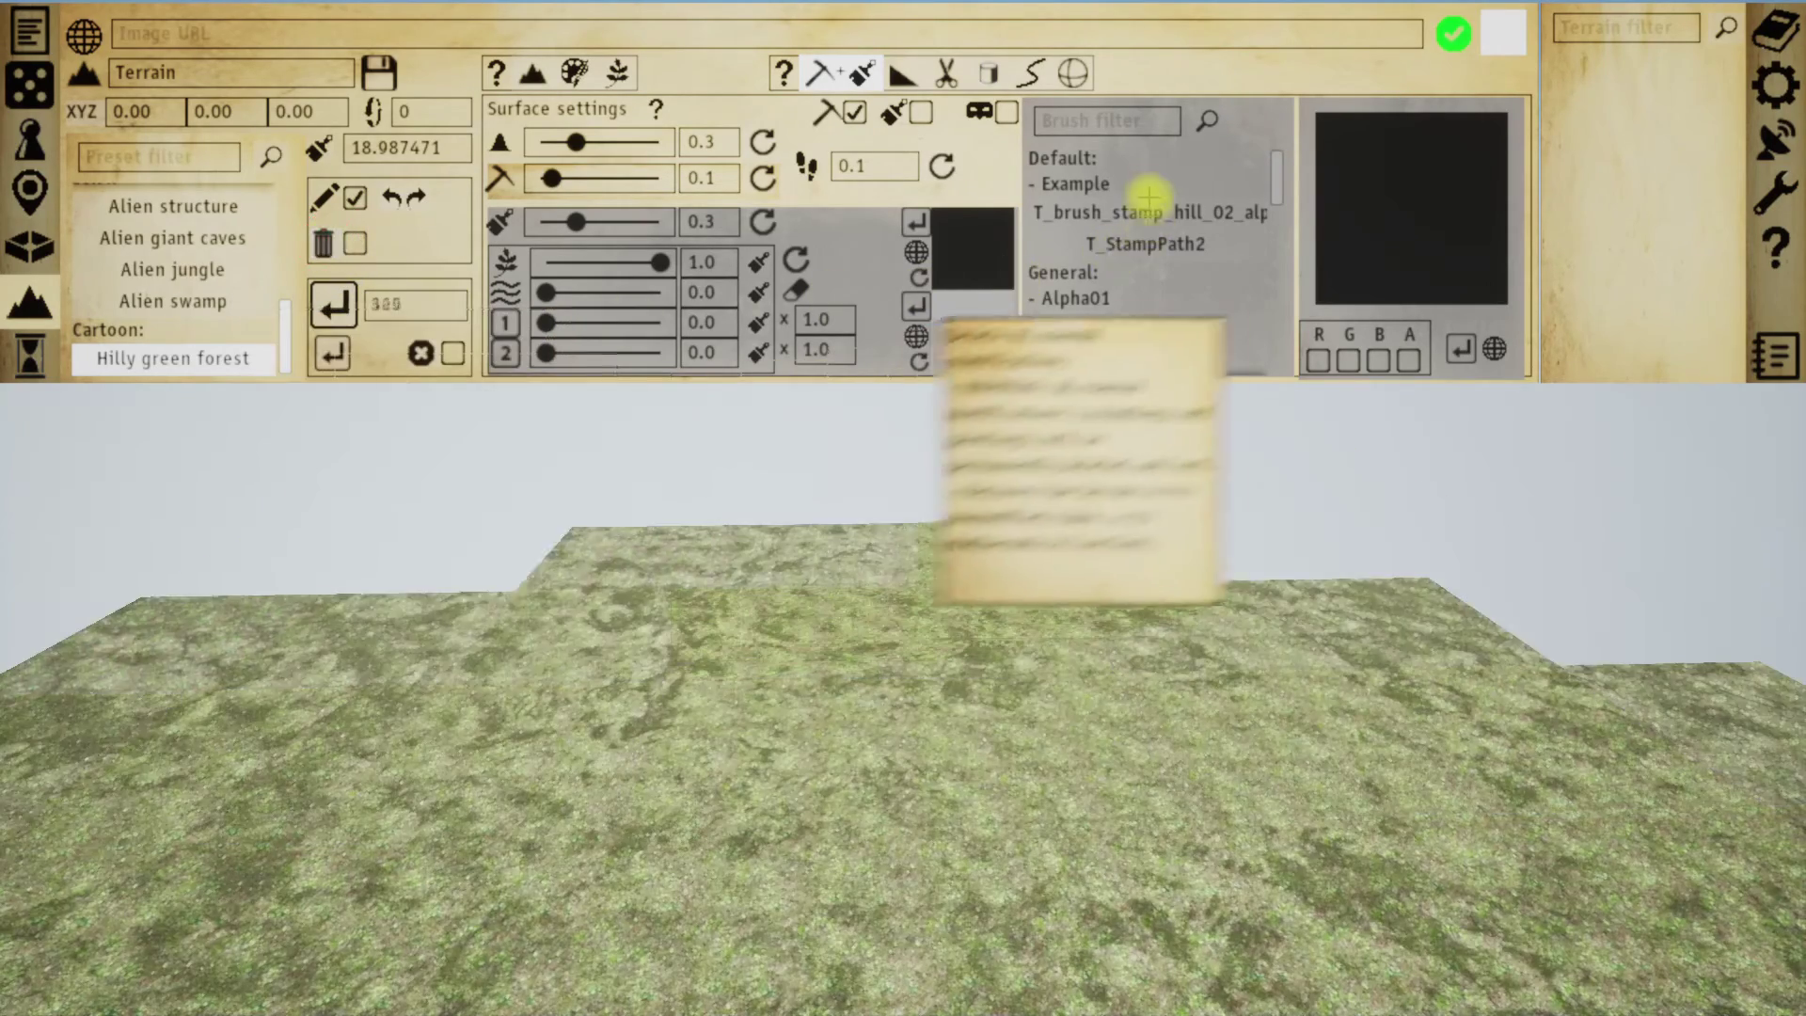
# - Enable masks, filter the brushes by "hill" and load T_StampHill2 using only its green channel
pyautogui.click(1006, 113)
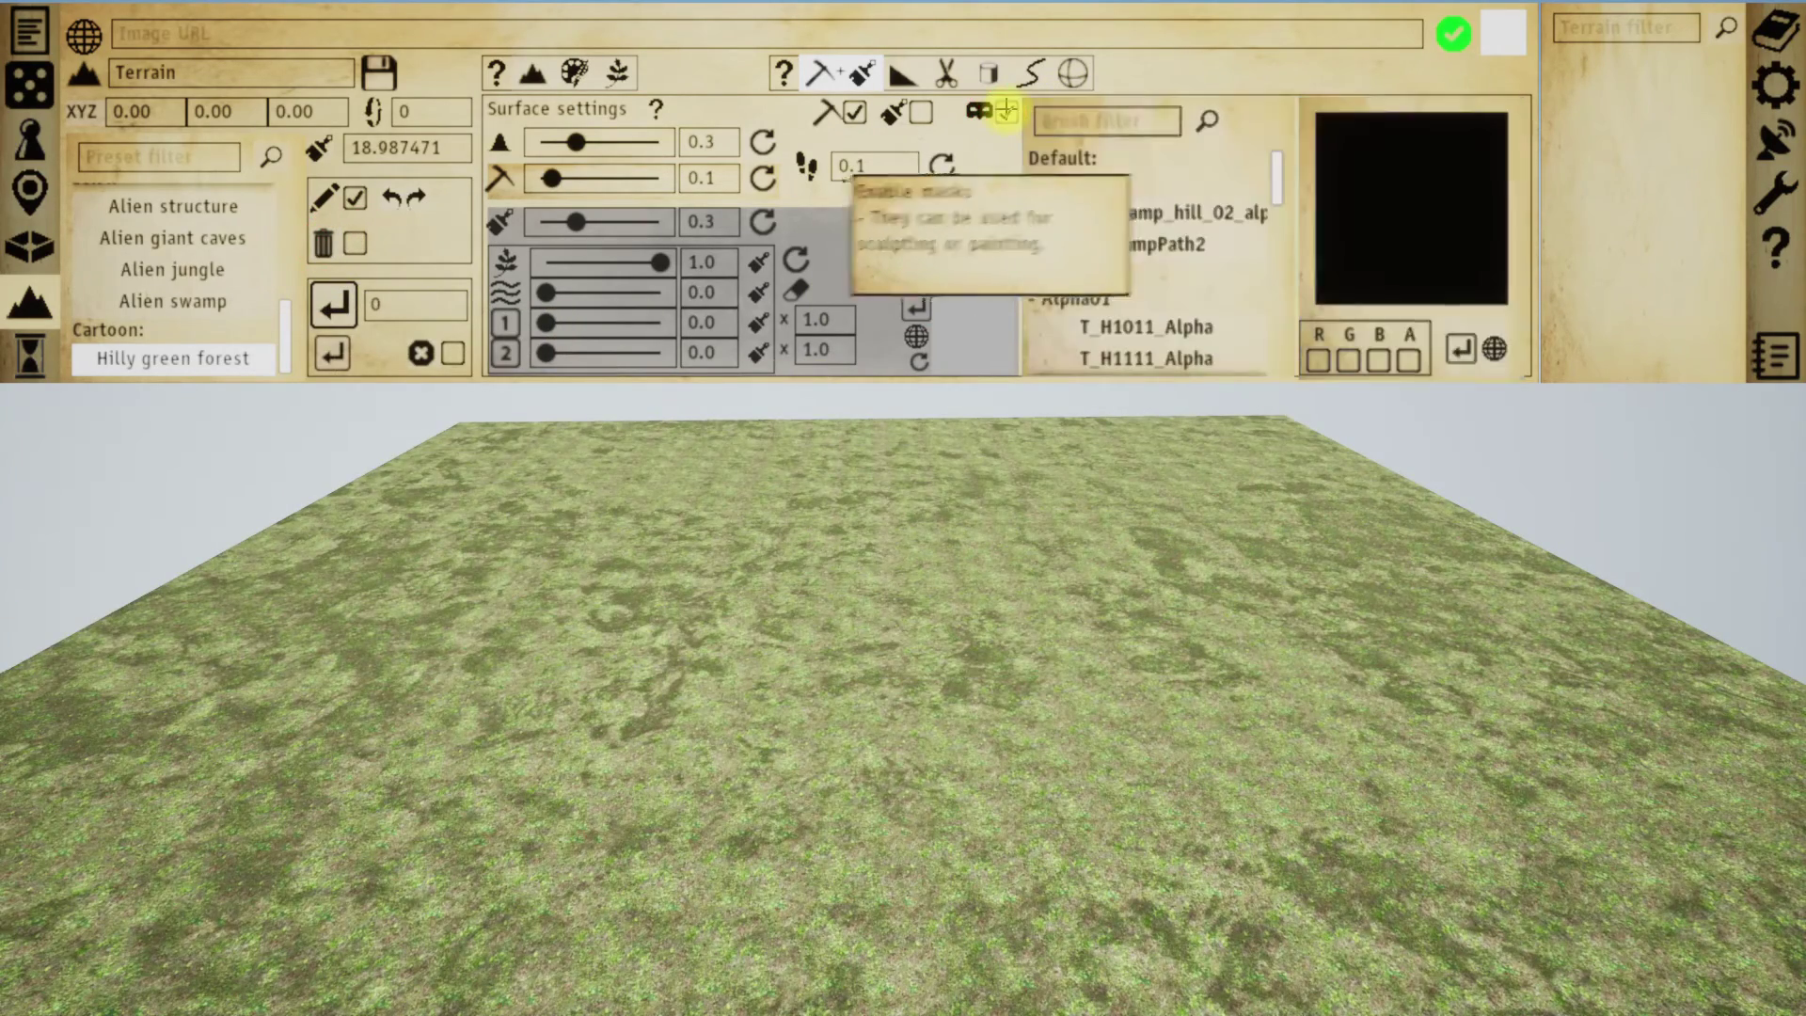
pyautogui.click(1108, 123)
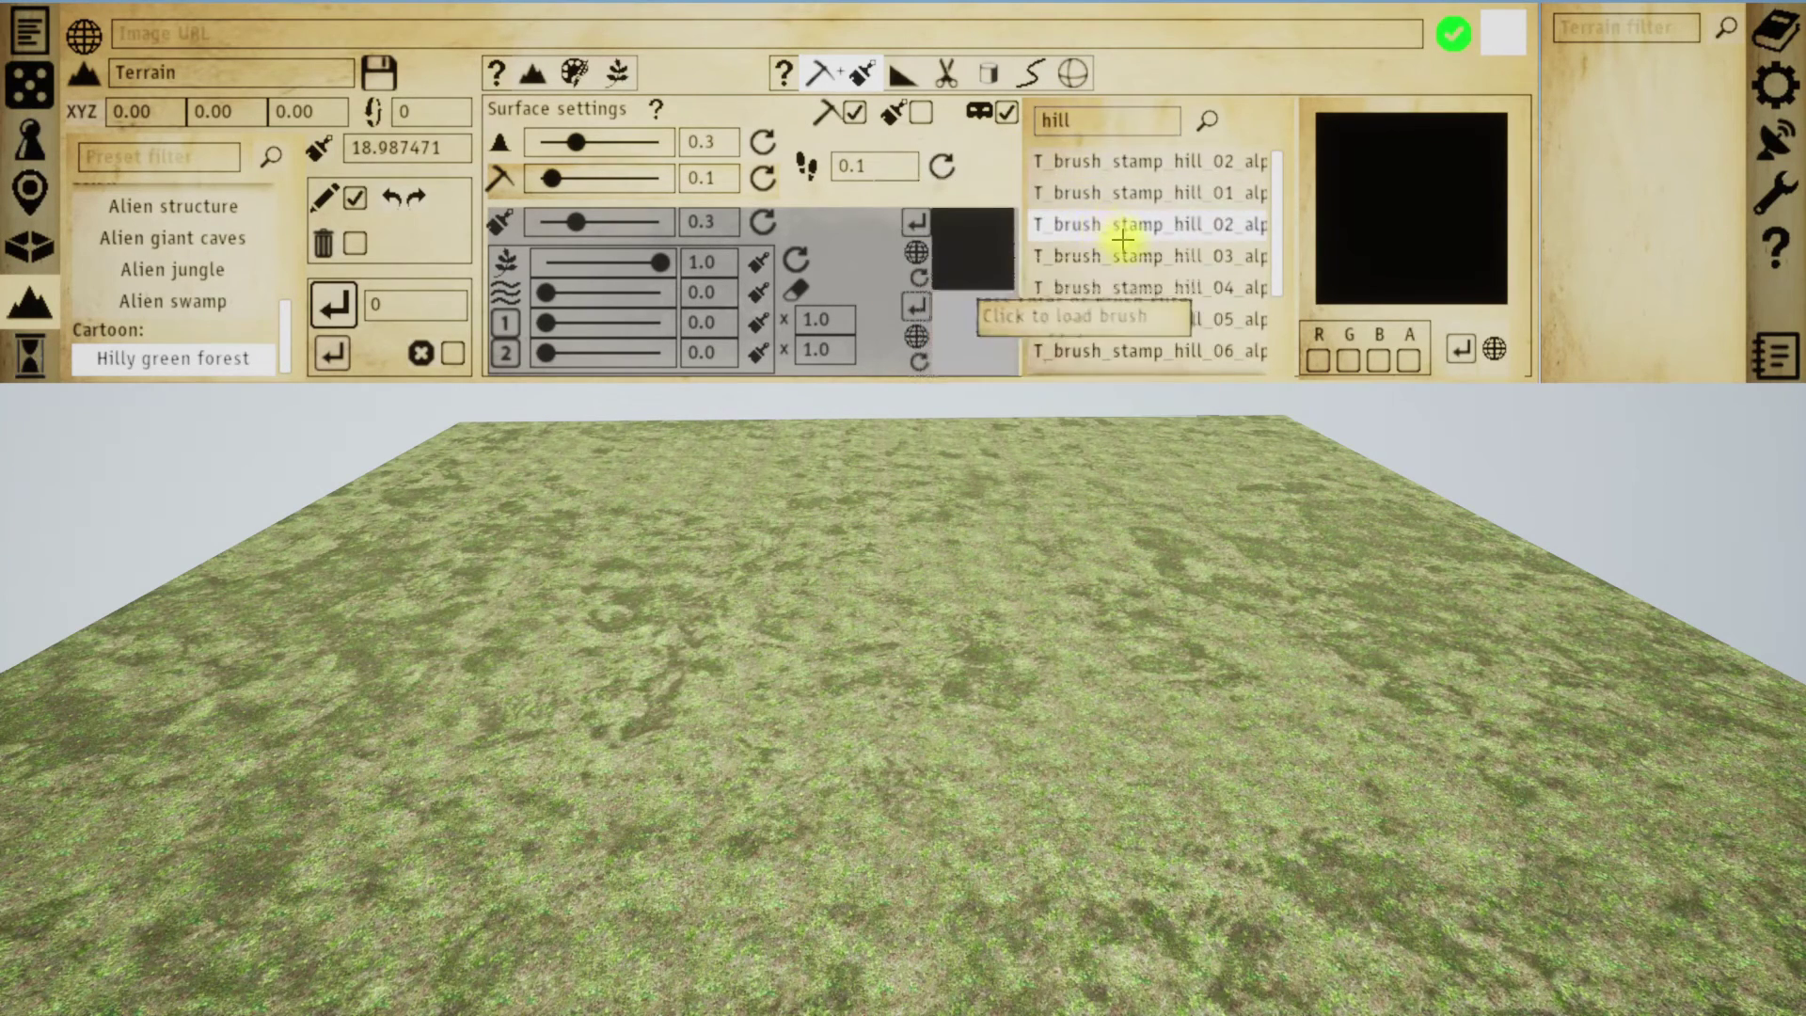
pyautogui.scroll(-3, 1126, 238)
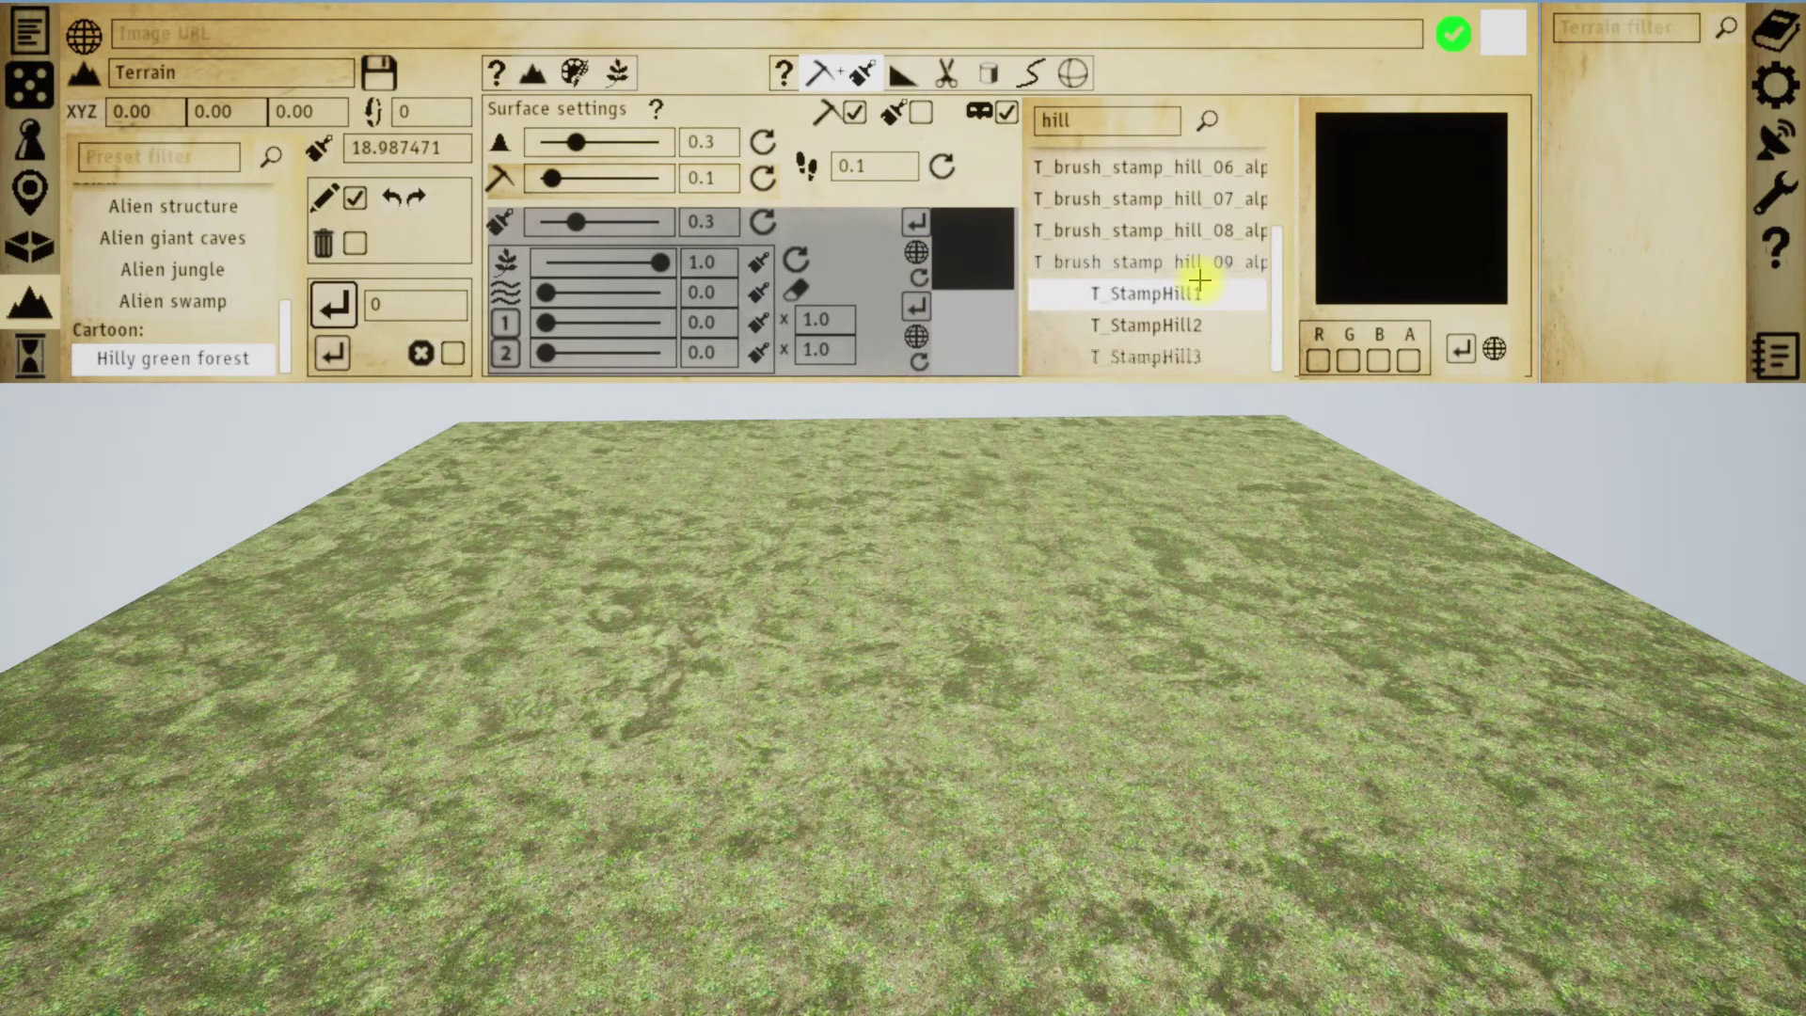
pyautogui.click(1238, 324)
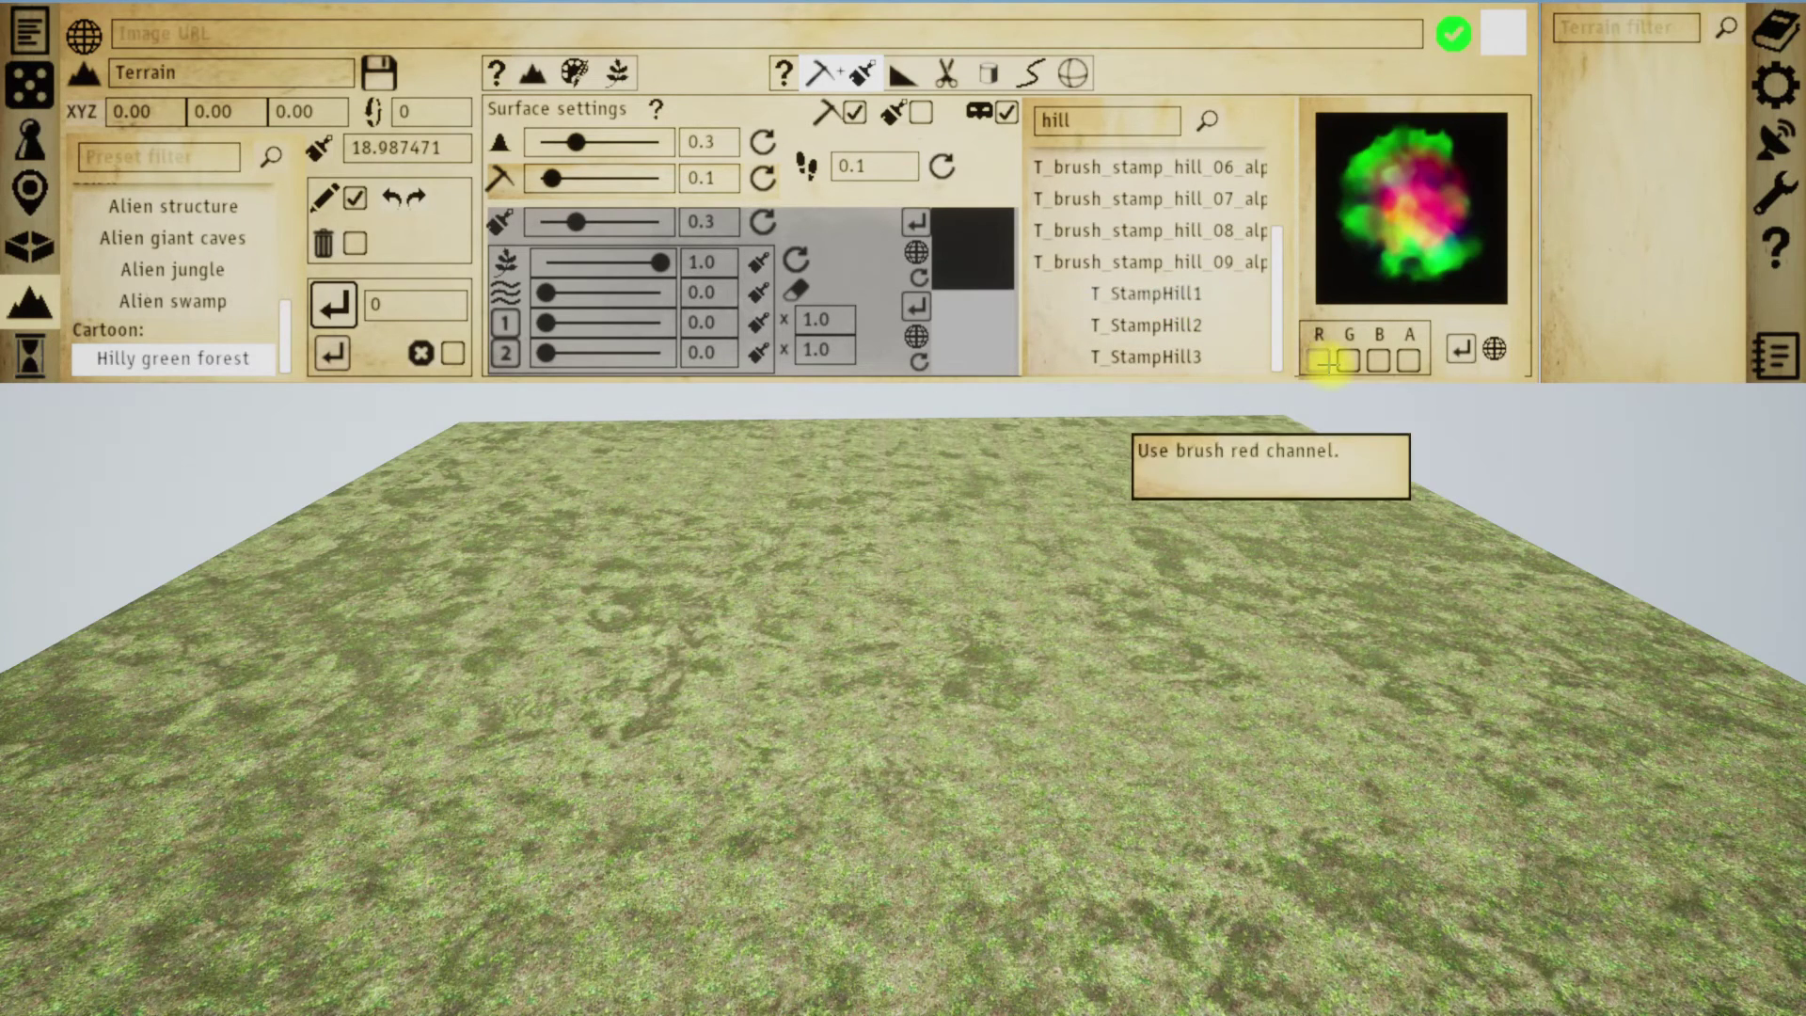
pyautogui.click(1319, 359)
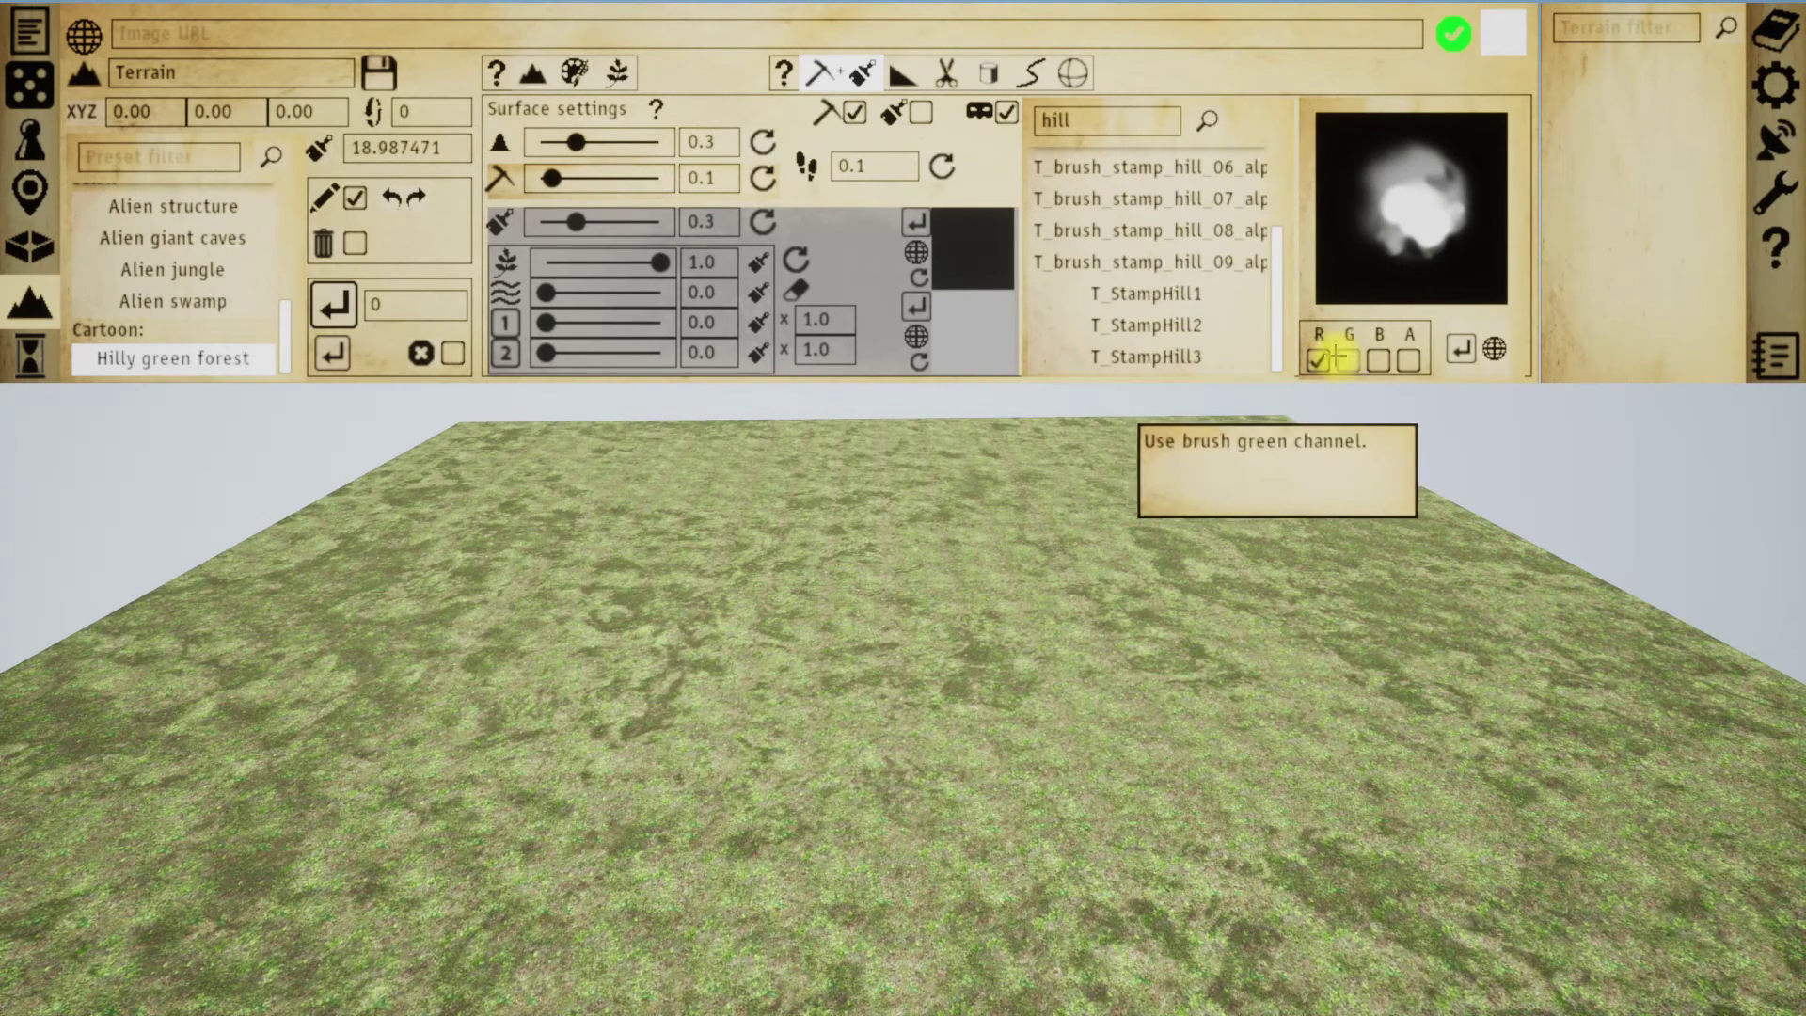
pyautogui.click(1347, 360)
pyautogui.scroll(-3, 1069, 565)
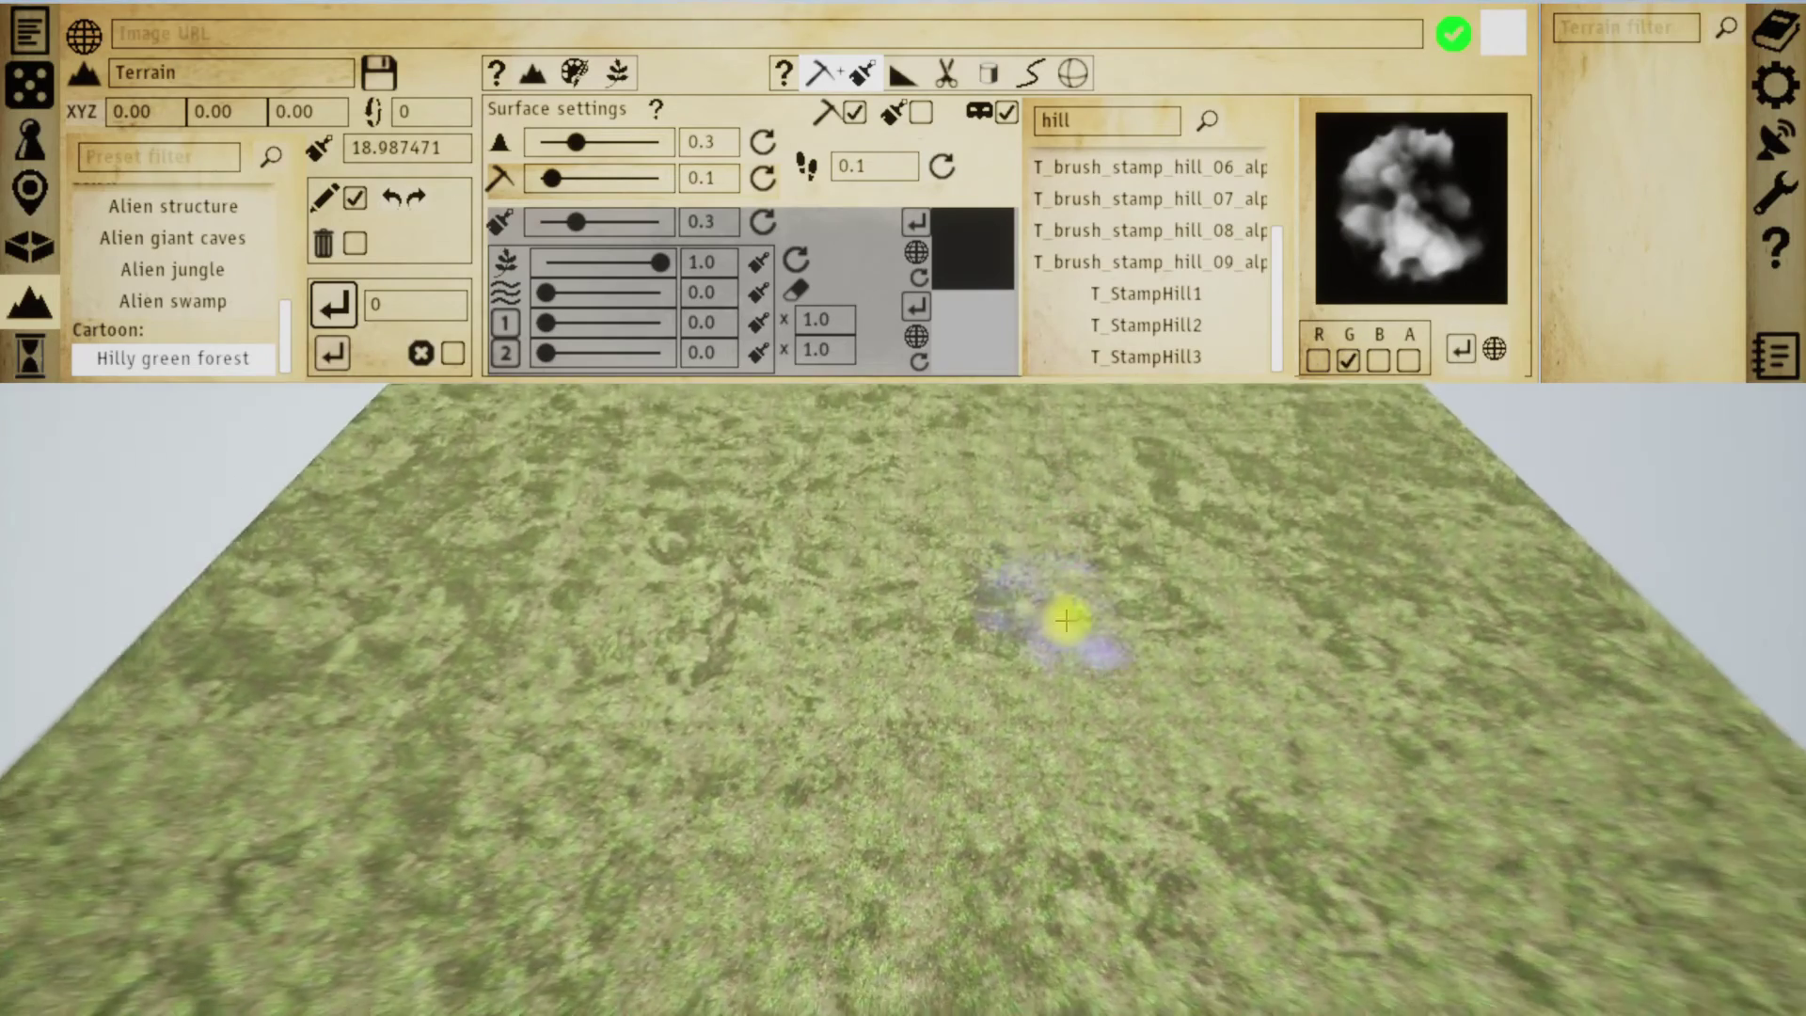
# - Load another hill stamp brush, enlarge its radius to about 106 with sculpting strength 0.3, and stamp rocky hills in the terrain's middle
pyautogui.click(1191, 234)
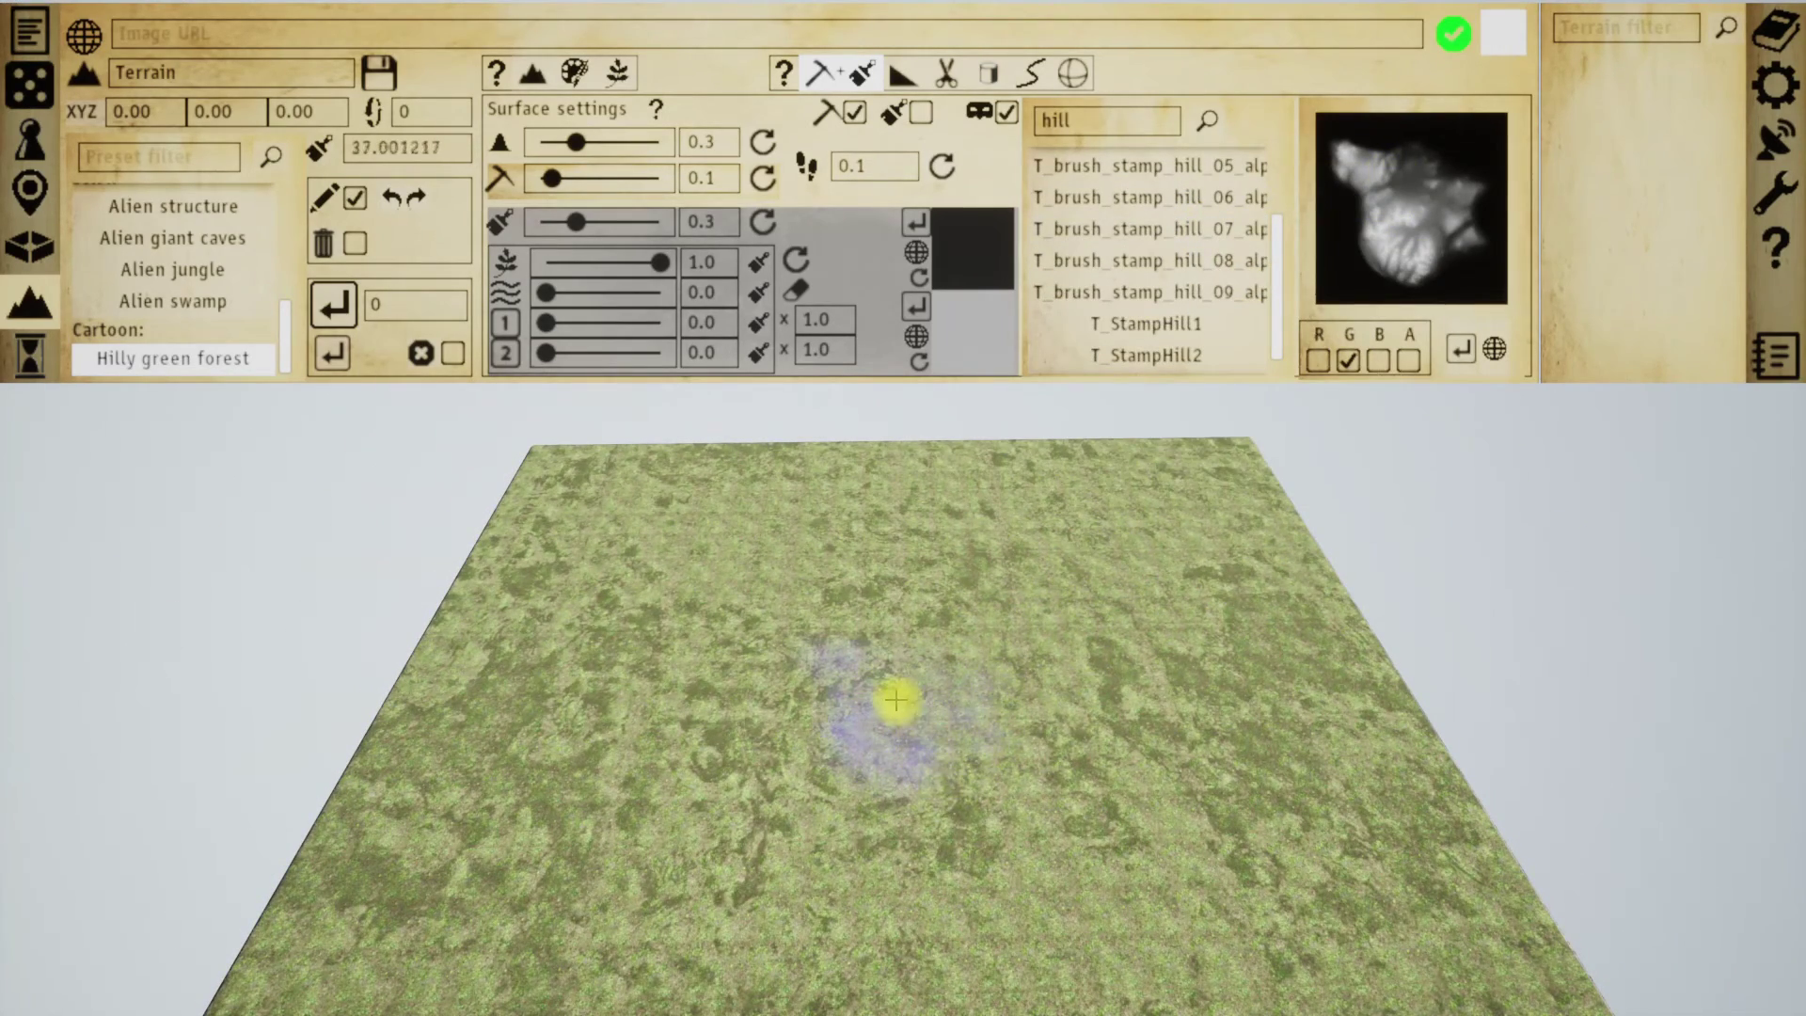
pyautogui.keyDown('ctrl'); pyautogui.scroll(10, 889, 703); pyautogui.keyUp('ctrl')
pyautogui.keyDown('ctrl'); pyautogui.scroll(1, 857, 676); pyautogui.keyUp('ctrl')
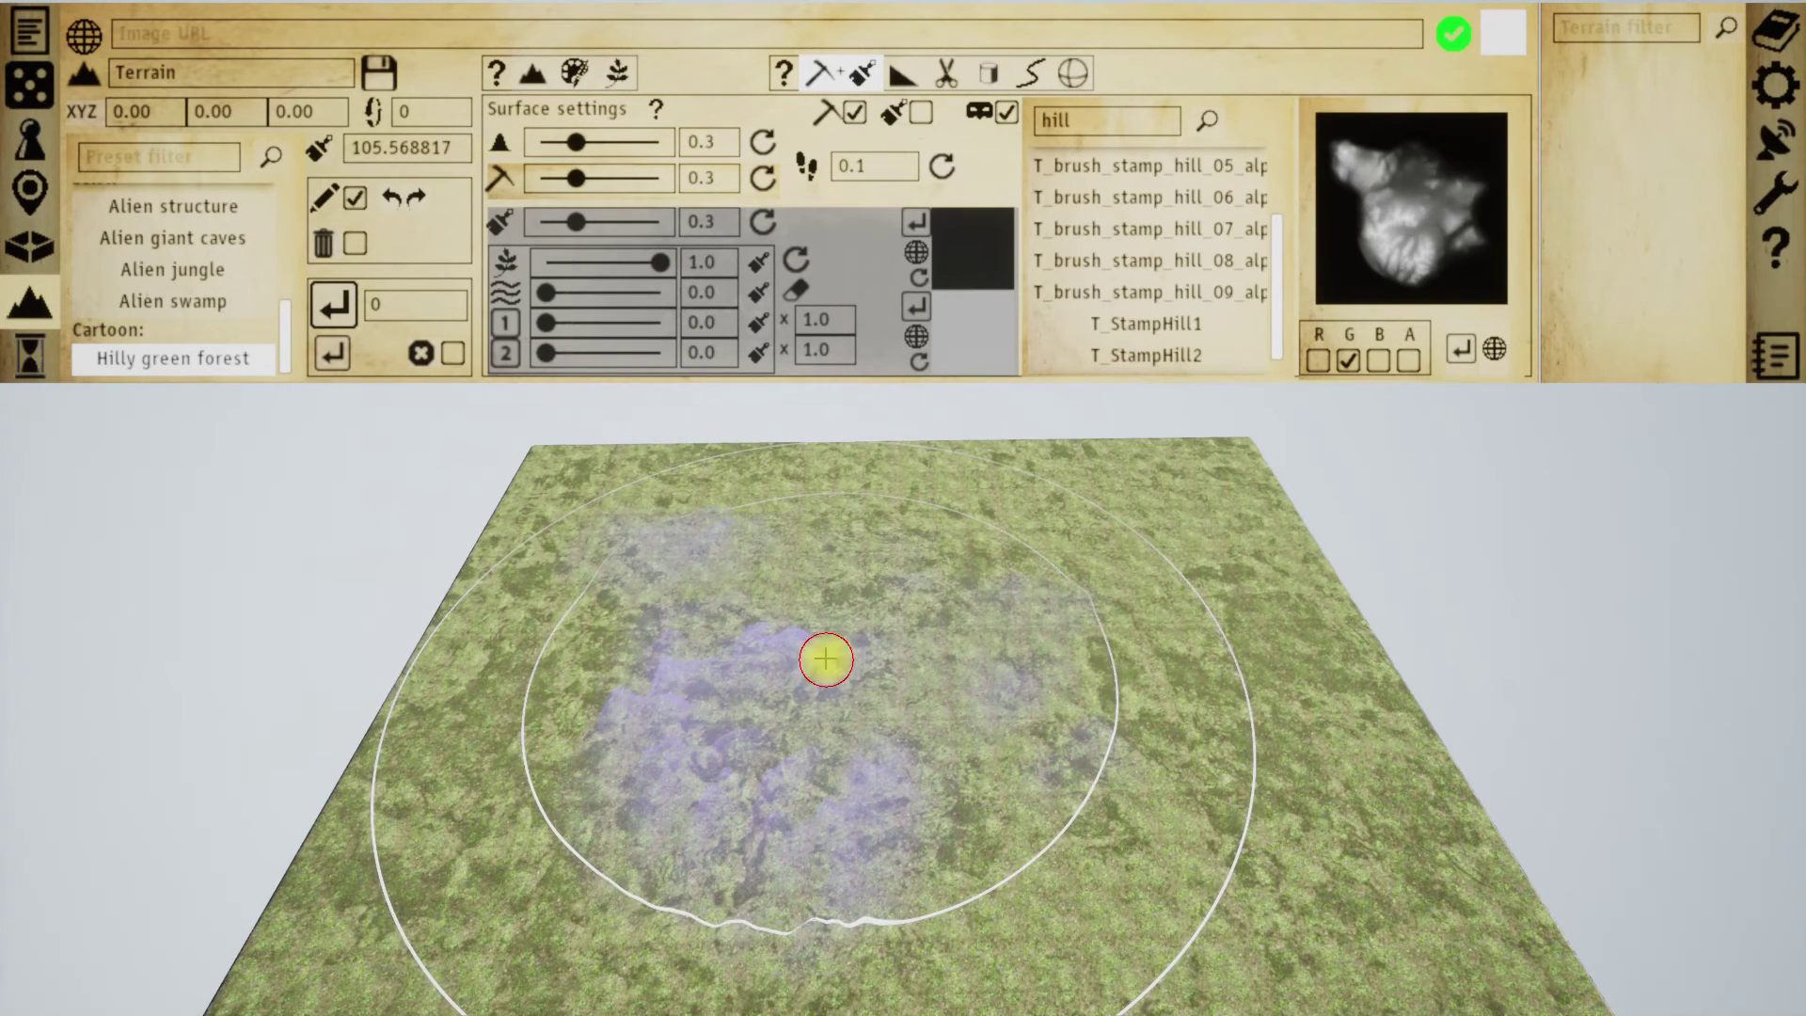
pyautogui.click(1132, 600)
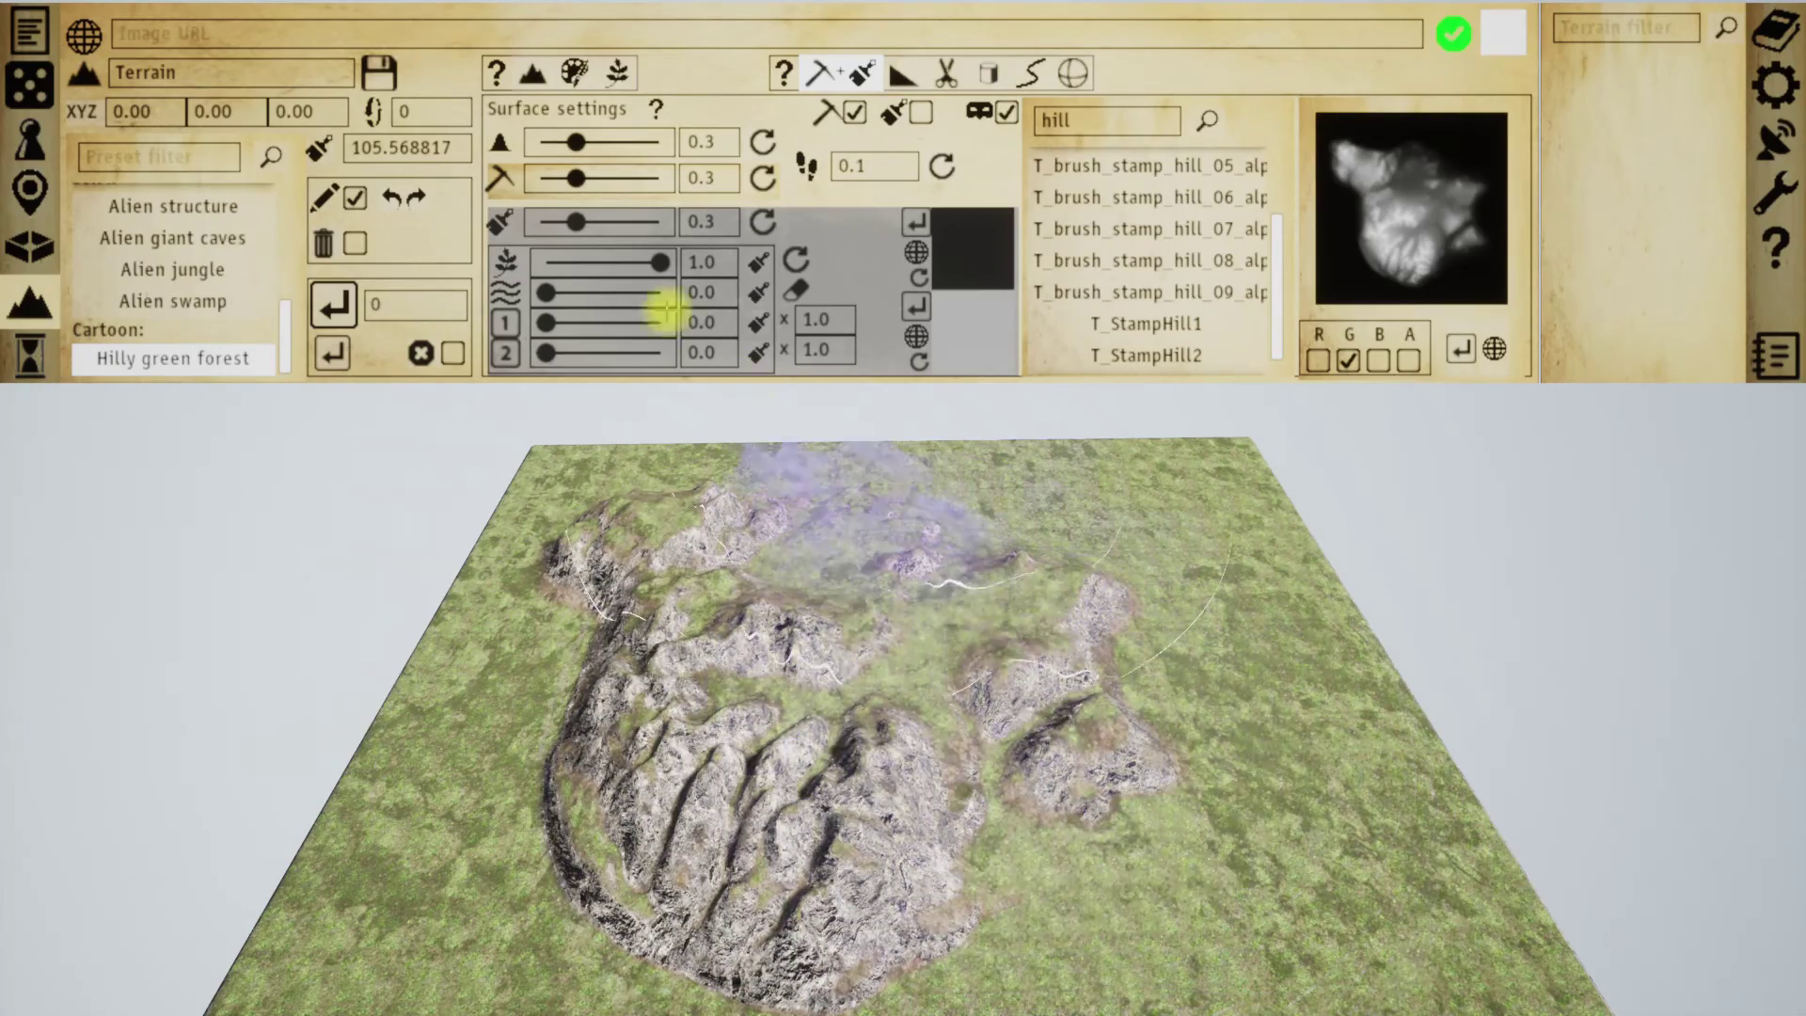
# - Turn off terrain editing and erase the stamped hills to restore the flat terrain
pyautogui.click(354, 197)
pyautogui.moveTo(948, 551)
pyautogui.mouseDown(button='right')
pyautogui.moveTo(997, 545)
pyautogui.moveTo(890, 519)
pyautogui.moveTo(1132, 520)
pyautogui.moveTo(1160, 583)
pyautogui.moveTo(1129, 576)
pyautogui.mouseUp(button='right')
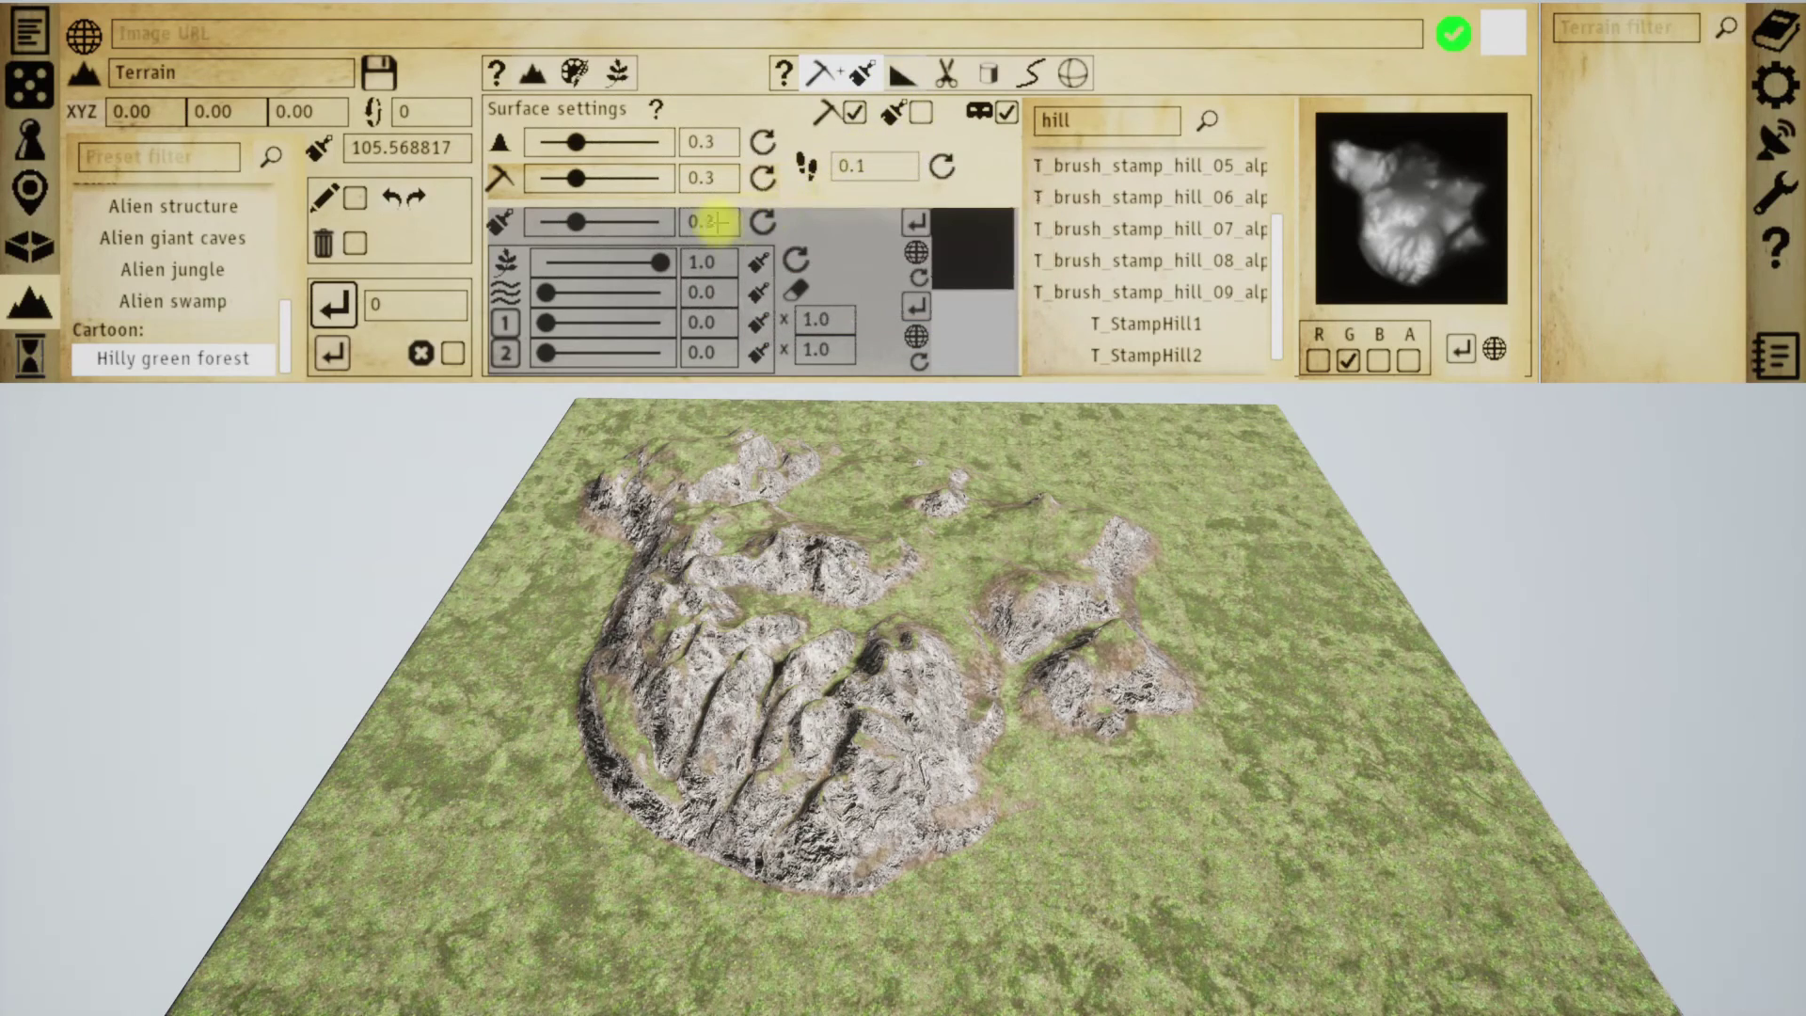
pyautogui.click(354, 241)
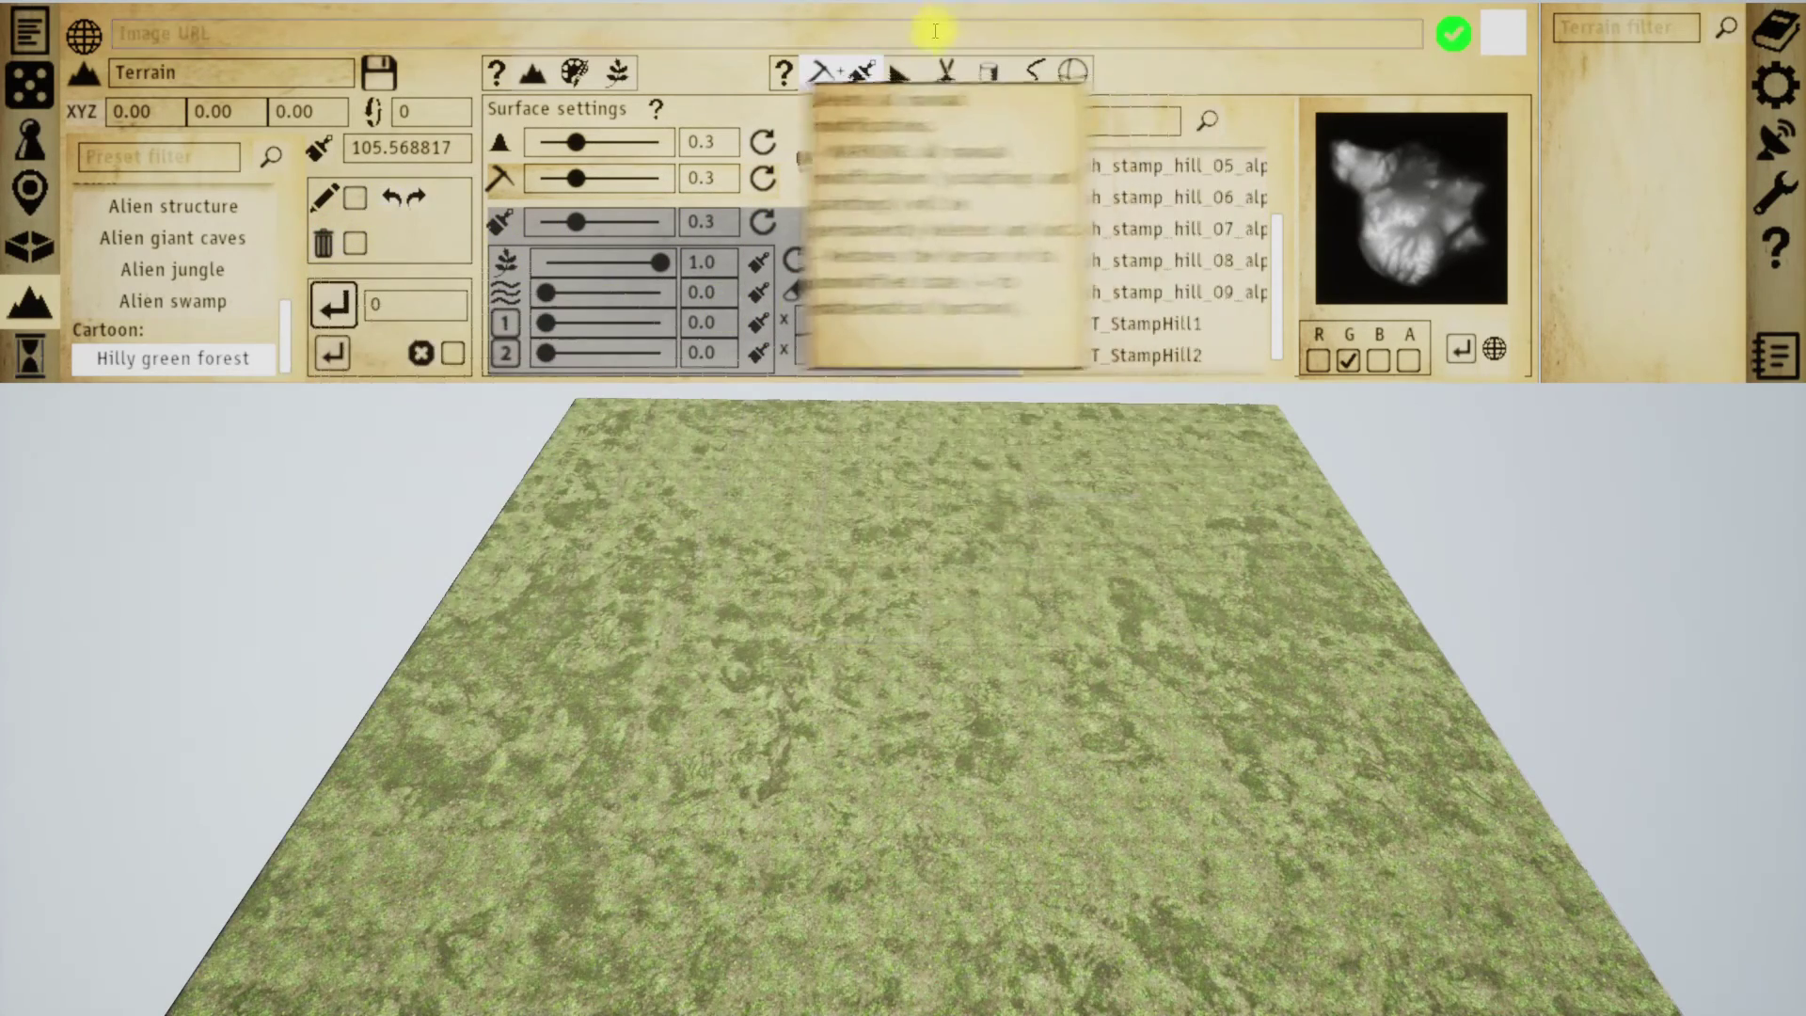
# - Enter marilyn.jpg as the image URL and load it as the brush mask
pyautogui.click(913, 39)
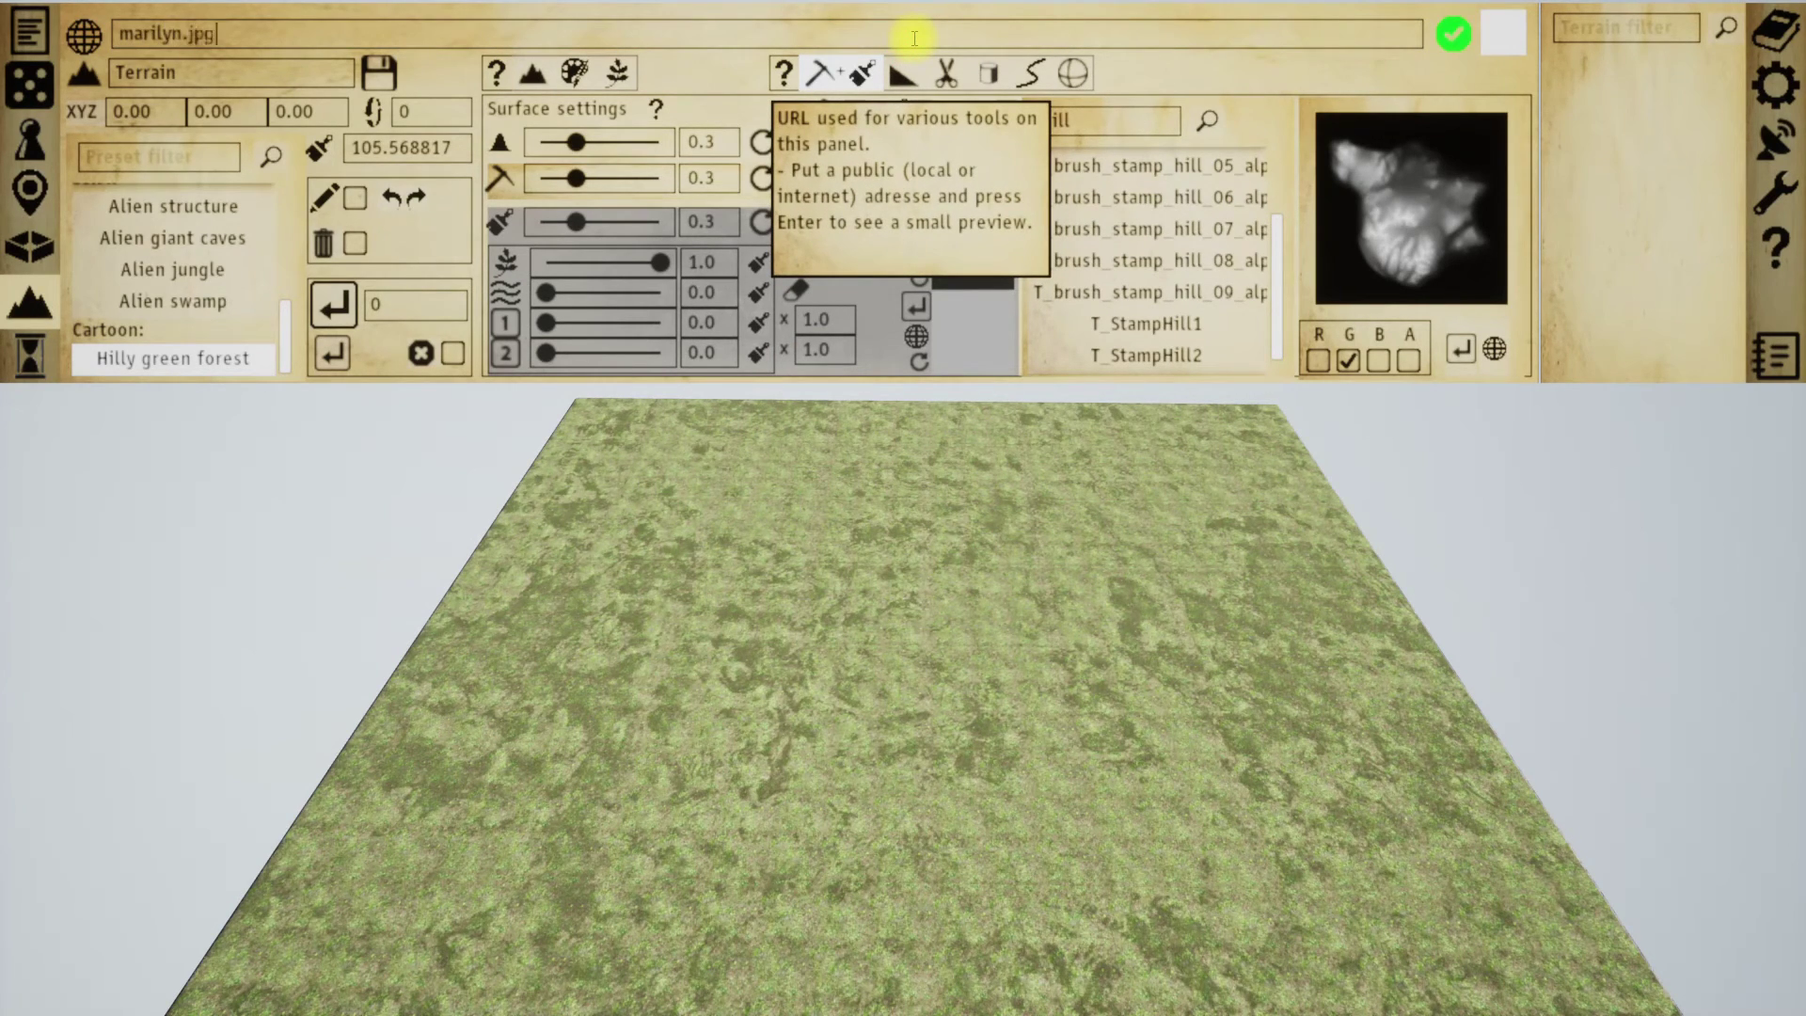
pyautogui.write('marilyn.jpg')
pyautogui.press('Return')
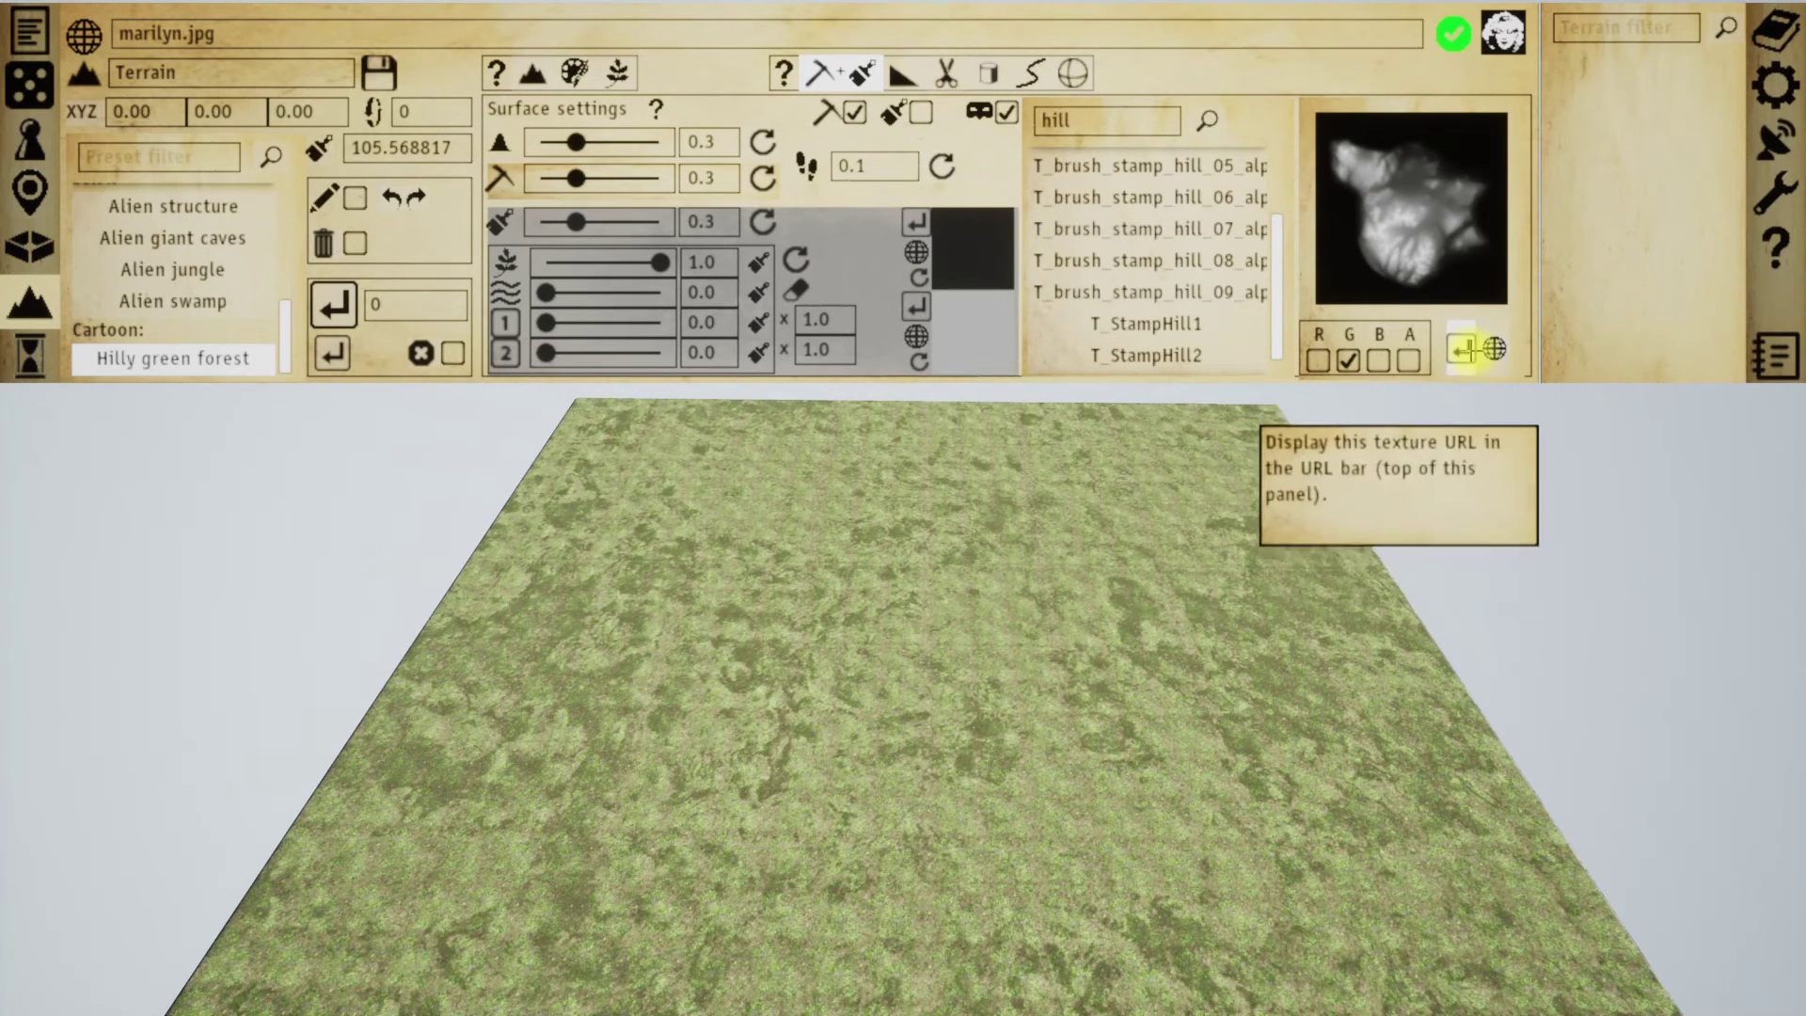
pyautogui.click(1460, 349)
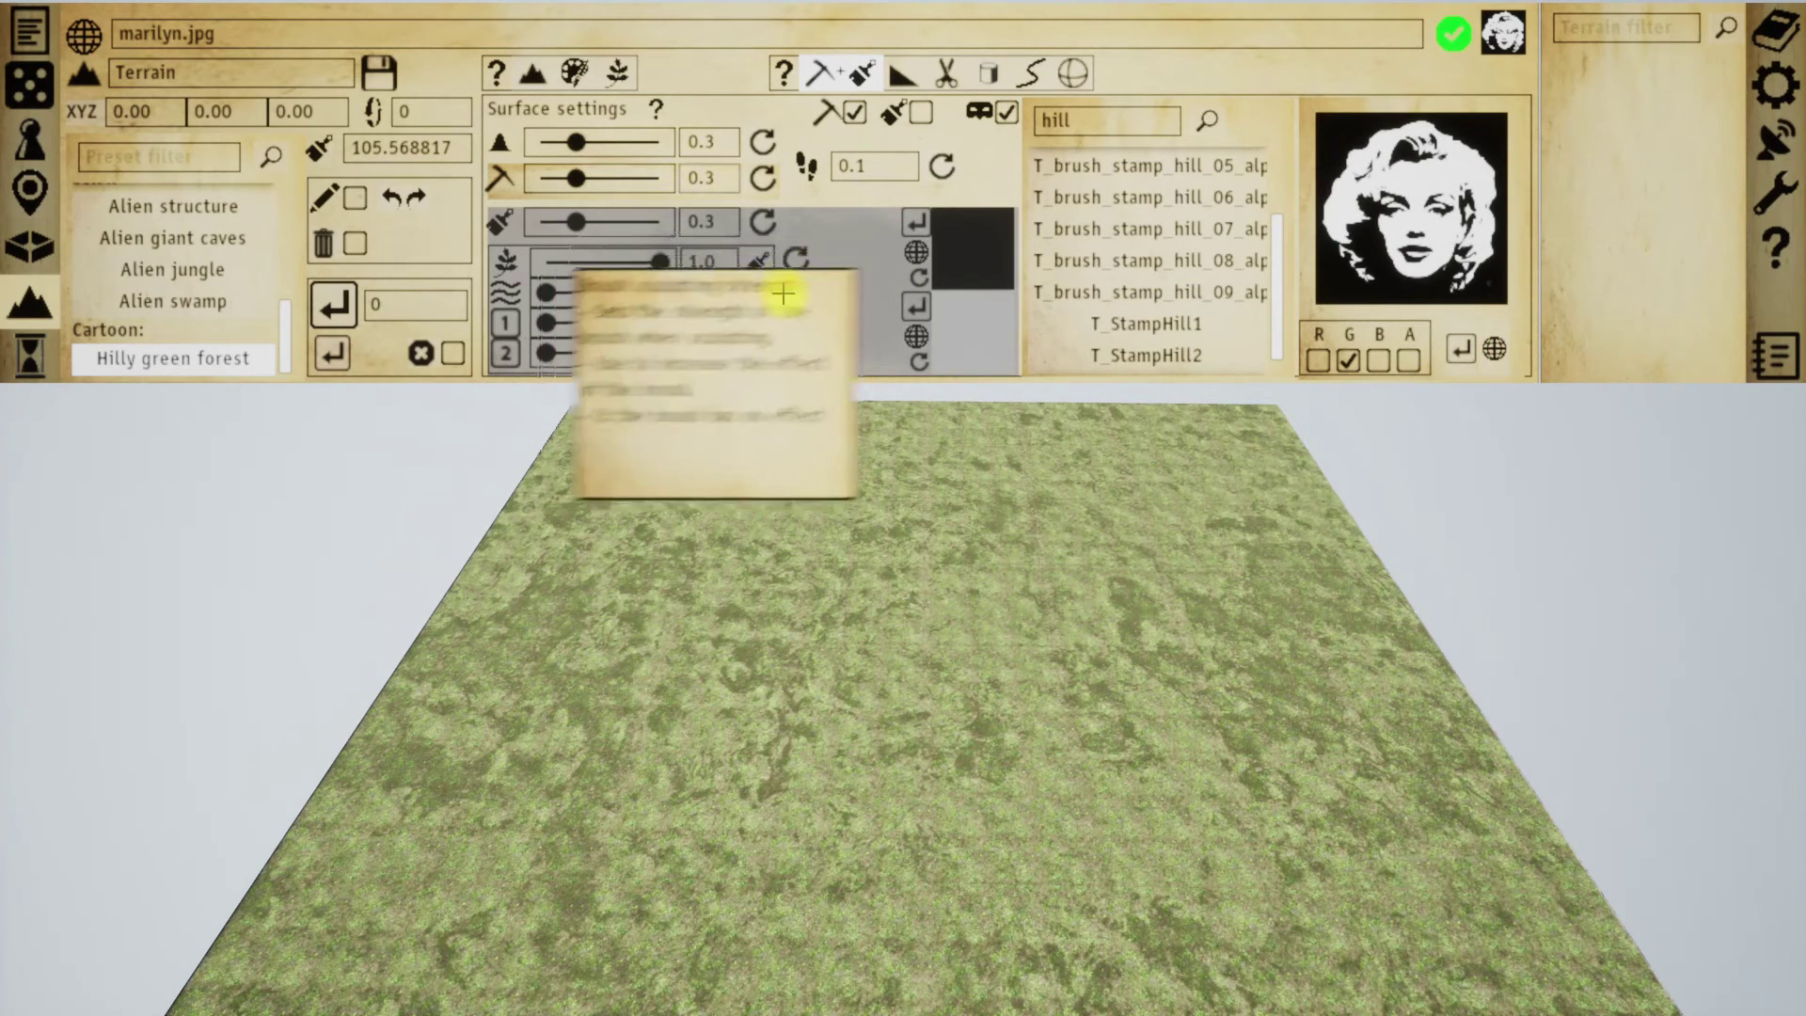
# - Re-enable terrain editing and enlarge the portrait brush to a radius of about 116 over the flat terrain
pyautogui.click(356, 196)
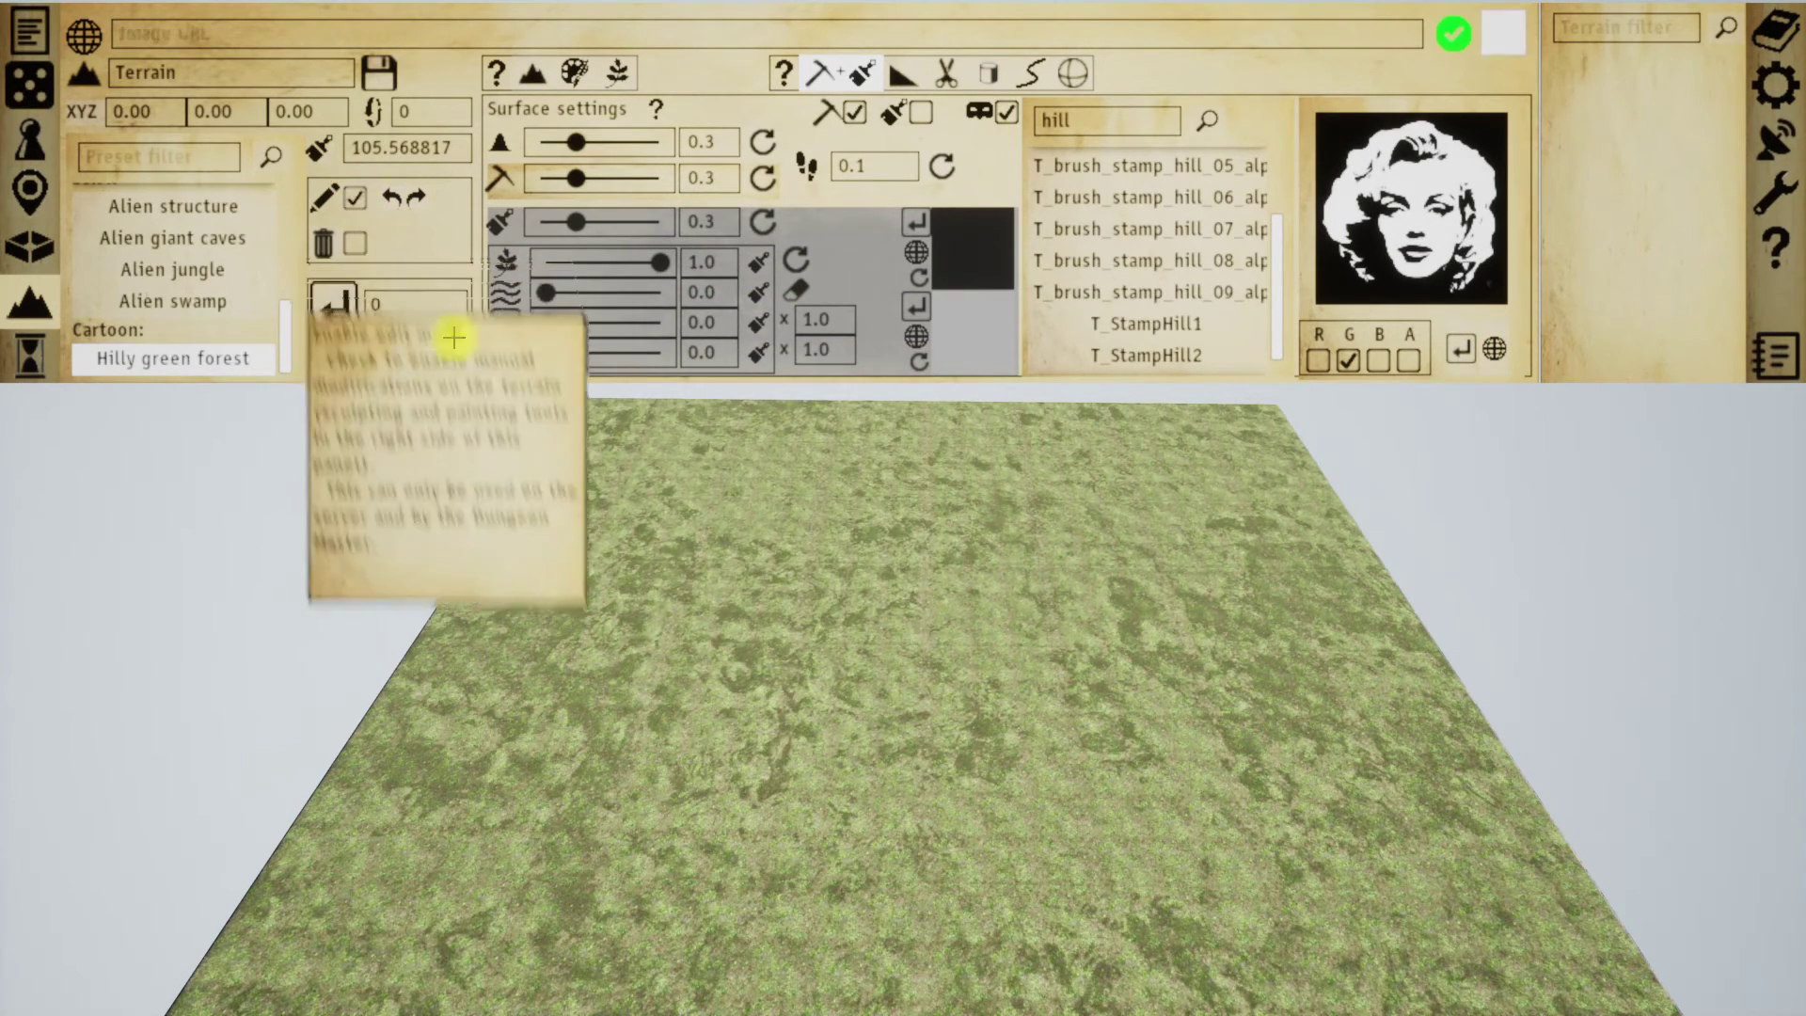
pyautogui.scroll(5, 959, 641)
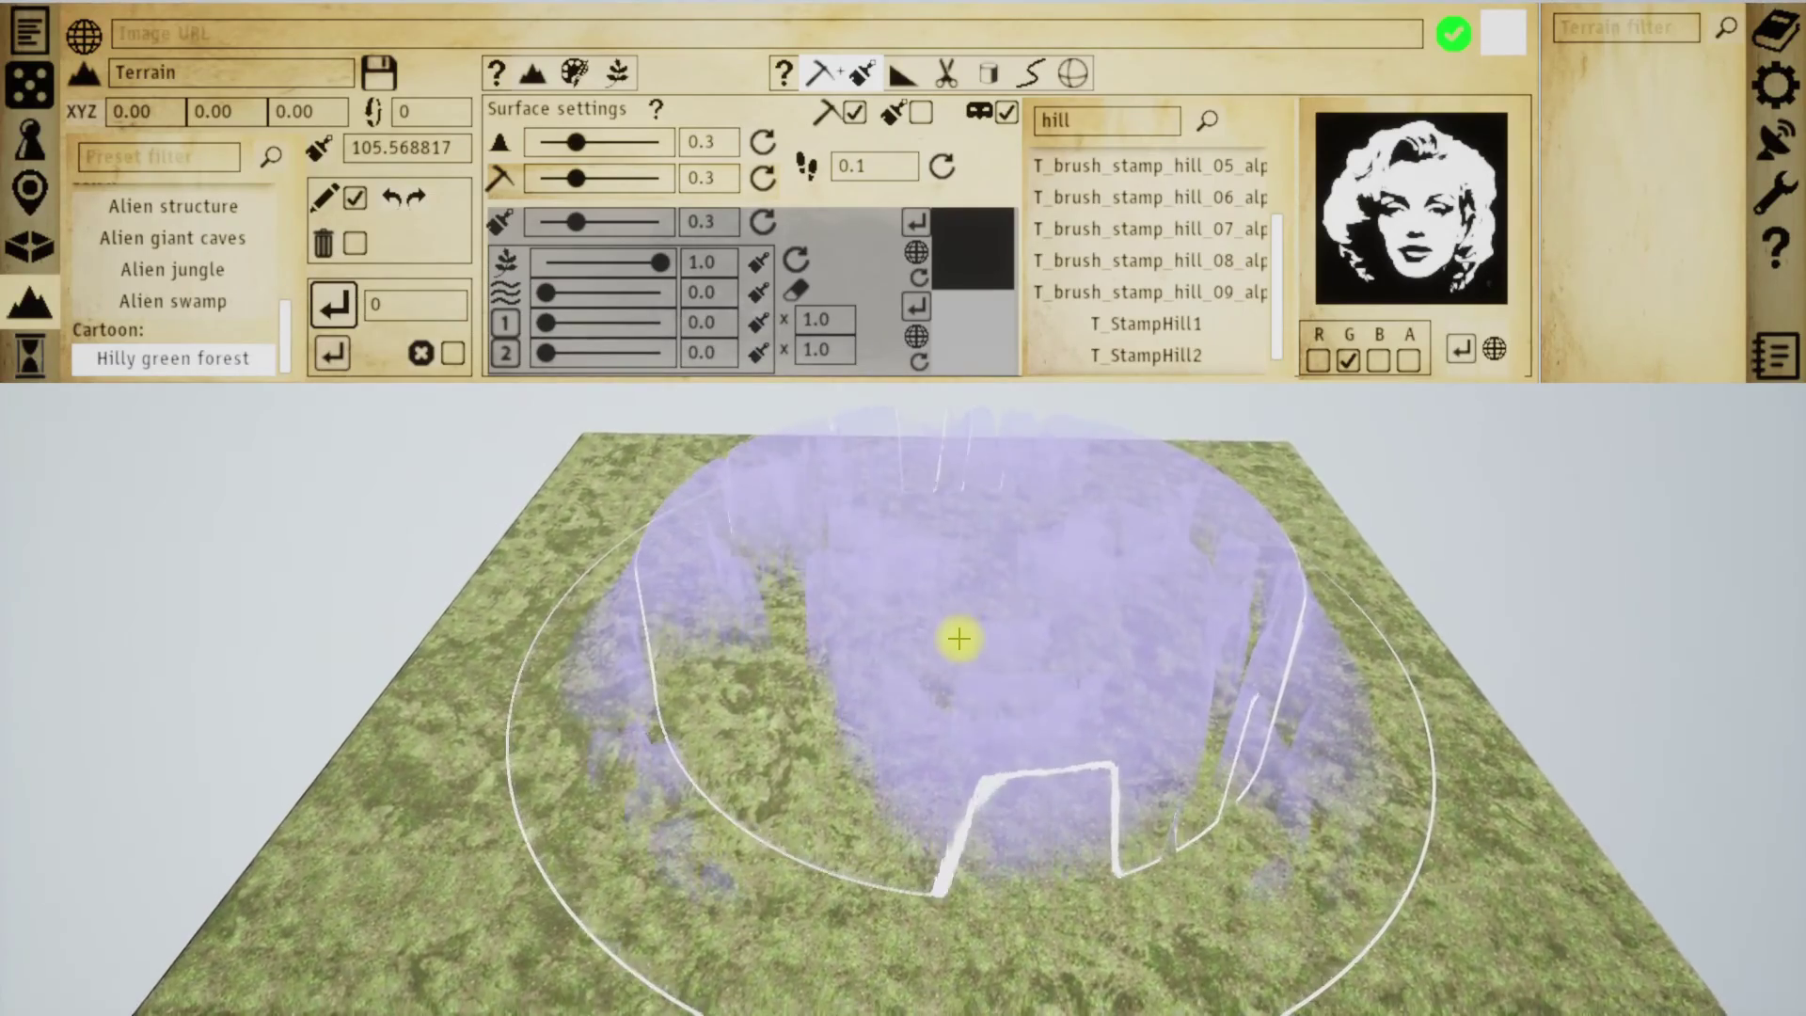
pyautogui.press('Tab')
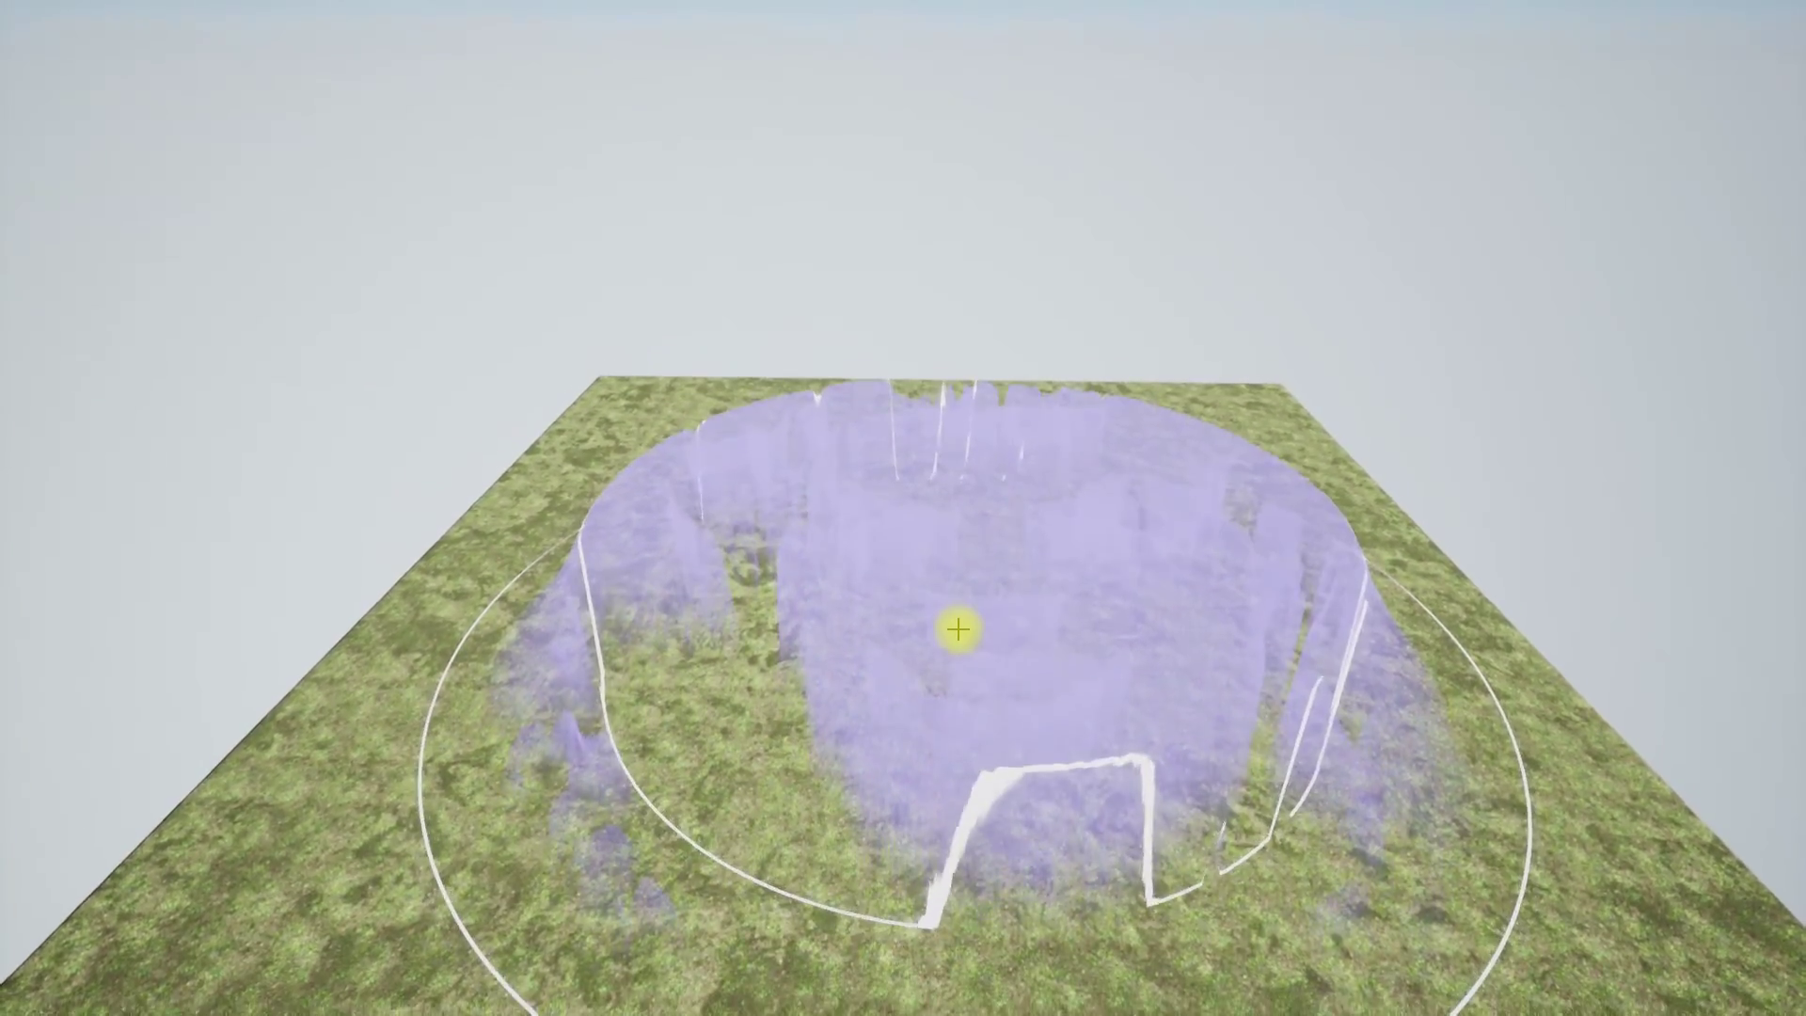
pyautogui.press('q')
pyautogui.scroll(1, 911, 492)
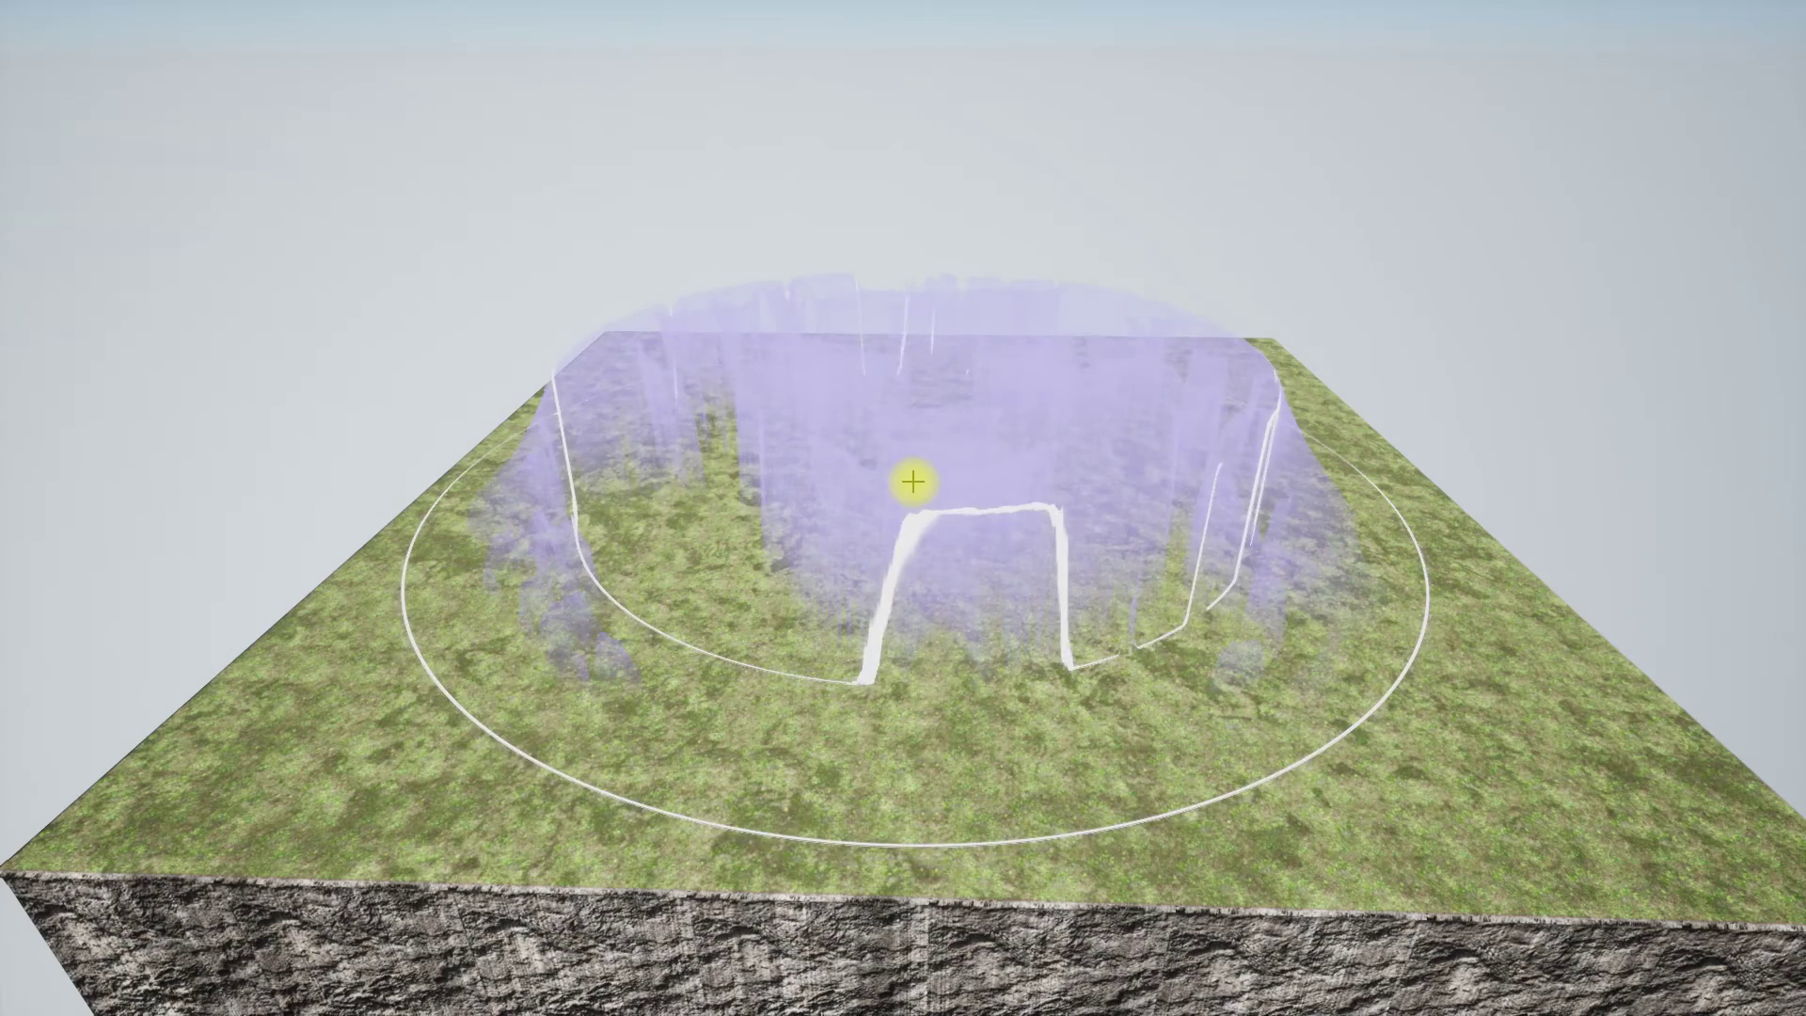
pyautogui.scroll(2, 915, 489)
pyautogui.scroll(-2, 914, 492)
pyautogui.press('Tab')
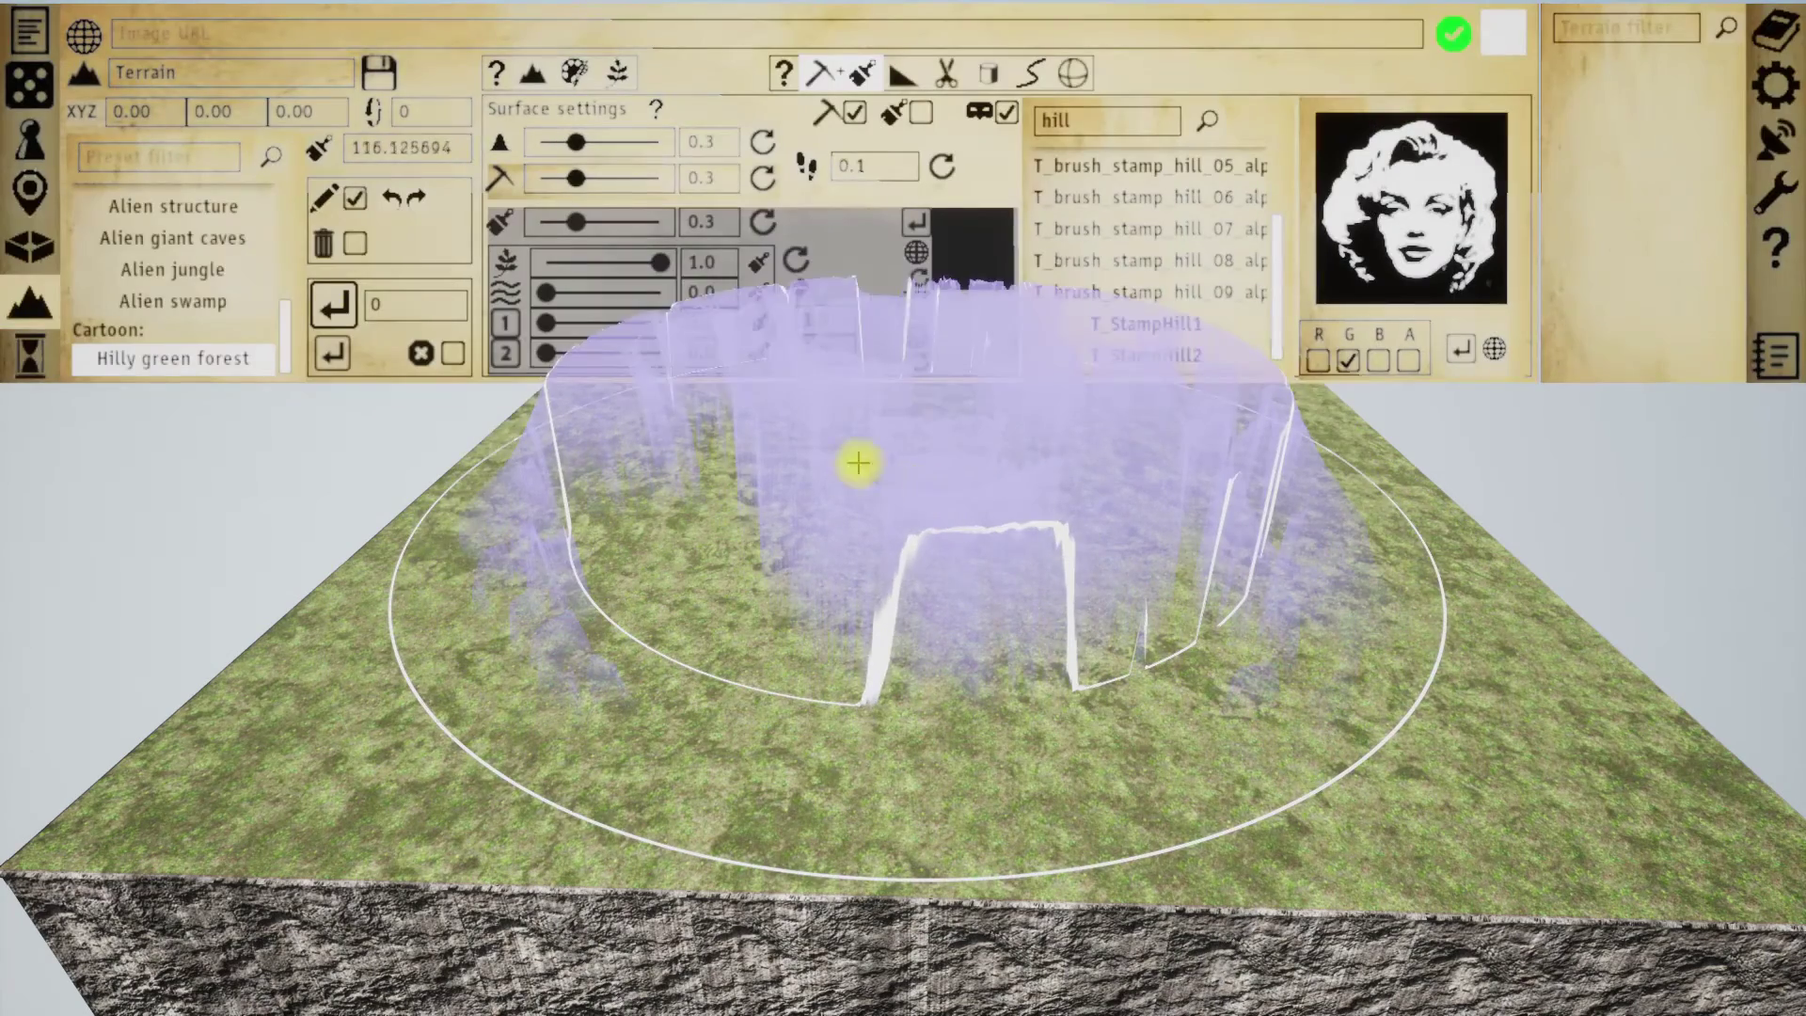
# - Set the brush falloff to 0 and stamp the portrait mask as raised cliffs across the terrain
pyautogui.click(701, 143)
pyautogui.write('0')
pyautogui.press('Return')
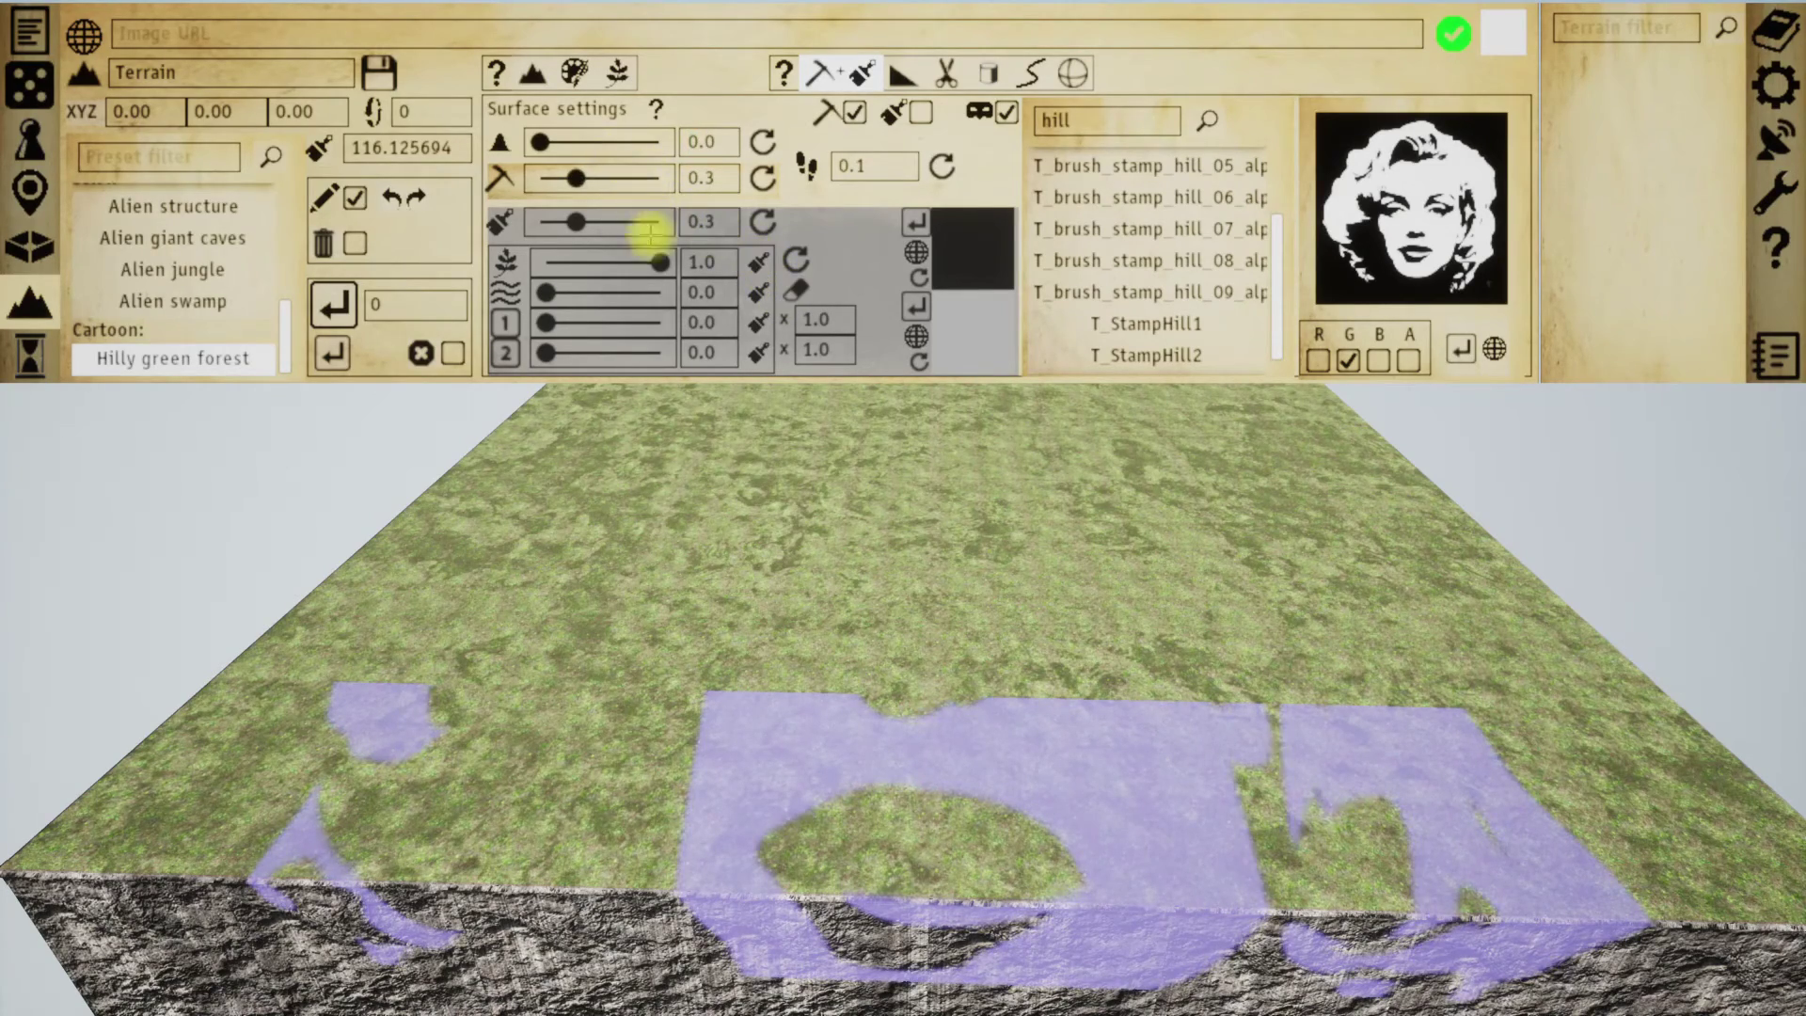
pyautogui.press('Tab')
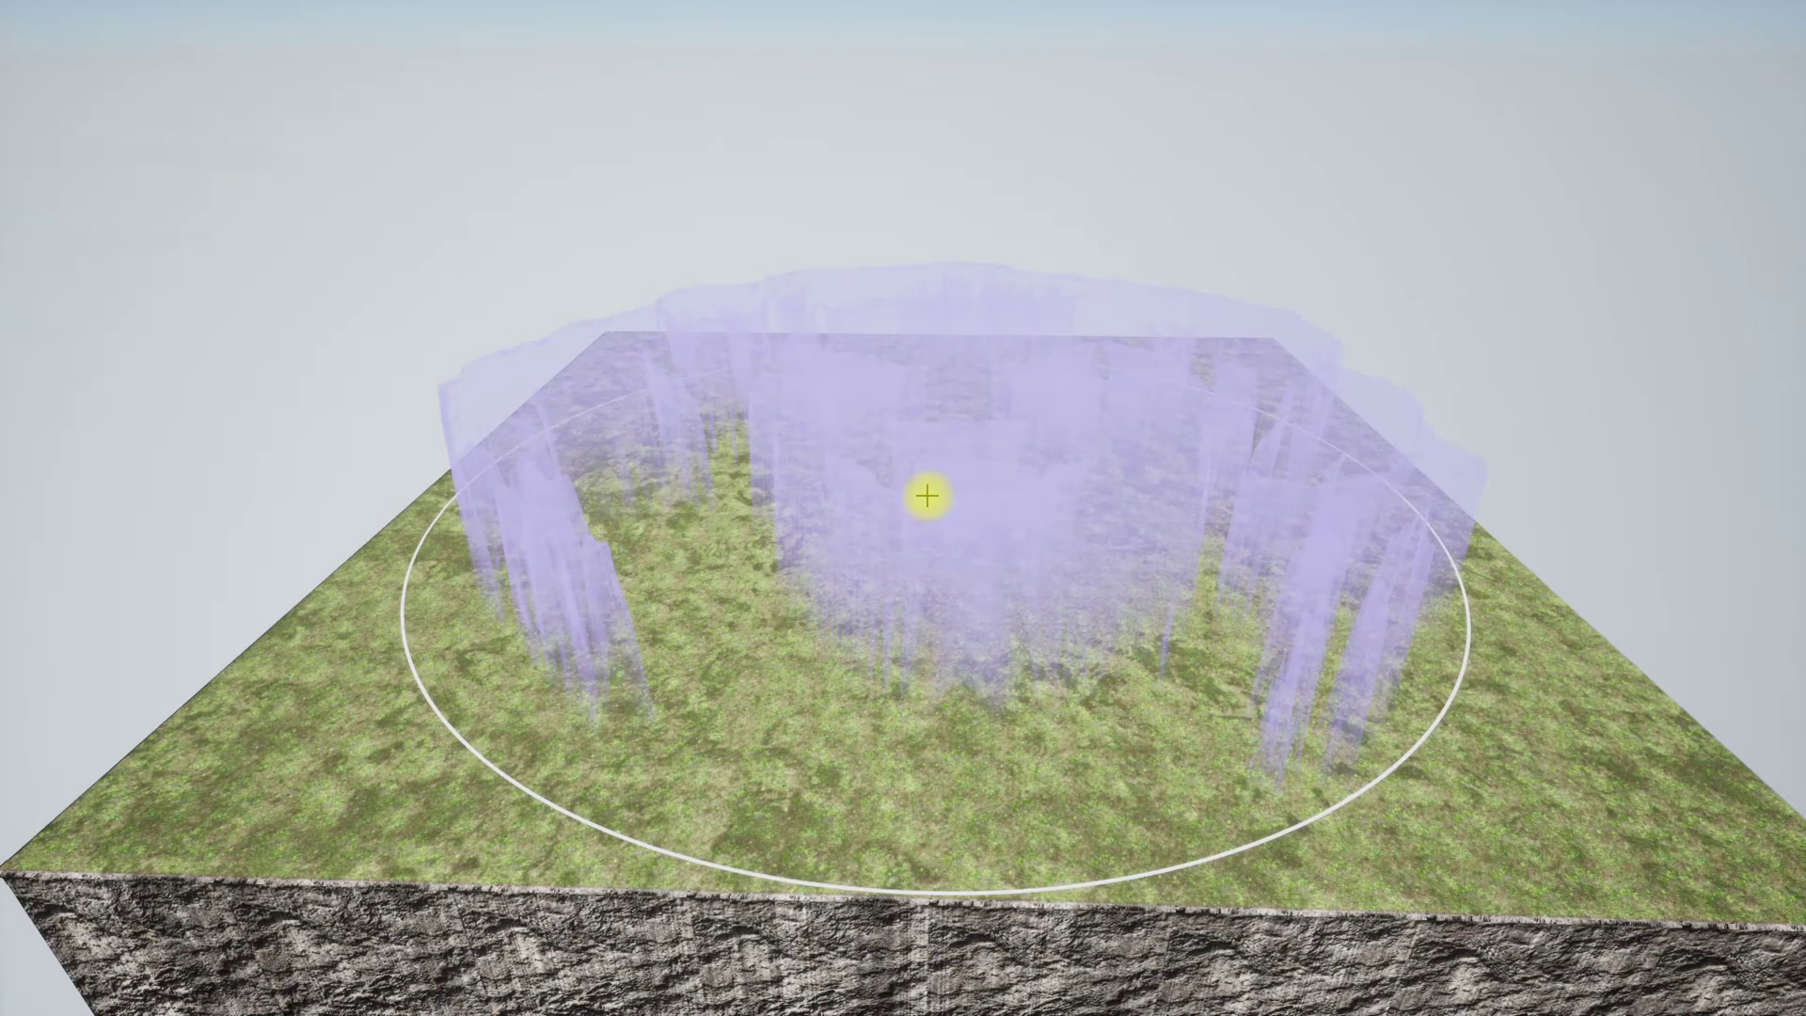
pyautogui.click(393, 121)
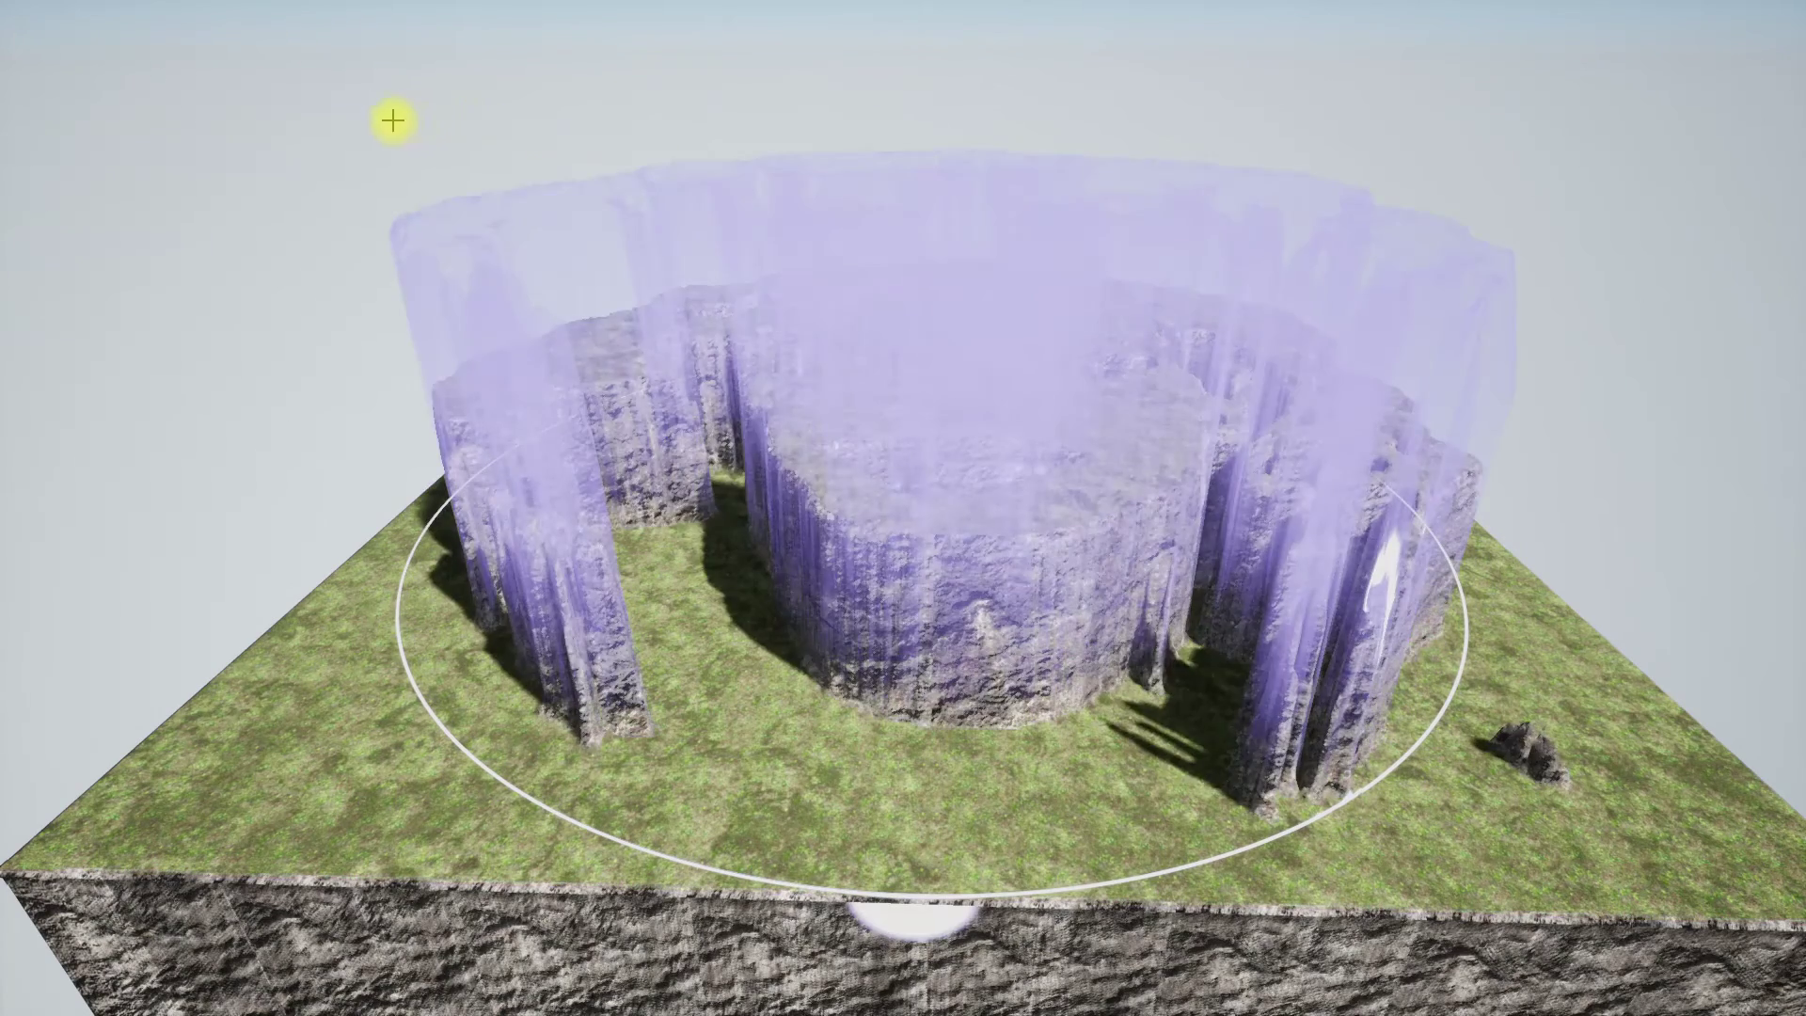
# - Turn off terrain editing and inspect the sculpted portrait from directly above and from oblique angles
pyautogui.press('Tab')
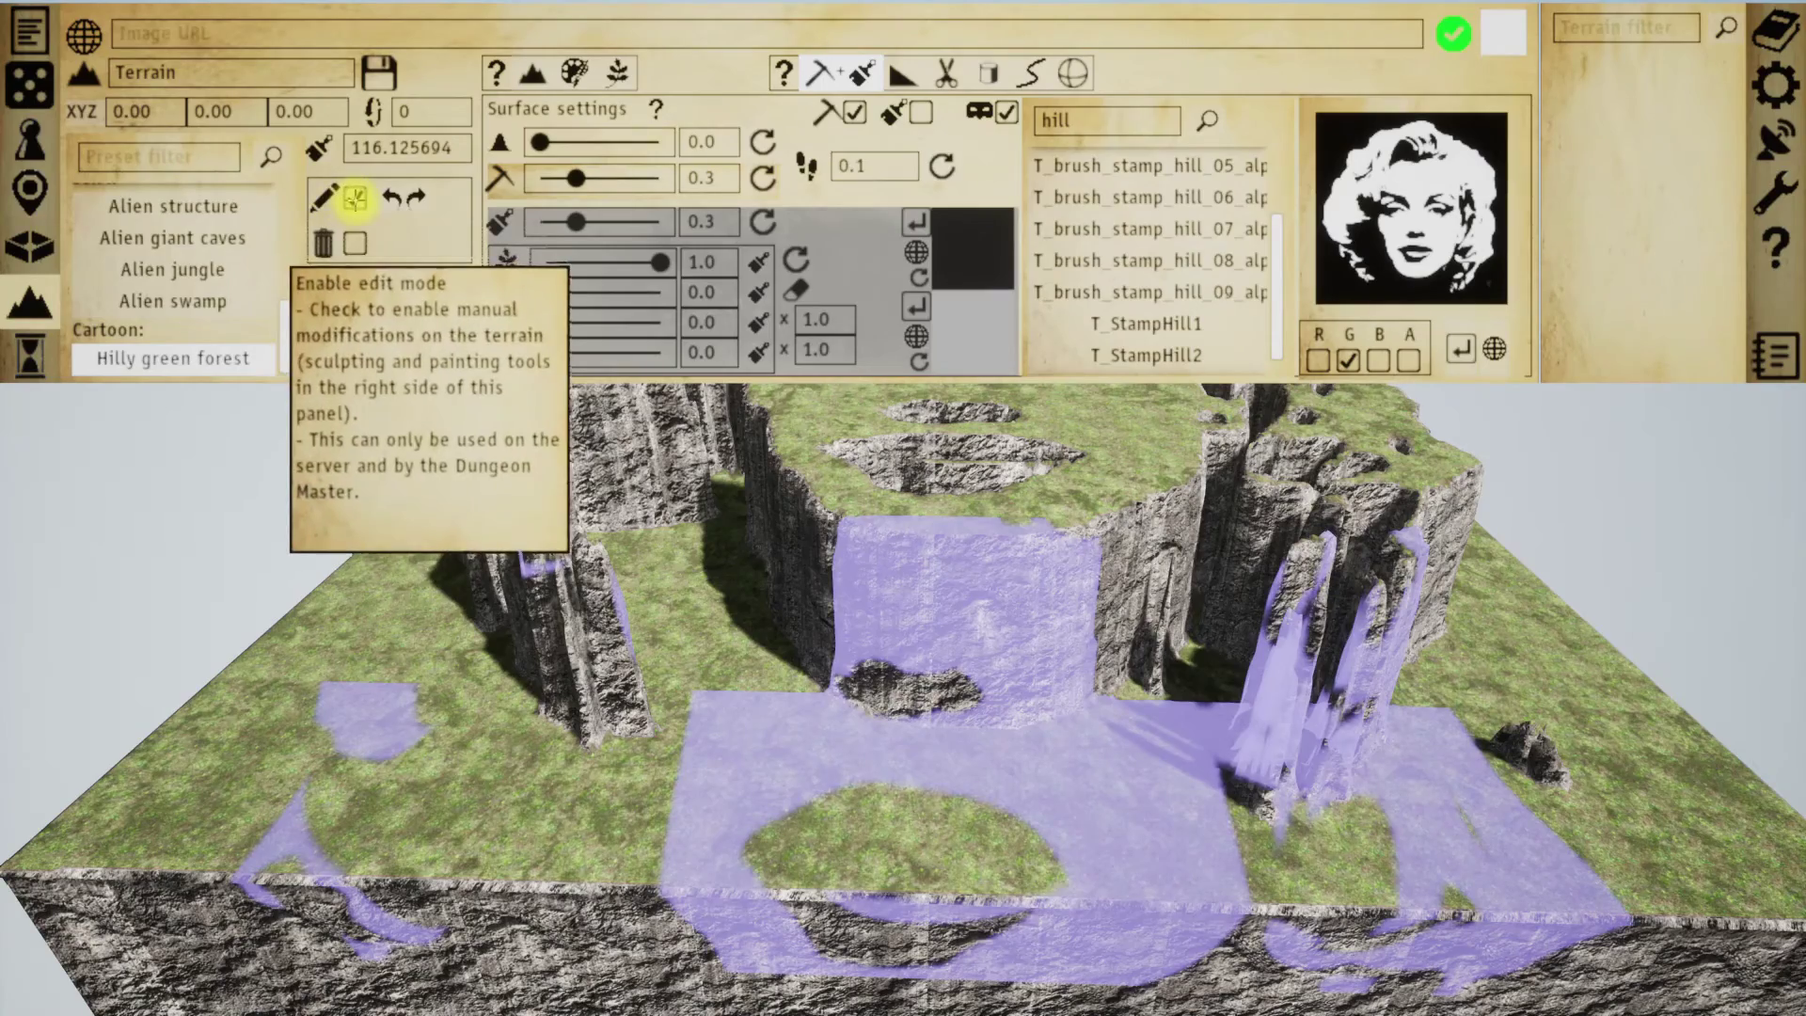
pyautogui.click(356, 197)
pyautogui.press('Tab')
pyautogui.moveTo(718, 492)
pyautogui.mouseDown(button='right')
pyautogui.moveTo(669, 455)
pyautogui.moveTo(827, 492)
pyautogui.moveTo(762, 455)
pyautogui.moveTo(891, 420)
pyautogui.moveTo(996, 536)
pyautogui.moveTo(1019, 625)
pyautogui.moveTo(991, 678)
pyautogui.moveTo(1032, 679)
pyautogui.moveTo(1010, 686)
pyautogui.mouseUp(button='right')
pyautogui.press('w')
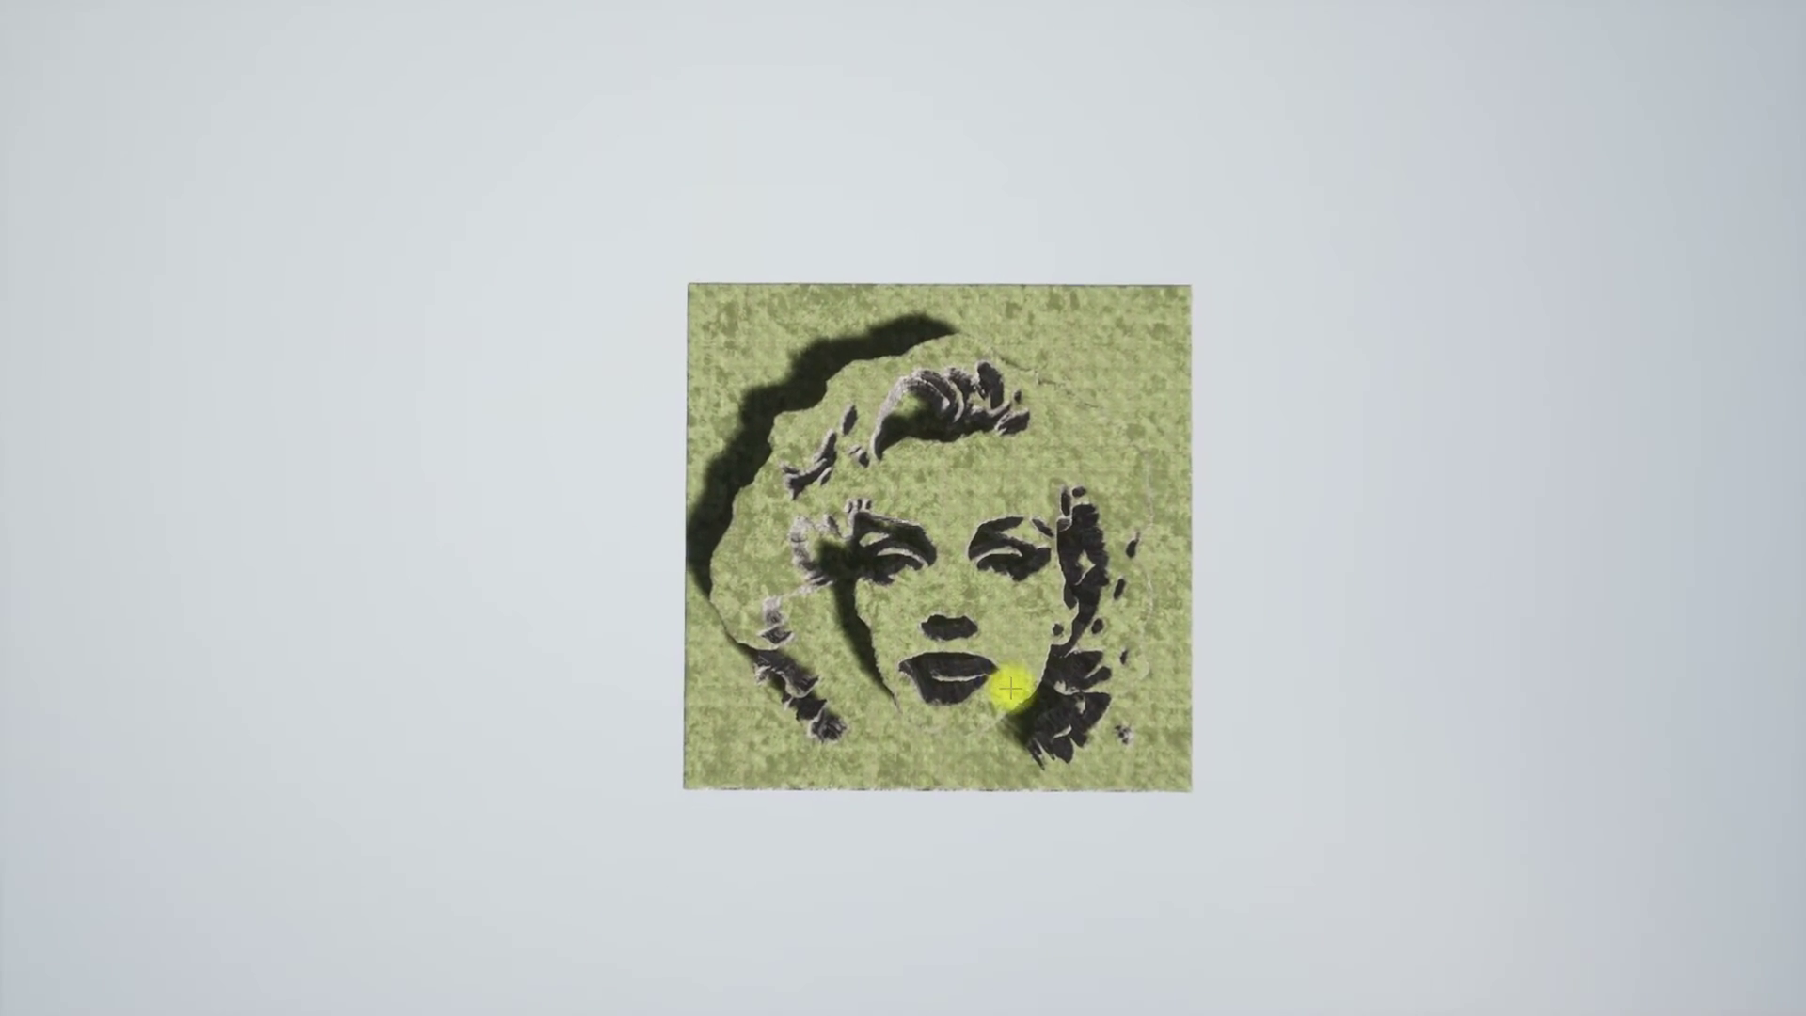
pyautogui.press('Tab')
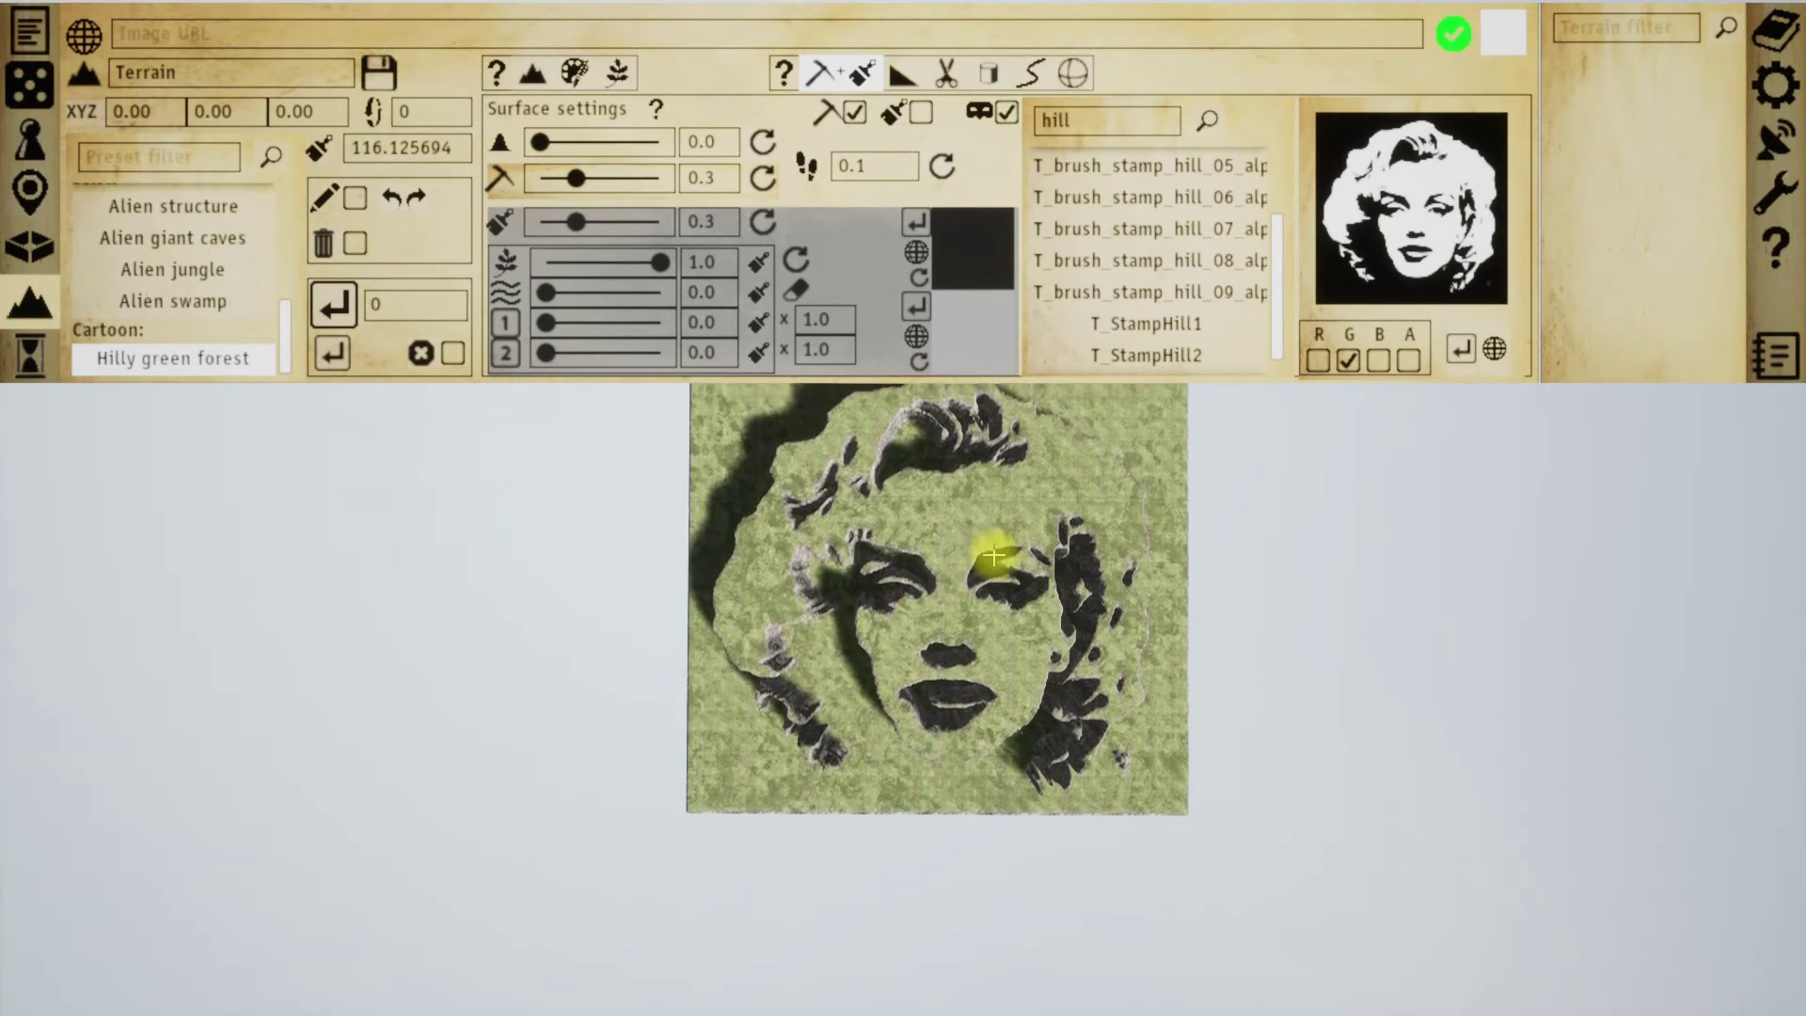
pyautogui.moveTo(1002, 563)
pyautogui.mouseDown(button='right')
pyautogui.moveTo(952, 512)
pyautogui.moveTo(944, 408)
pyautogui.moveTo(905, 519)
pyautogui.moveTo(1028, 463)
pyautogui.mouseUp(button='right')
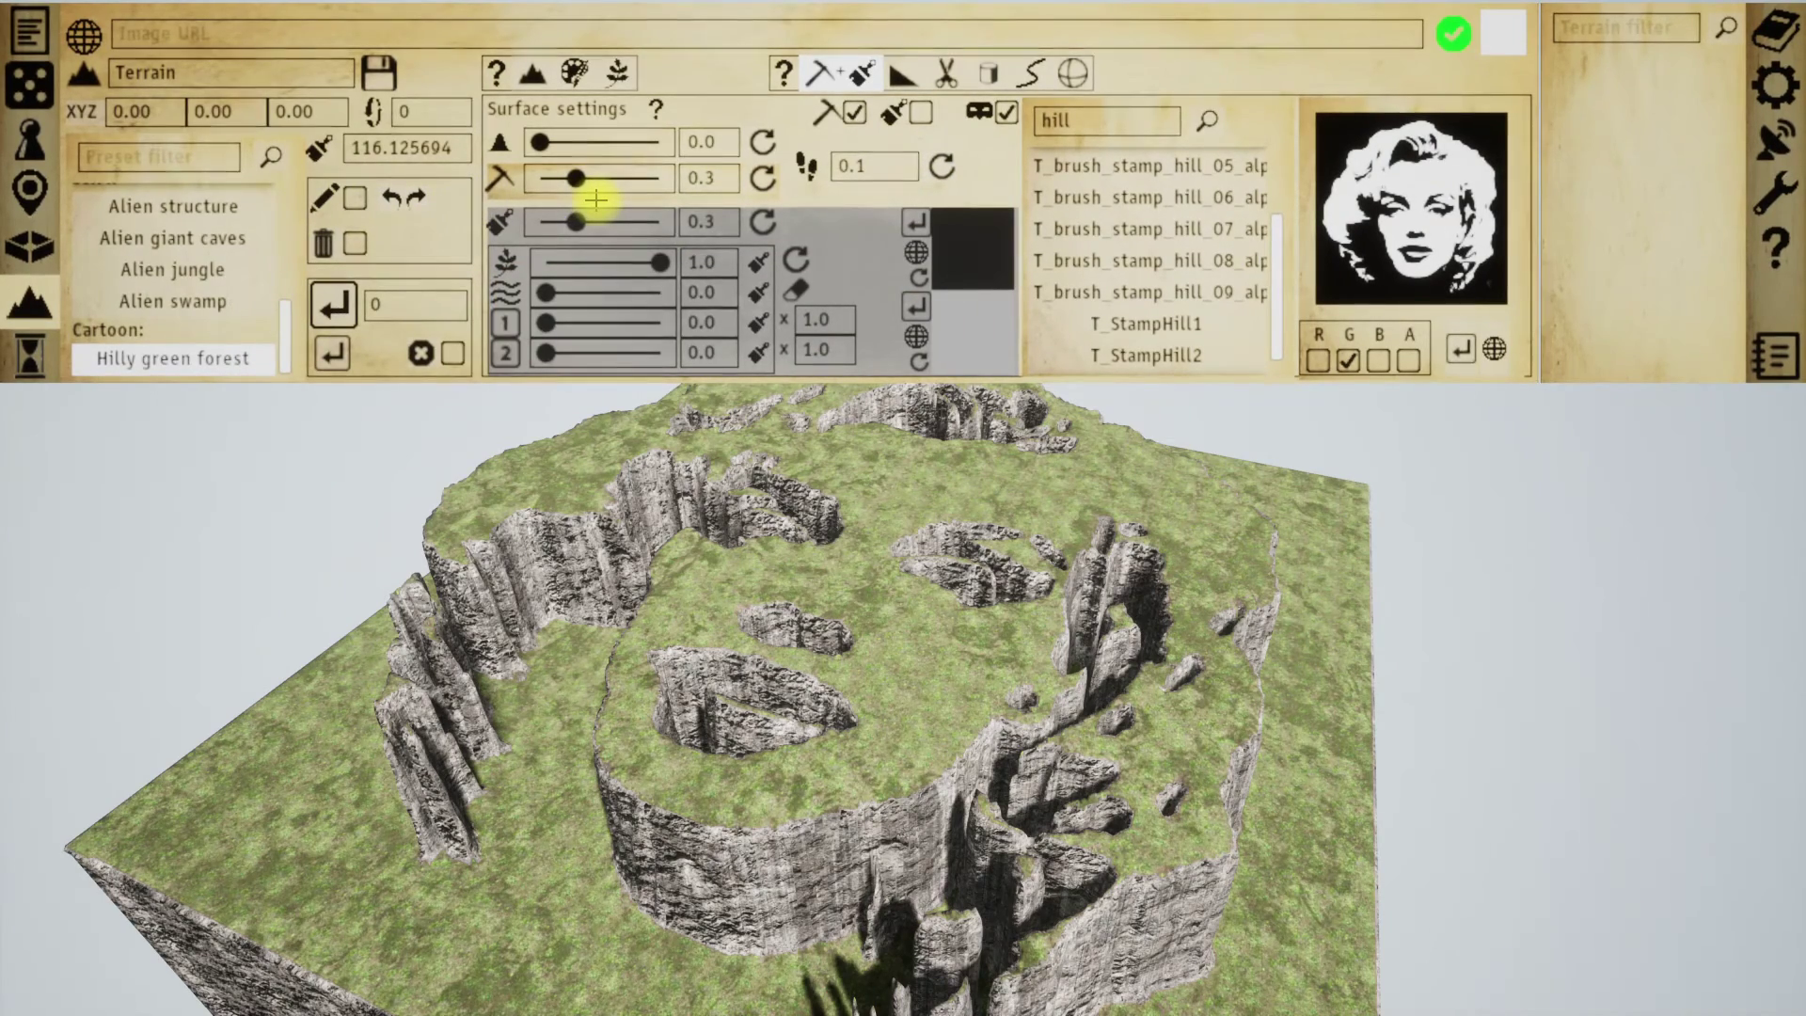
pyautogui.moveTo(763, 621); pyautogui.dragTo(837, 640, button='right')
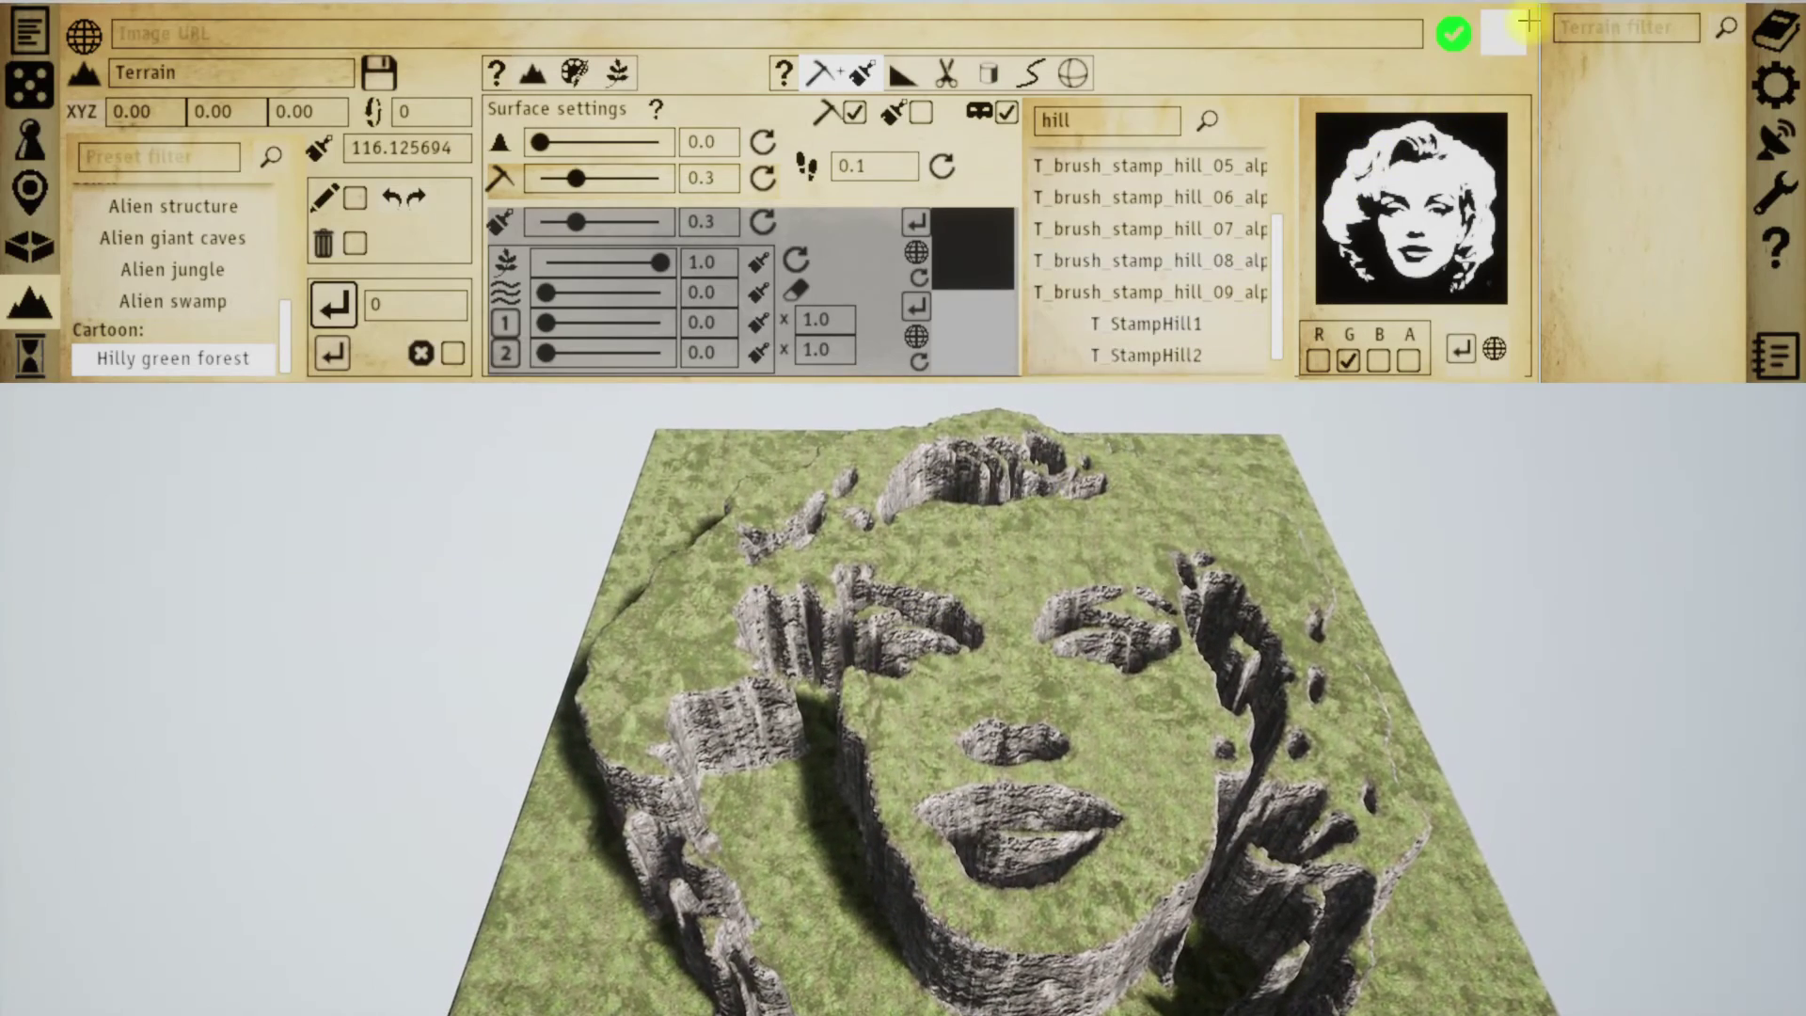
# - Reload the scene's initial state and reopen the terrain settings
pyautogui.click(1775, 94)
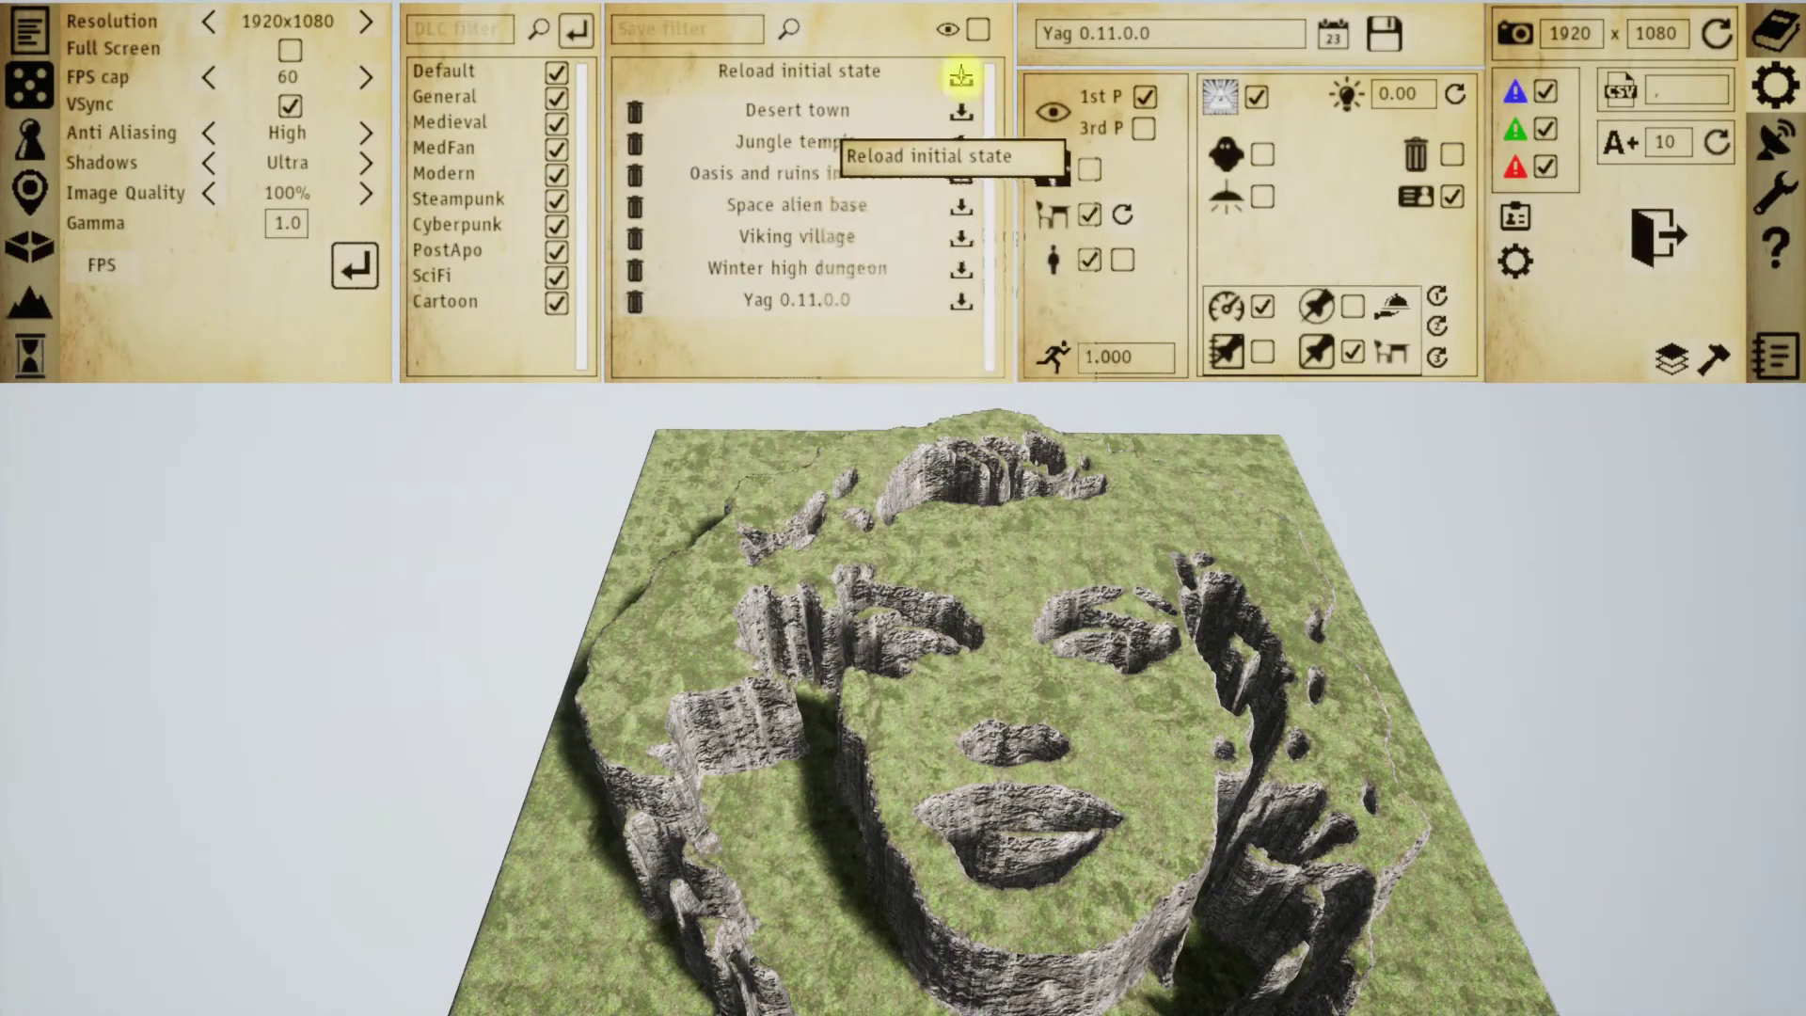
pyautogui.click(960, 76)
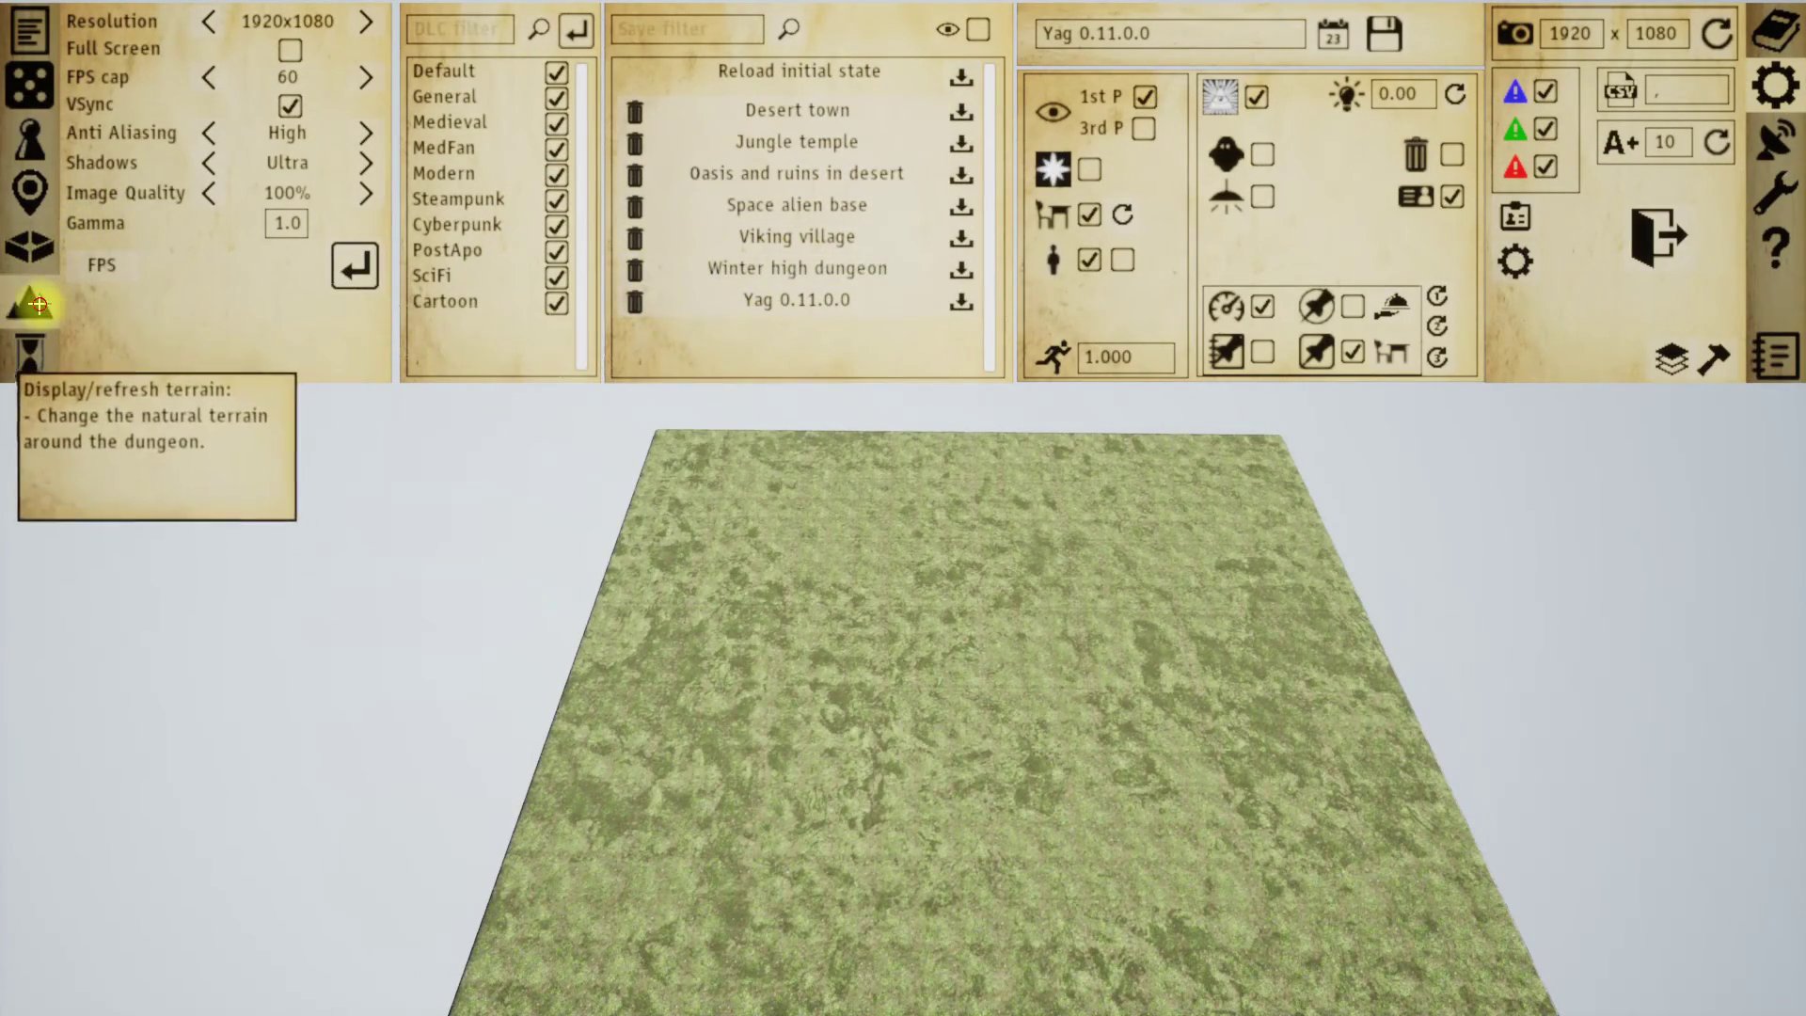
pyautogui.click(30, 302)
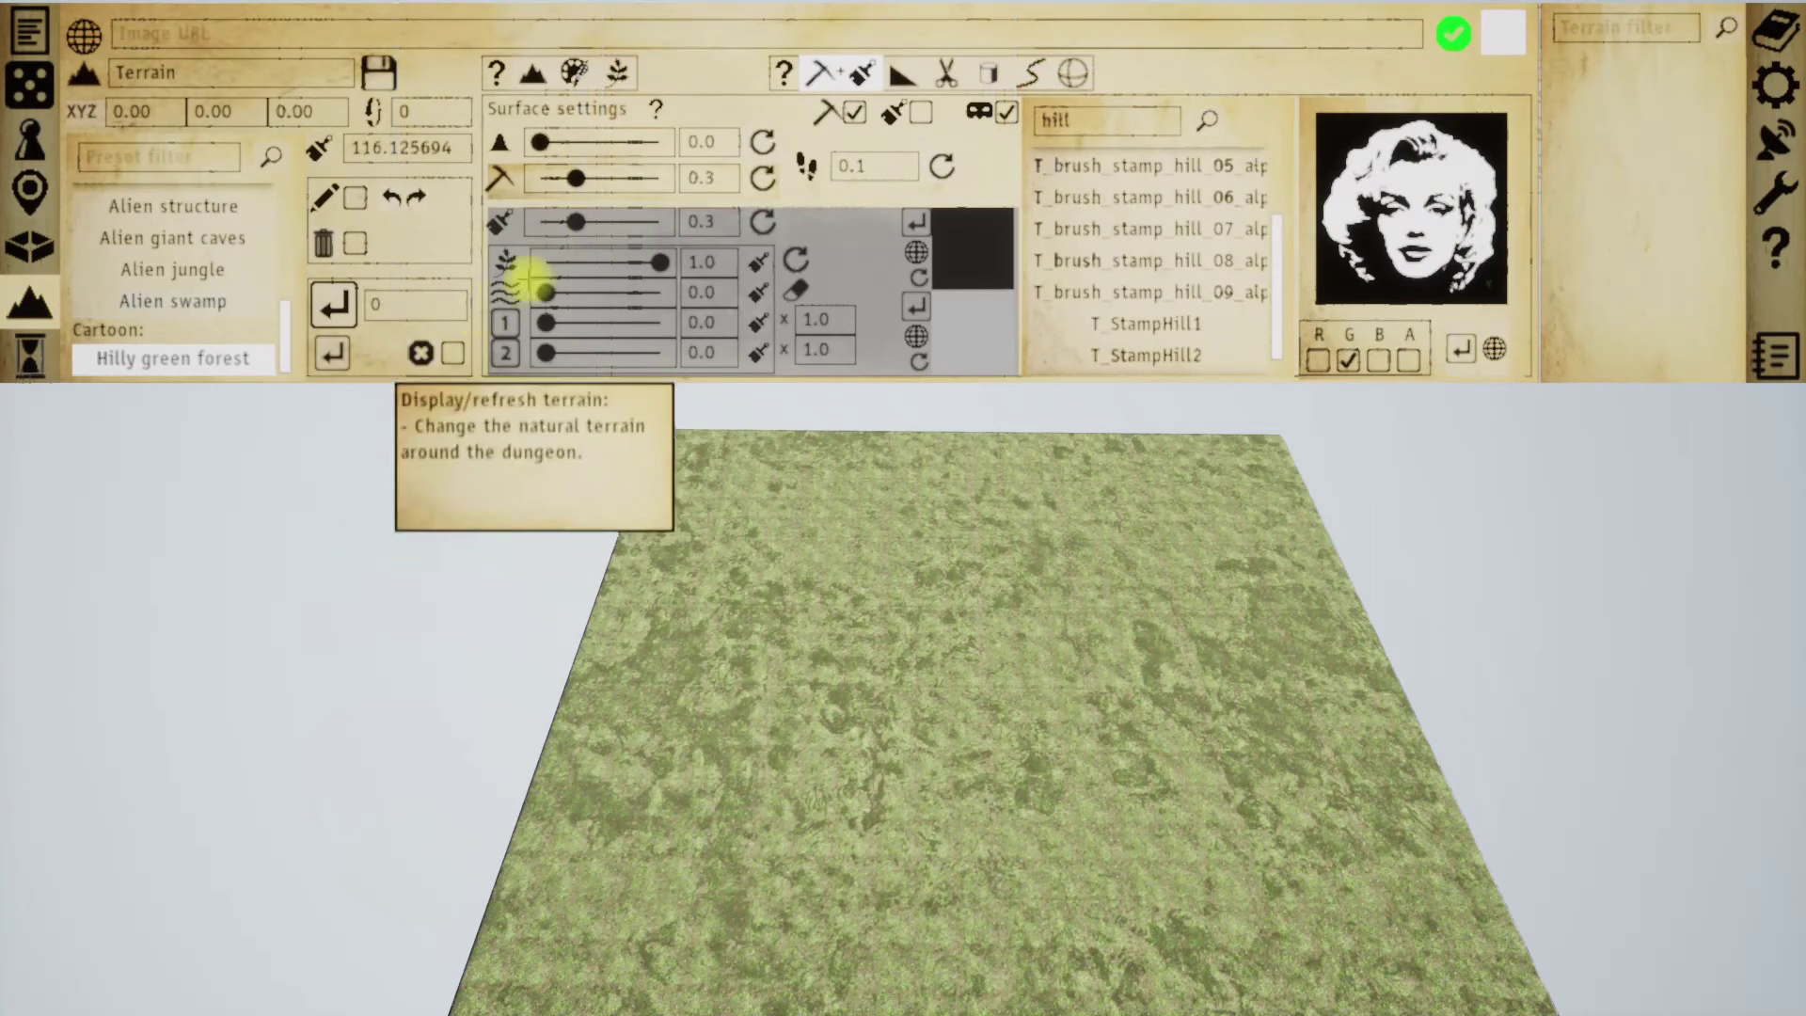
# - Choose the Pine forest foliage and recompute the terrain with it
pyautogui.click(619, 70)
pyautogui.click(796, 323)
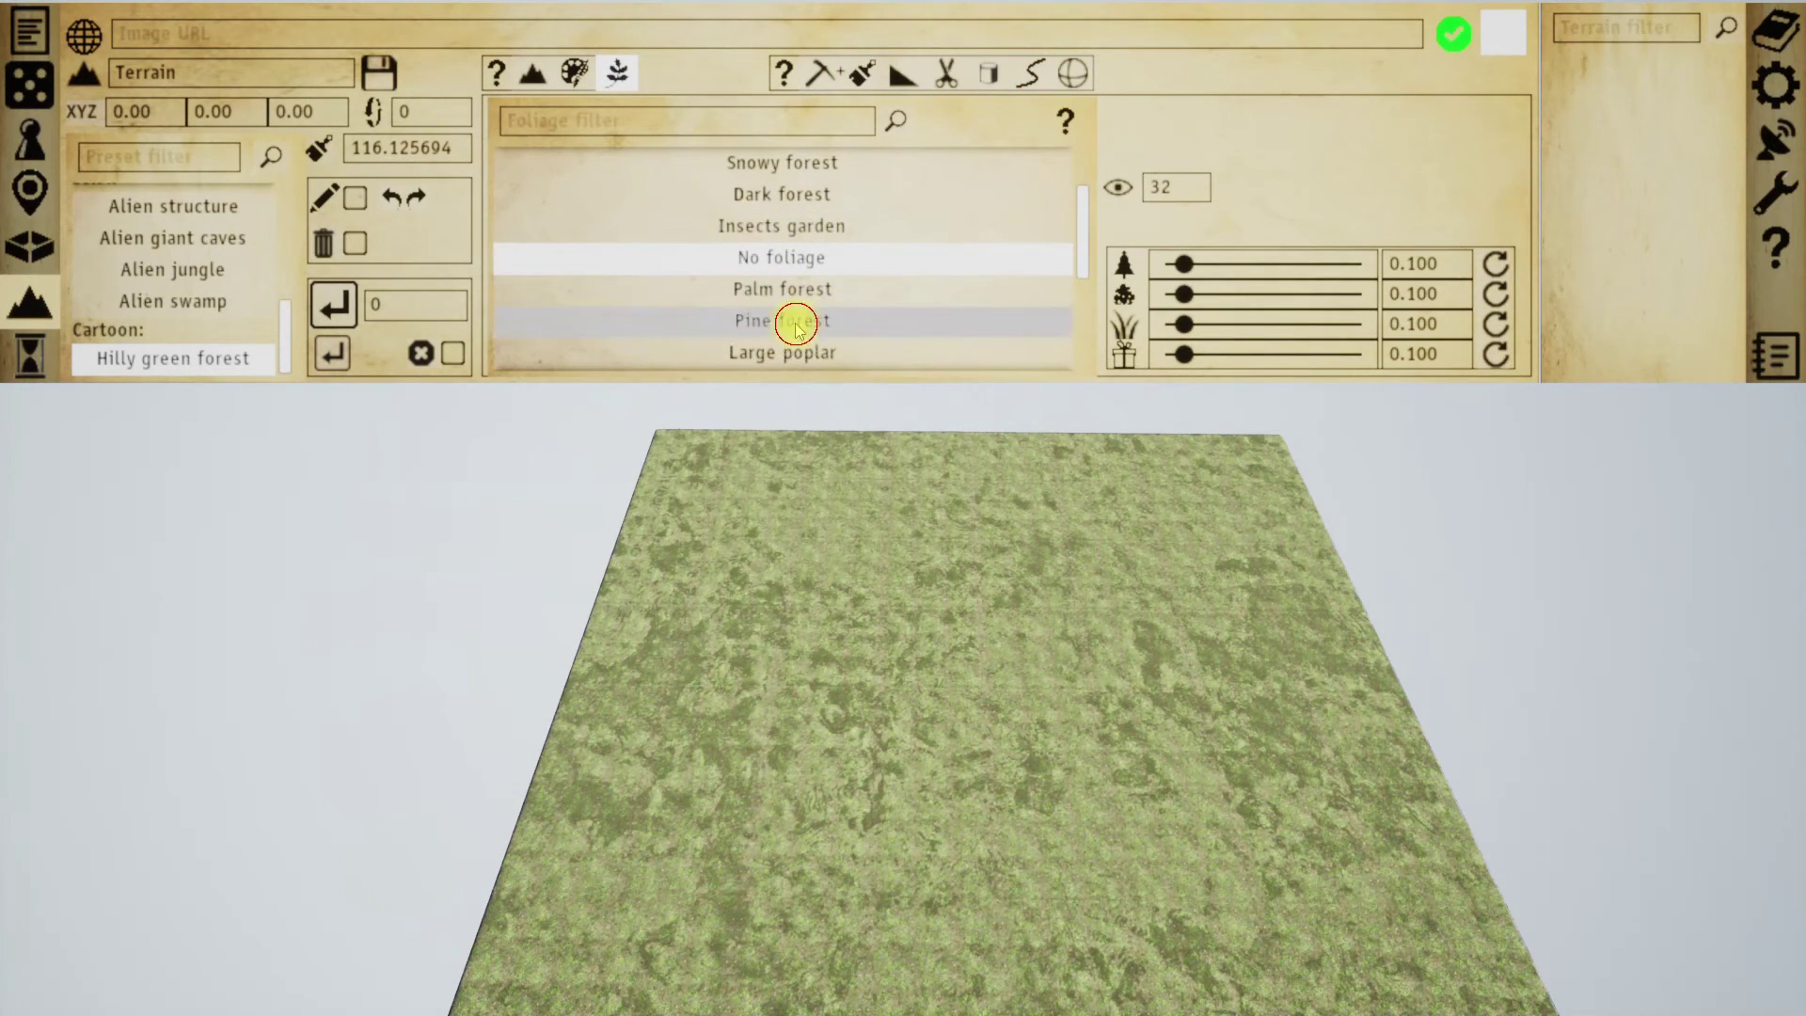
pyautogui.click(333, 353)
pyautogui.moveTo(1176, 586); pyautogui.dragTo(1165, 640, button='middle')
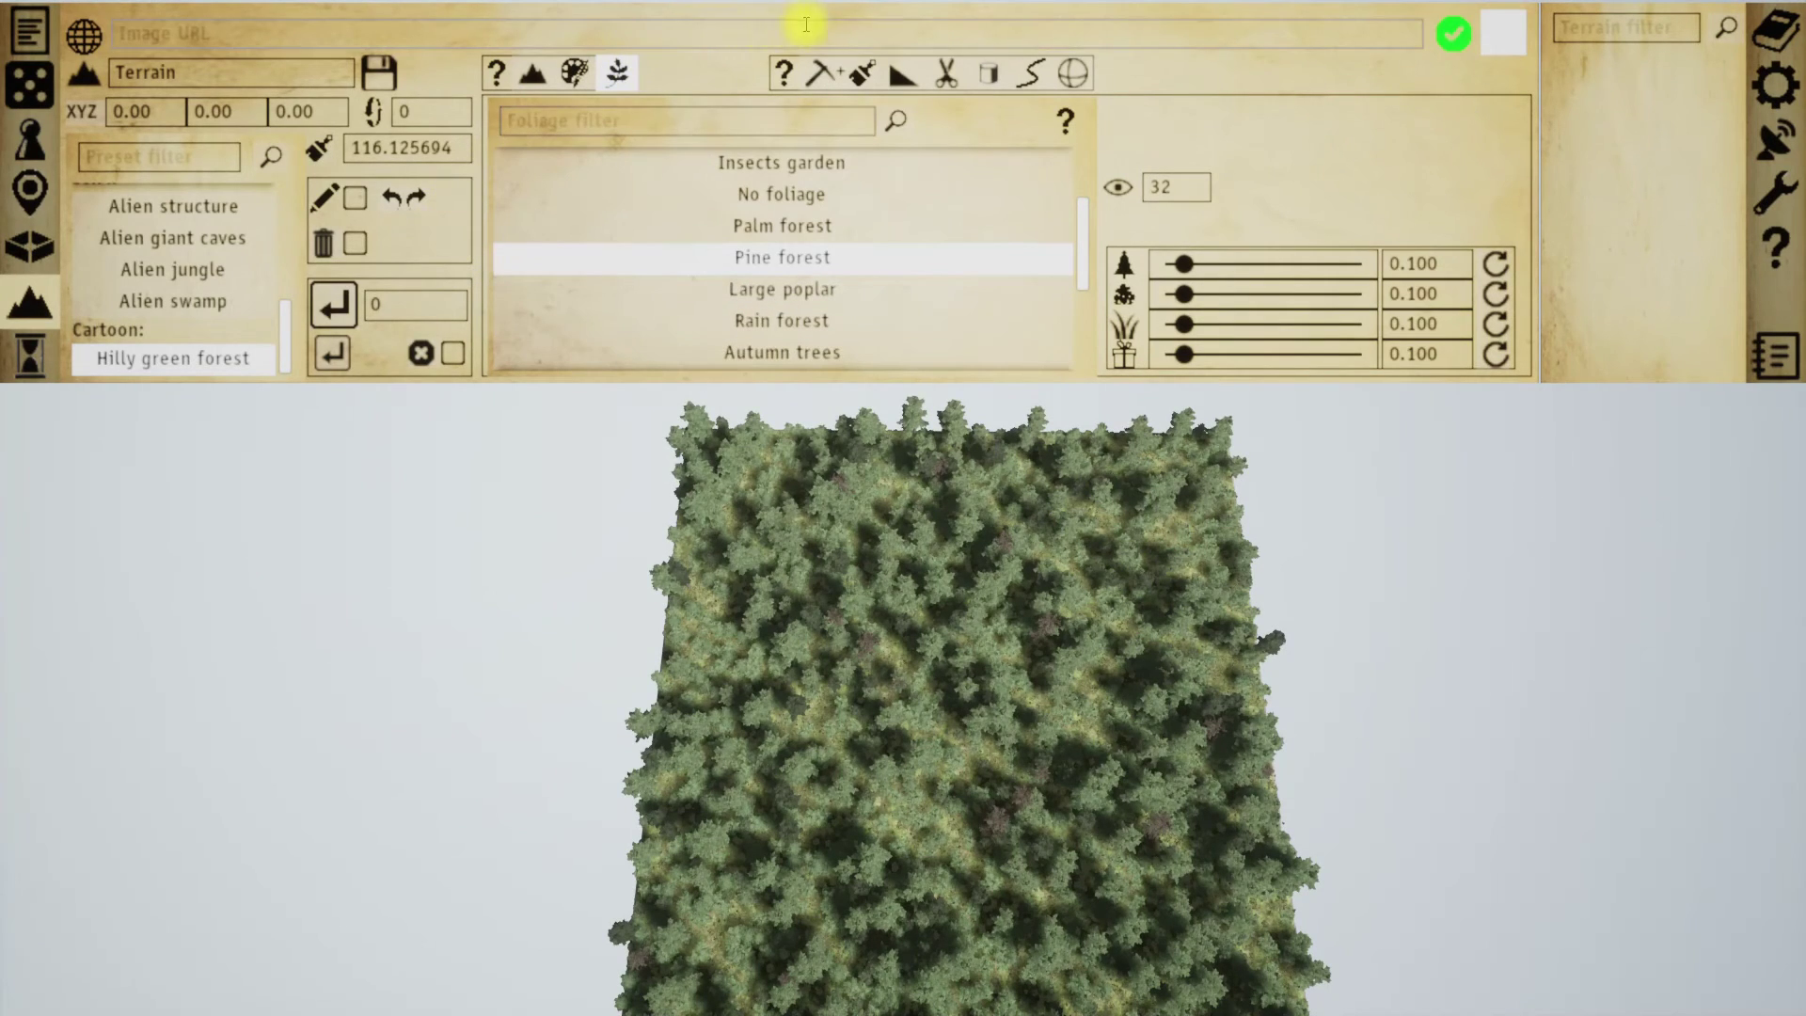
# - Switch the Surface tool from sculpting to painting with masks disabled, and set all painting densities to 0 with the eraser
pyautogui.click(851, 70)
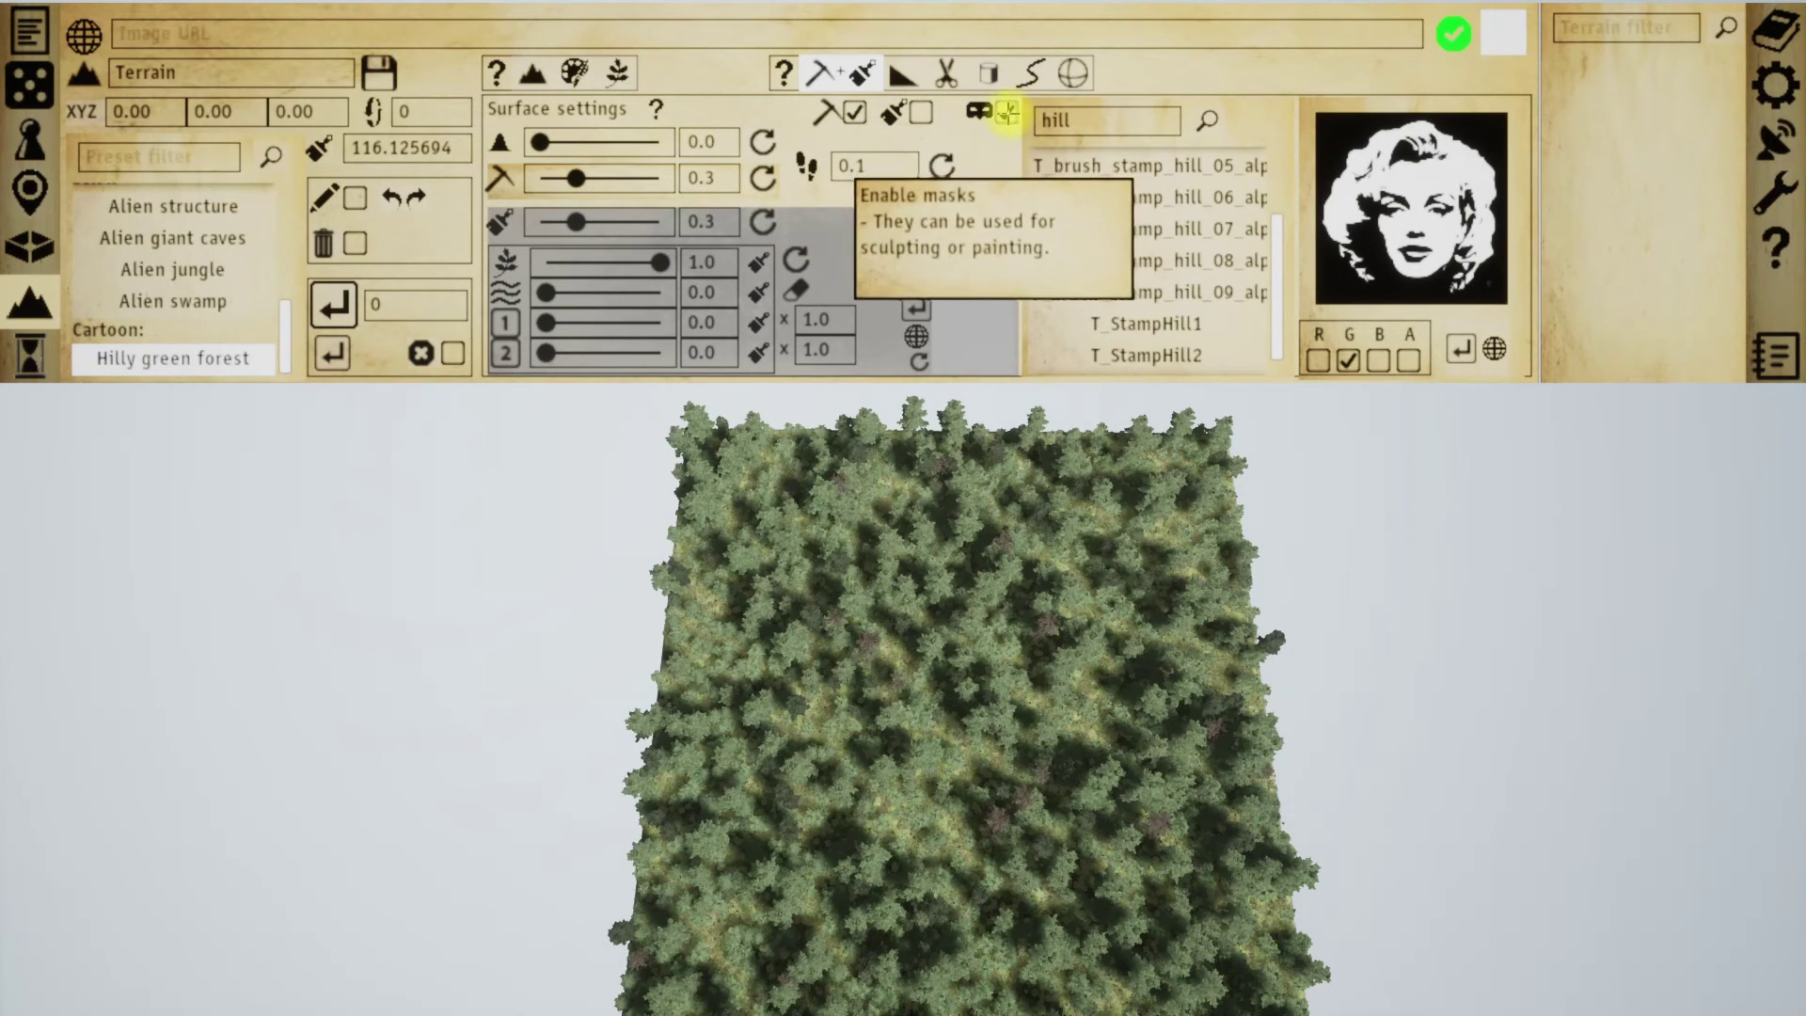
pyautogui.click(921, 113)
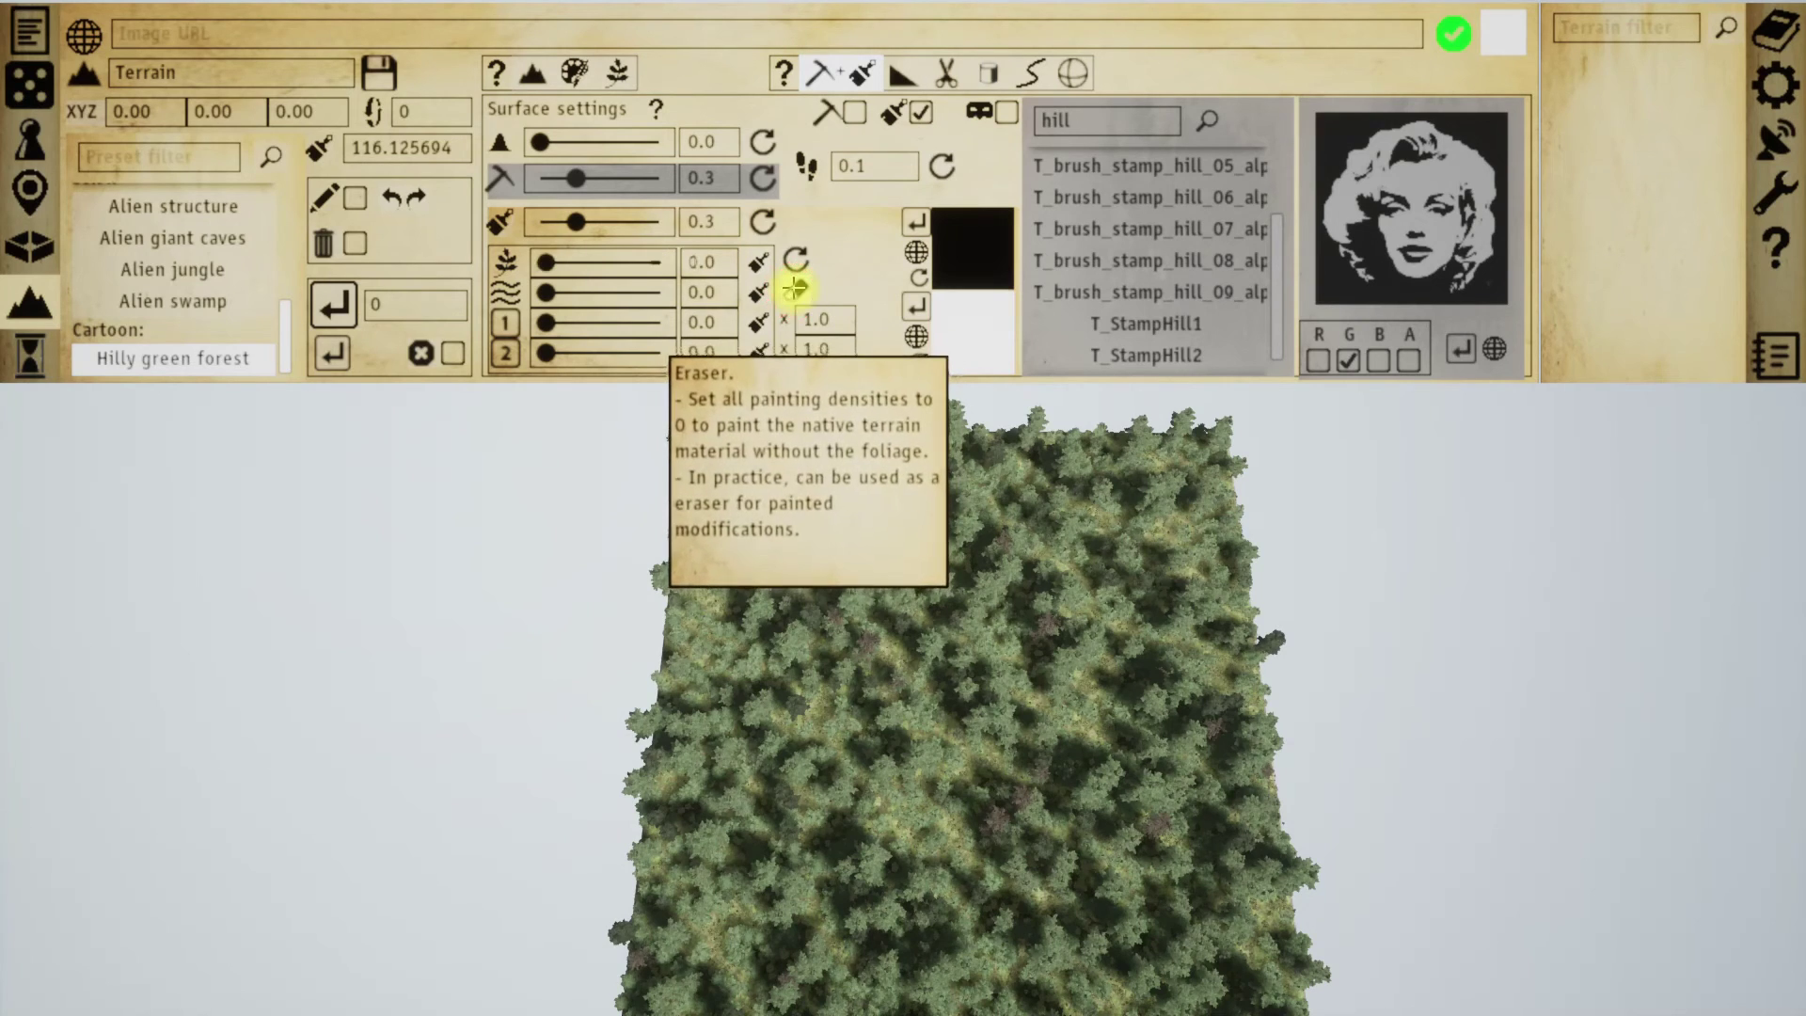
pyautogui.click(795, 290)
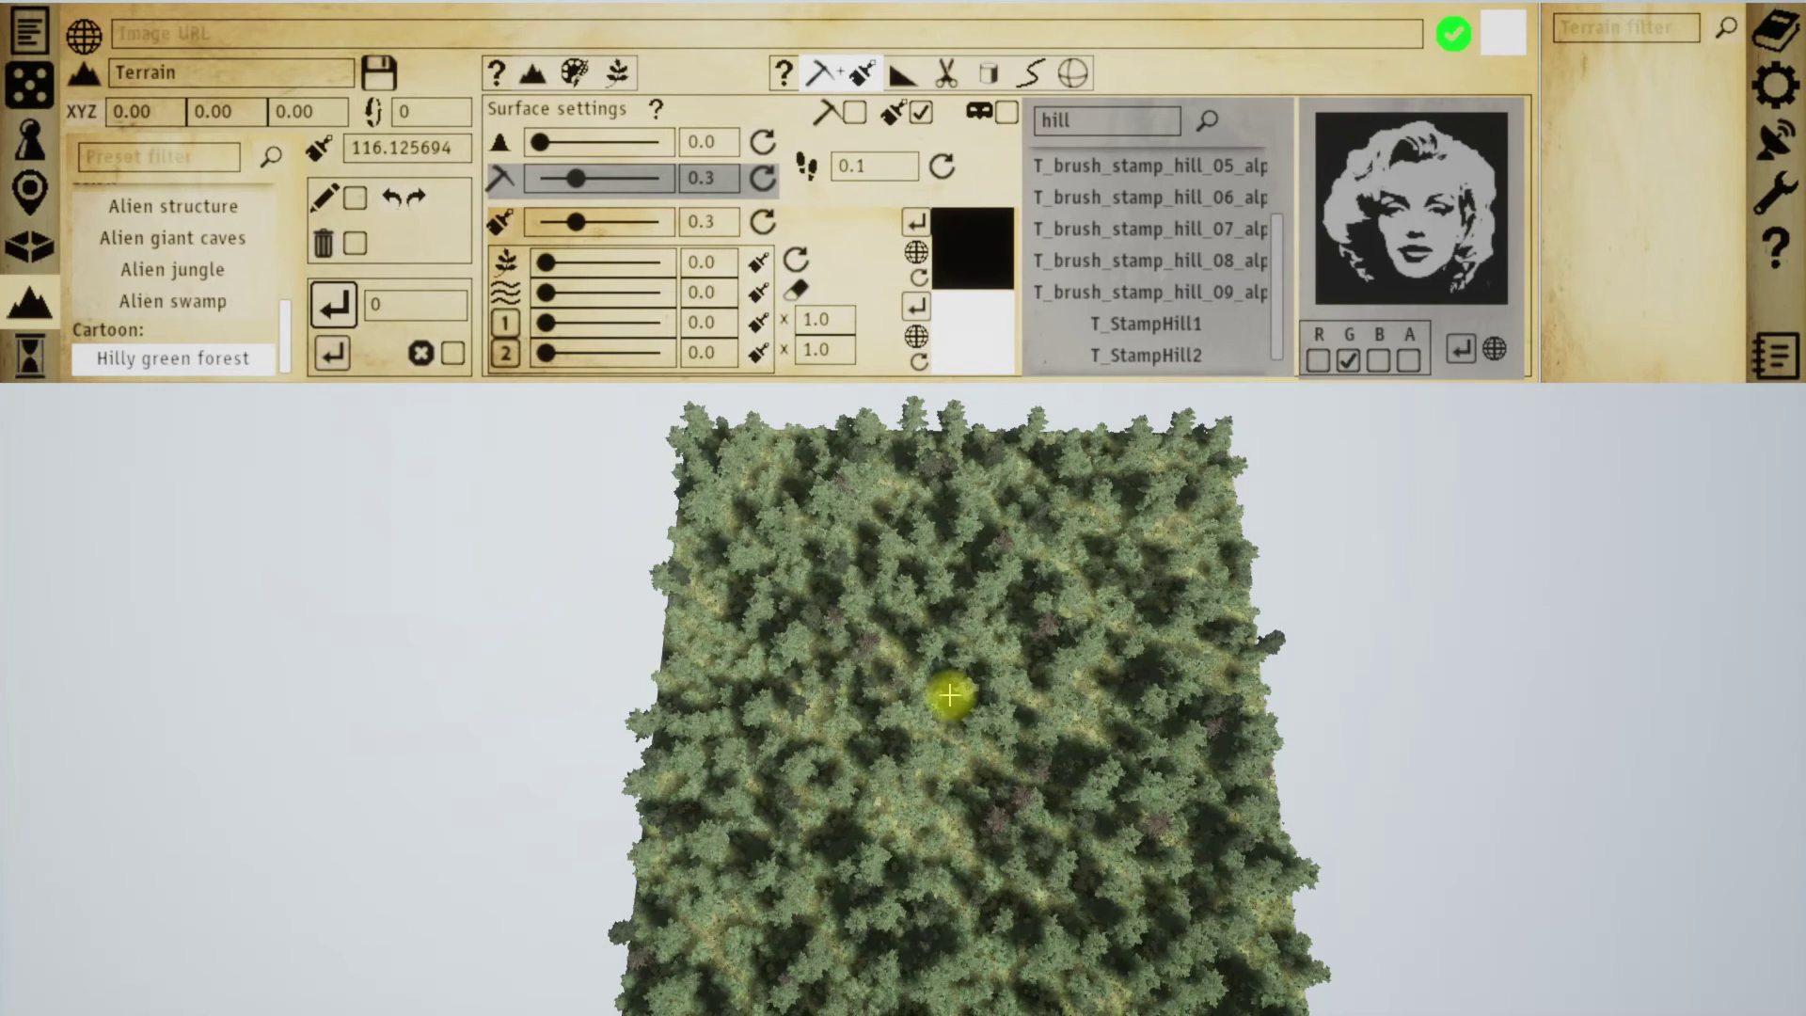
# - Enable terrain editing, reset the first surface setting to 0.3, and clear a round glade mid-forest with a brush size of about 65.5
pyautogui.click(355, 199)
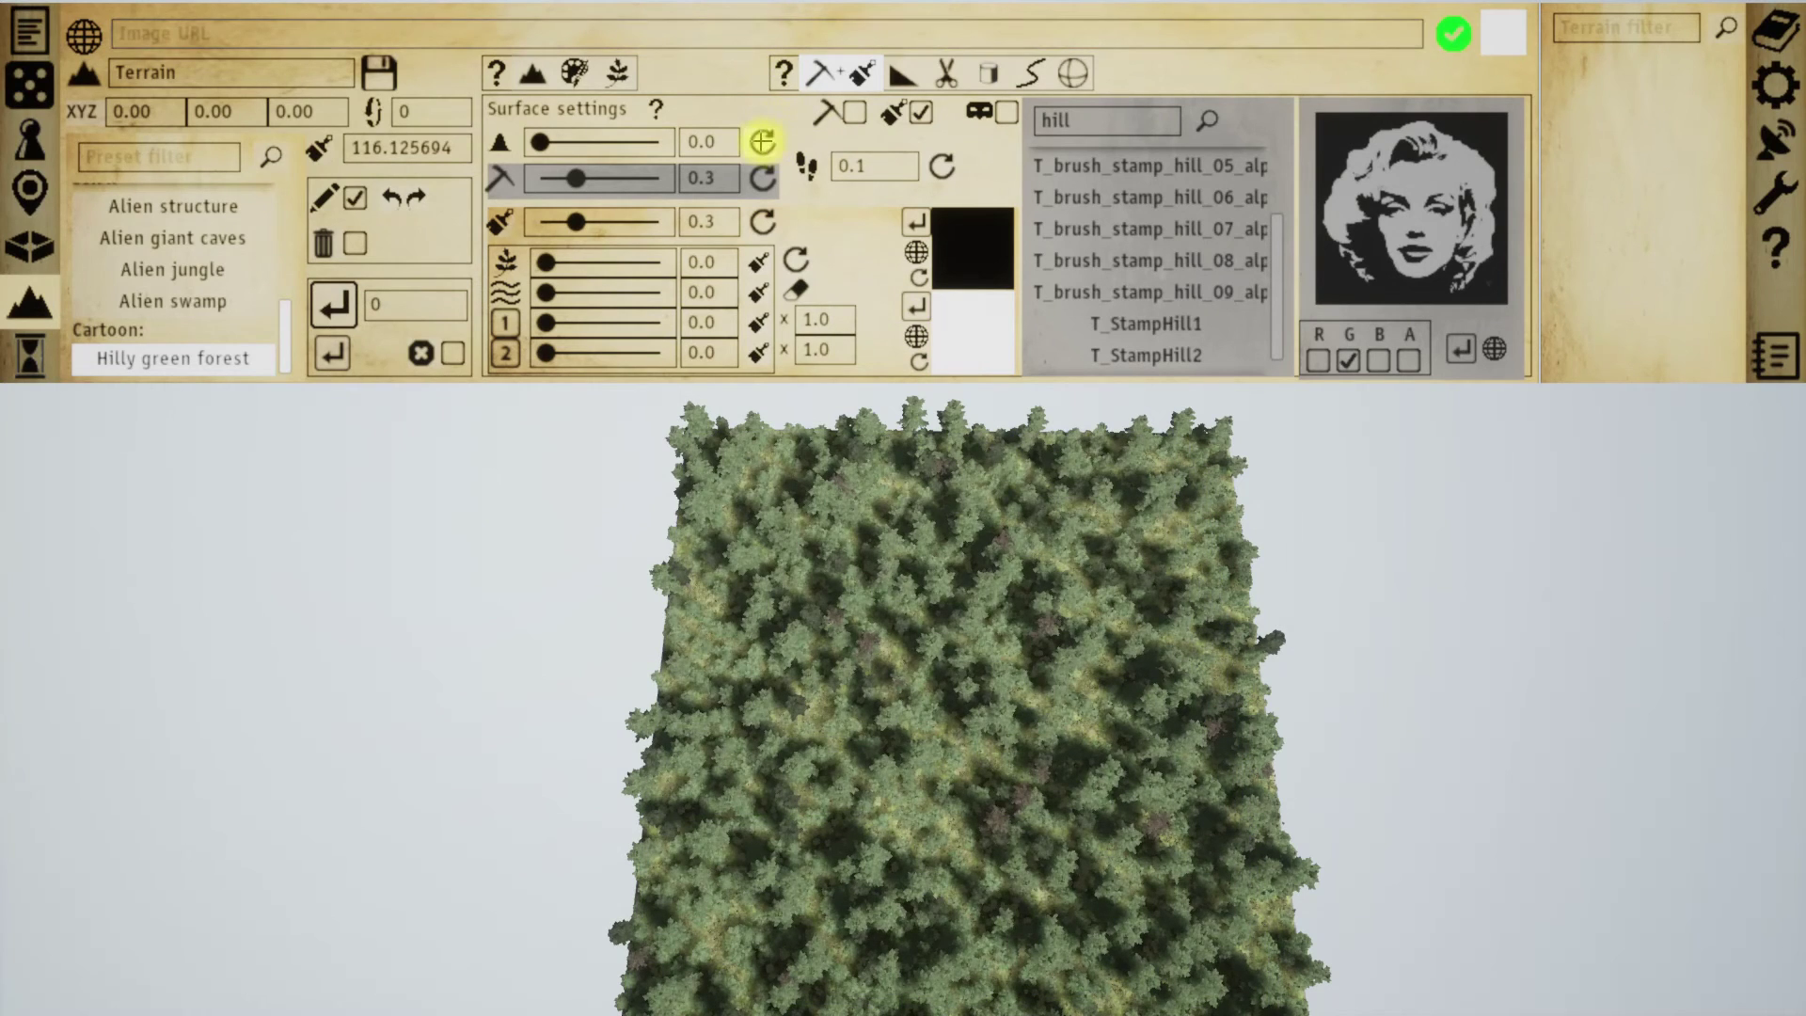
pyautogui.scroll(-6, 974, 786)
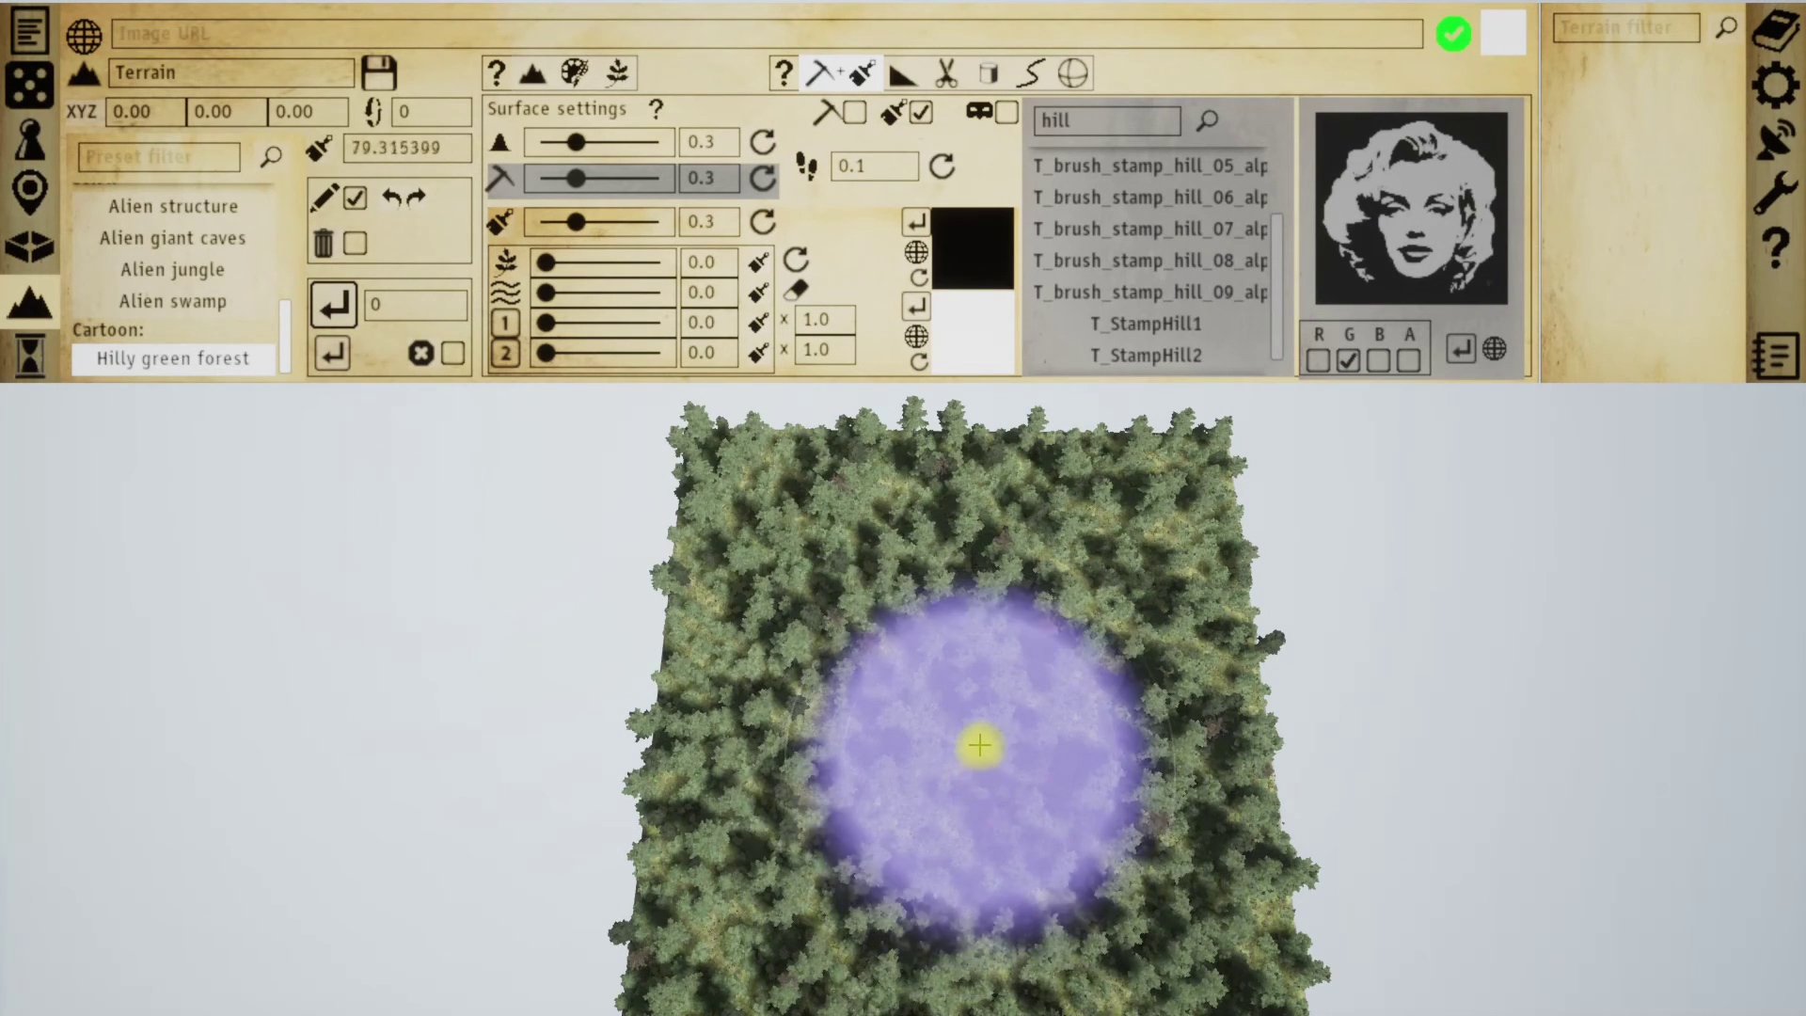
pyautogui.scroll(1, 967, 734)
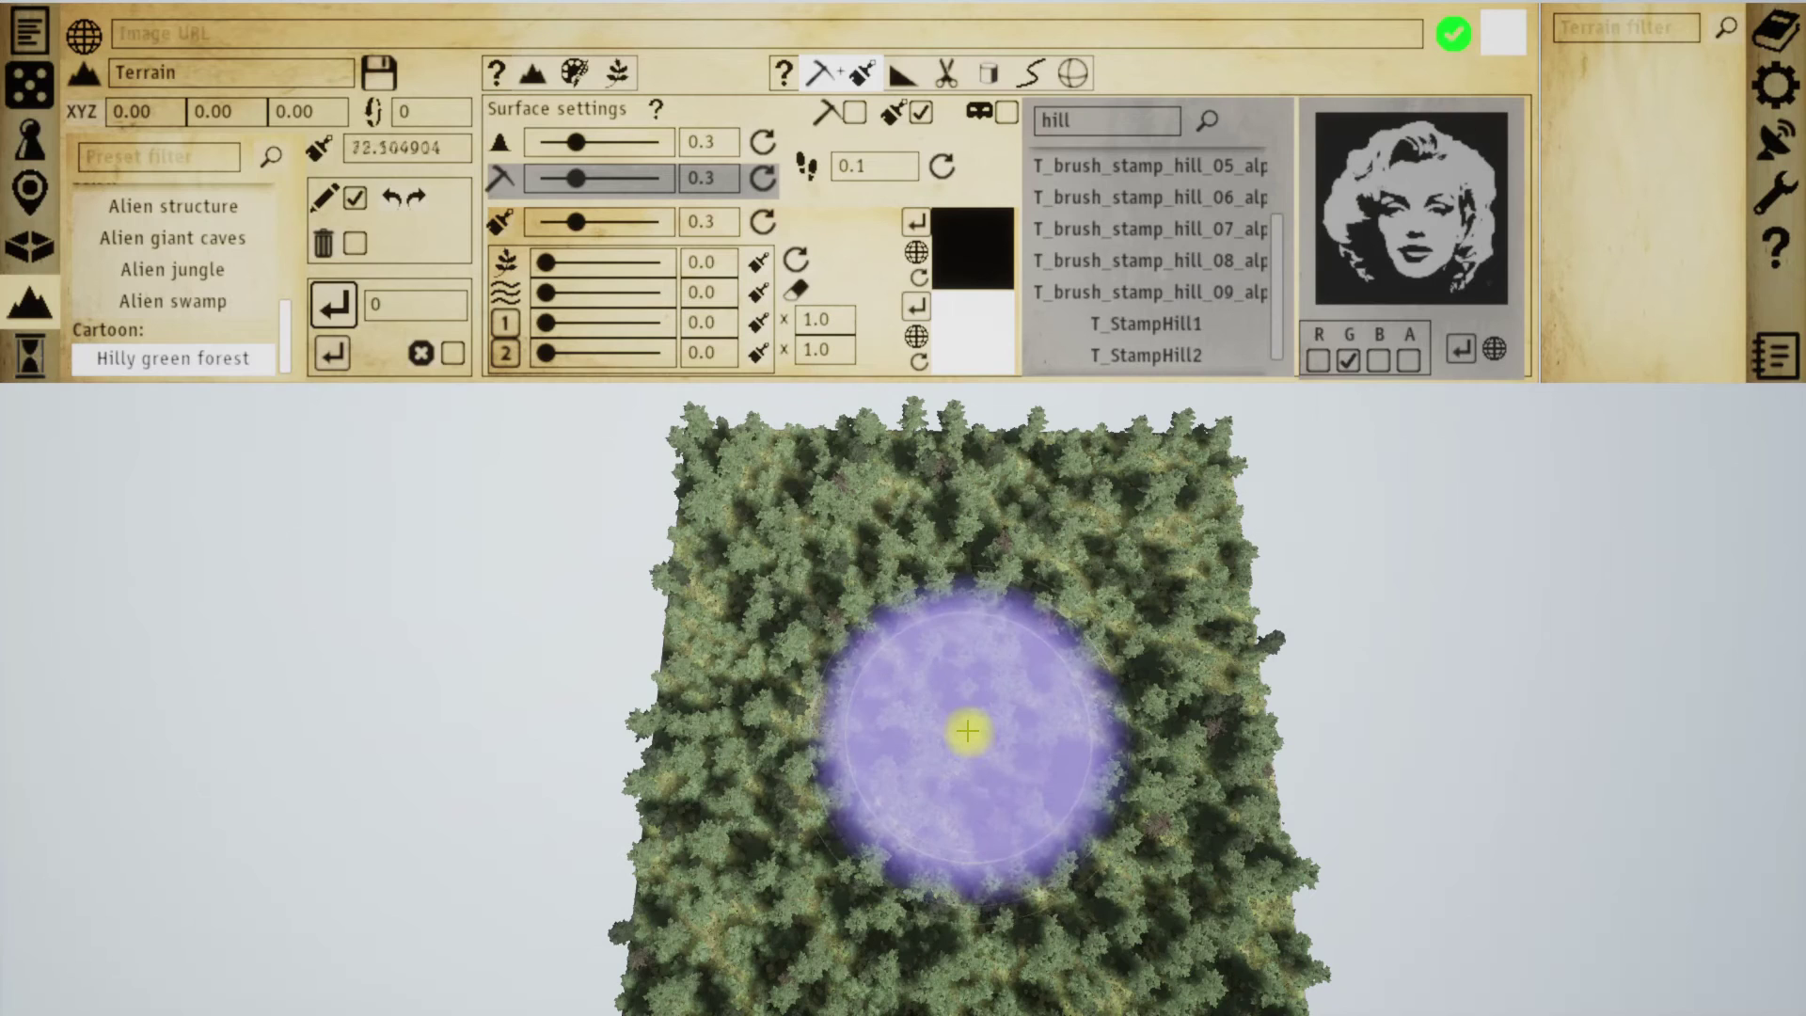
pyautogui.scroll(-1, 967, 731)
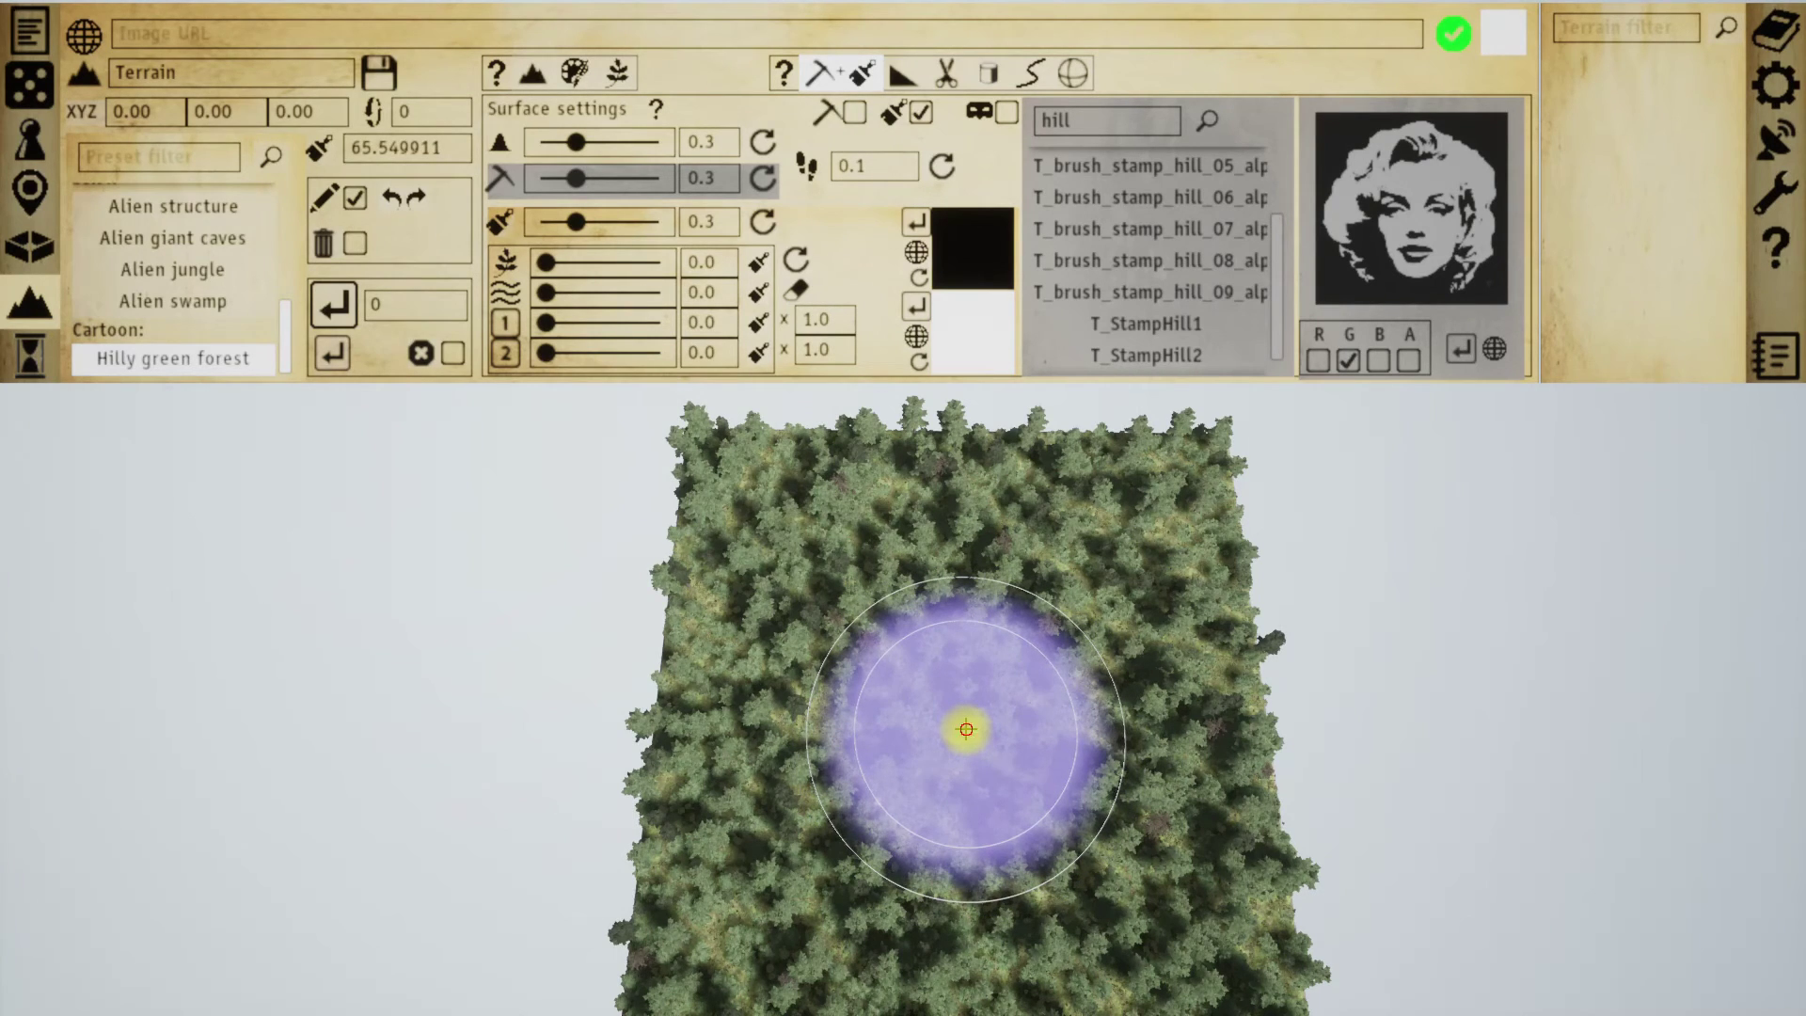
pyautogui.click(966, 729)
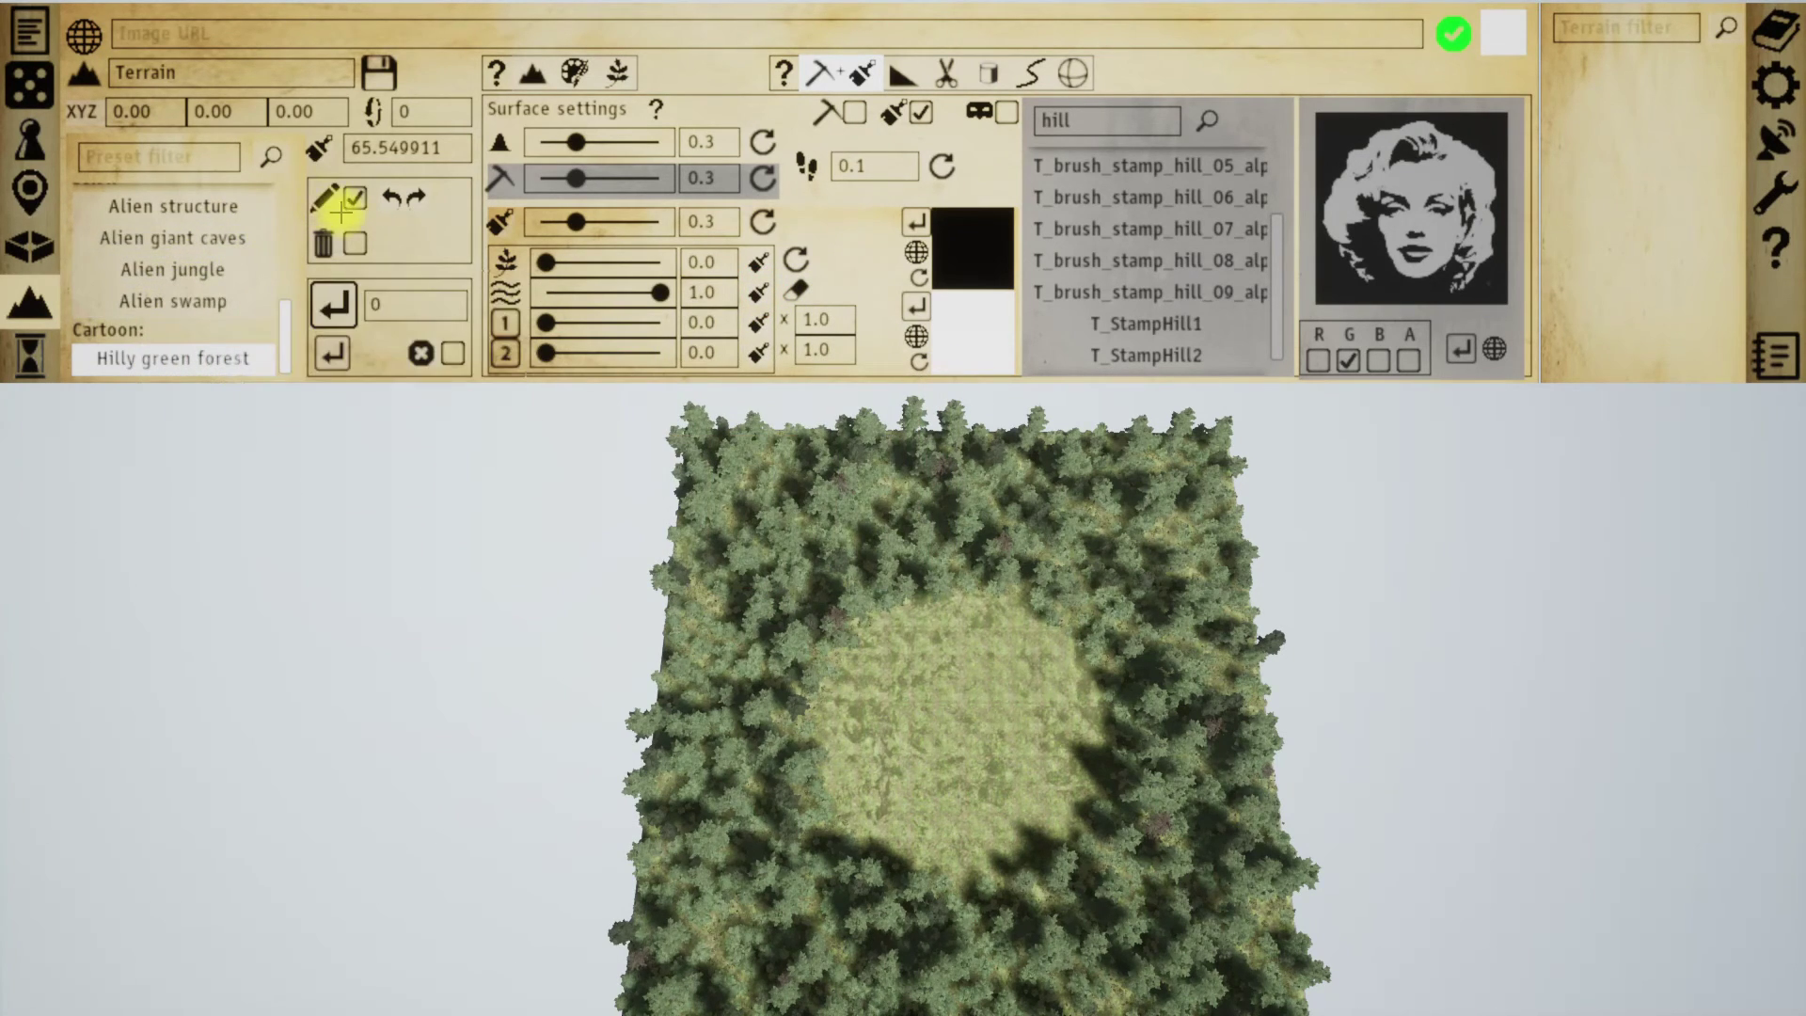
# - Paint a river across the glade, widening into a pond at its centre, with liquid density 1.0 and brush size about 10.7
pyautogui.scroll(-5, 745, 771)
pyautogui.scroll(-3, 739, 775)
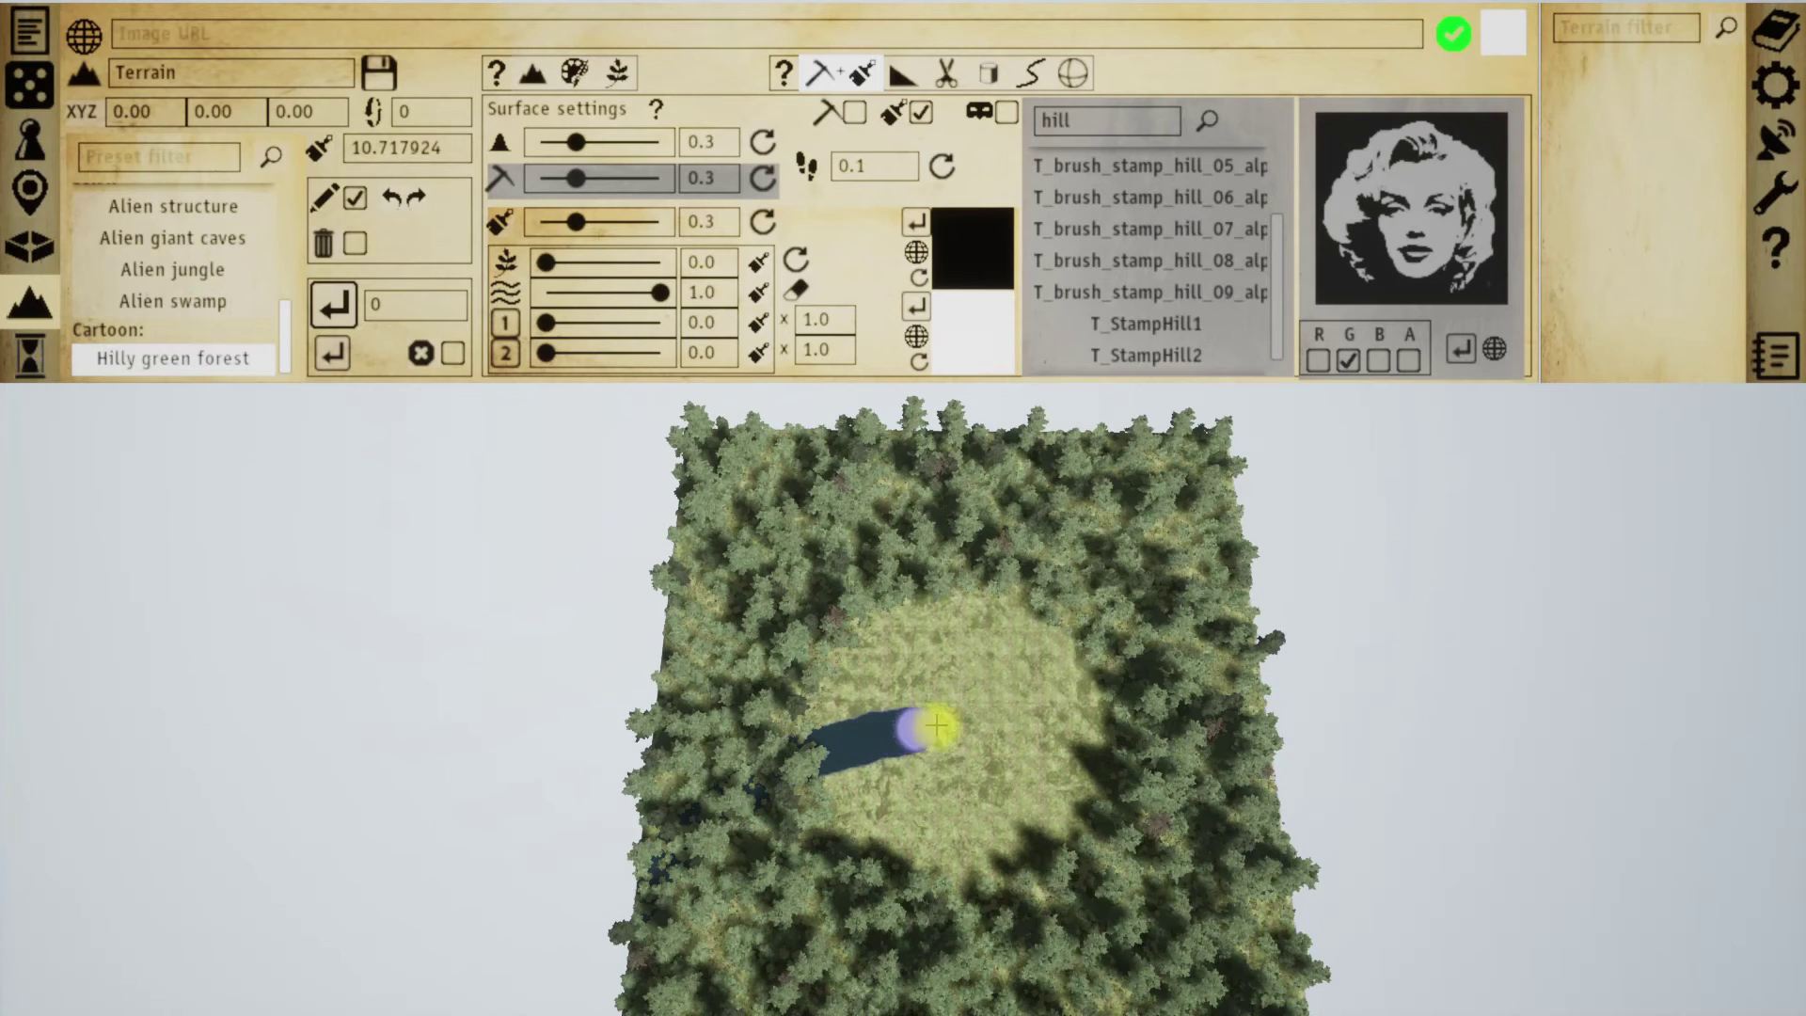
pyautogui.moveTo(1317, 853); pyautogui.dragTo(1327, 868)
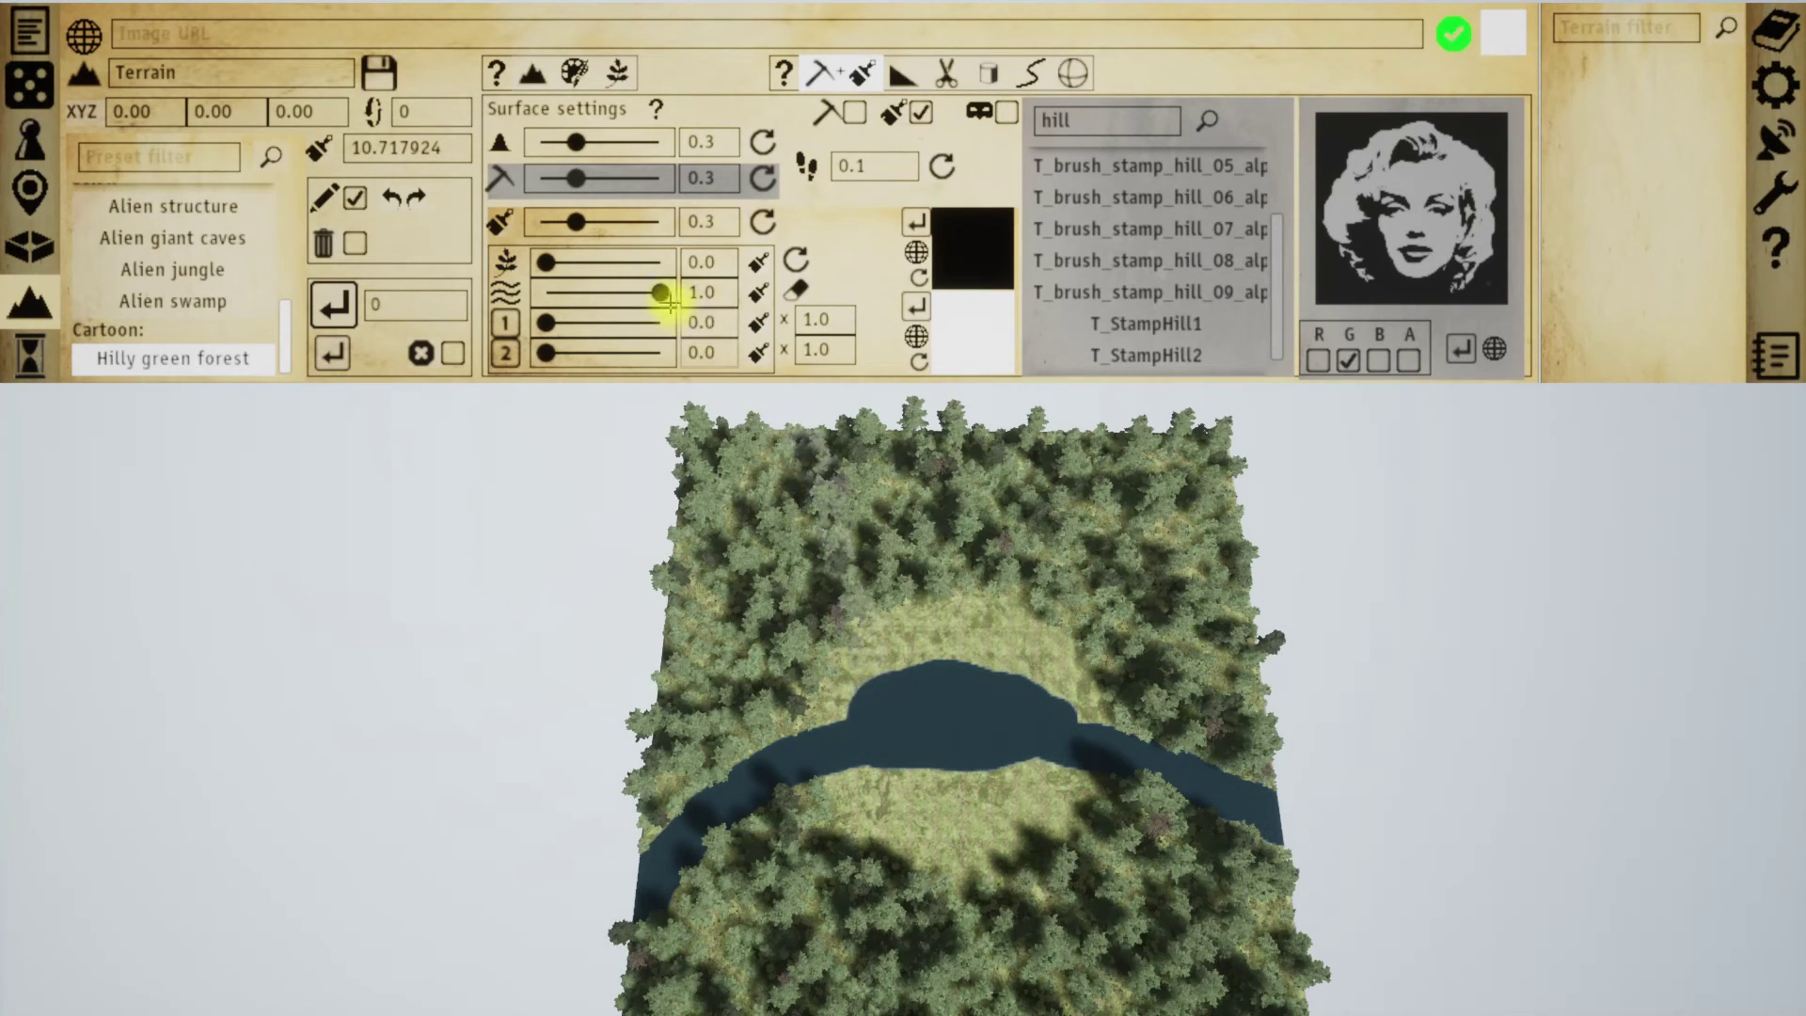
# - Paint a wooded island in the pond with foliage density 1.0 and liquid density 0, and turn off terrain editing
pyautogui.click(796, 260)
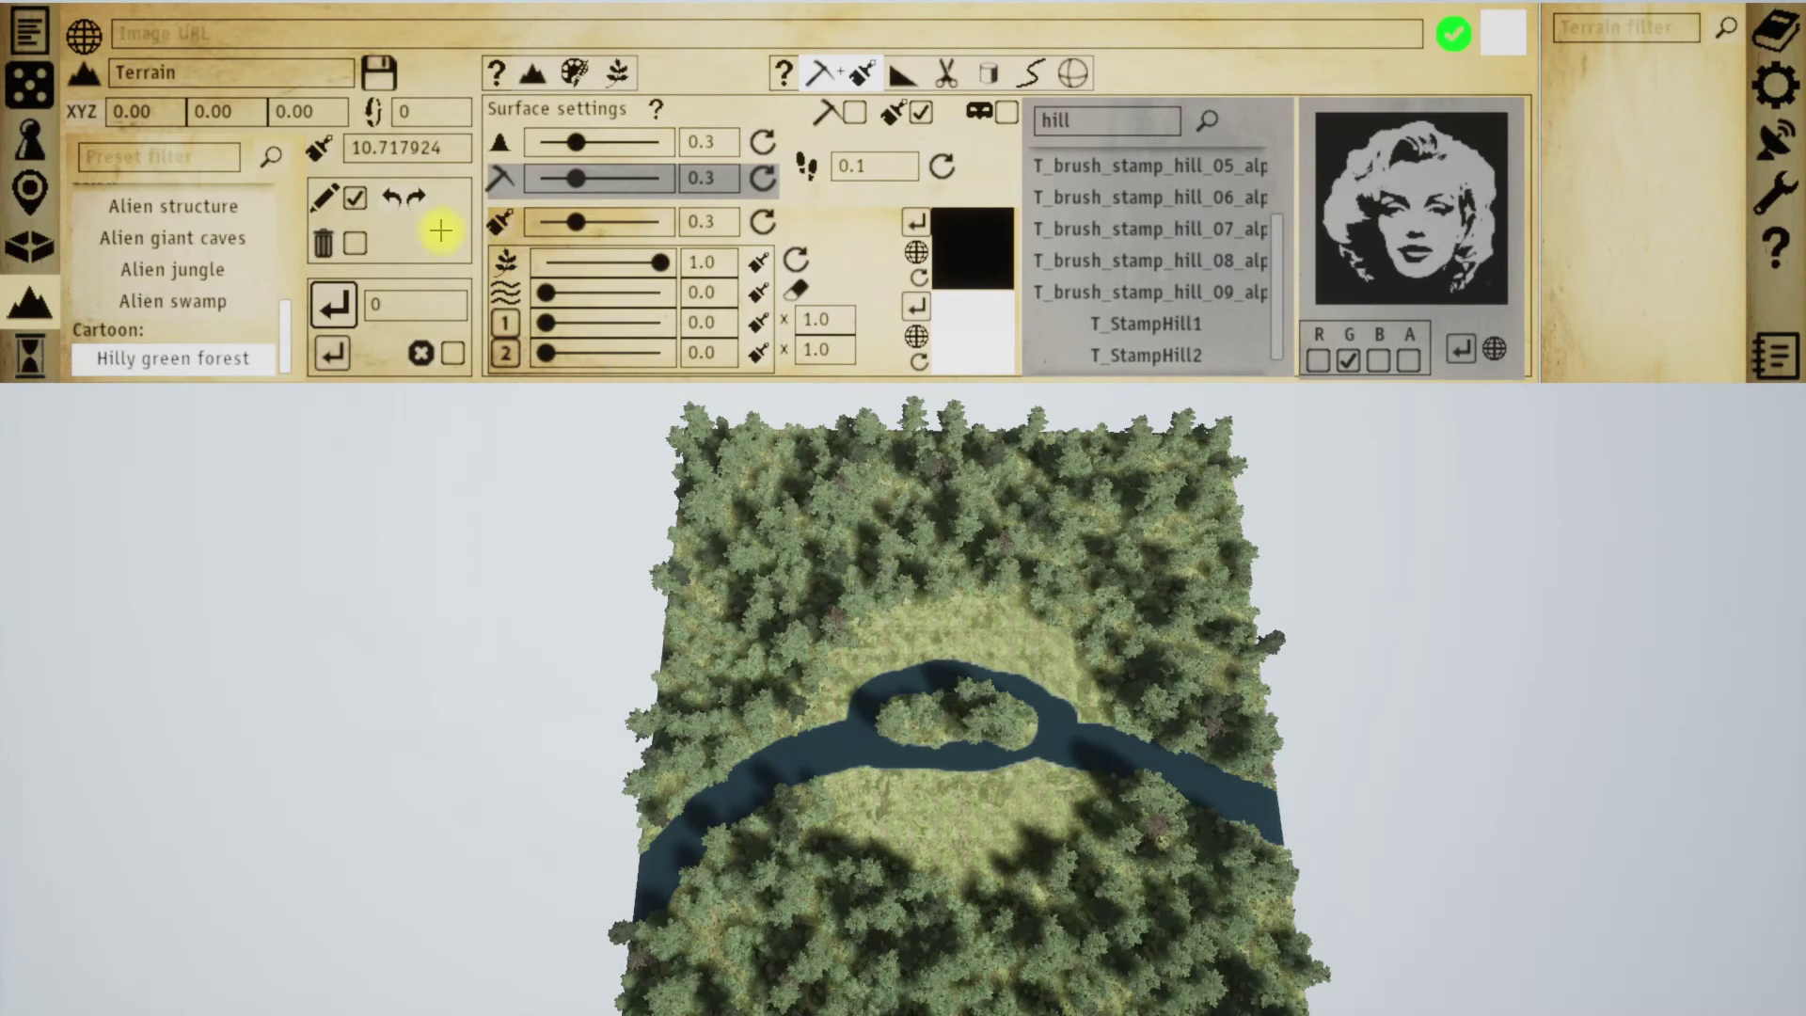
pyautogui.click(355, 197)
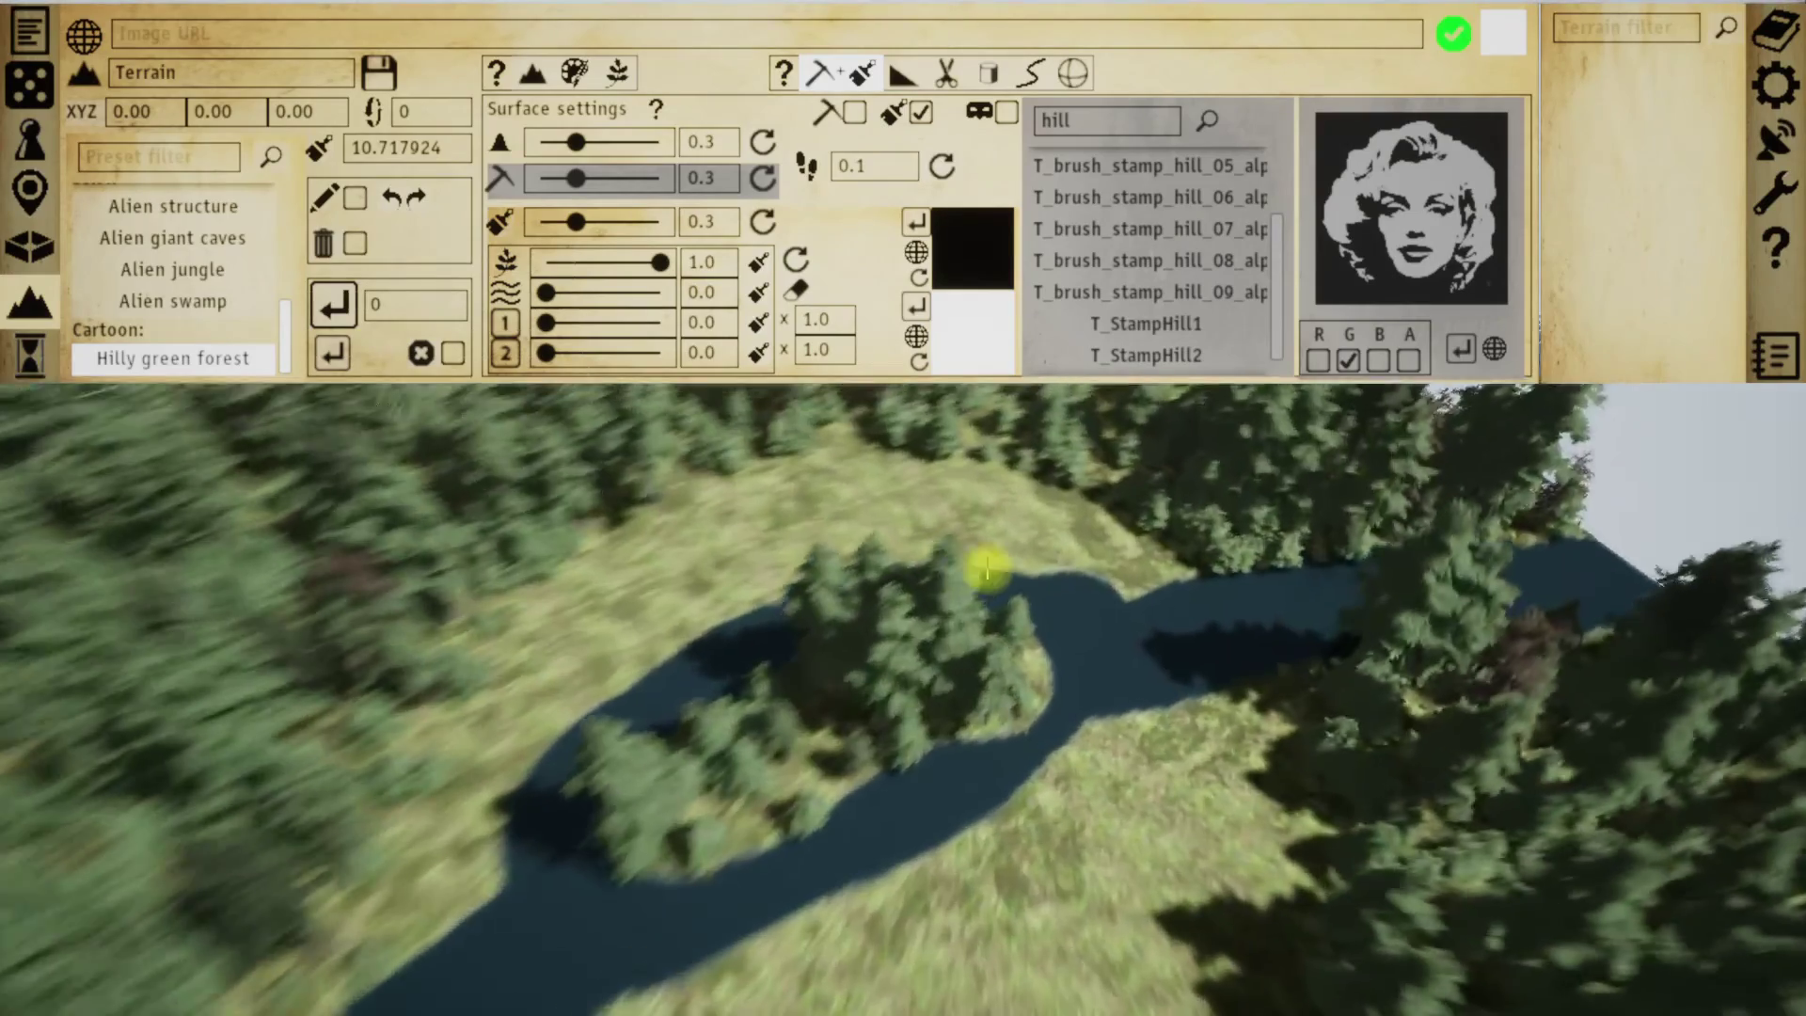
pyautogui.moveTo(988, 568)
pyautogui.mouseDown(button='middle')
pyautogui.moveTo(1069, 545)
pyautogui.moveTo(1014, 553)
pyautogui.mouseUp(button='middle')
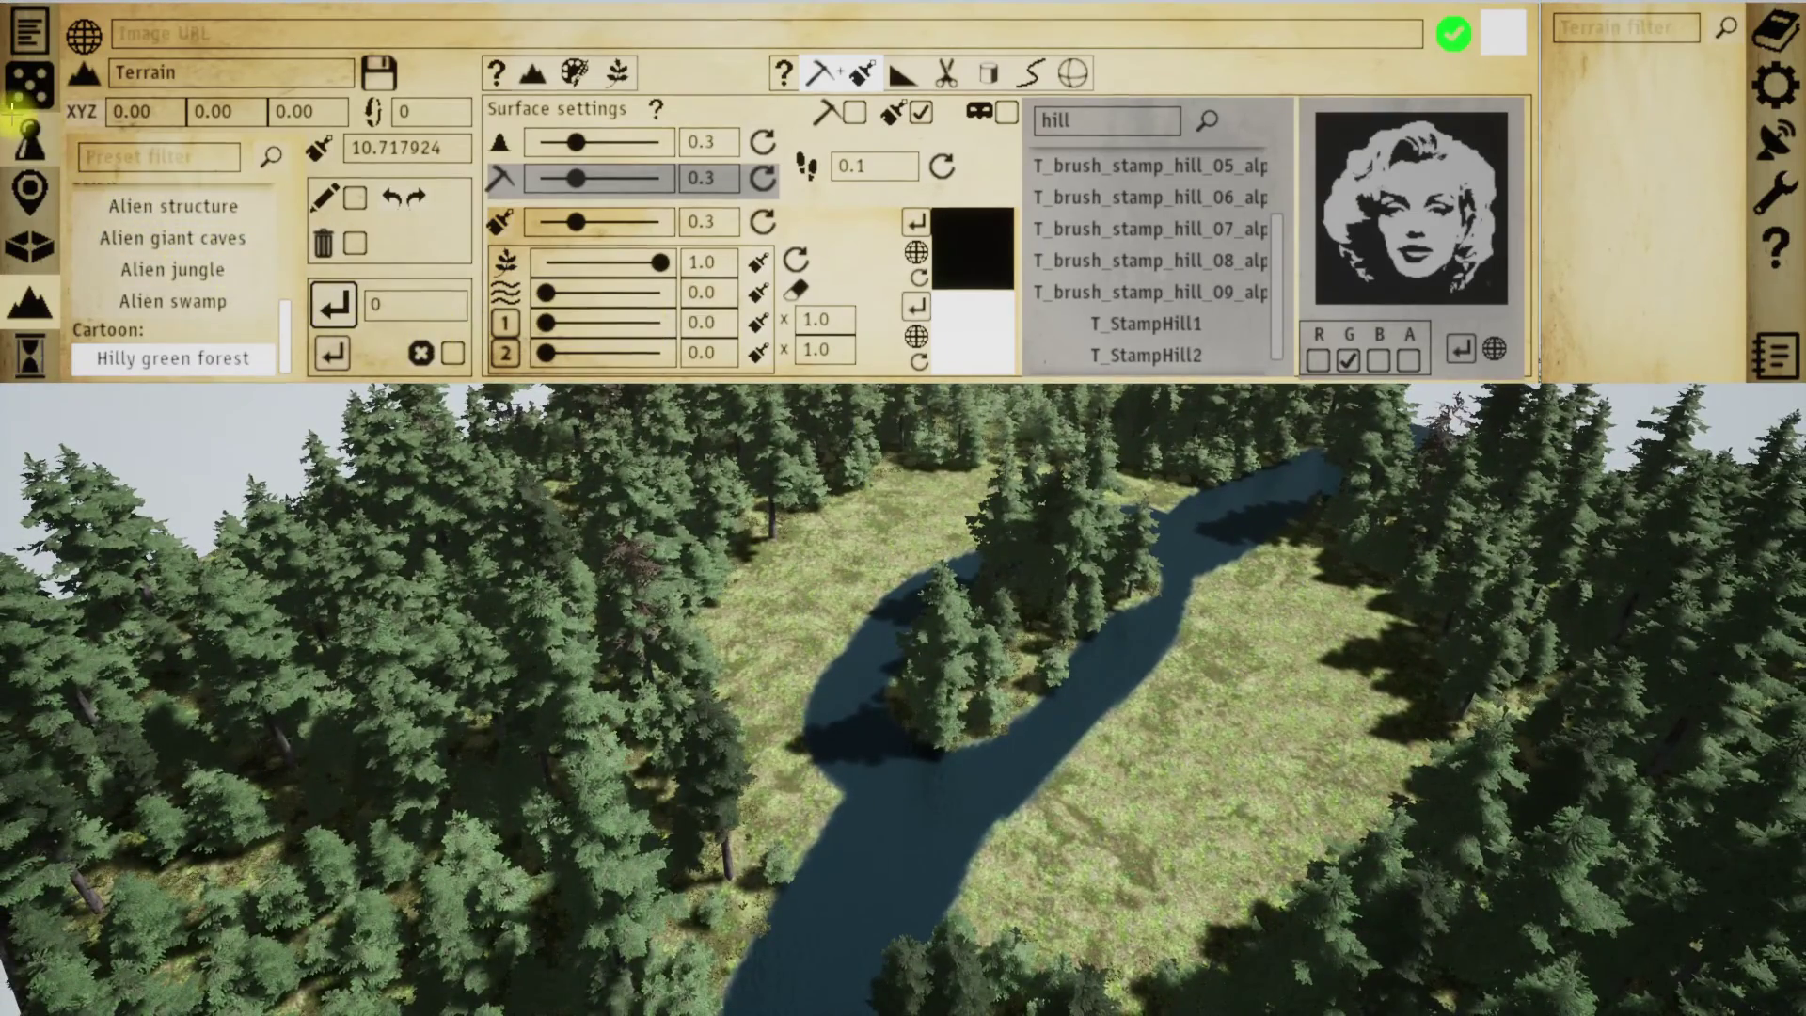
# - Place eight wooden houses in the glade, four on each side of the river, and close the model turntable
pyautogui.click(28, 132)
pyautogui.click(1635, 167)
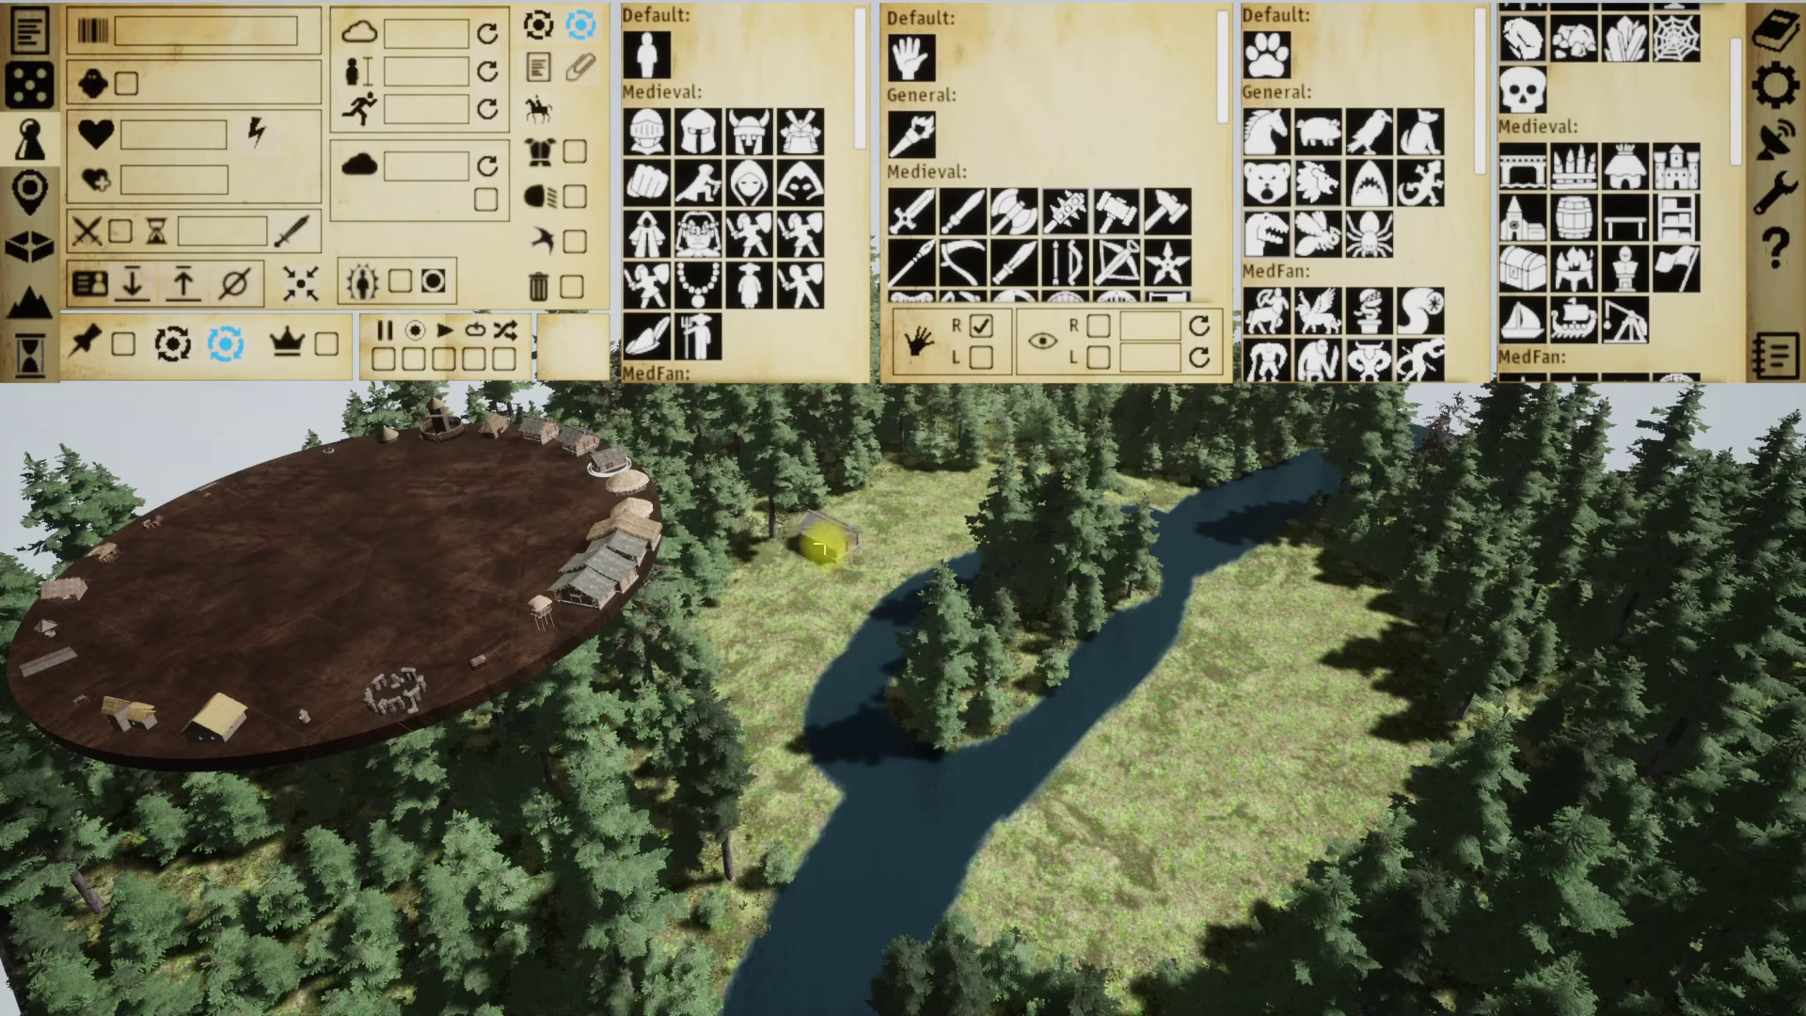
pyautogui.click(30, 299)
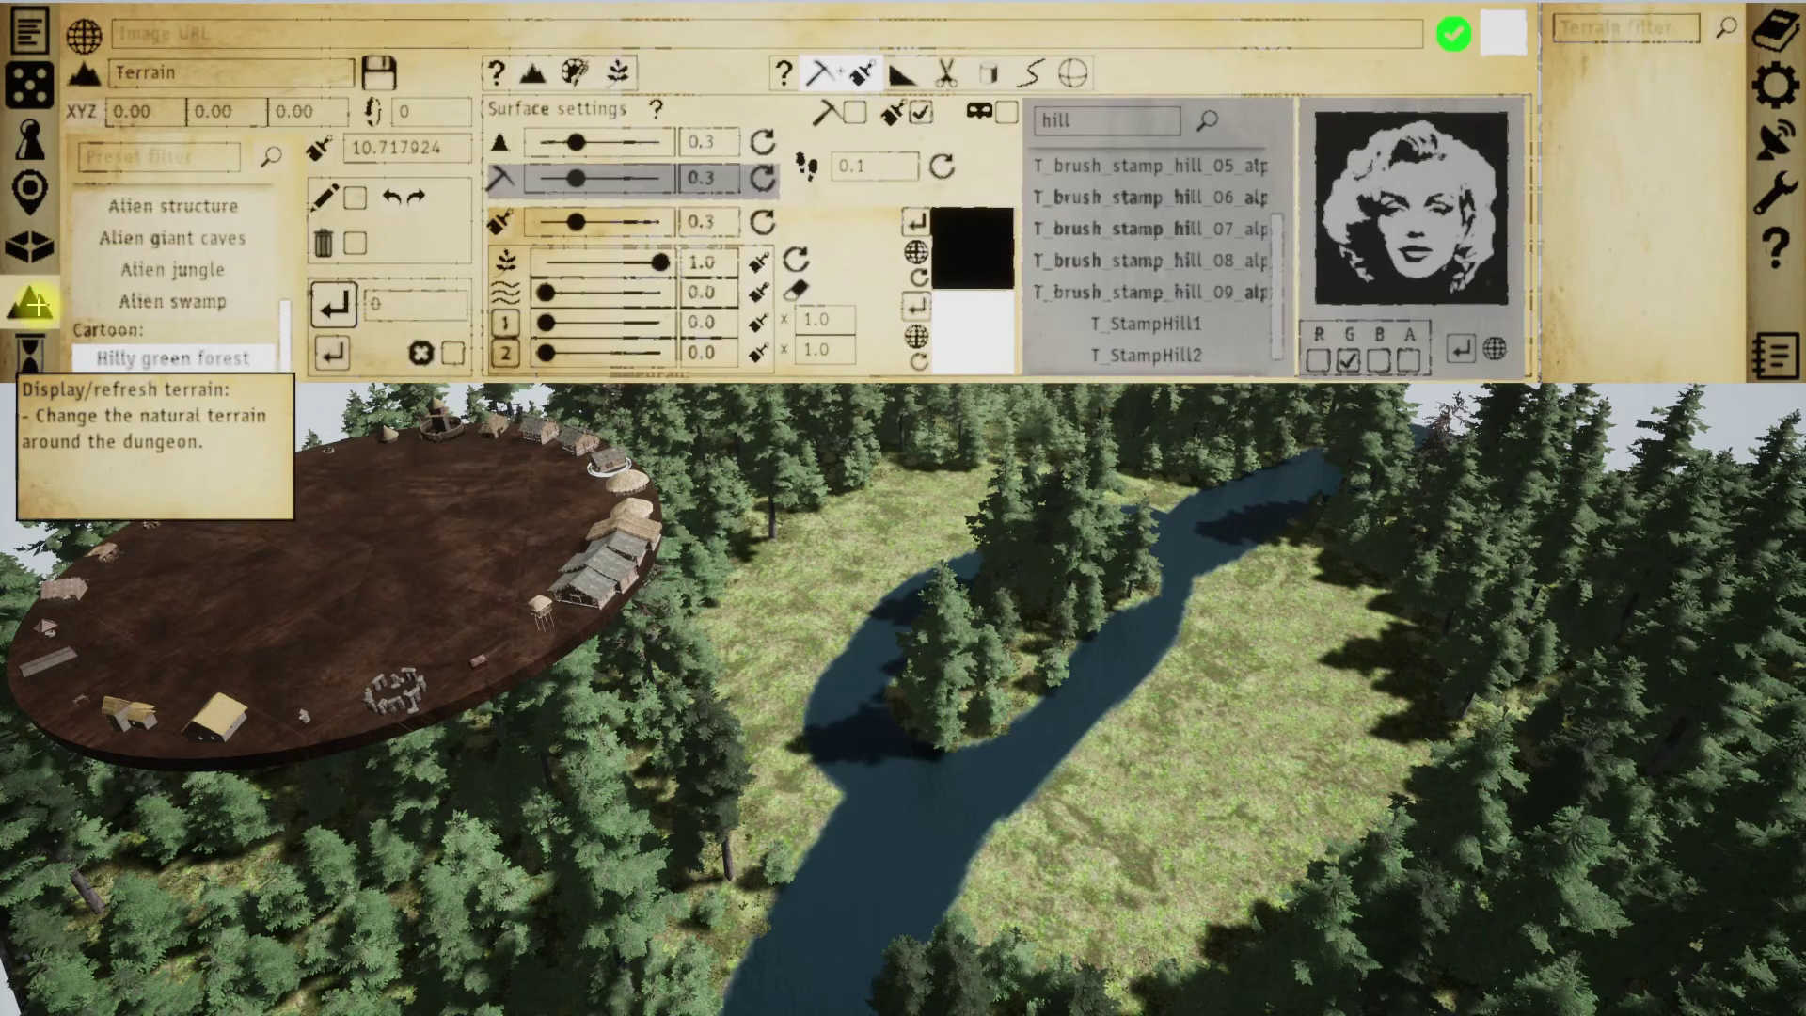
pyautogui.click(34, 141)
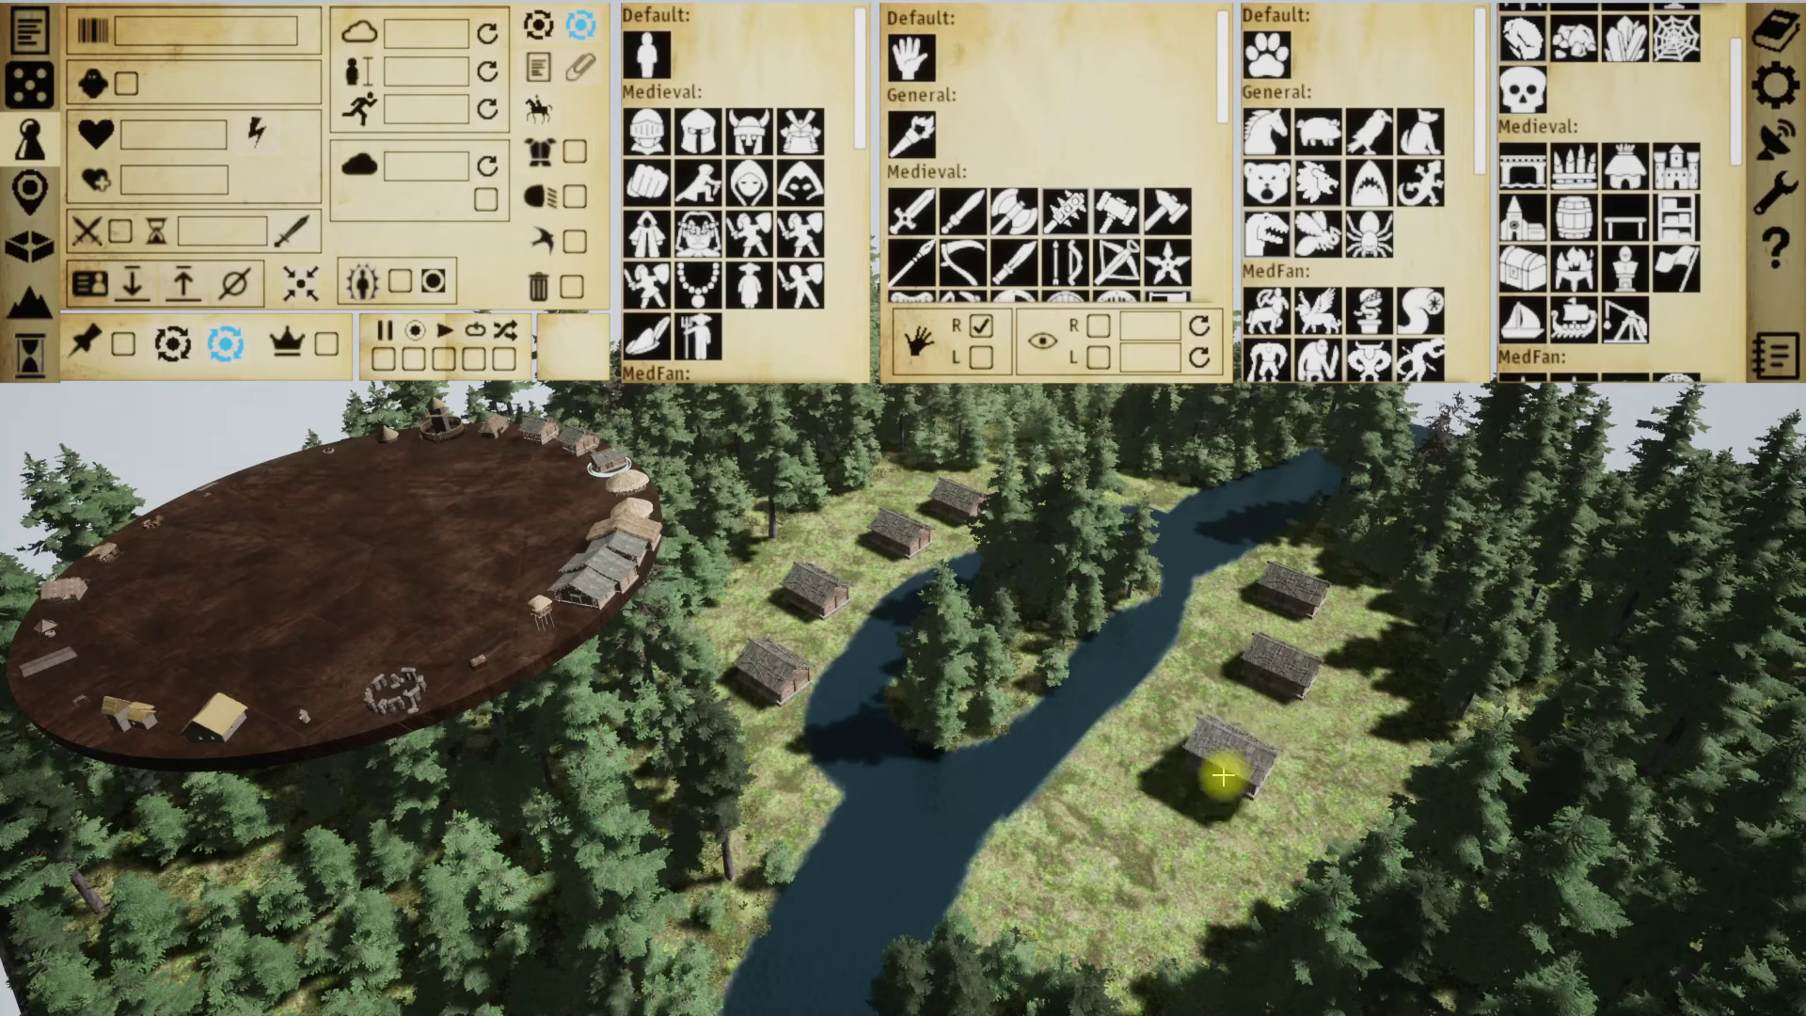
pyautogui.click(1136, 875)
pyautogui.rightClick(1321, 856)
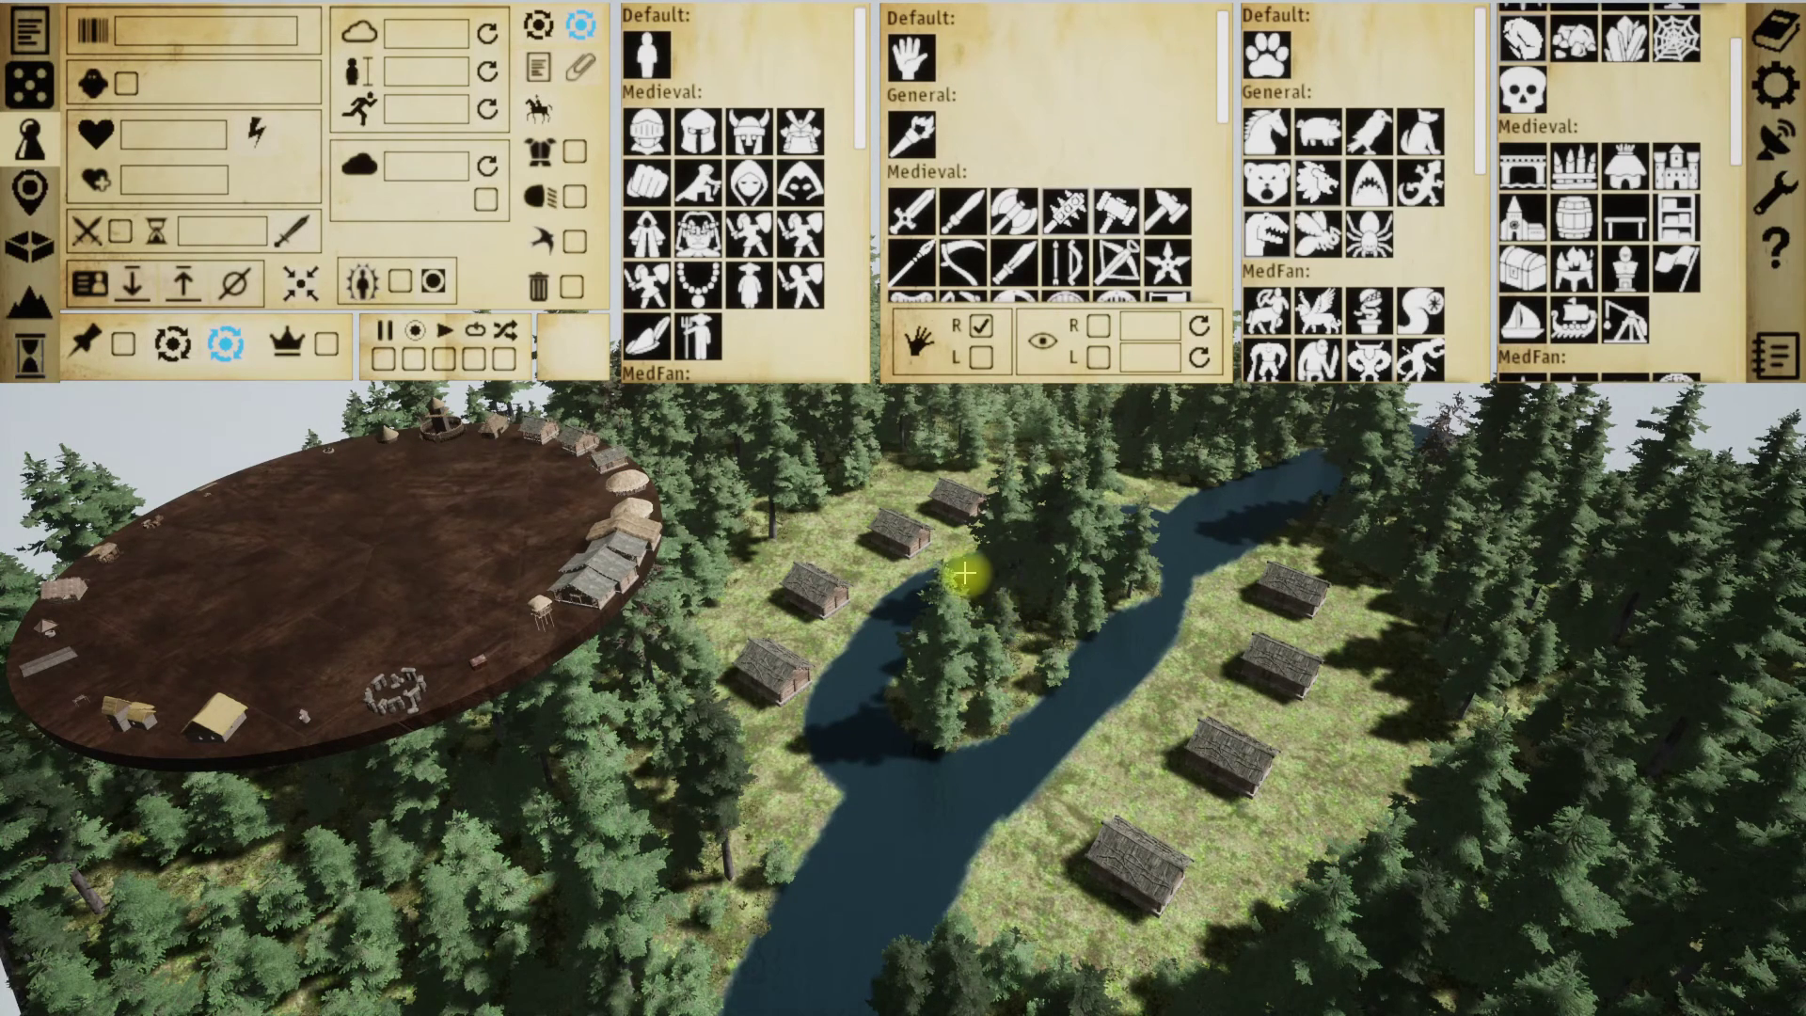
pyautogui.press('Escape')
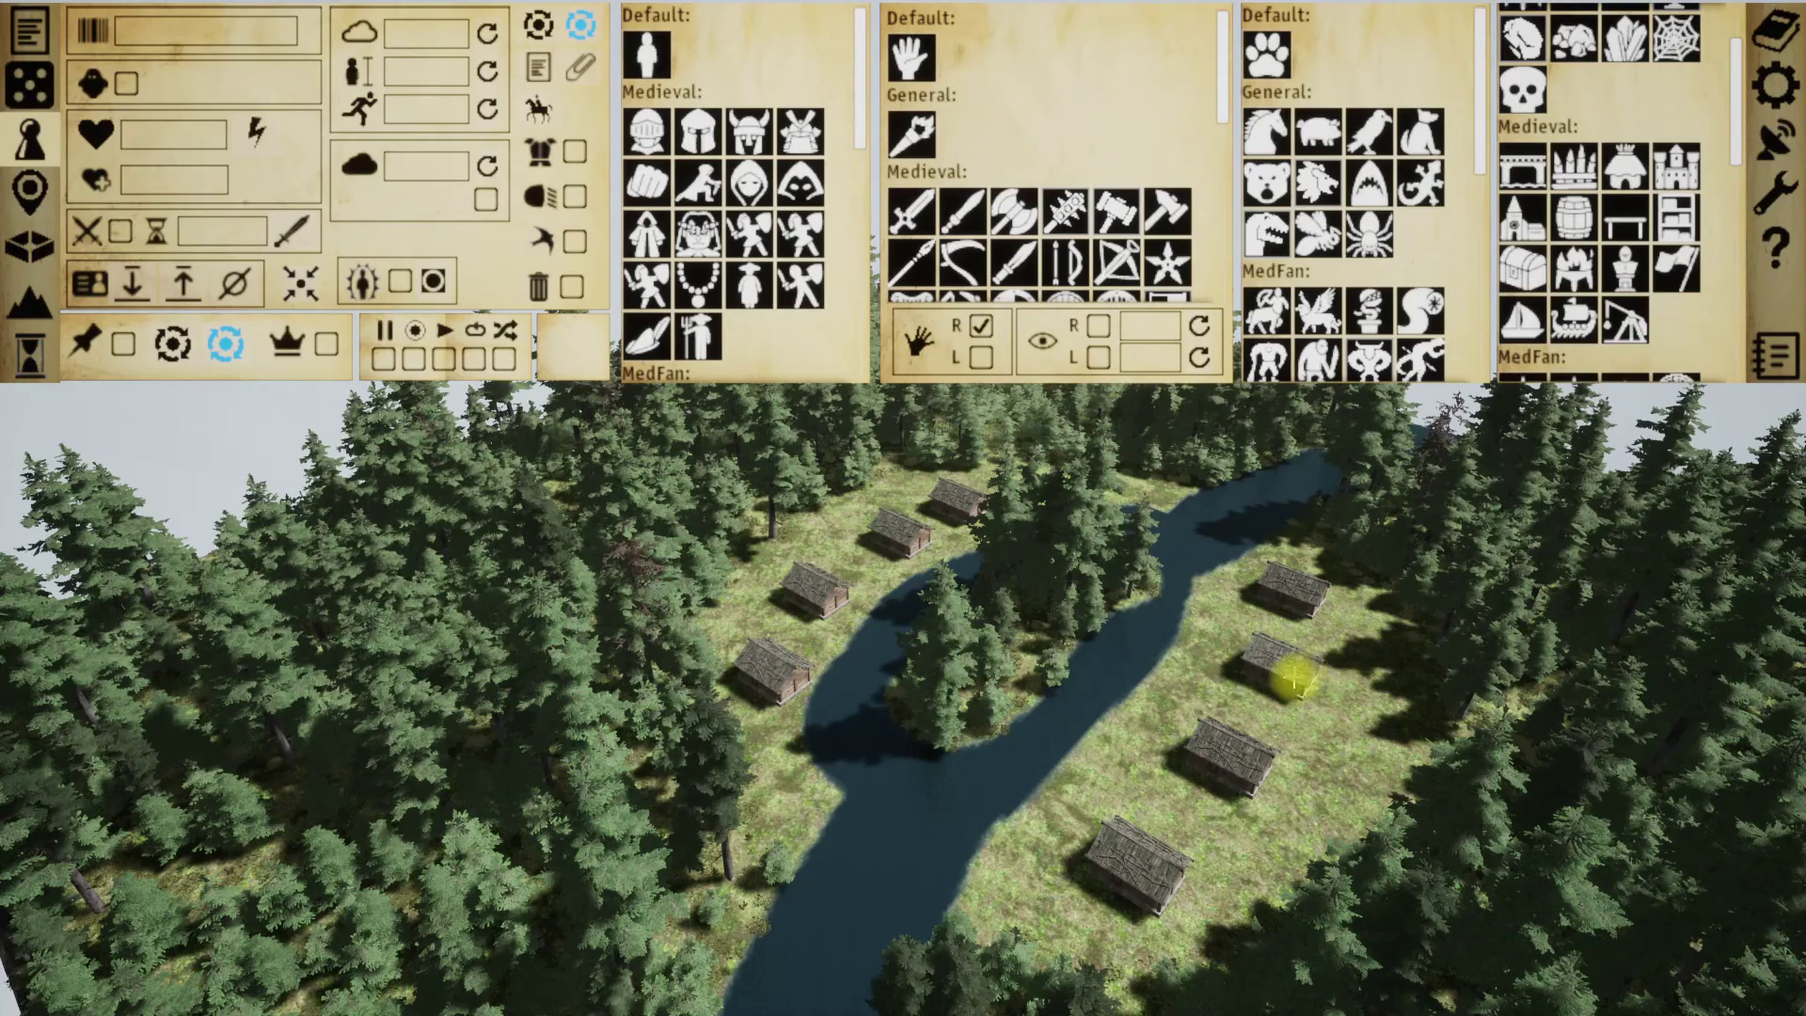
# - Select all eight houses together and orient them towards the wooded island
pyautogui.press('d')
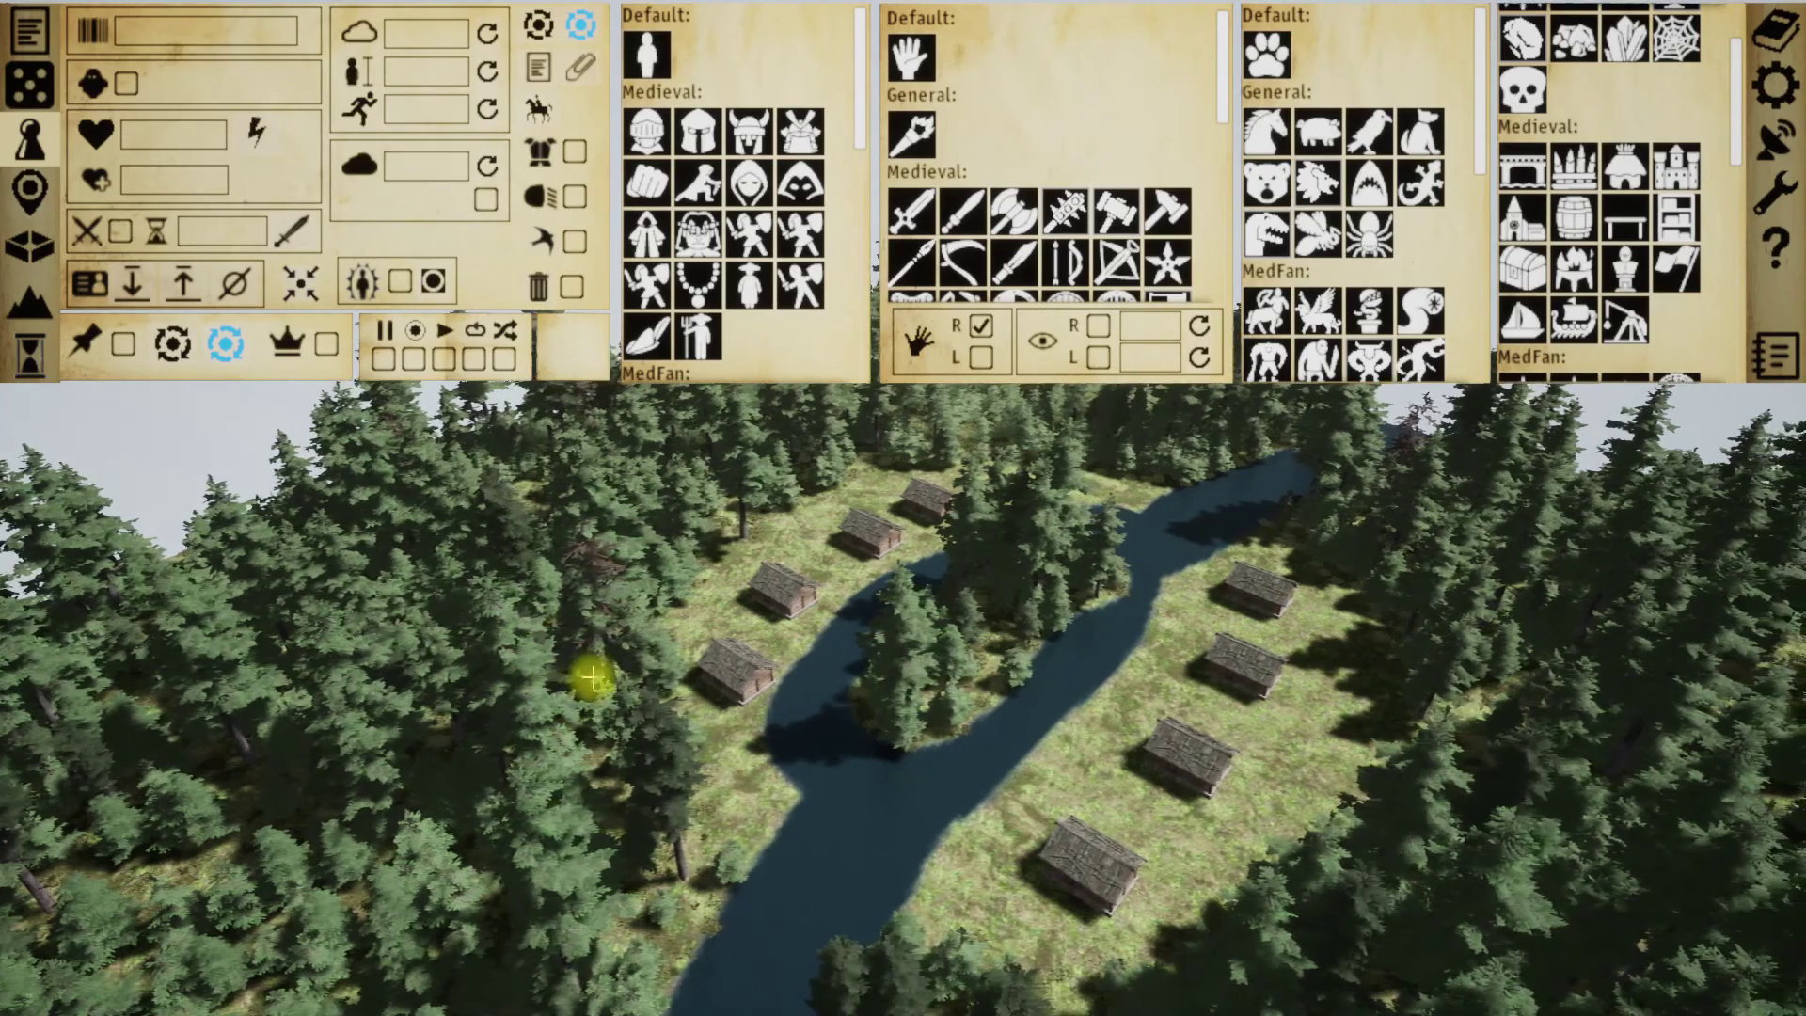
pyautogui.moveTo(561, 681); pyautogui.dragTo(1420, 640)
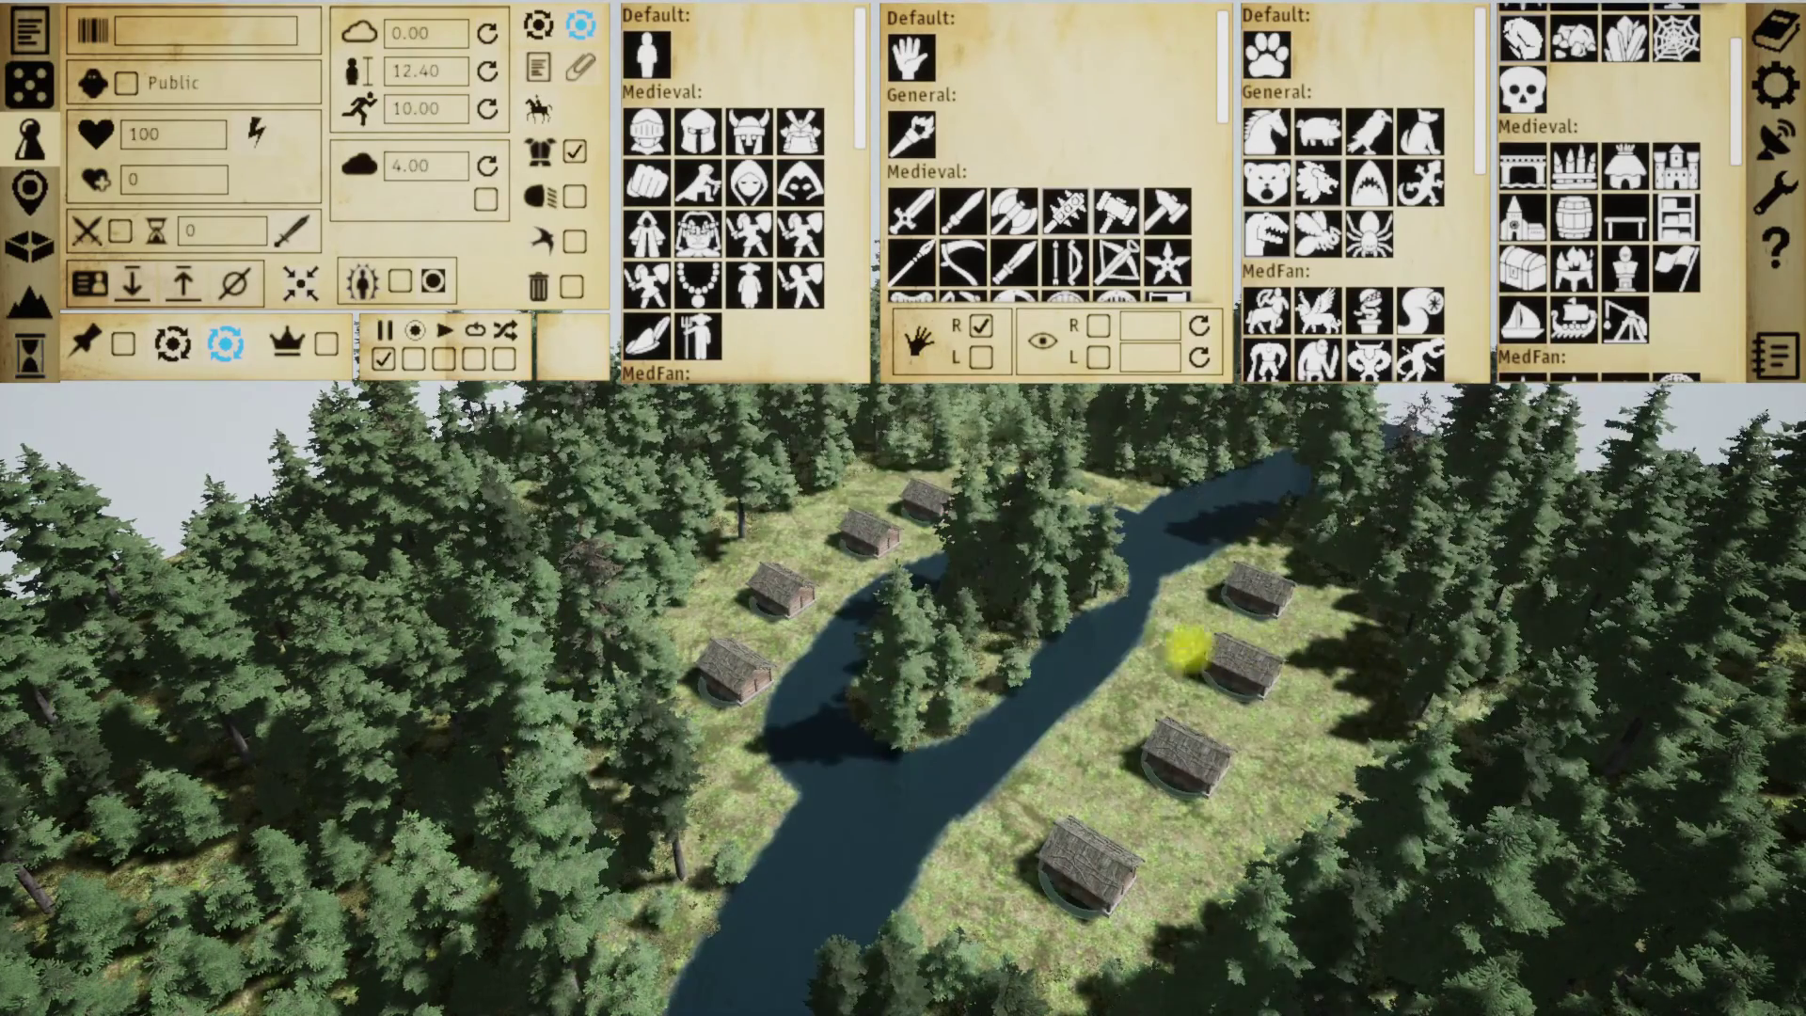
pyautogui.rightClick(1027, 645)
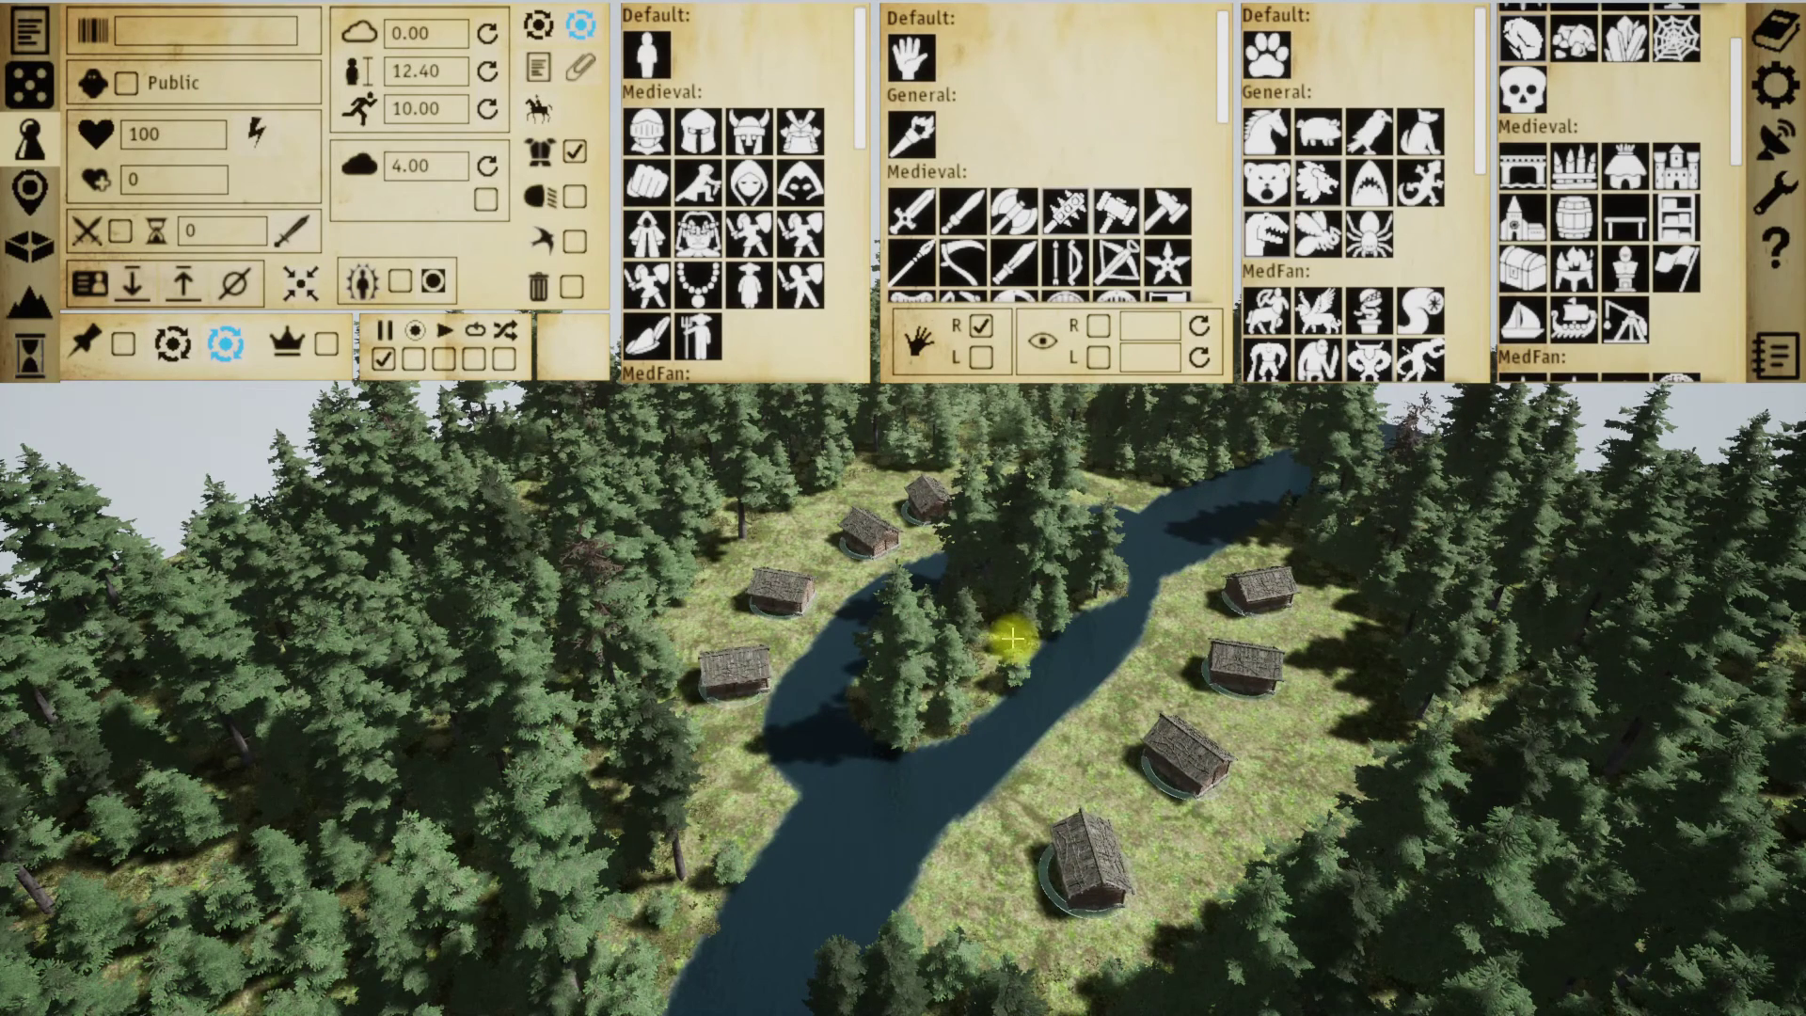
# - Hide the interface and inspect the river, island and houses from close up
pyautogui.press('Tab')
pyautogui.scroll(8, 1141, 673)
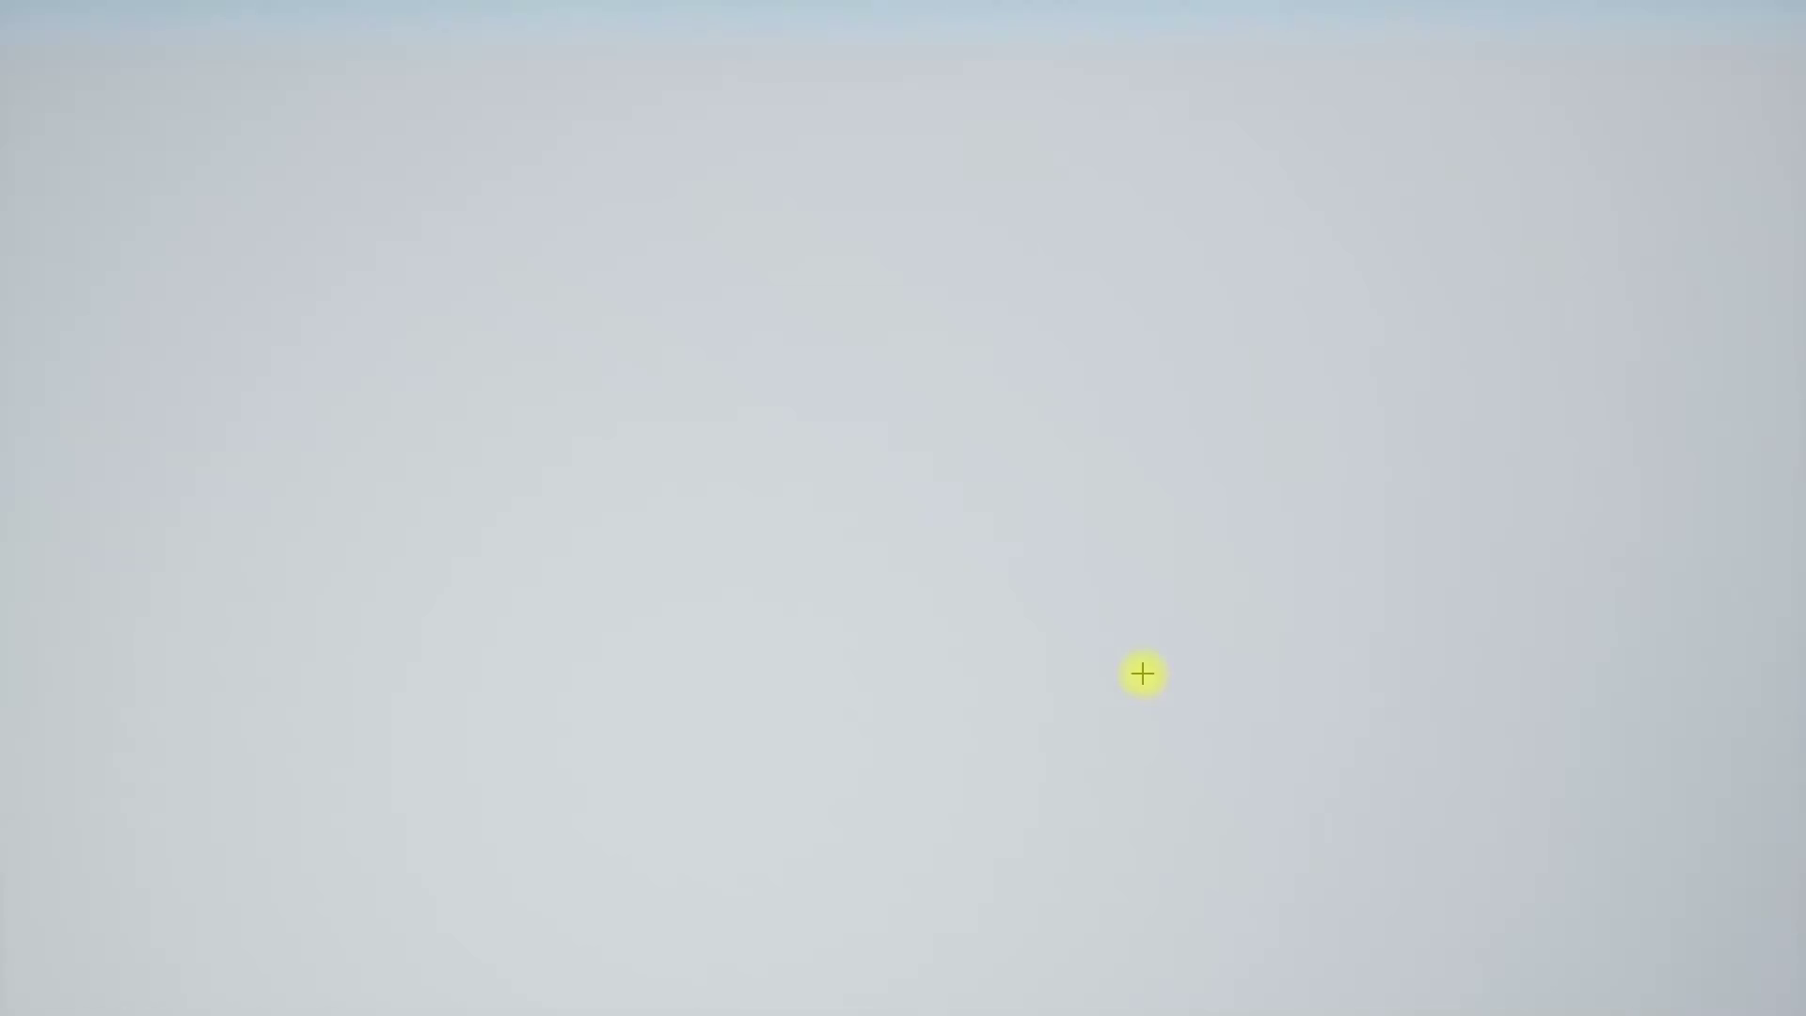
pyautogui.scroll(-8, 1143, 664)
pyautogui.scroll(8, 1151, 687)
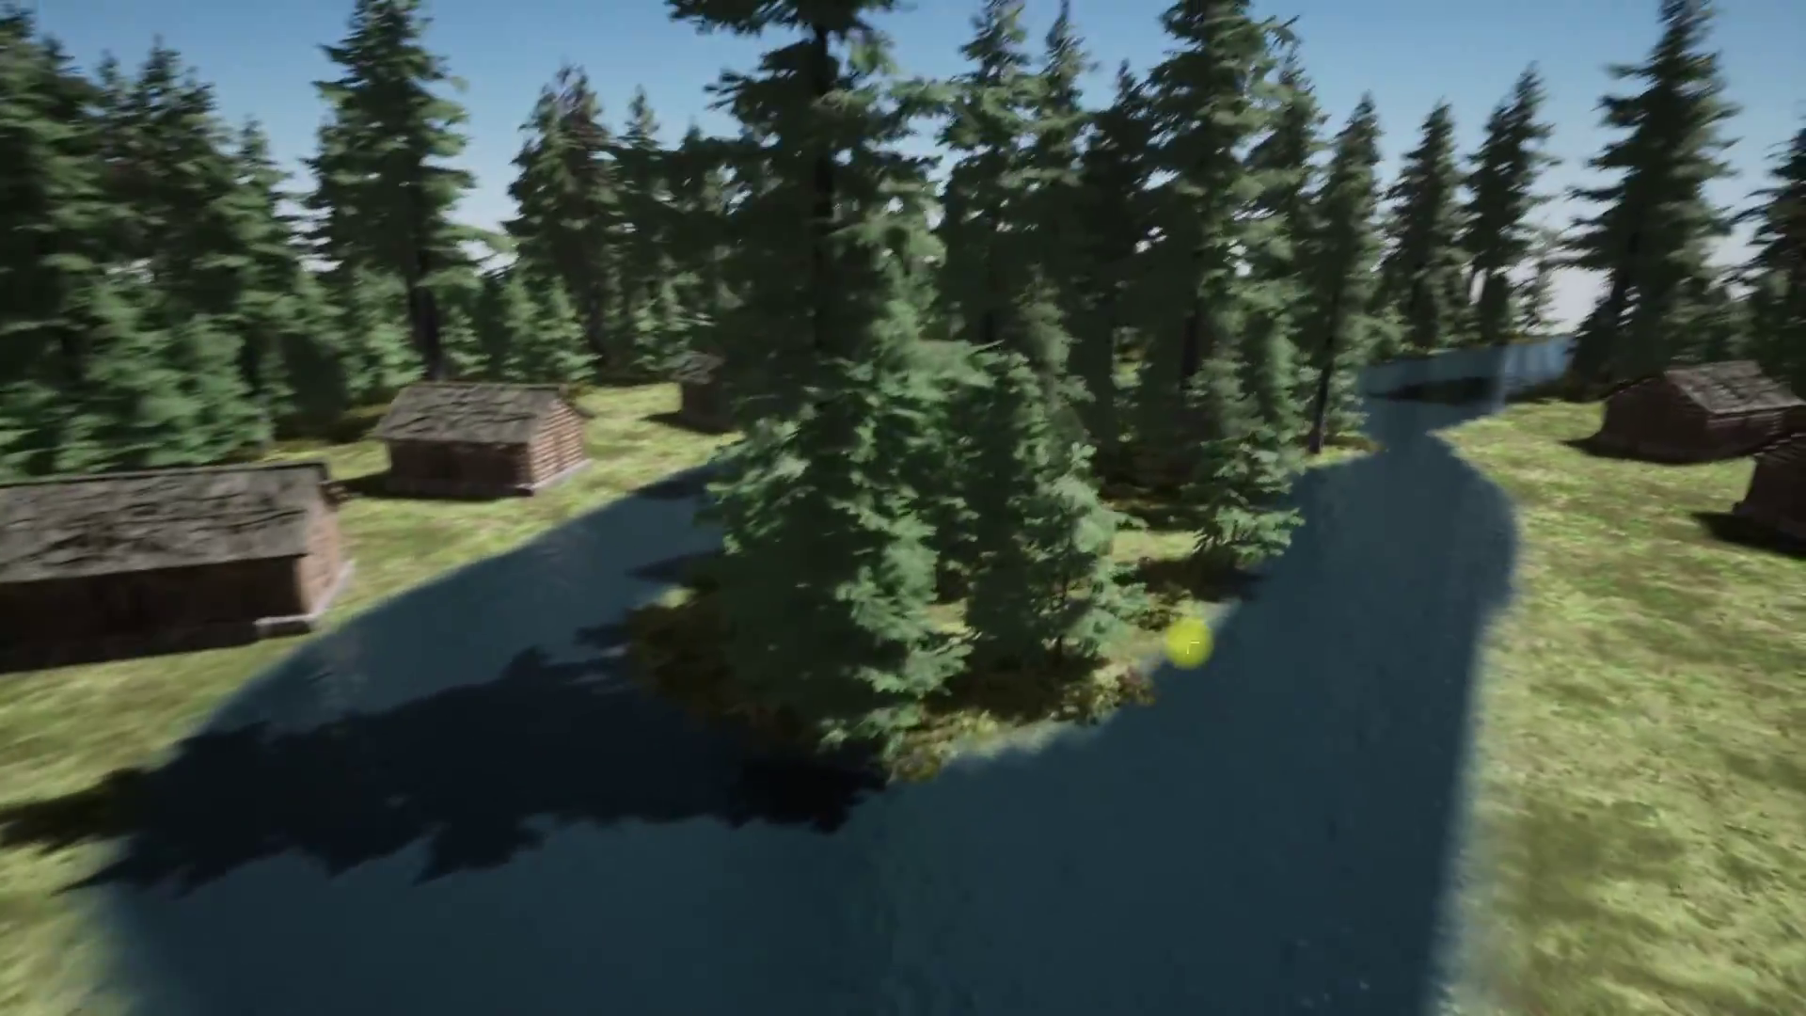
pyautogui.moveTo(1190, 644); pyautogui.dragTo(1313, 659, button='middle')
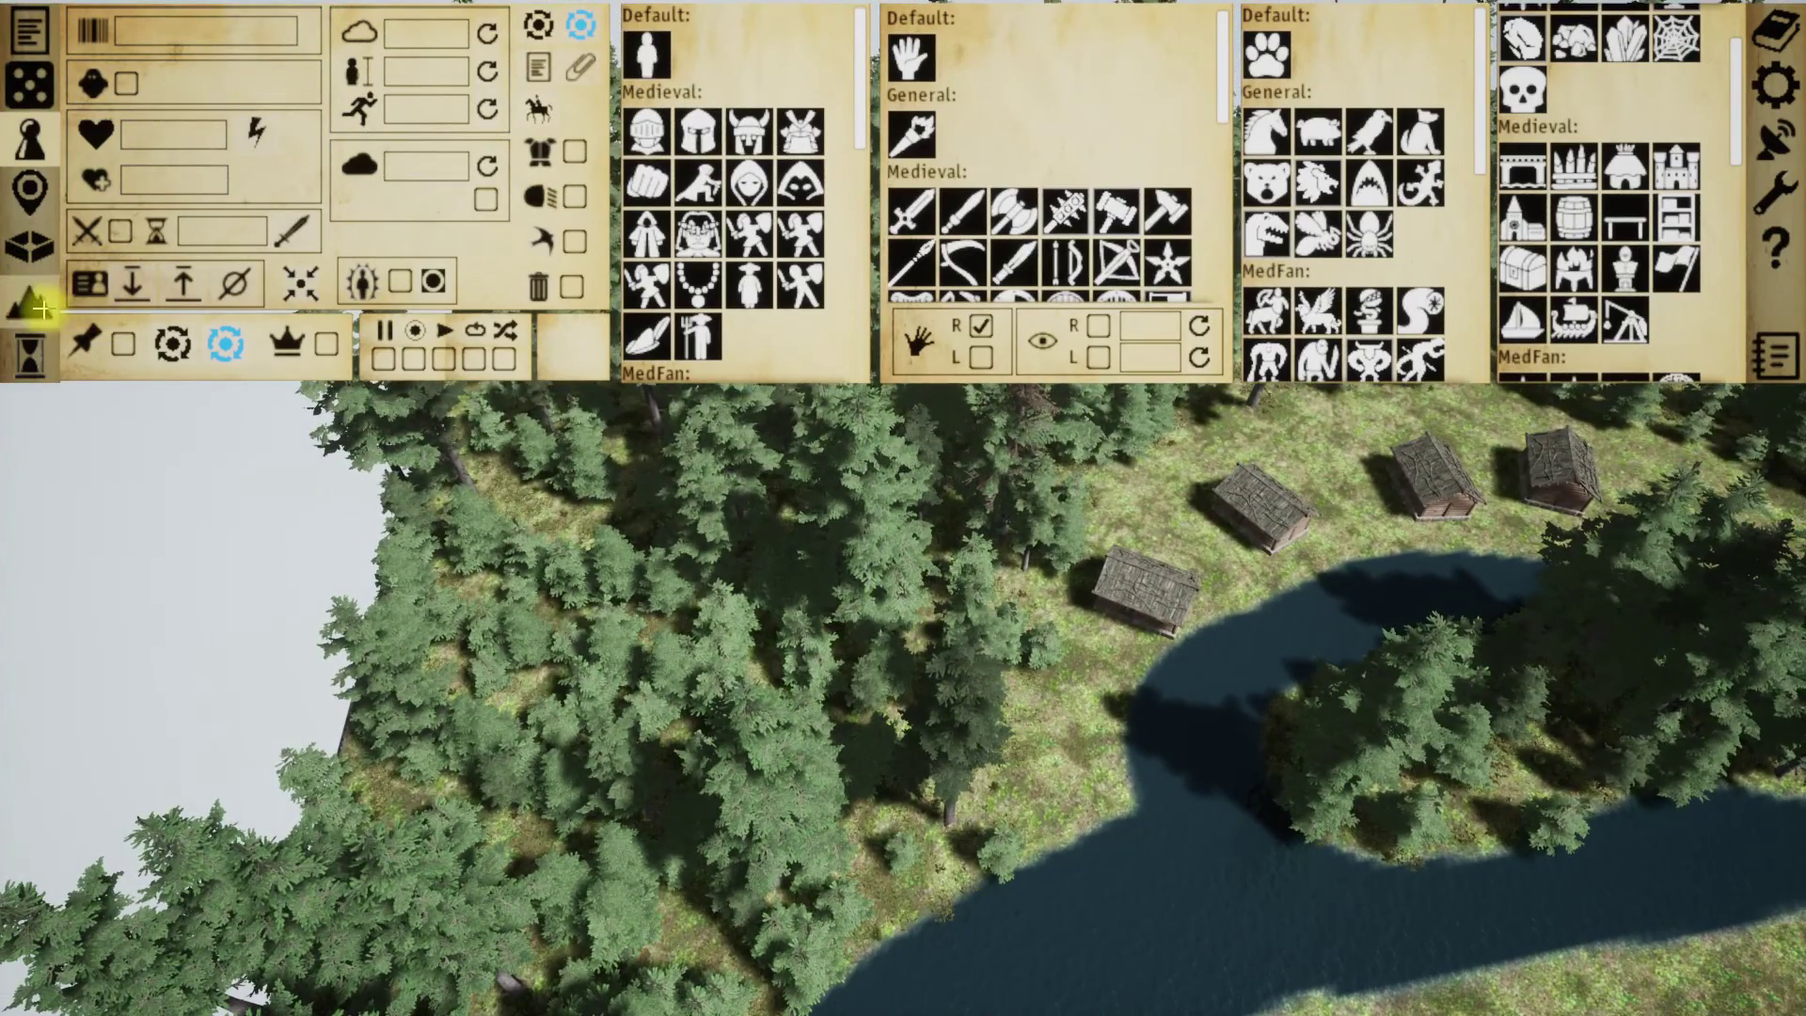
# - Load stonepavement.jpg as the custom channel 1 texture in the terrain settings and set that channel's painting density to 1.0
pyautogui.click(43, 309)
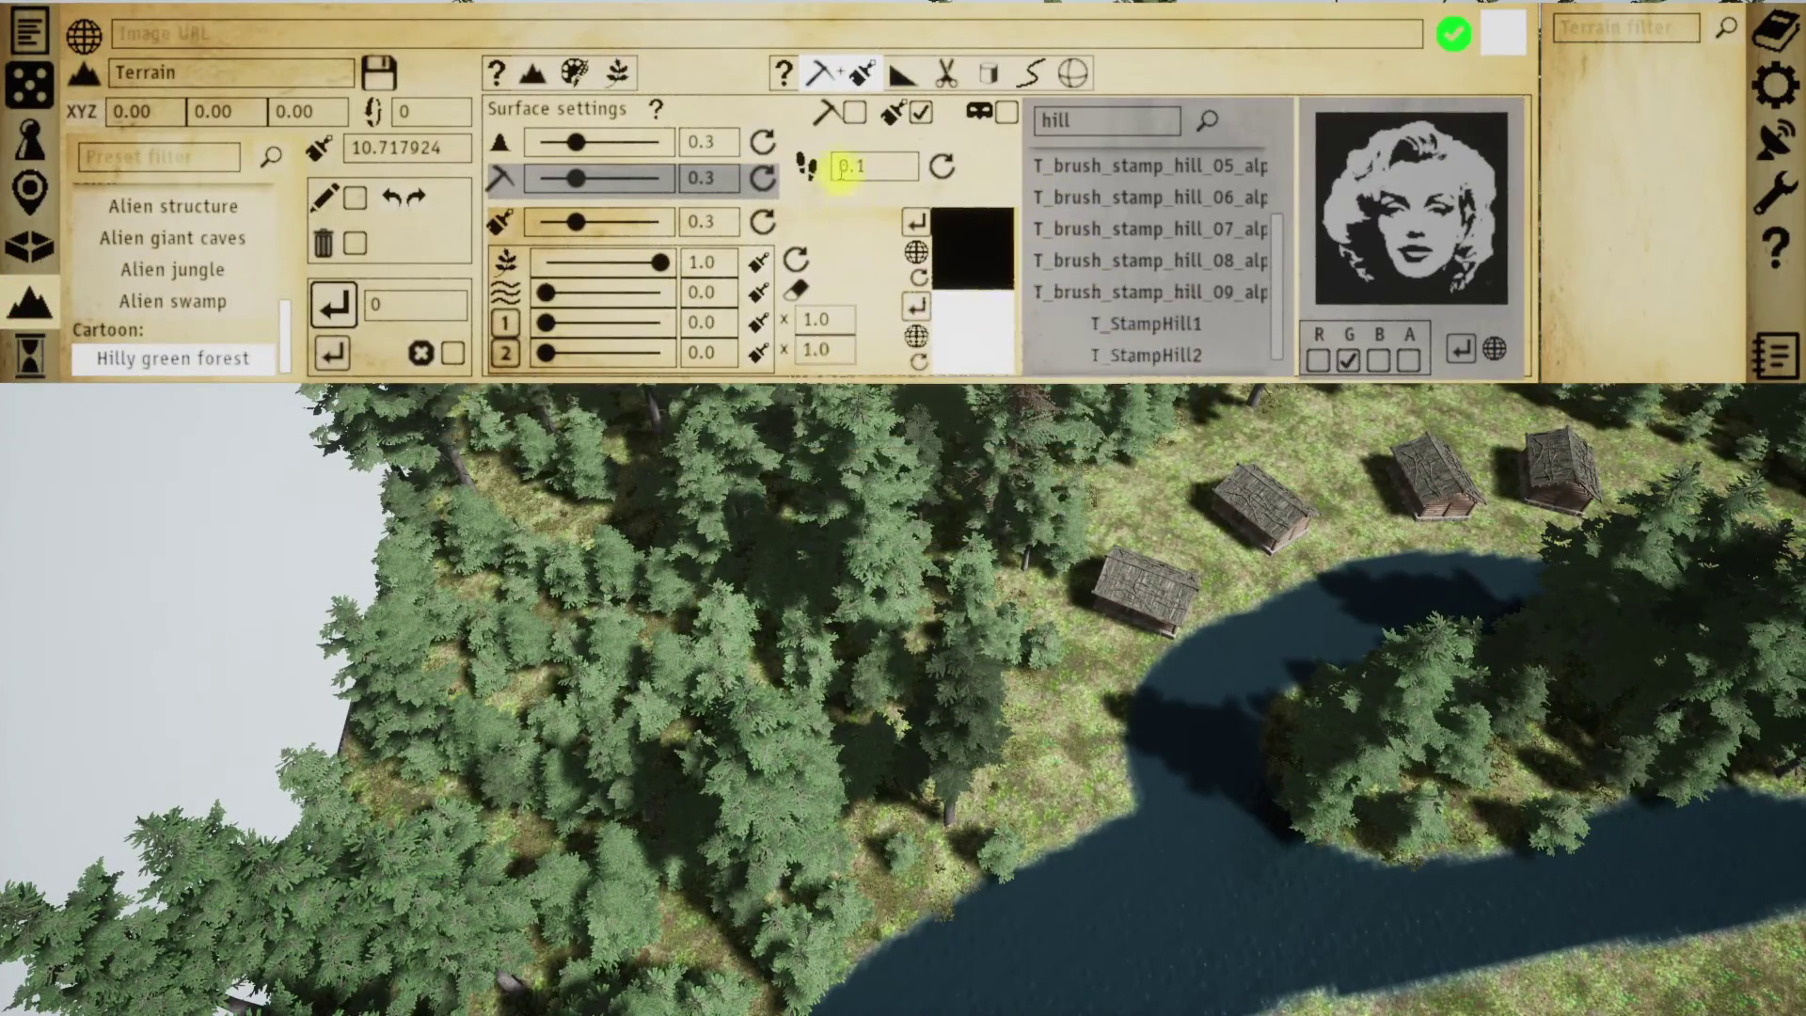
pyautogui.click(709, 38)
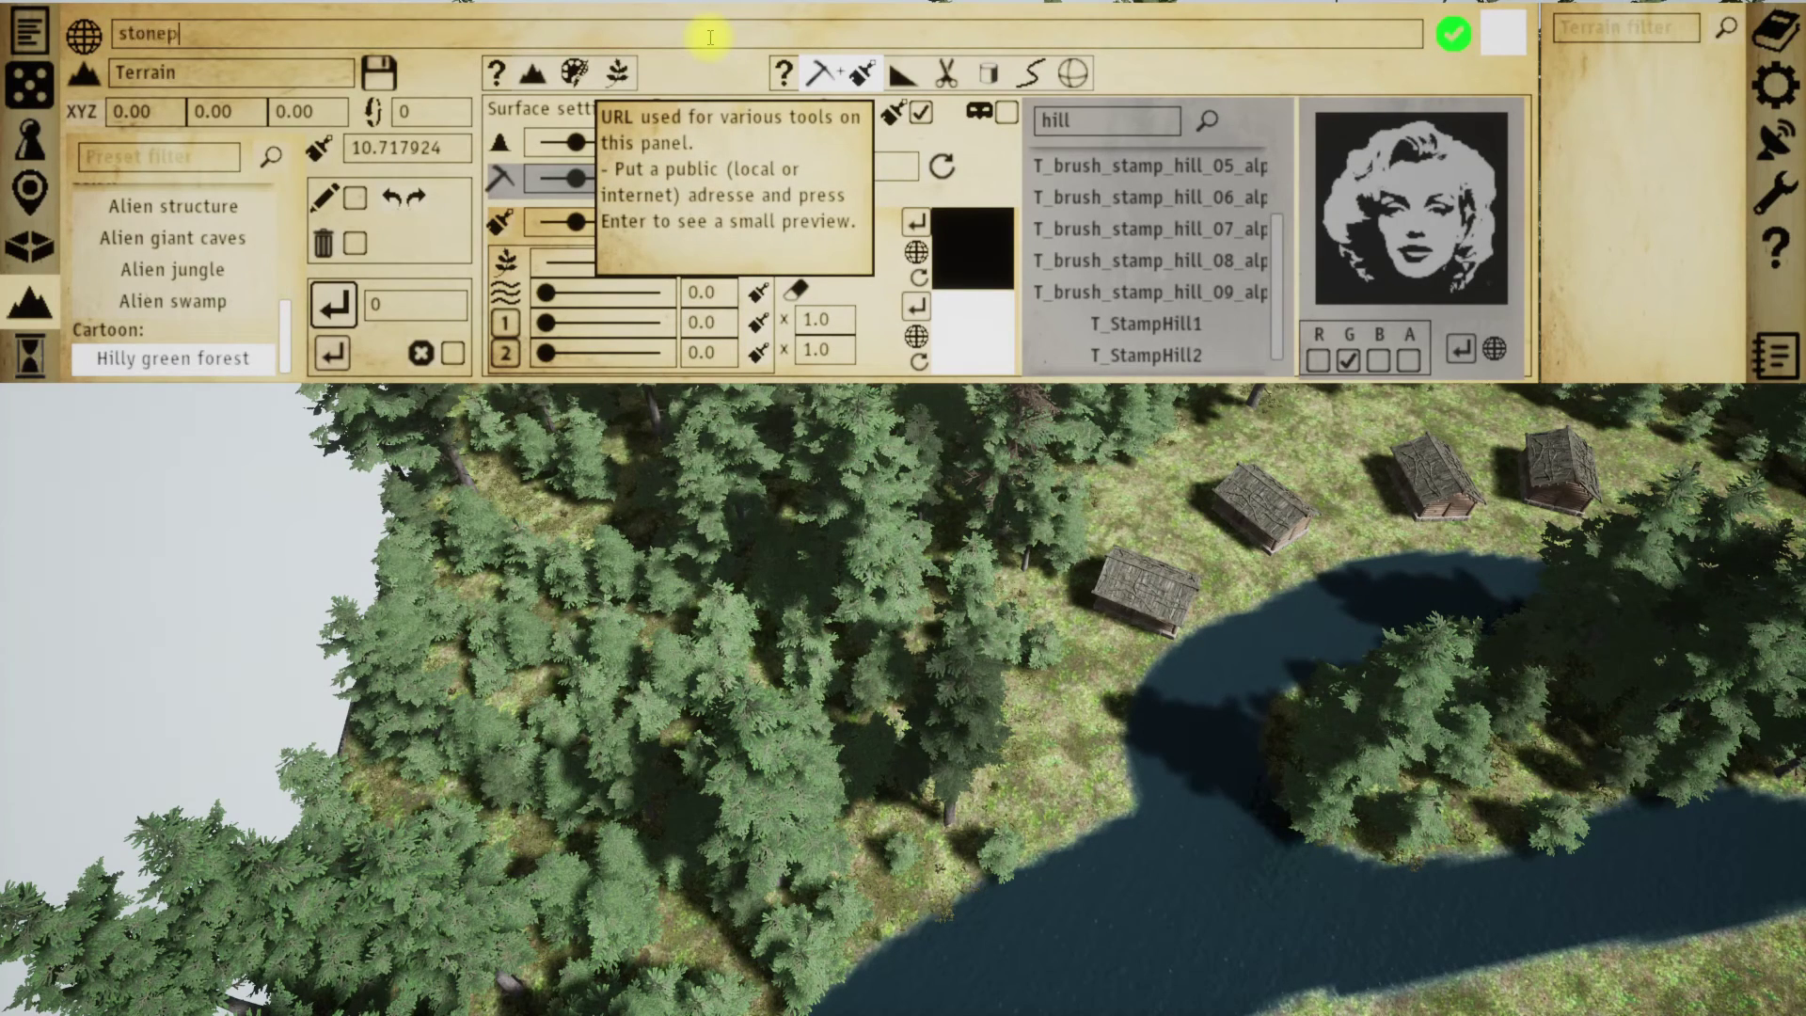
pyautogui.write('stonepavement.jpg')
pyautogui.press('Return')
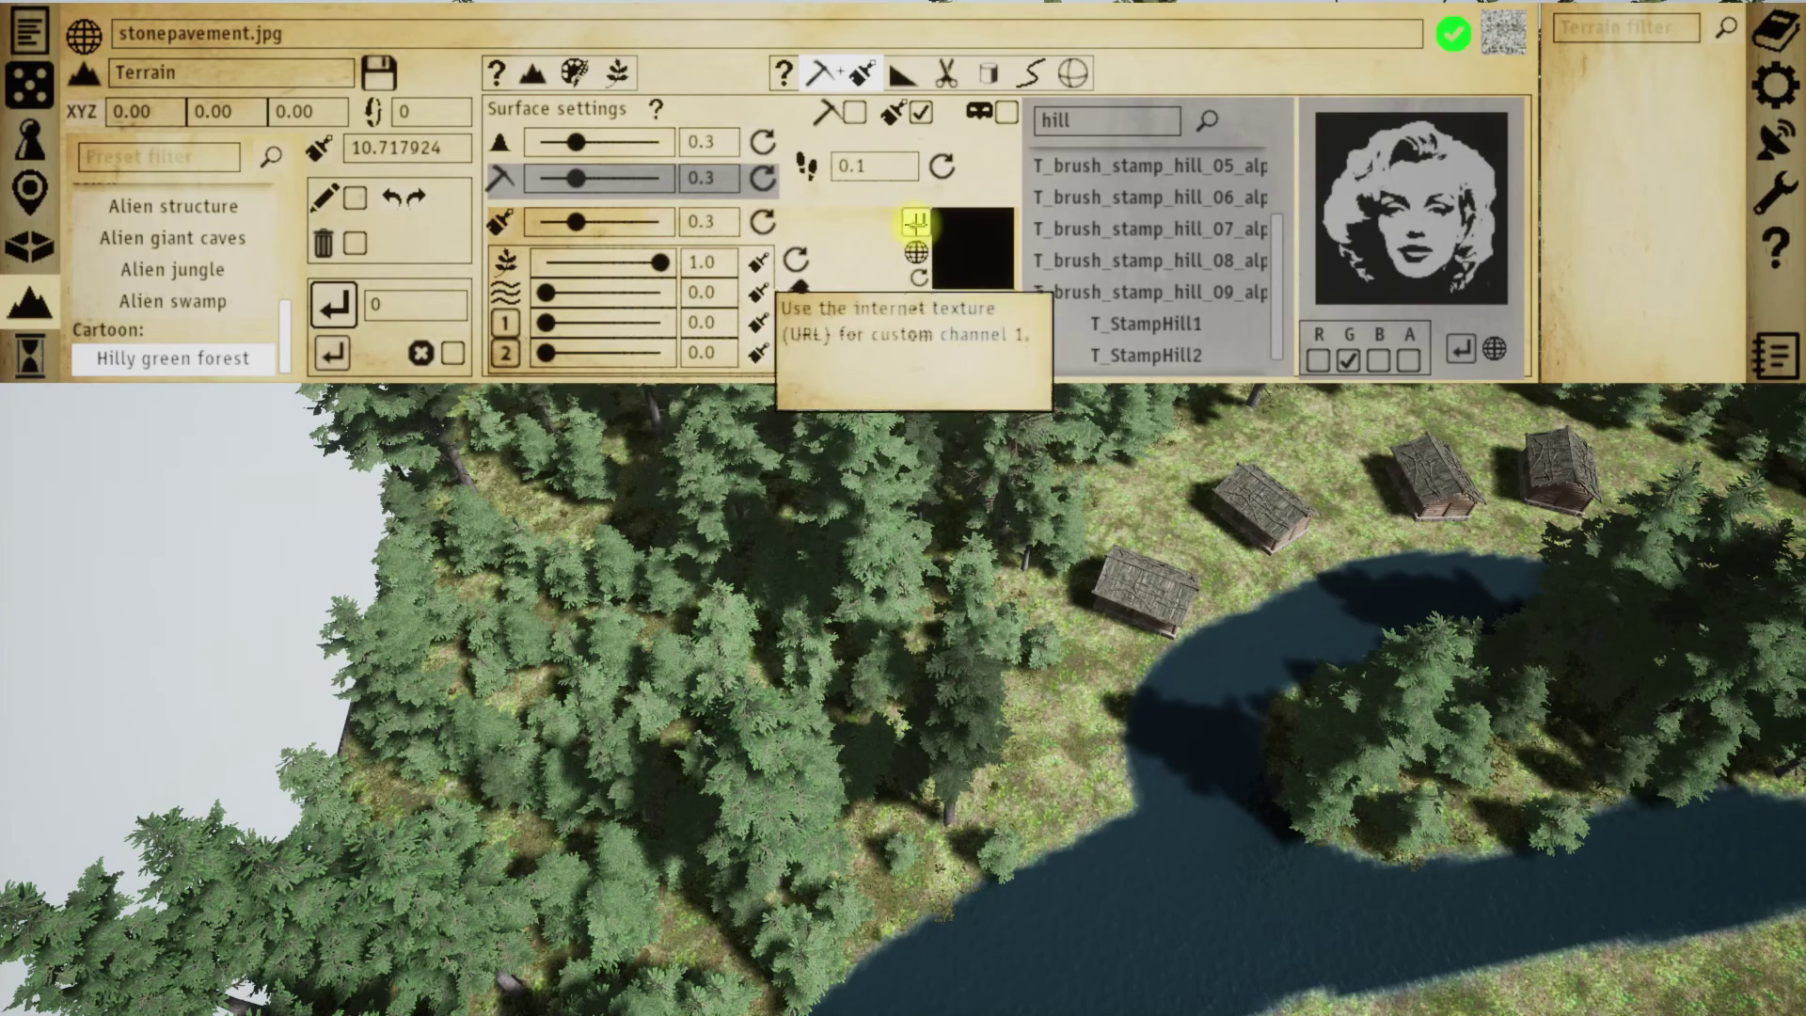
pyautogui.click(785, 288)
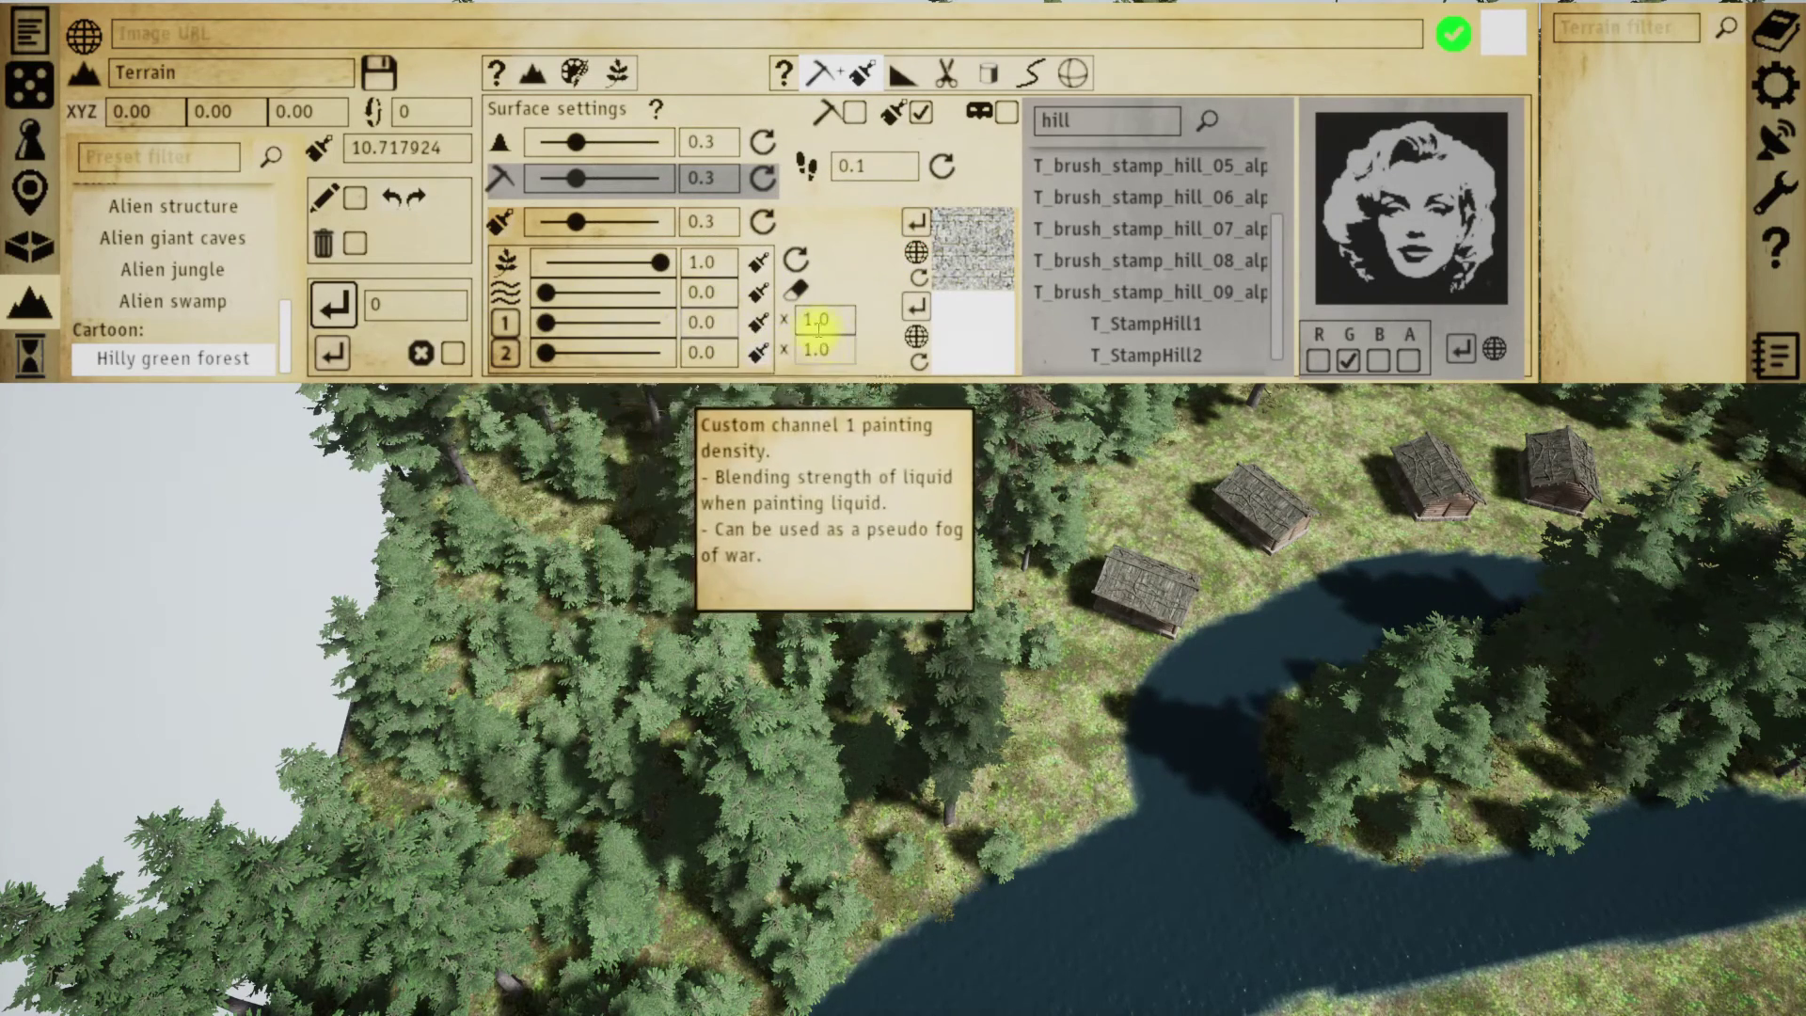
pyautogui.click(758, 322)
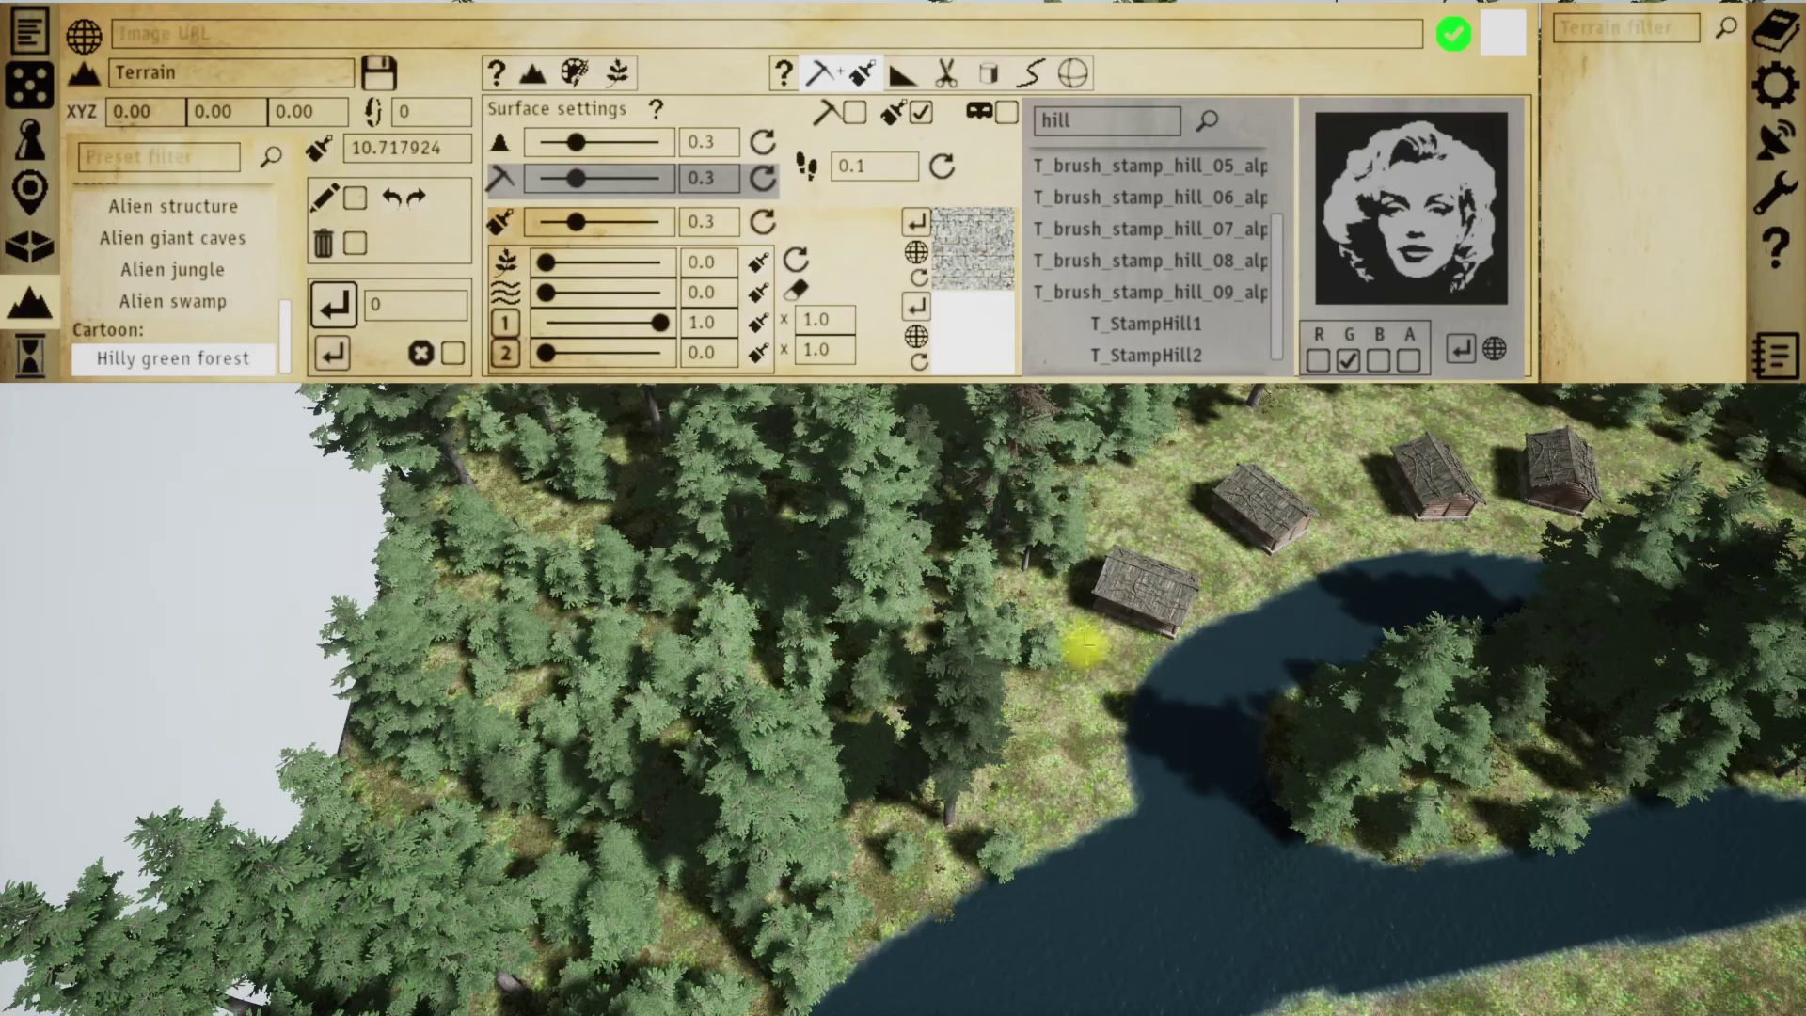
# - Paint a stone path through the forest to the glade with terrain editing enabled and brush size about 6.65, and turn editing off
pyautogui.moveTo(1037, 651); pyautogui.dragTo(968, 584, button='middle')
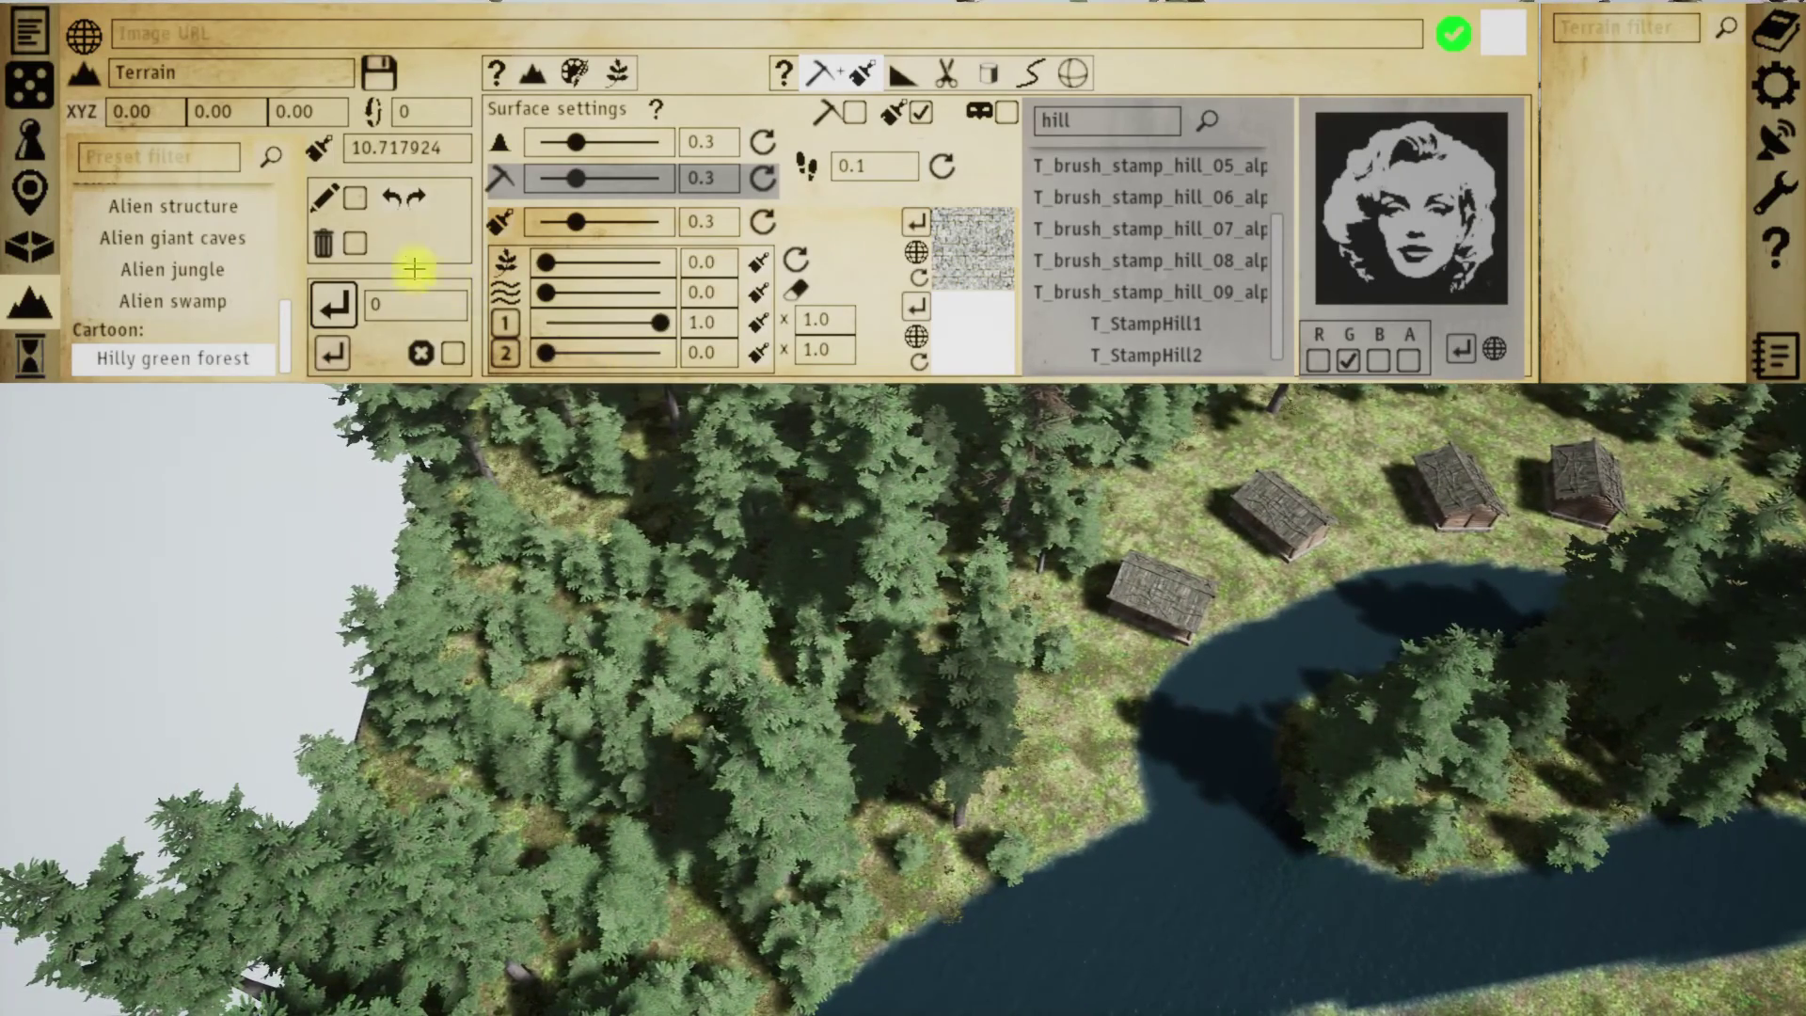
pyautogui.click(354, 197)
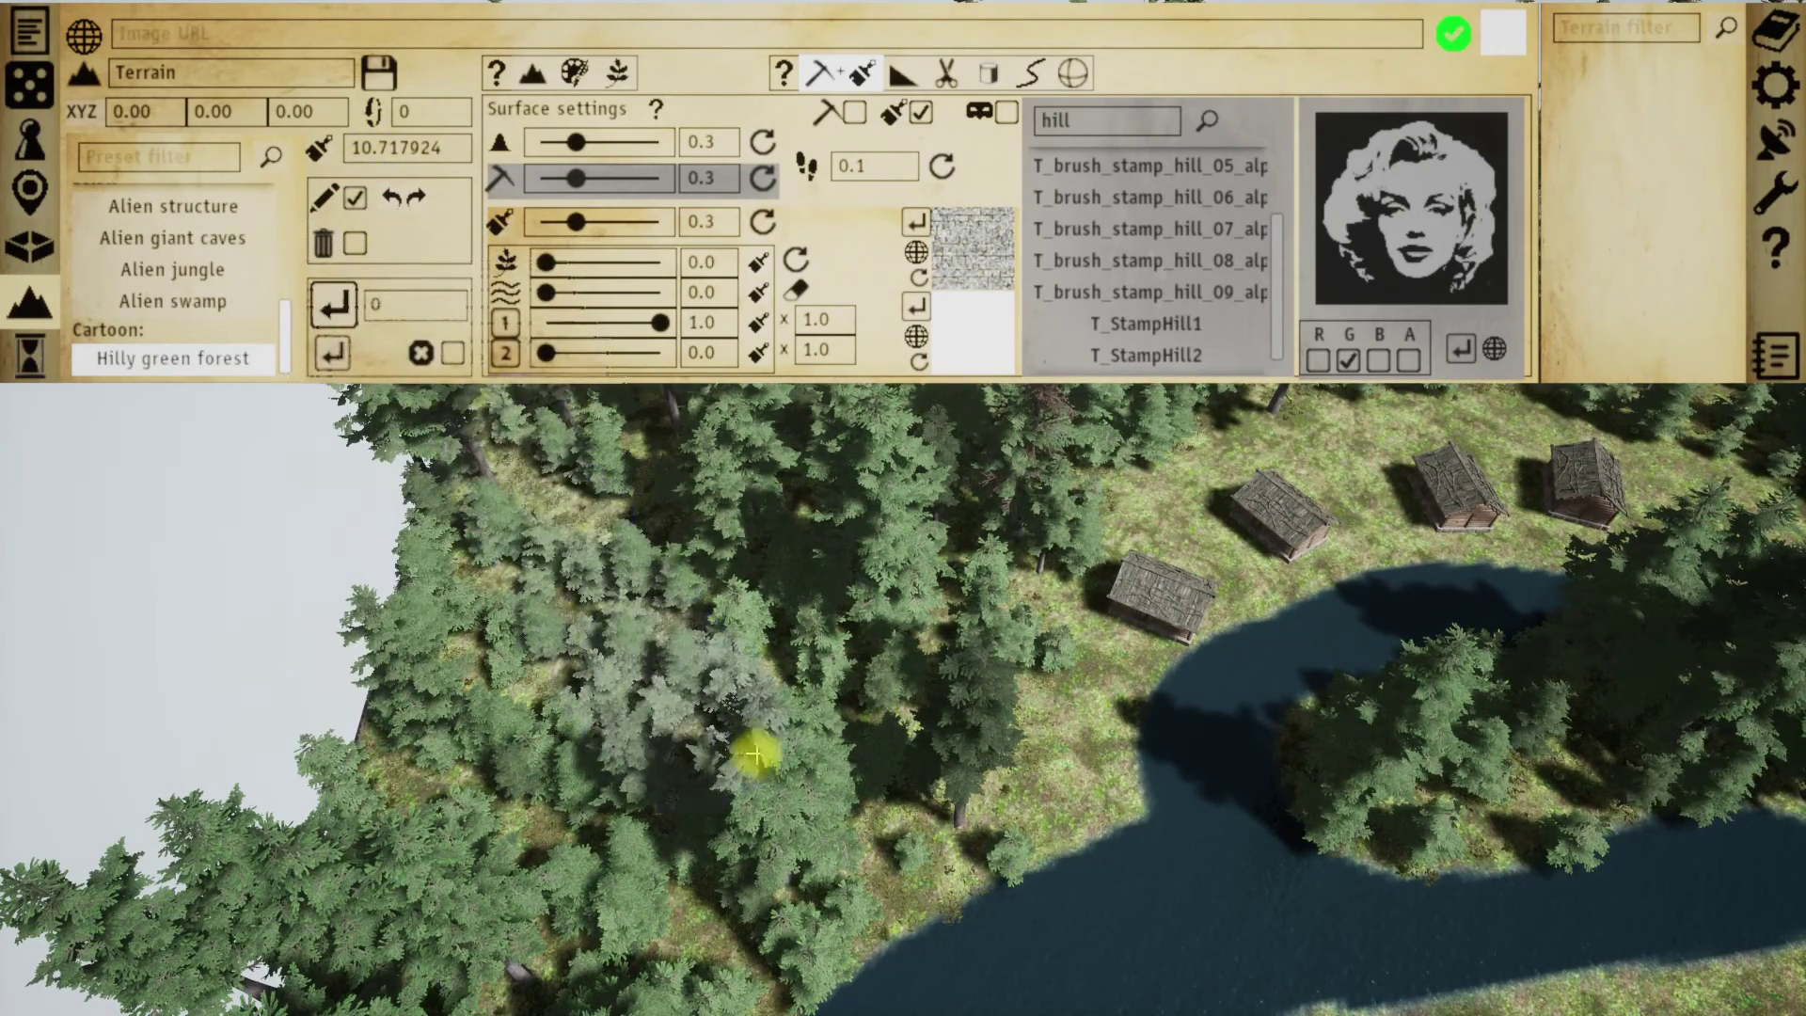
pyautogui.scroll(-3, 941, 706)
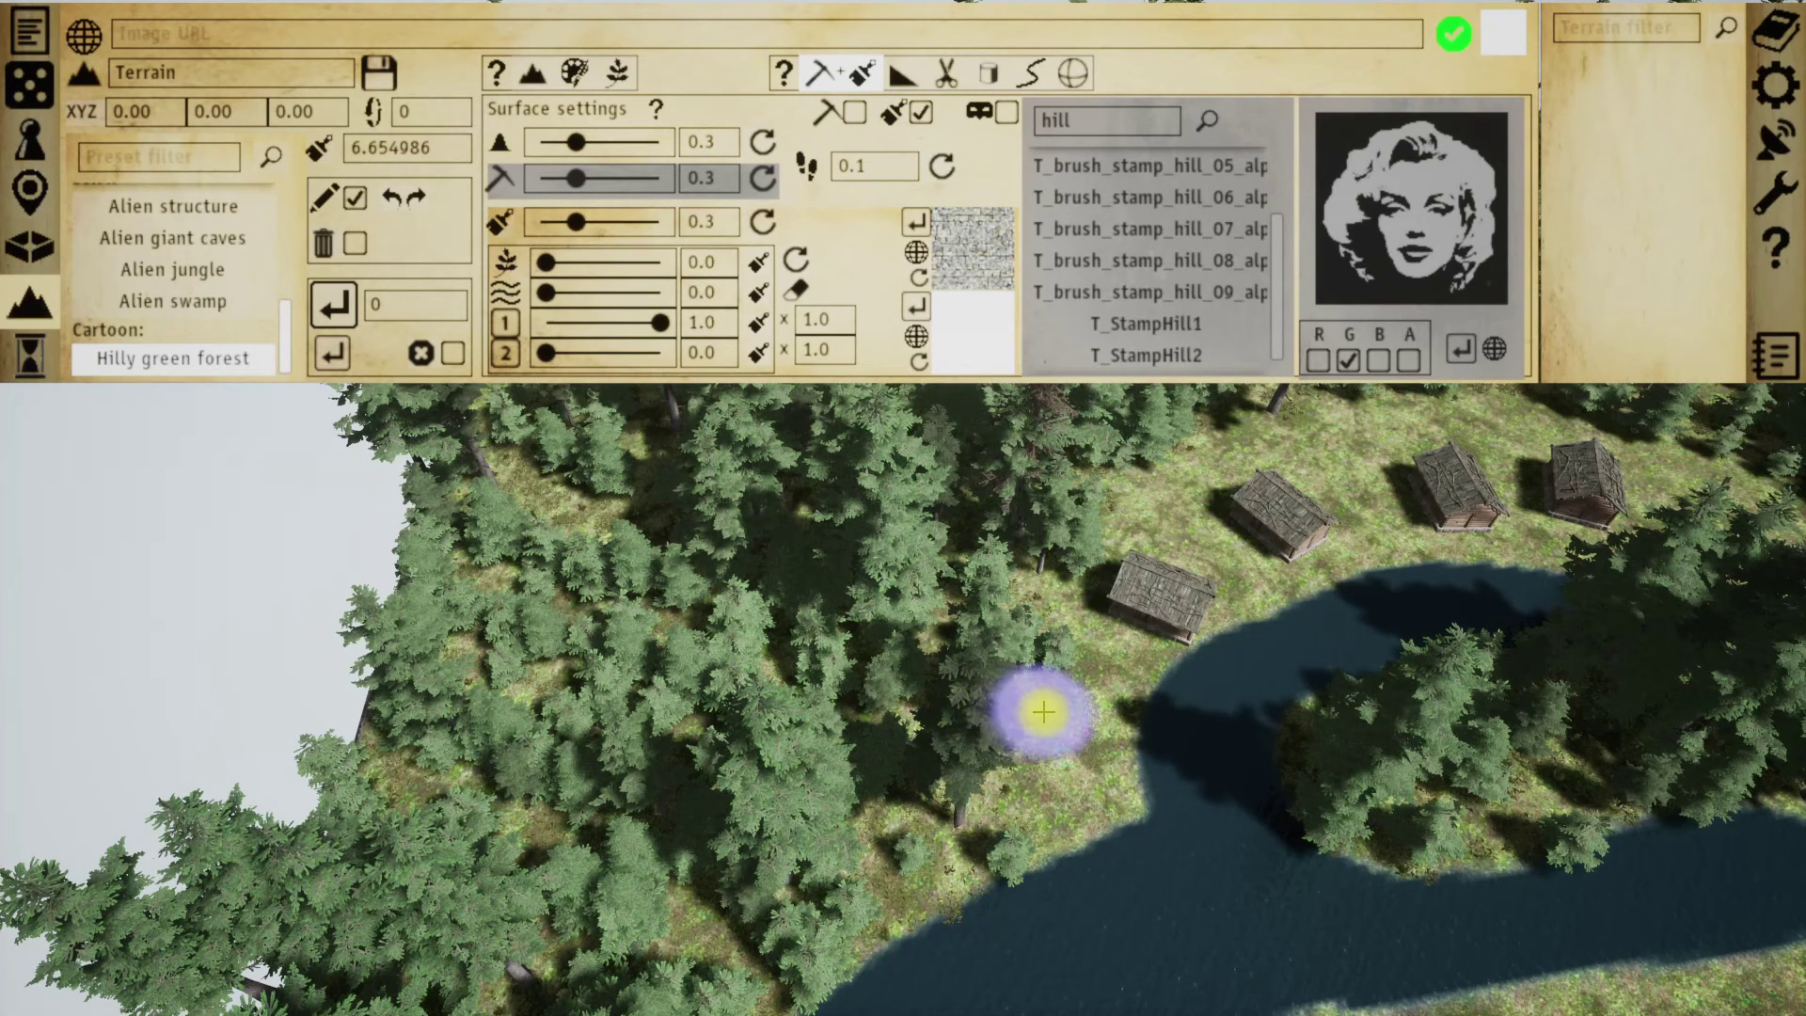
pyautogui.moveTo(693, 740); pyautogui.dragTo(397, 709)
pyautogui.moveTo(922, 713)
pyautogui.mouseDown(button='middle')
pyautogui.moveTo(659, 647)
pyautogui.moveTo(625, 621)
pyautogui.moveTo(661, 712)
pyautogui.mouseUp(button='middle')
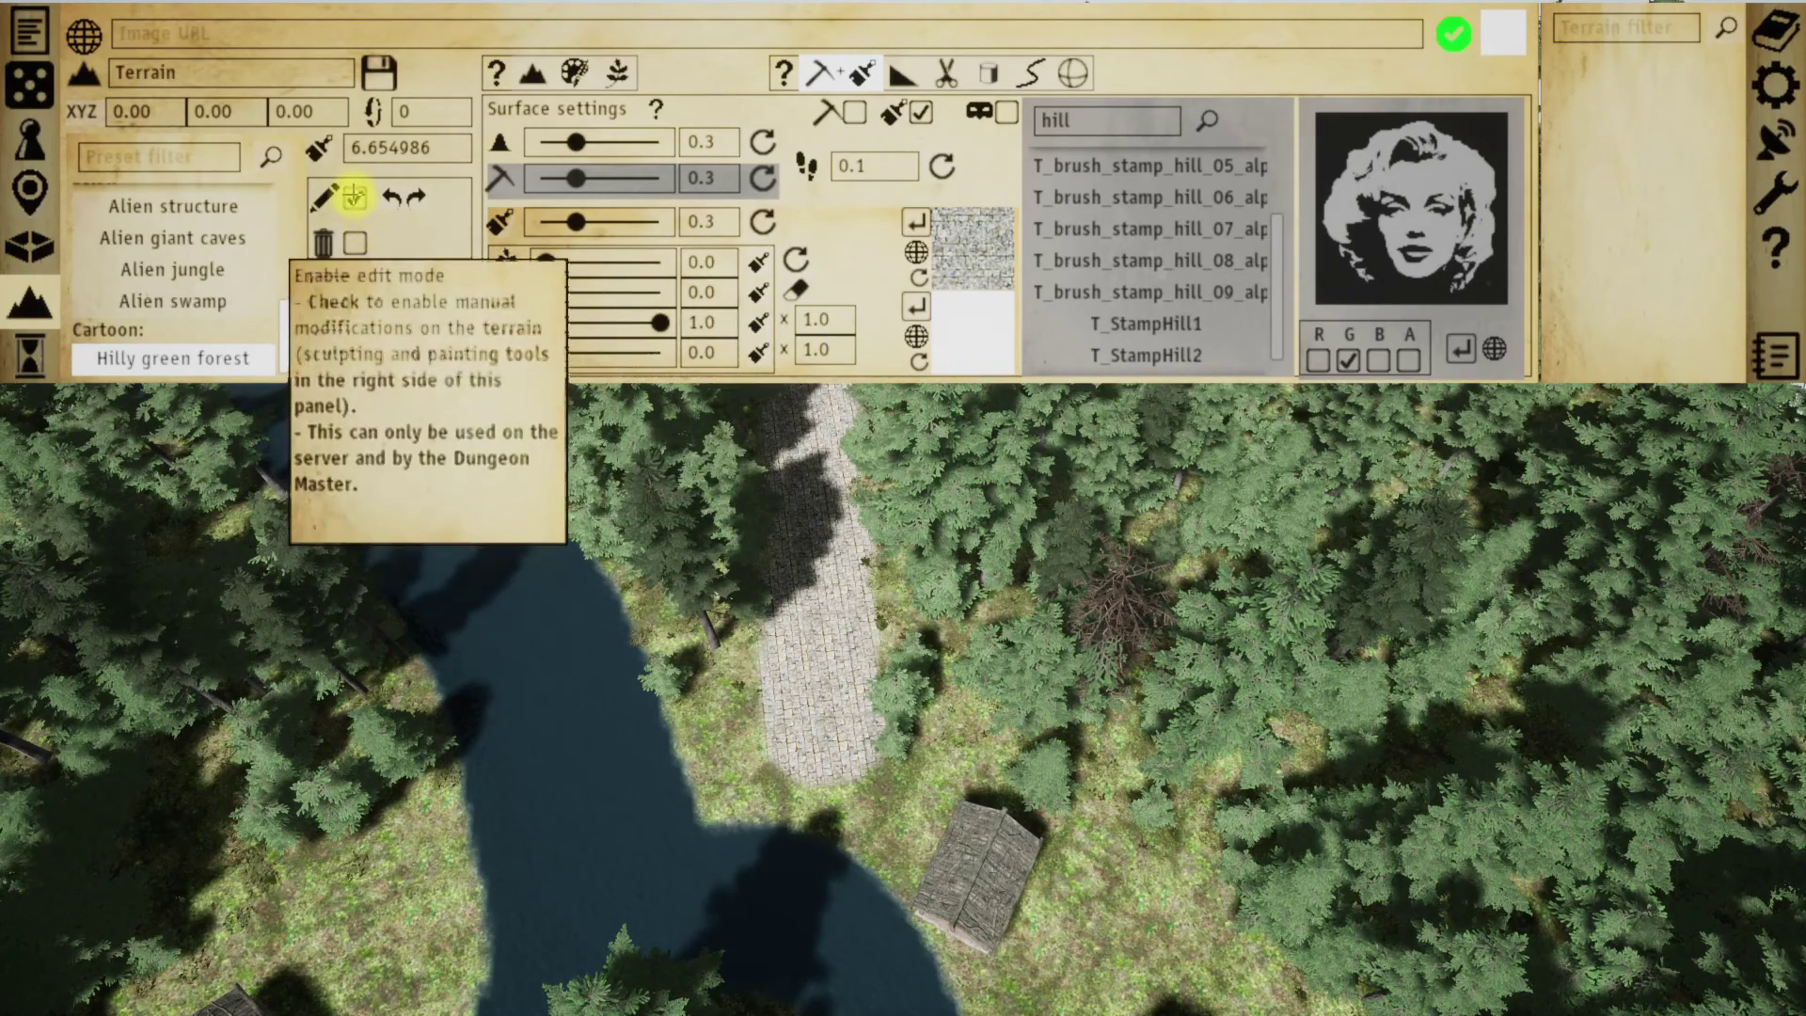
pyautogui.click(354, 196)
# - Sculpt a rocky hill in the forest beside the stone path using a masked hill brush of size about 59.6, with painting disabled
pyautogui.moveTo(846, 524); pyautogui.dragTo(689, 489, button='middle')
pyautogui.press('w')
pyautogui.moveTo(689, 489); pyautogui.dragTo(1157, 598, button='right')
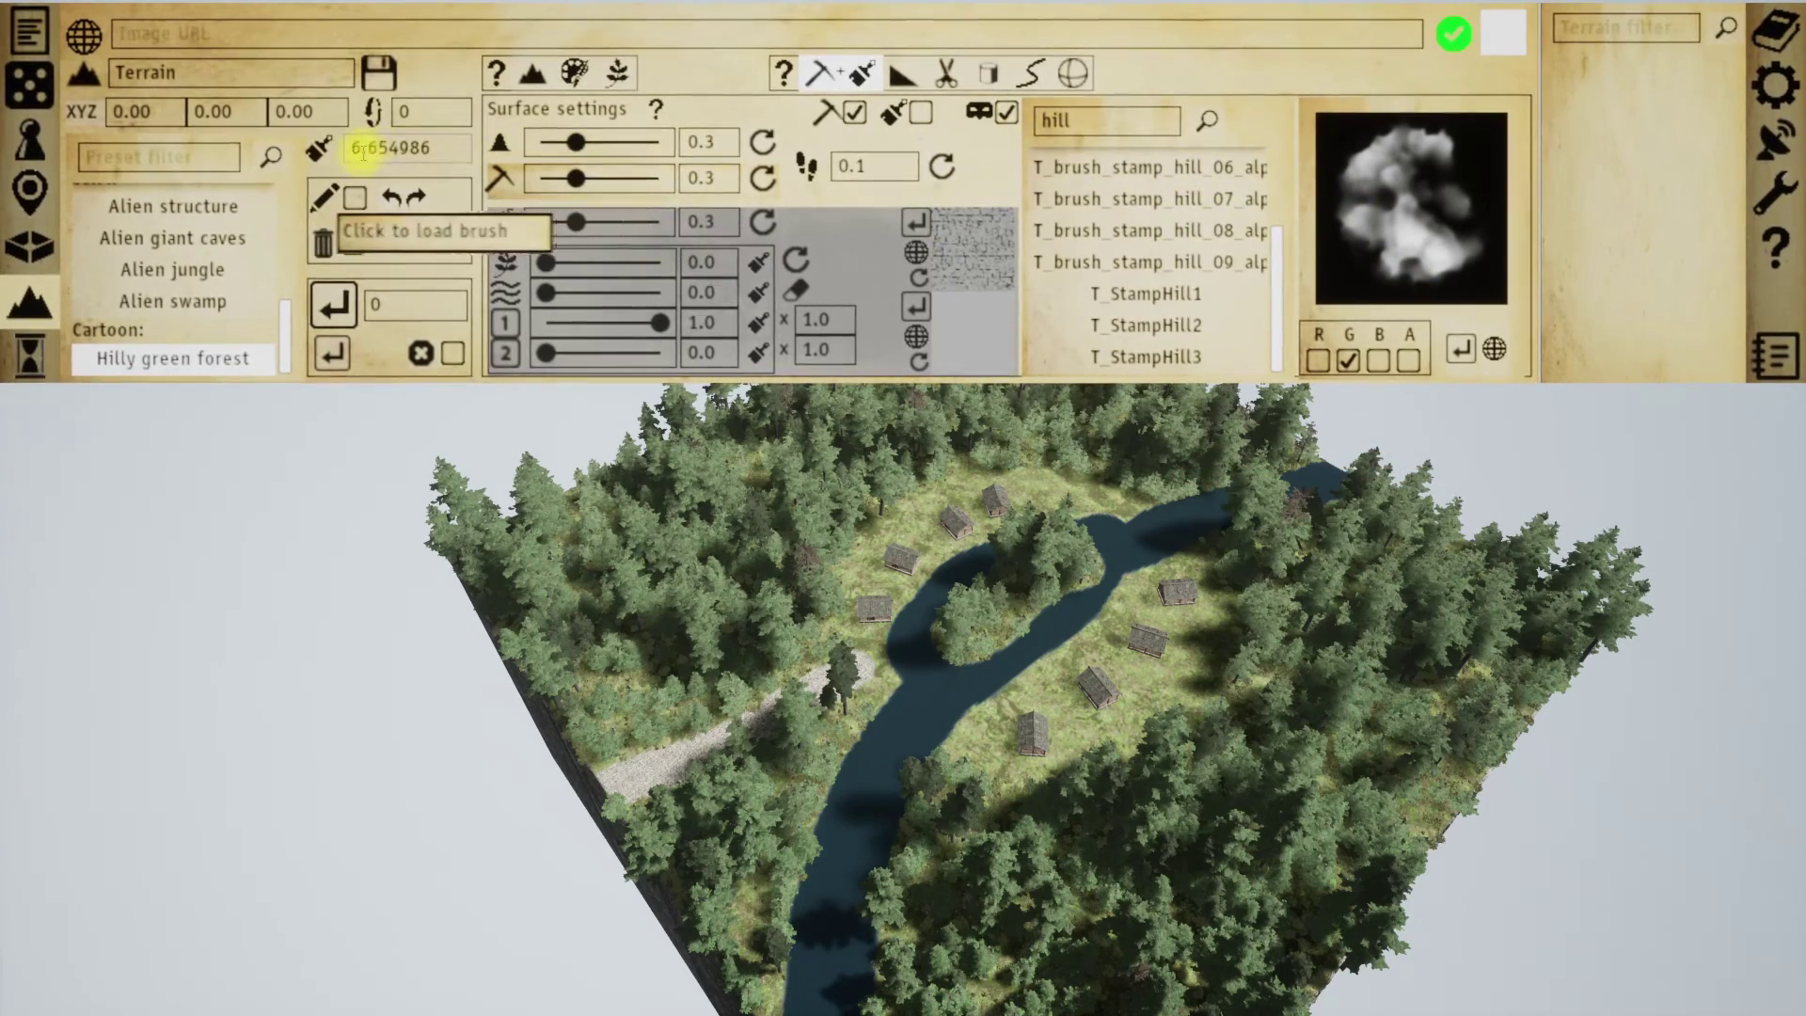
pyautogui.click(356, 197)
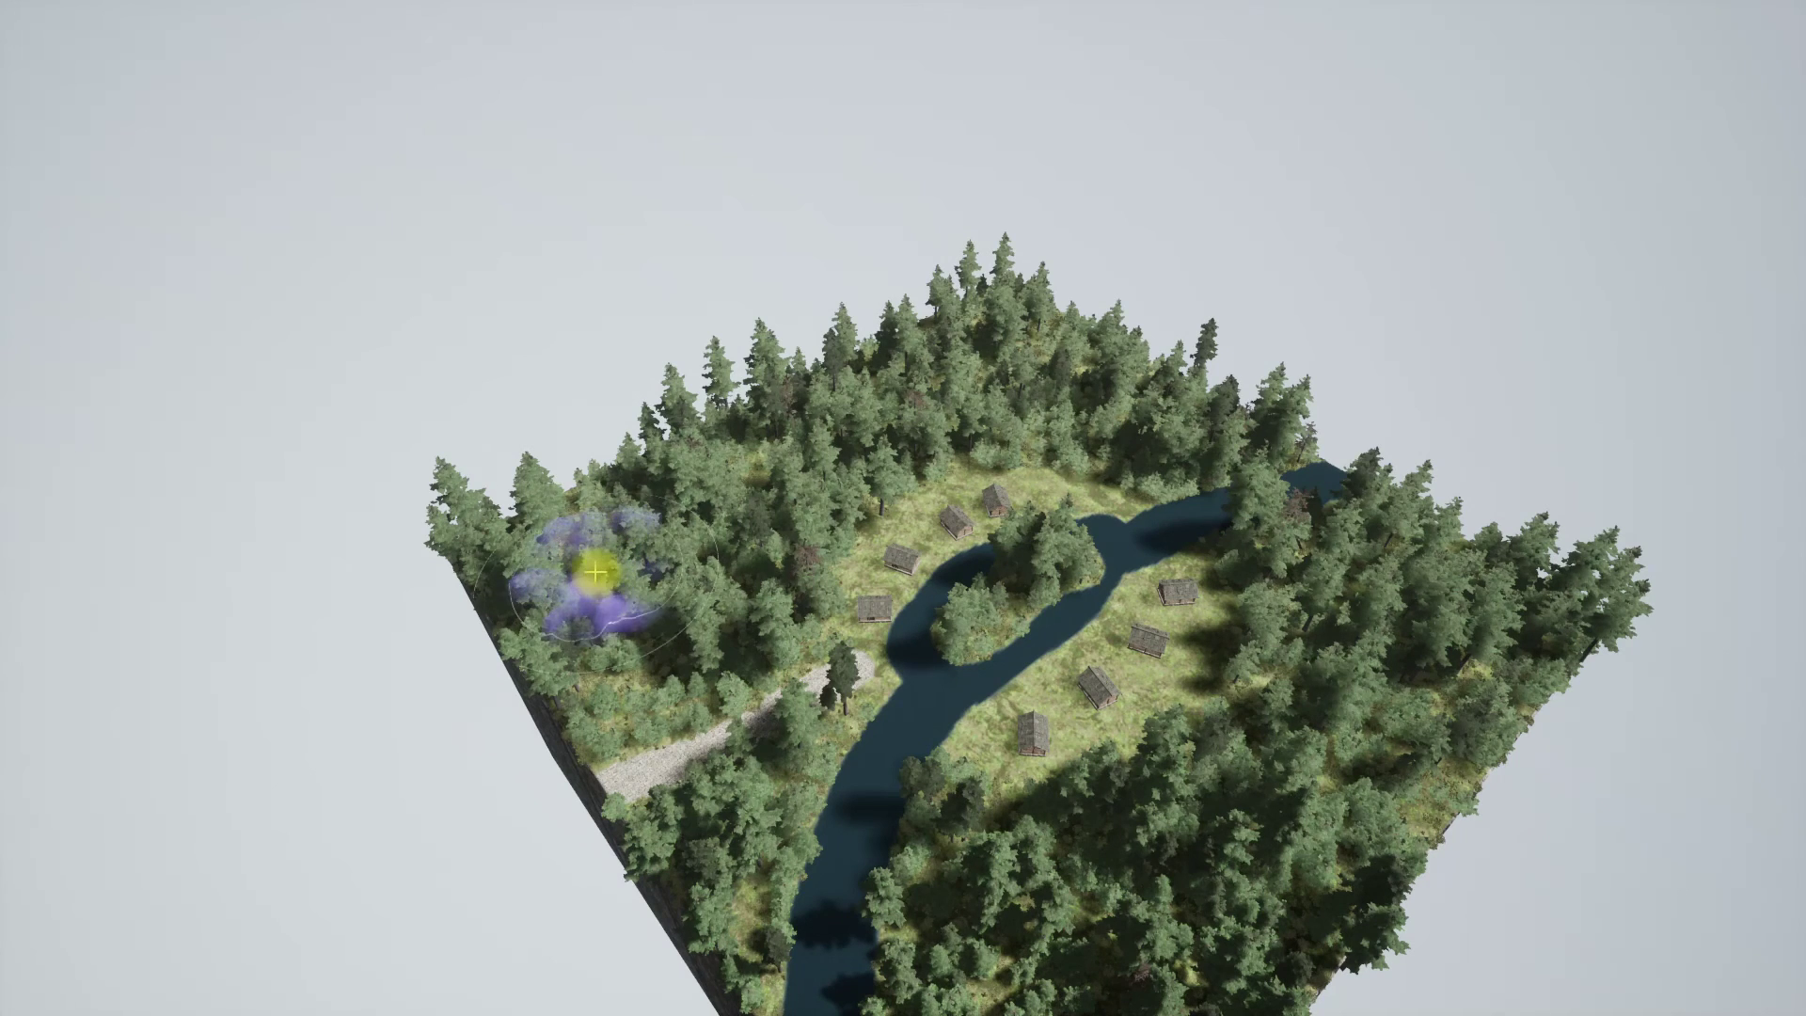
pyautogui.scroll(3, 600, 570)
pyautogui.scroll(1, 601, 568)
pyautogui.press('Tab')
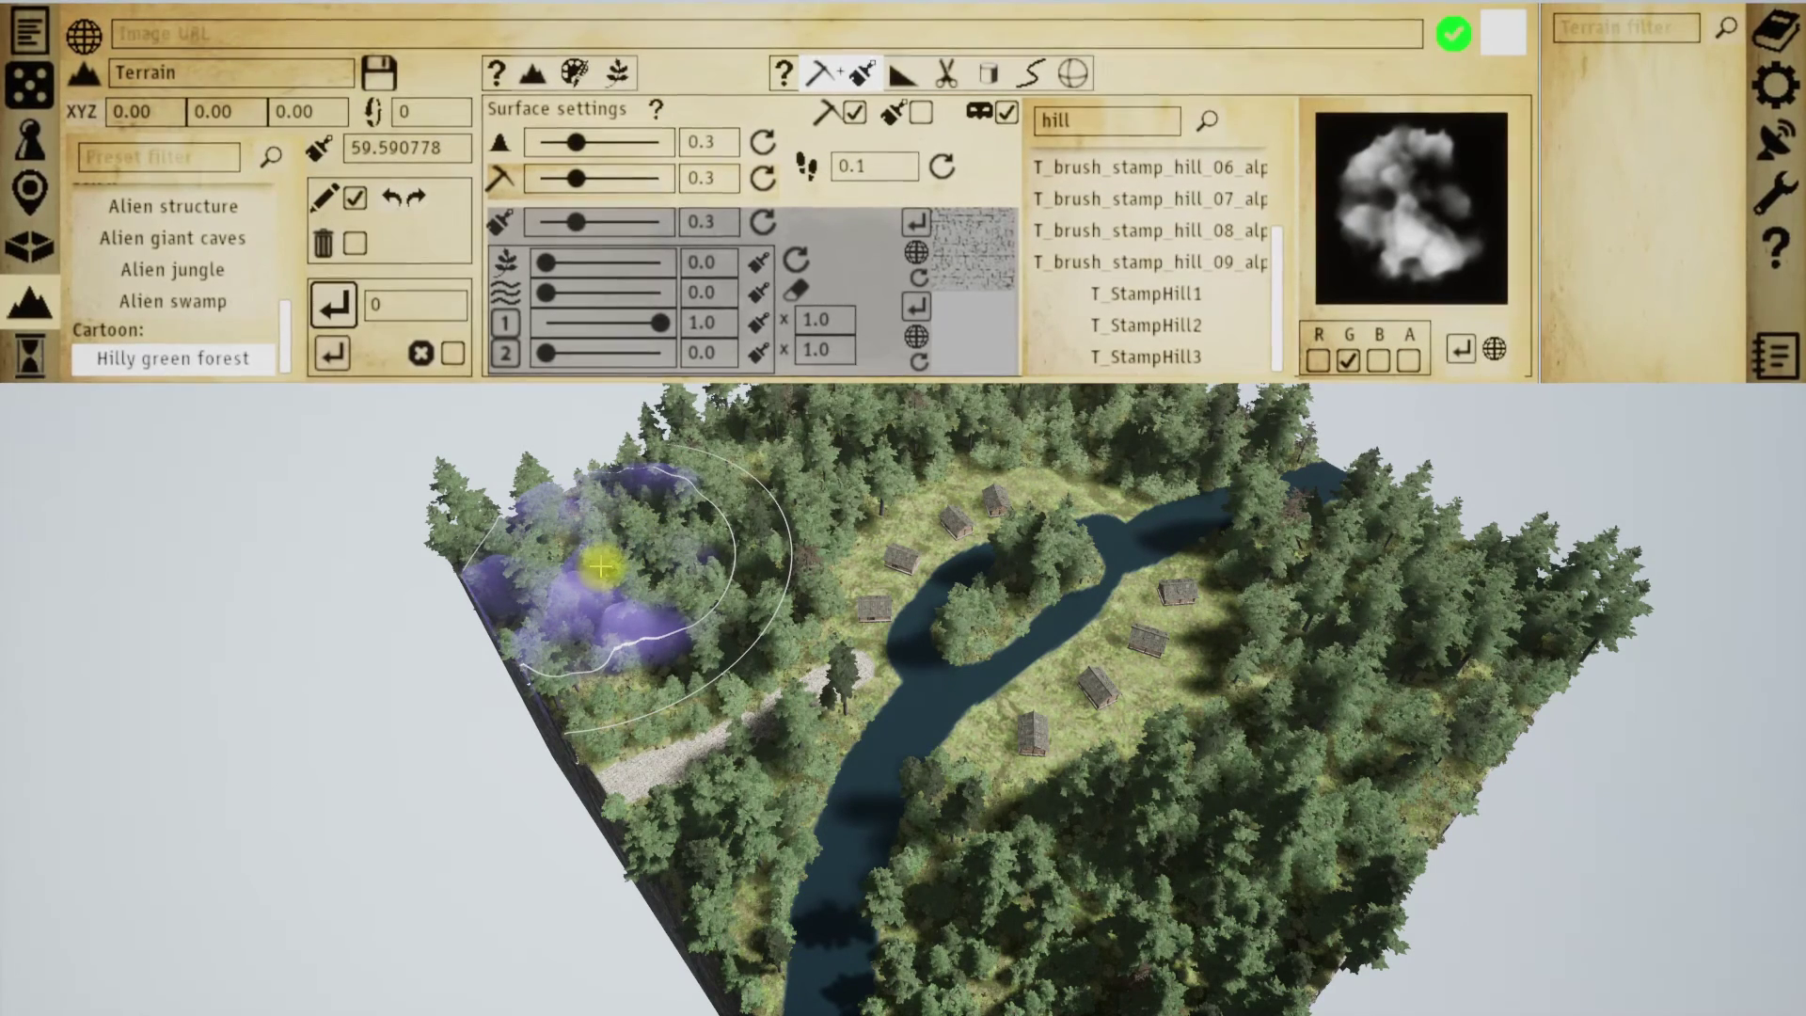
pyautogui.press('Tab')
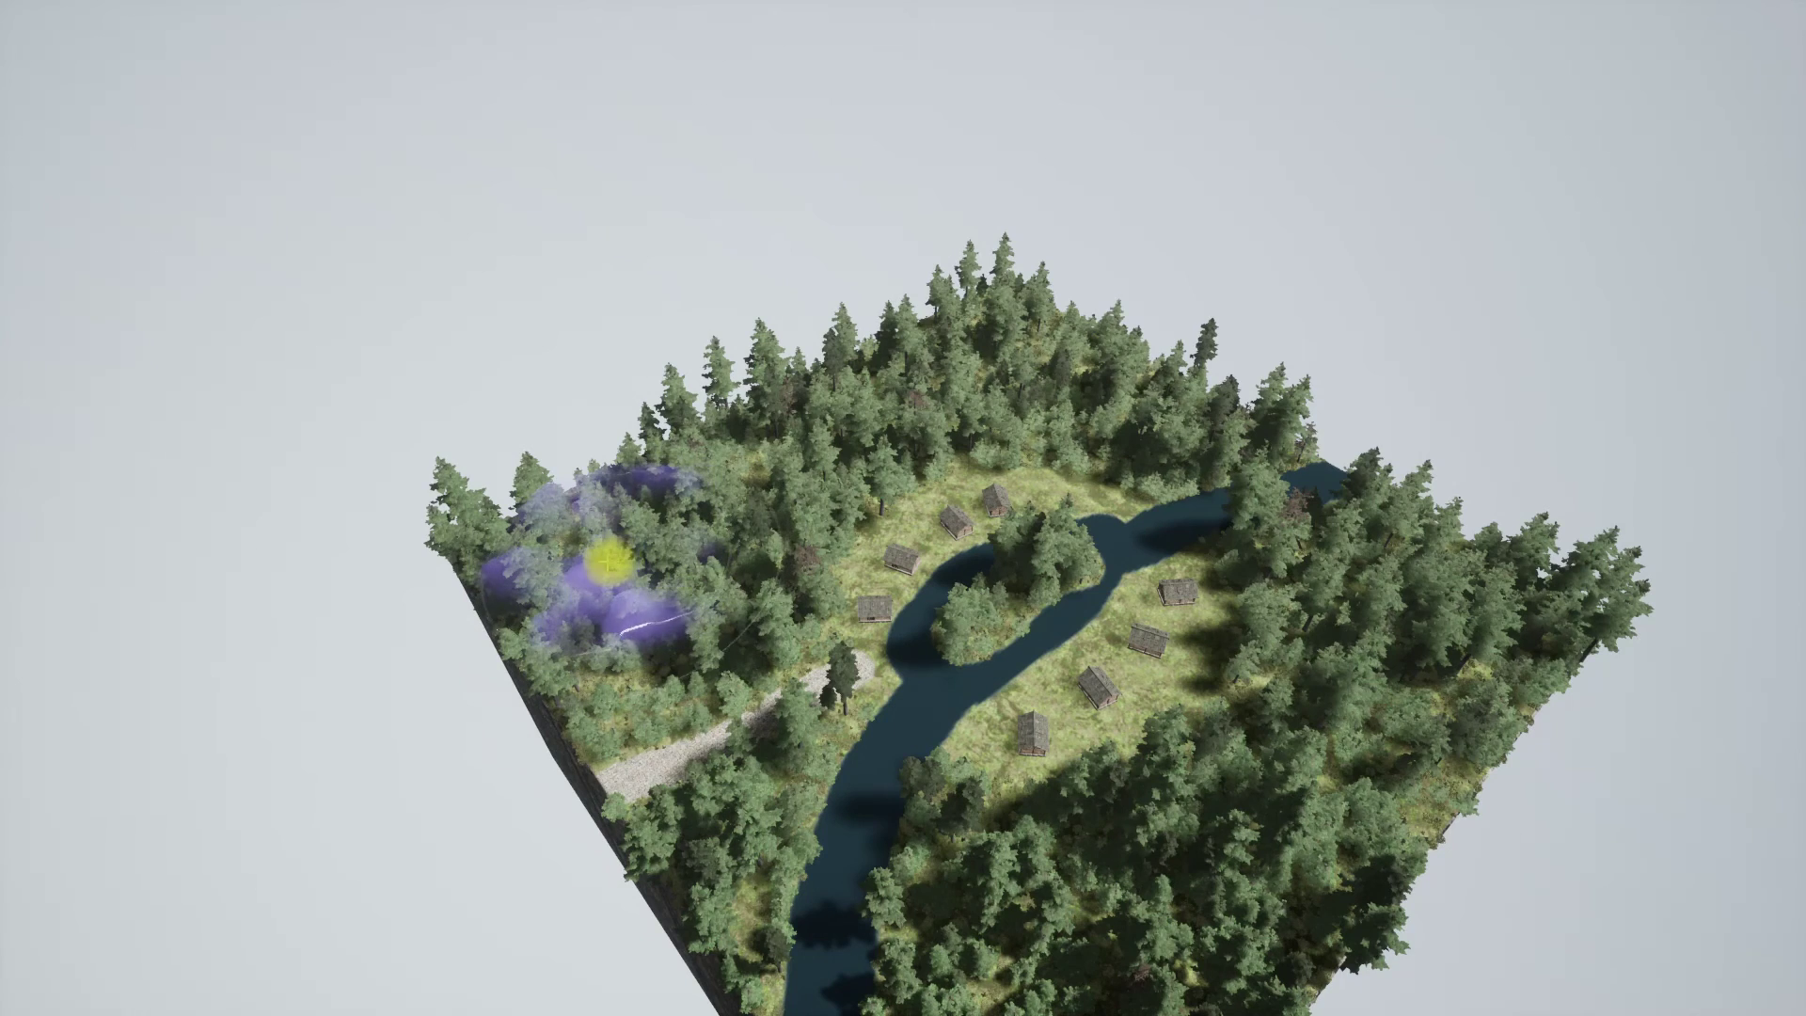
pyautogui.click(611, 560)
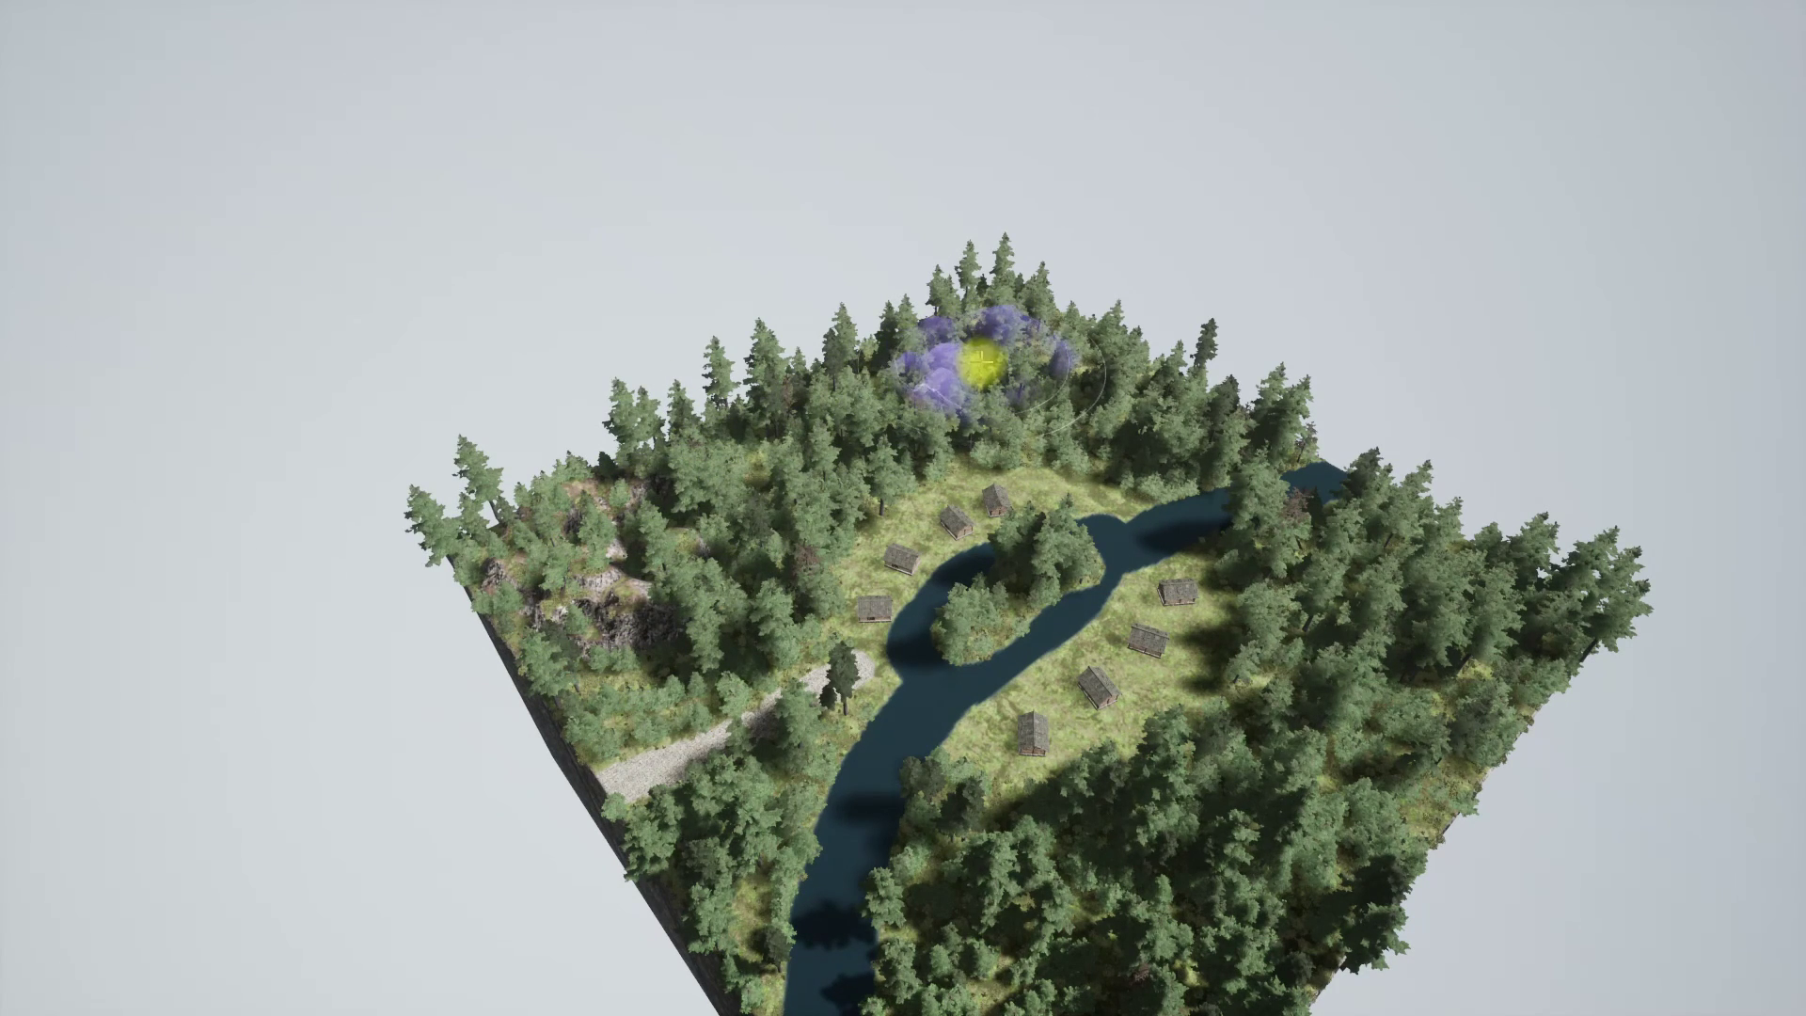
# - Sculpt rocky hills in the forest behind the row of houses using the masked hill brush
pyautogui.moveTo(984, 368)
pyautogui.mouseDown()
pyautogui.moveTo(846, 419)
pyautogui.moveTo(808, 456)
pyautogui.mouseUp()
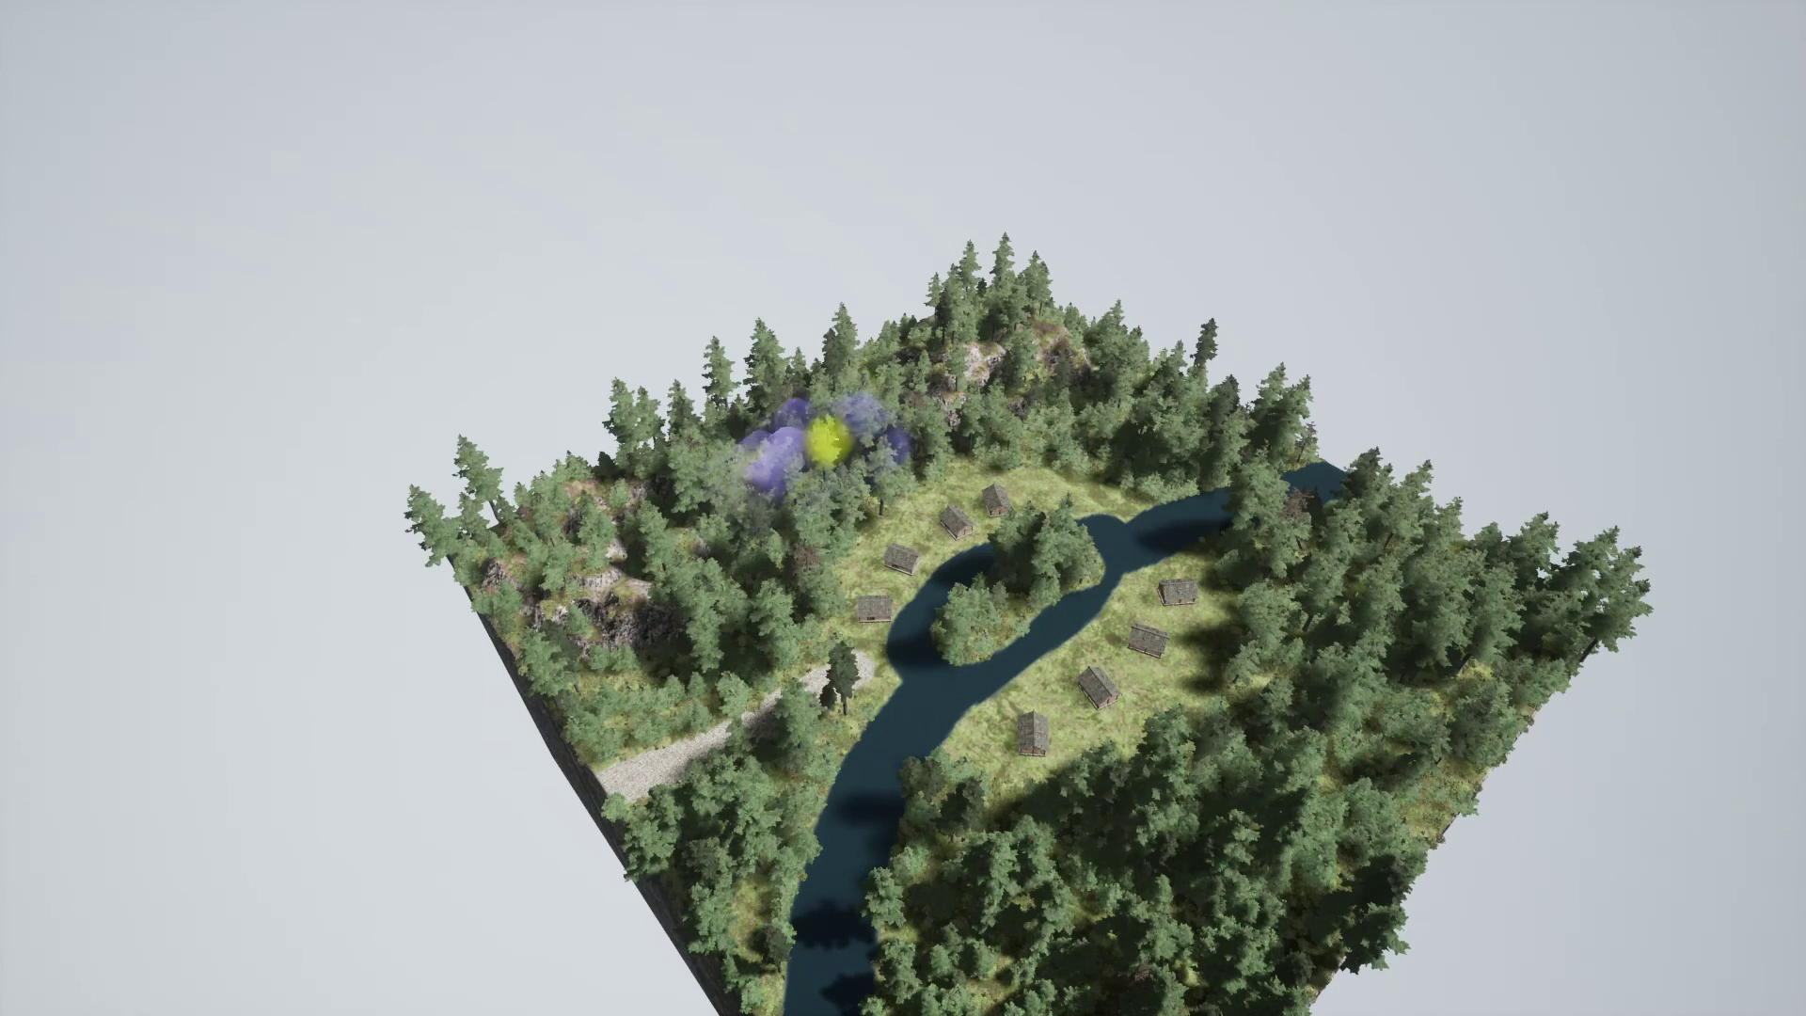
pyautogui.moveTo(841, 426)
pyautogui.mouseDown()
pyautogui.moveTo(739, 488)
pyautogui.moveTo(757, 520)
pyautogui.mouseUp()
pyautogui.press(']')
pyautogui.press(']')
pyautogui.press(']')
pyautogui.press(']')
pyautogui.press(']')
pyautogui.press(']')
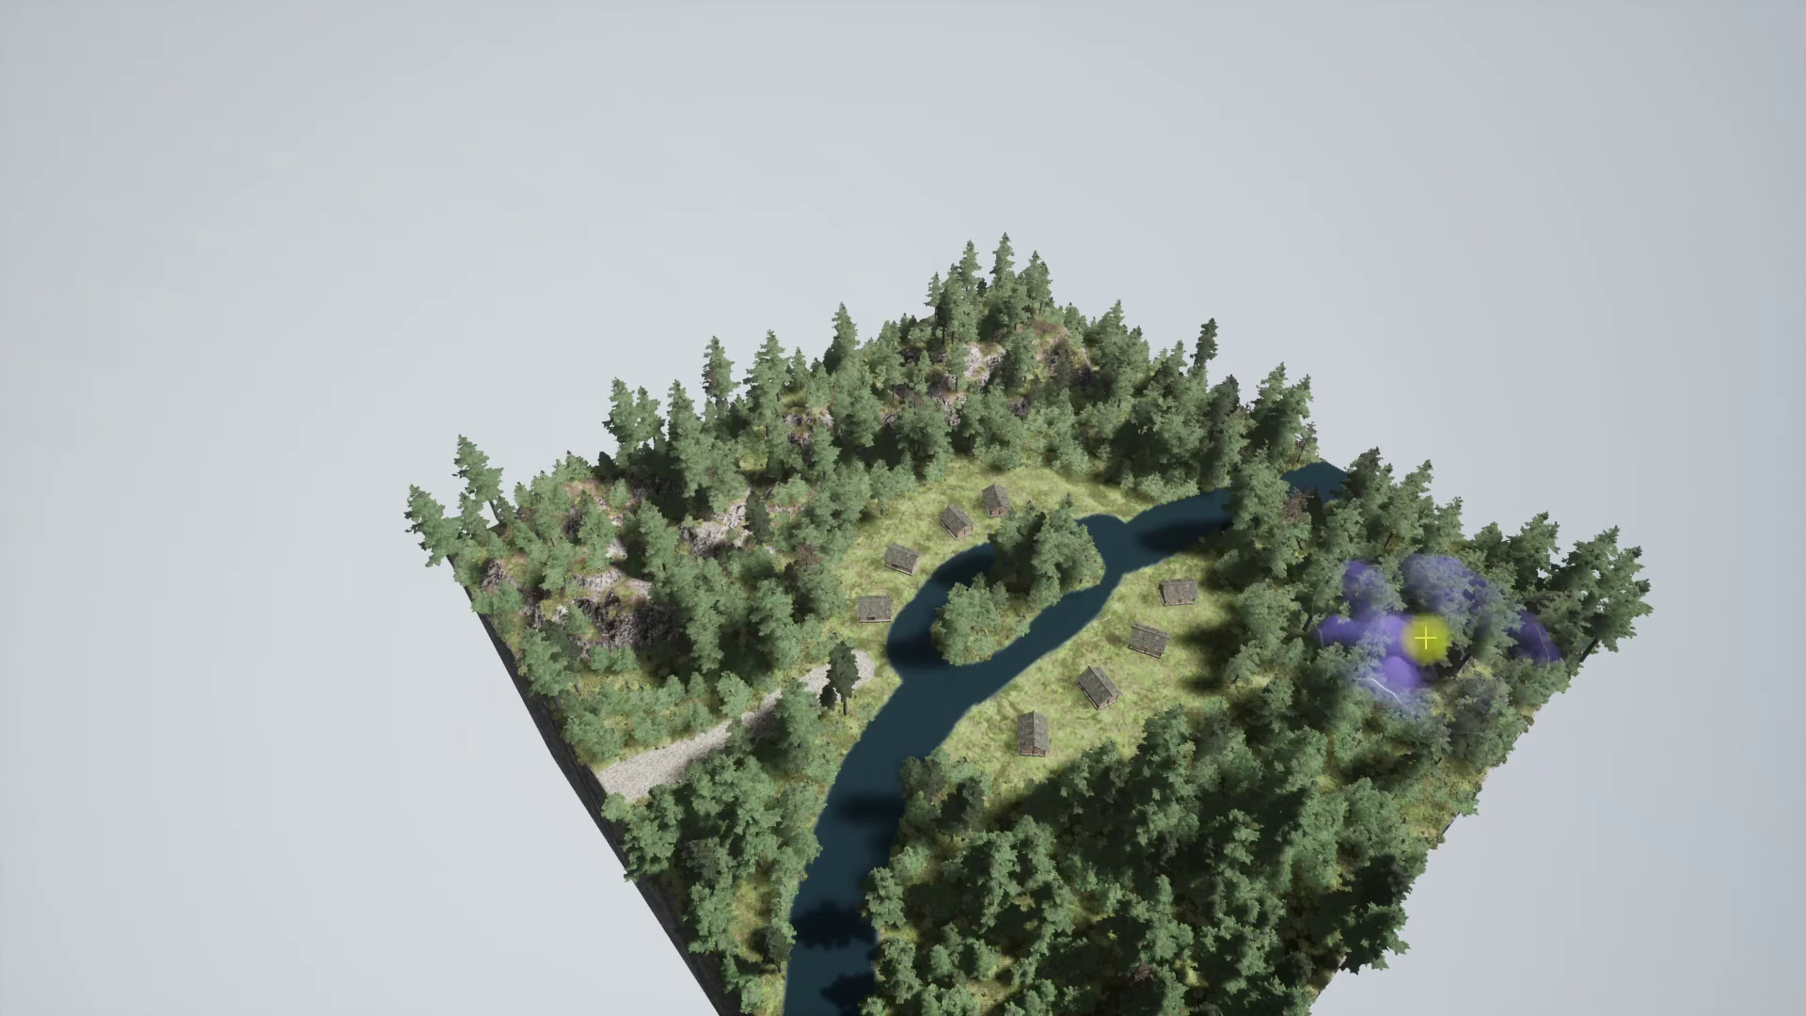
# - Sculpt rocky hills in the forest across the river, using the masked hill brush at size about 40.7
pyautogui.moveTo(1442, 621)
pyautogui.mouseDown()
pyautogui.moveTo(1375, 709)
pyautogui.moveTo(1209, 794)
pyautogui.moveTo(1230, 799)
pyautogui.mouseUp()
pyautogui.moveTo(1230, 799); pyautogui.dragTo(1202, 828, button='right')
pyautogui.press('[')
pyautogui.press('[')
pyautogui.press('[')
pyautogui.press('[')
pyautogui.press('[')
pyautogui.press('[')
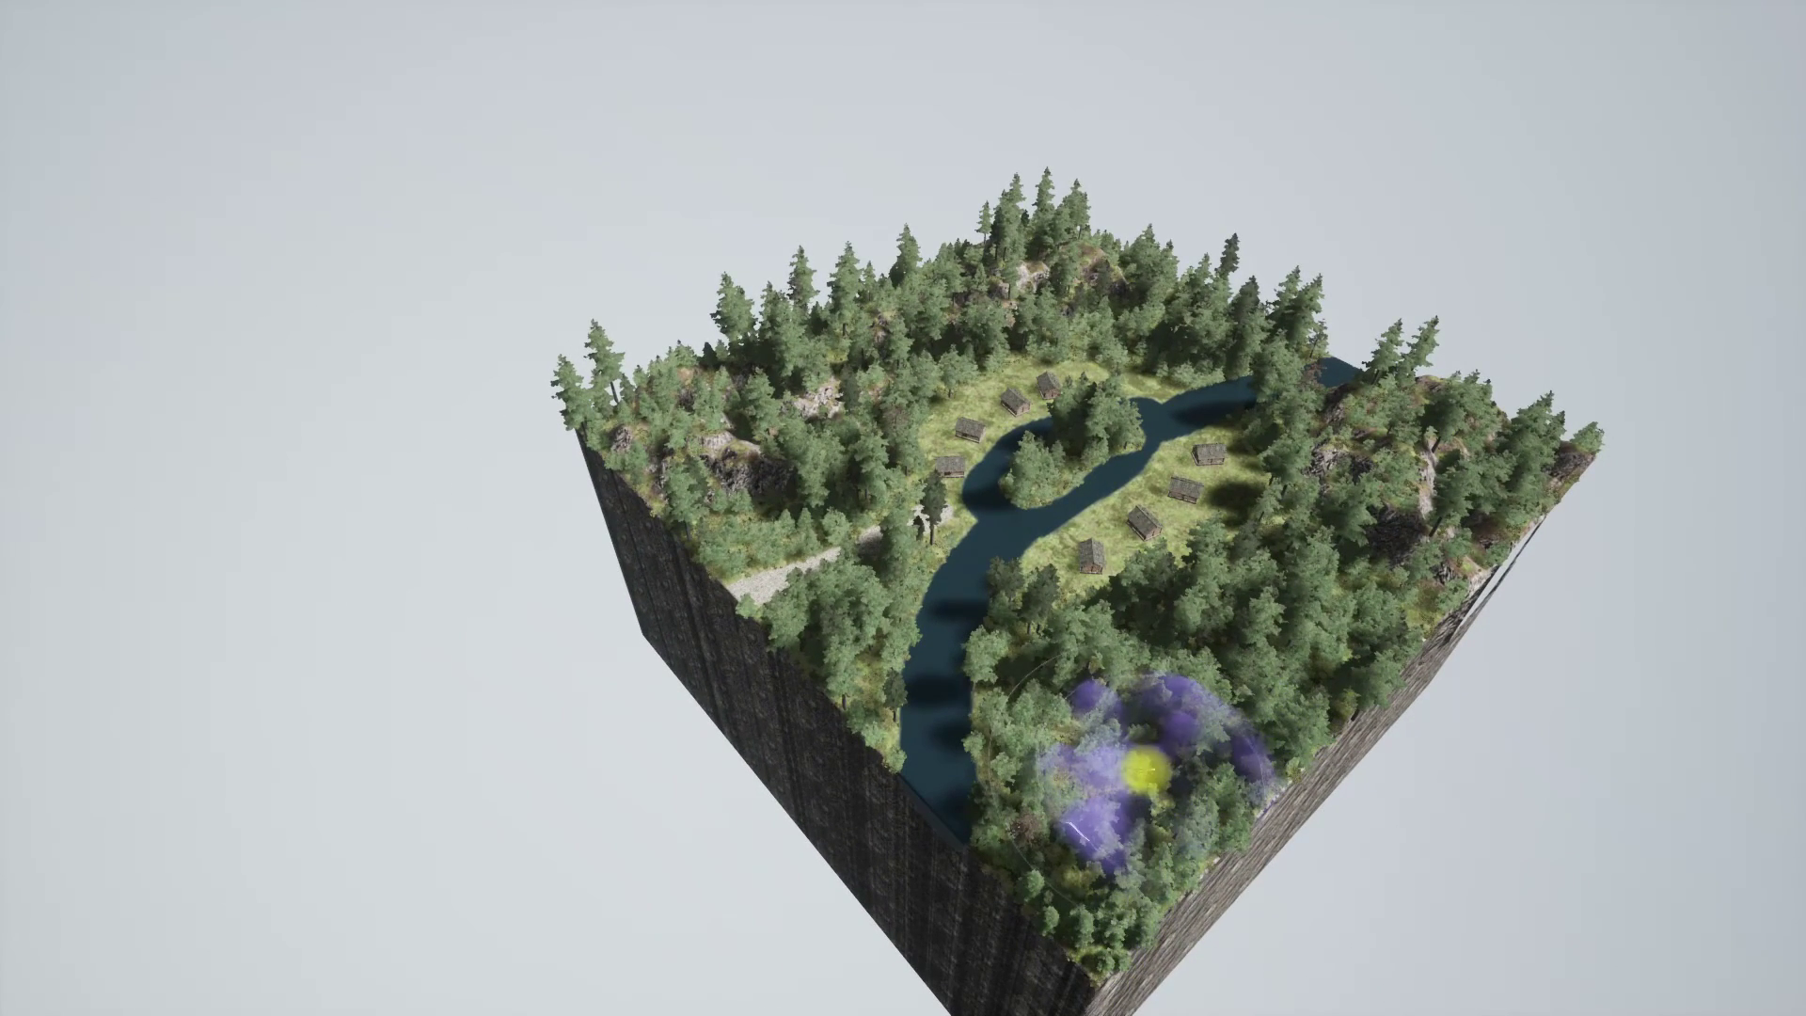
# - Turn off terrain editing and inspect the forest village and its hills from above with the interface hidden
pyautogui.press('Tab')
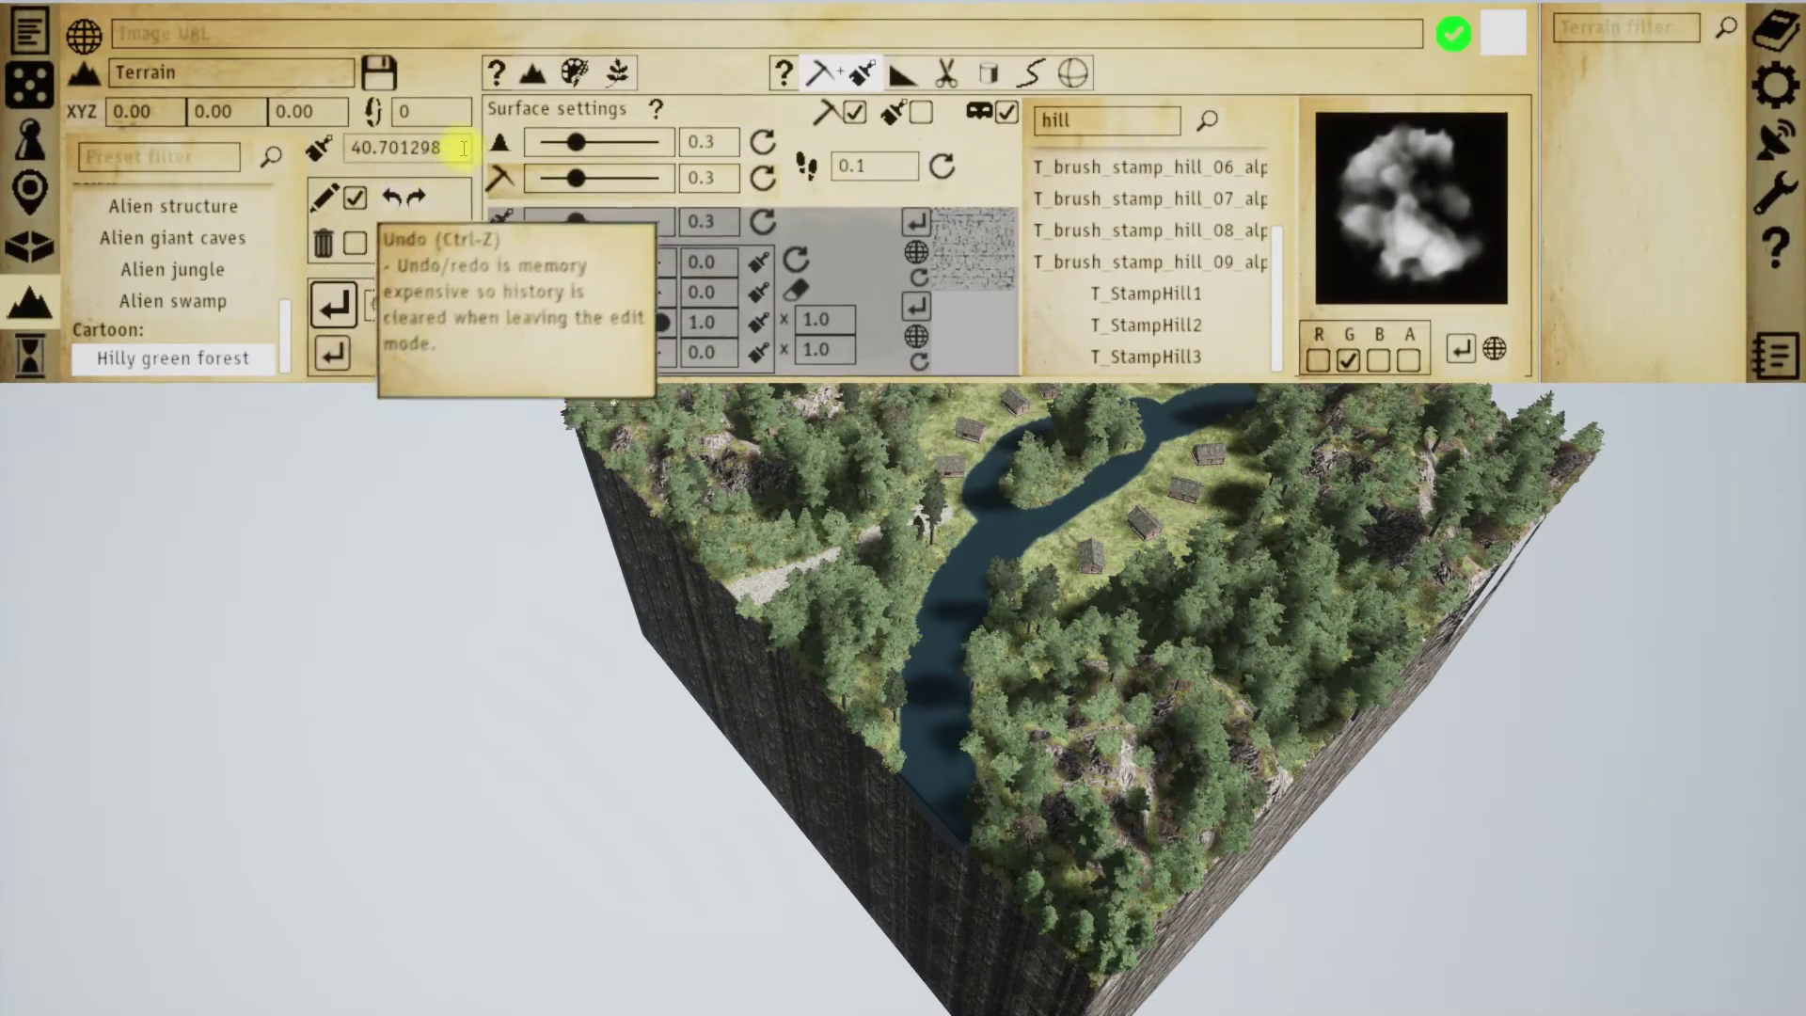
pyautogui.press('Tab')
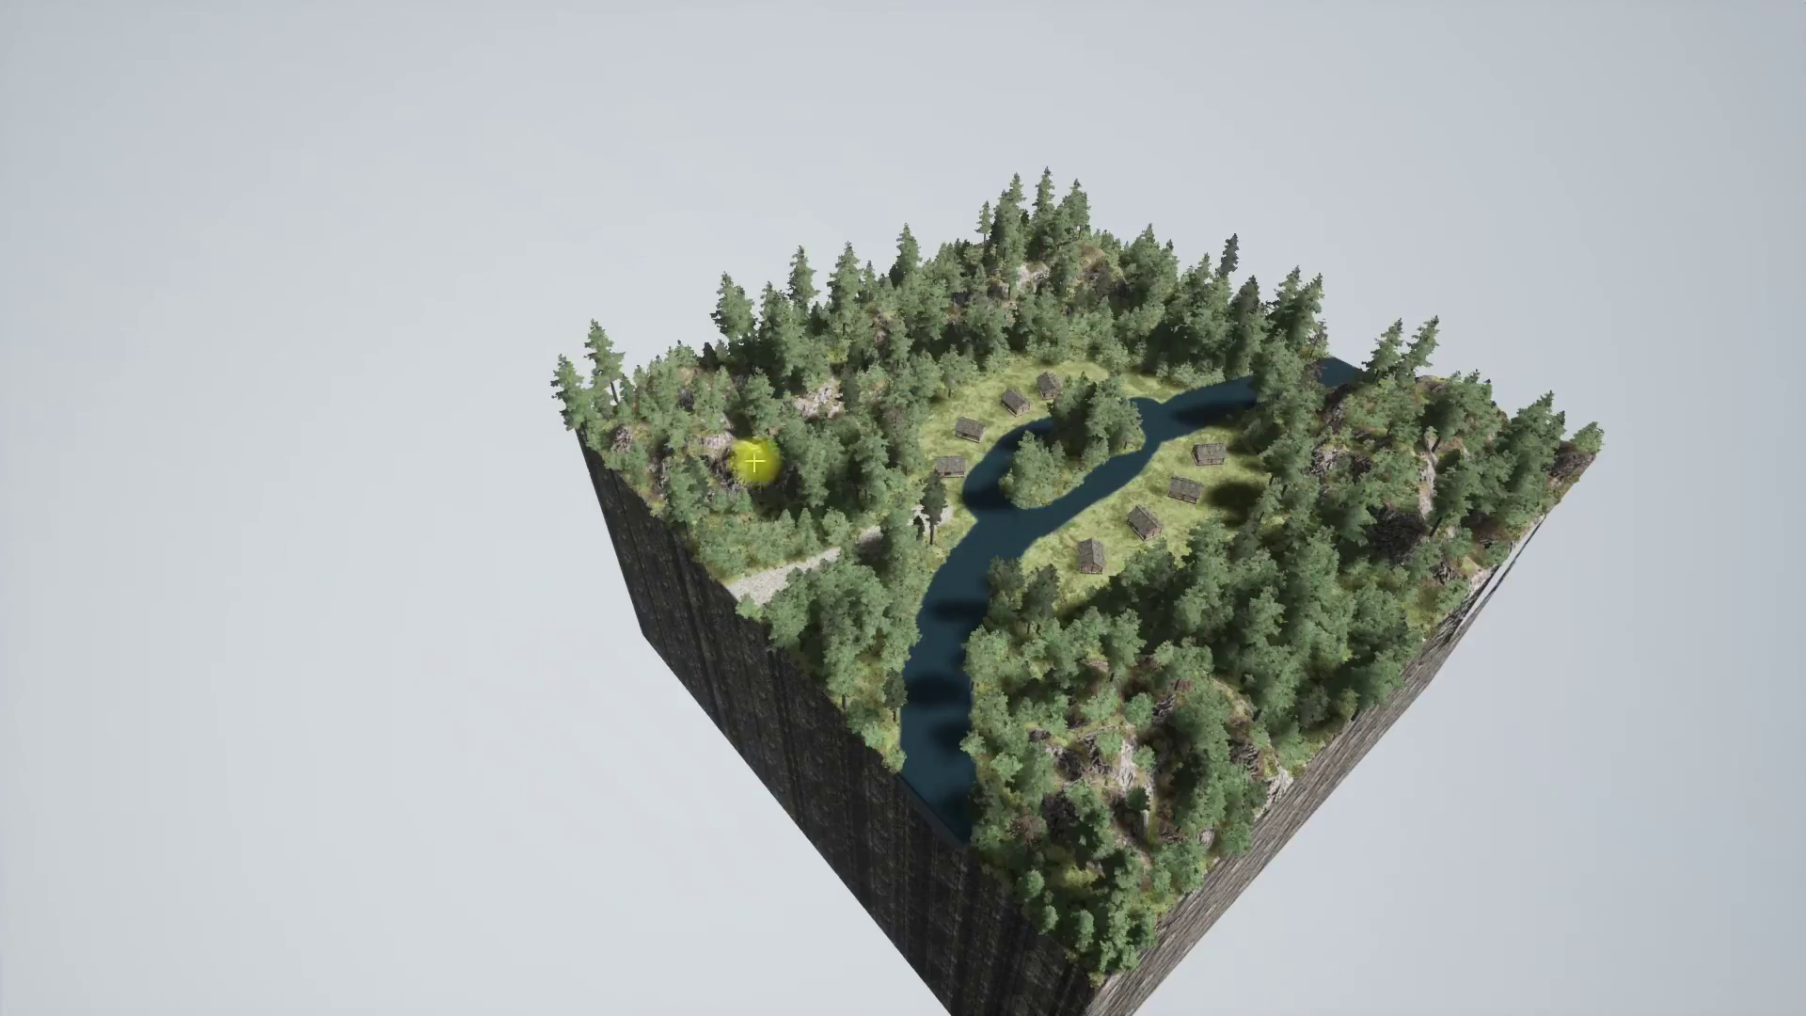
pyautogui.press('w')
pyautogui.moveTo(1013, 573); pyautogui.dragTo(1352, 509, button='right')
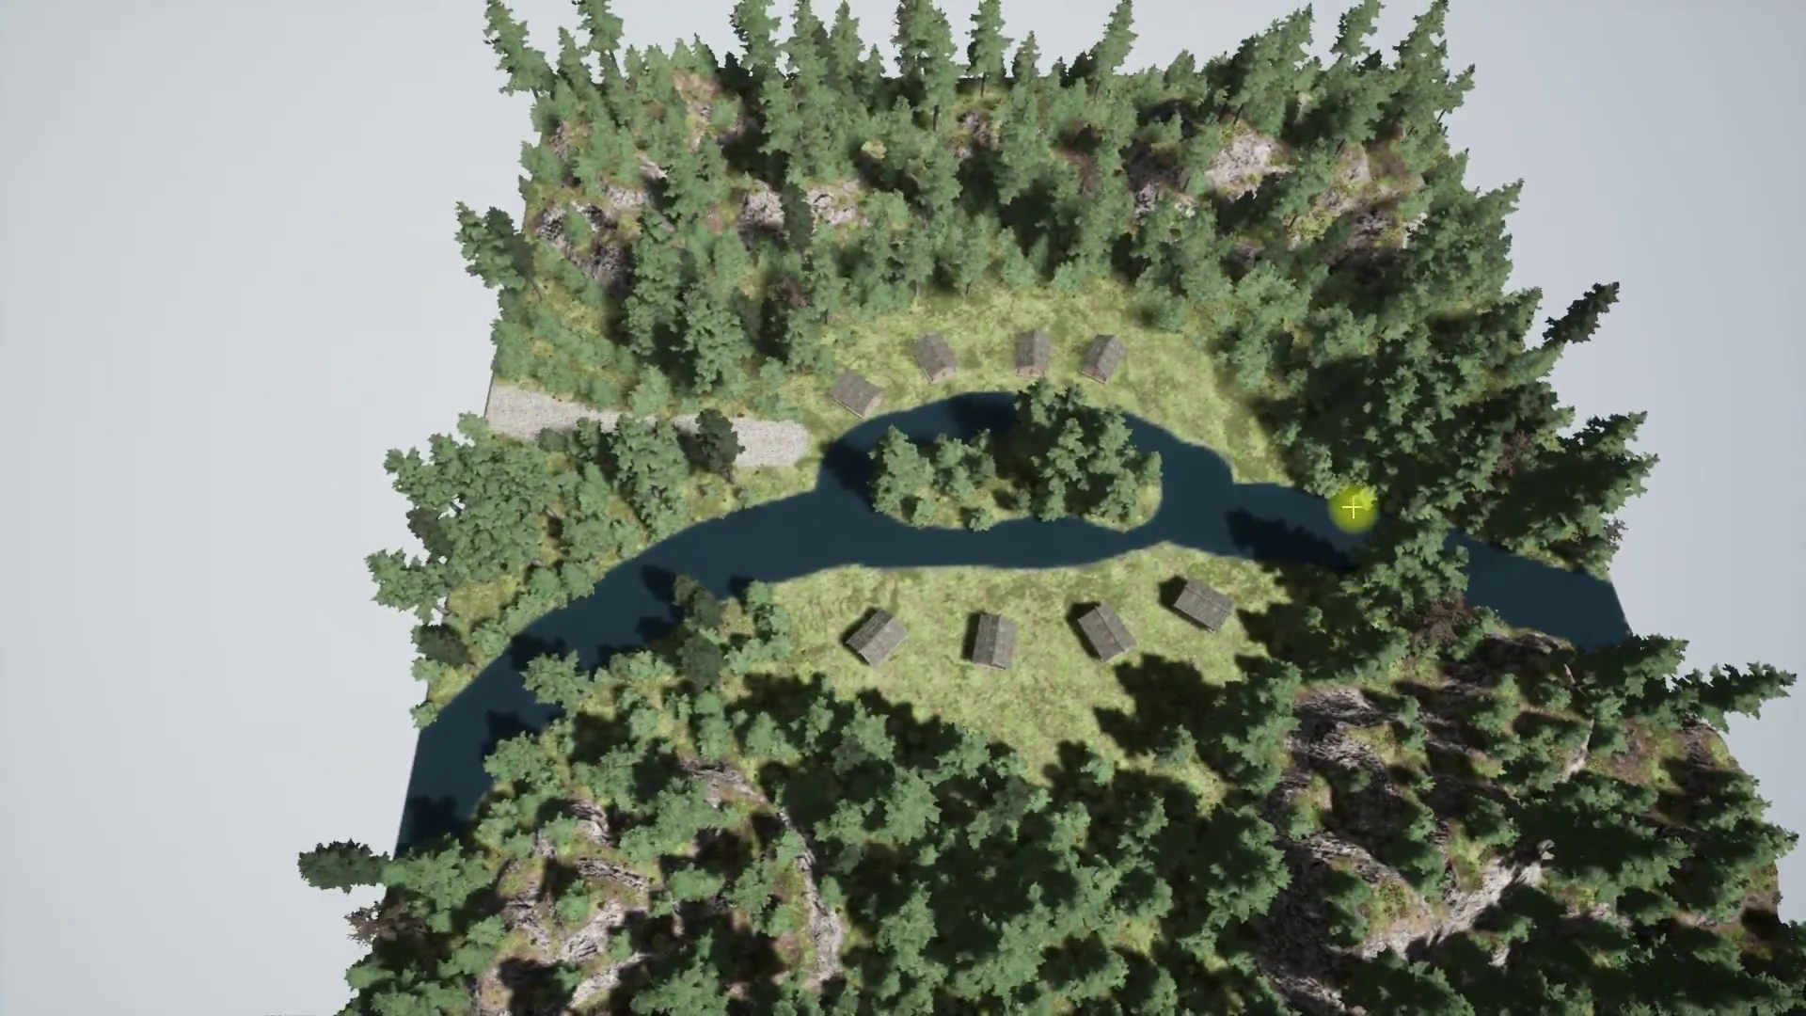
# - Reload the initial state from the saves and remove the flat default terrain
pyautogui.press('Tab')
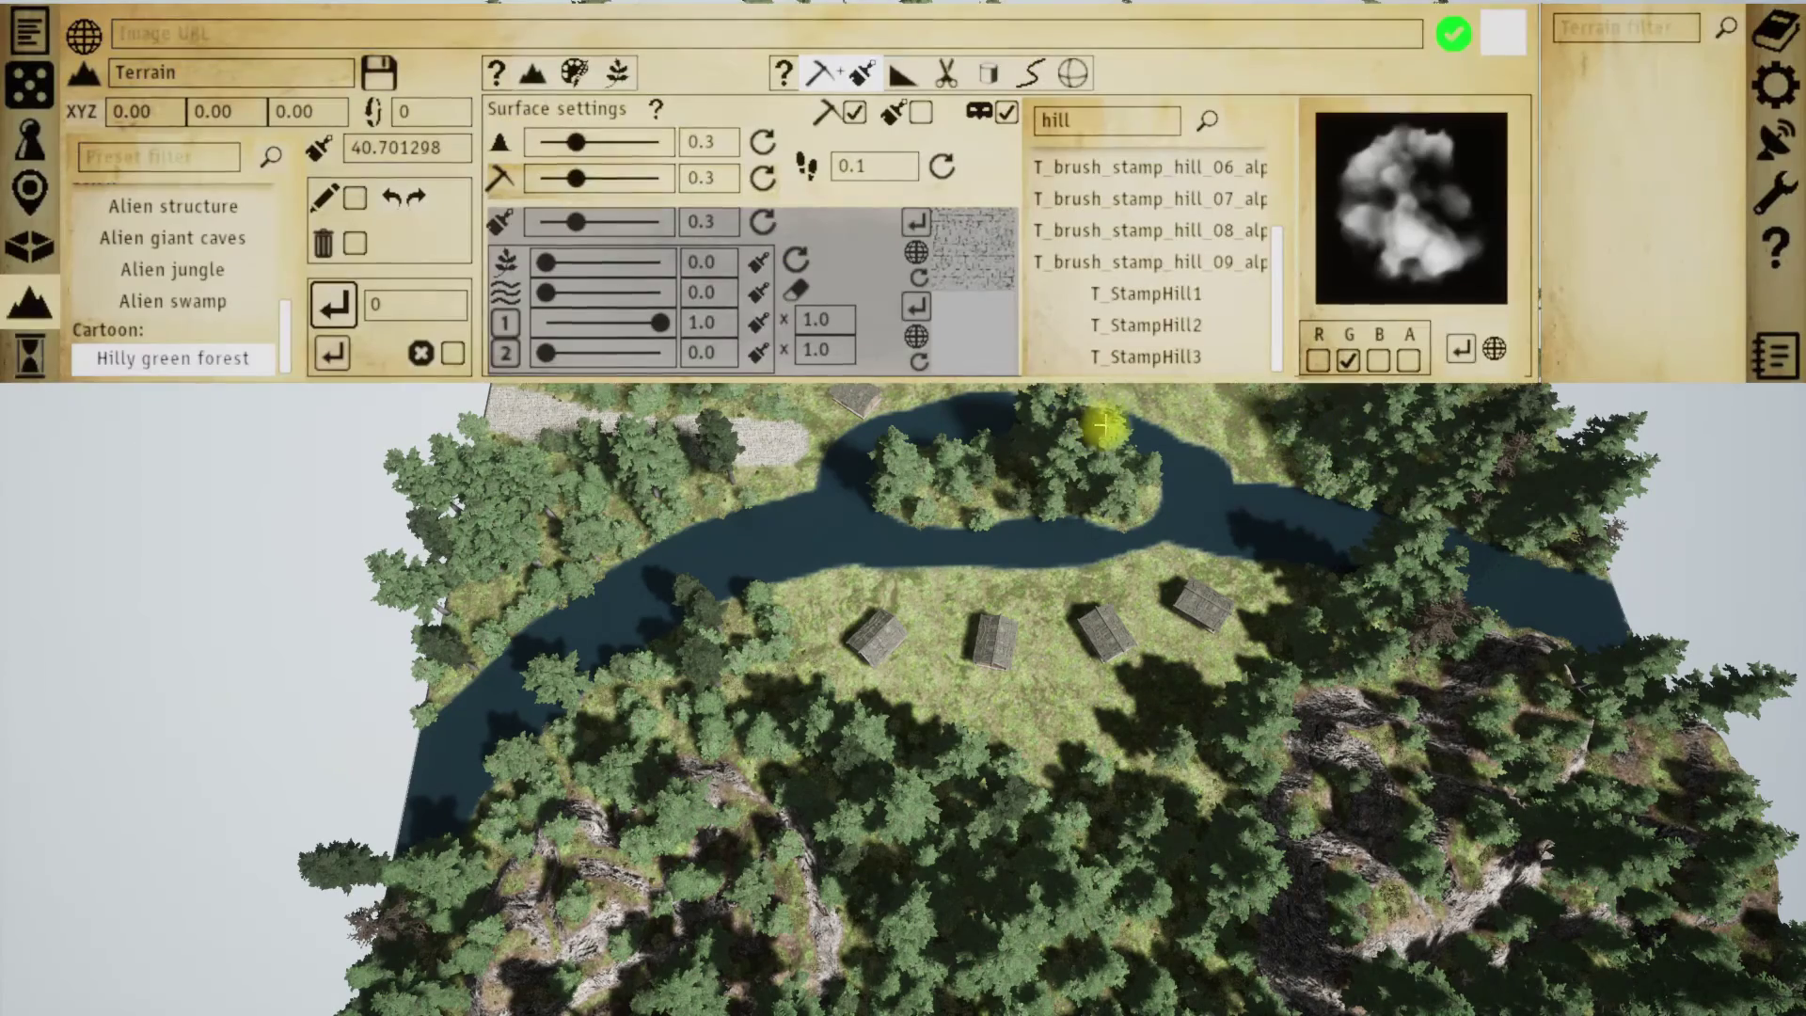
pyautogui.click(1775, 91)
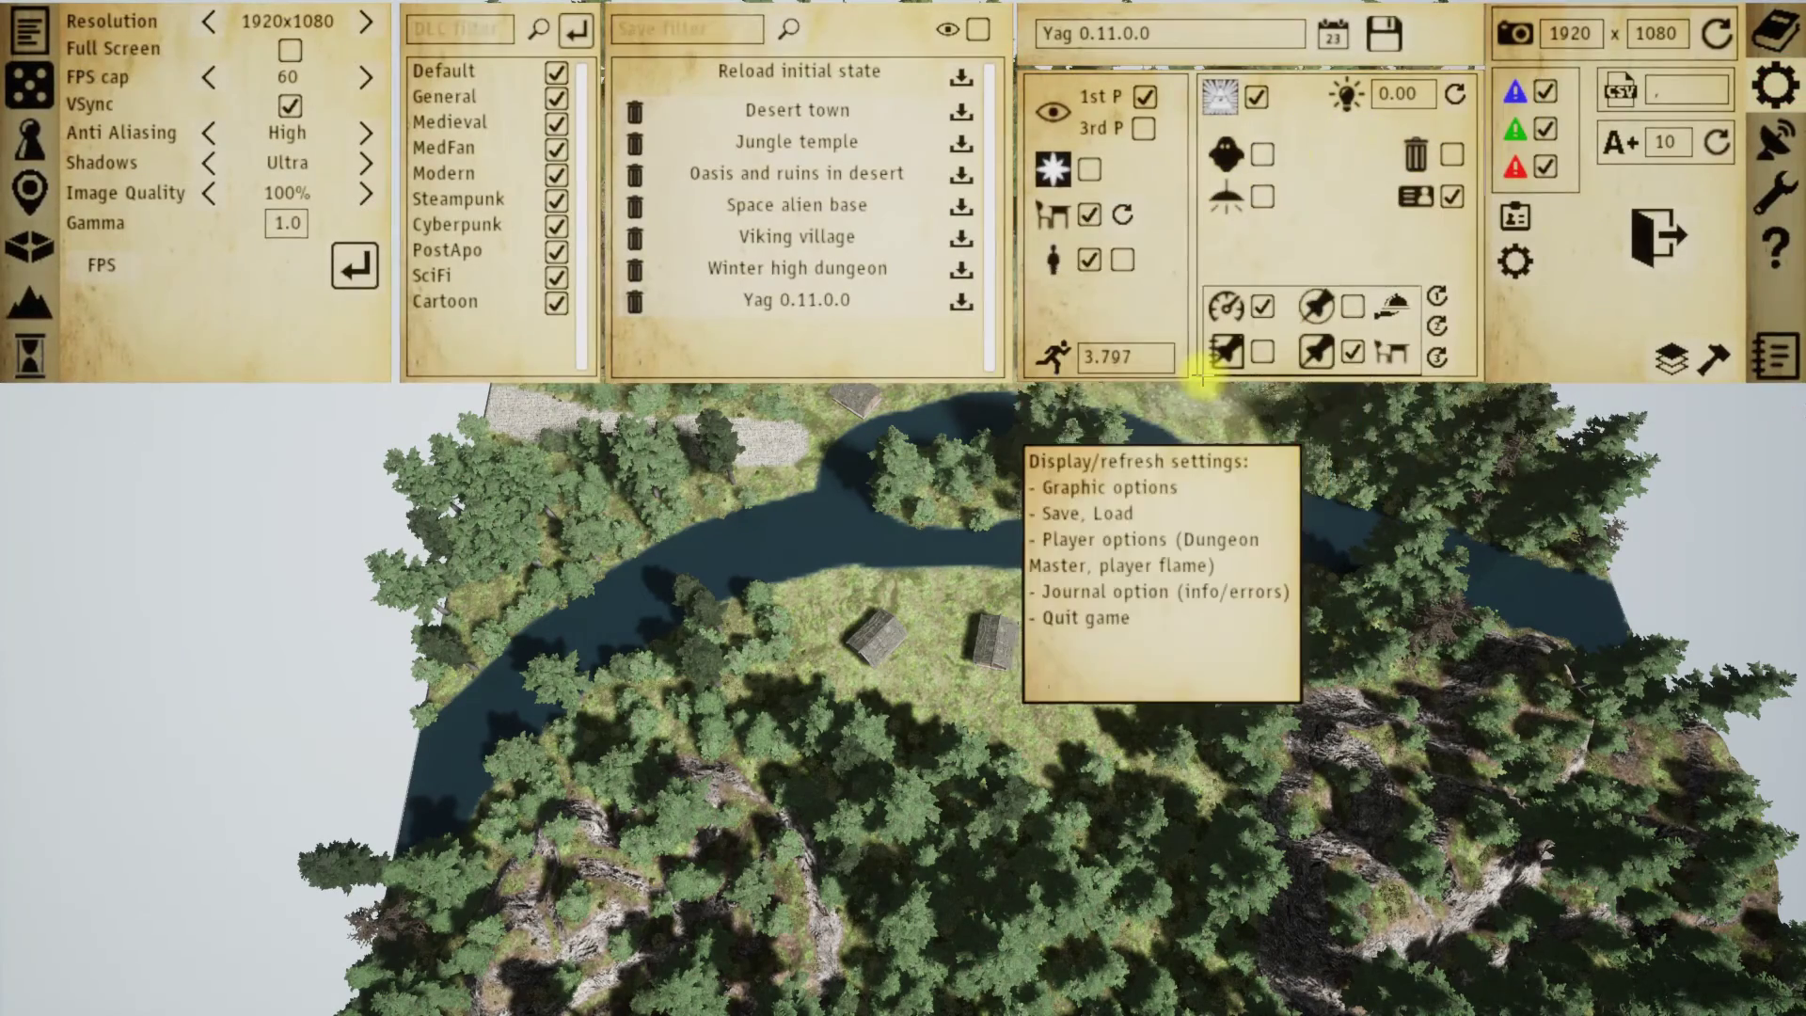
pyautogui.click(961, 79)
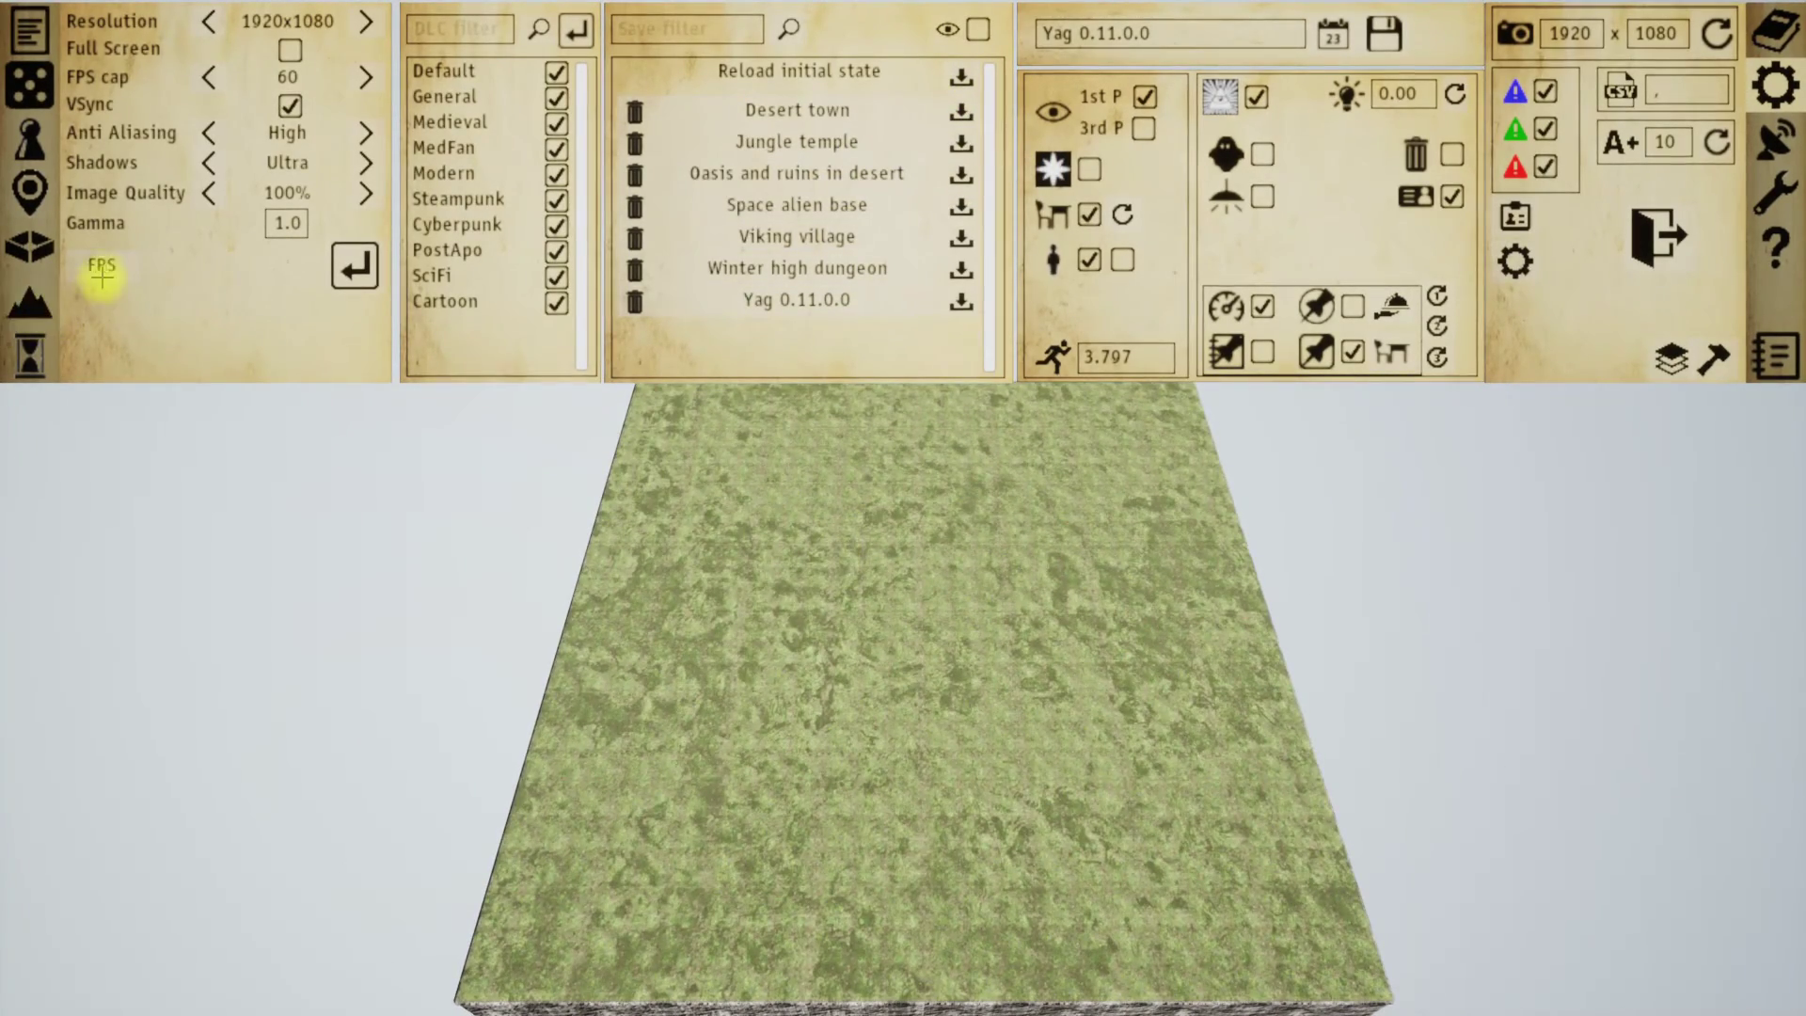
pyautogui.click(37, 318)
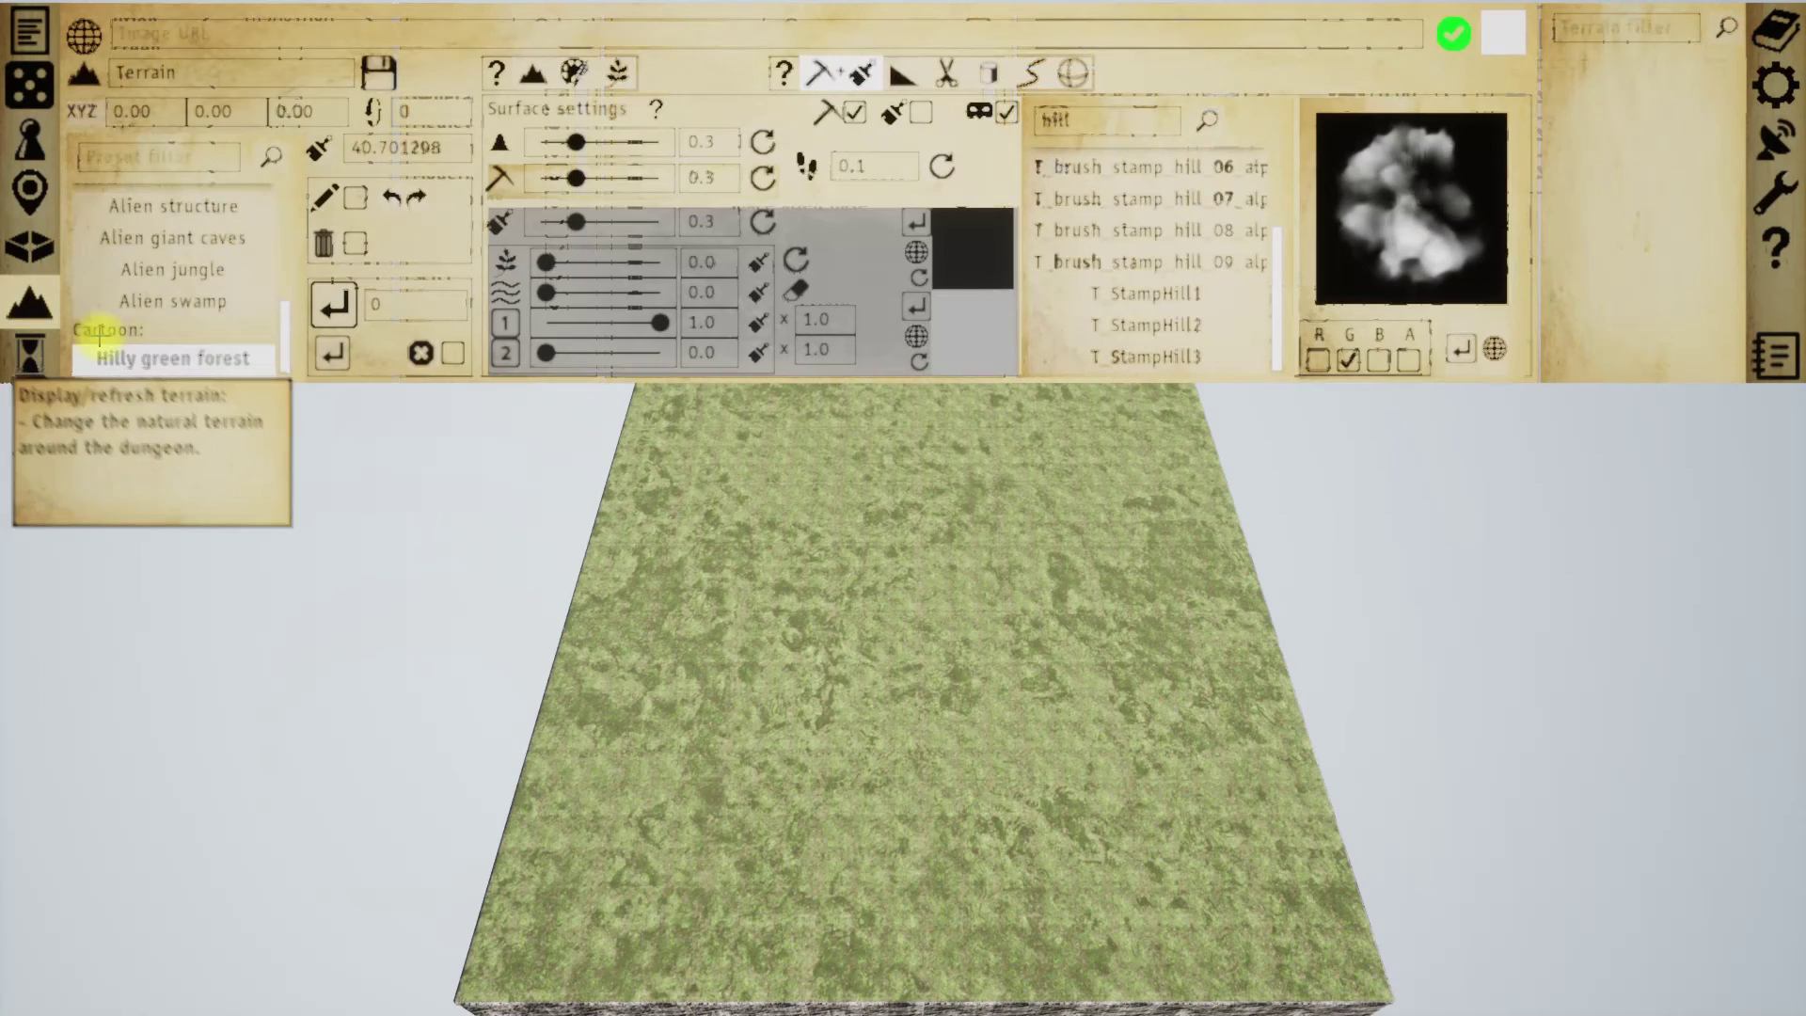
pyautogui.click(452, 353)
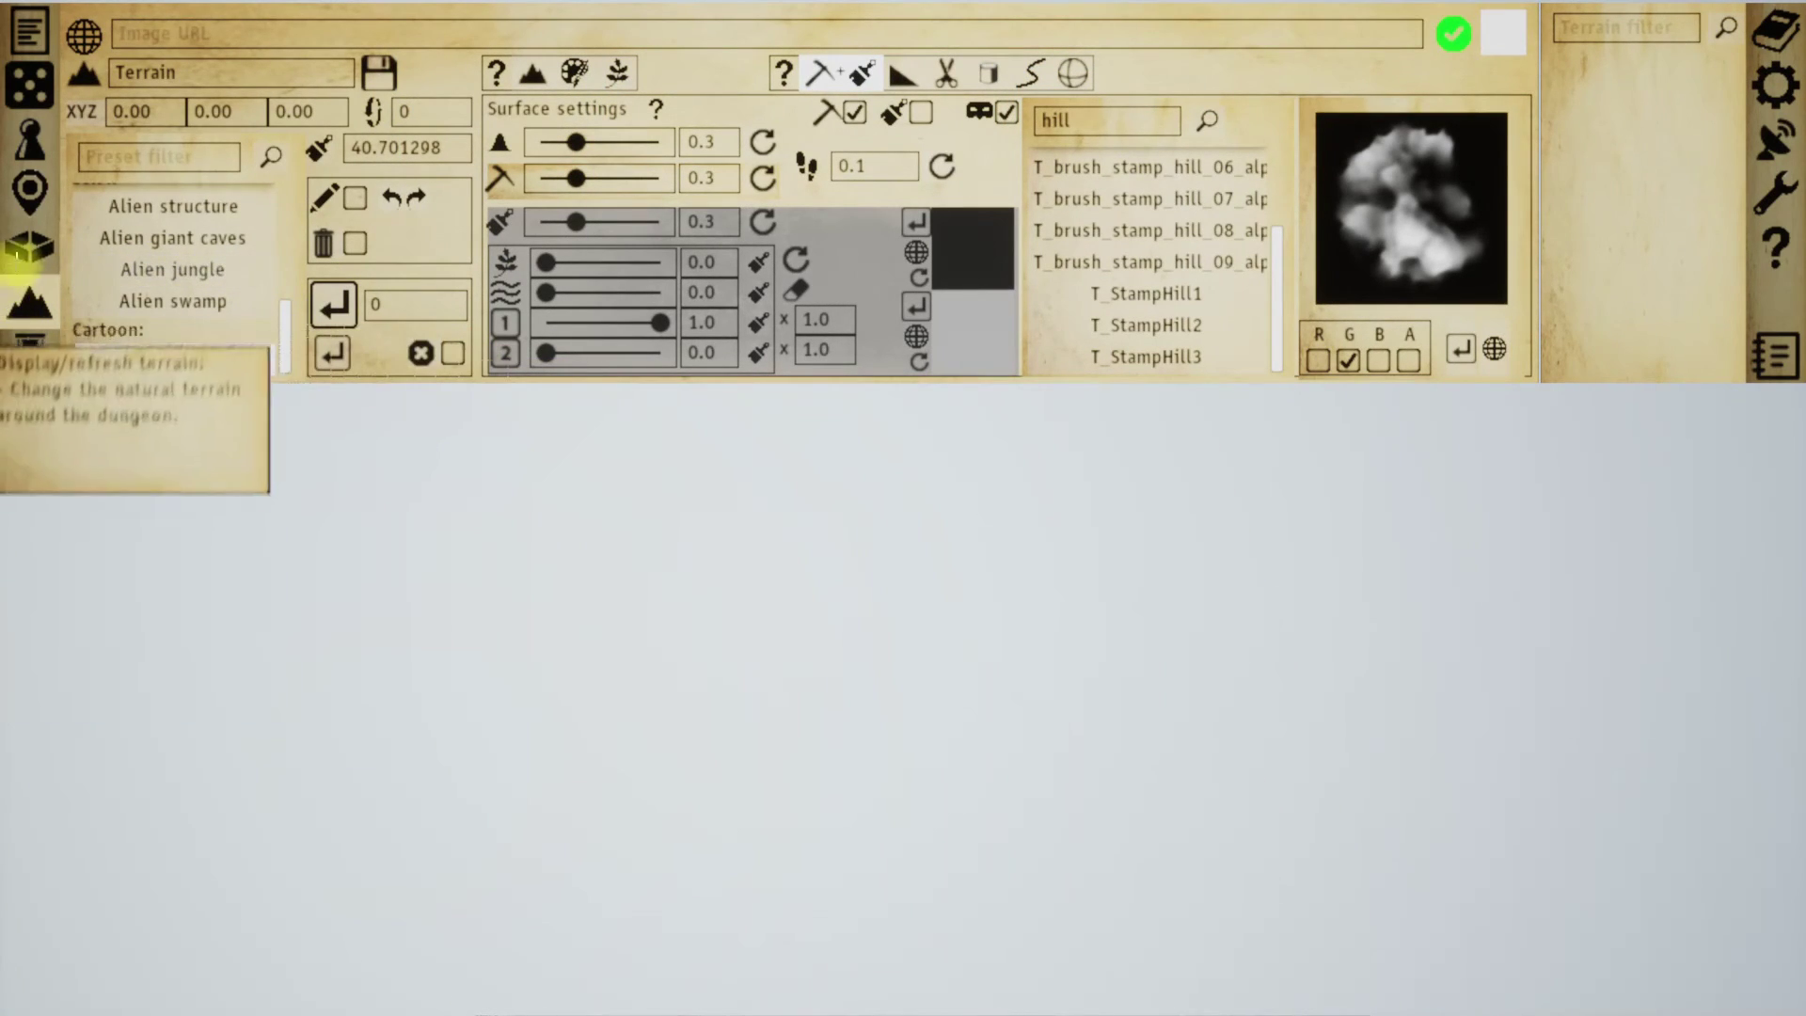
# - Generate a dungeon with its surrounding outdoor area enabled at size 5
pyautogui.click(22, 256)
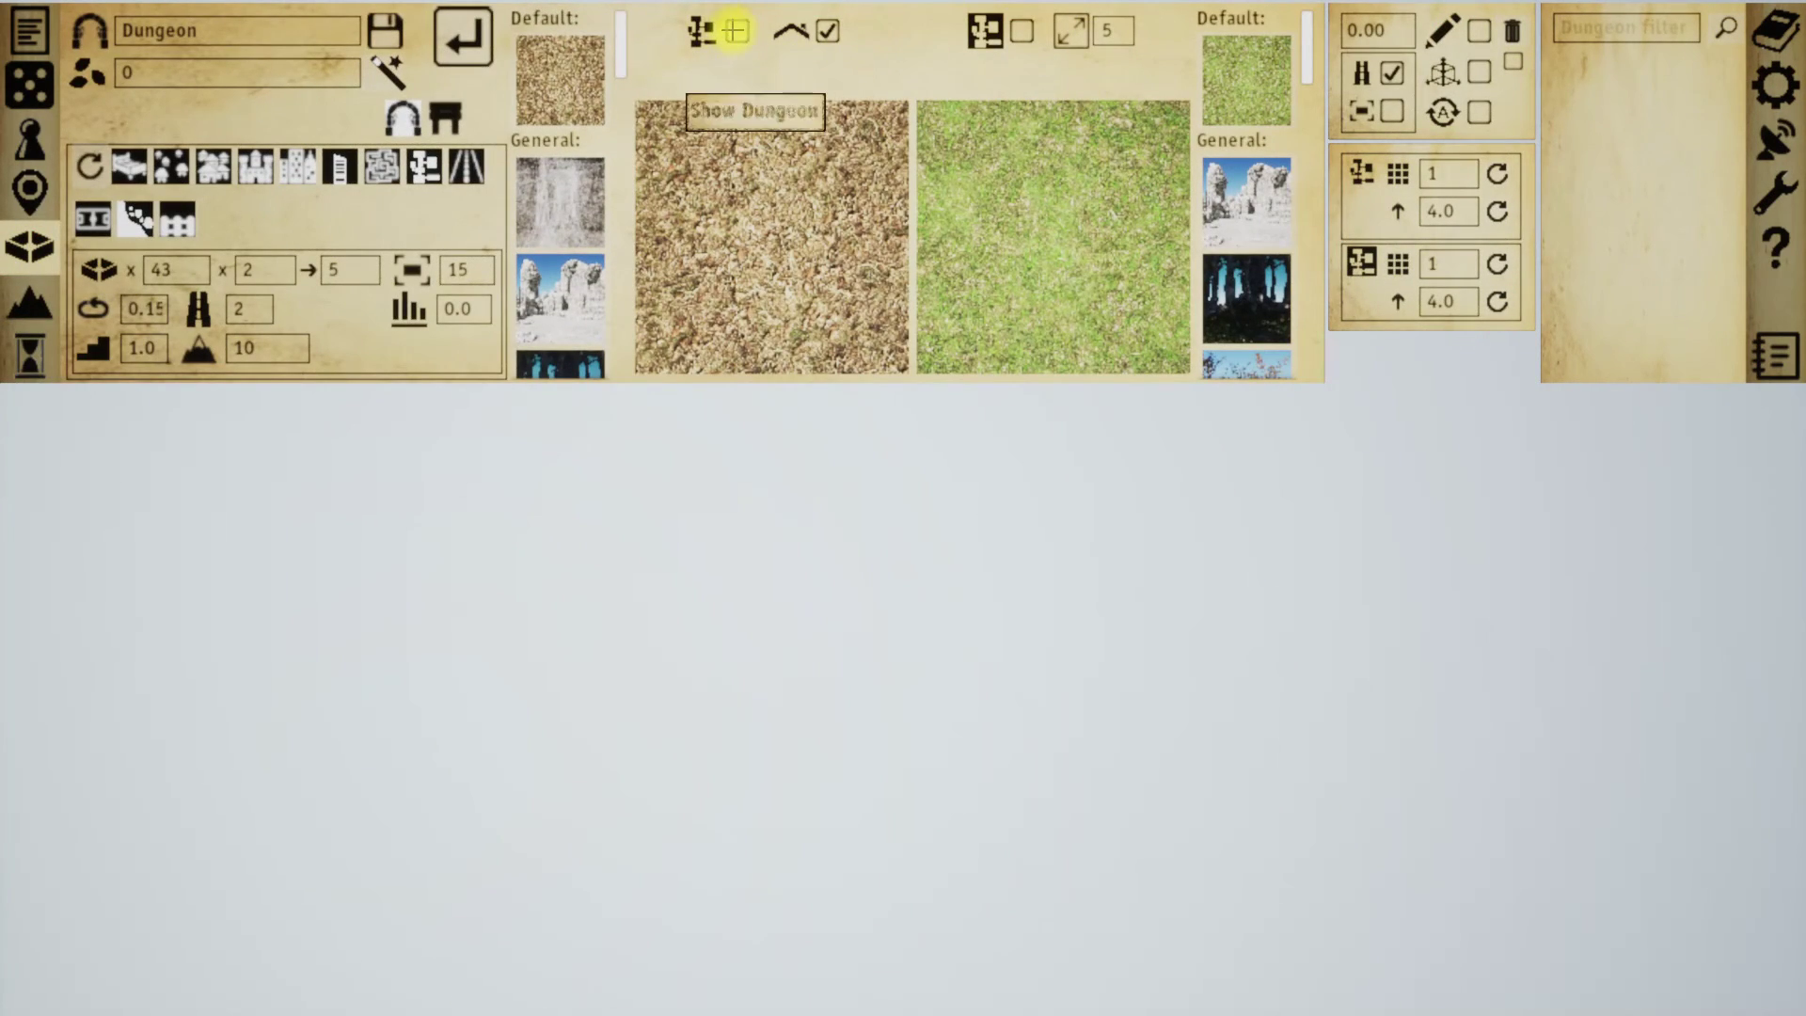
pyautogui.click(1023, 32)
pyautogui.click(464, 37)
pyautogui.scroll(5, 944, 546)
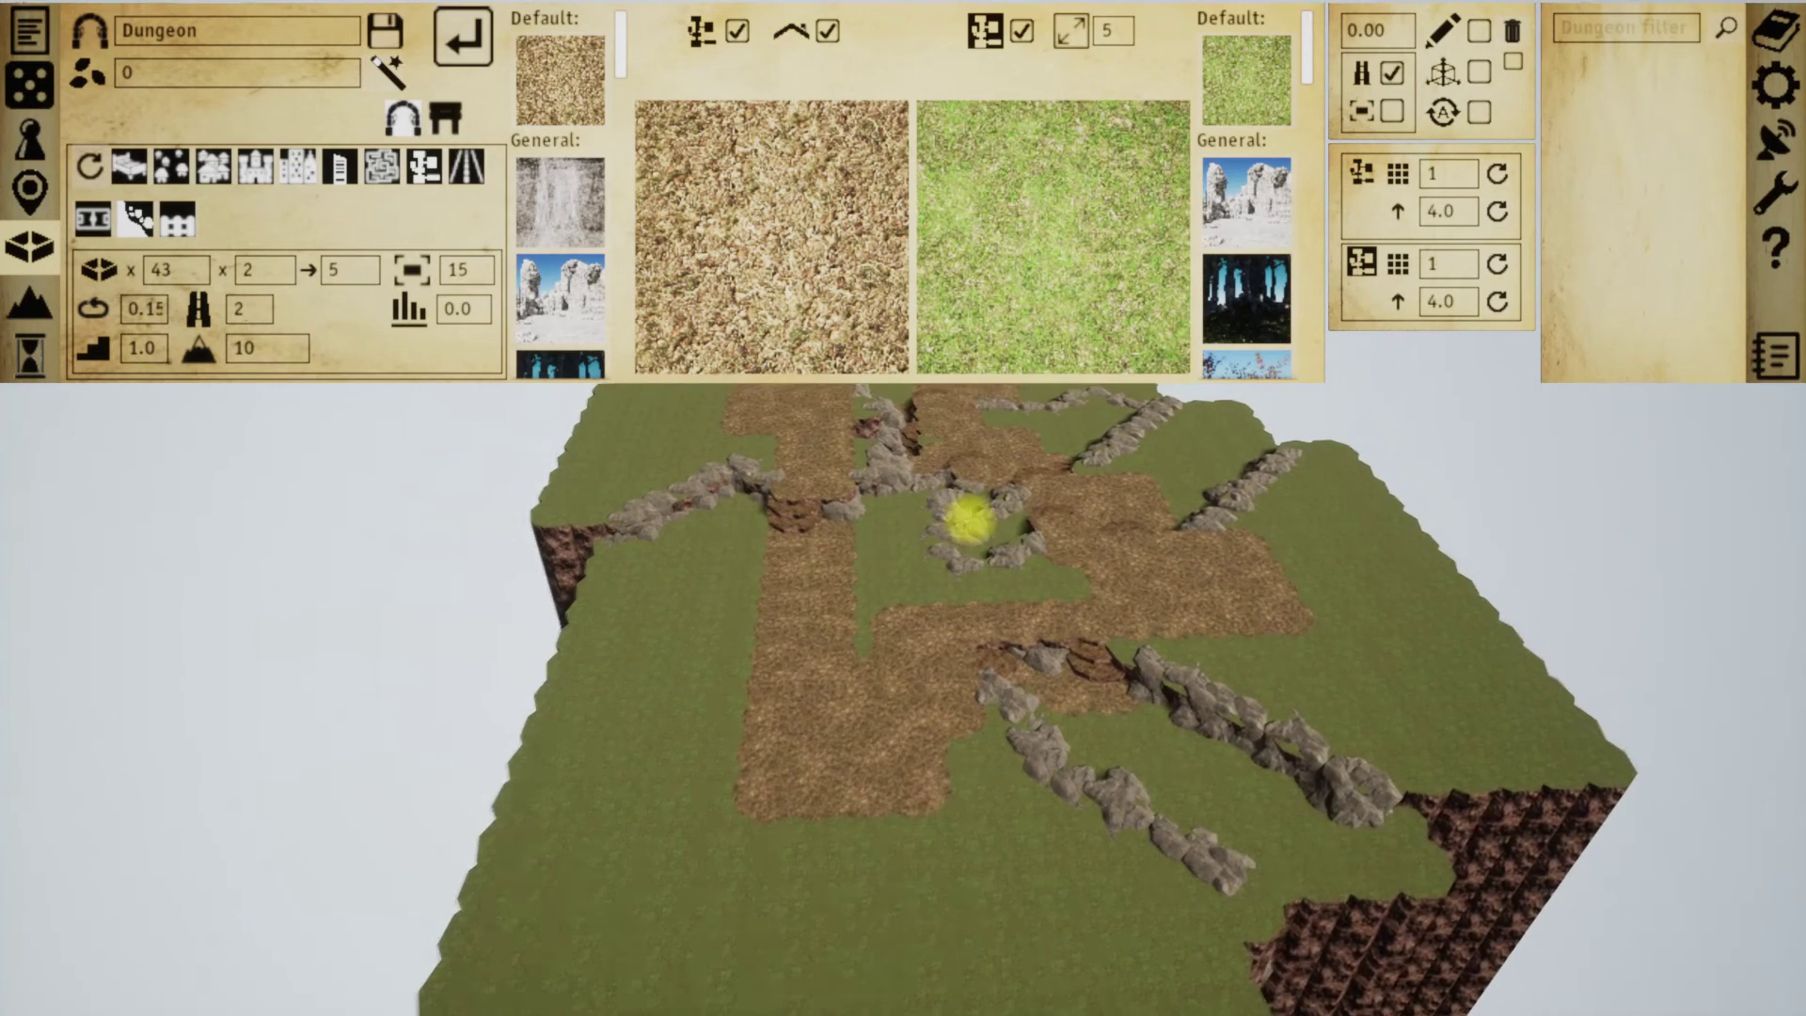
pyautogui.press('w')
pyautogui.press('d')
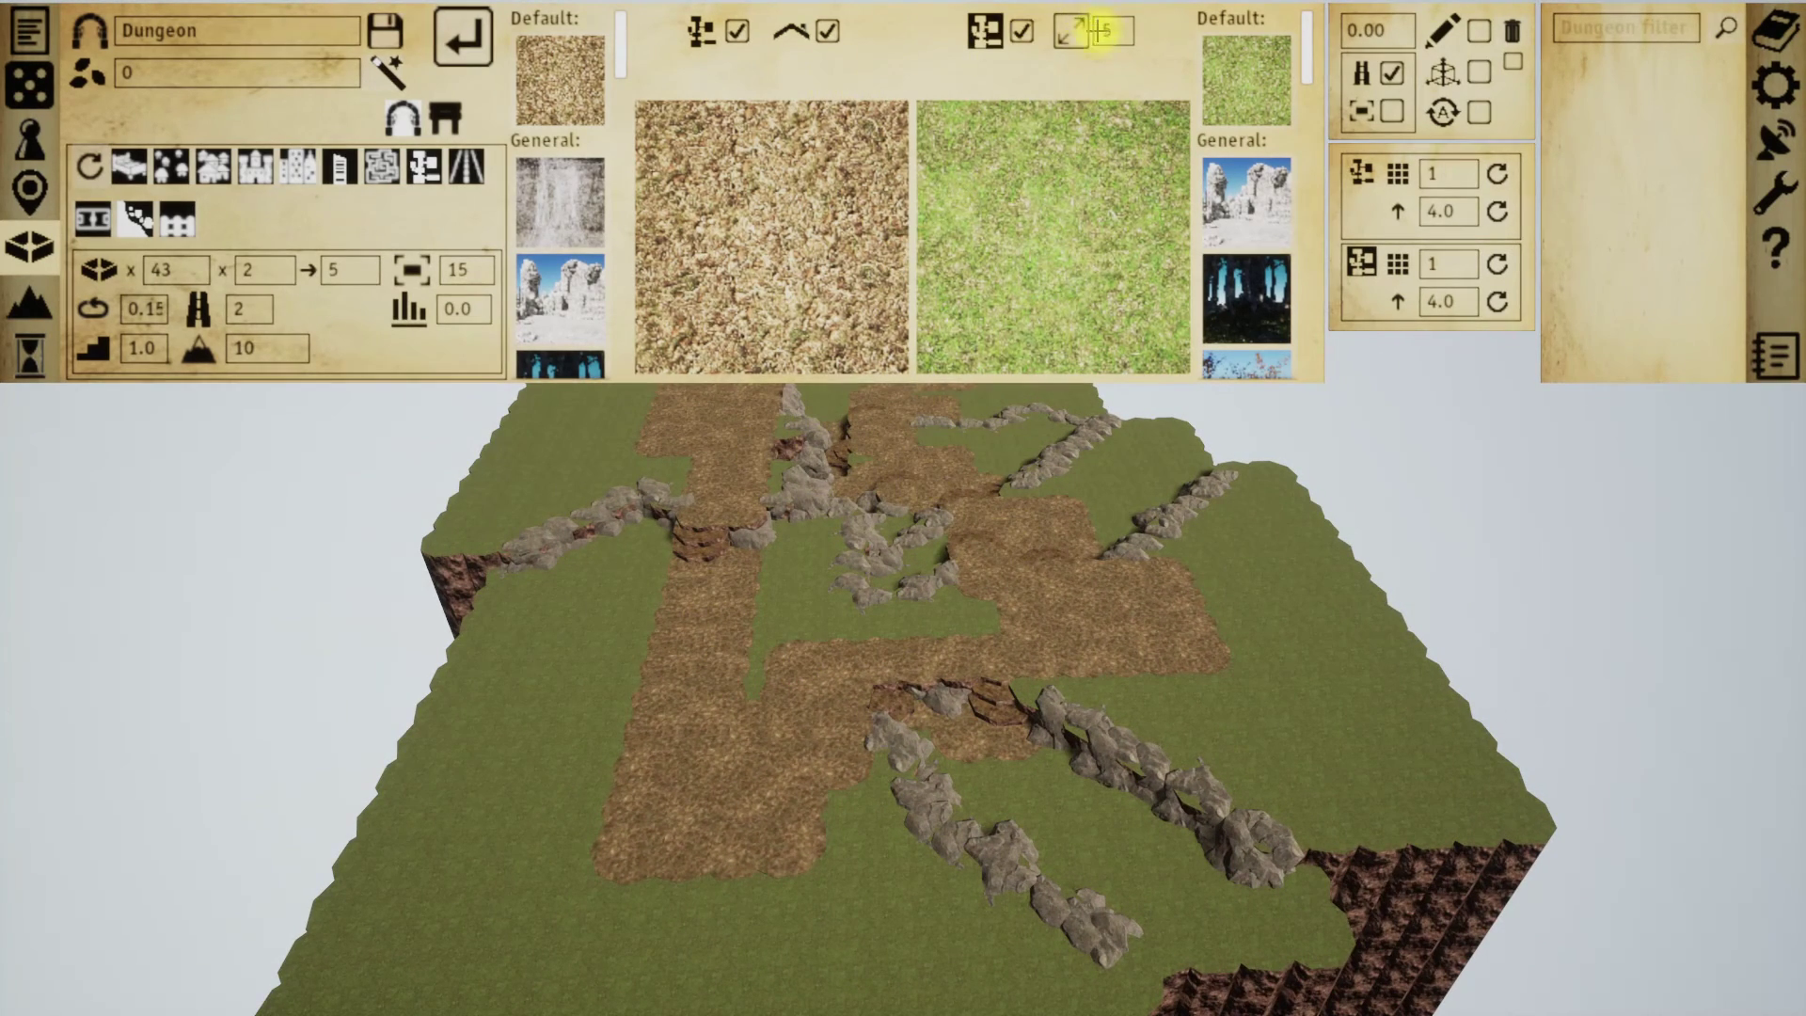
# - Disable the surrounding outdoor area and regenerate the dungeon on its own
pyautogui.click(1026, 33)
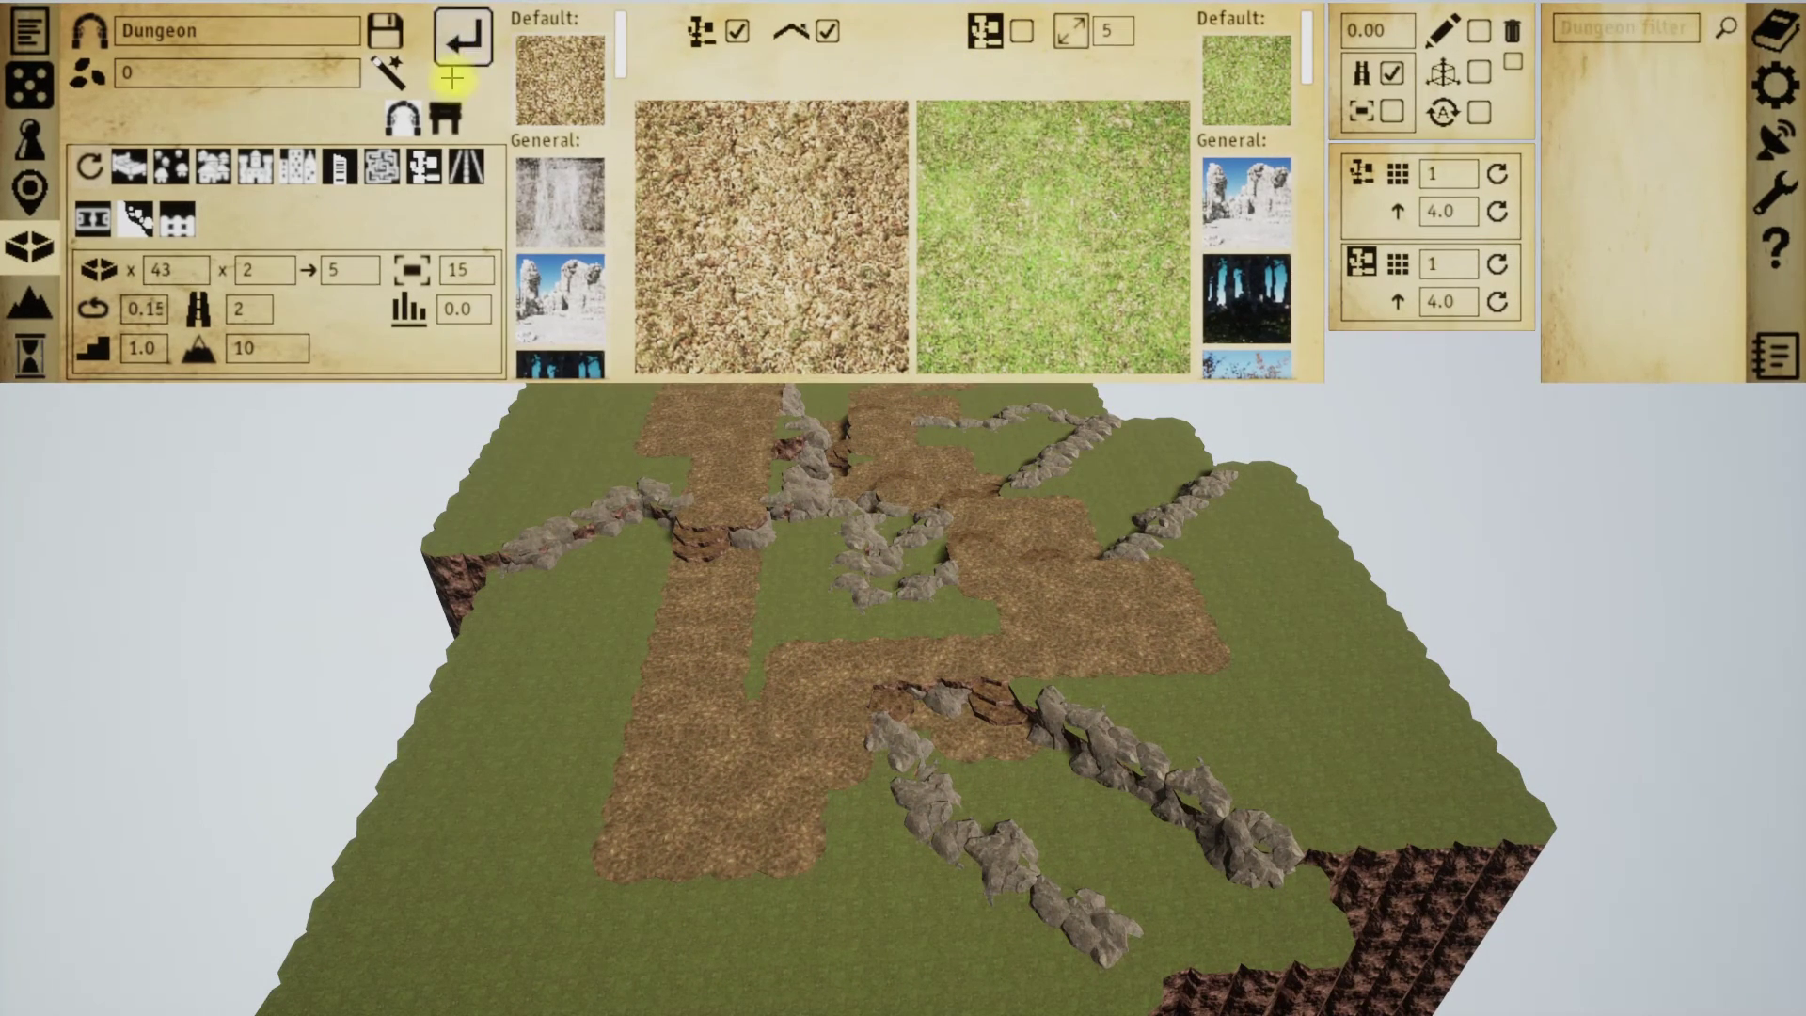
pyautogui.click(463, 38)
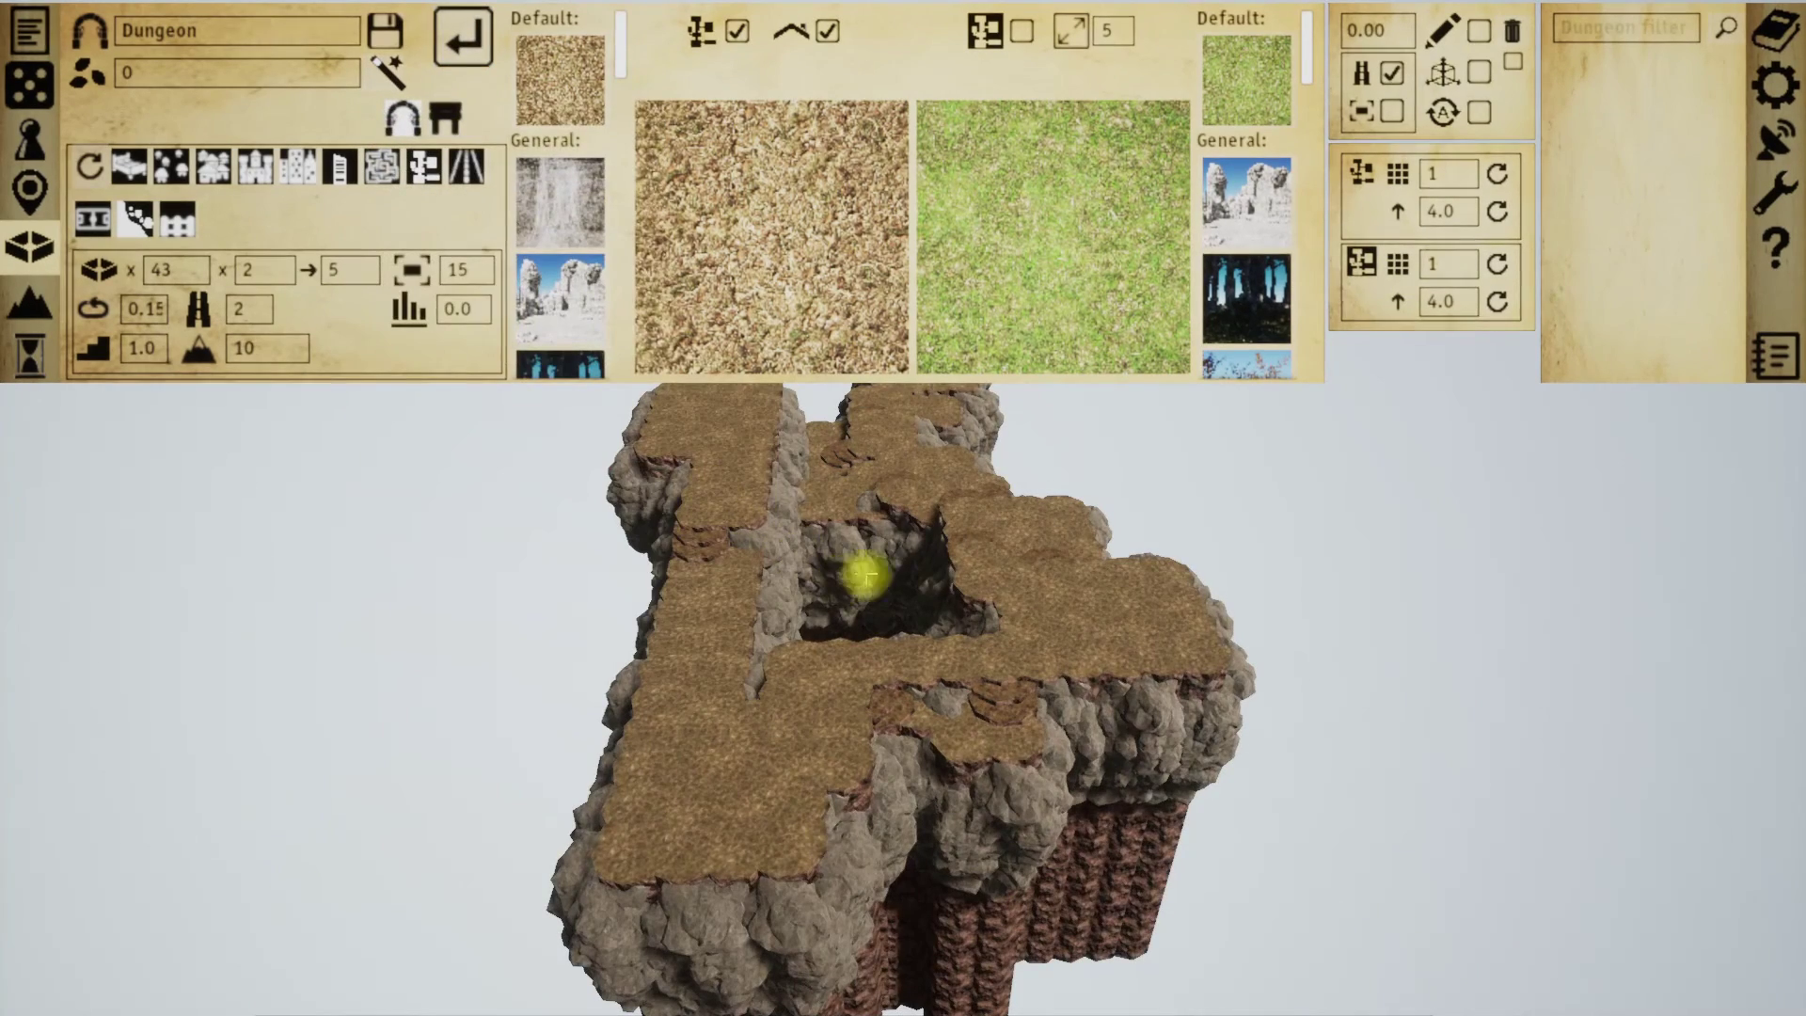
# - Generate a new terrain from the Default preset beneath the dungeon
pyautogui.click(30, 301)
pyautogui.scroll(15, 207, 254)
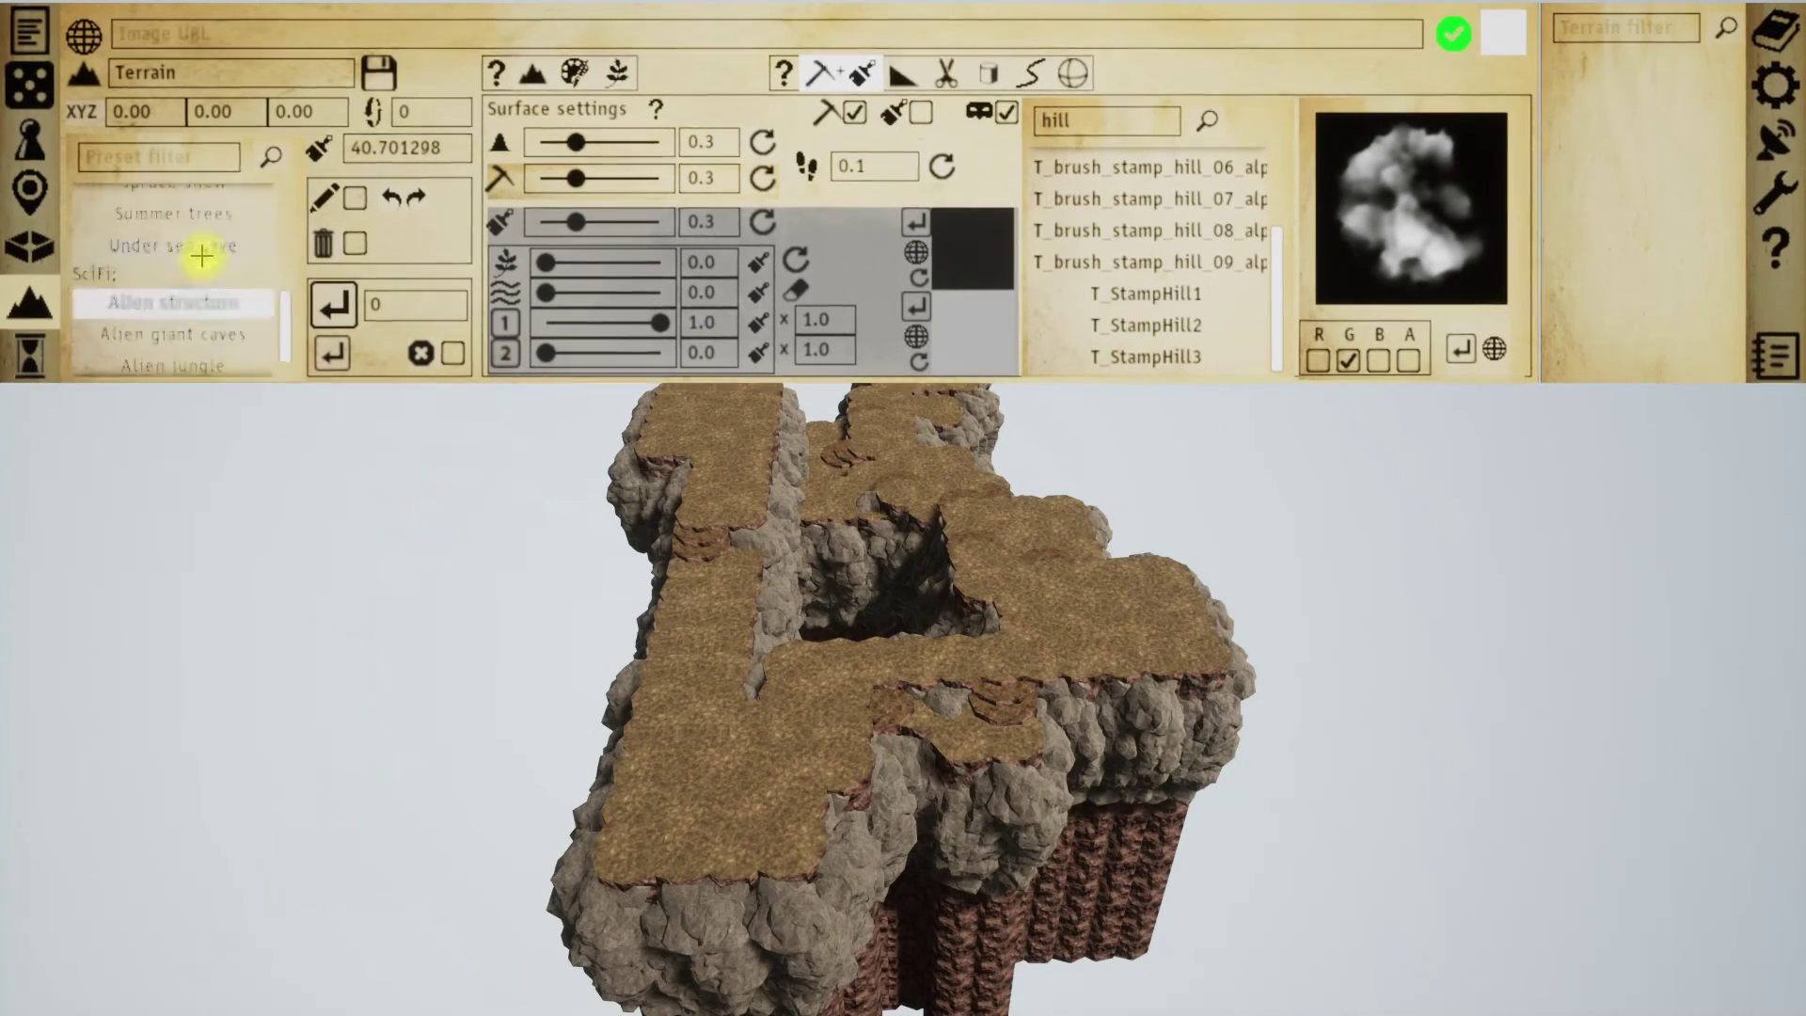
pyautogui.scroll(5, 186, 244)
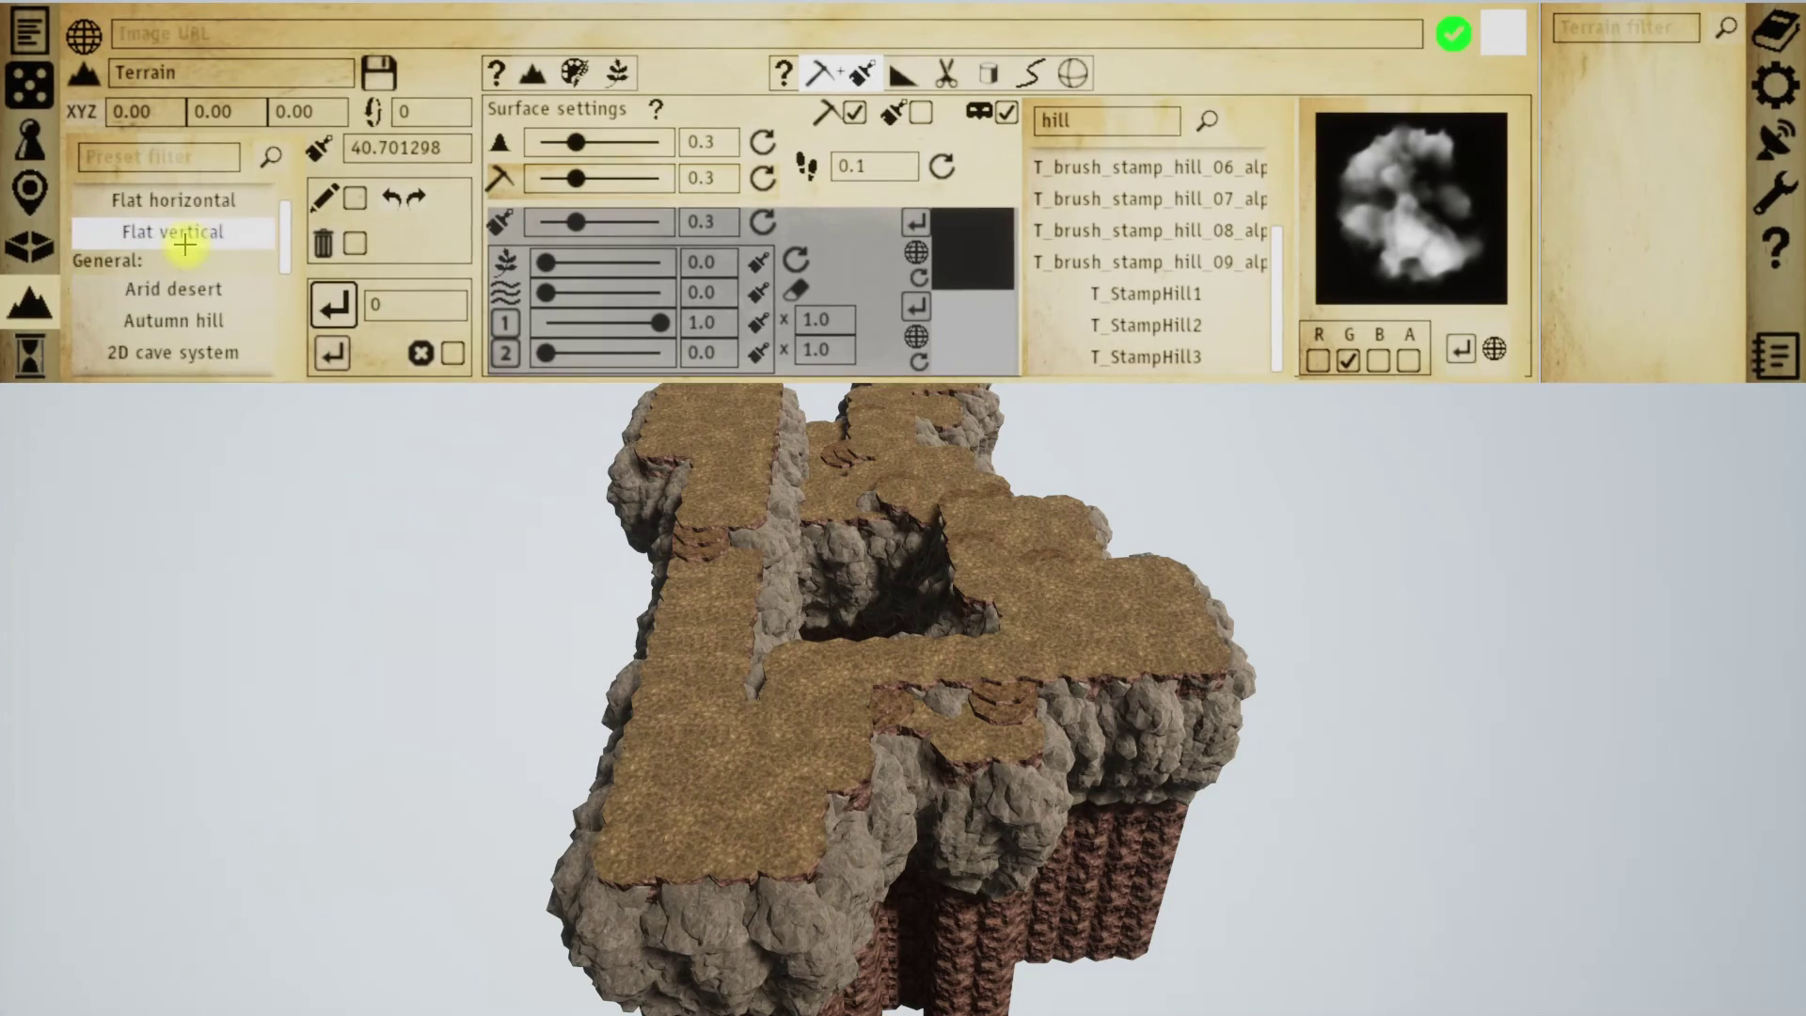
pyautogui.click(179, 252)
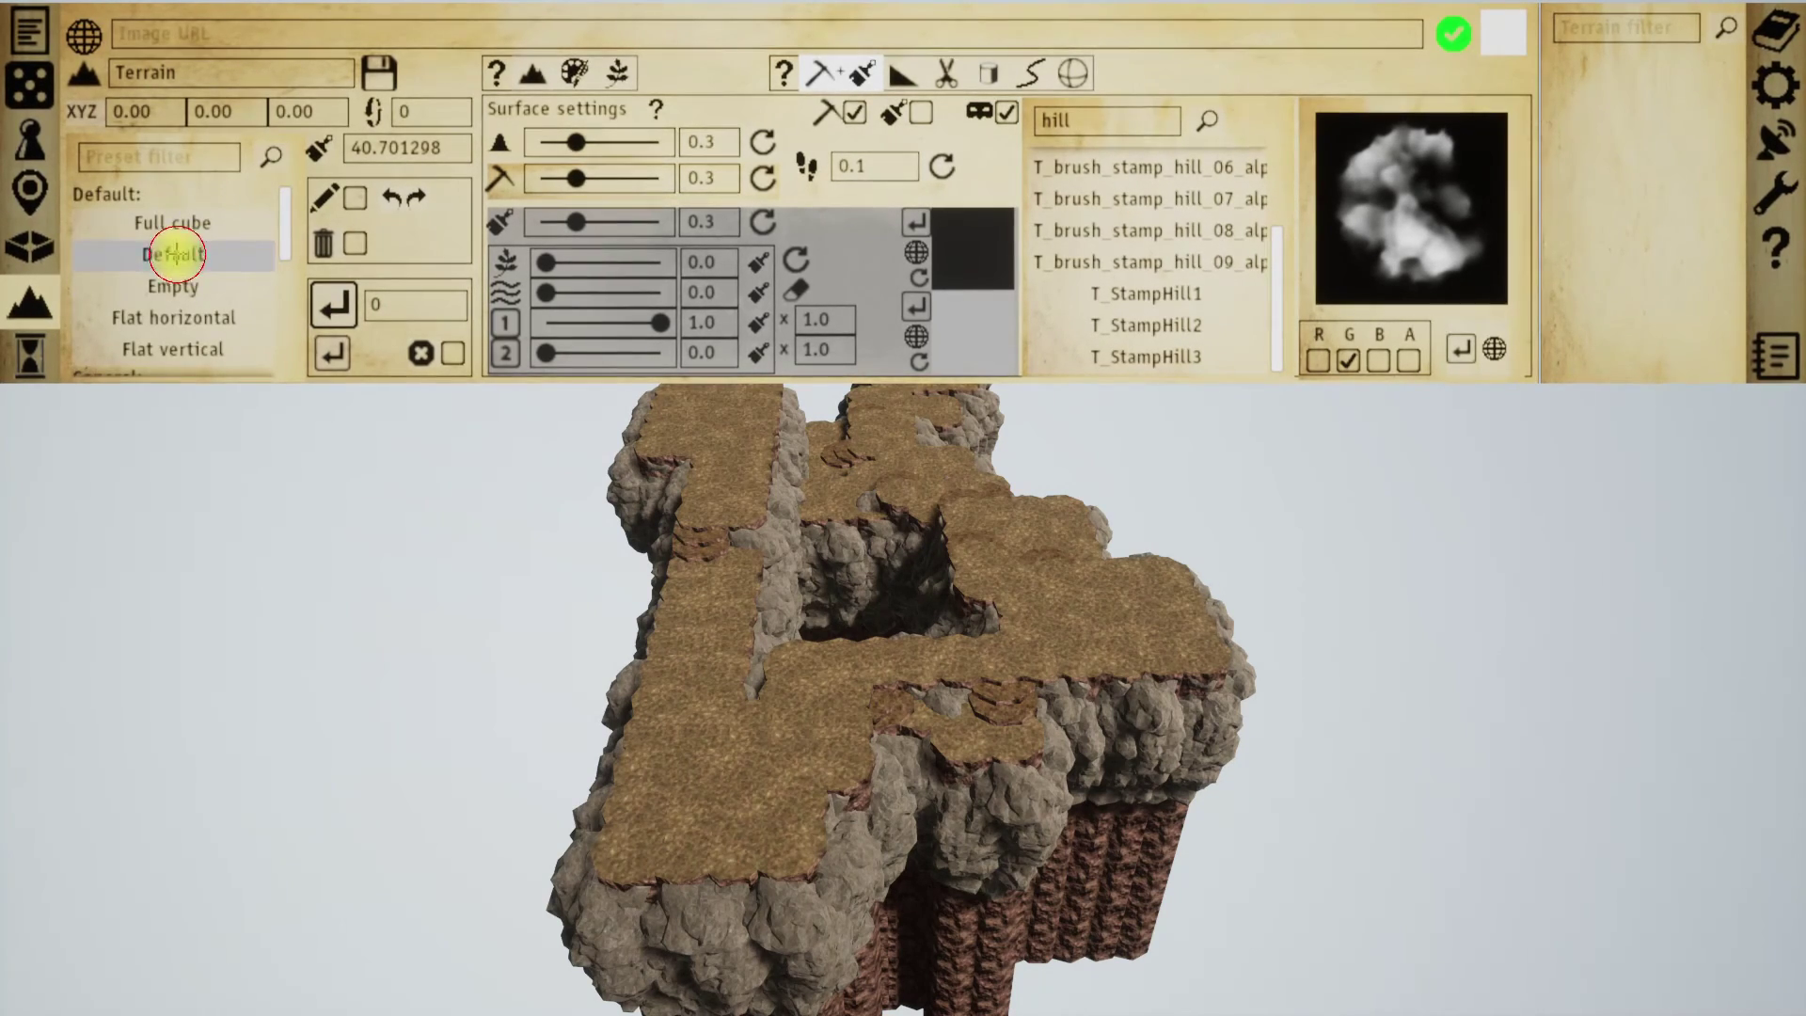
pyautogui.click(333, 303)
# - Lower the terrain by setting its Z position to -20
pyautogui.scroll(-5, 973, 540)
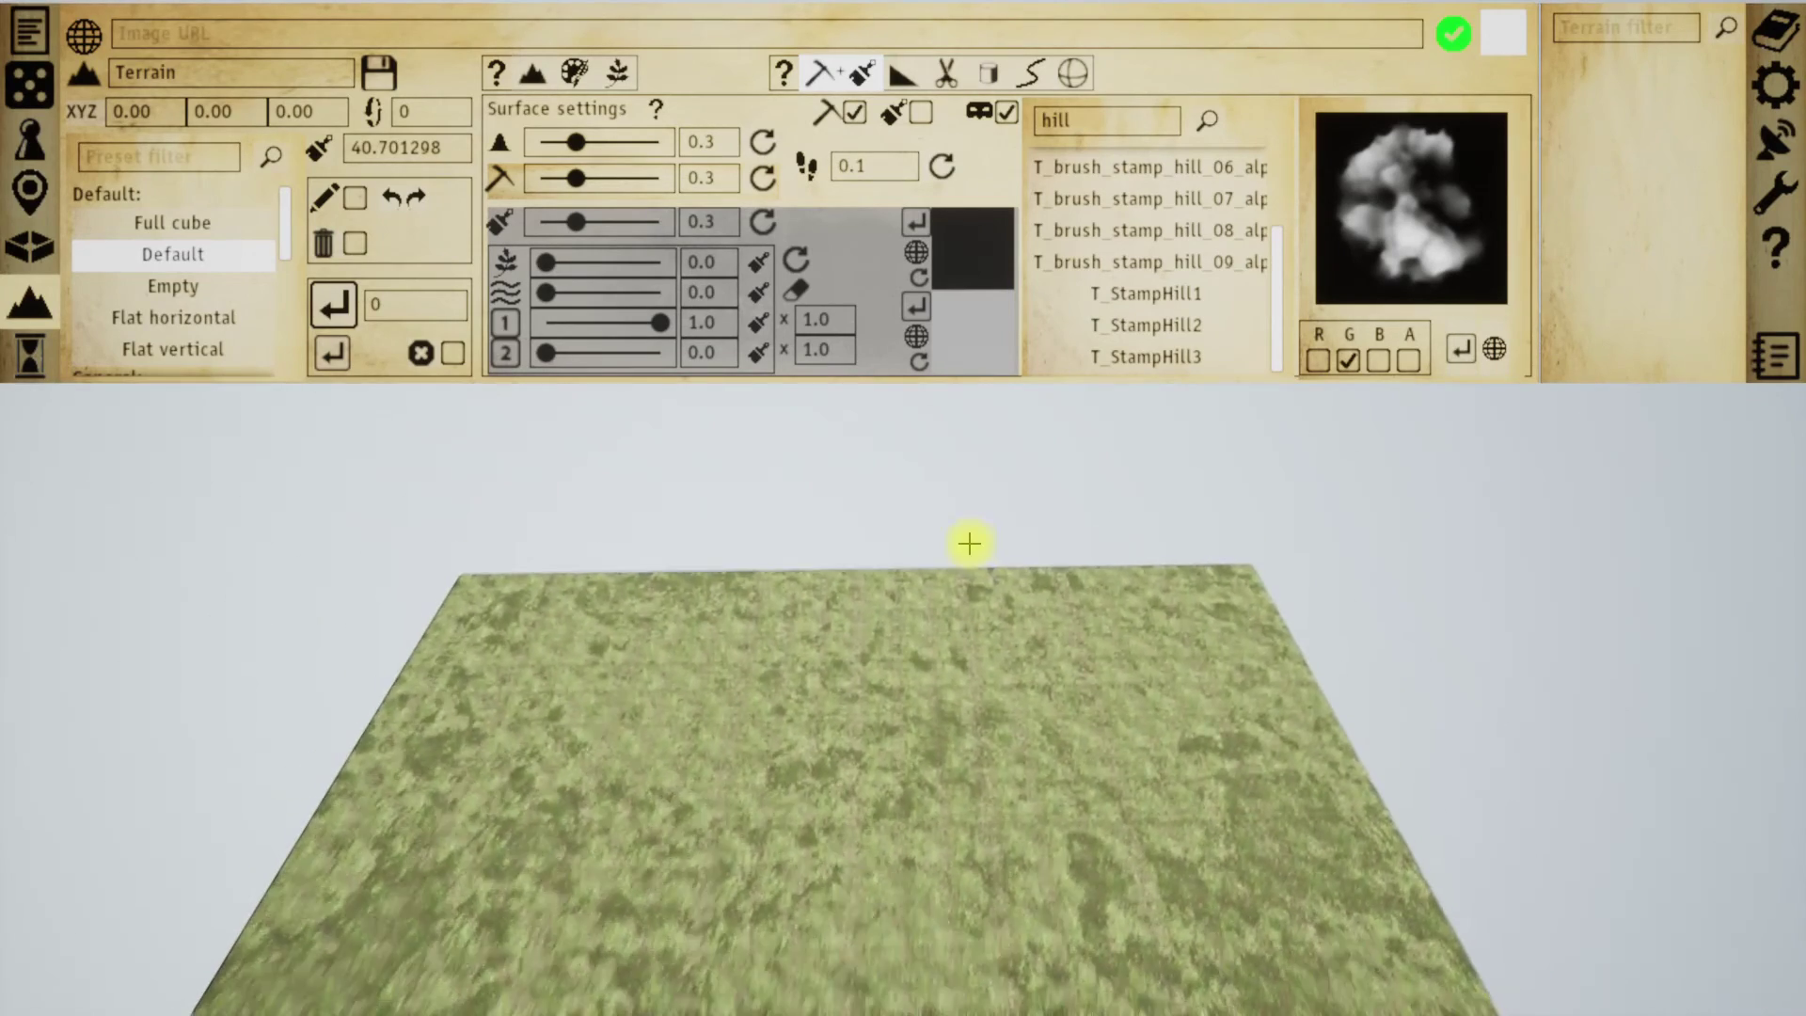
pyautogui.press('s')
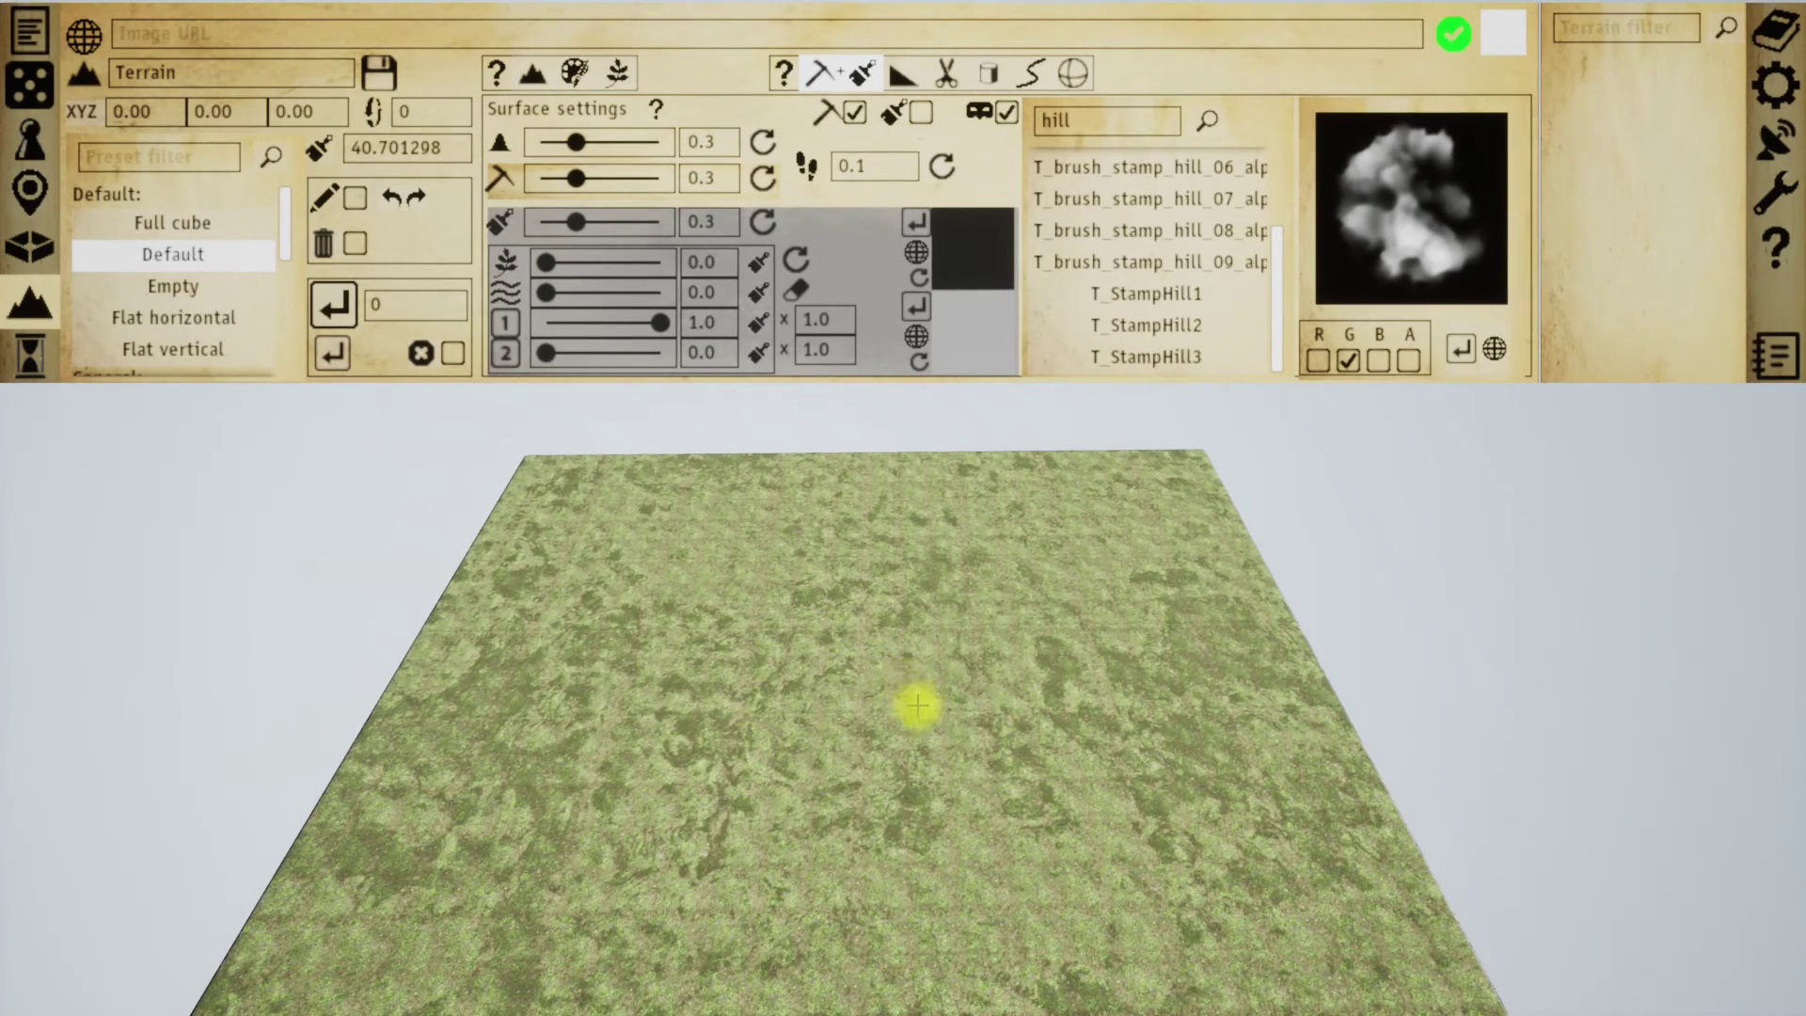
pyautogui.moveTo(845, 640); pyautogui.dragTo(833, 648, button='middle')
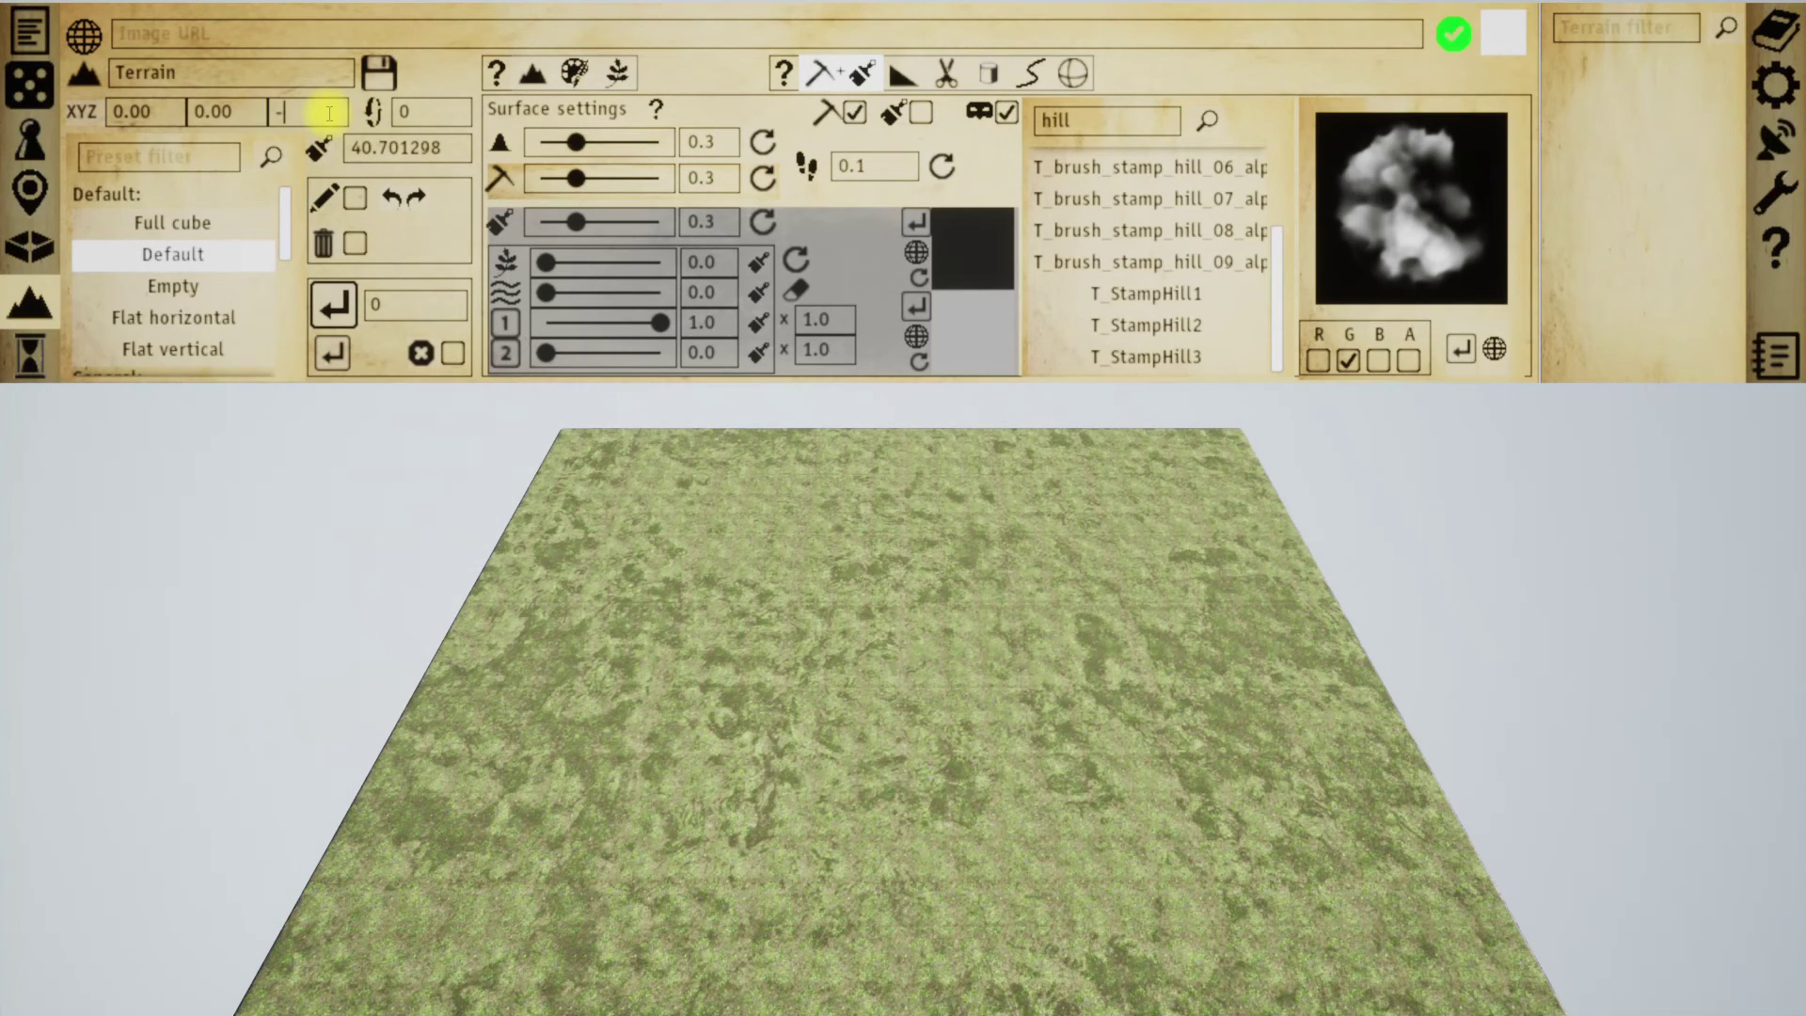
pyautogui.write('0')
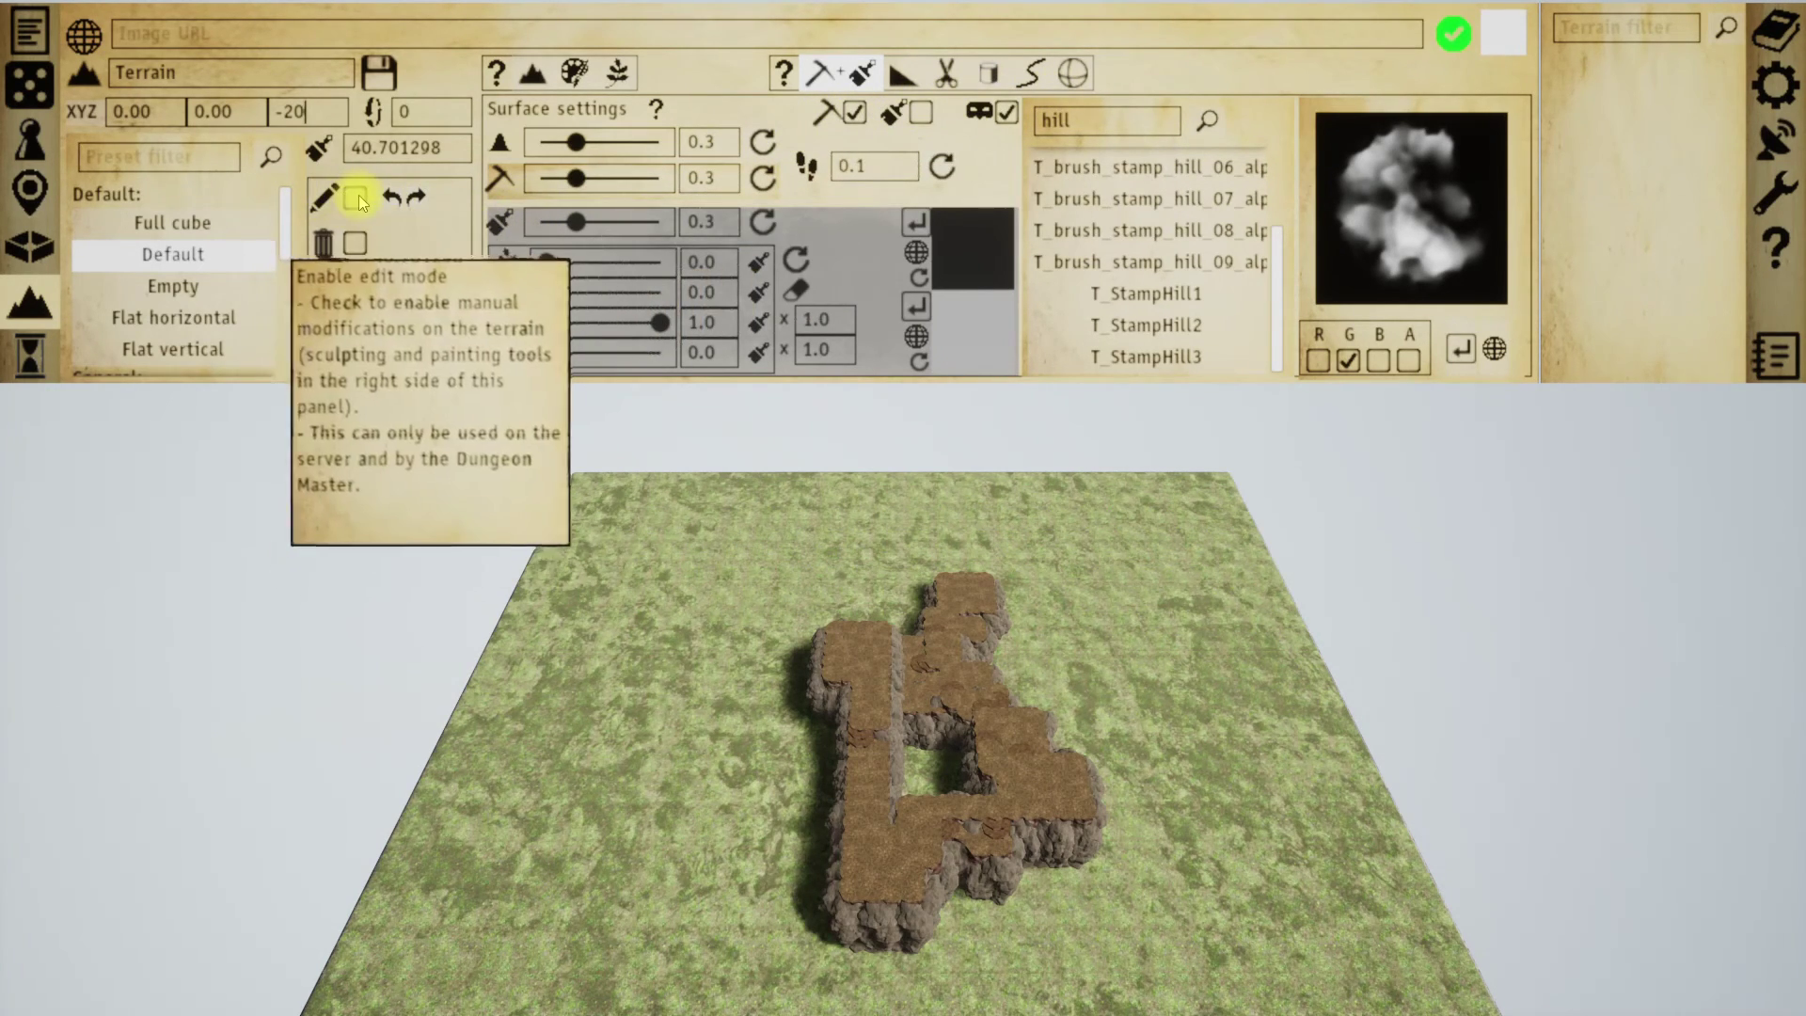
# - Regenerate the dungeon with the pale stone fortress theme showing an arched door and balustrade
pyautogui.click(34, 243)
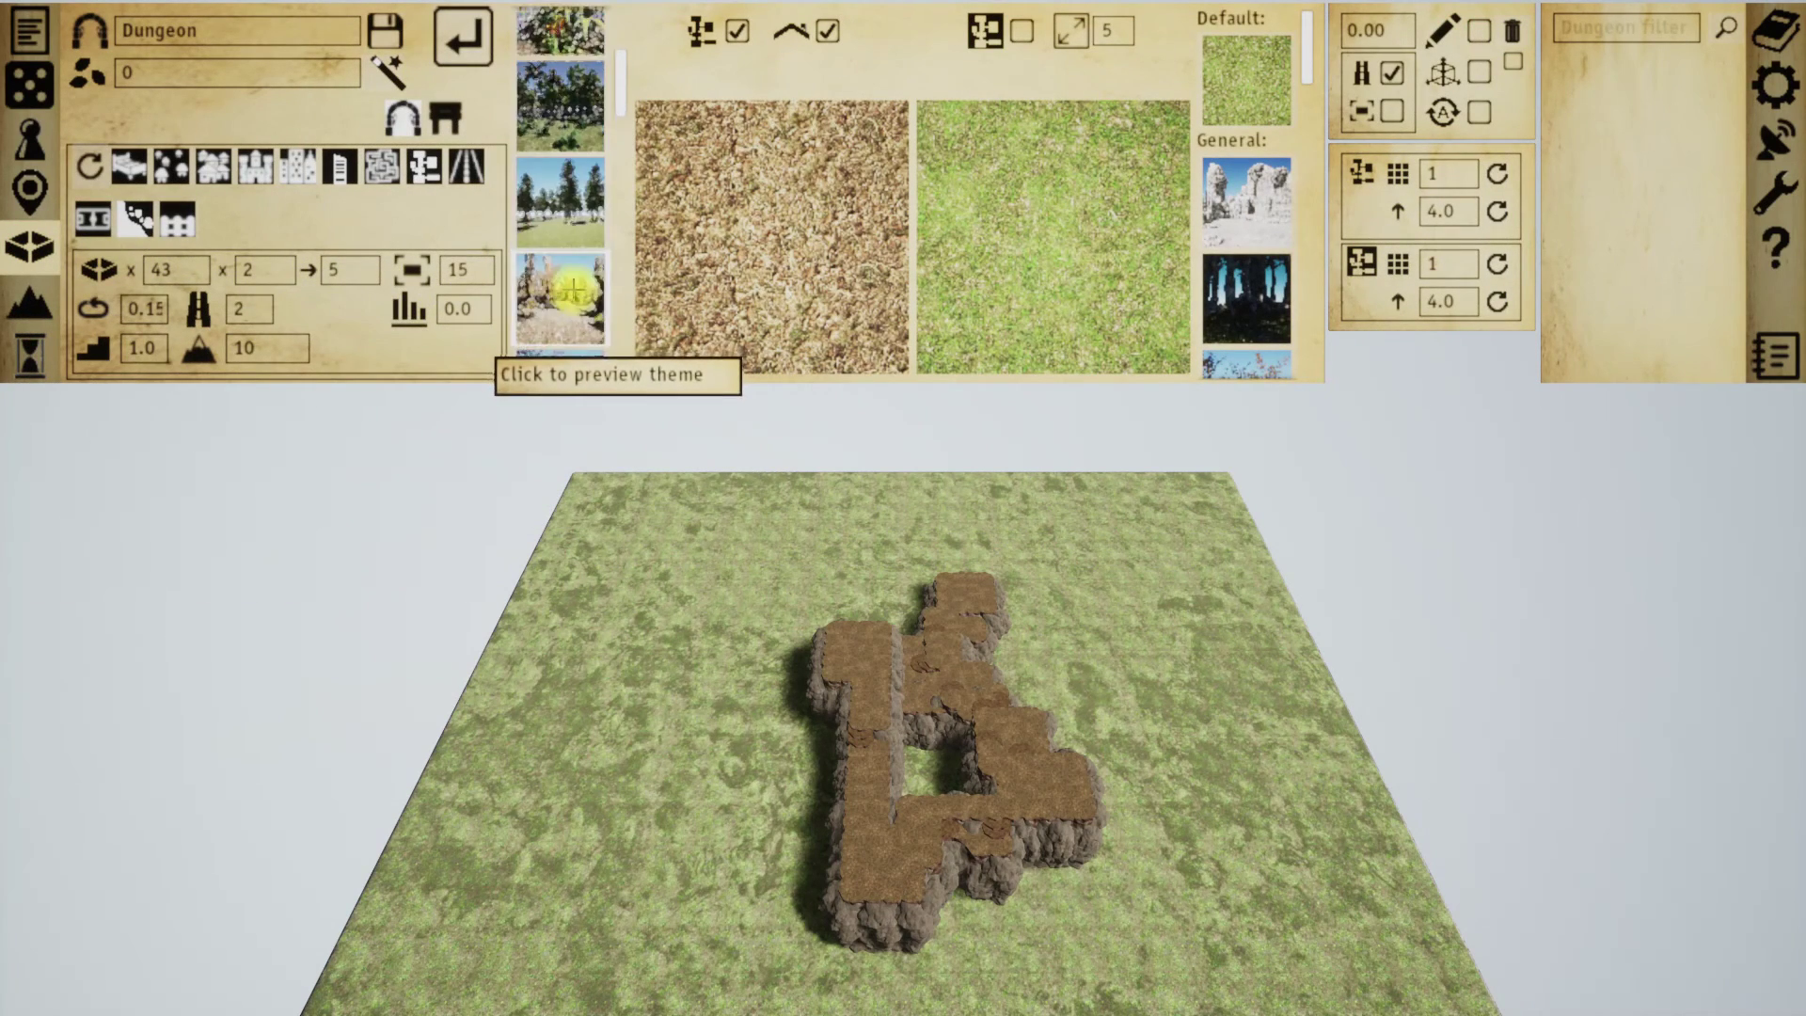
pyautogui.scroll(-5, 570, 290)
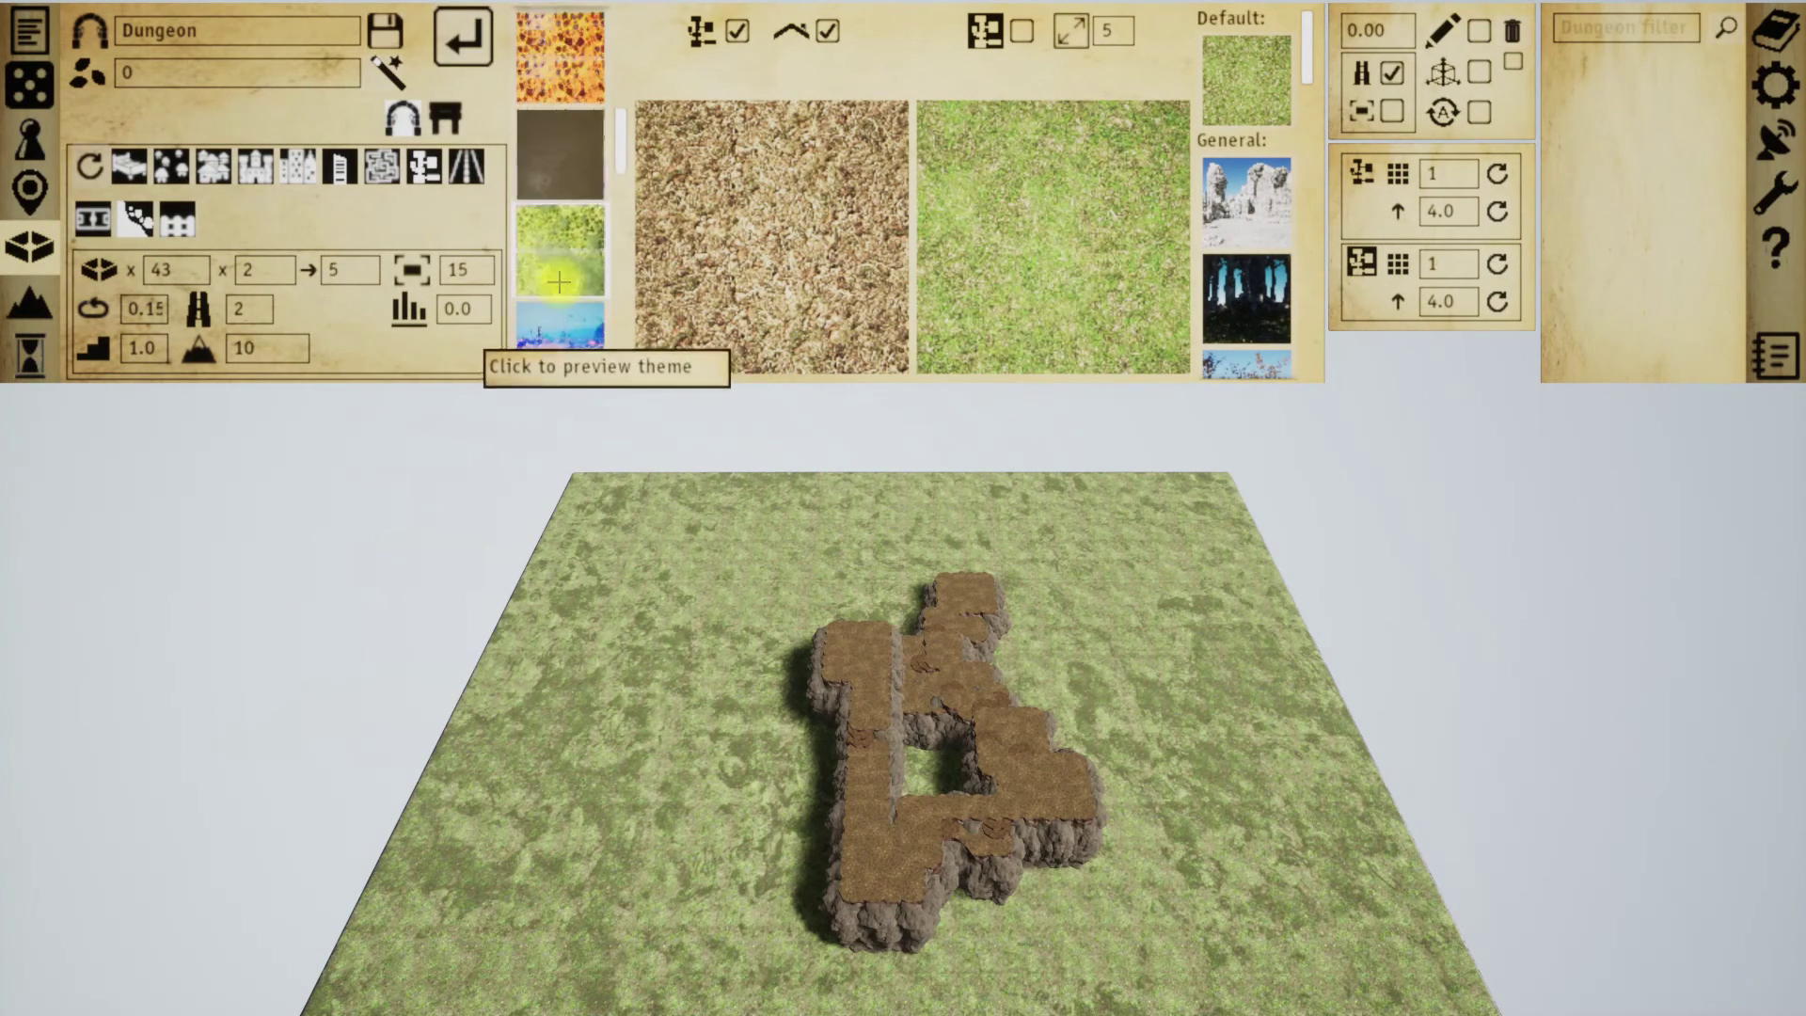
pyautogui.scroll(-5, 559, 281)
pyautogui.scroll(-4, 555, 277)
pyautogui.scroll(-1, 555, 276)
pyautogui.scroll(-1, 555, 275)
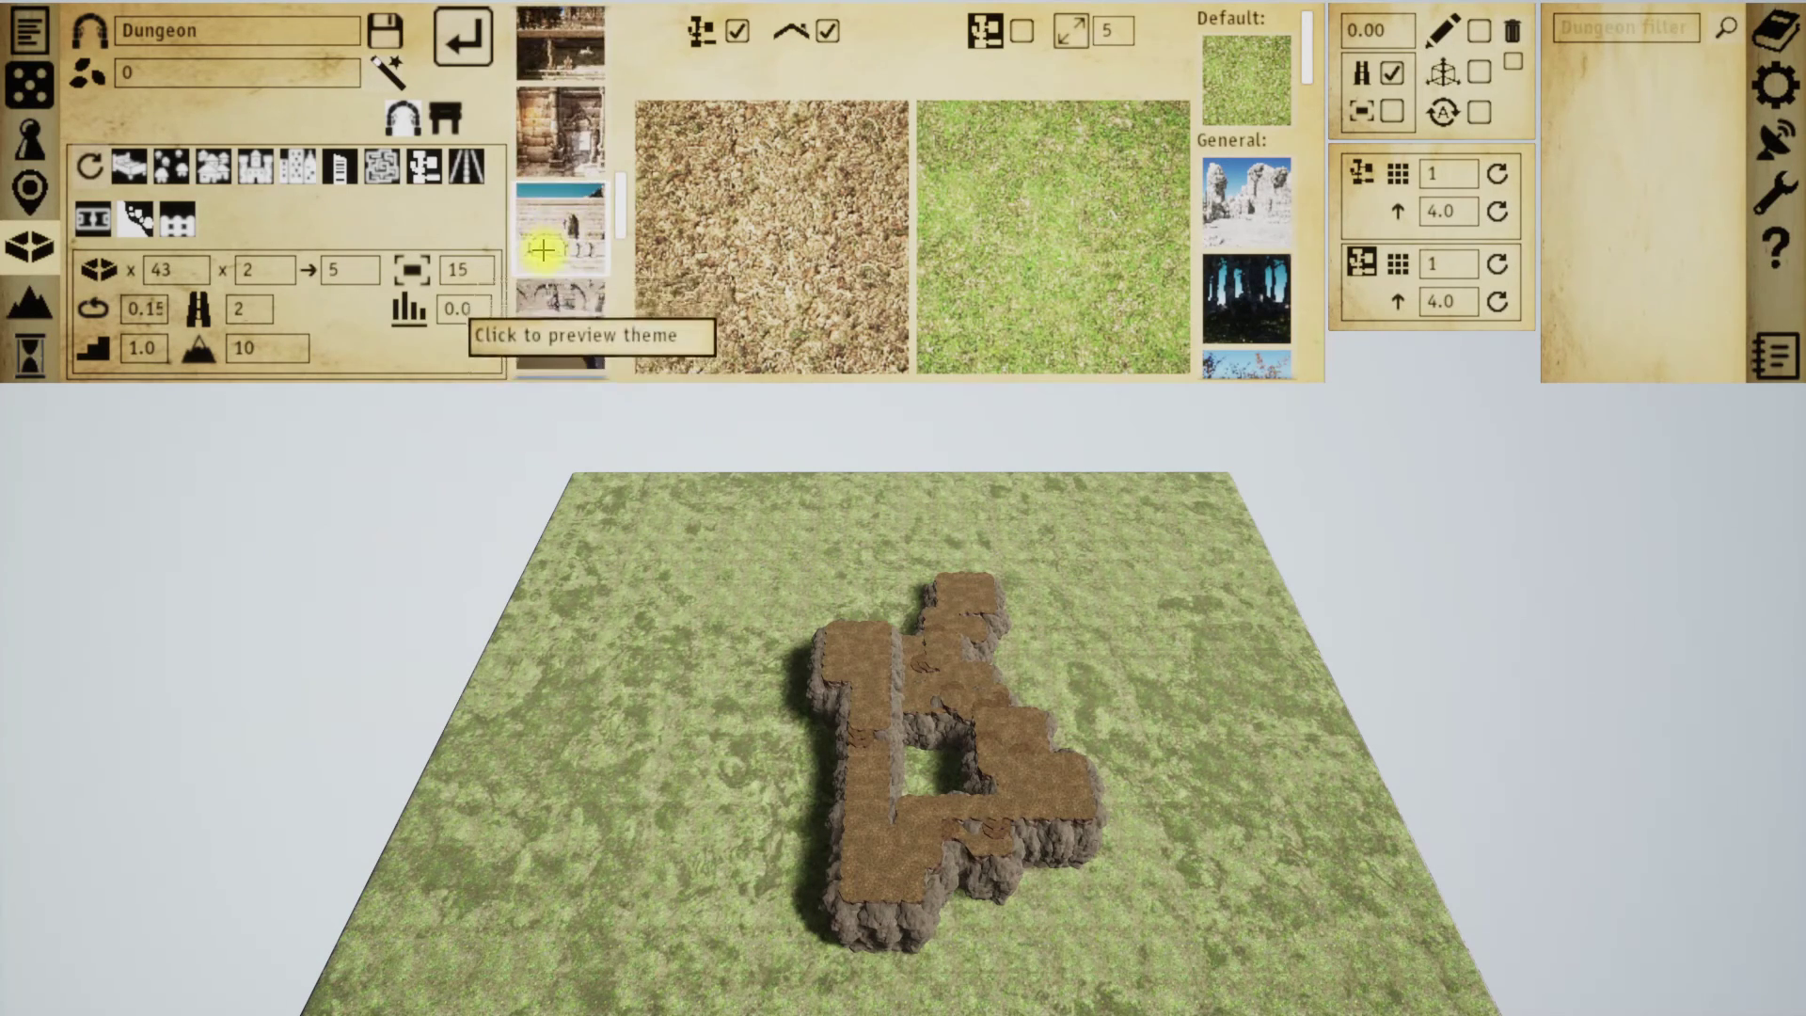
pyautogui.click(543, 249)
pyautogui.click(461, 37)
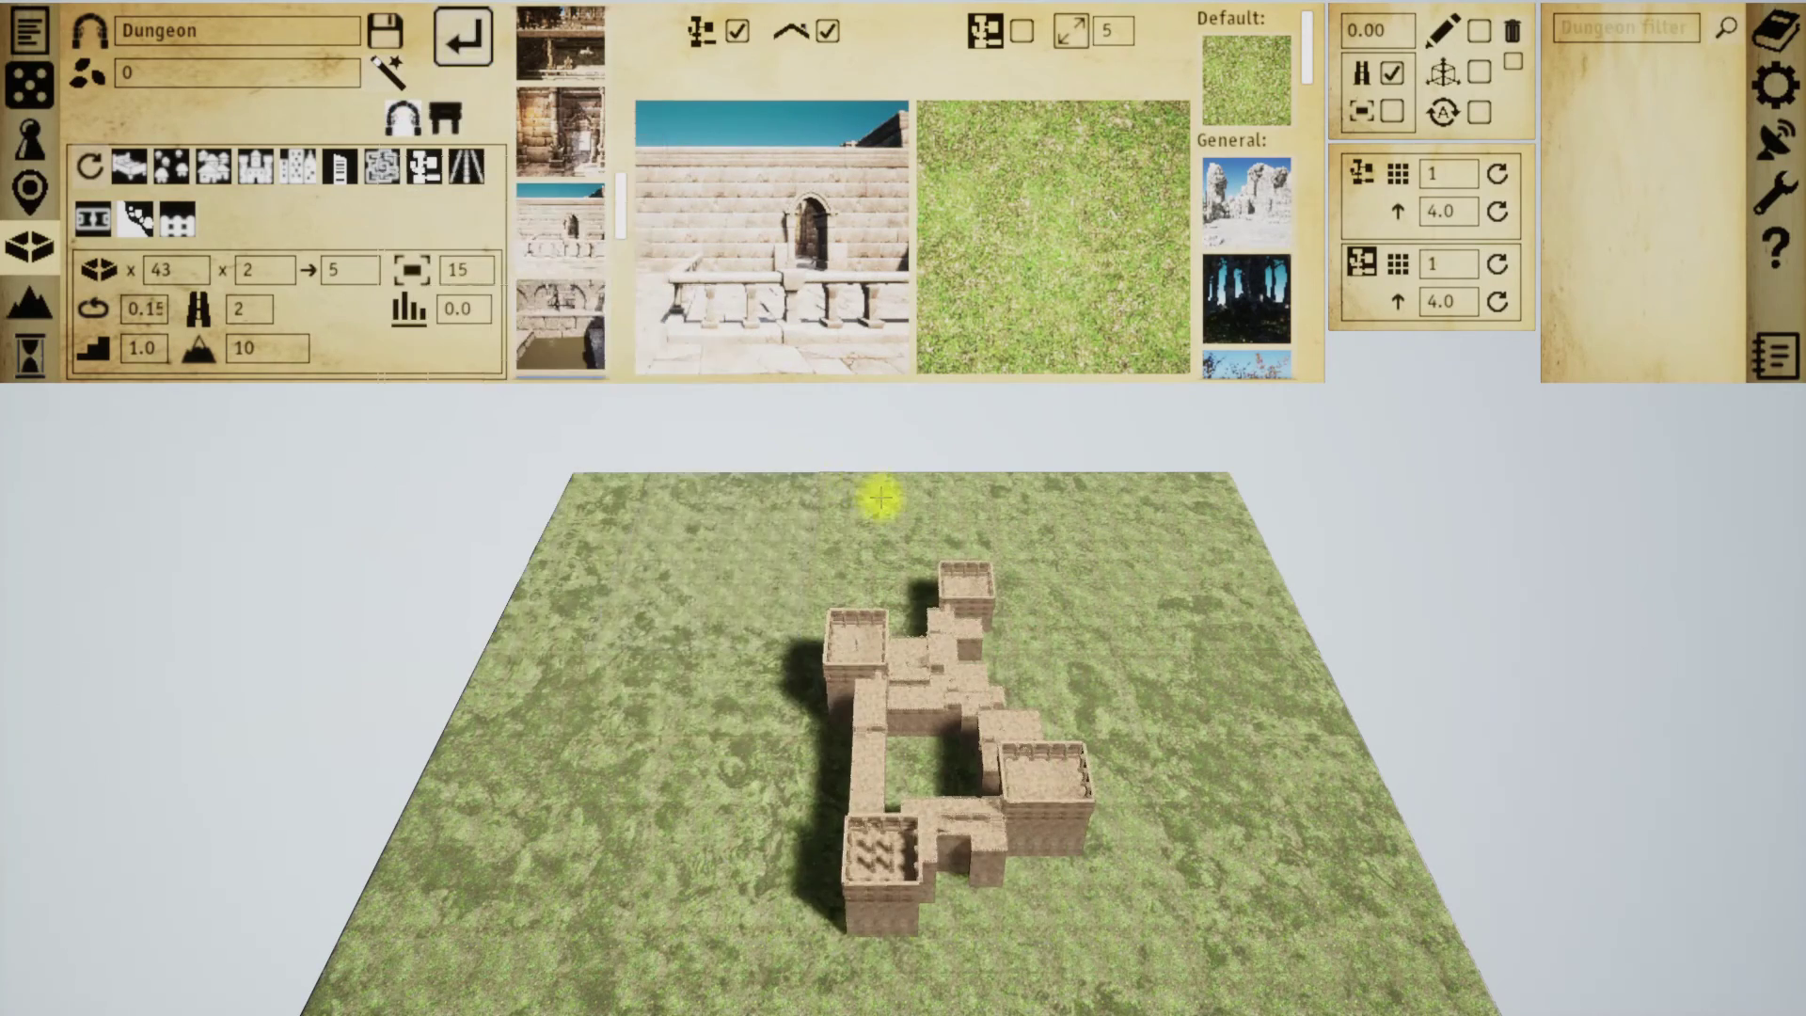
pyautogui.press('w')
pyautogui.moveTo(981, 640); pyautogui.dragTo(972, 646, button='right')
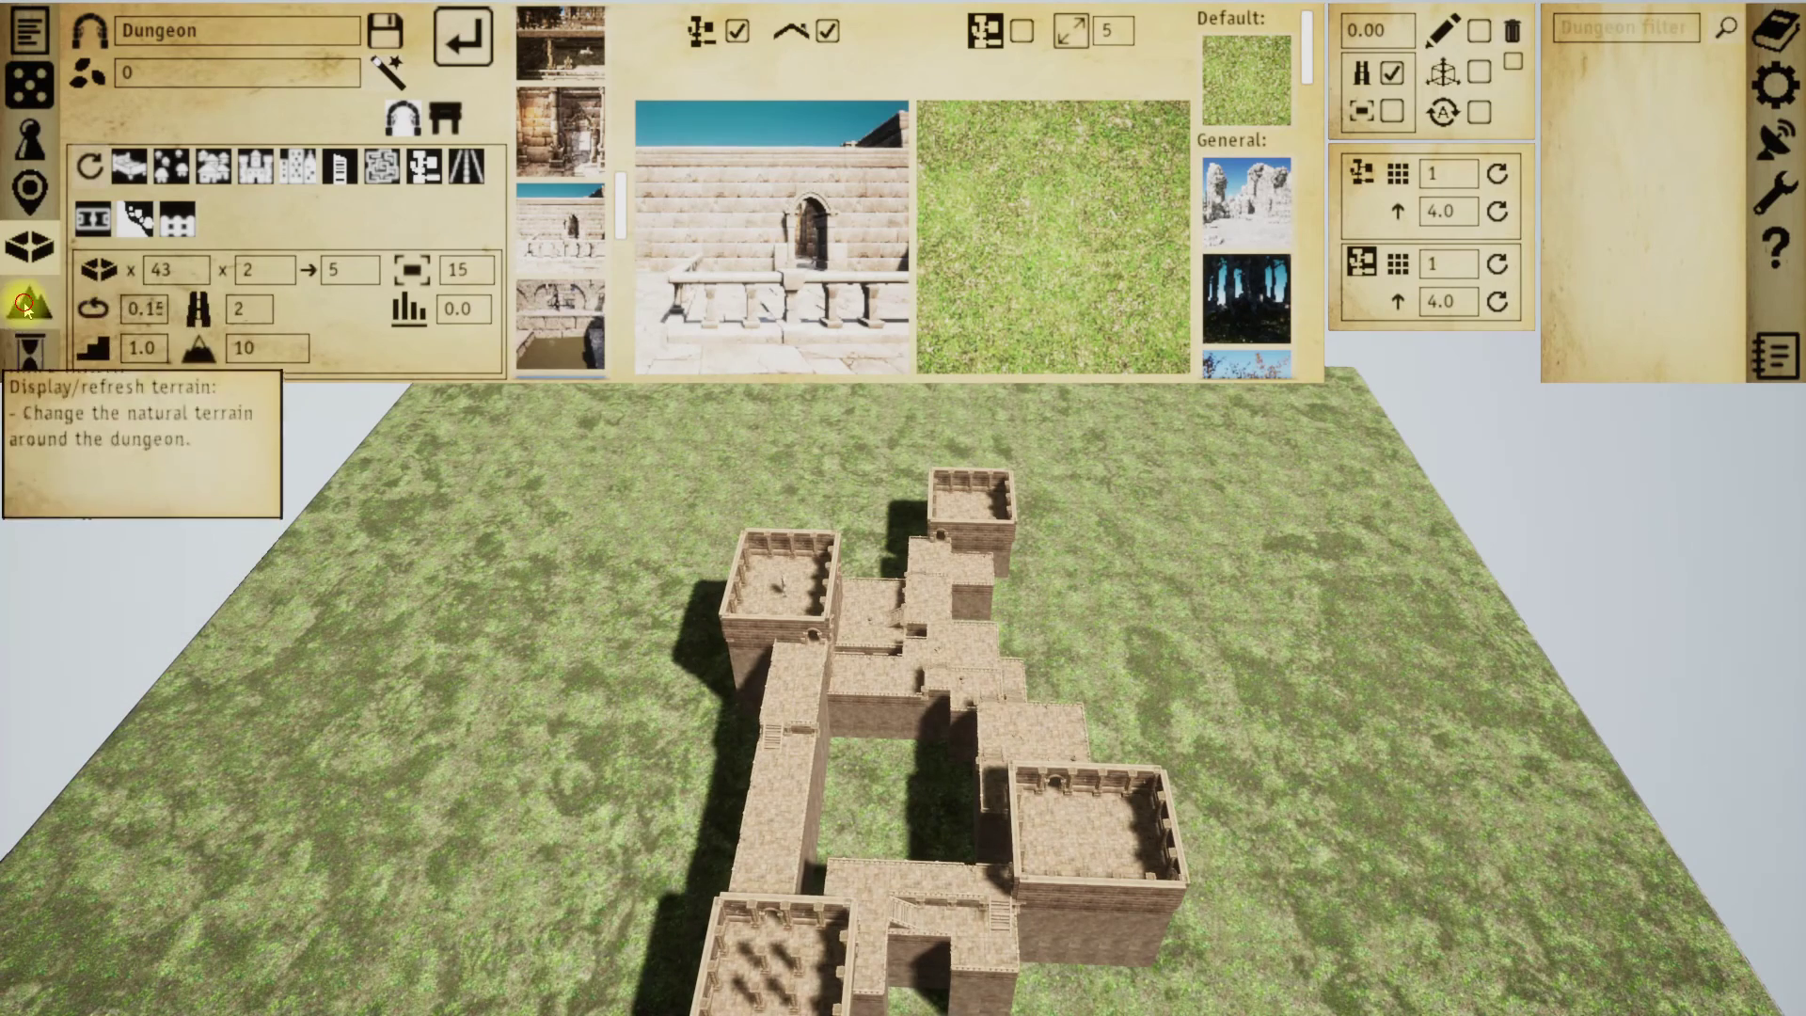
# - Enable terrain editing and sculpt rocky hills along one side of the fortress with the masked hill brush of size about 40.7
pyautogui.click(30, 301)
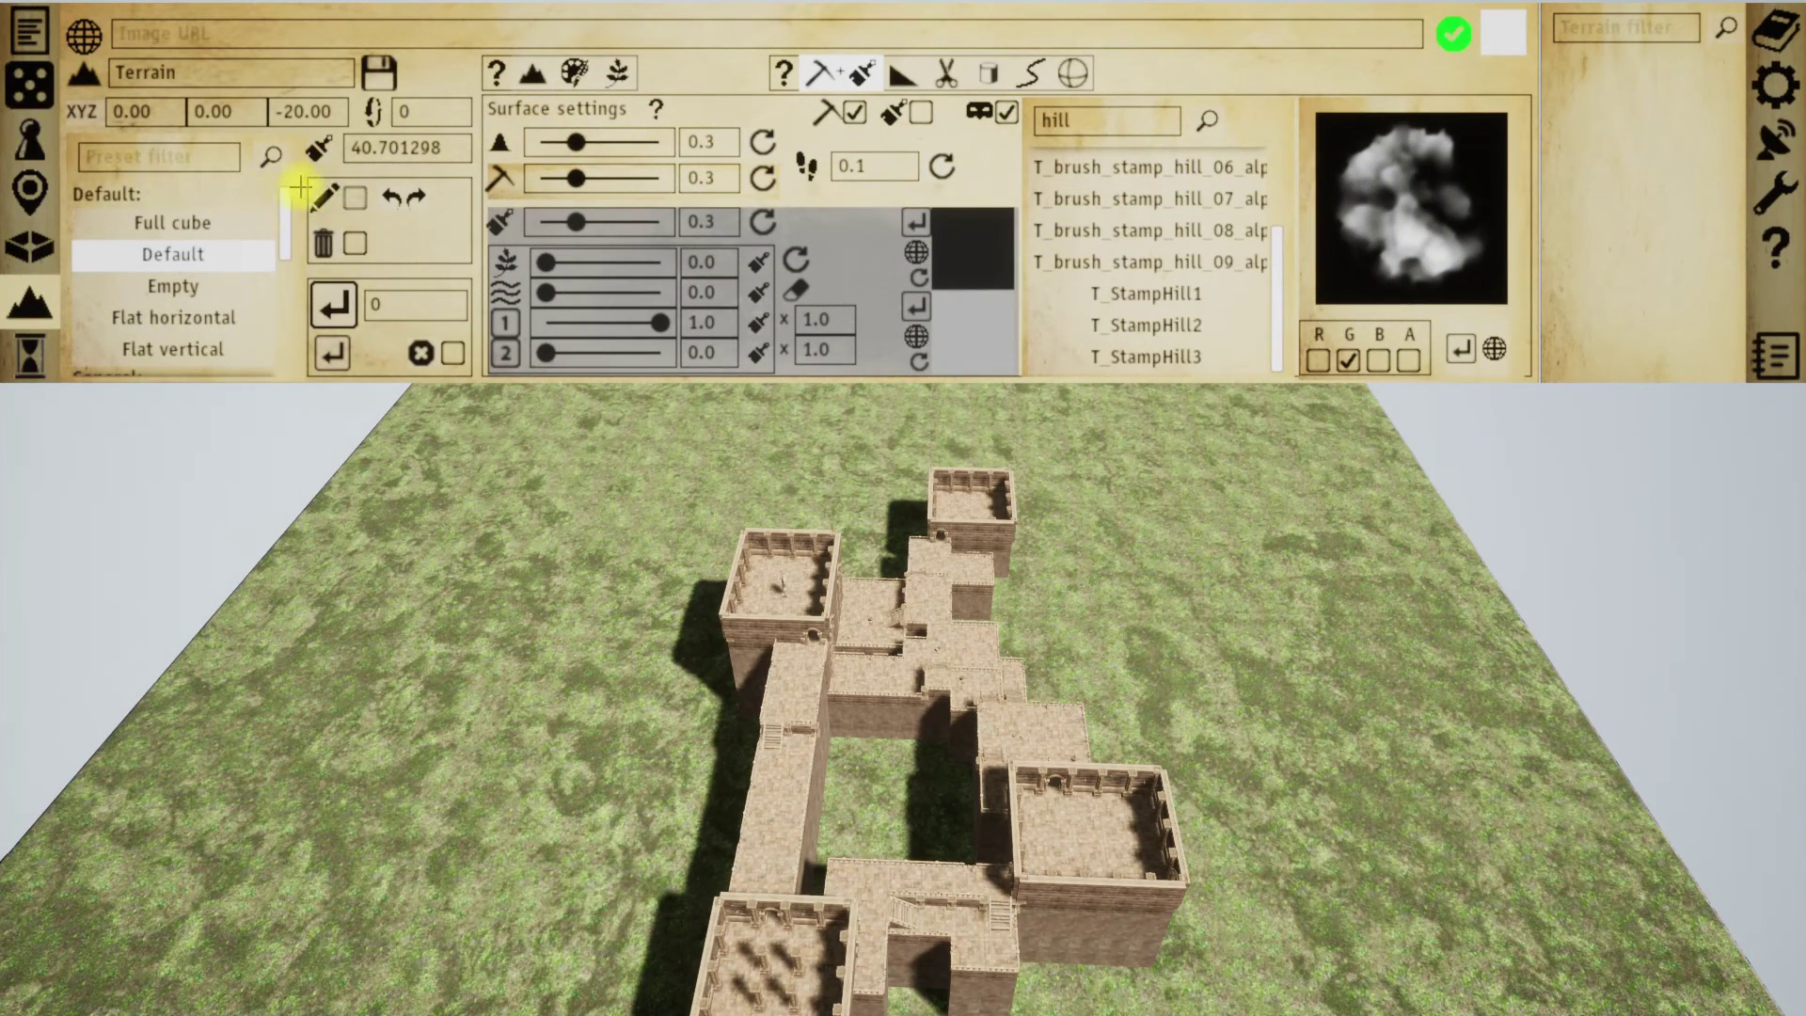
pyautogui.click(356, 200)
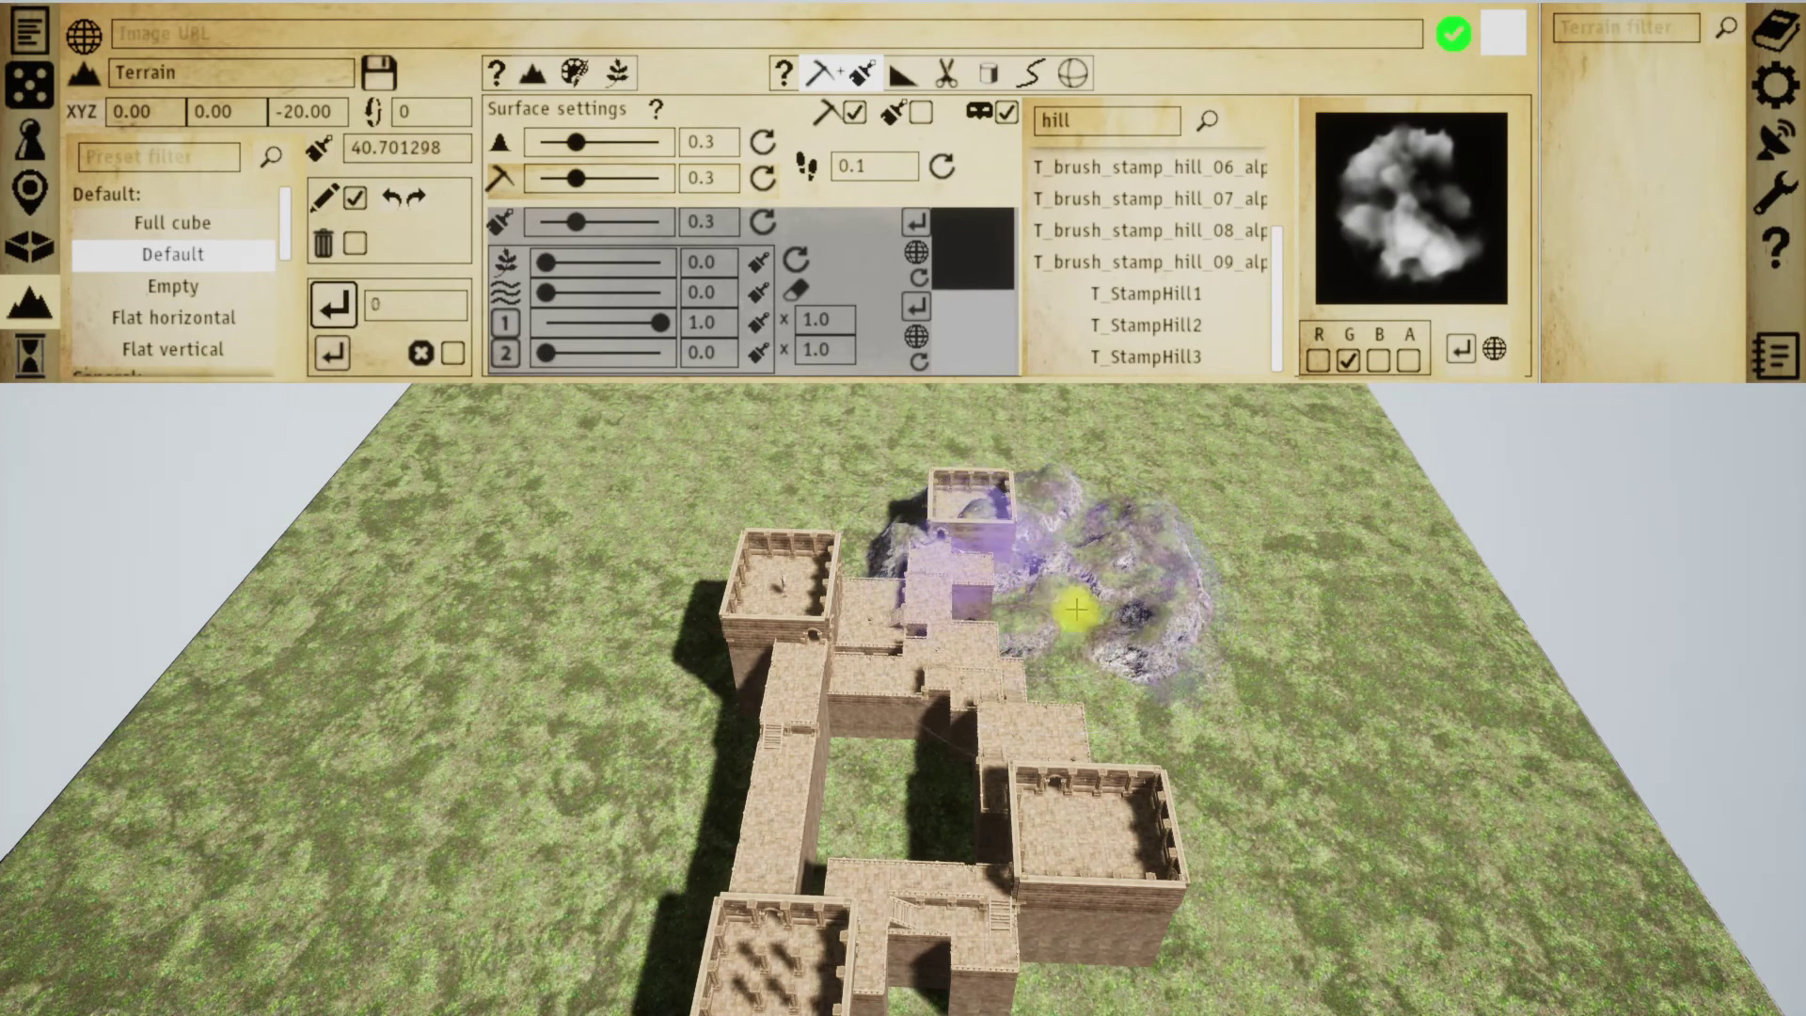
pyautogui.press('s')
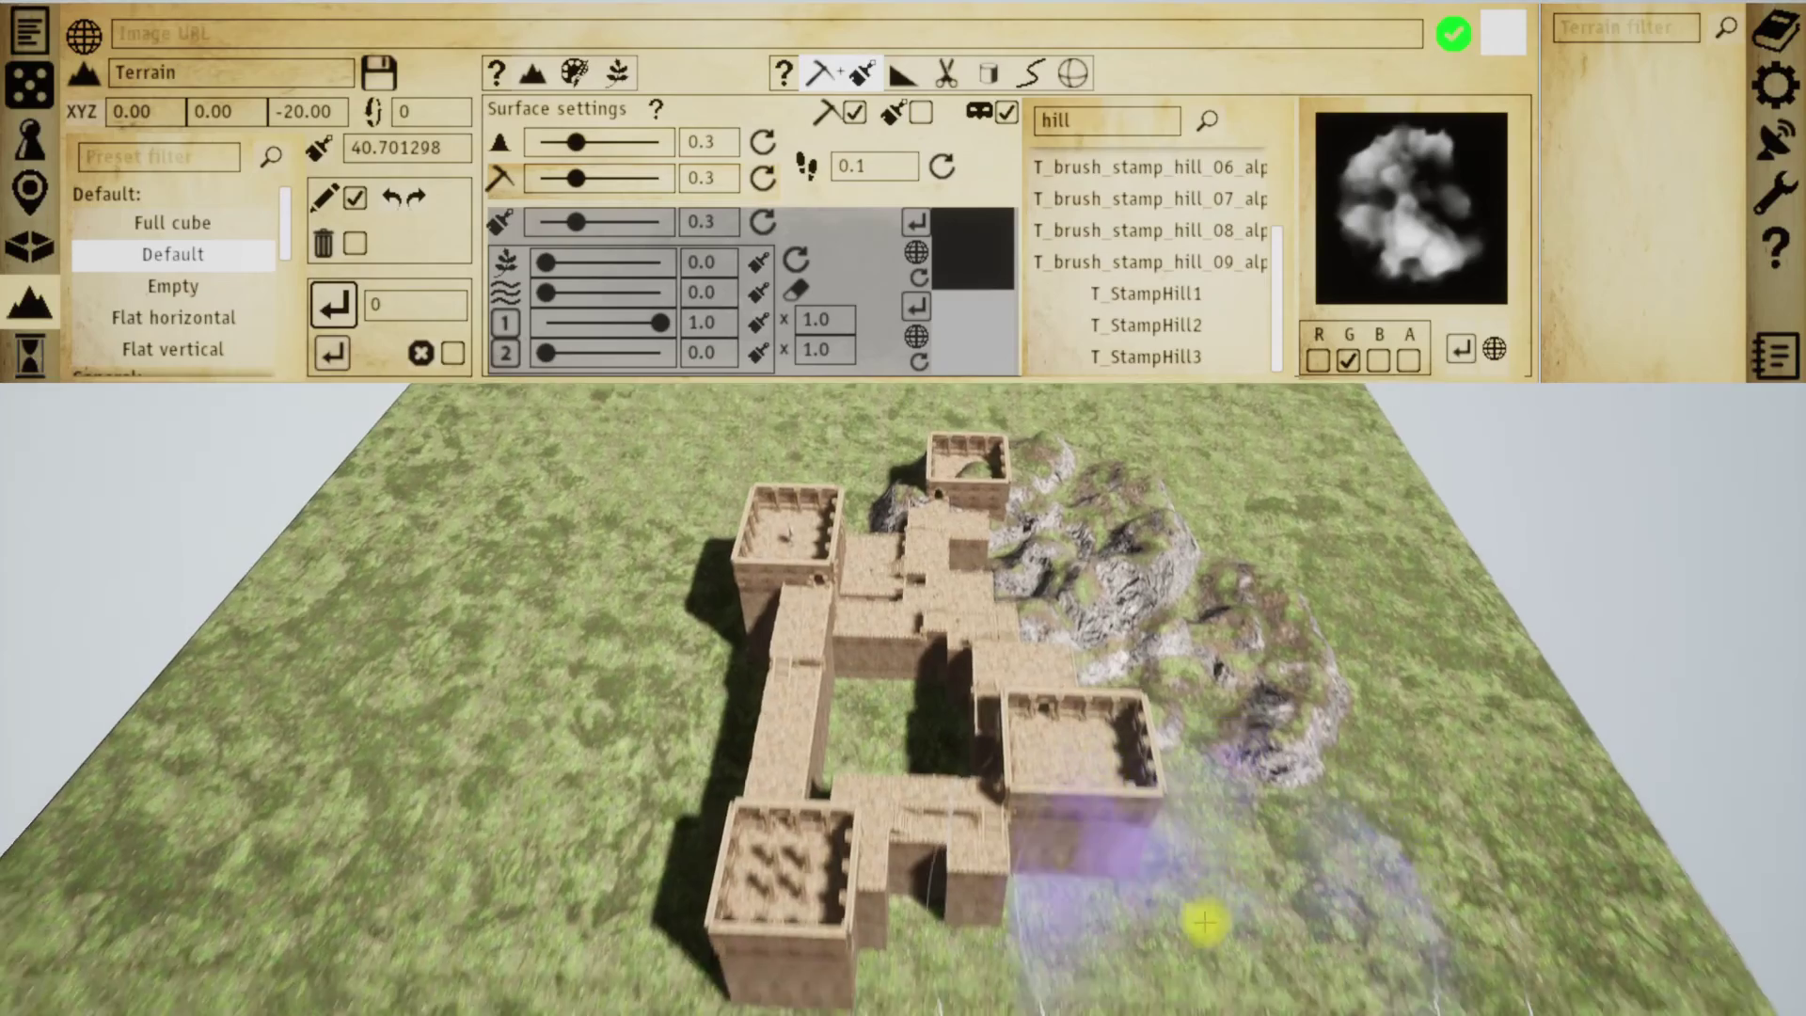
pyautogui.press('a')
pyautogui.click(1193, 729)
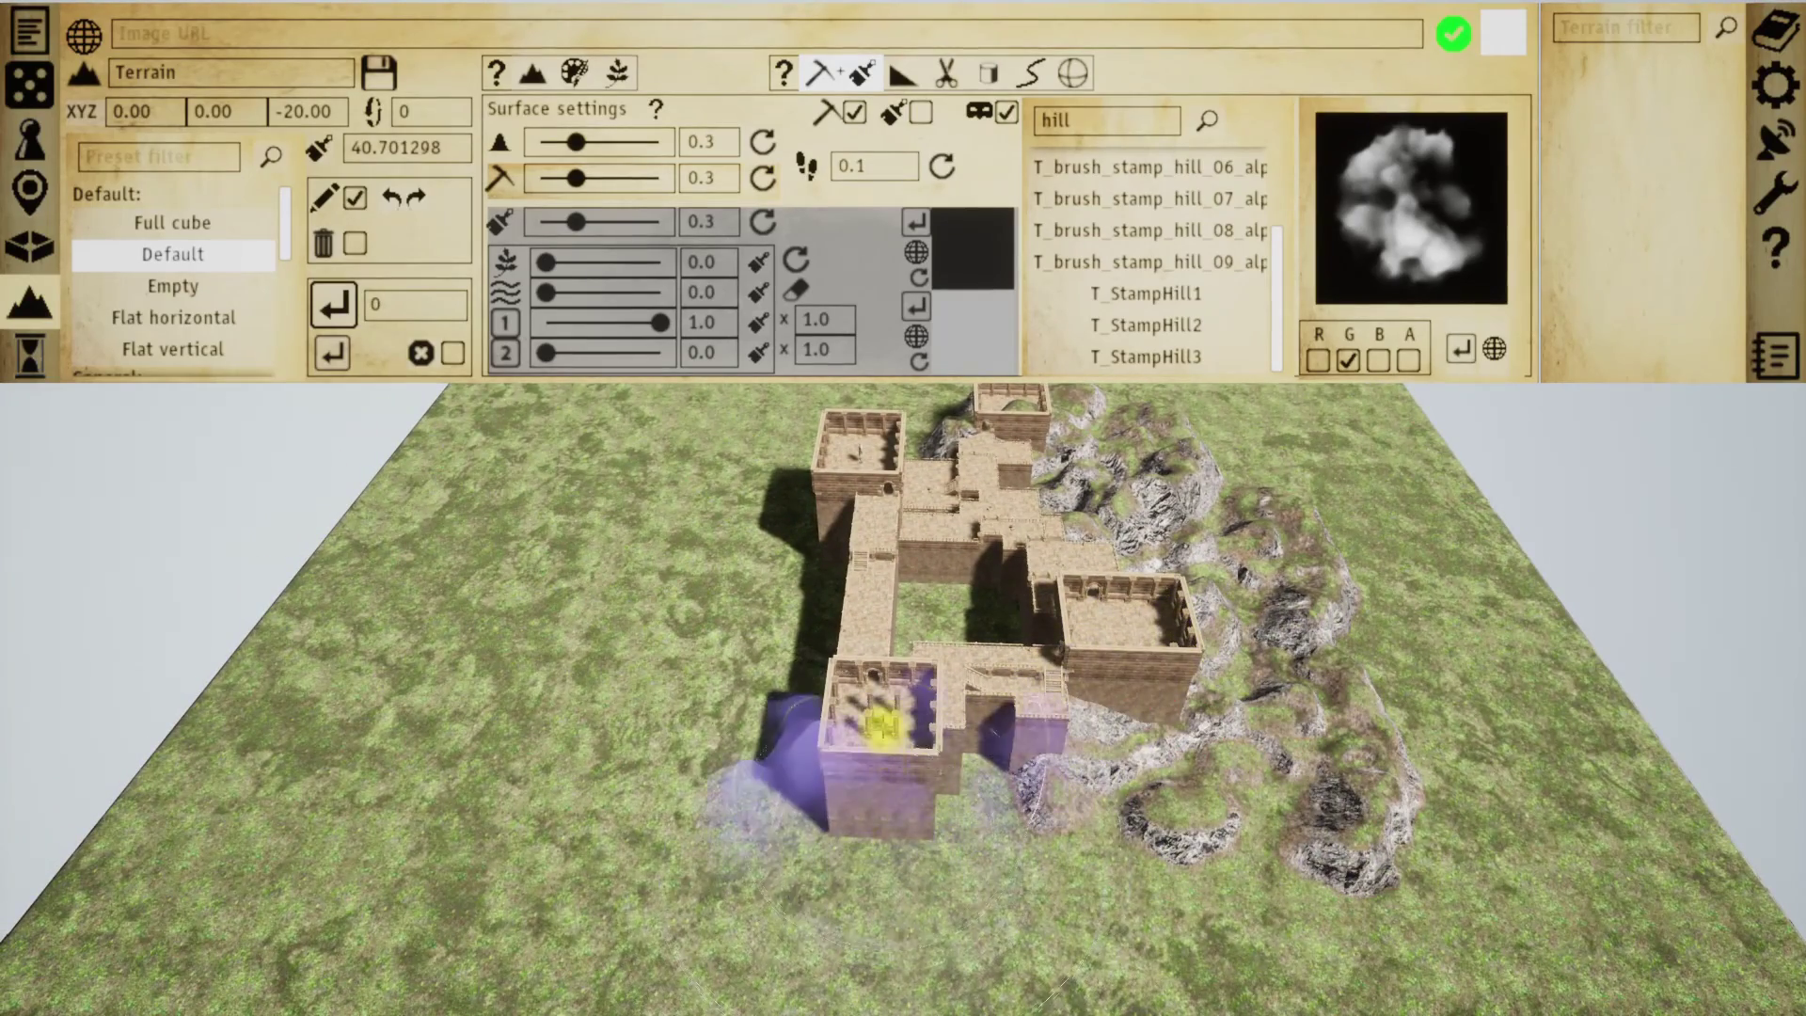
# - Sculpt rocky hills around the front tower, along the long straight wall and behind the rear towers
pyautogui.press('a')
pyautogui.press('w')
pyautogui.click(965, 796)
pyautogui.press('w')
pyautogui.press('w')
pyautogui.press('d')
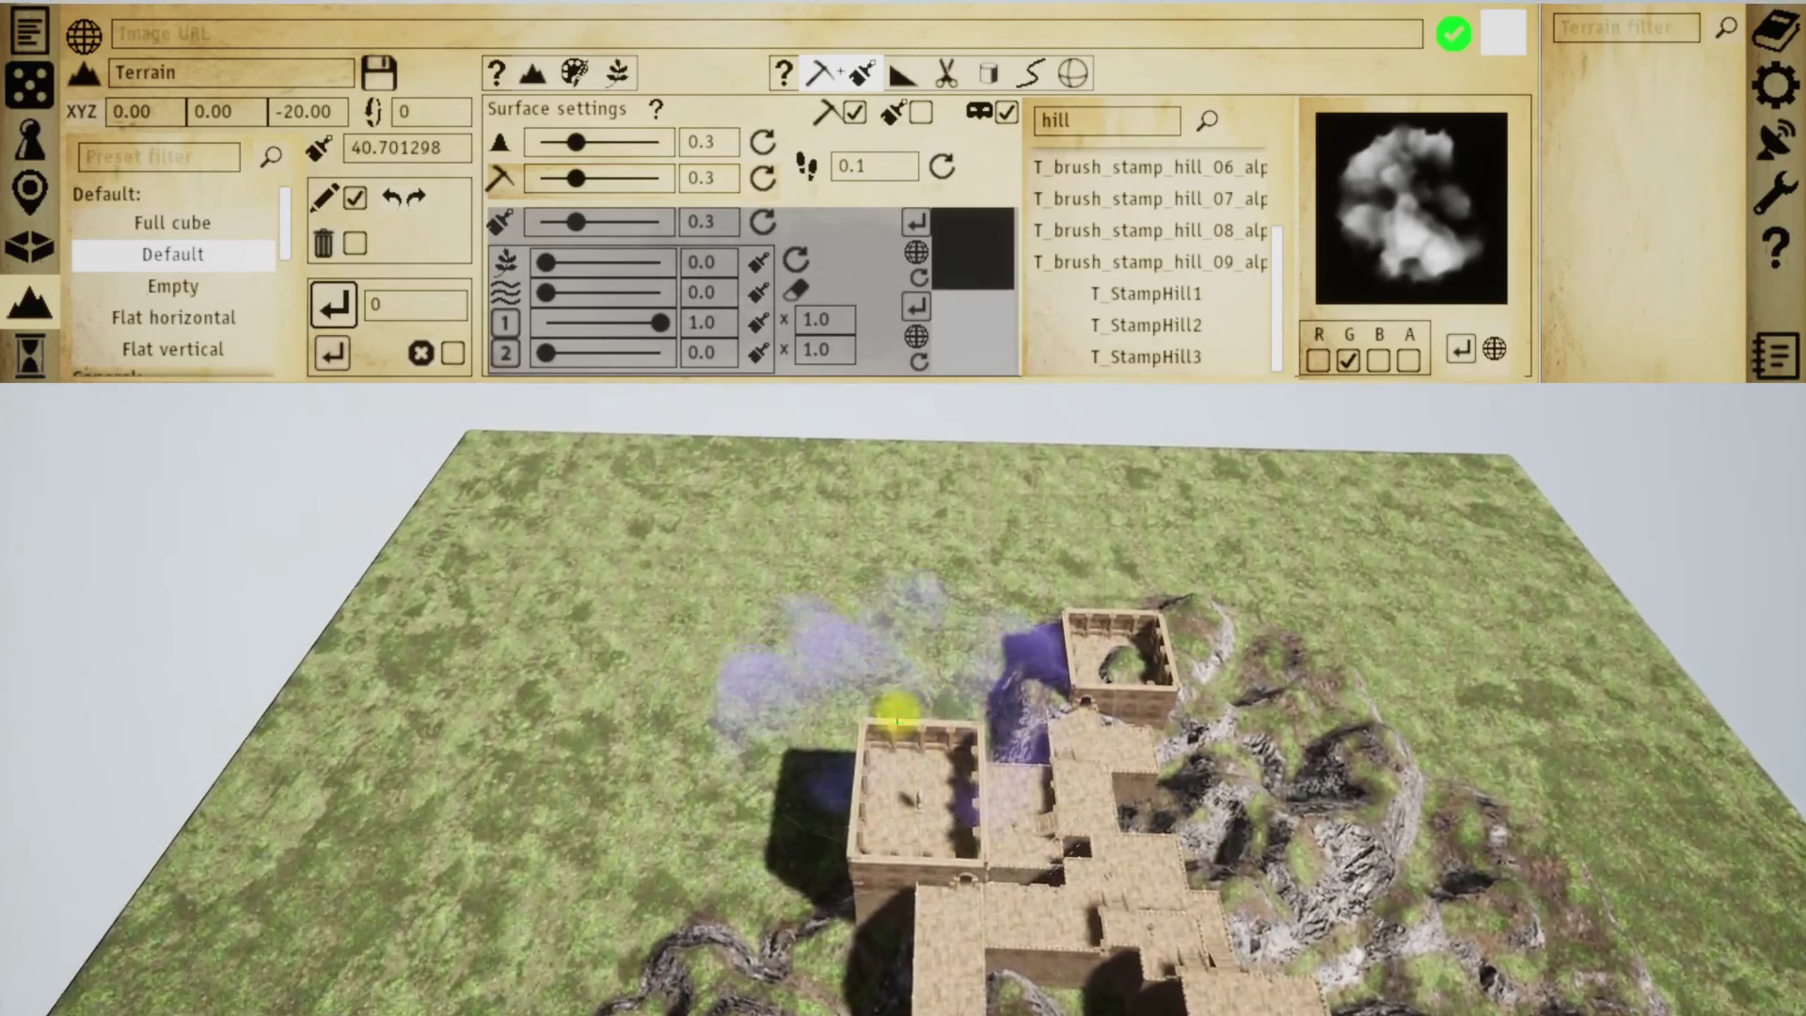
pyautogui.press('s')
pyautogui.press('e')
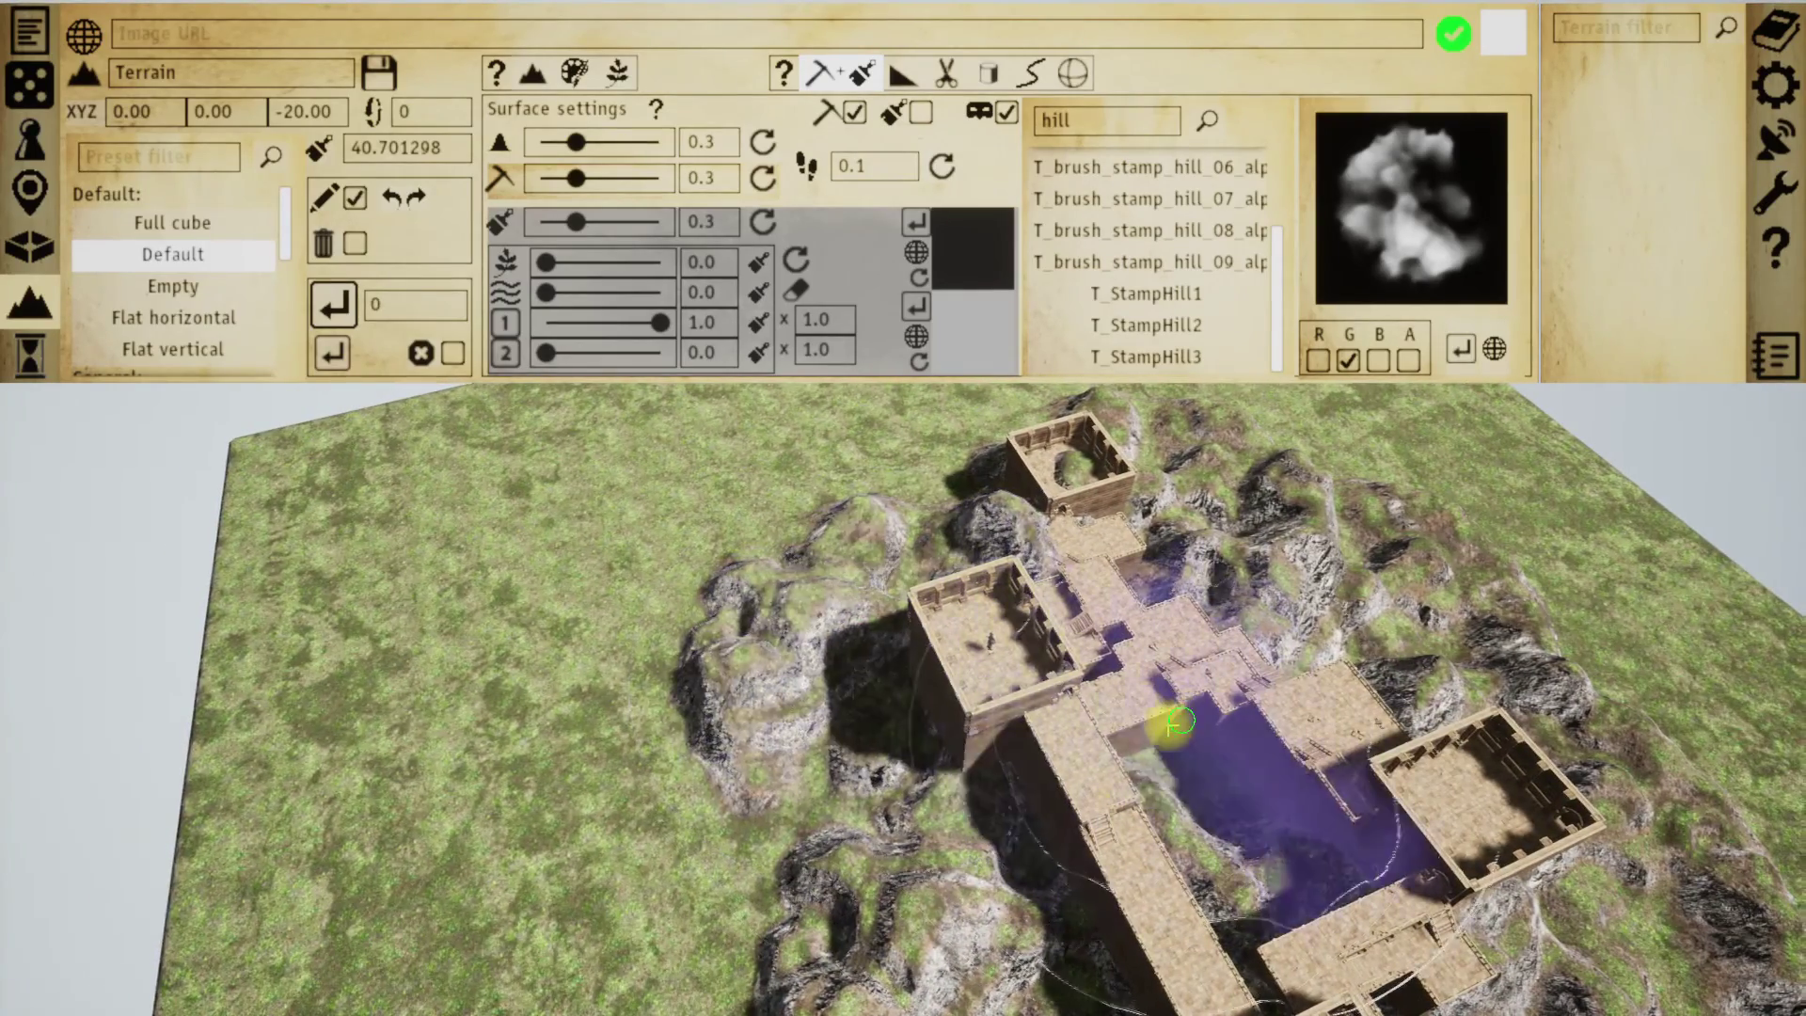
# - Review the rocky hills around the fortress from several sides and disable terrain editing
pyautogui.press('q')
pyautogui.press('d')
pyautogui.press('w')
pyautogui.press('s')
pyautogui.press('s')
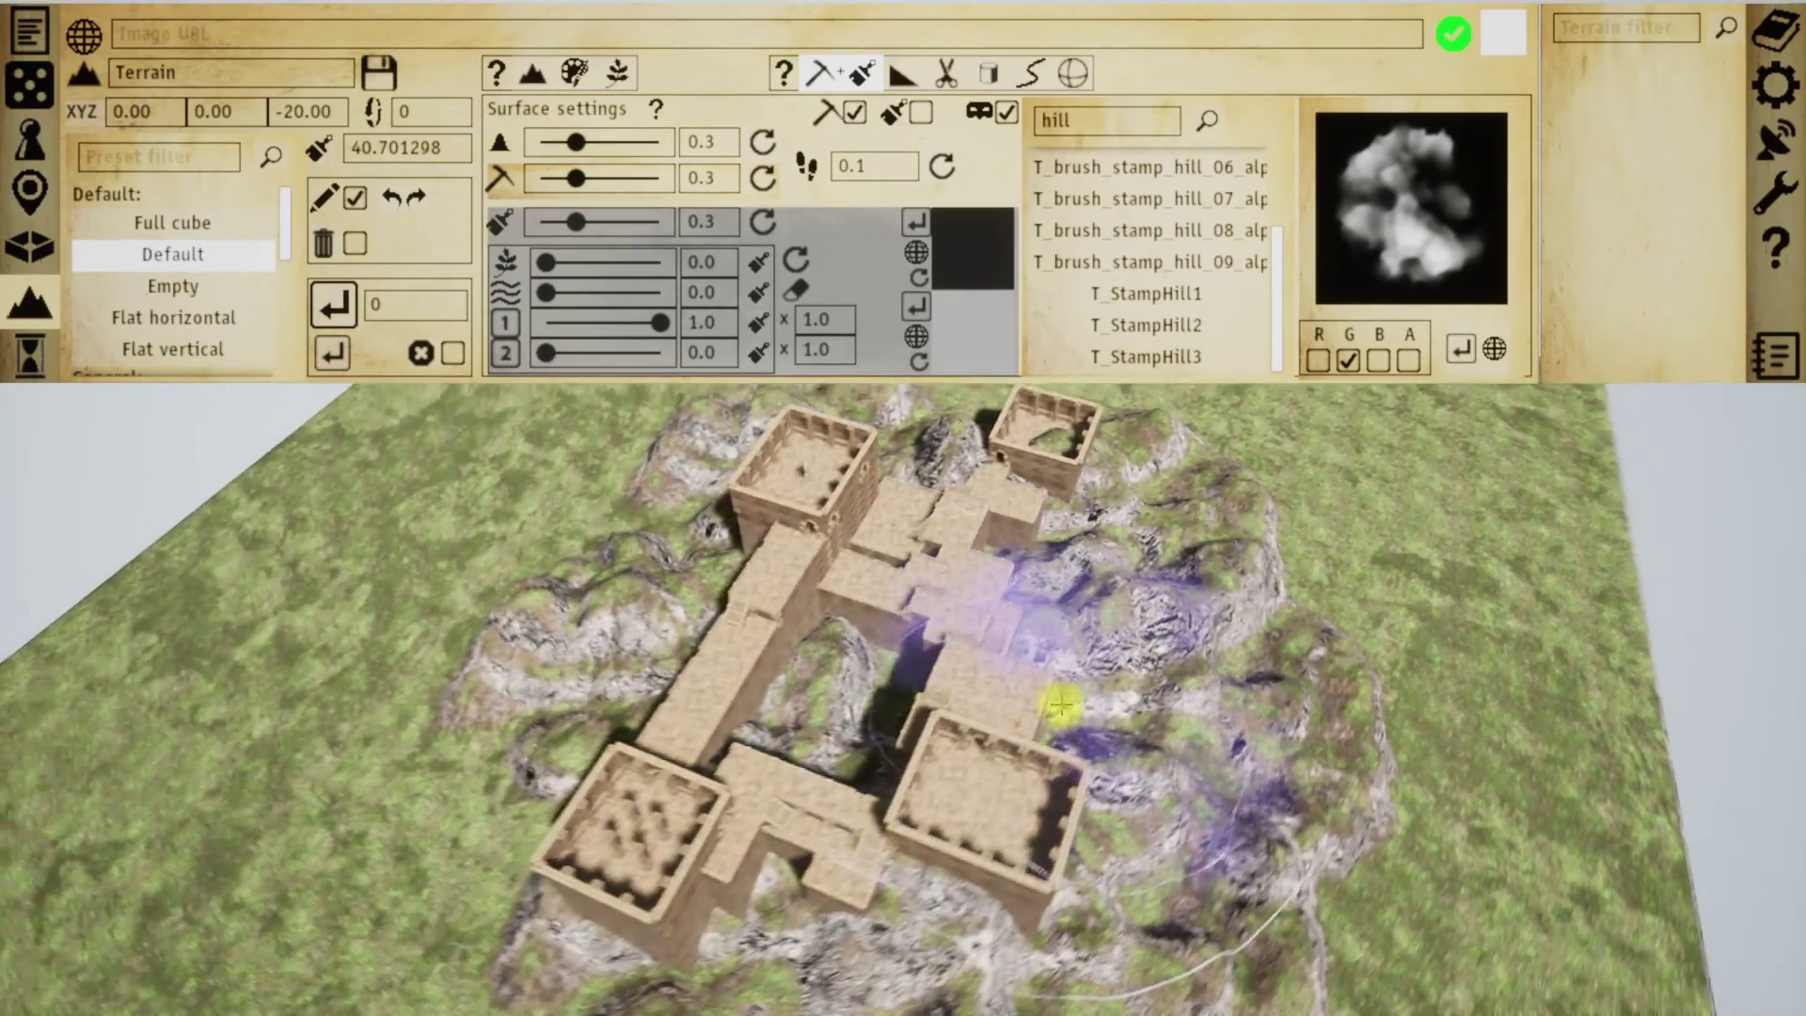
pyautogui.press('e')
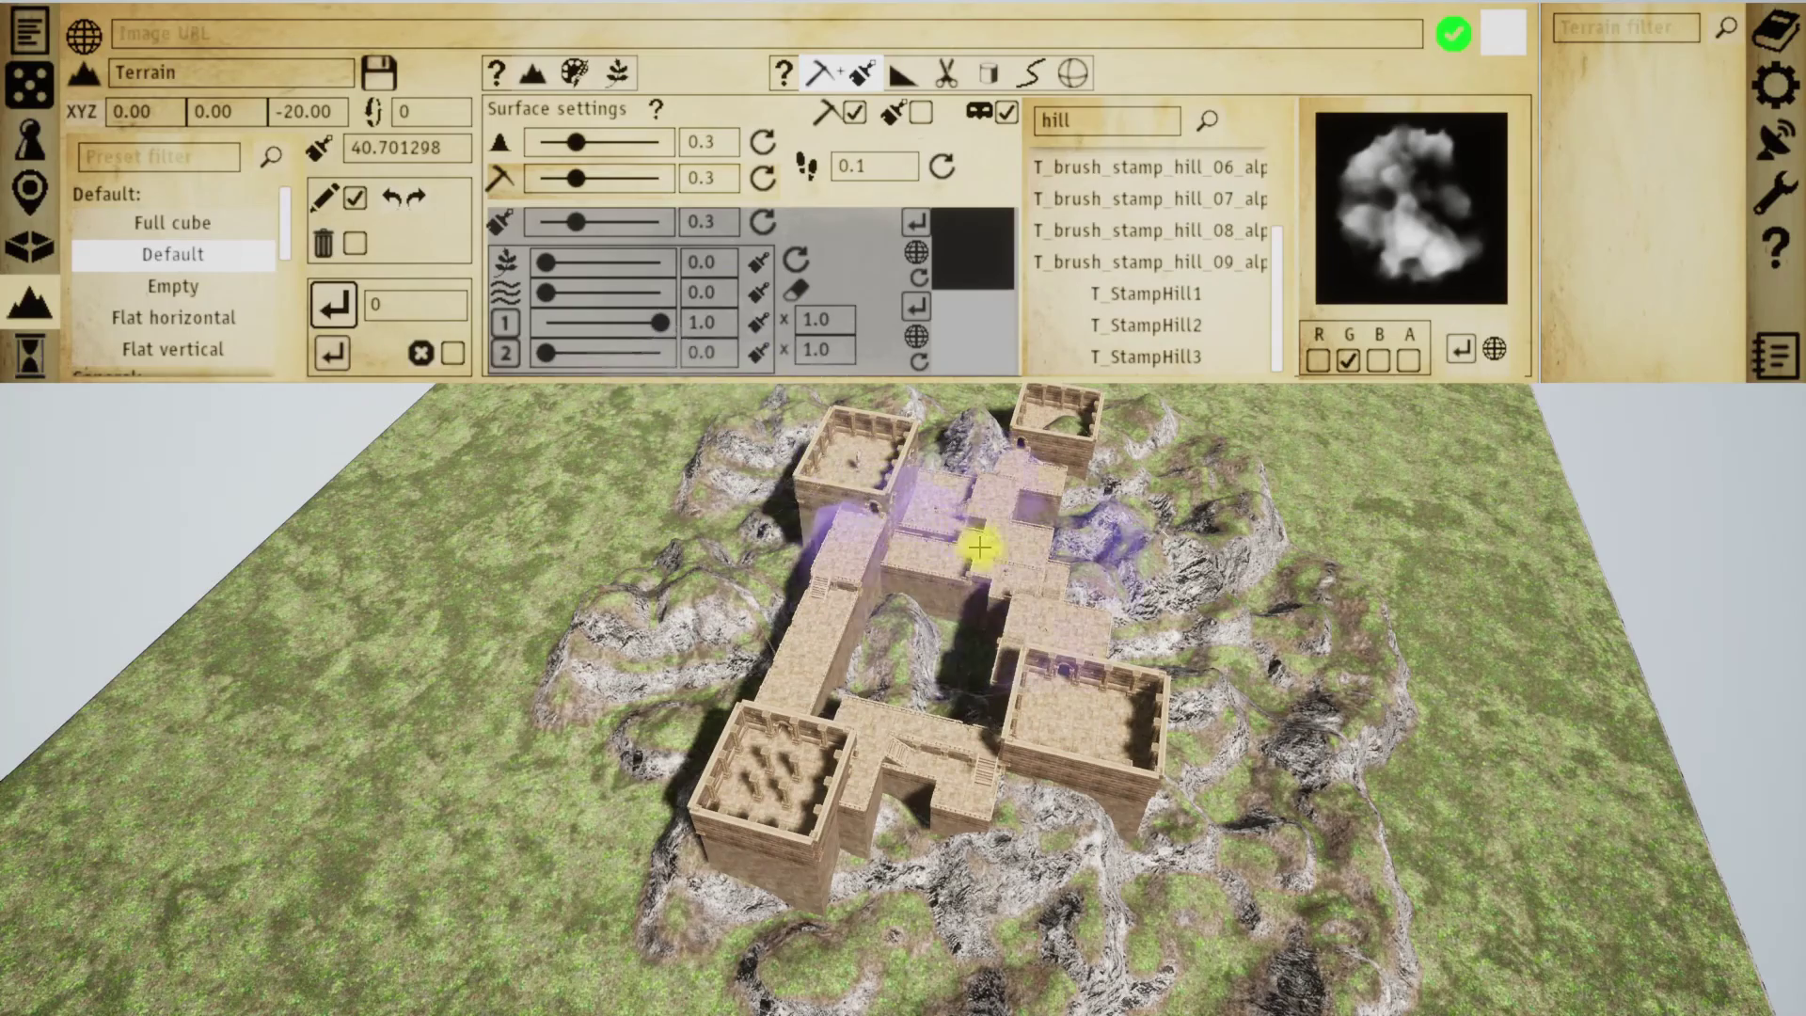
pyautogui.click(357, 200)
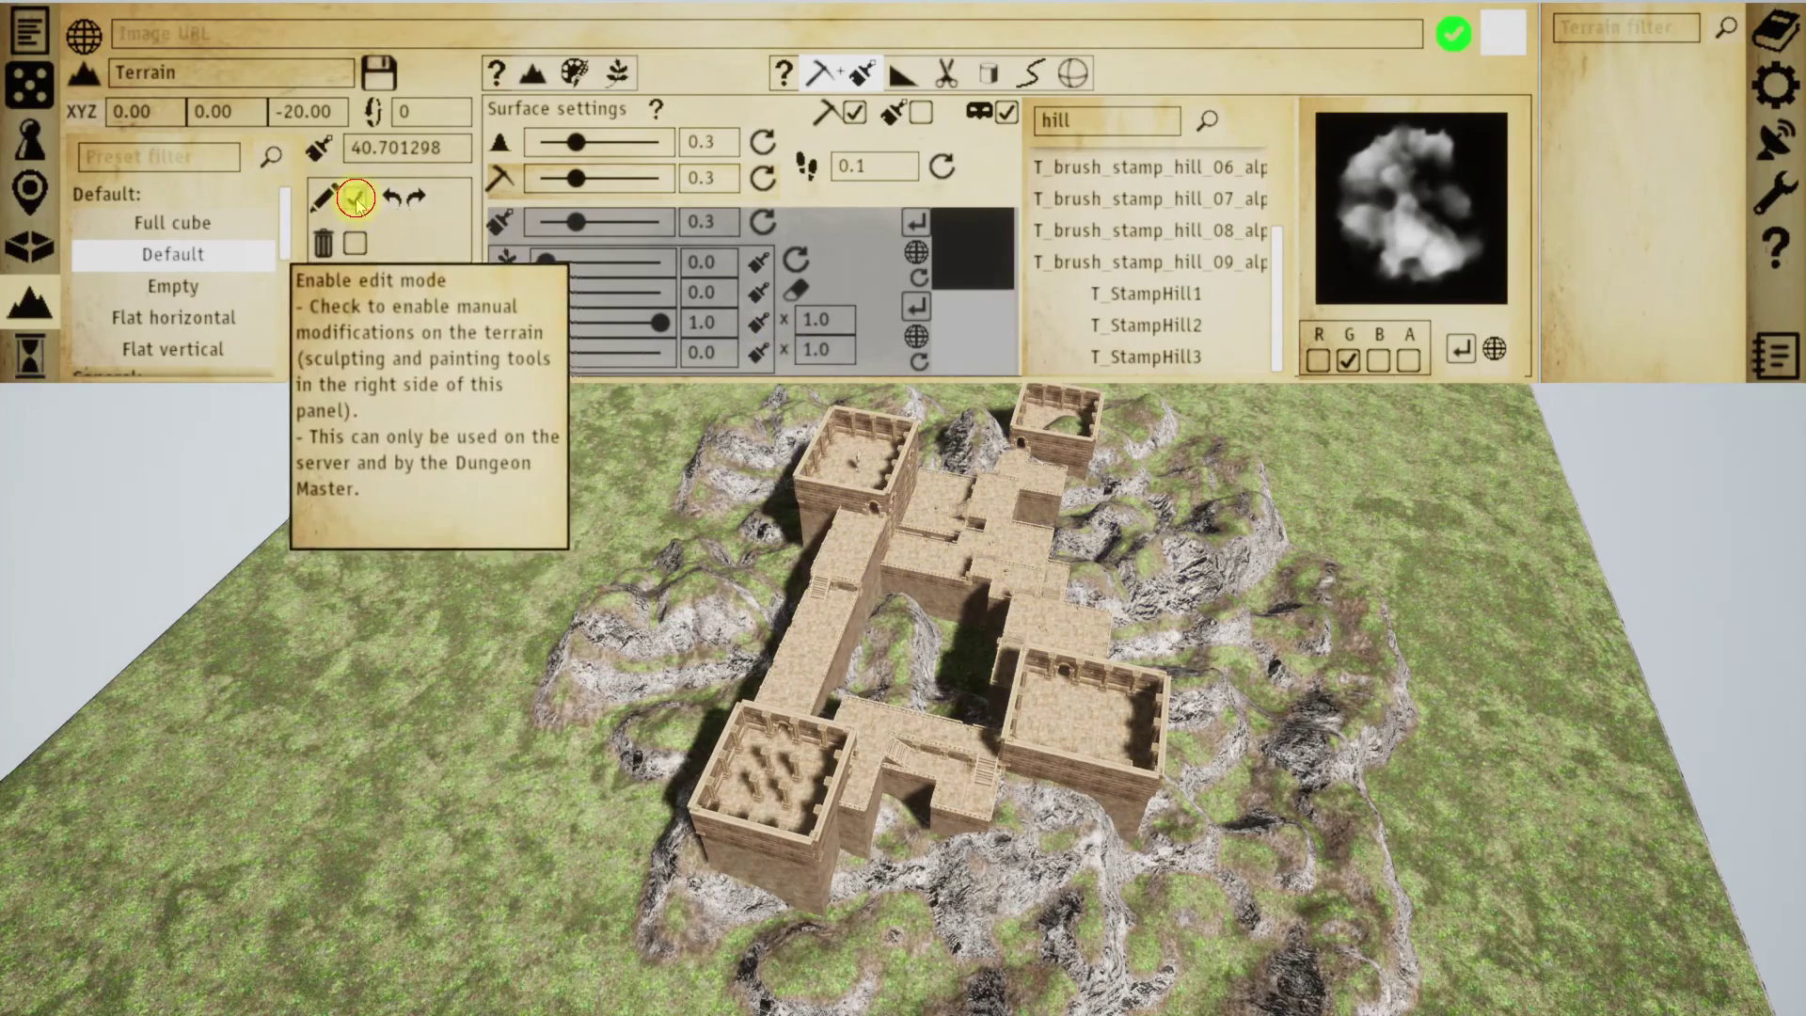
pyautogui.press('Tab')
pyautogui.press('w')
pyautogui.moveTo(940, 419); pyautogui.dragTo(991, 428, button='right')
pyautogui.press('s')
pyautogui.press('Tab')
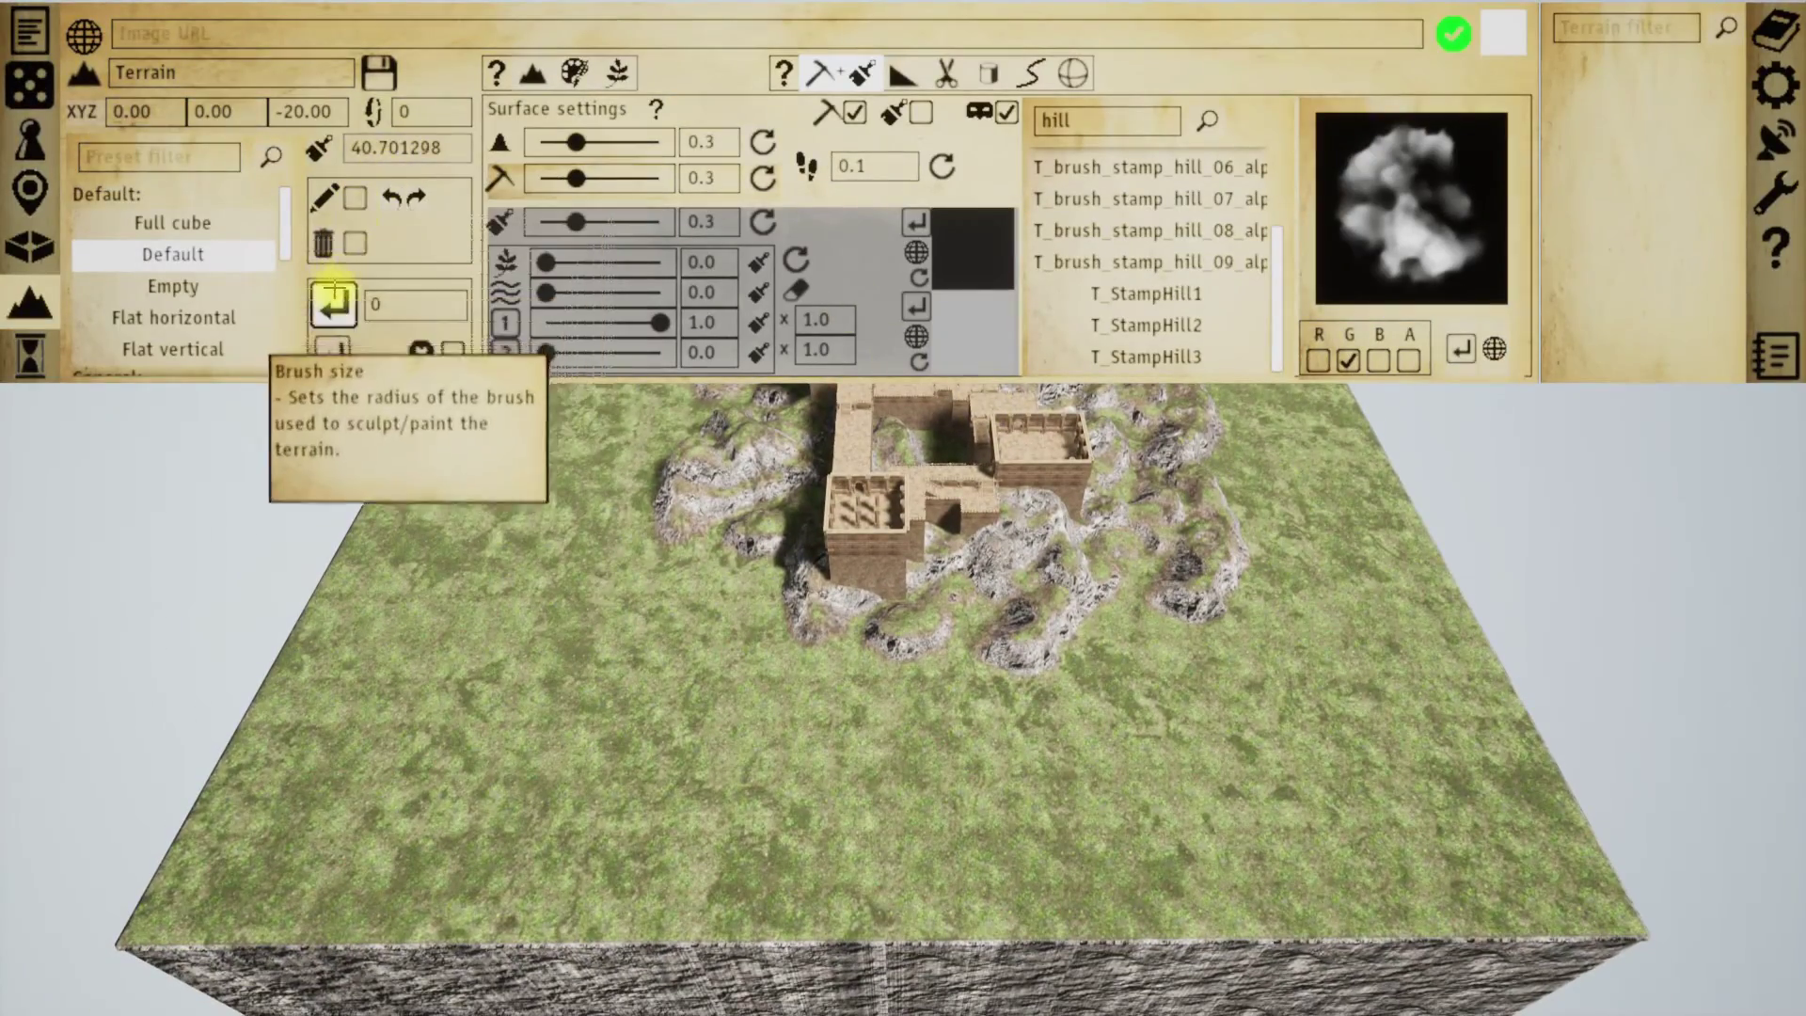
# - Clear the sculpted hills from the terrain and raise its Z position to 20
pyautogui.click(323, 243)
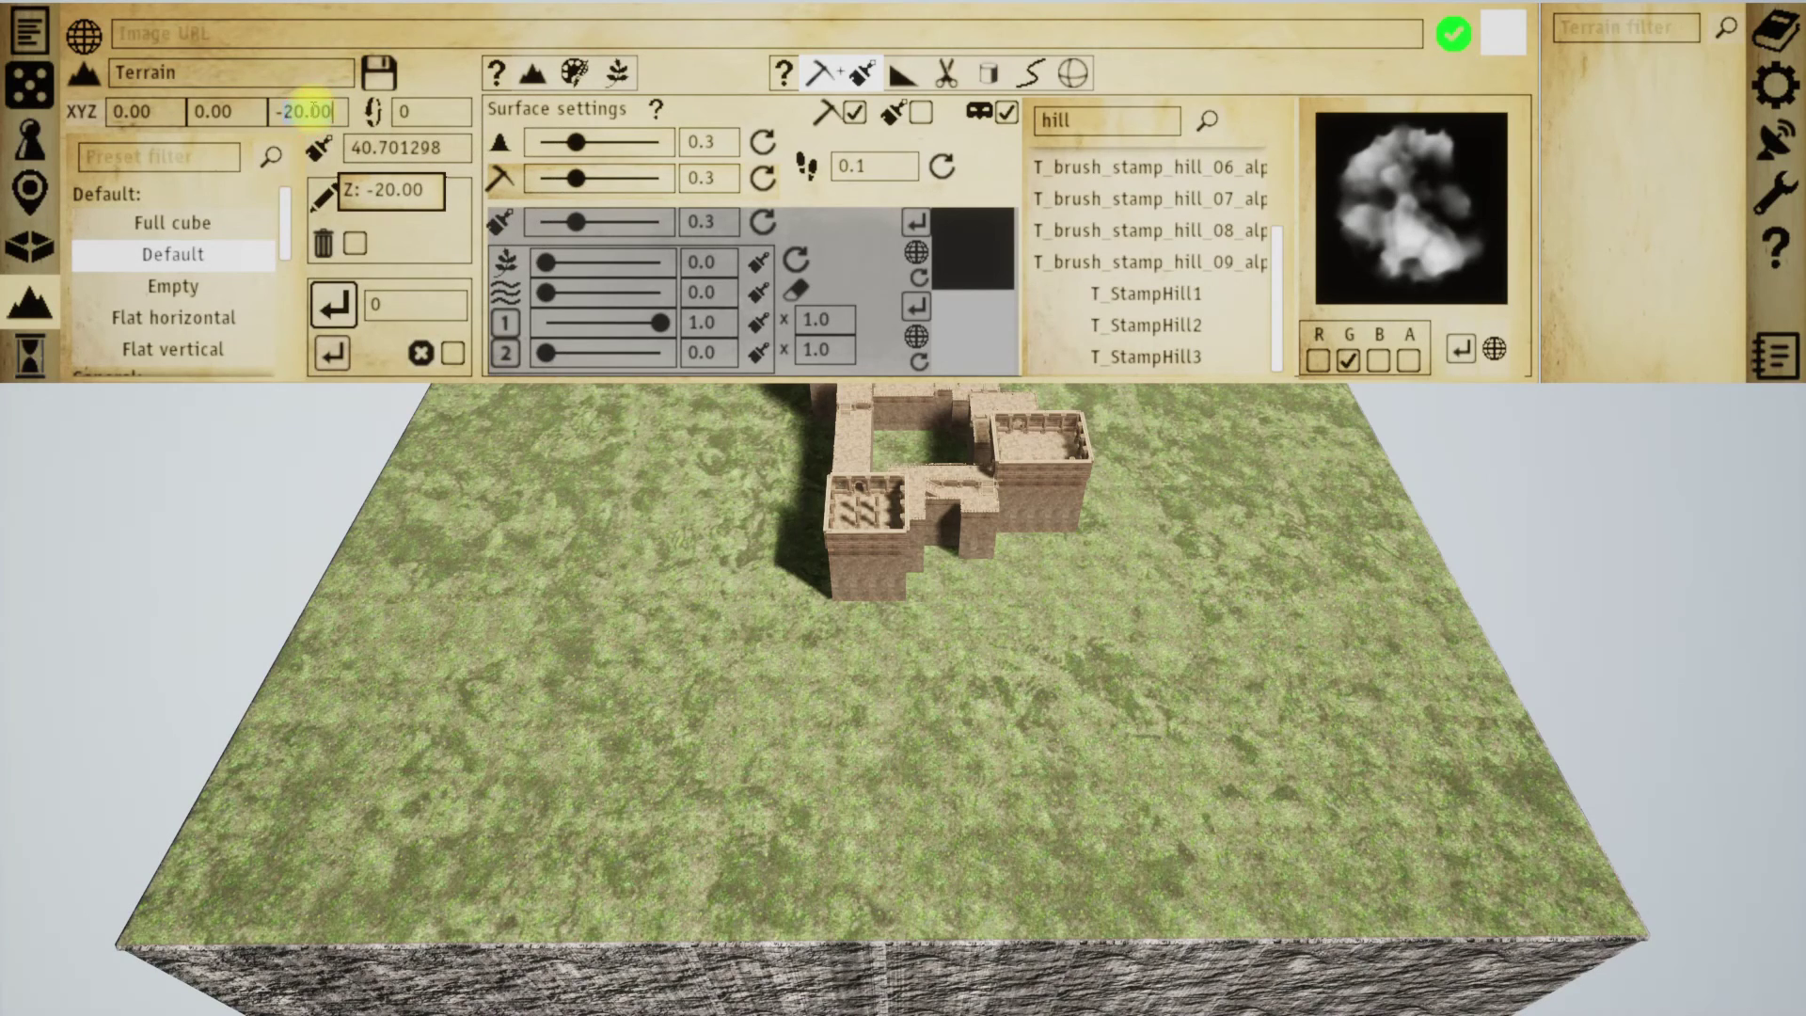
pyautogui.write('20')
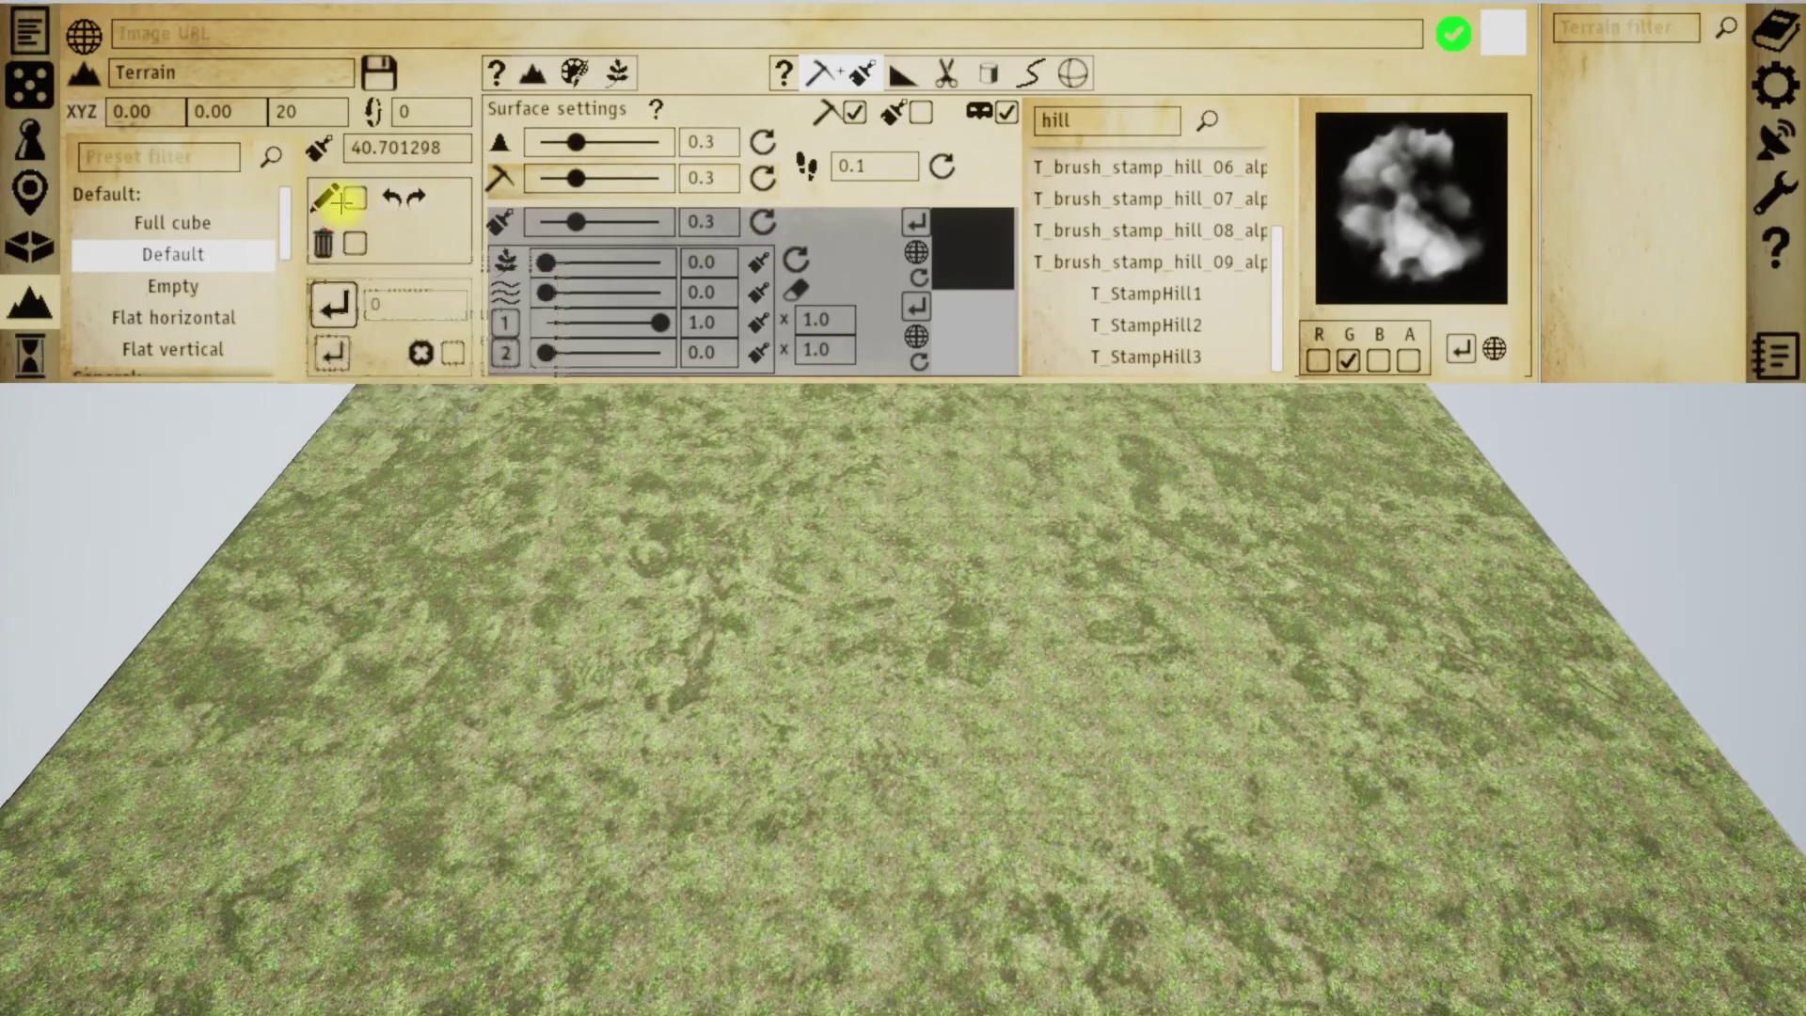
# - Dig out the terrain around the buried fortress with an unmasked brush, size about 25.3 and default sculpting strength 0.1, finishing with editing disabled
pyautogui.click(356, 197)
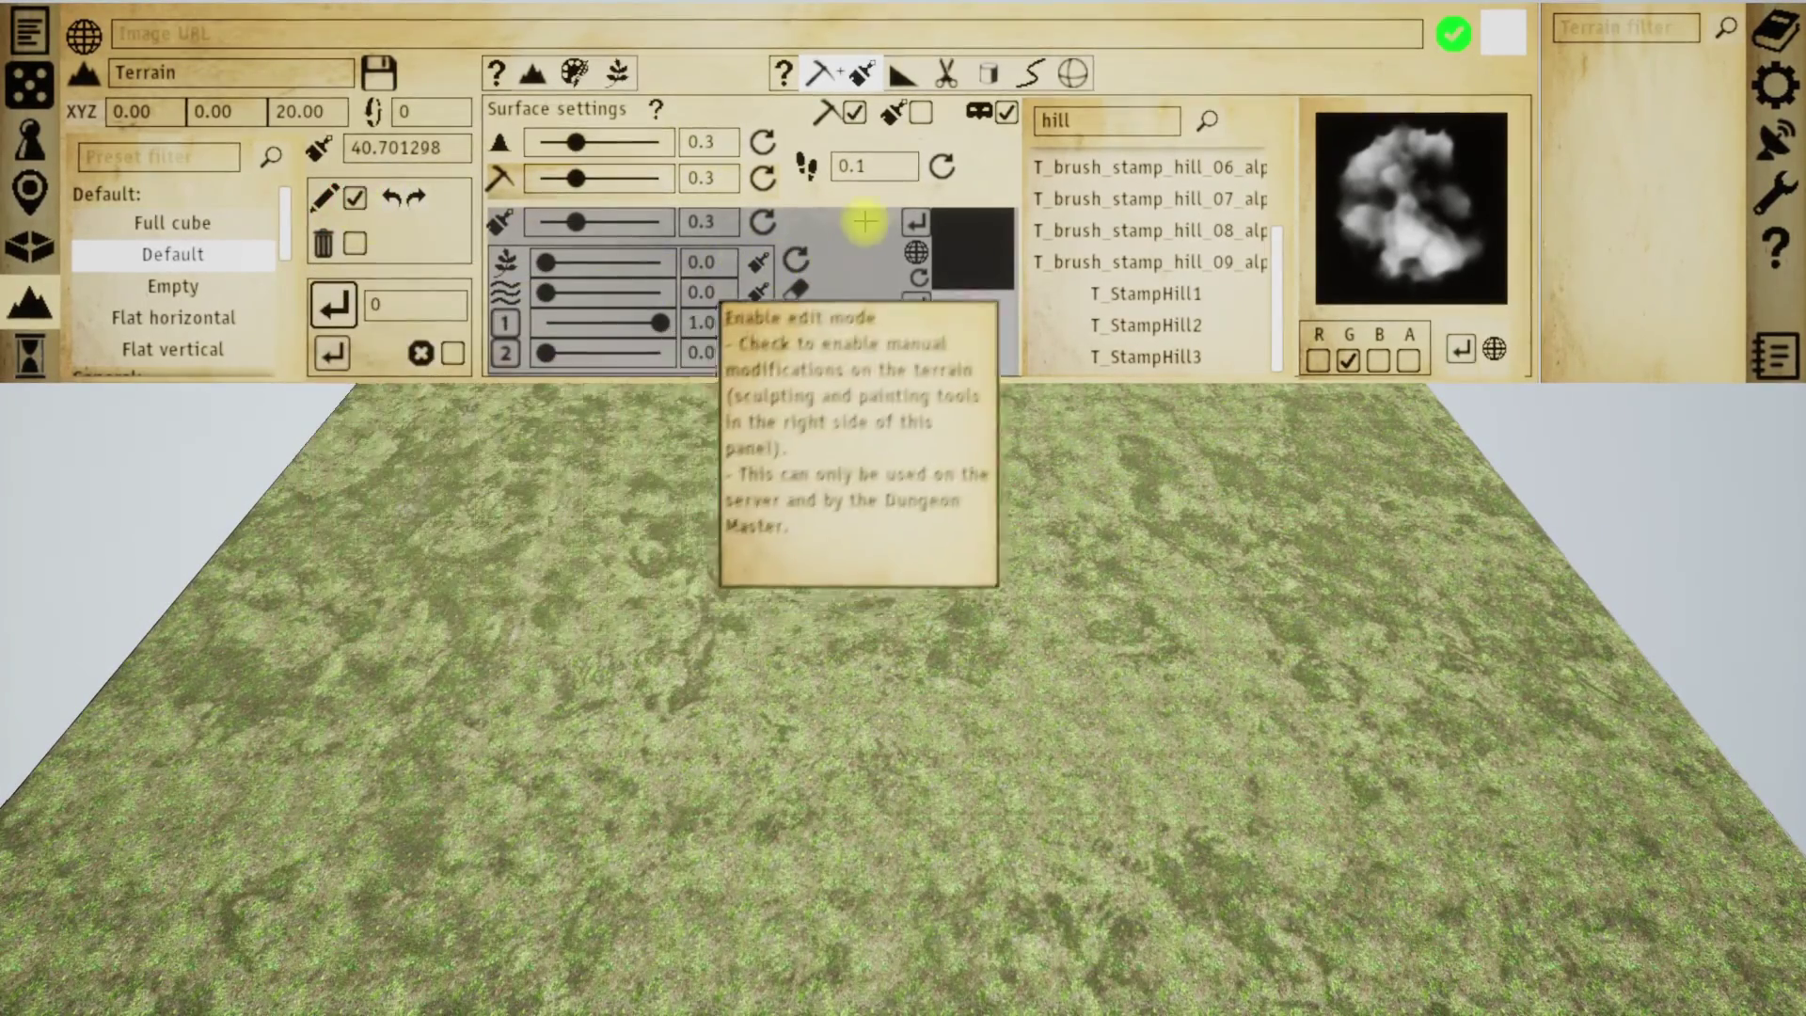
pyautogui.click(1007, 114)
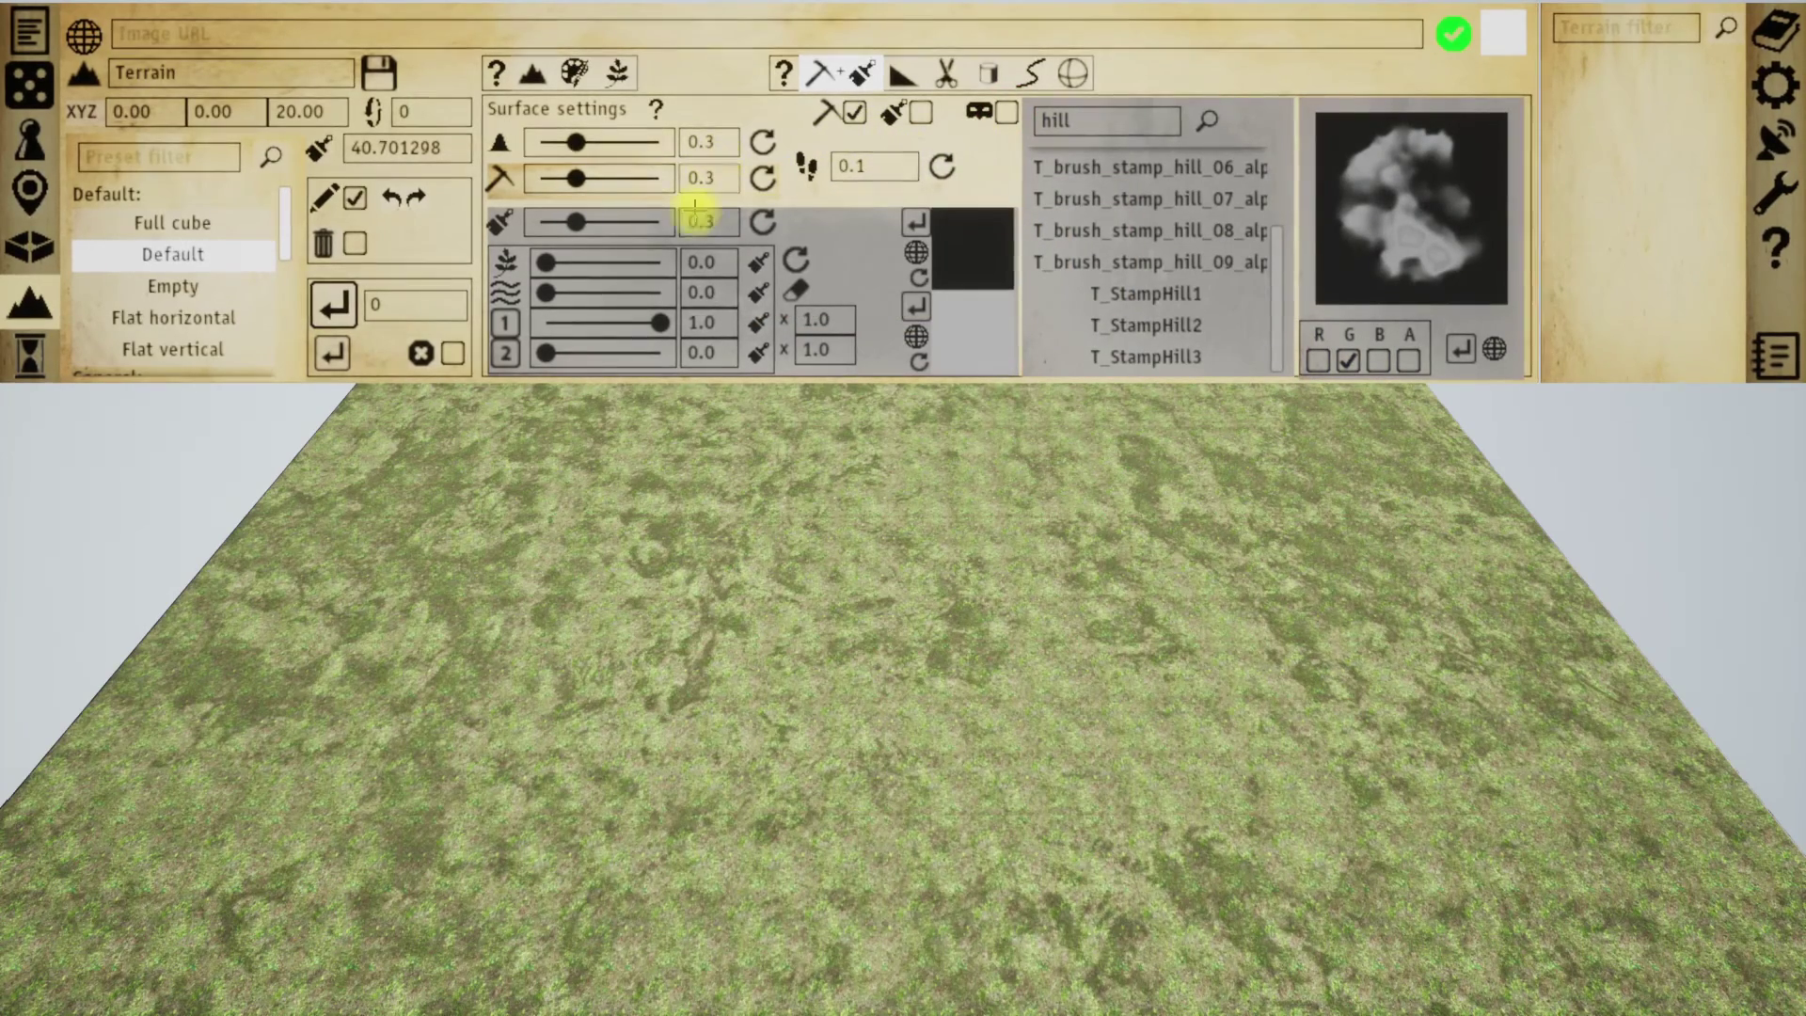
pyautogui.click(763, 178)
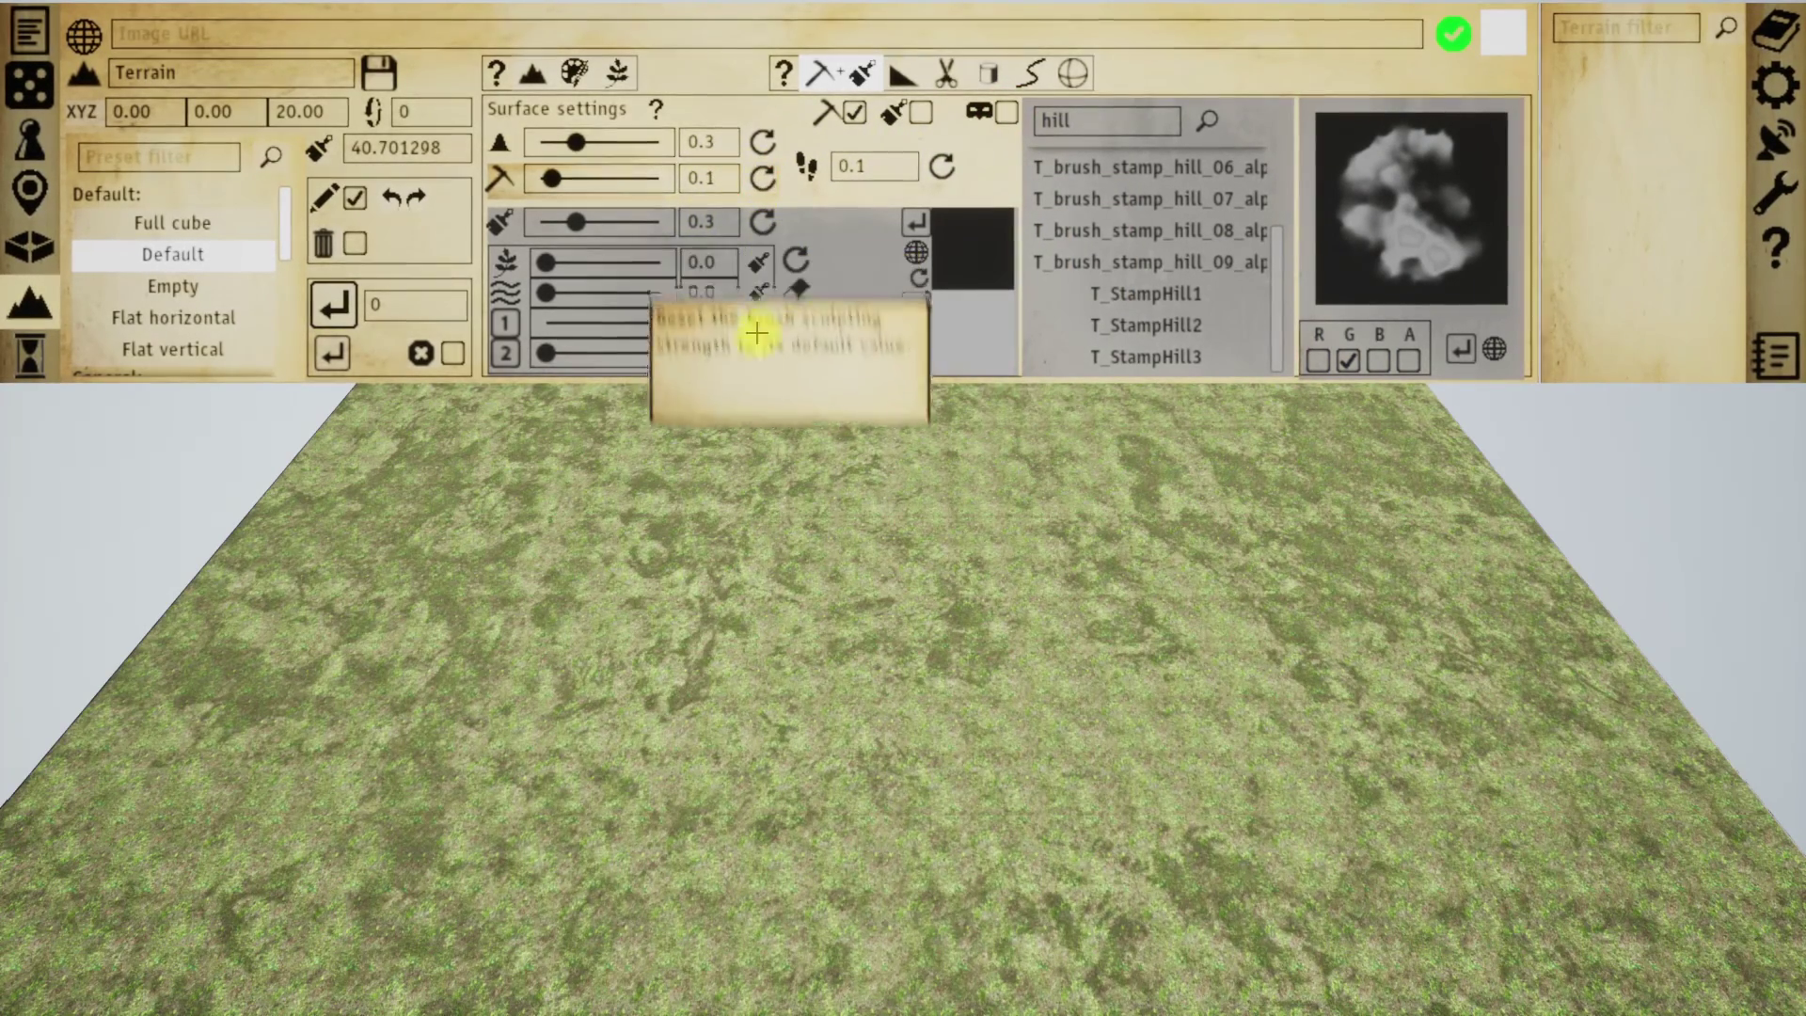
pyautogui.scroll(-5, 806, 539)
pyautogui.moveTo(832, 538)
pyautogui.mouseDown()
pyautogui.moveTo(806, 512)
pyautogui.moveTo(1009, 513)
pyautogui.moveTo(750, 637)
pyautogui.moveTo(935, 512)
pyautogui.moveTo(725, 492)
pyautogui.moveTo(960, 535)
pyautogui.moveTo(803, 665)
pyautogui.moveTo(1020, 754)
pyautogui.moveTo(980, 607)
pyautogui.moveTo(995, 753)
pyautogui.moveTo(1056, 584)
pyautogui.moveTo(859, 794)
pyautogui.moveTo(766, 585)
pyautogui.moveTo(1150, 760)
pyautogui.moveTo(993, 536)
pyautogui.mouseUp()
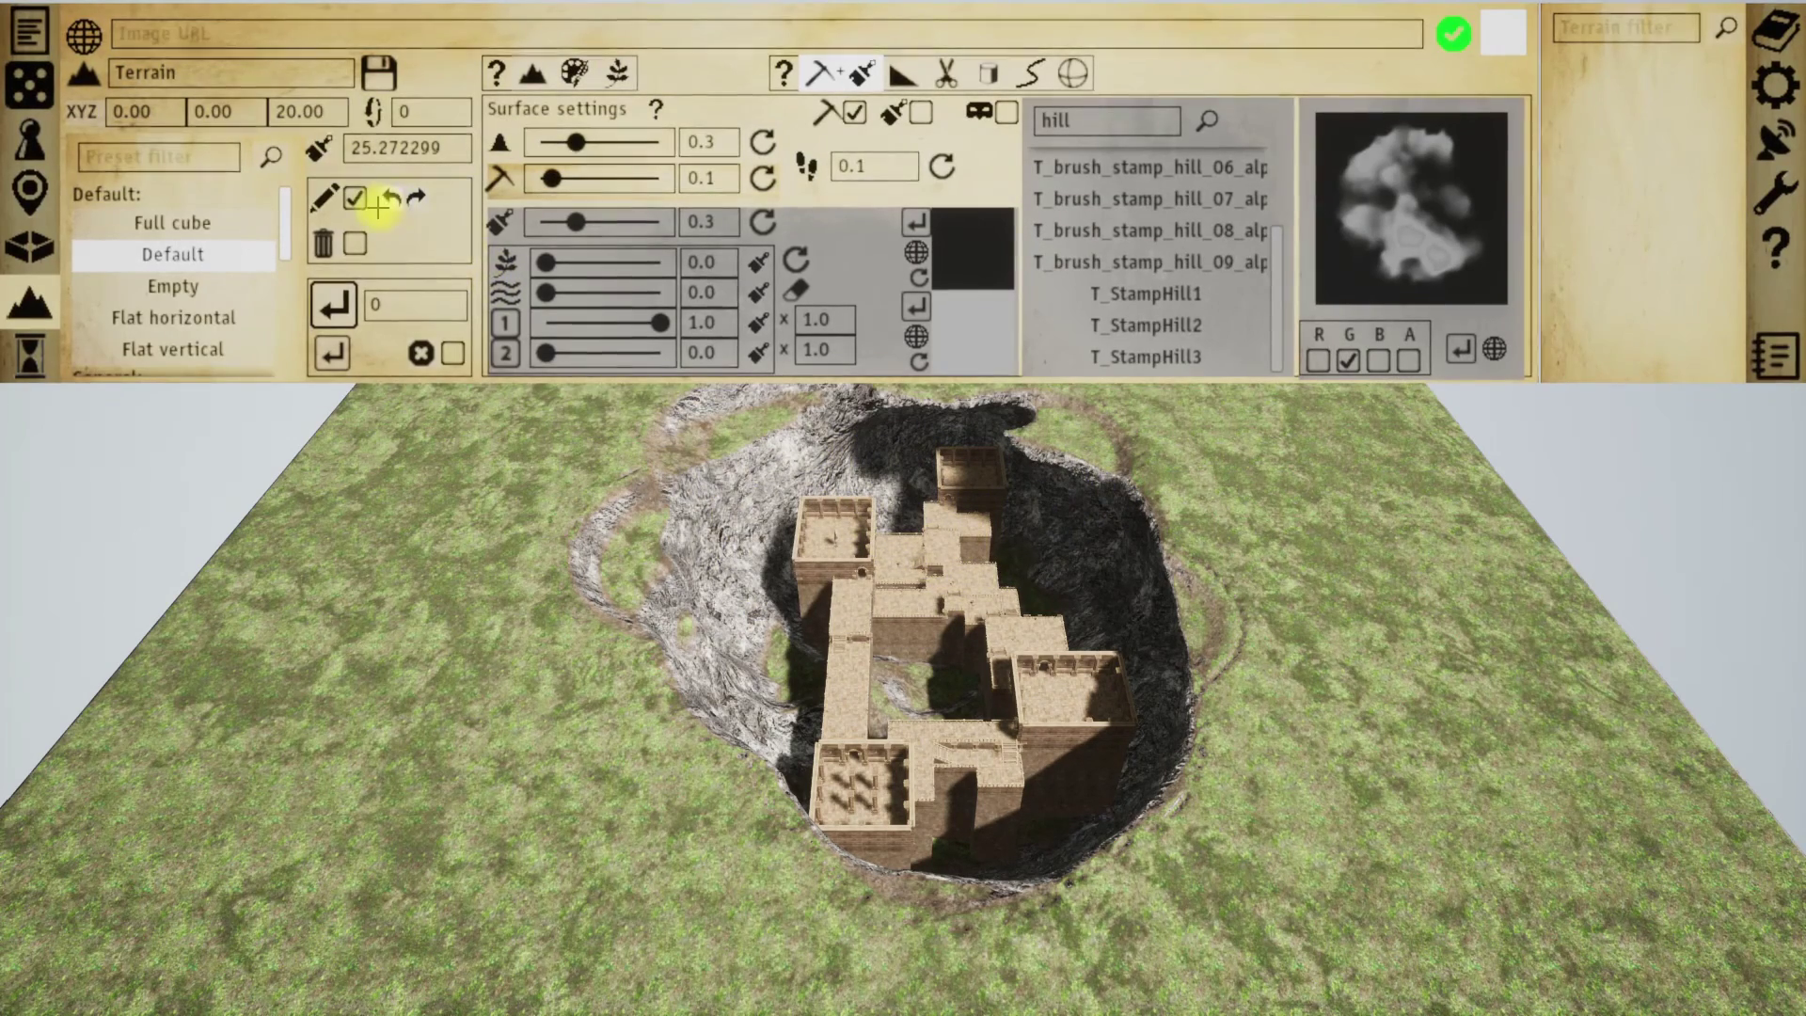
pyautogui.click(354, 197)
# - Inspect the sunken fortress and the rock walls of the pit from inside and from above
pyautogui.press('Tab')
pyautogui.press('w')
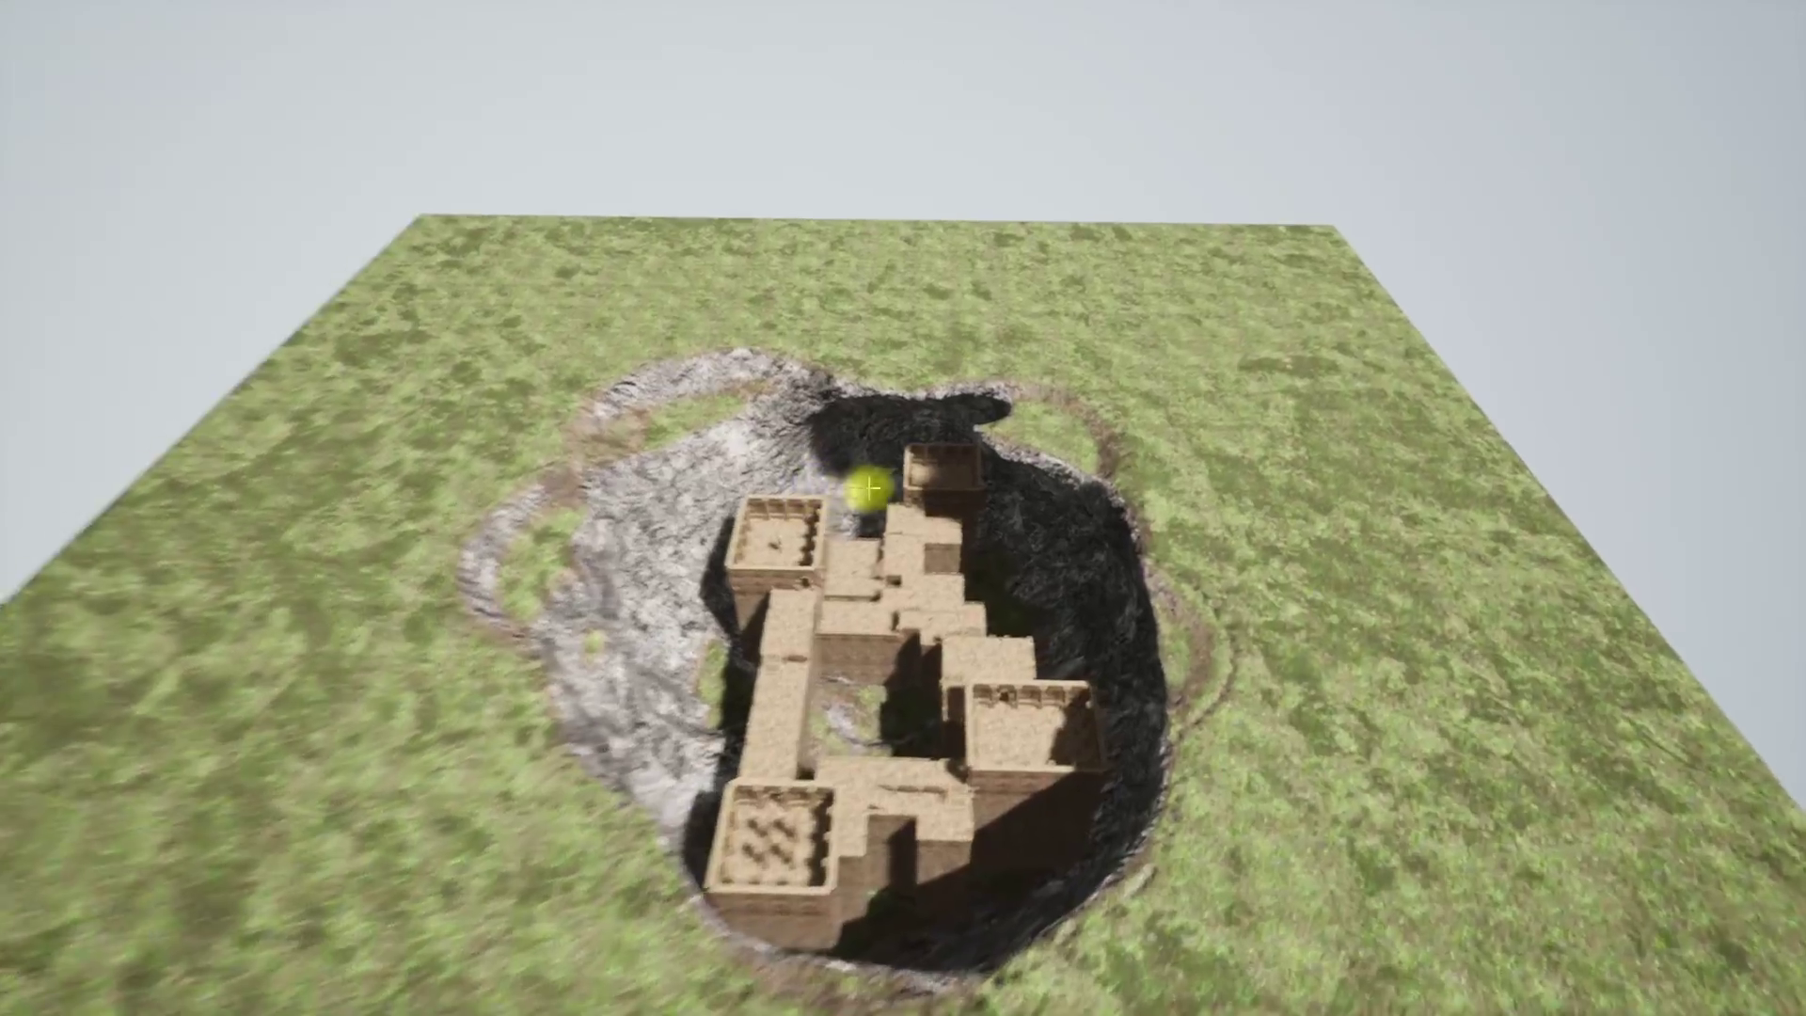
pyautogui.press('w')
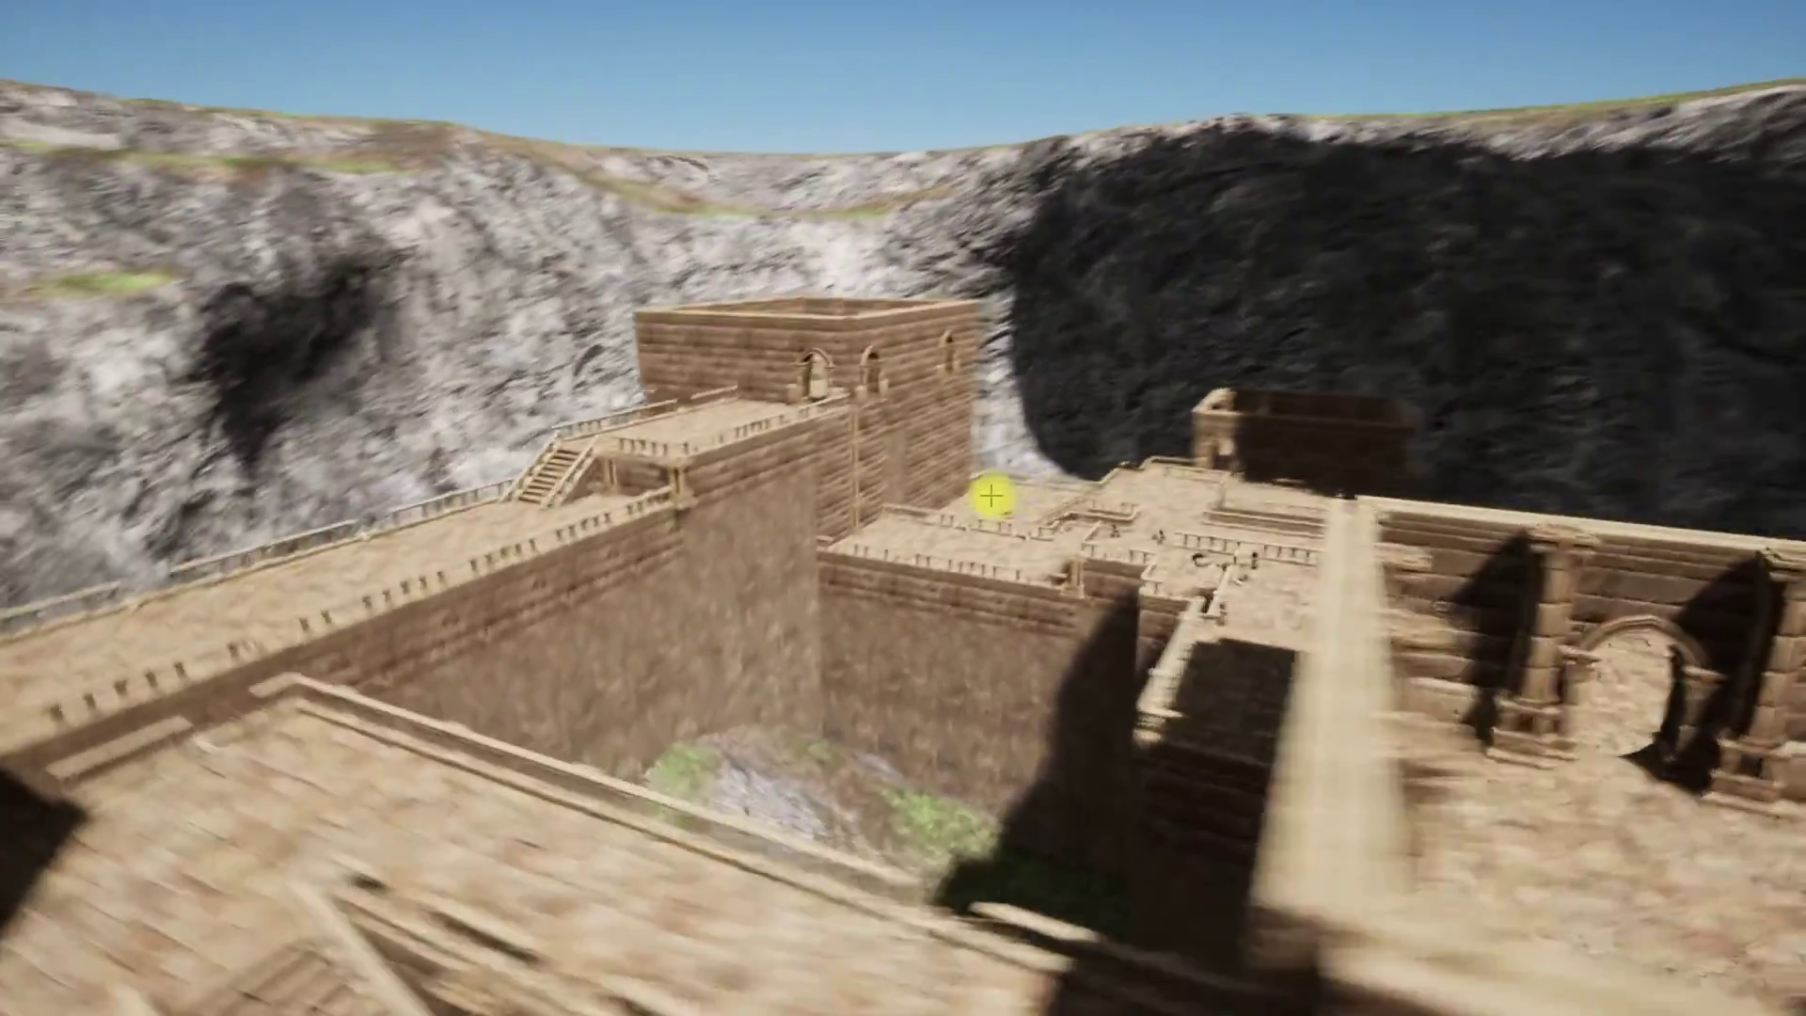
pyautogui.press('s')
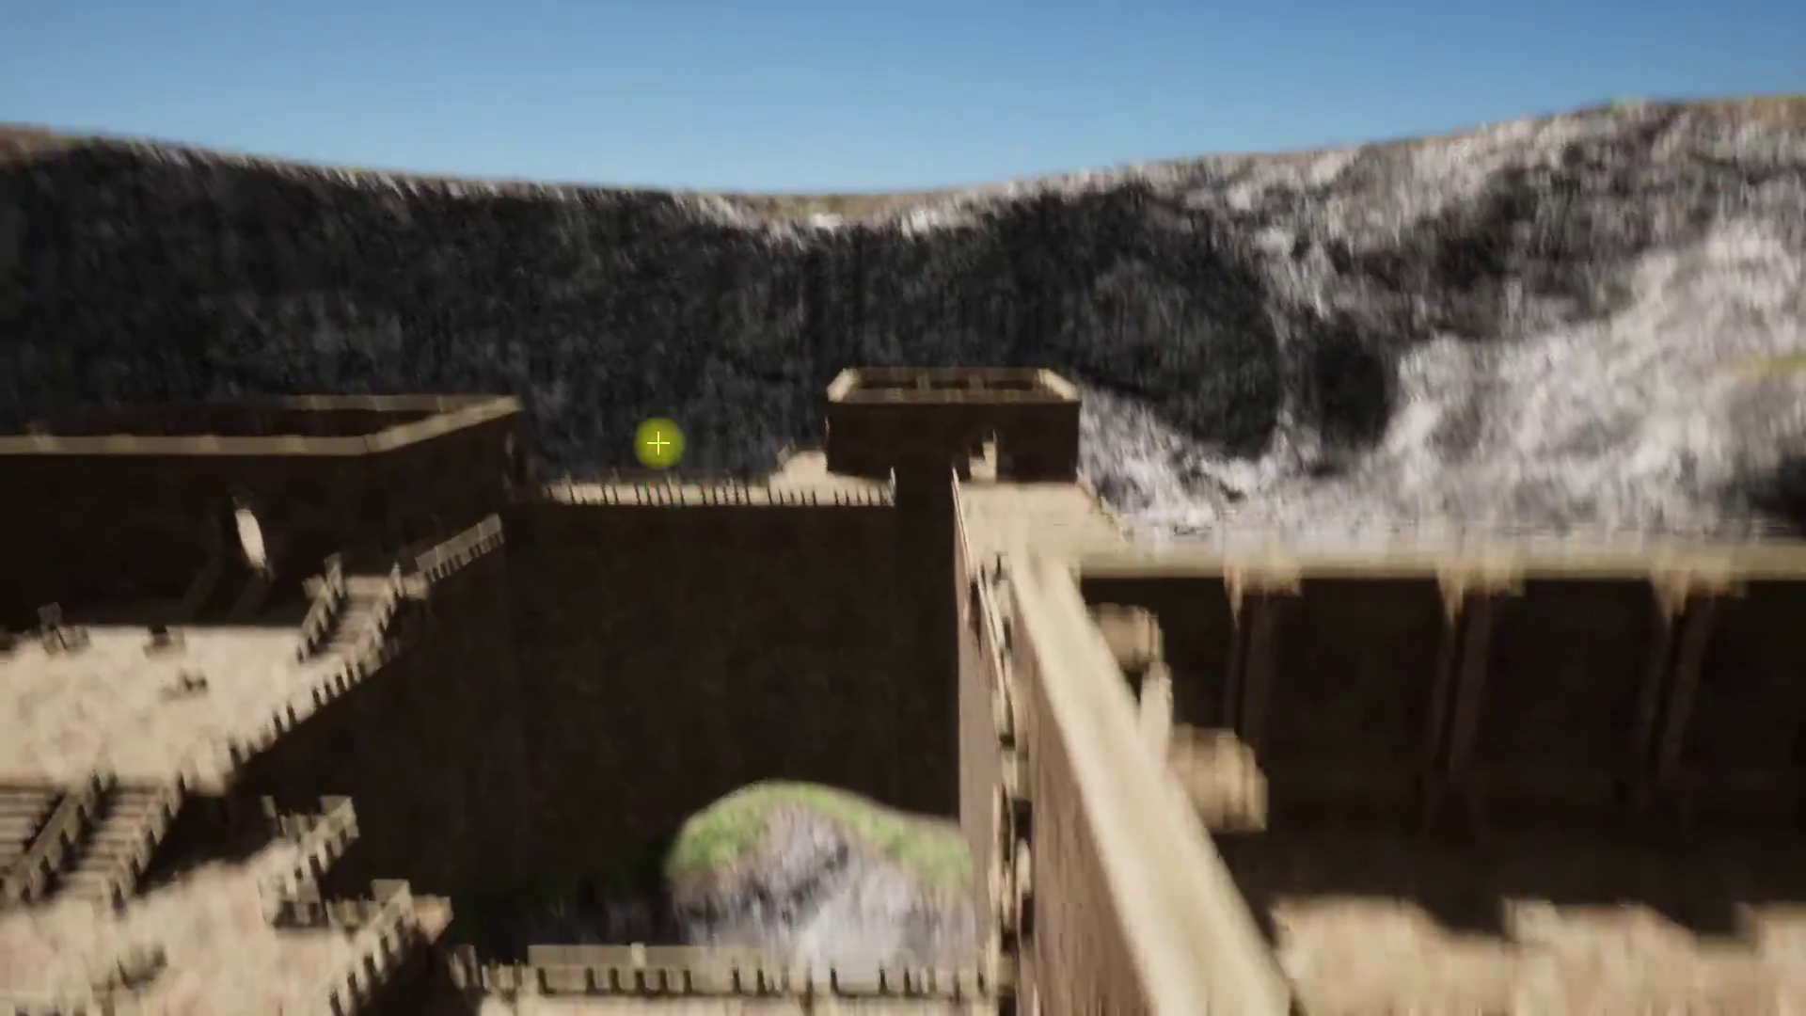
pyautogui.press('w')
pyautogui.press('s')
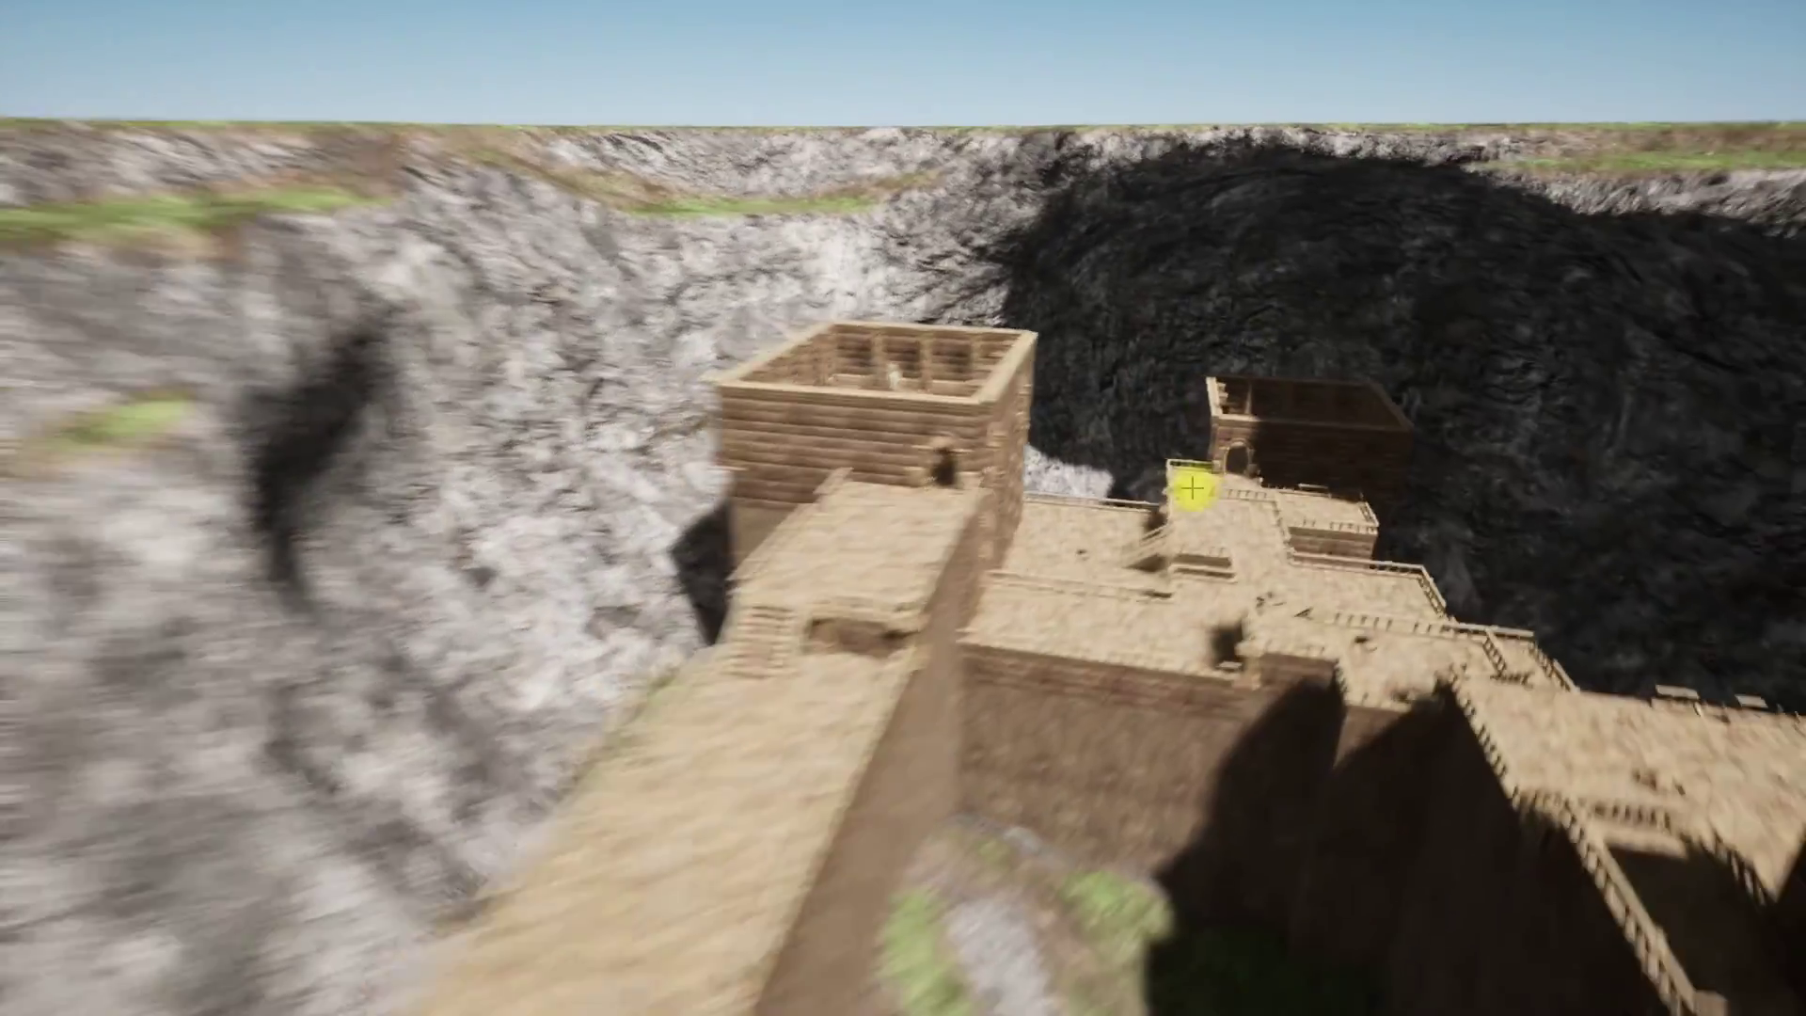
pyautogui.press('s')
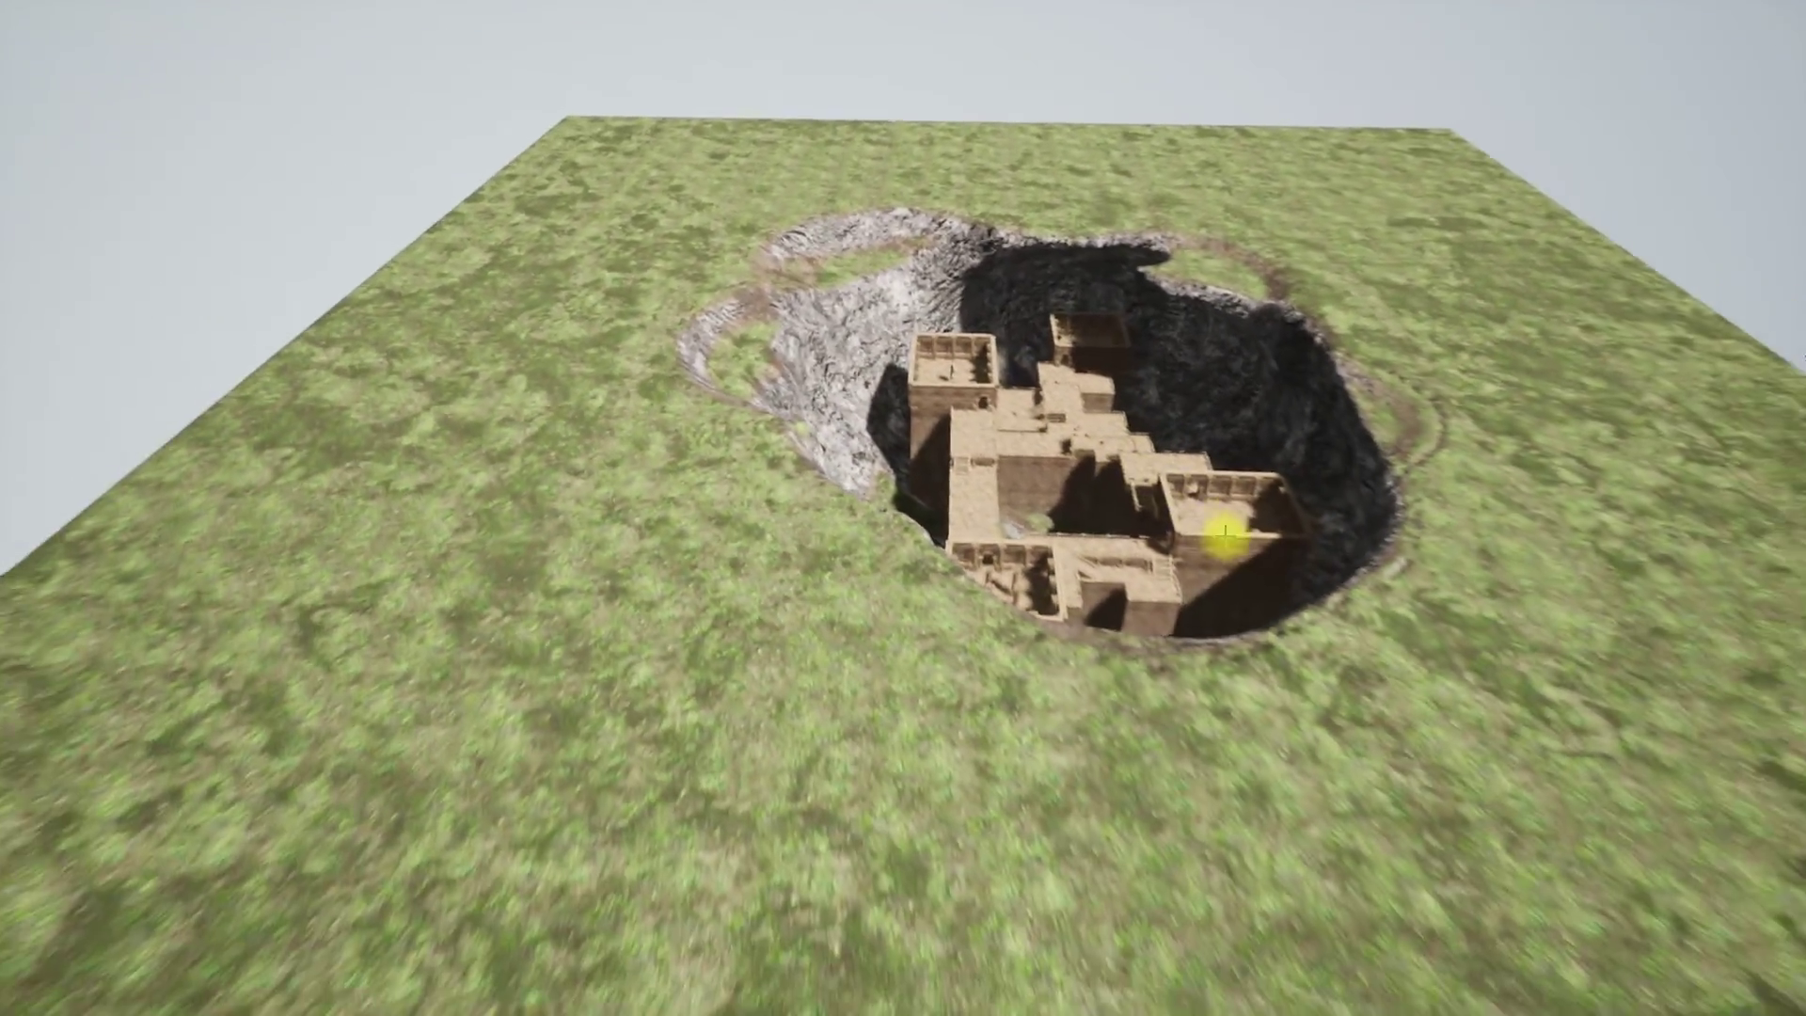
pyautogui.press('Tab')
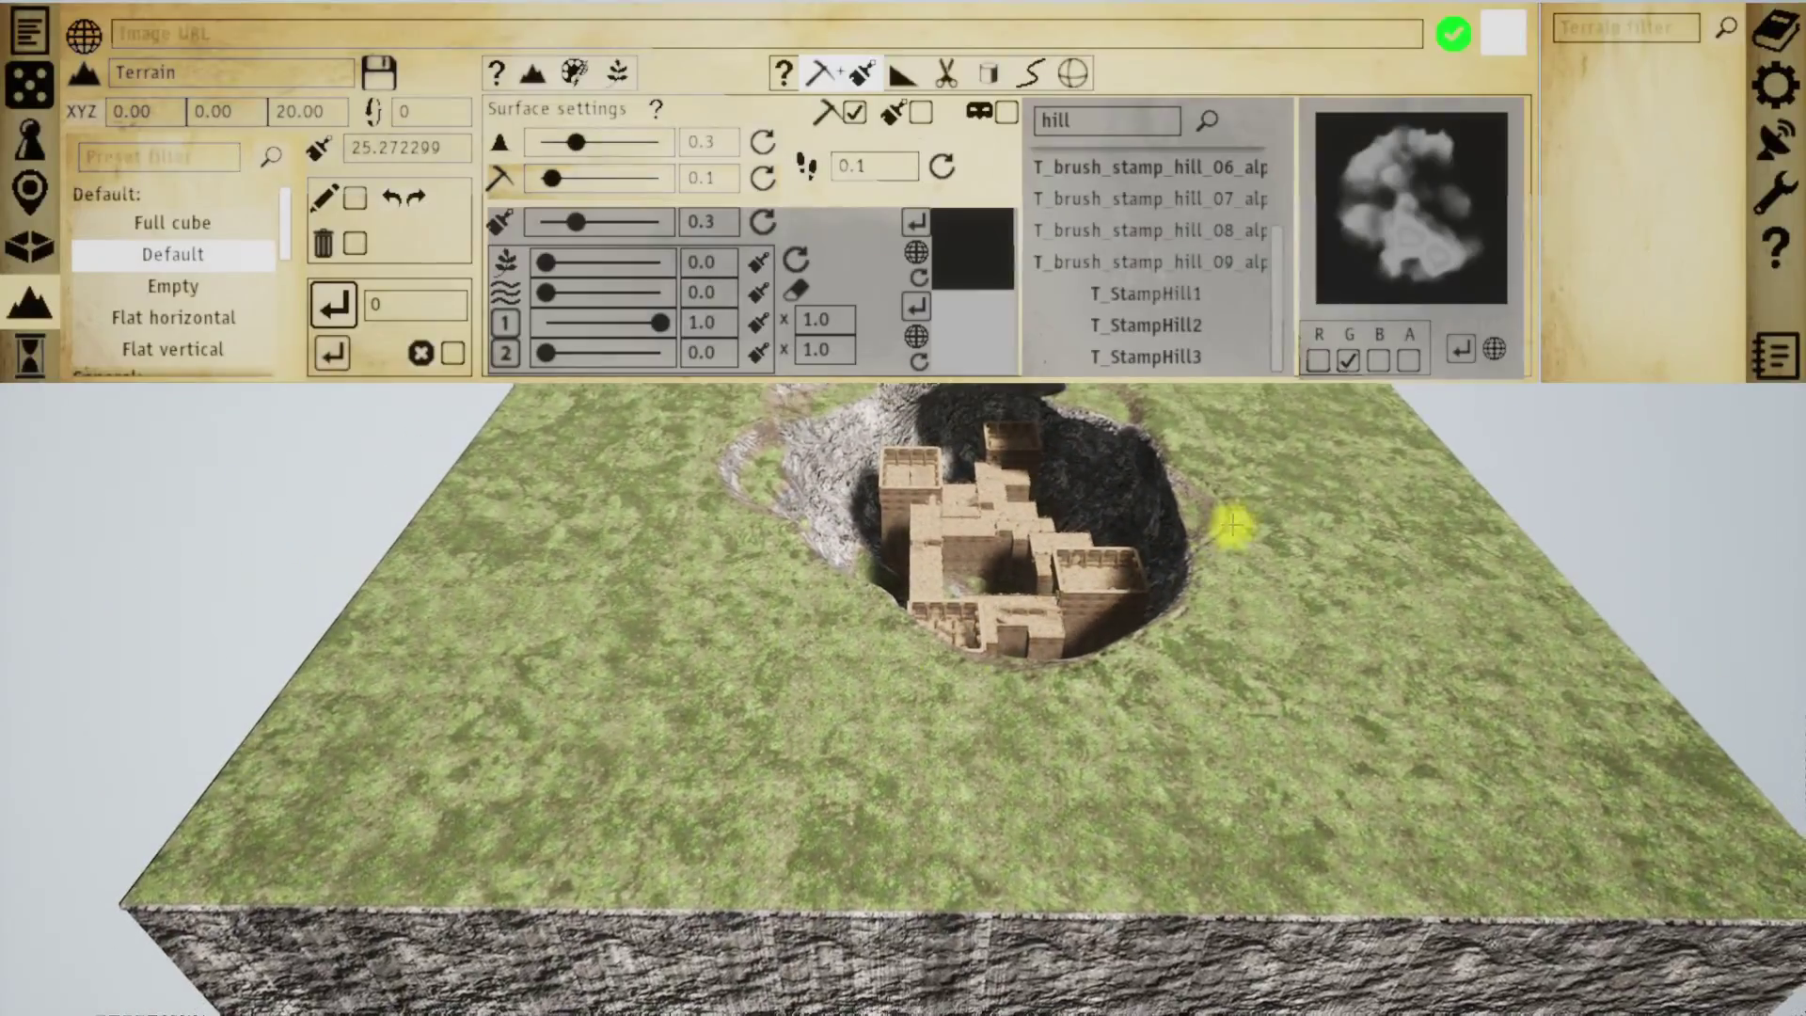
# - Load the saved scene Winter high dungeon, check its terrain settings and return to the general settings
pyautogui.click(1781, 91)
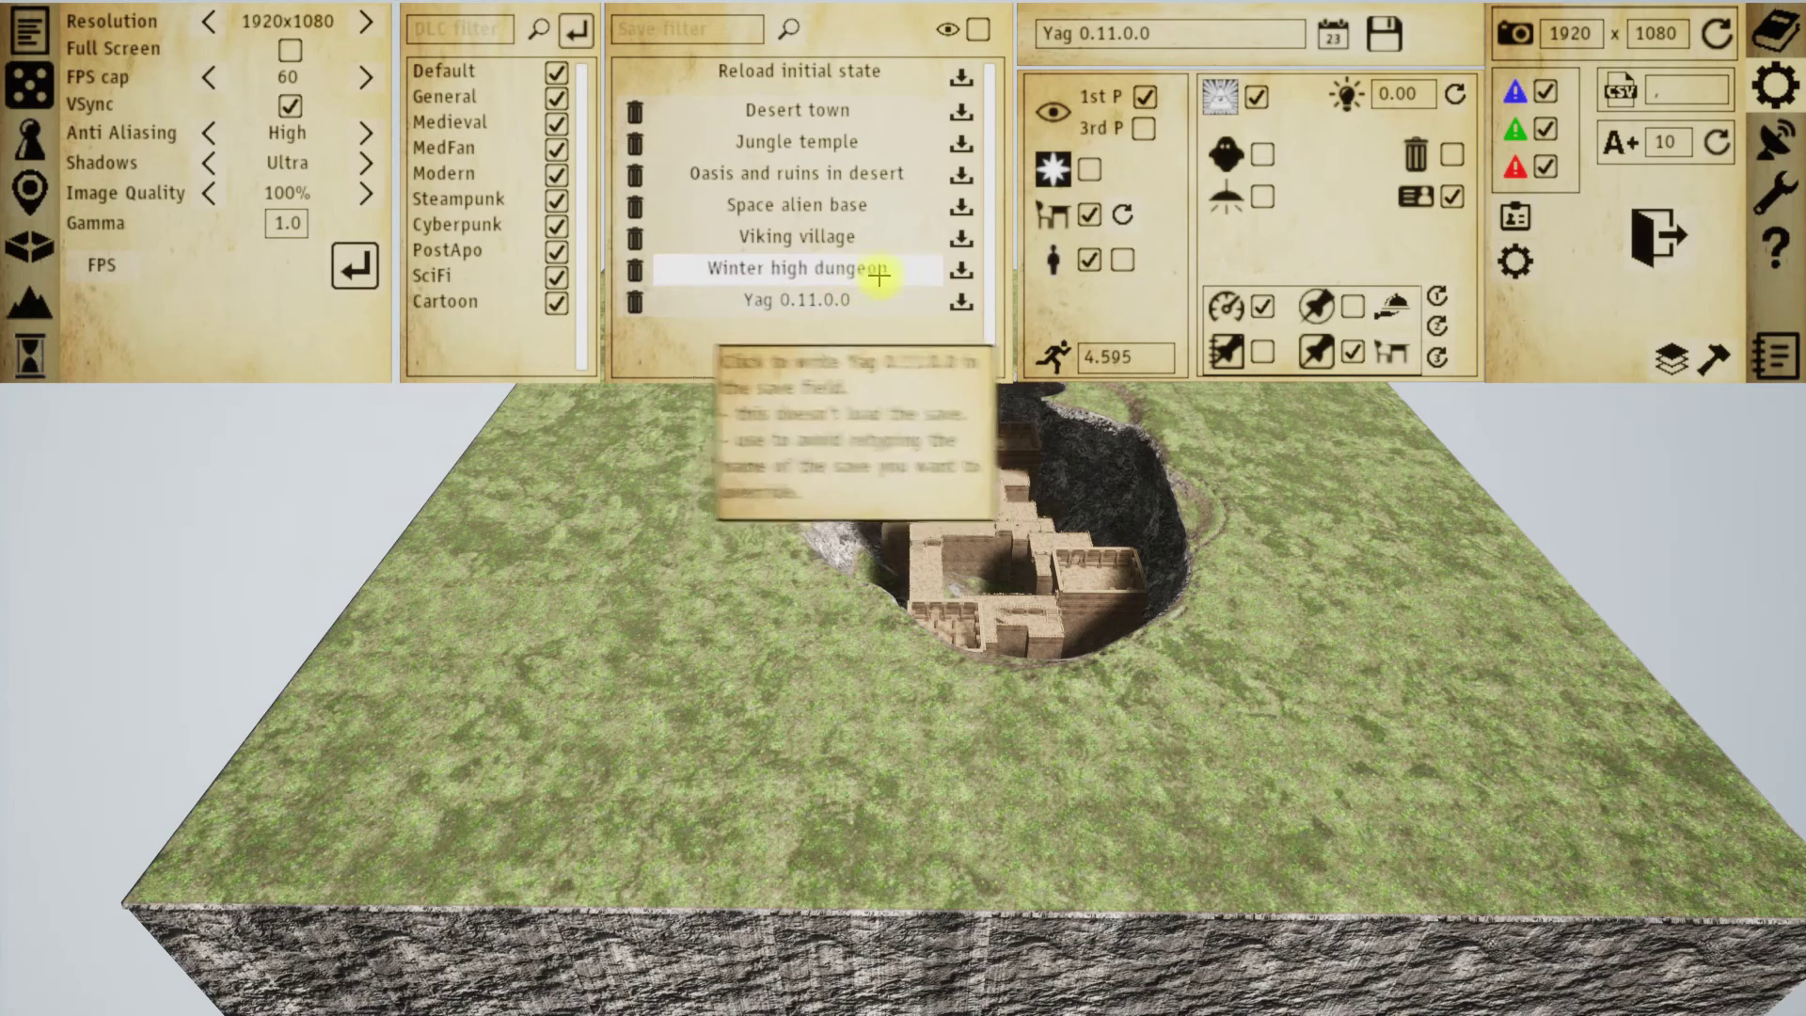
pyautogui.click(963, 275)
pyautogui.press('Escape')
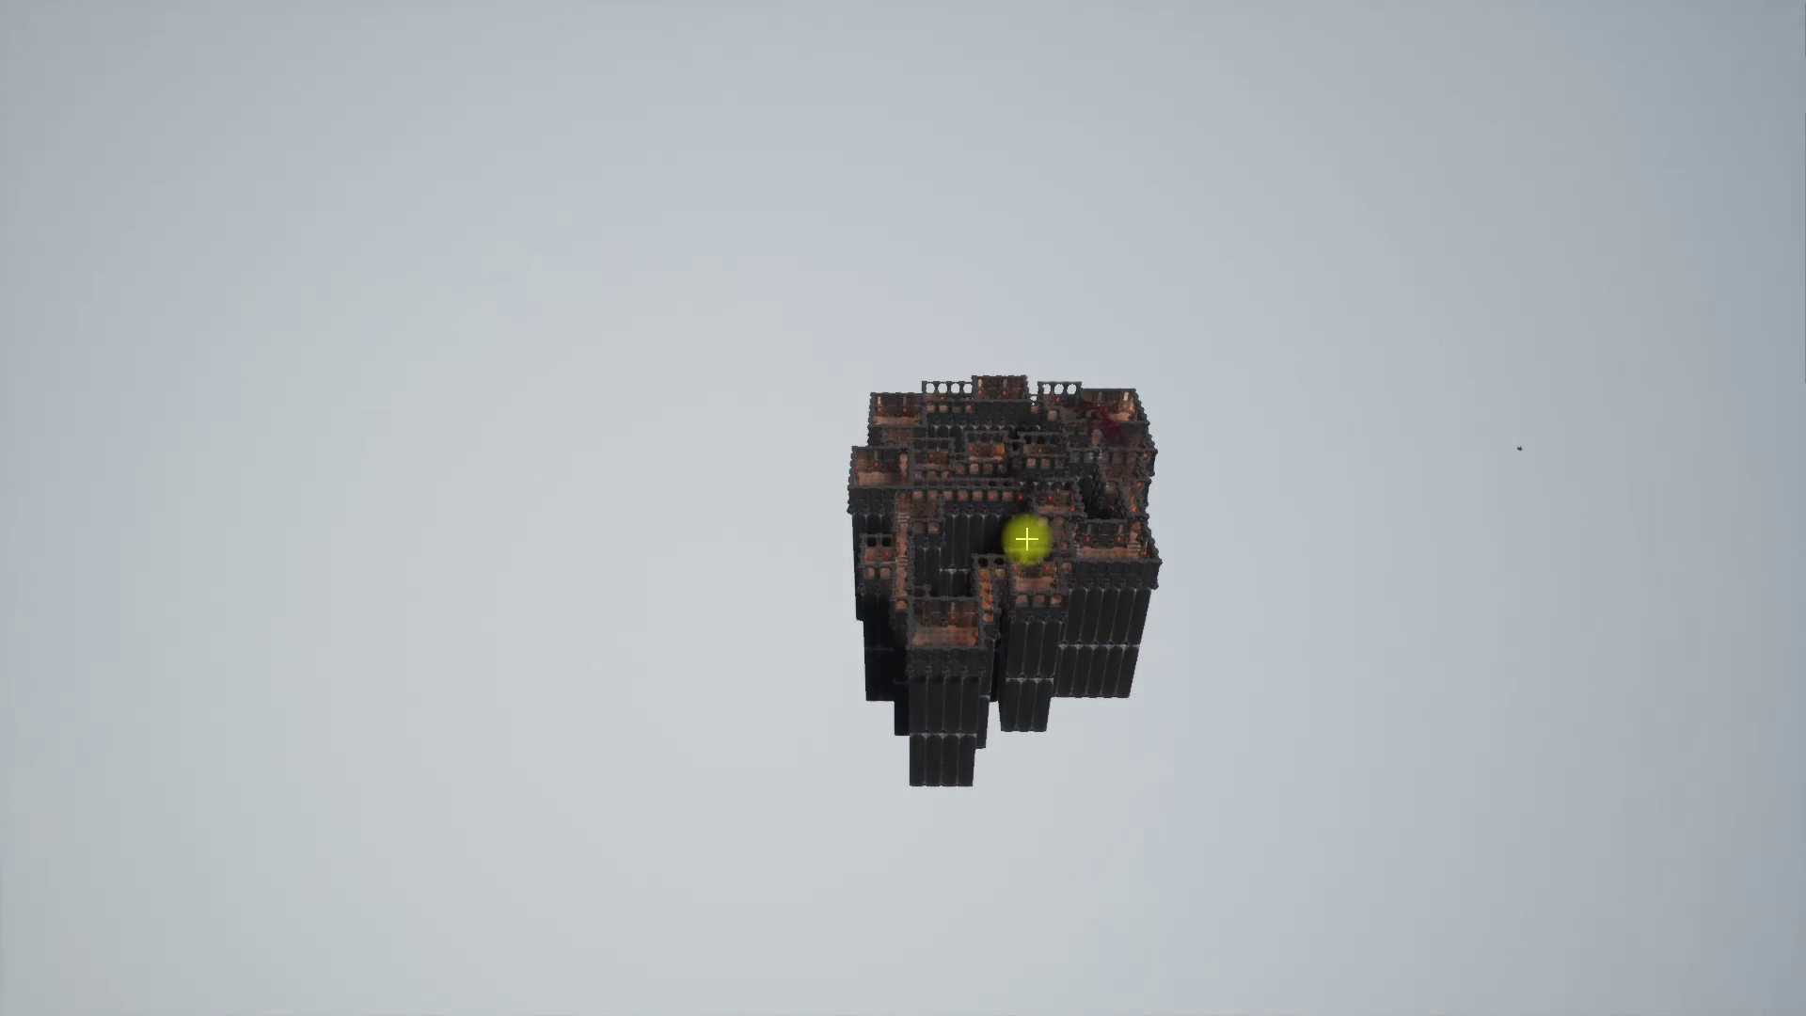
pyautogui.press('Escape')
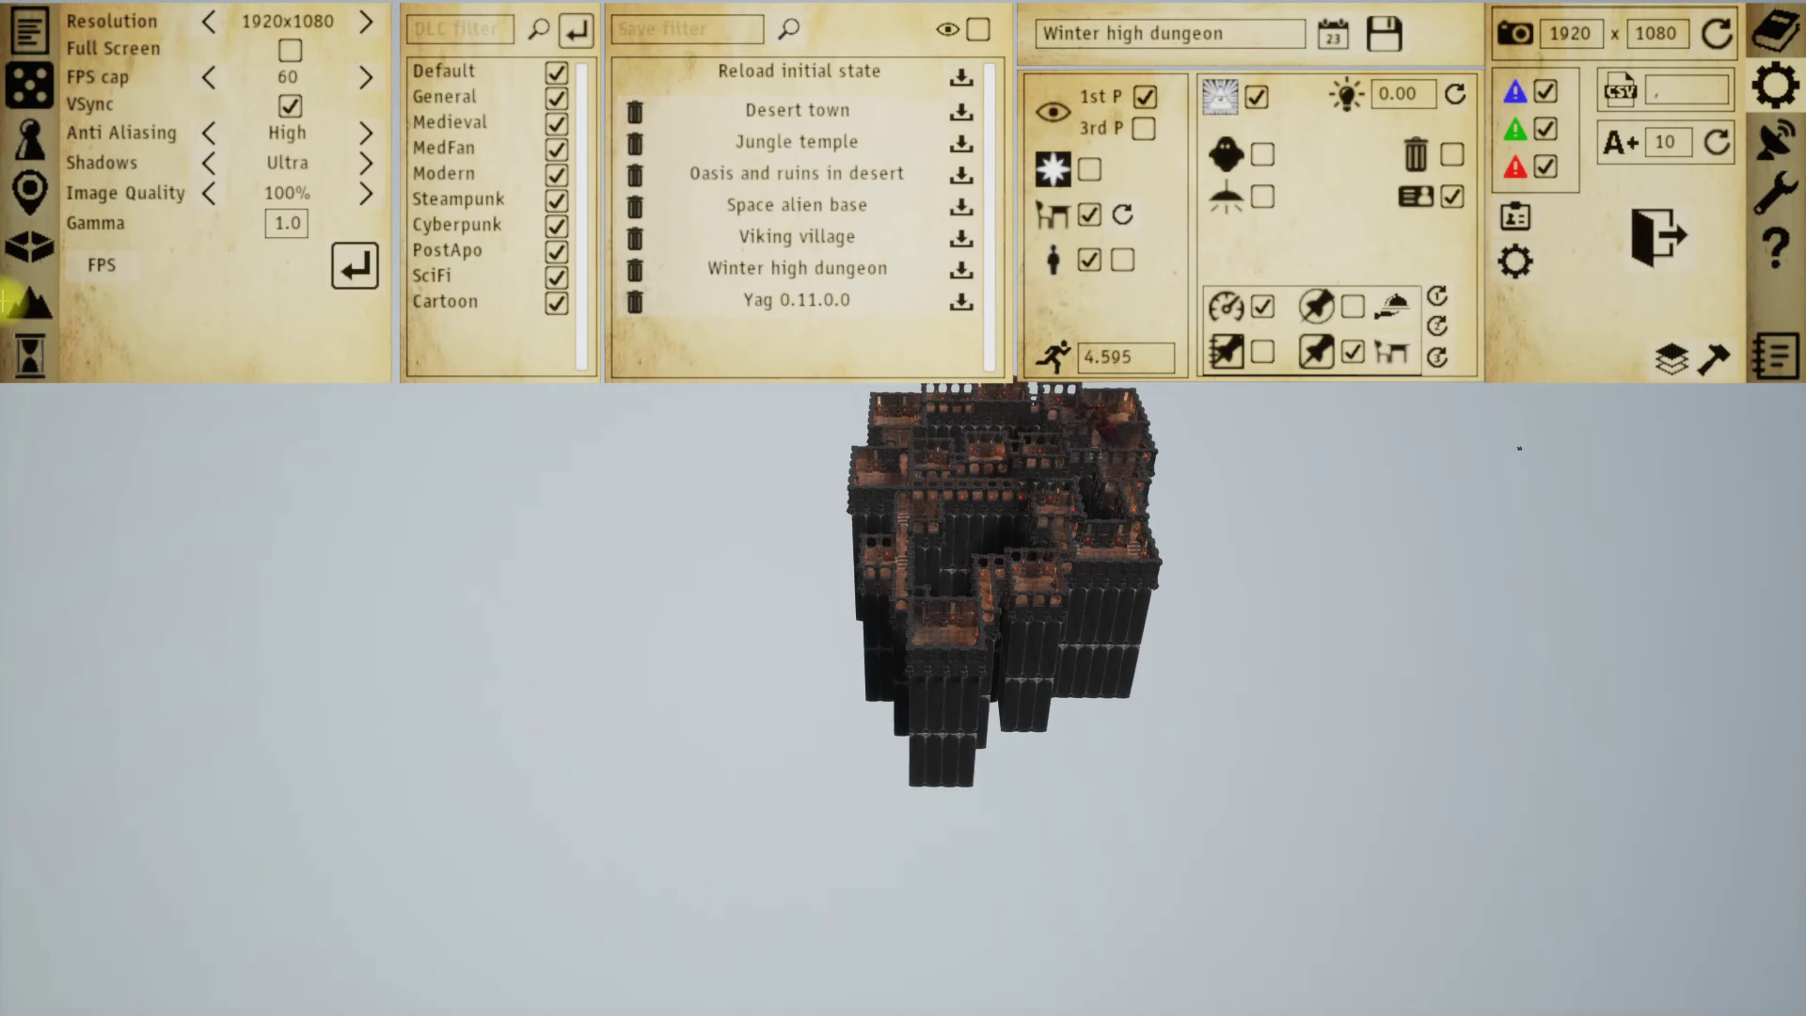
pyautogui.click(30, 301)
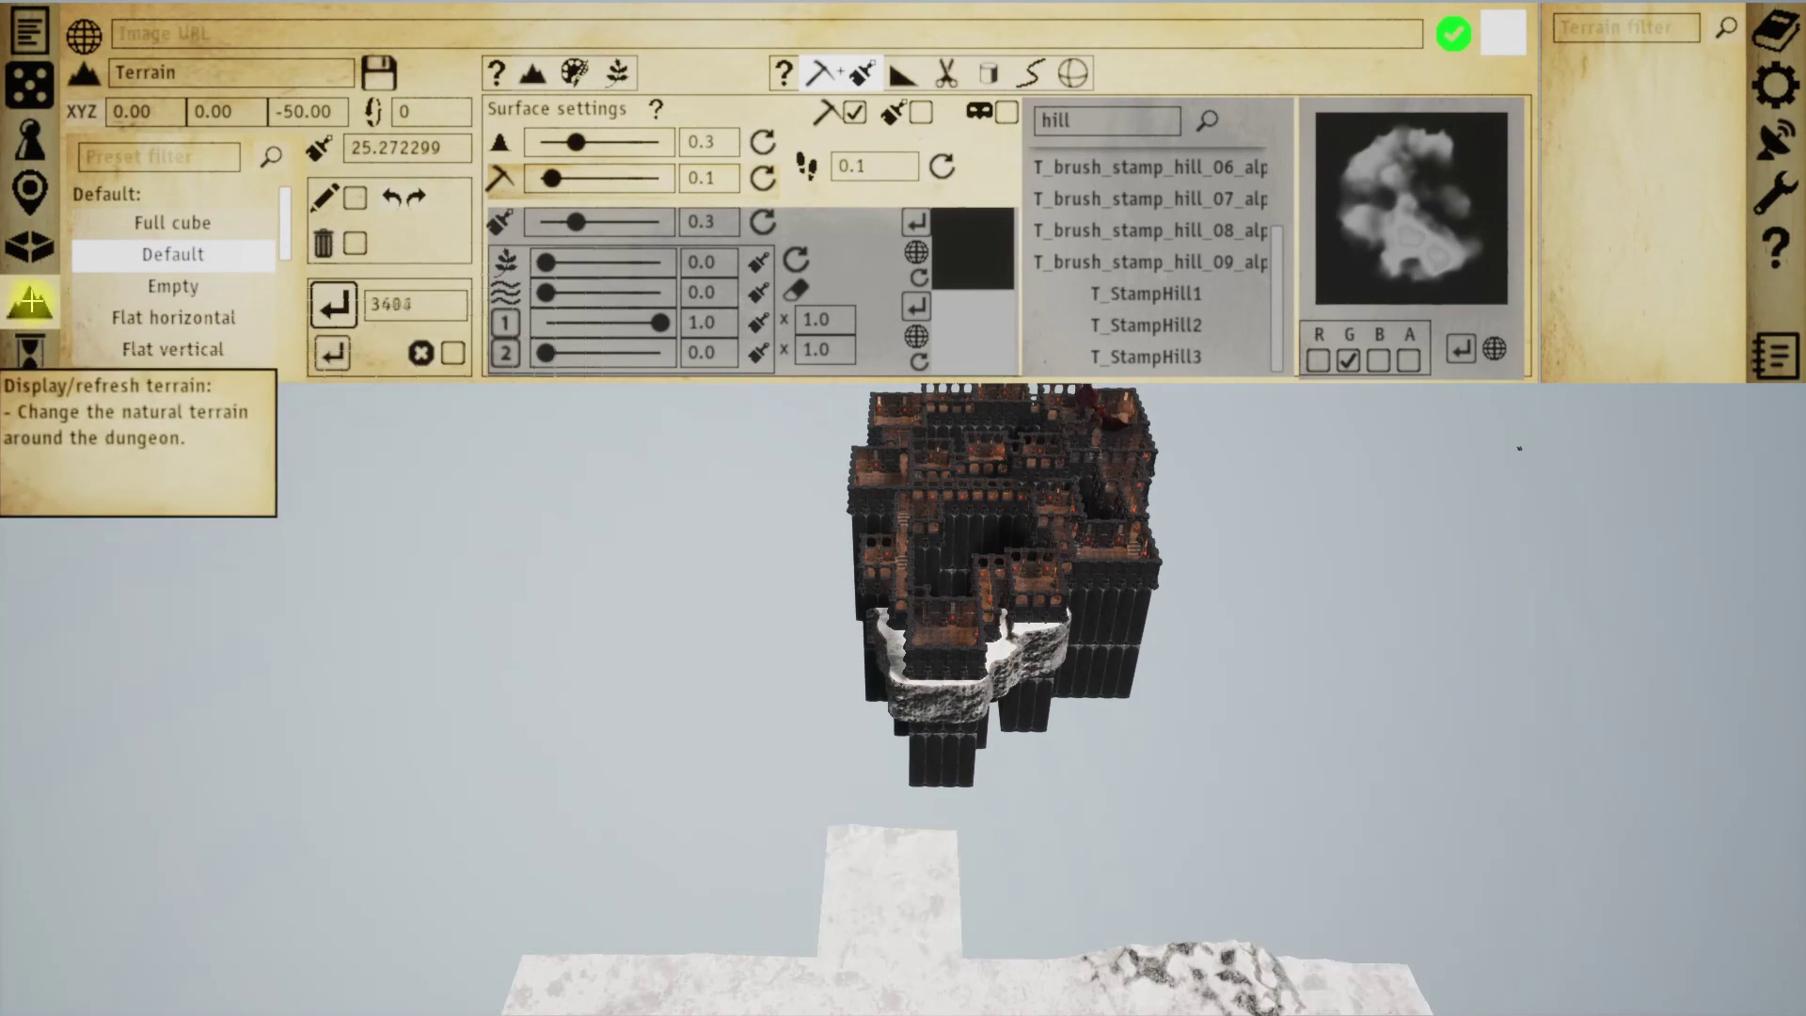
pyautogui.click(1760, 82)
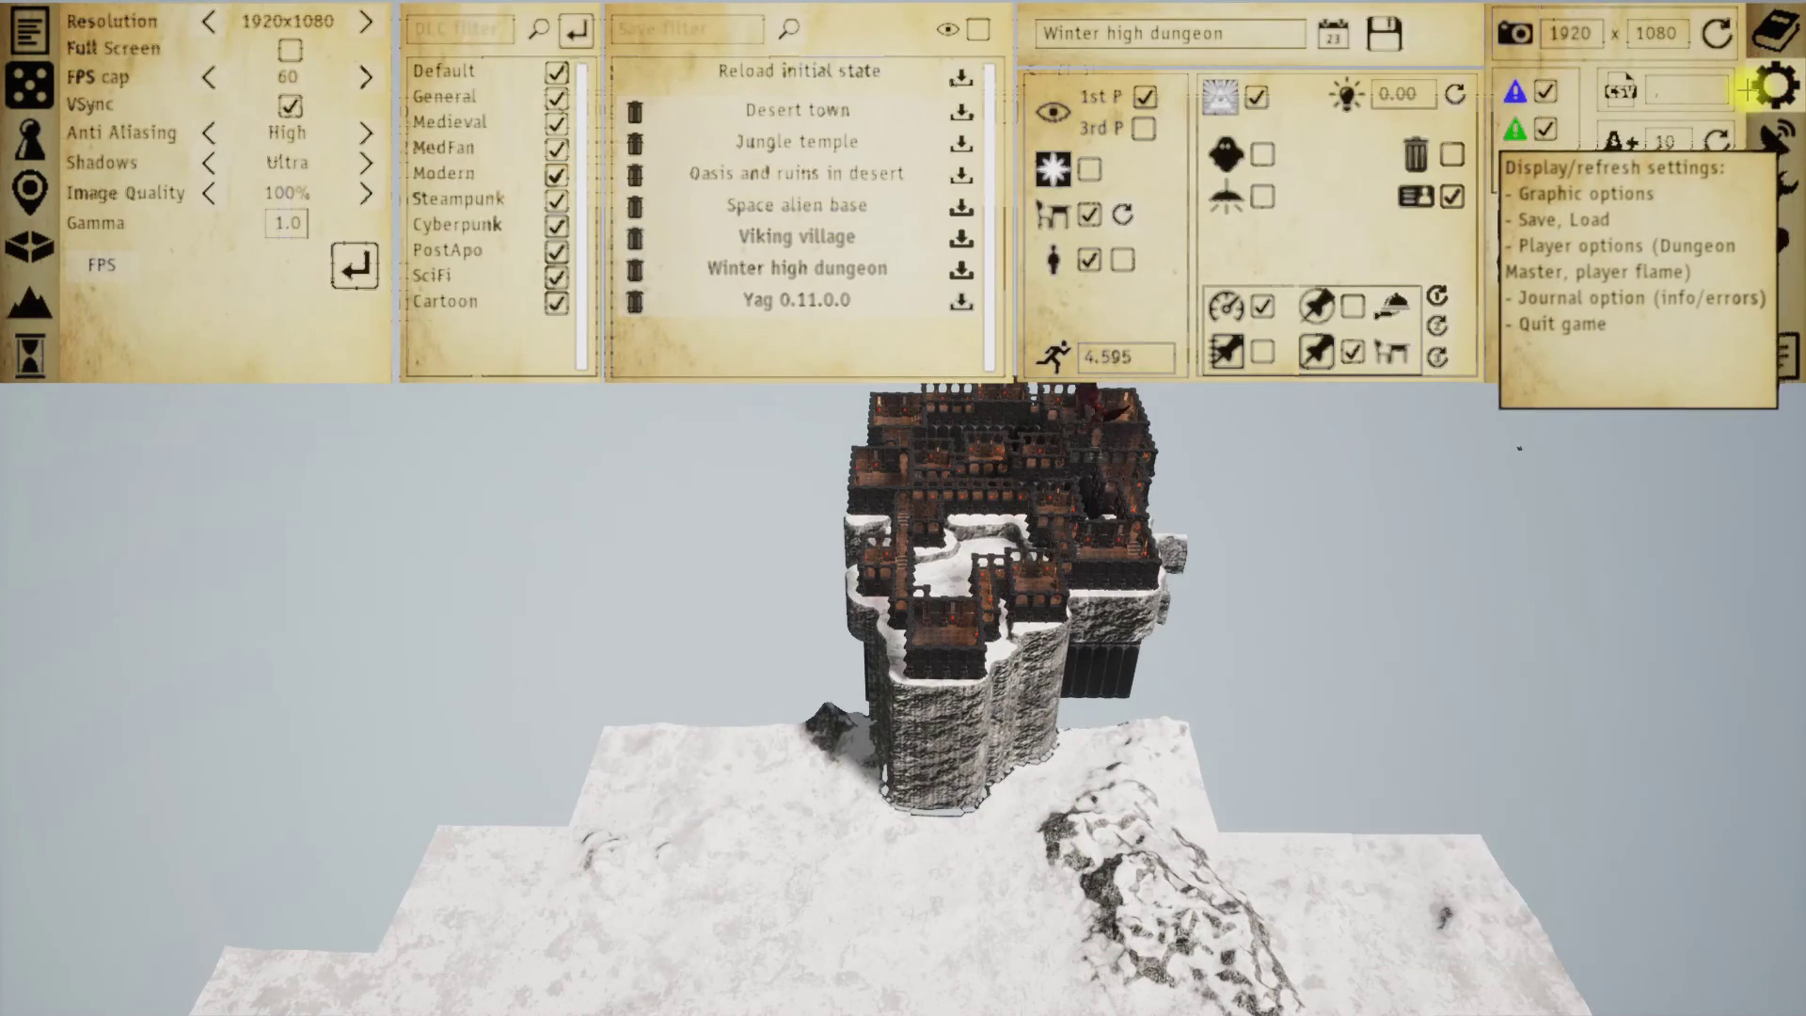
# - Examine the dark winter dungeon and its snowy cliffs from different distances and angles
pyautogui.press('Escape')
pyautogui.moveTo(1202, 355); pyautogui.dragTo(1076, 366, button='middle')
pyautogui.scroll(-3, 1053, 363)
pyautogui.scroll(3, 1062, 374)
pyautogui.scroll(-2, 1077, 367)
pyautogui.moveTo(1252, 377); pyautogui.dragTo(1013, 357, button='middle')
pyautogui.scroll(-2, 981, 403)
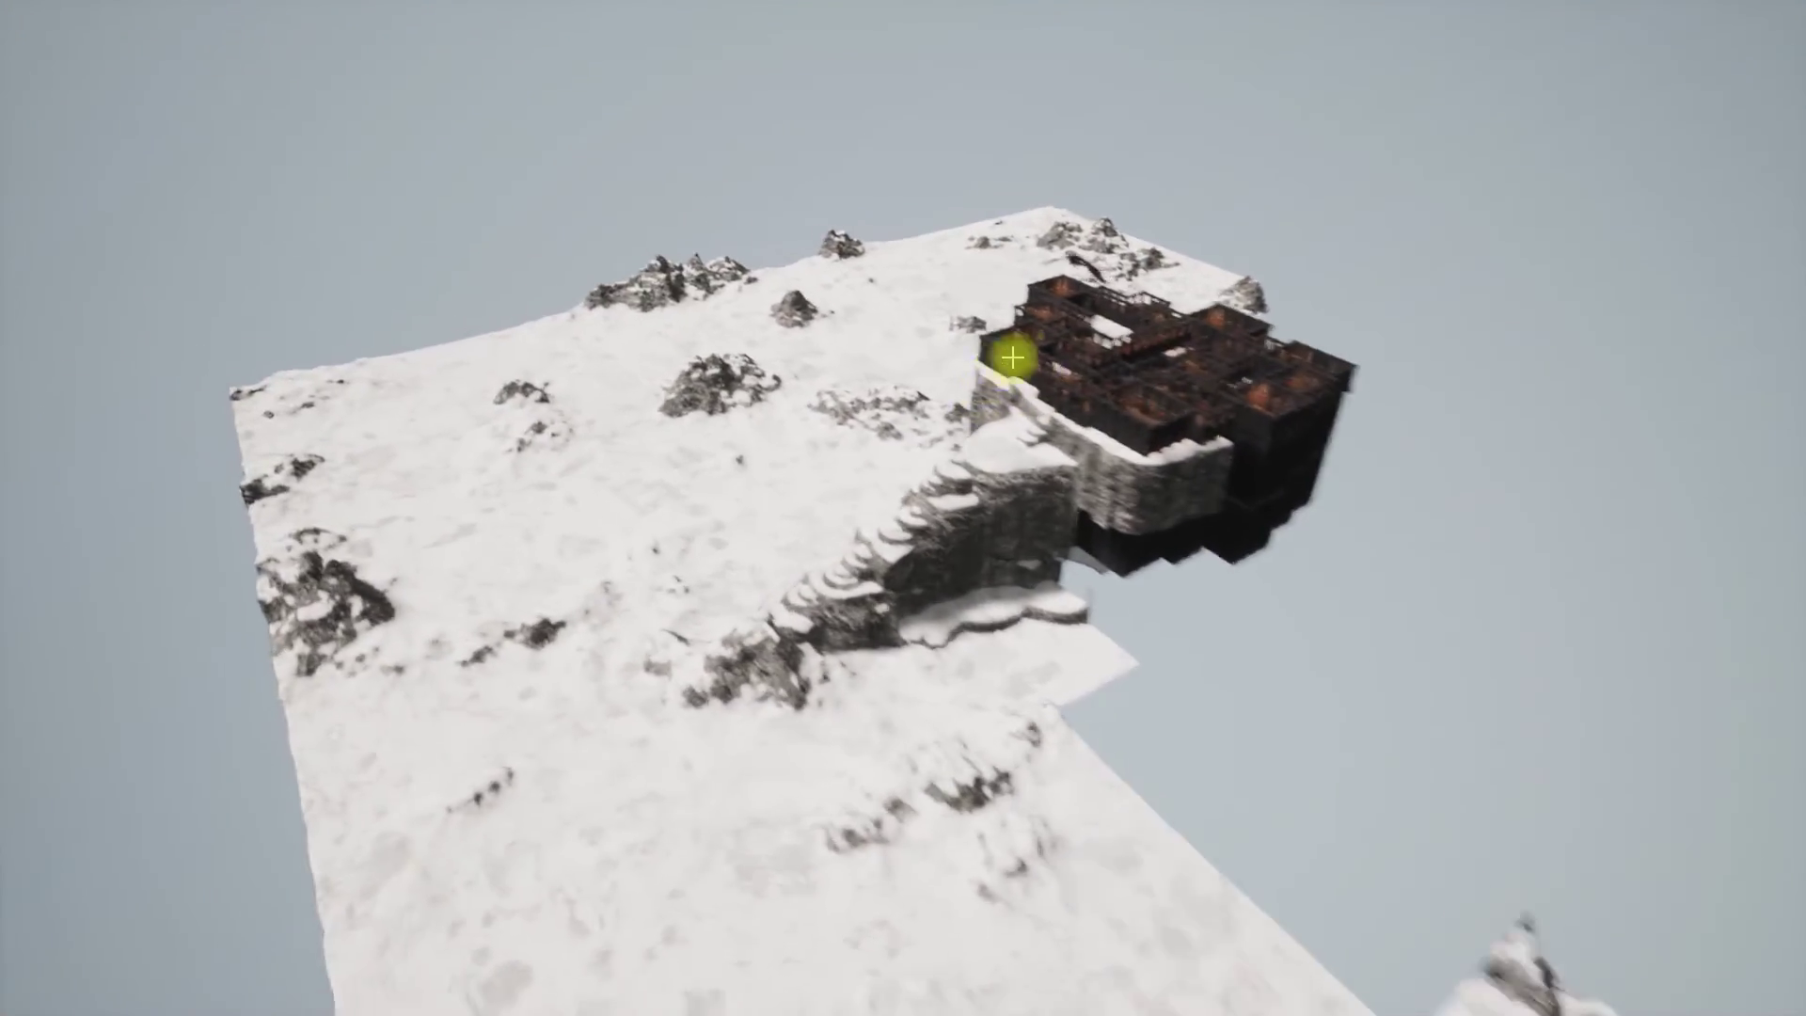
pyautogui.moveTo(1070, 437); pyautogui.dragTo(1090, 465, button='middle')
pyautogui.press('w')
pyautogui.moveTo(1084, 478); pyautogui.dragTo(1336, 363, button='right')
pyautogui.press('d')
pyautogui.press('s')
pyautogui.press('a')
pyautogui.press('w')
pyautogui.moveTo(1124, 450); pyautogui.dragTo(1242, 463, button='right')
# - Load the Desert town save and survey the white houses and surrounding dunes from several directions
pyautogui.press('Escape')
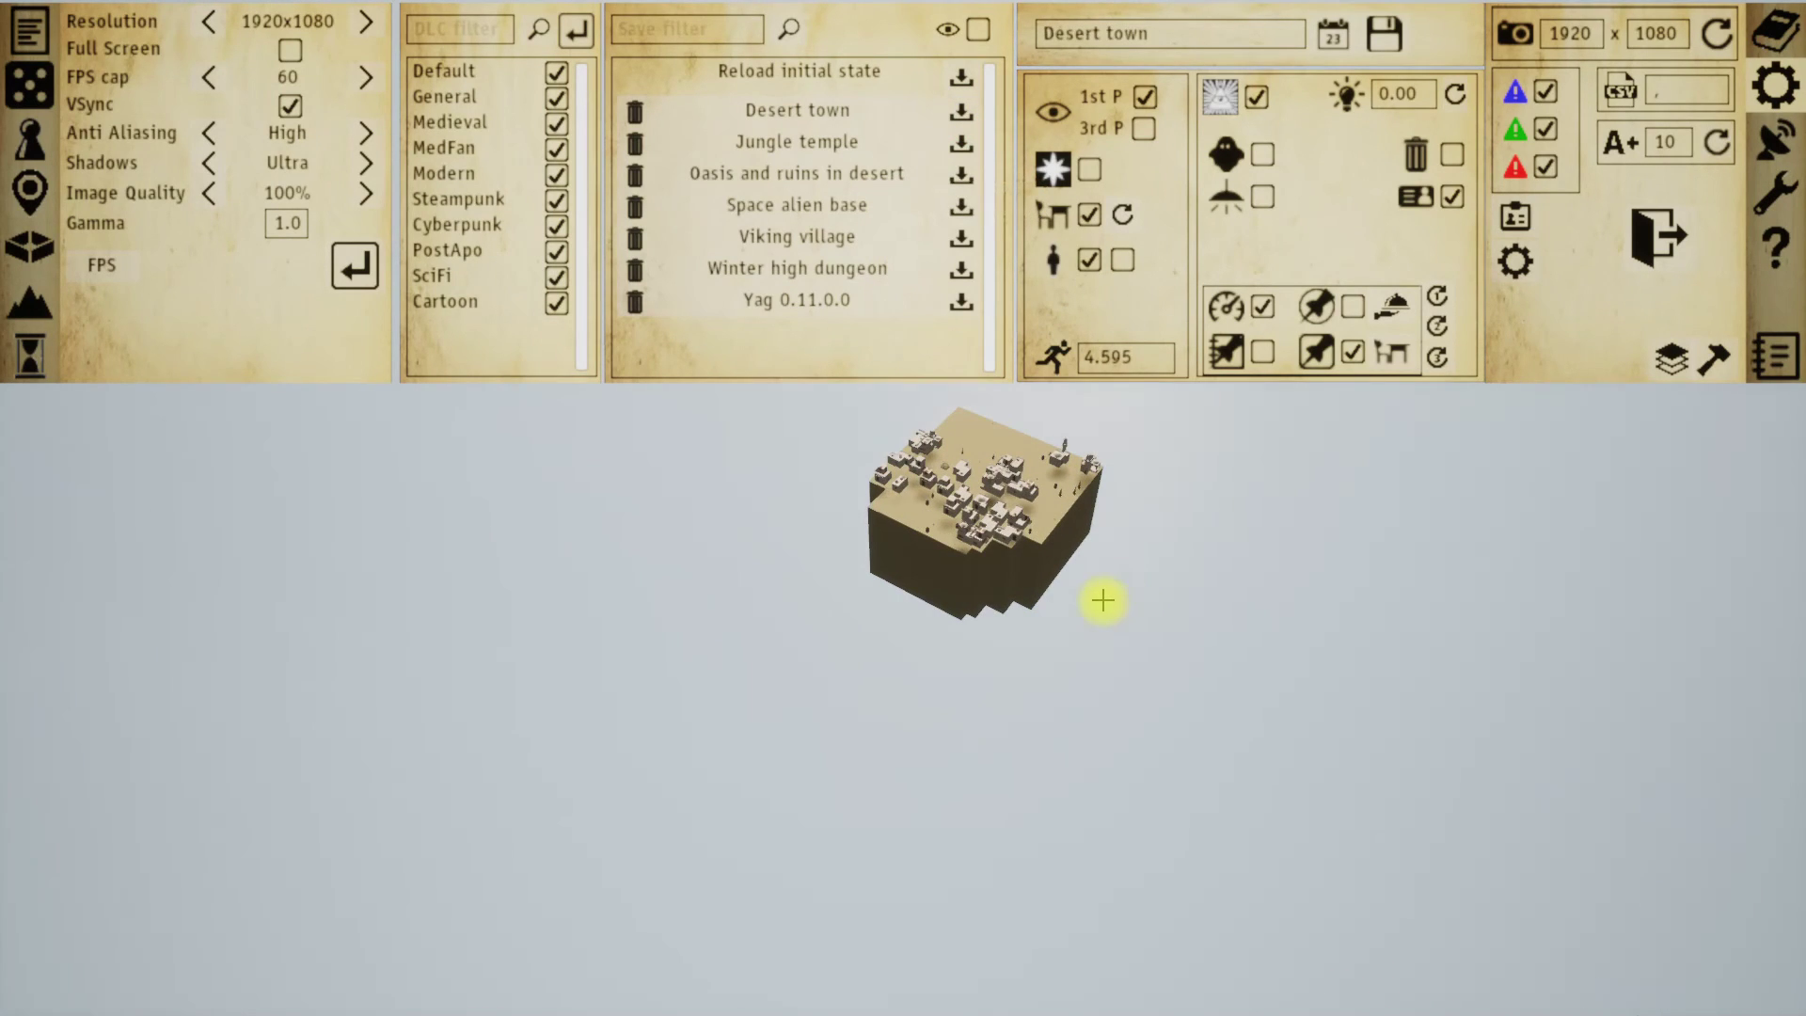
pyautogui.press('Escape')
pyautogui.moveTo(1132, 601); pyautogui.dragTo(1039, 542, button='right')
pyautogui.press('w')
pyautogui.press('s')
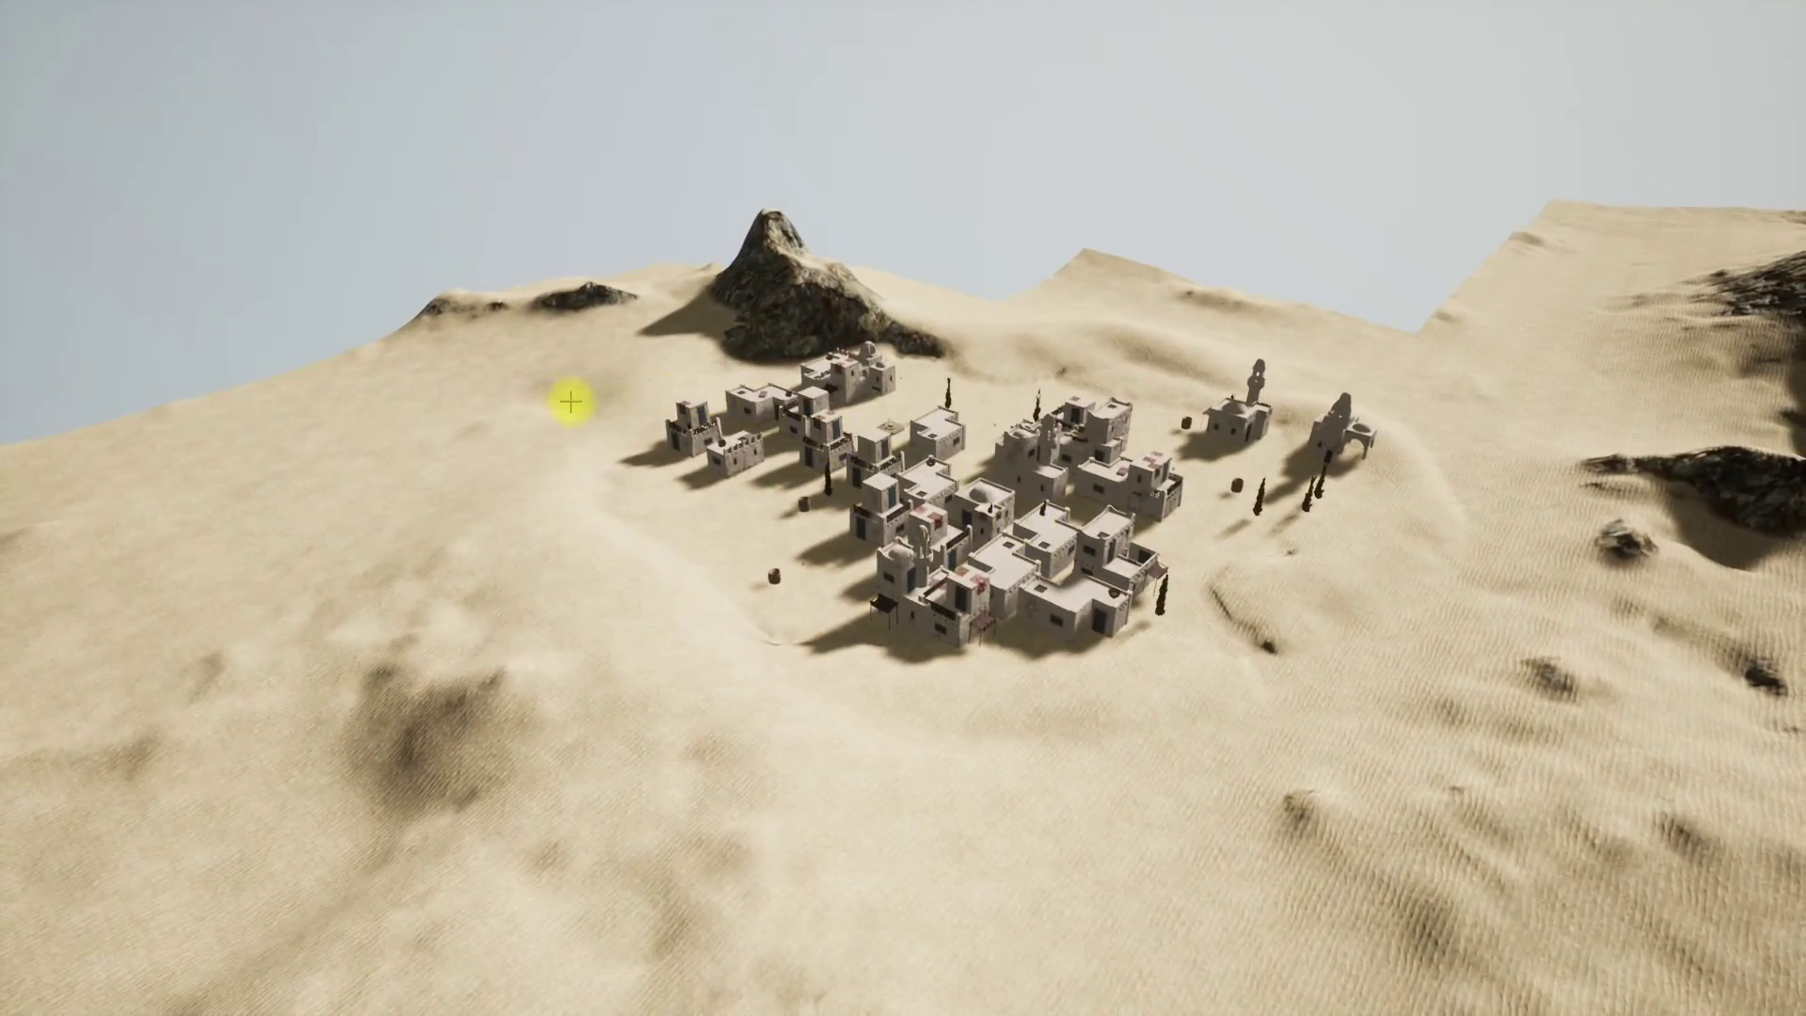
pyautogui.moveTo(1165, 562)
pyautogui.mouseDown(button='right')
pyautogui.moveTo(1189, 592)
pyautogui.moveTo(1165, 533)
pyautogui.mouseUp(button='right')
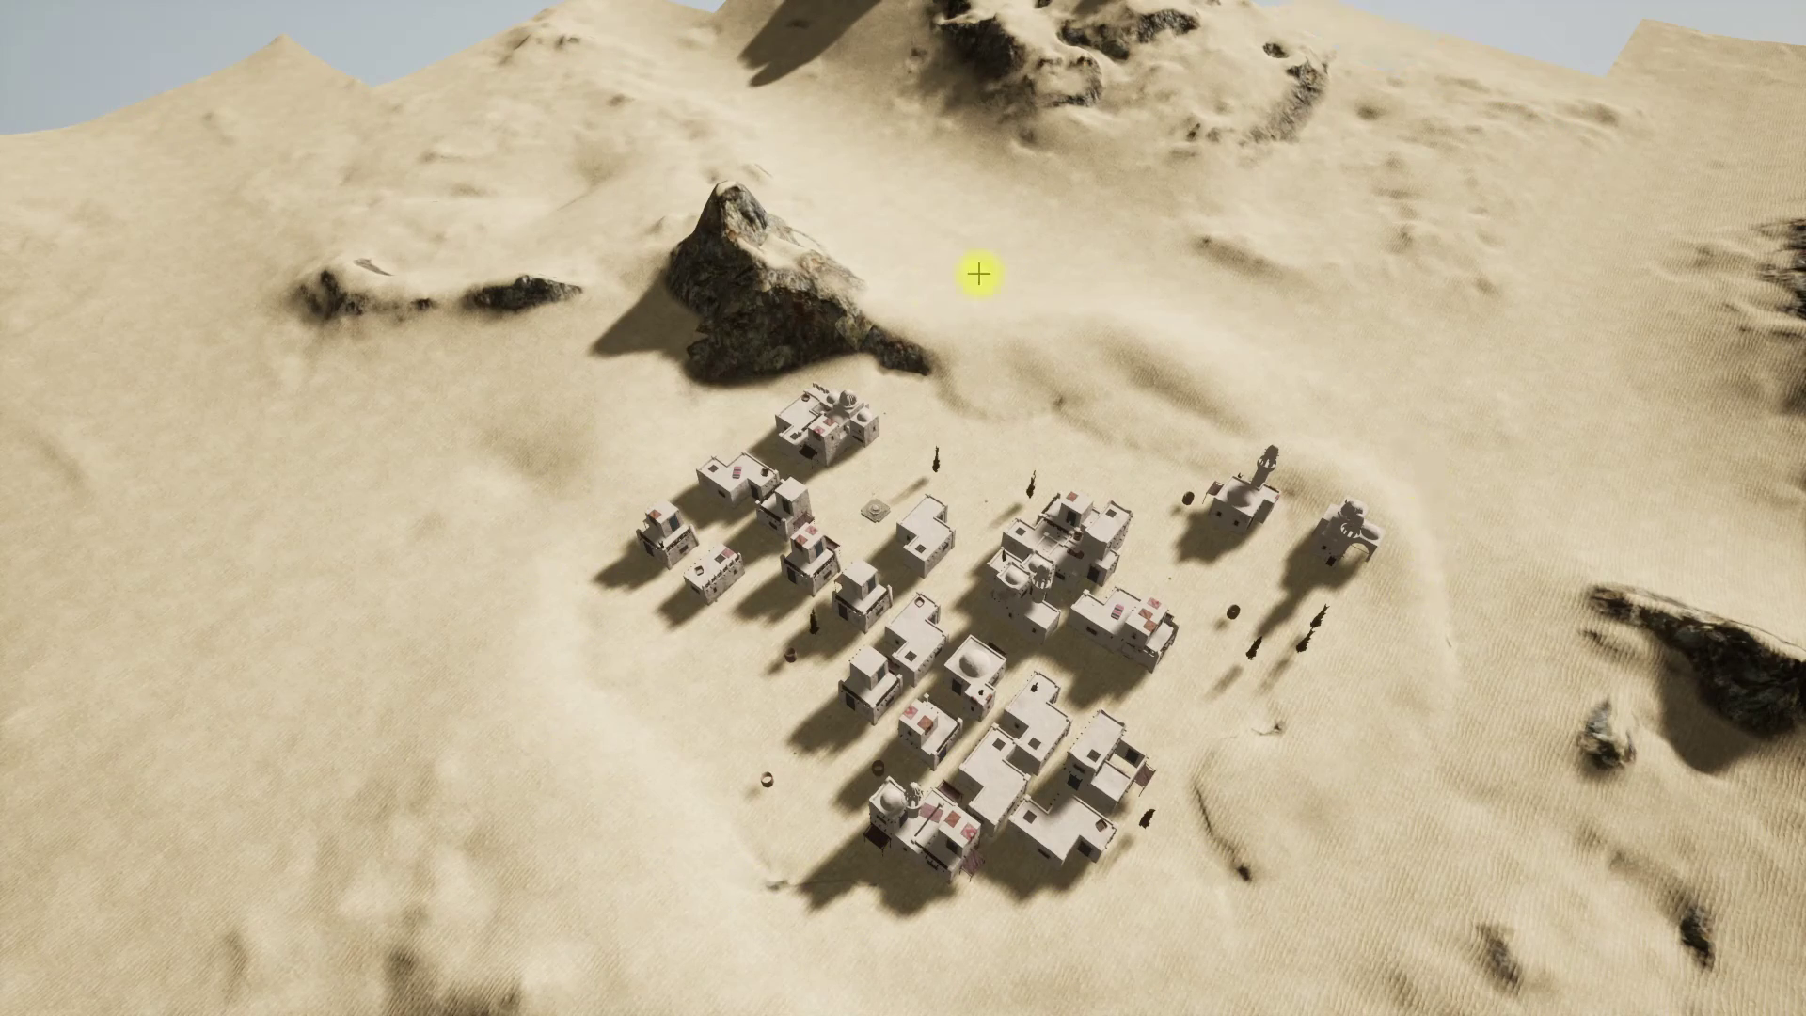
pyautogui.moveTo(1212, 674); pyautogui.dragTo(1504, 605, button='right')
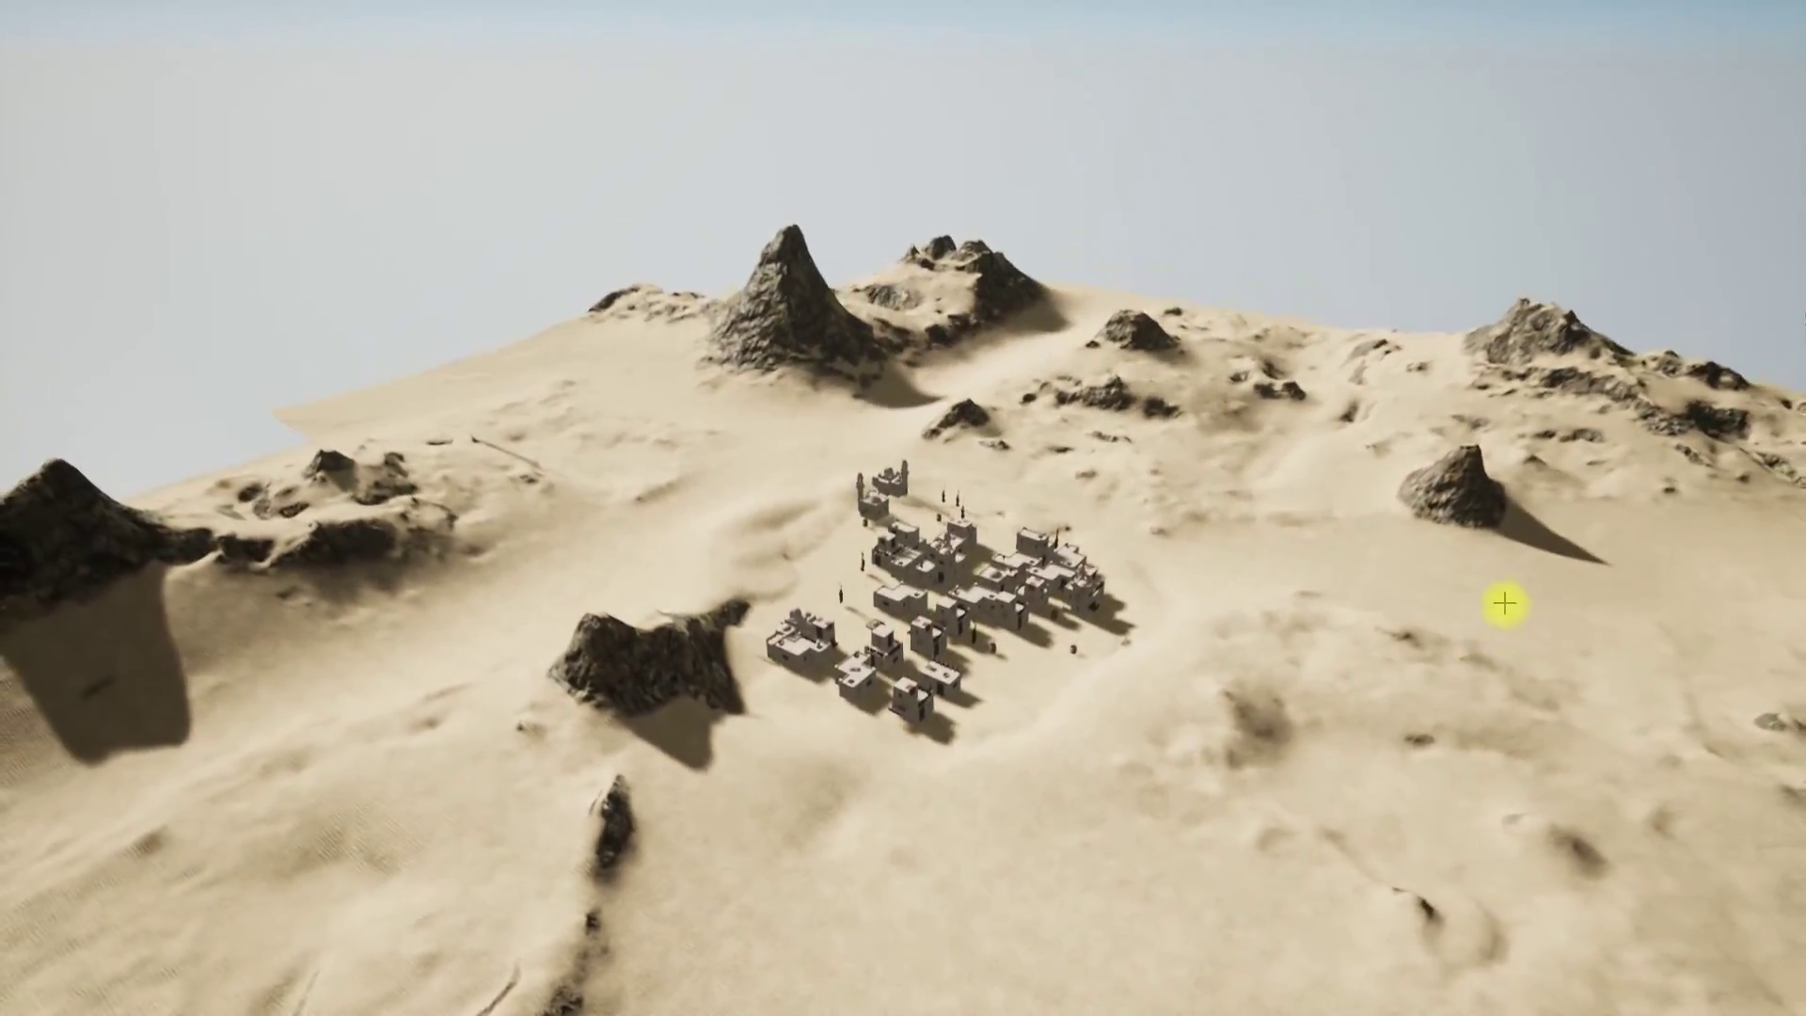
# - Load the Jungle temple save and look around its overgrown stone terrace
pyautogui.press('Escape')
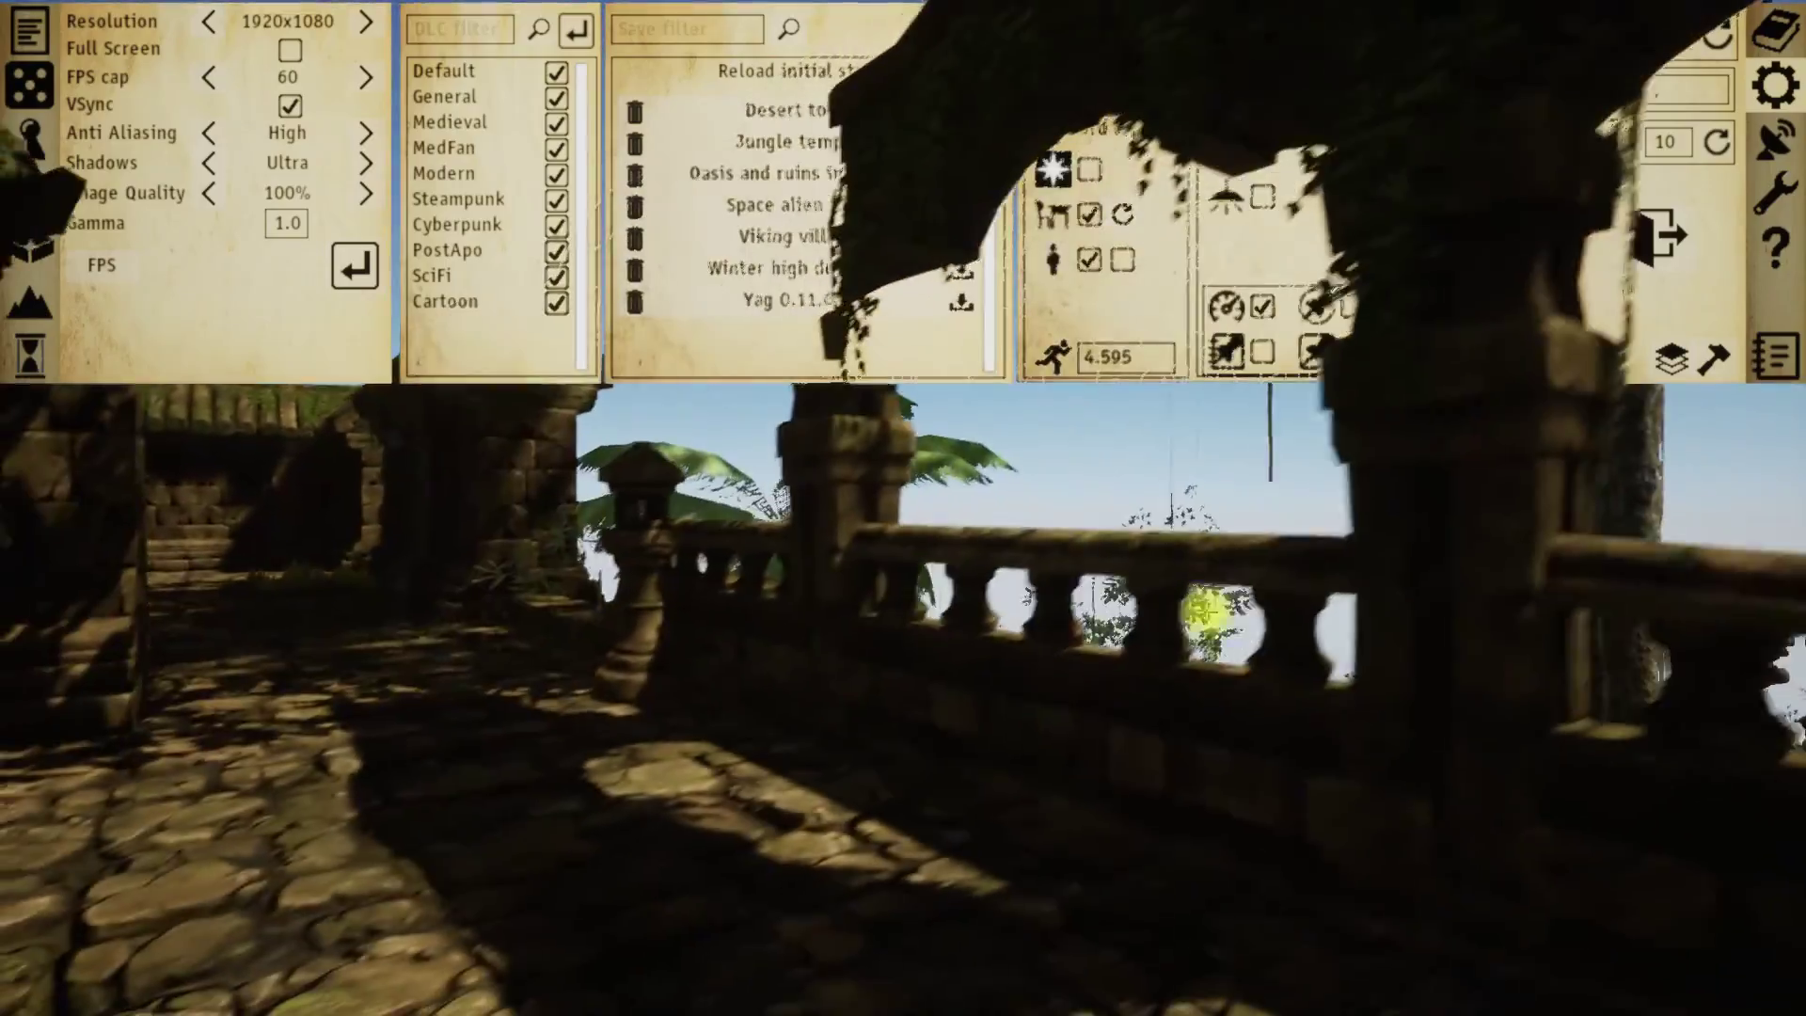
pyautogui.moveTo(1205, 617); pyautogui.dragTo(806, 600, button='right')
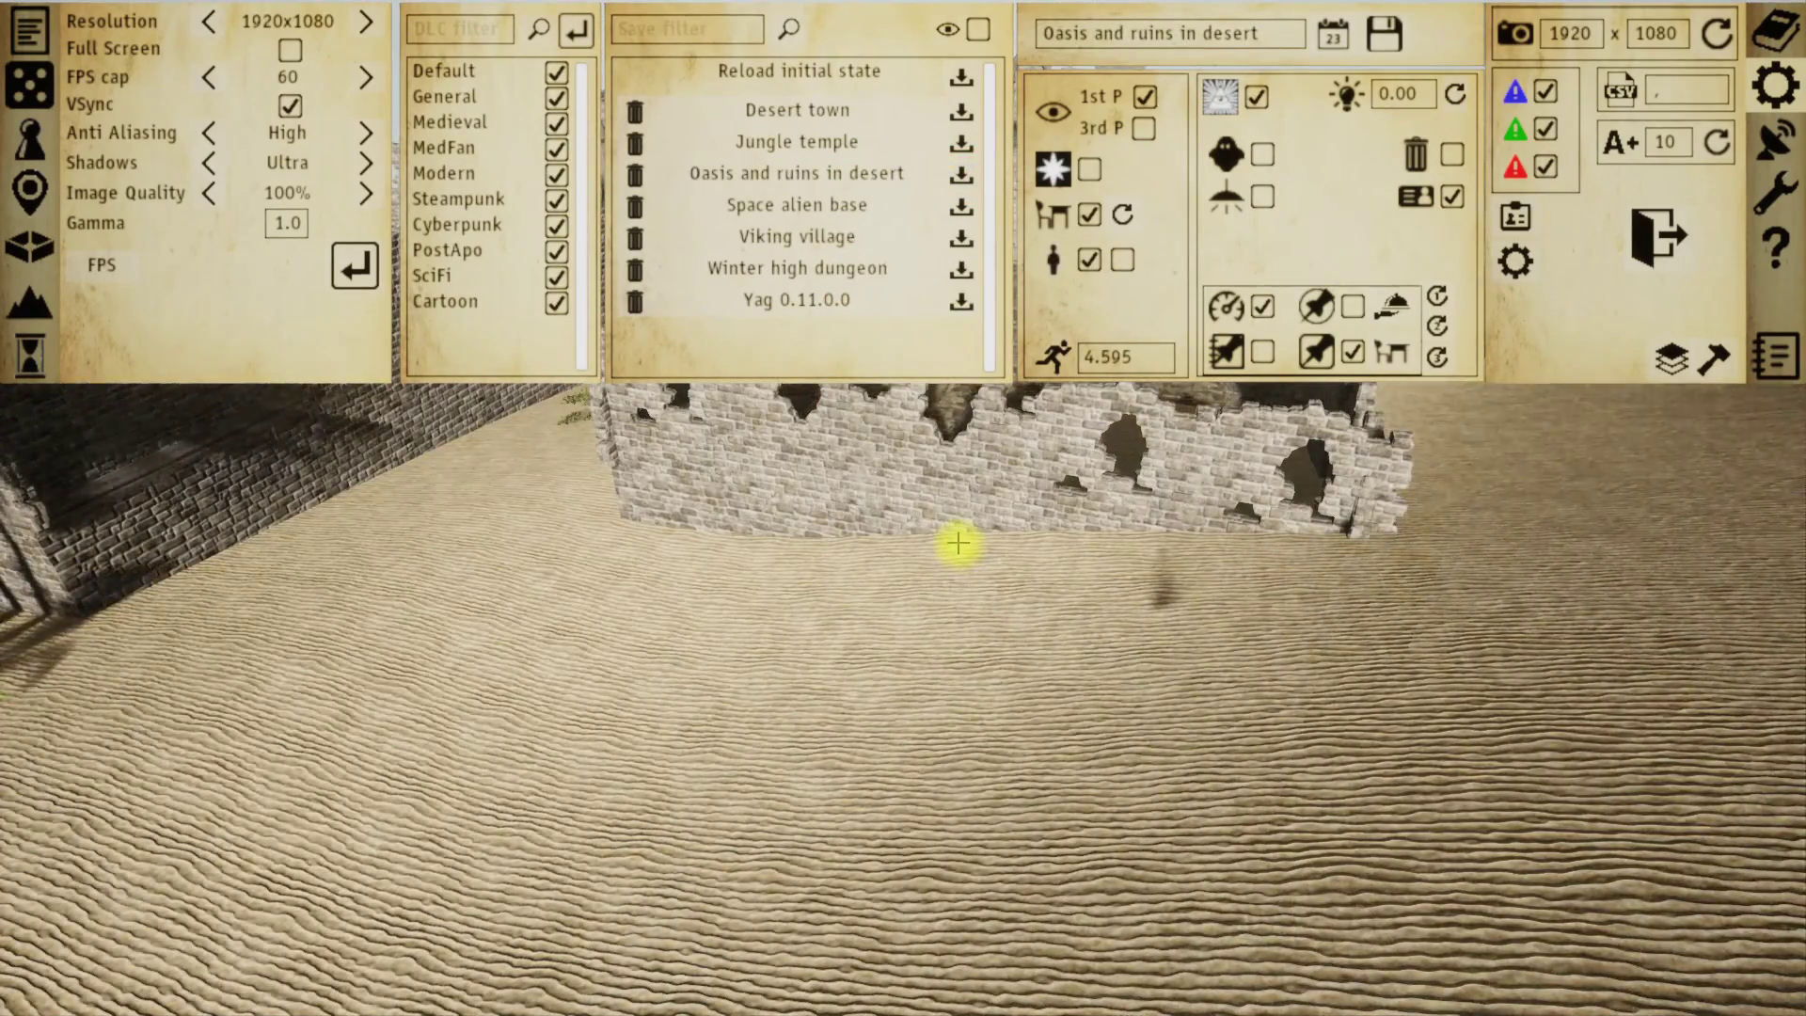
# - Survey the palm groves and broken stone walls of the Oasis and ruins in desert scene from above
pyautogui.press('Escape')
pyautogui.moveTo(1008, 524); pyautogui.dragTo(1162, 525, button='right')
pyautogui.moveTo(1155, 550); pyautogui.dragTo(945, 538, button='right')
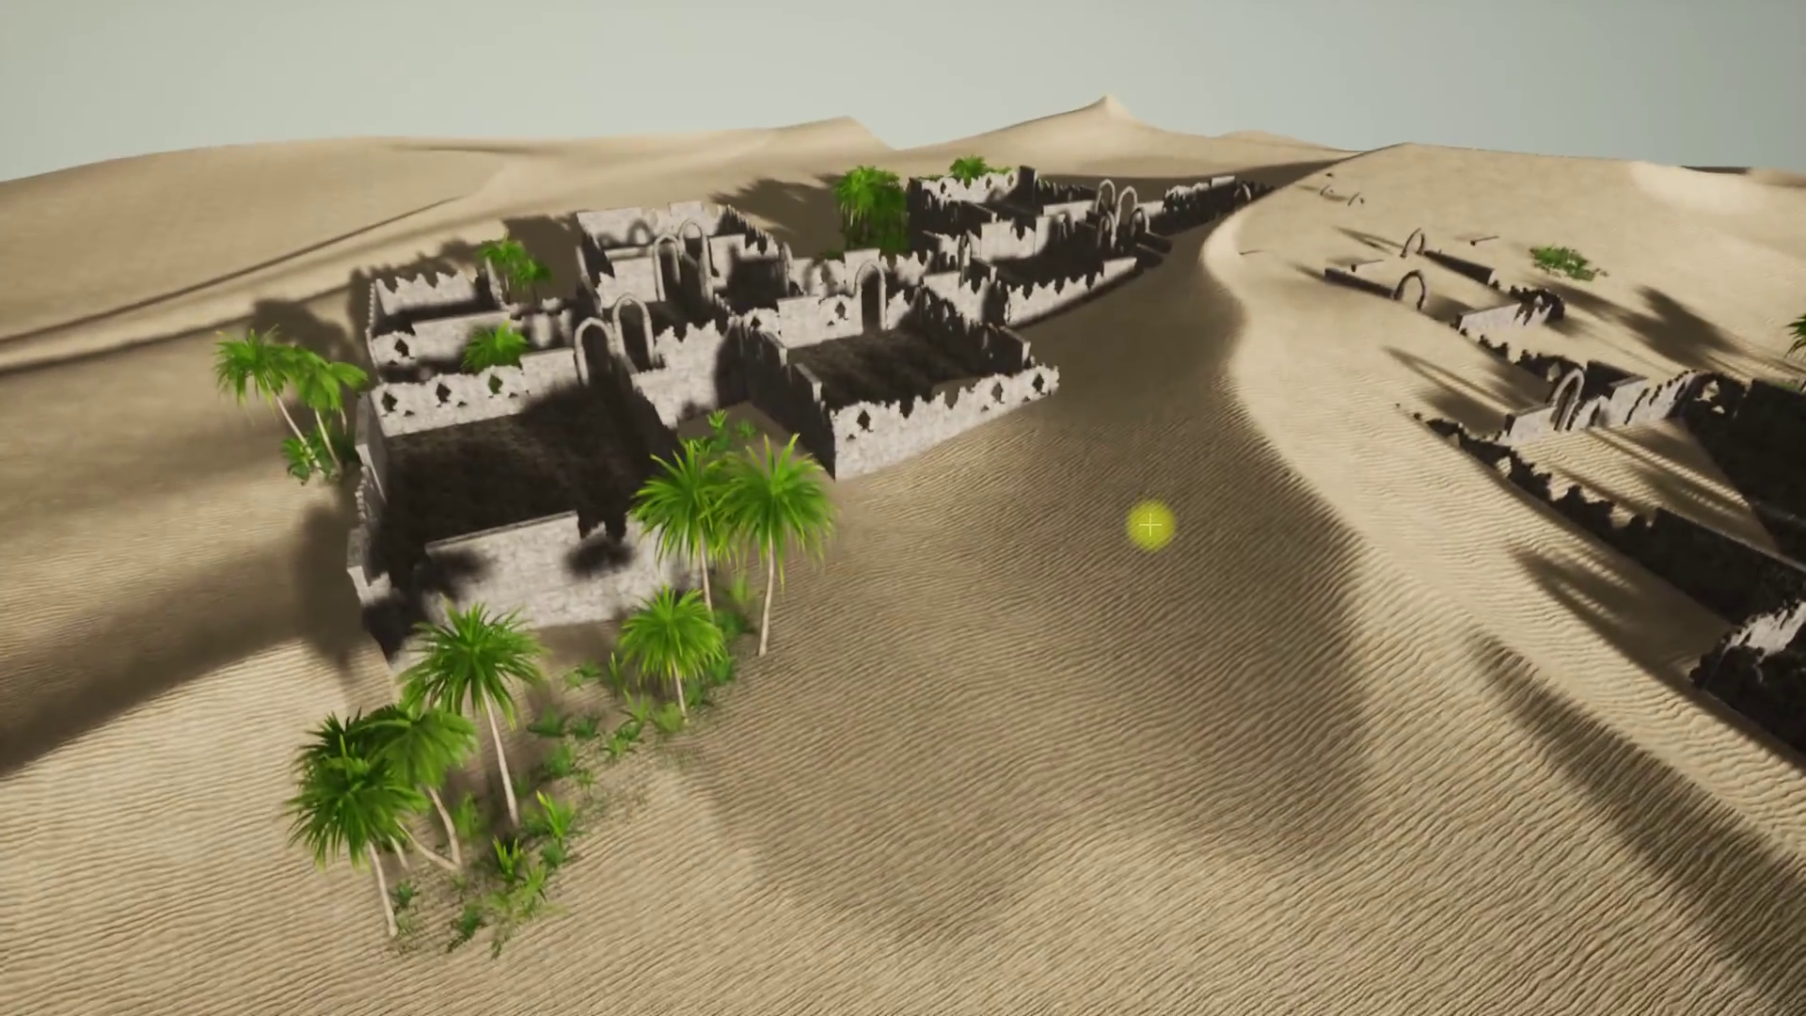
pyautogui.moveTo(1151, 525)
pyautogui.mouseDown(button='right')
pyautogui.moveTo(1129, 561)
pyautogui.moveTo(1141, 540)
pyautogui.mouseUp(button='right')
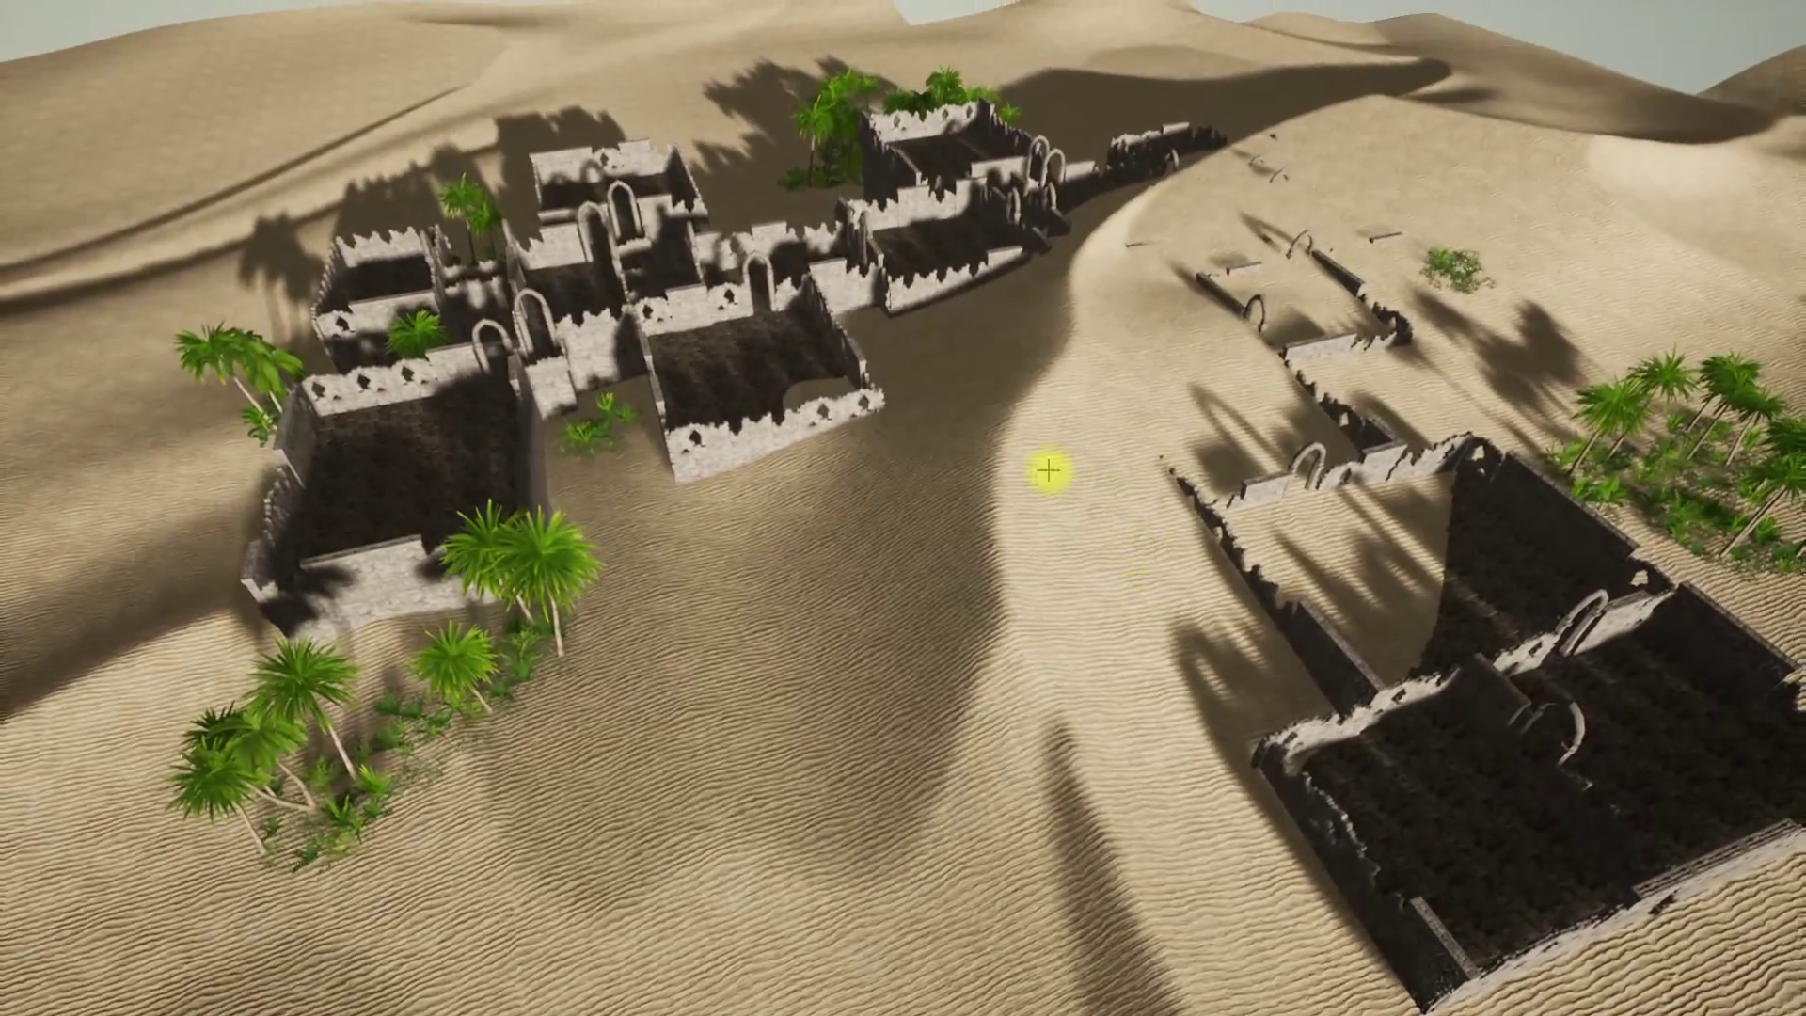
pyautogui.moveTo(1276, 204); pyautogui.dragTo(1265, 179, button='right')
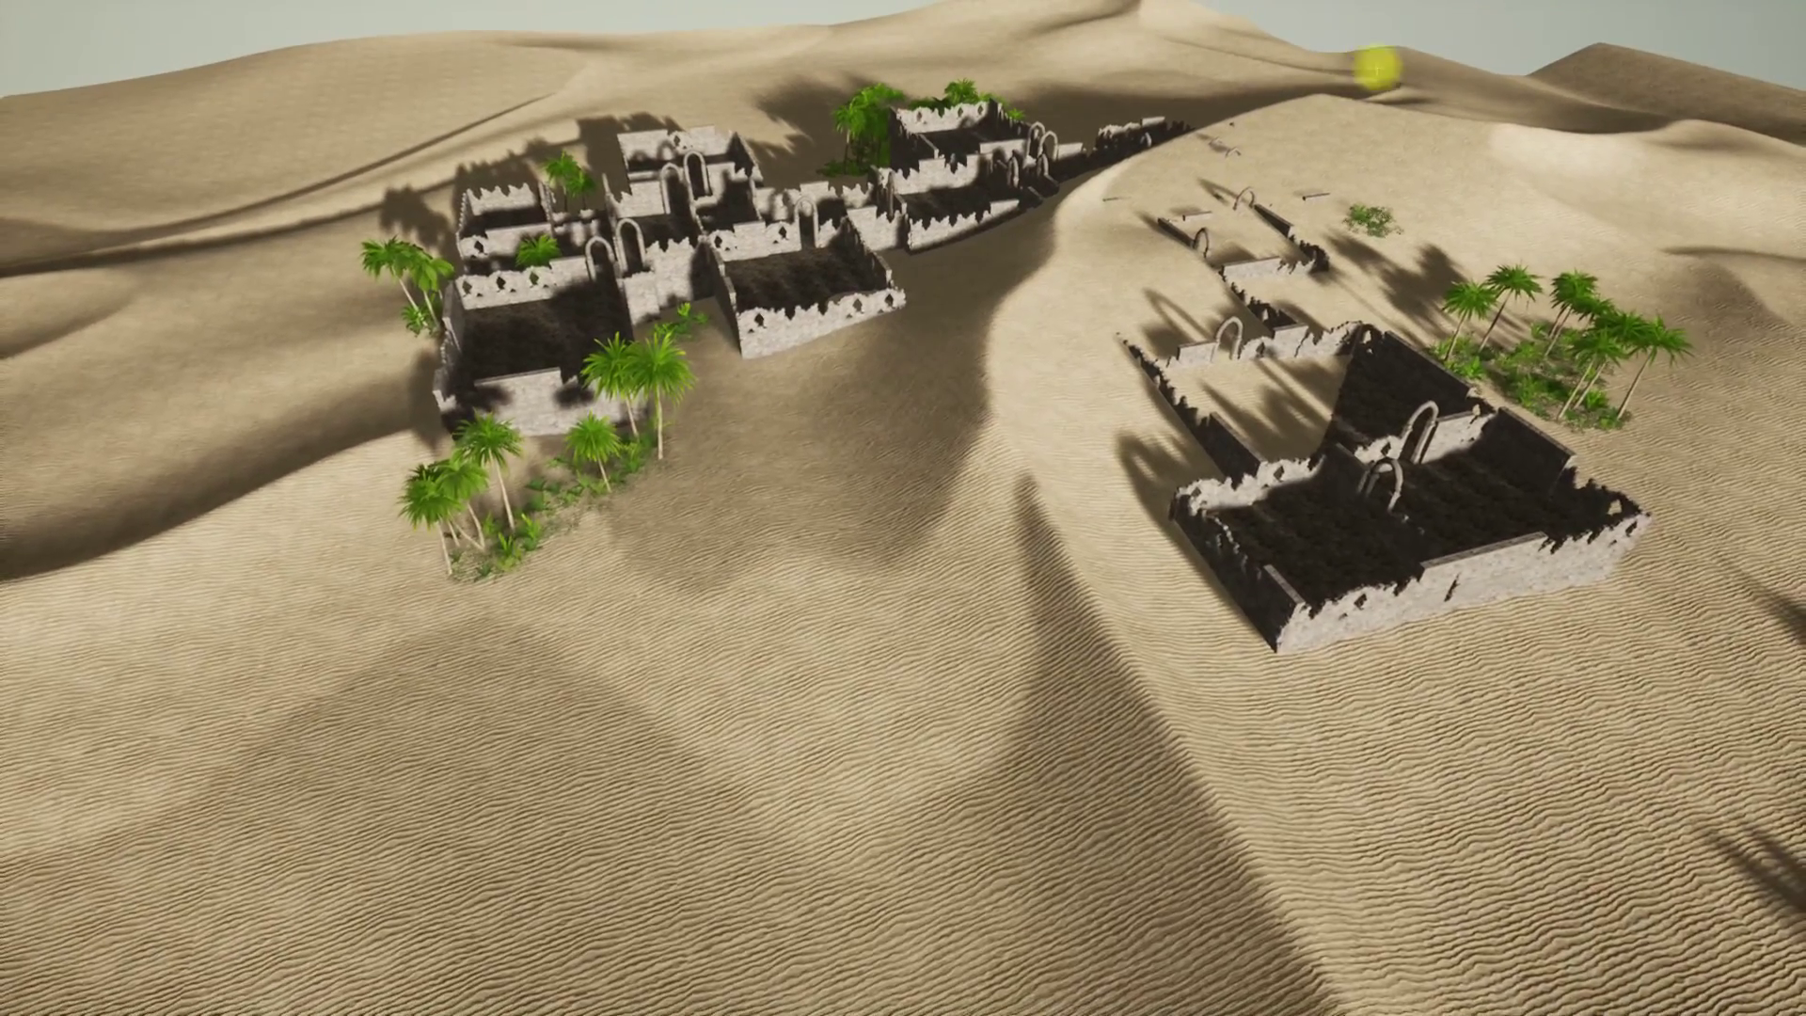
pyautogui.moveTo(1072, 384); pyautogui.dragTo(1118, 495, button='right')
# - Load the Space alien base save and examine the asteroid surface and the red base rooms up close
pyautogui.press('Escape')
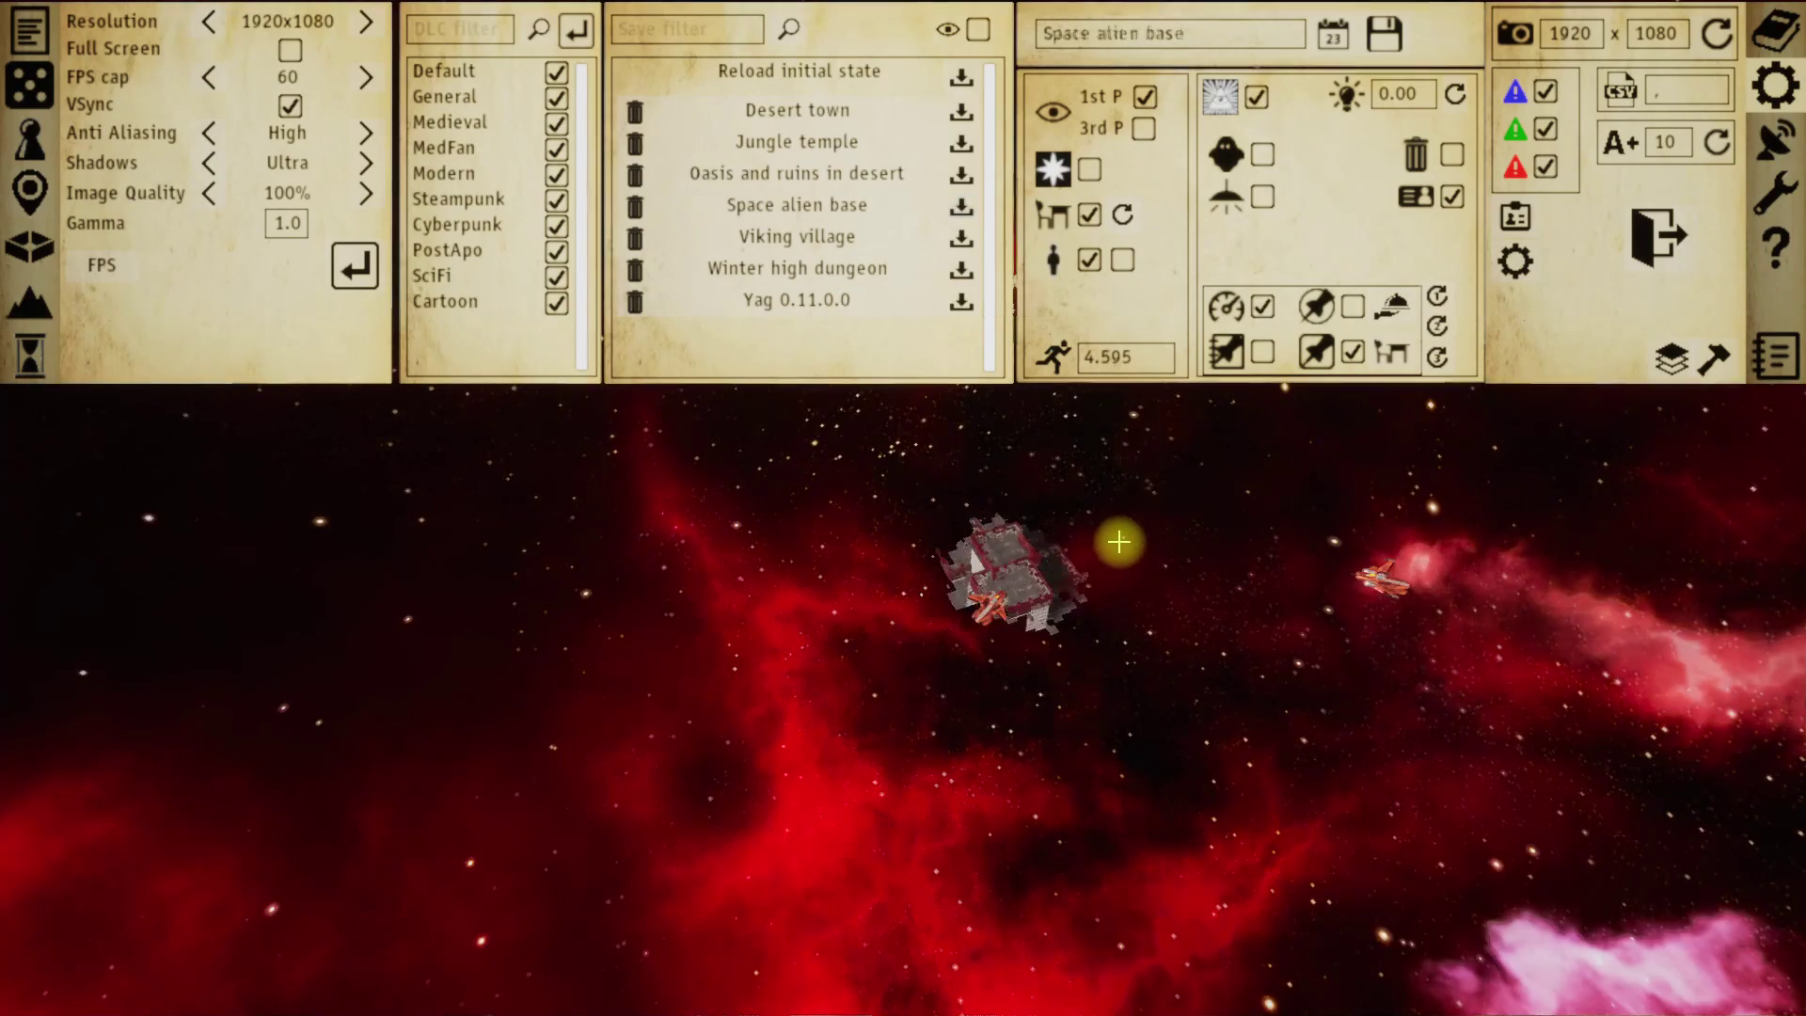
pyautogui.press('Escape')
pyautogui.moveTo(1199, 570)
pyautogui.mouseDown(button='right')
pyautogui.moveTo(1210, 542)
pyautogui.moveTo(1205, 560)
pyautogui.mouseUp(button='right')
pyautogui.press('s')
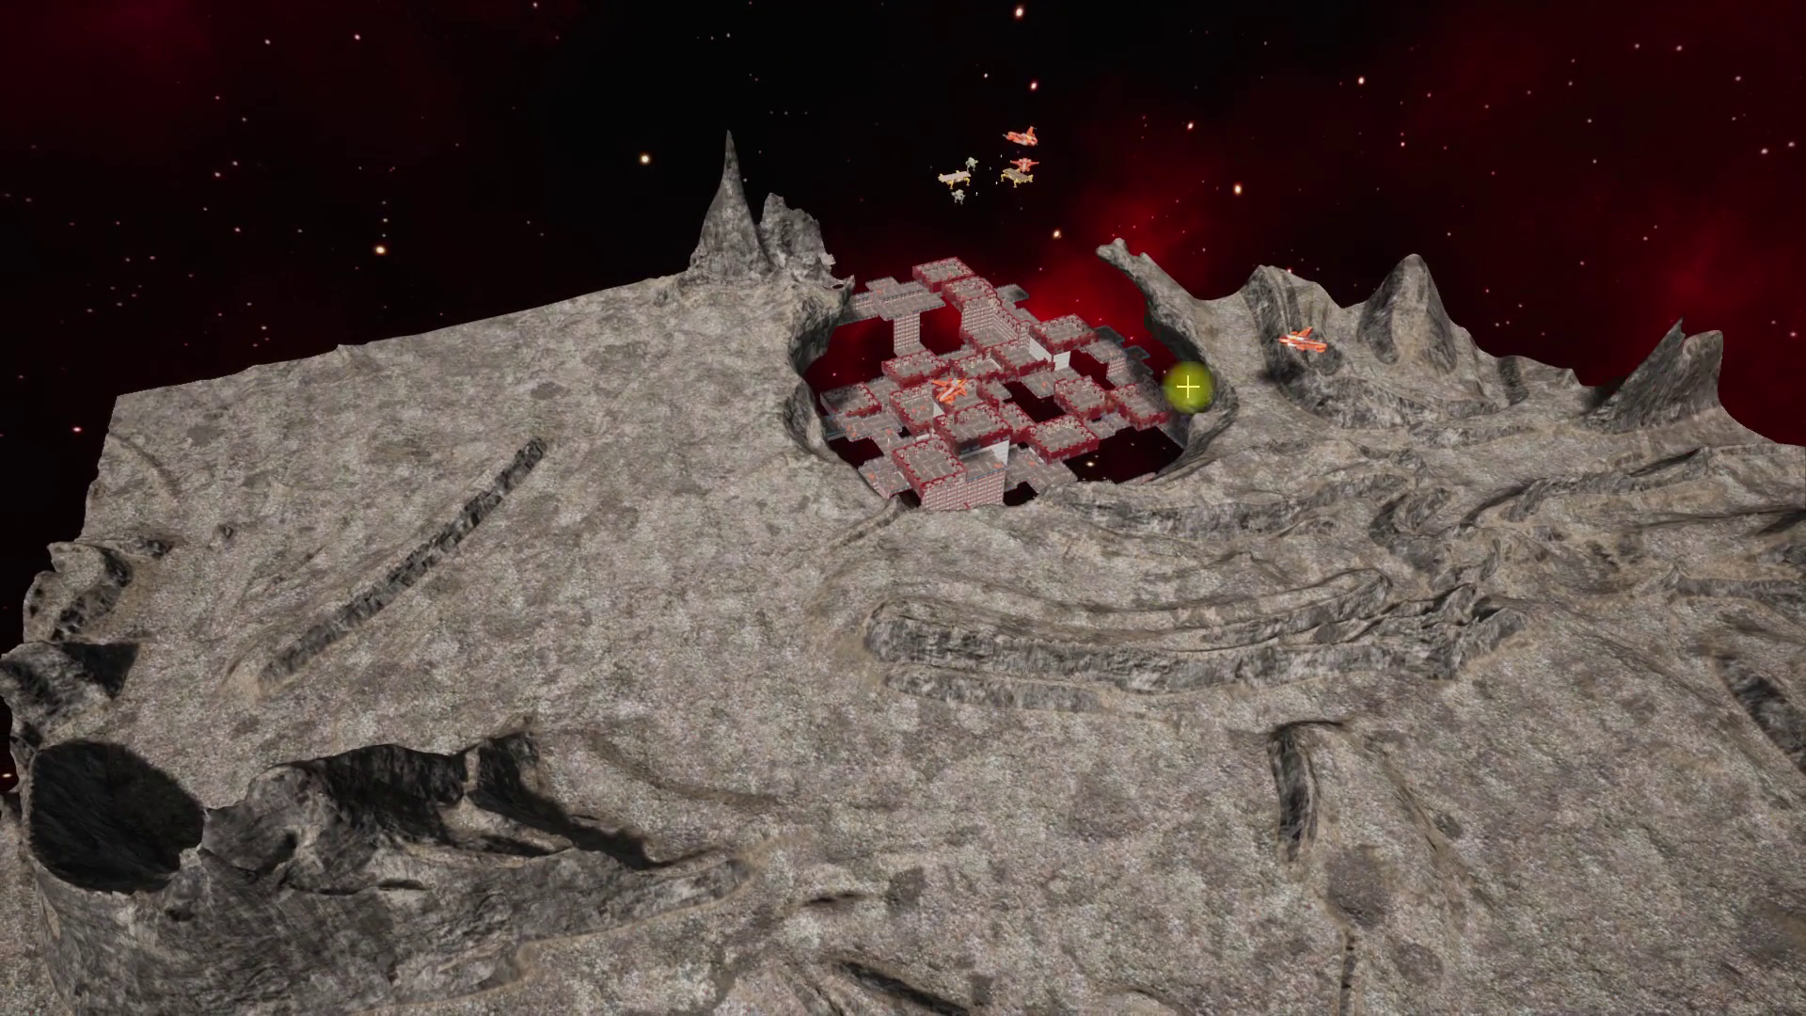
pyautogui.press('w')
pyautogui.moveTo(1121, 496); pyautogui.dragTo(1094, 499, button='right')
pyautogui.moveTo(1130, 593); pyautogui.dragTo(679, 590, button='right')
pyautogui.press('w')
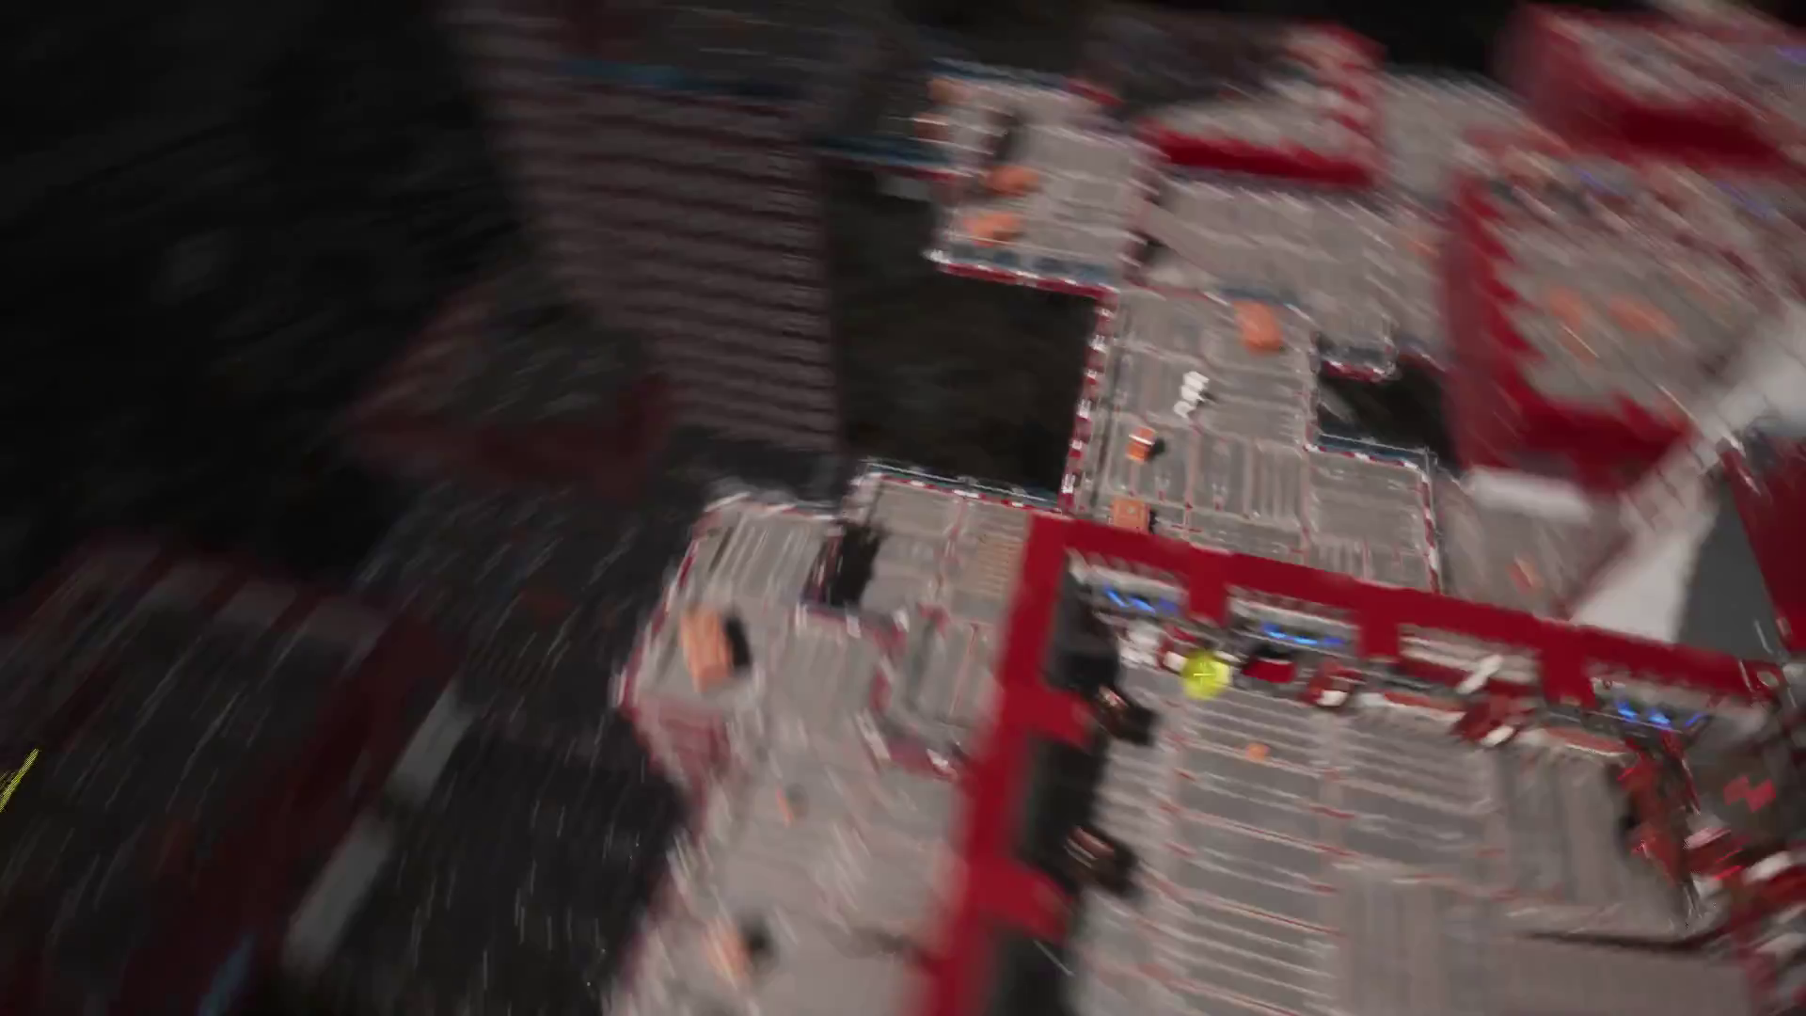